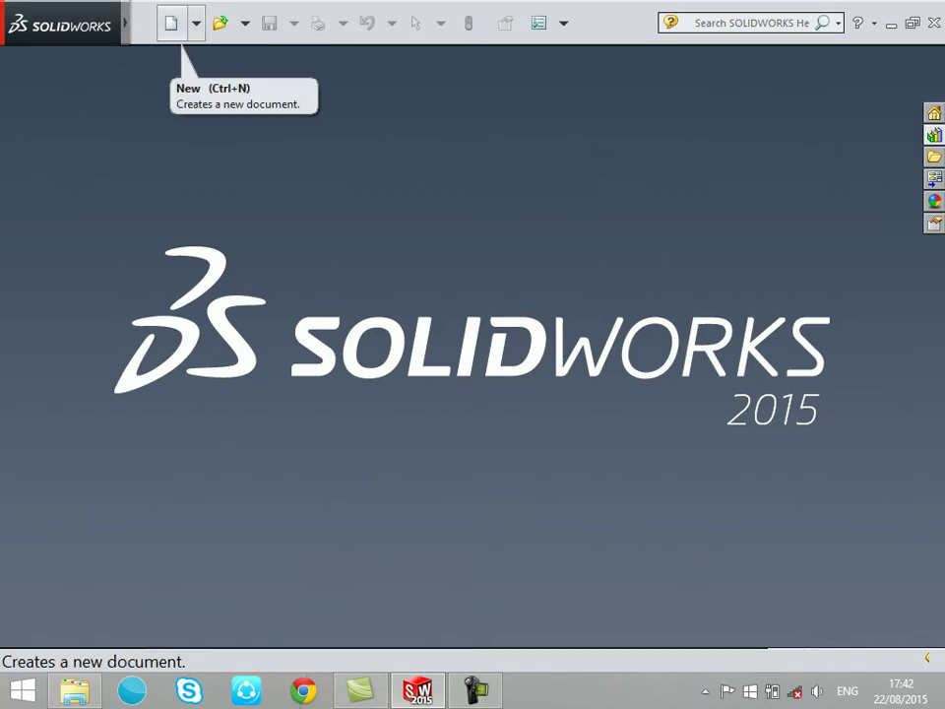
Step: Create a new blank part document
left_click(171, 23)
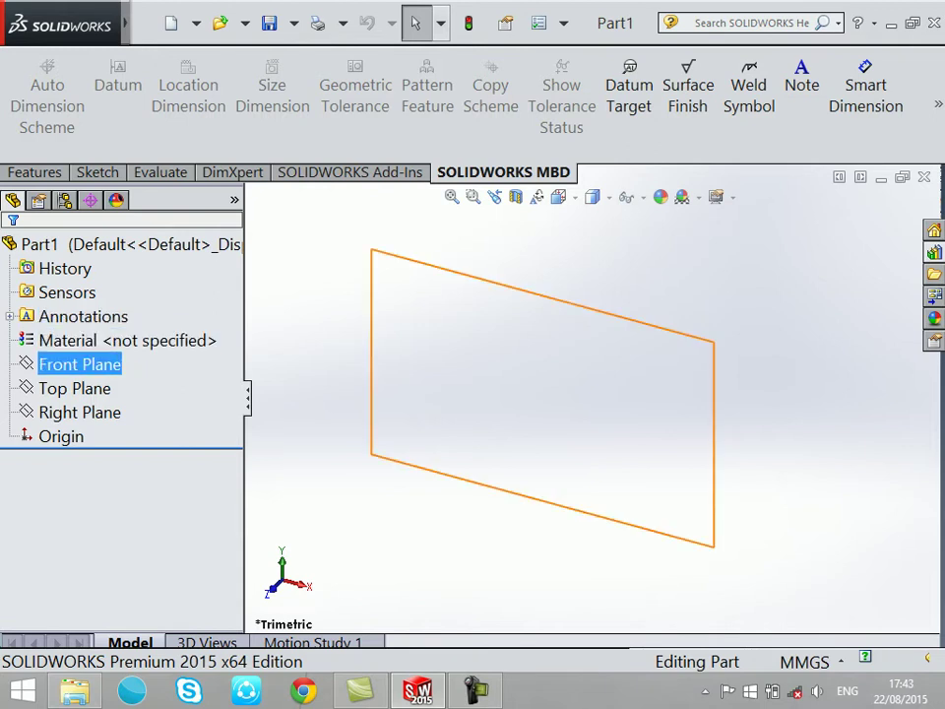
Step: Start a sketch on the Front Plane
left_click(79, 365)
right_click(79, 364)
left_click(95, 299)
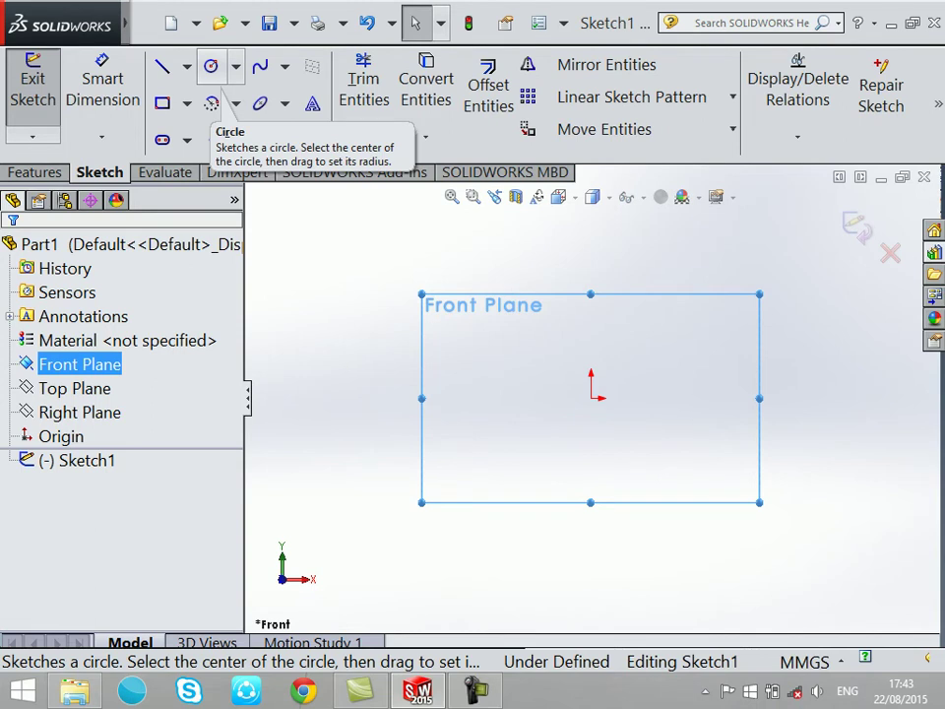
Step: Draw a smaller inner and a larger outer circle, both centred on the origin
left_click(211, 66)
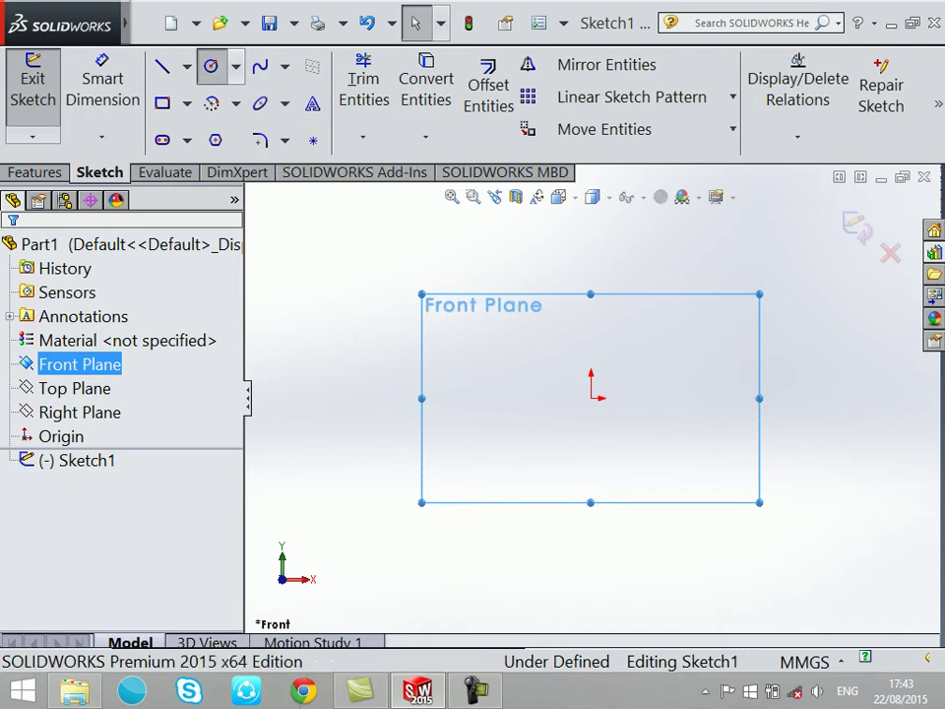
left_click(596, 398)
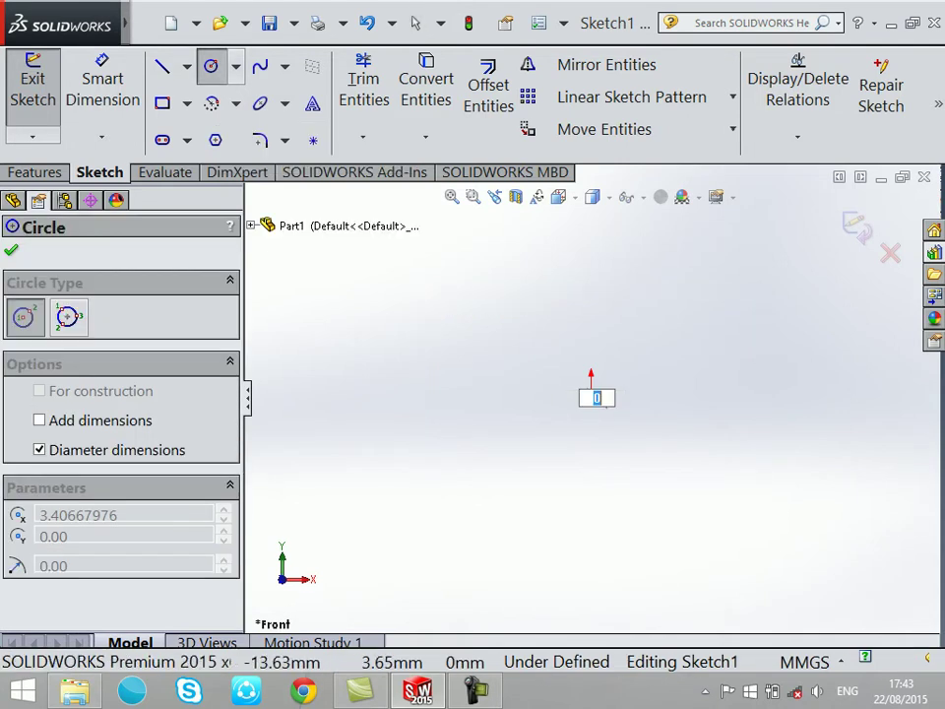
key("Escape")
key("Return")
left_click(590, 398)
left_click(573, 351)
left_click(590, 398)
left_click(548, 339)
key("Escape")
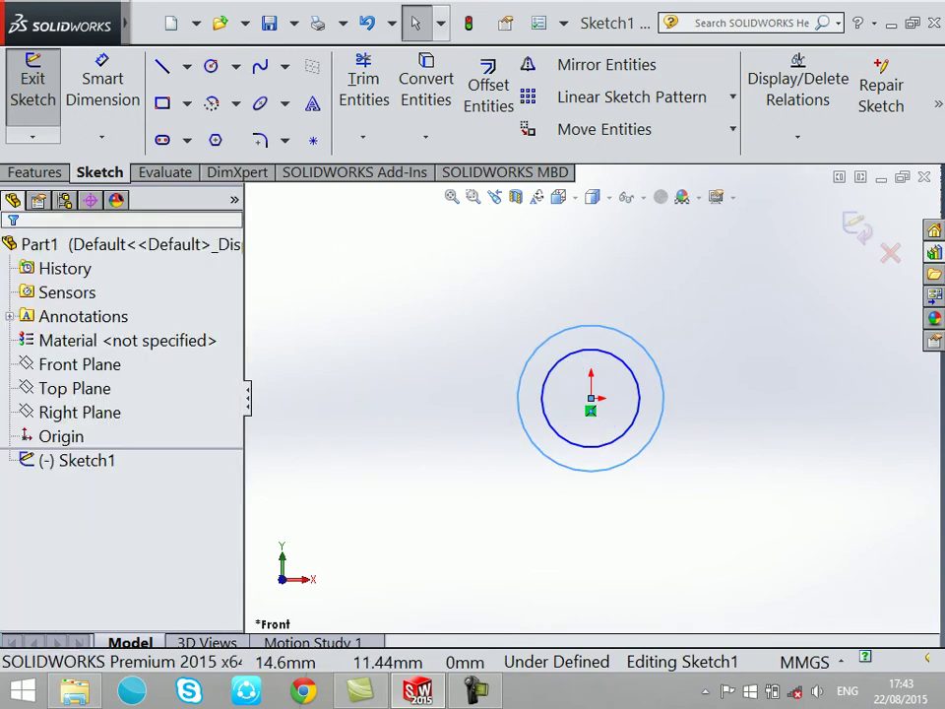
middle_click_drag(591, 492, 640, 463)
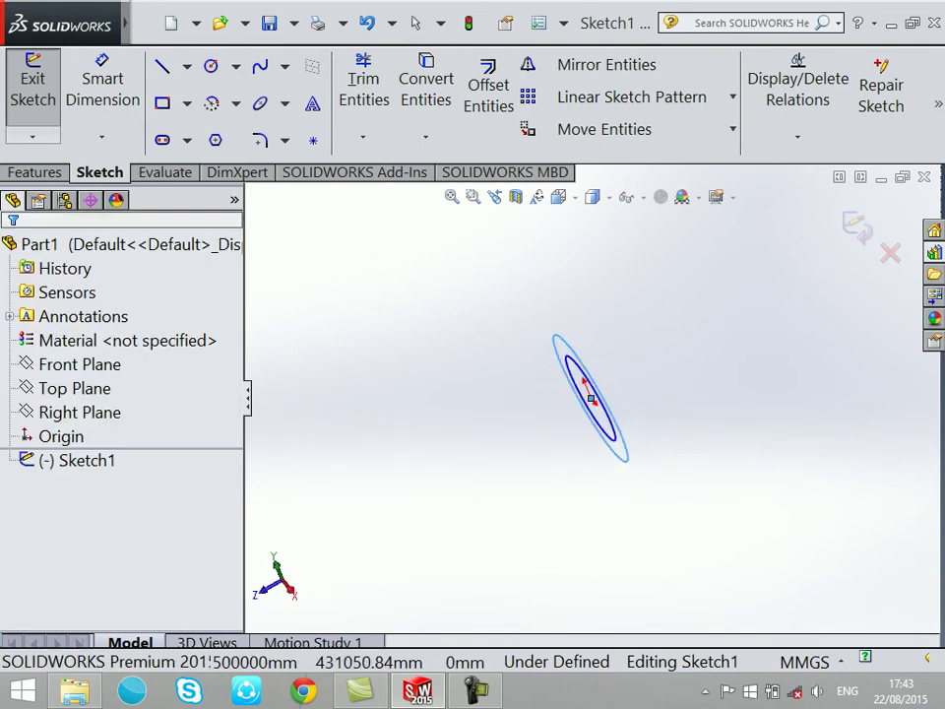
middle_click_drag(610, 434, 591, 408)
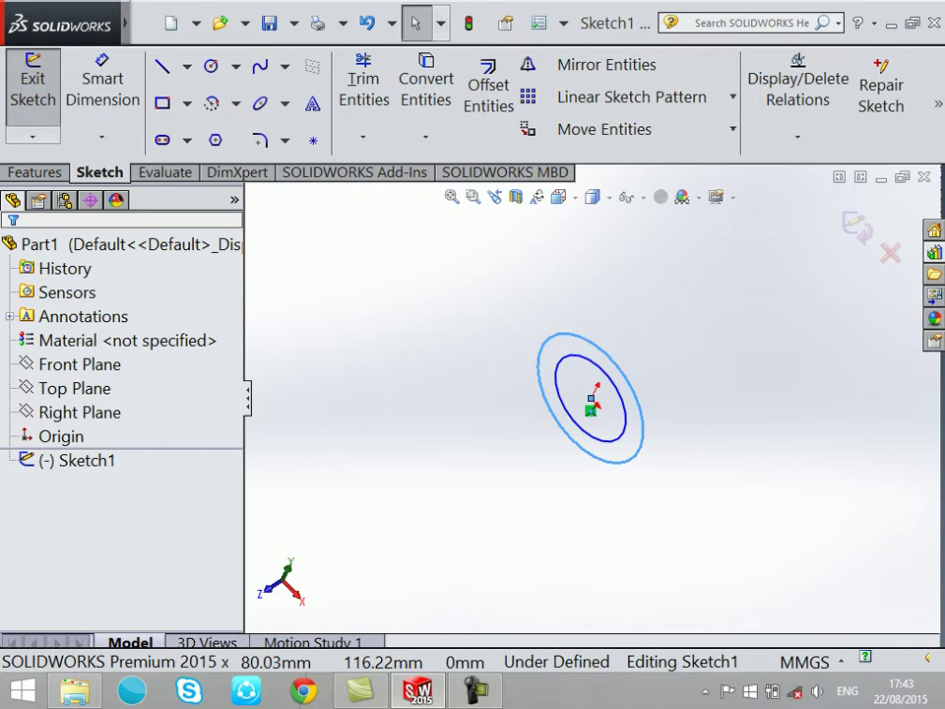
left_click(103, 88)
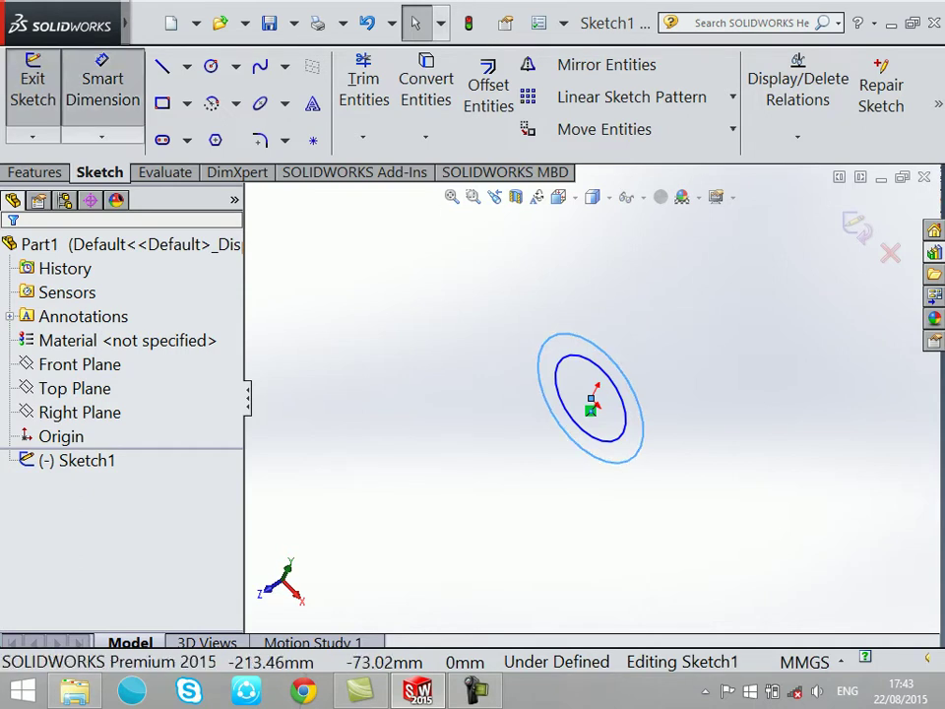
Step: Dimension the inner circle's diameter as 80 mm
left_click(618, 428)
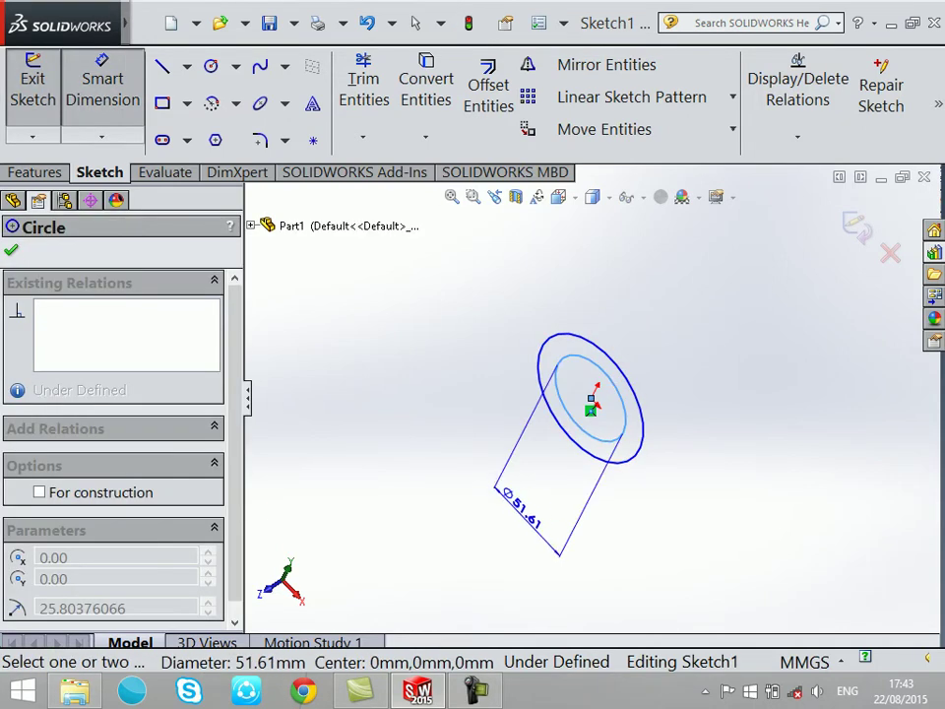
left_click(517, 503)
type("40")
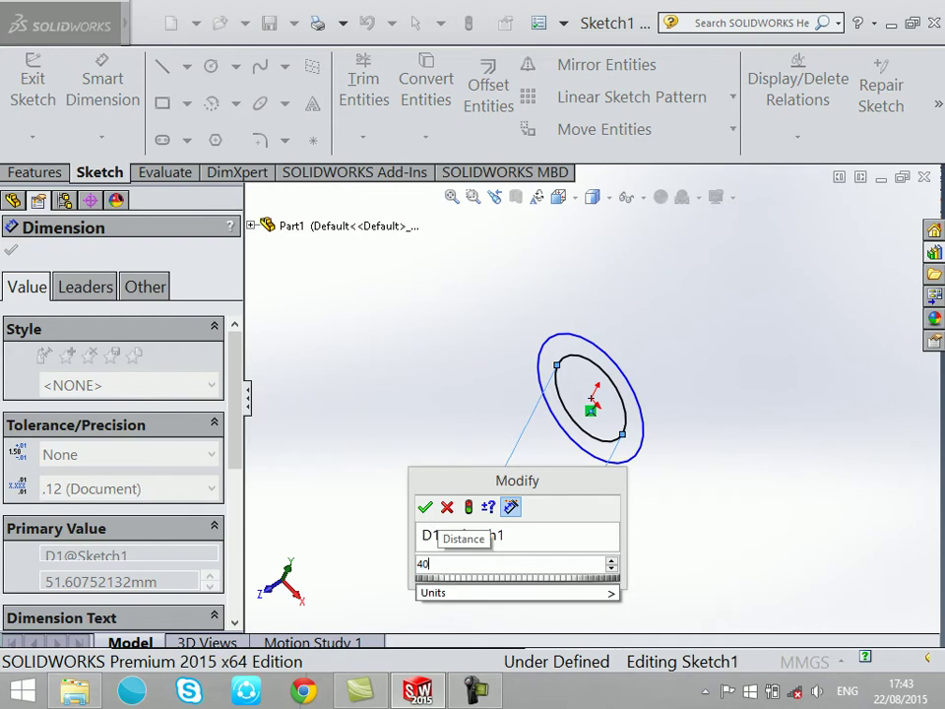
key("BackSpace")
key("BackSpace")
type("80")
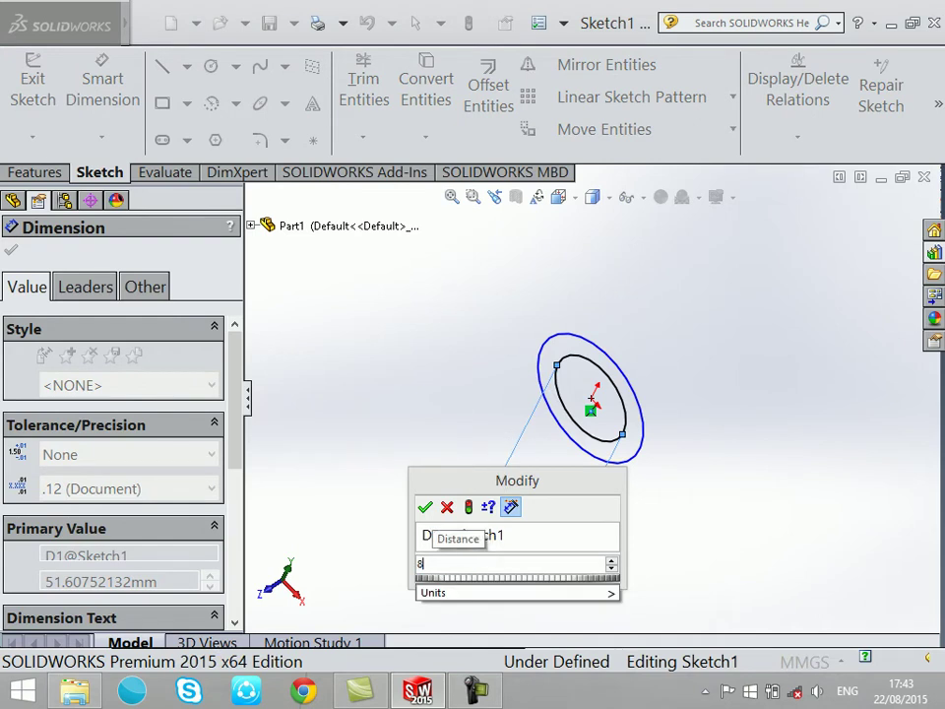
key("Return")
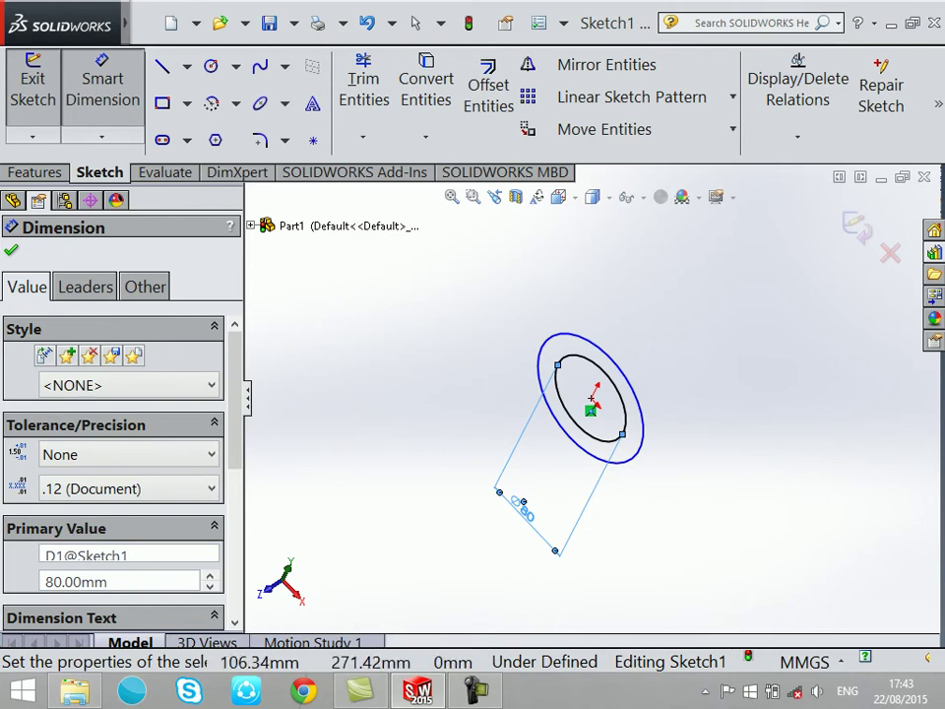
key("Escape")
Step: Delete all sketch entities and exit the sketch, discarding the changes
left_click_drag(755, 316, 481, 538)
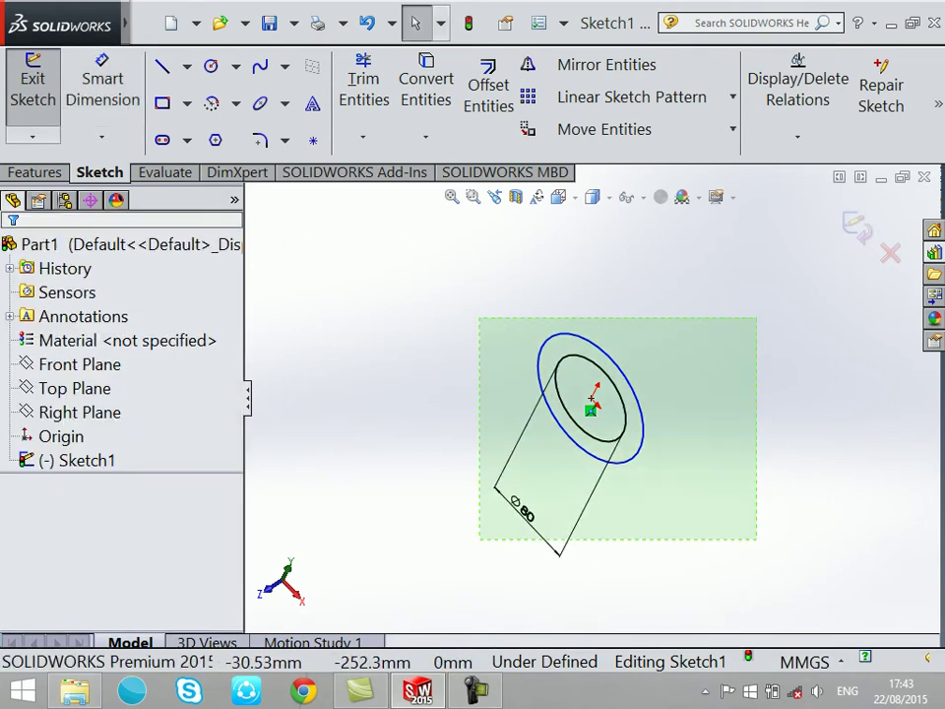
key("Delete")
left_click(890, 253)
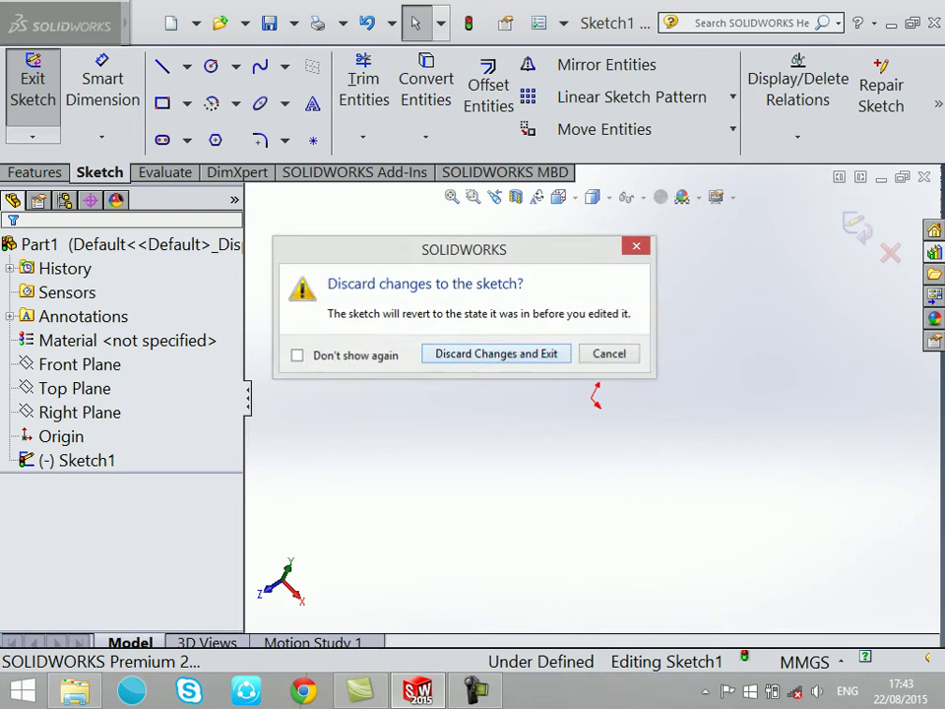
left_click(491, 350)
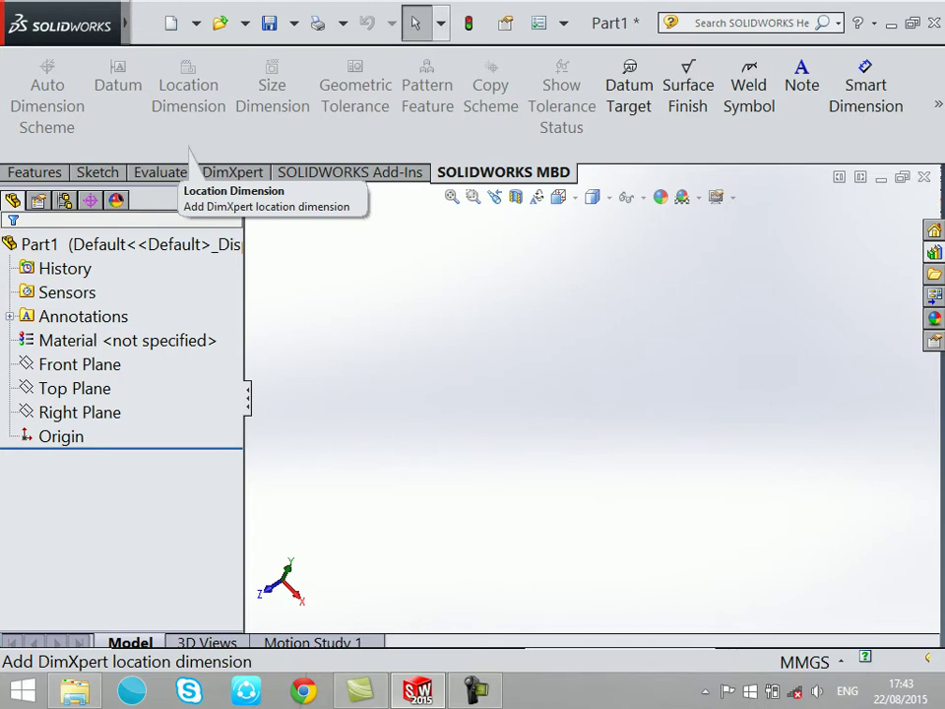
Step: Open the Venturi part from G:\Solidworks course II\Internal Flow CFD\Venturi
left_click(219, 23)
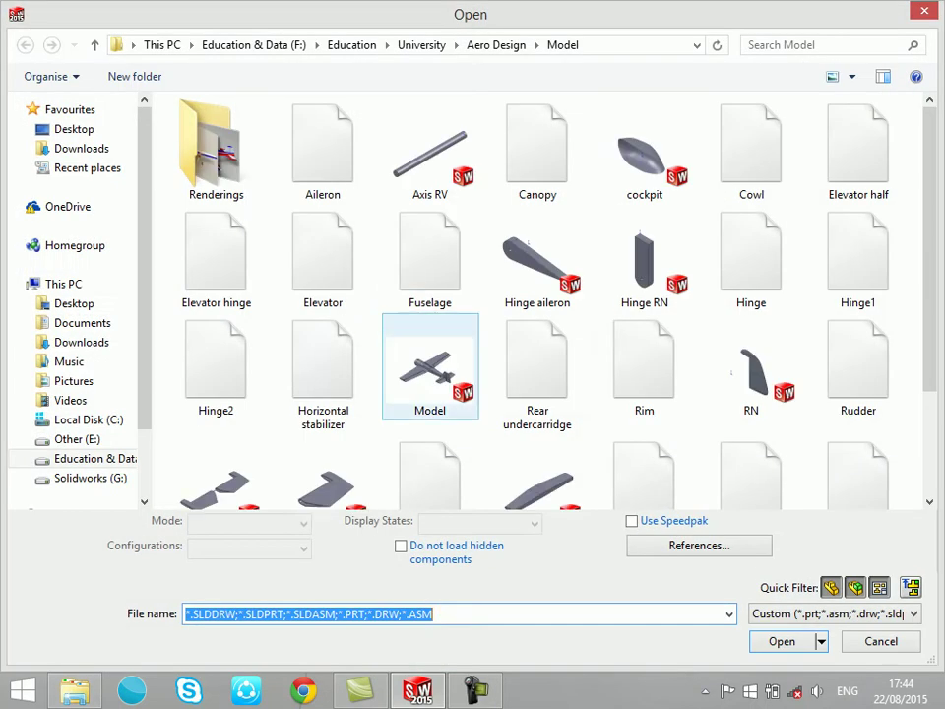
left_click(88, 478)
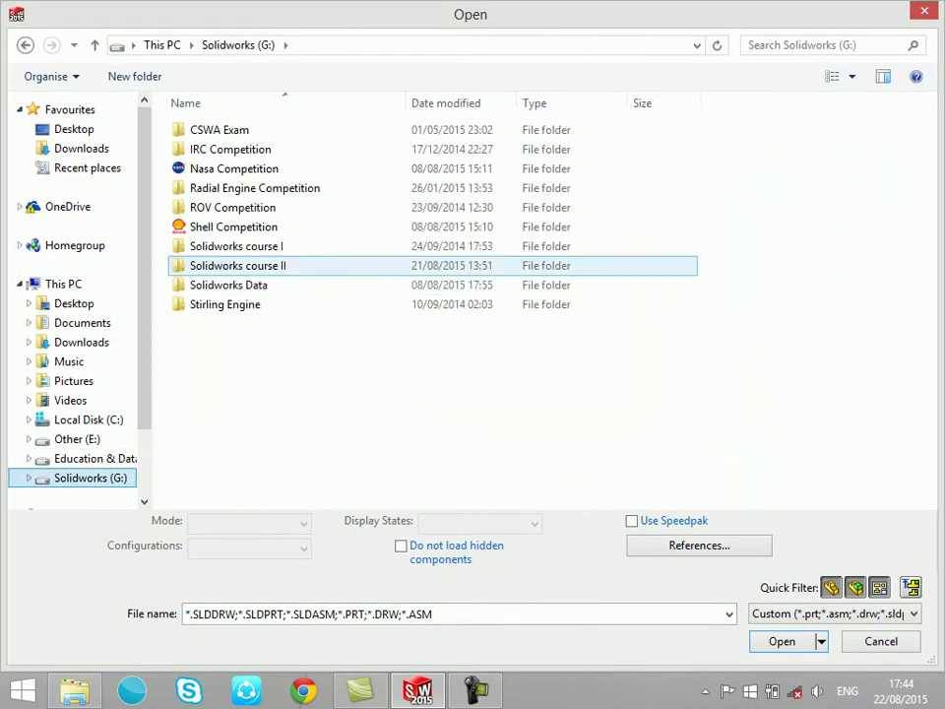
double_click(237, 265)
double_click(227, 187)
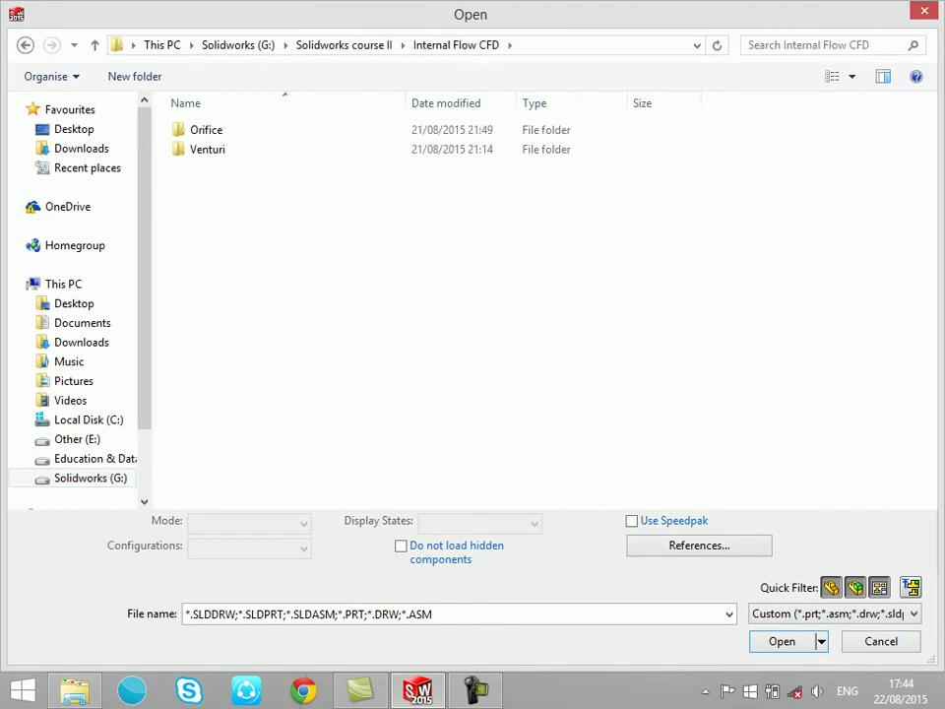
double_click(207, 149)
double_click(206, 168)
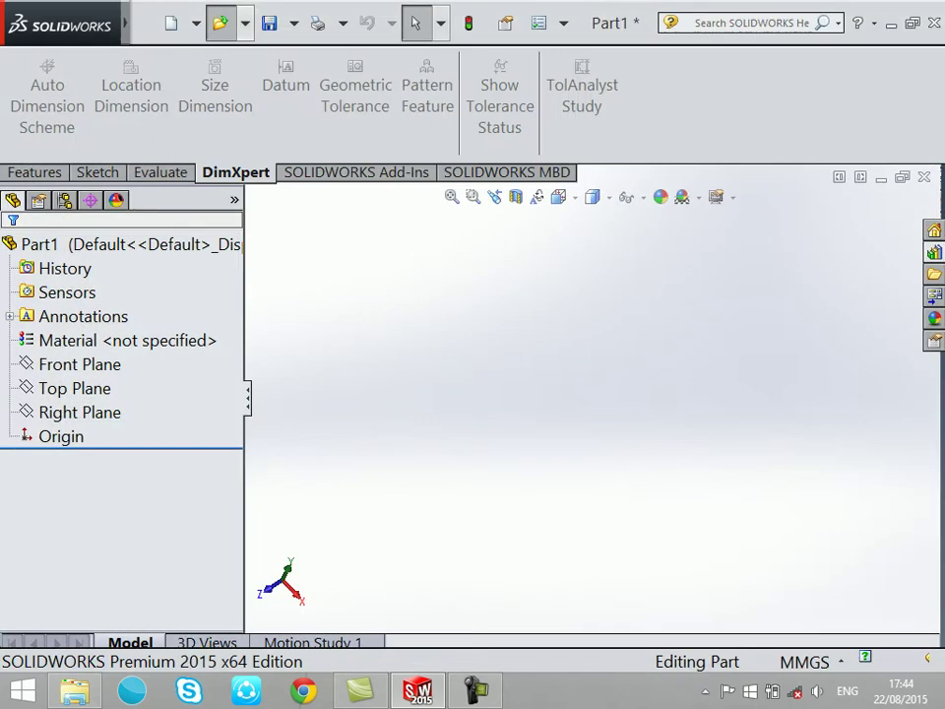
Step: Hide the feature tree and rotate and zoom the pipe with the arrow keys to inspect it
key("F9")
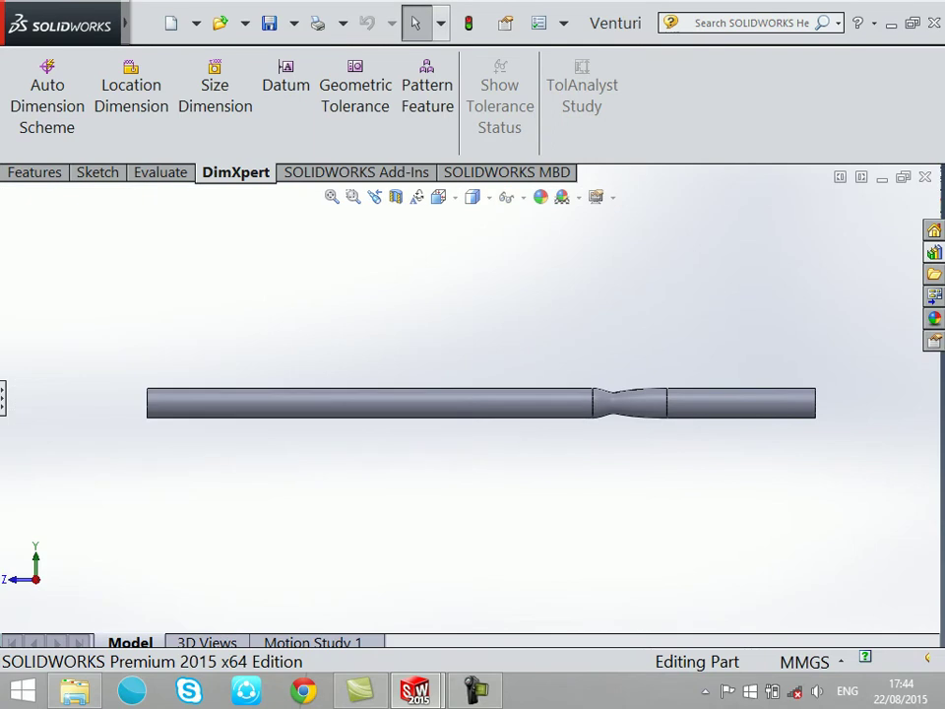
key("Up")
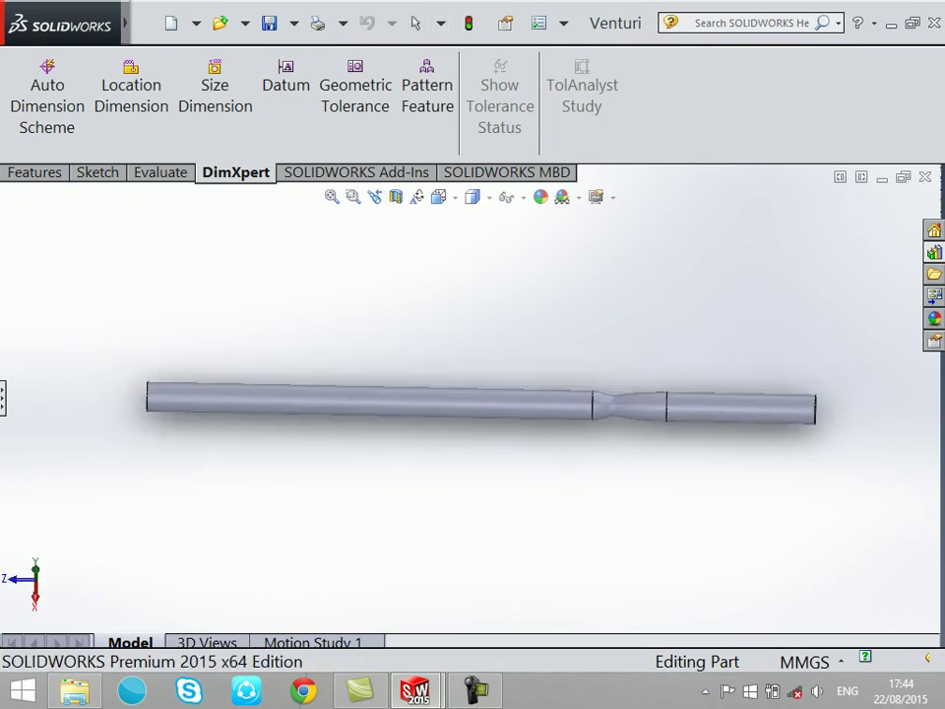
key("Left")
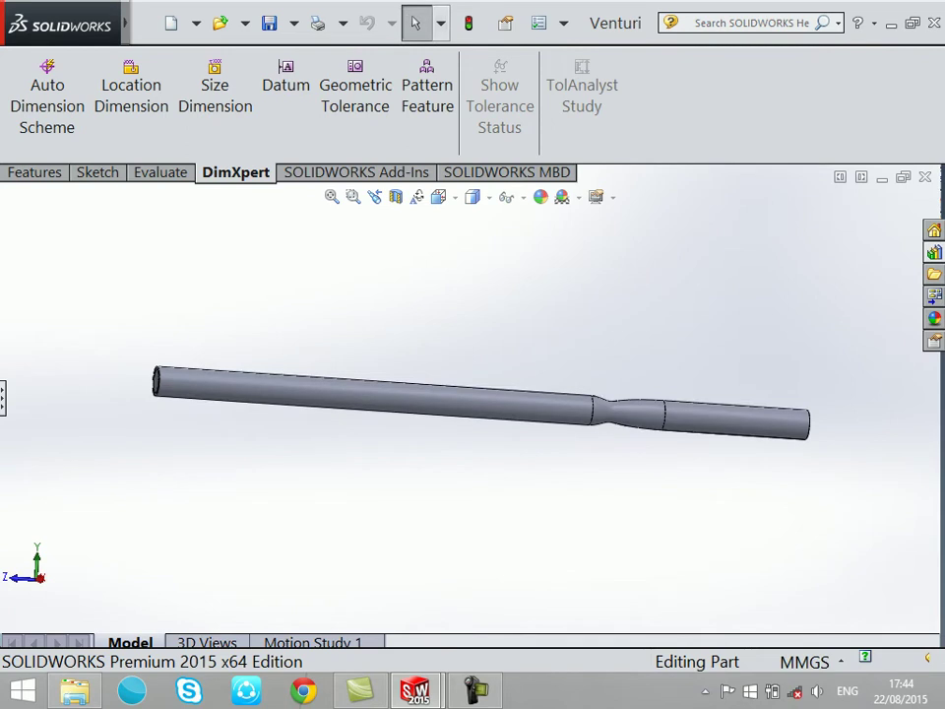
key("Left")
key("Left")
key("Right")
key("shift+z")
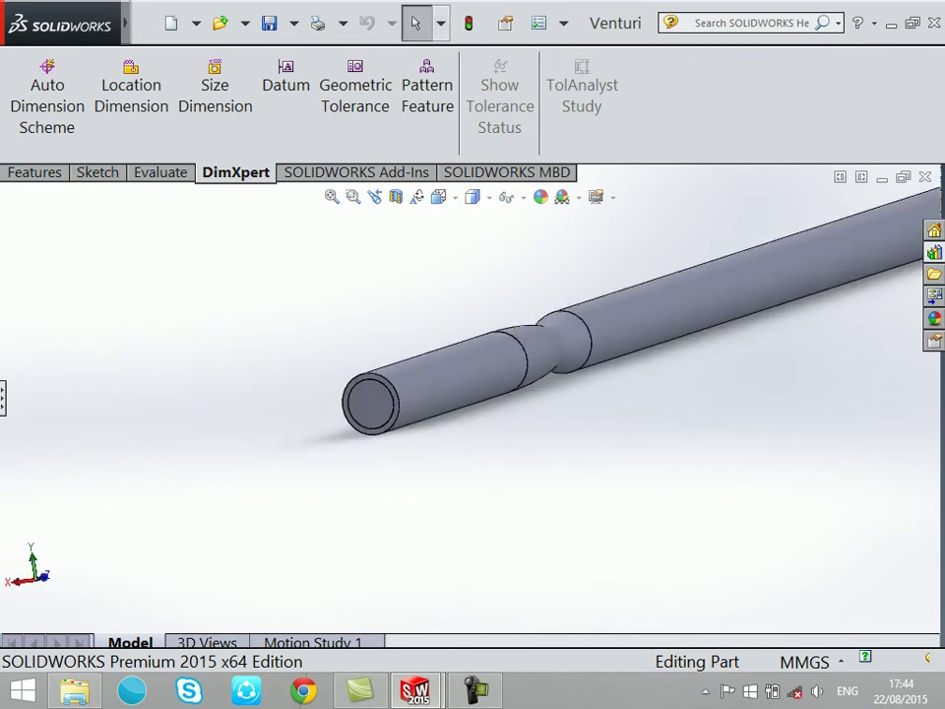
key("Menu")
key("Escape")
key("Right")
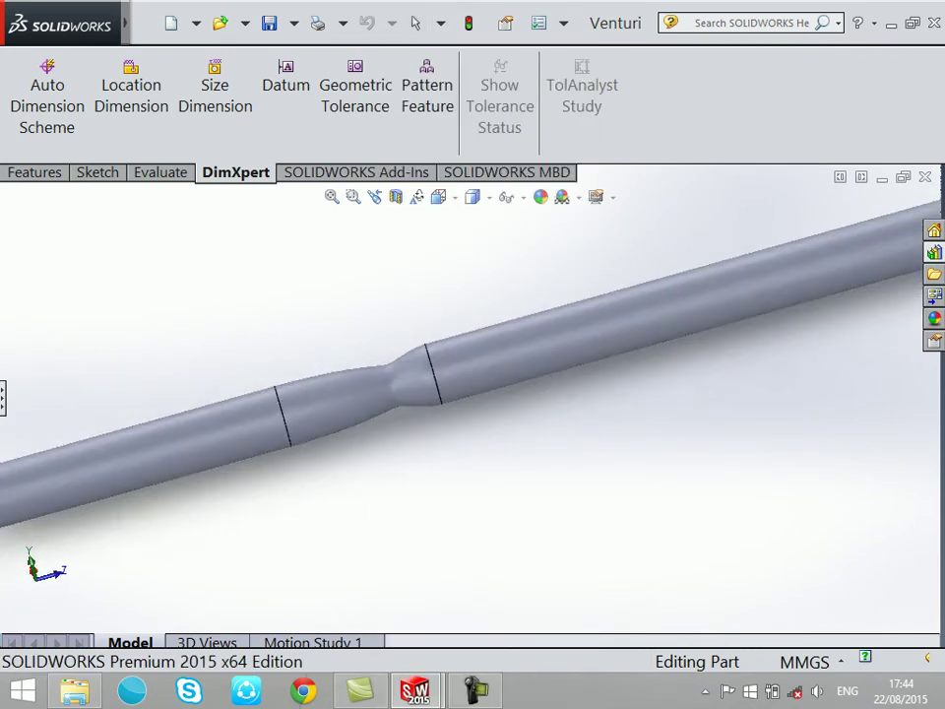
key("f")
key("Left")
key("Right")
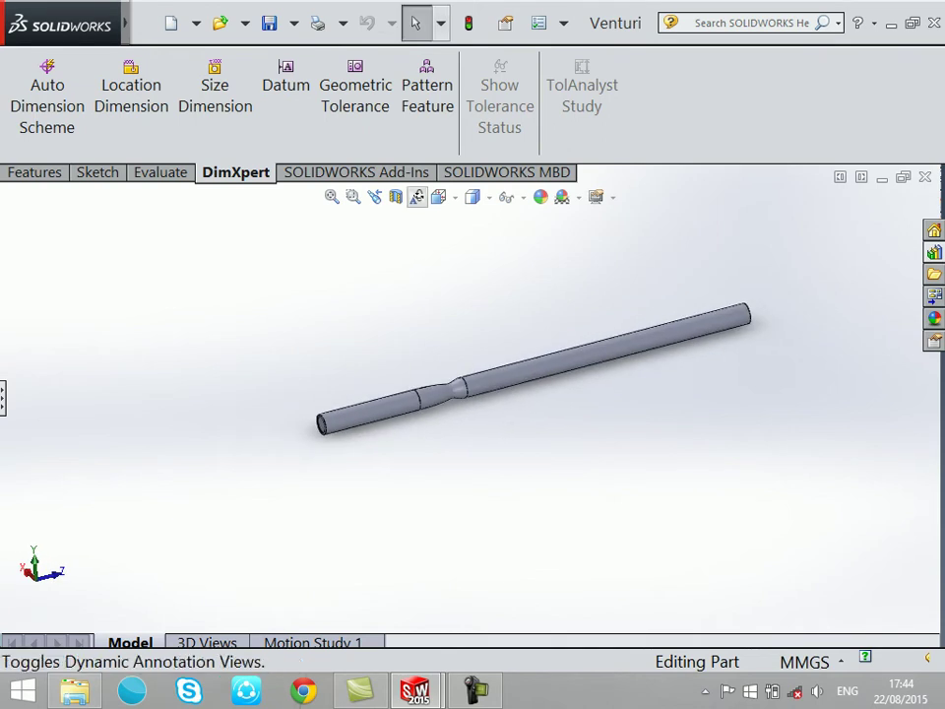
Step: Preview a Right Plane section, close it, and set the view to Right
left_click(396, 196)
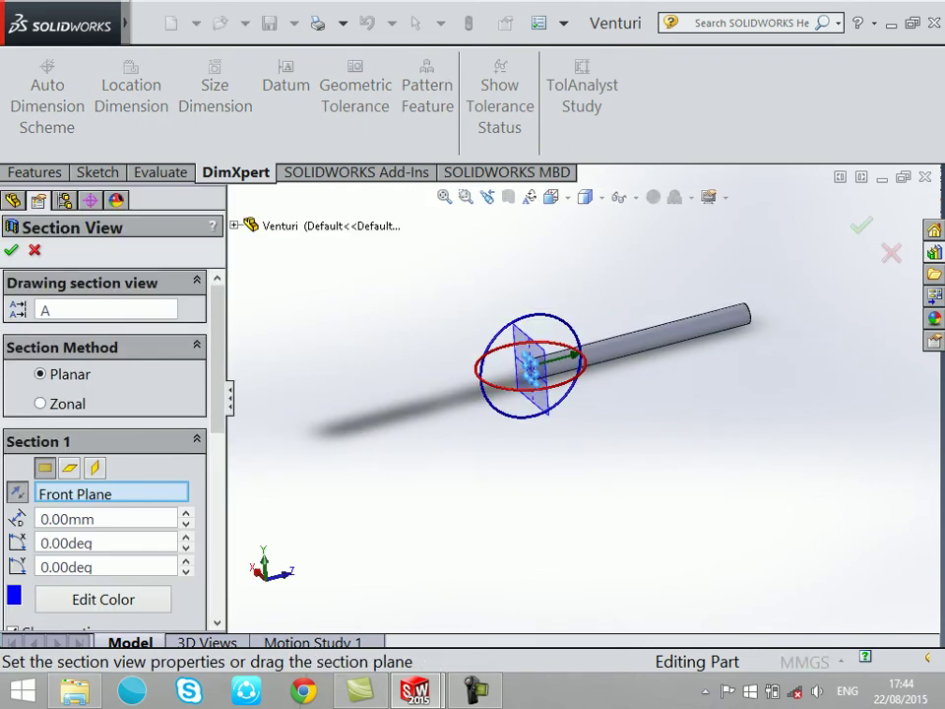
left_click(95, 467)
left_click(35, 249)
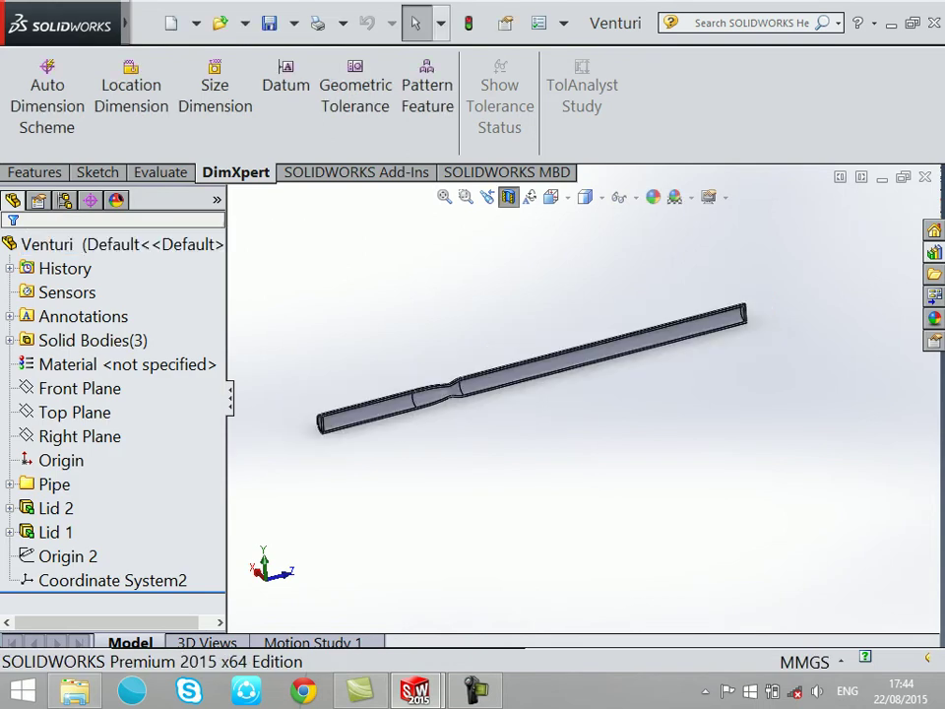
left_click(567, 197)
left_click(559, 294)
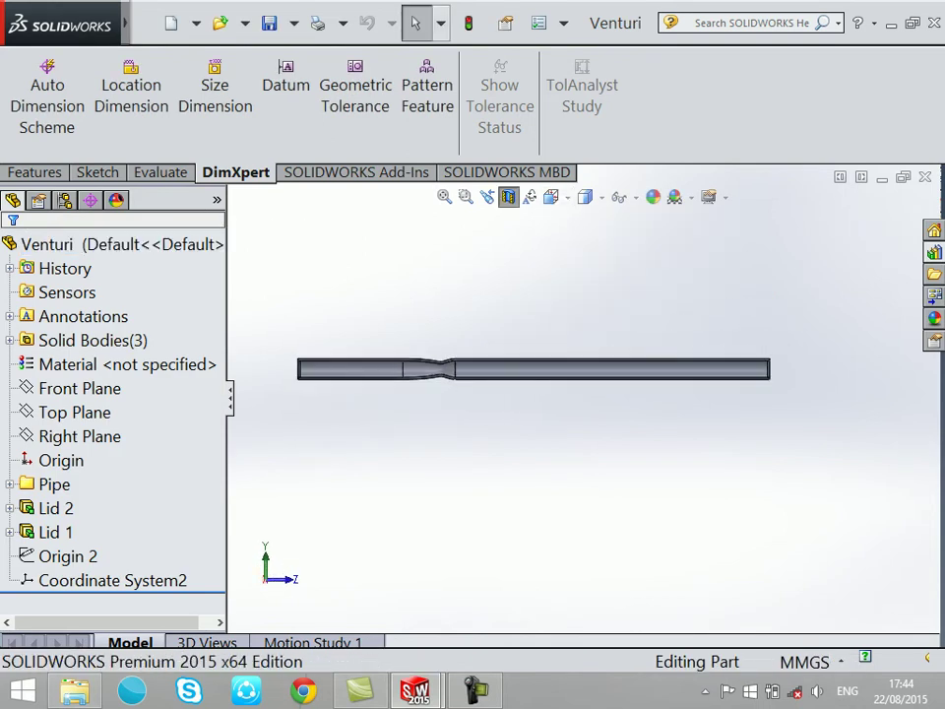
left_click(550, 197)
left_click(629, 293)
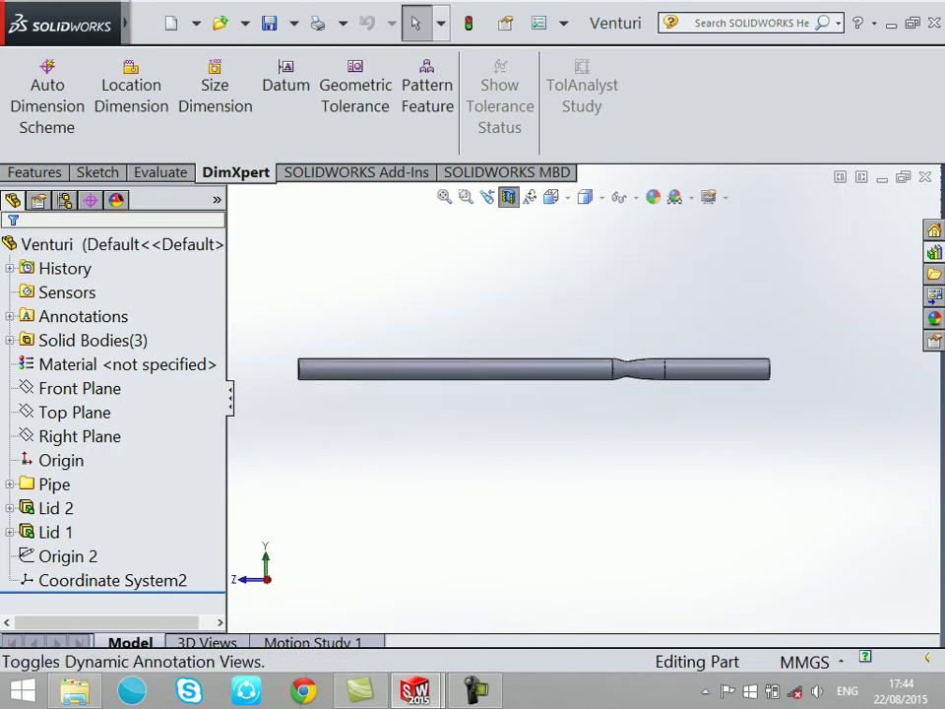
Step: Apply a section cut, zoom in and hide the design tree
left_click(508, 197)
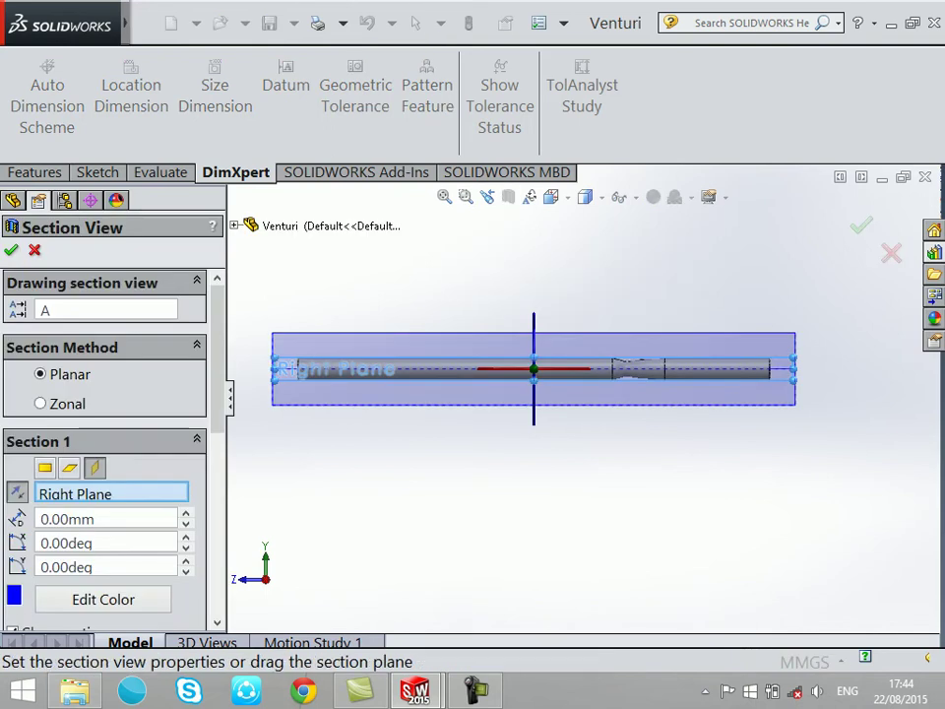
key("Return")
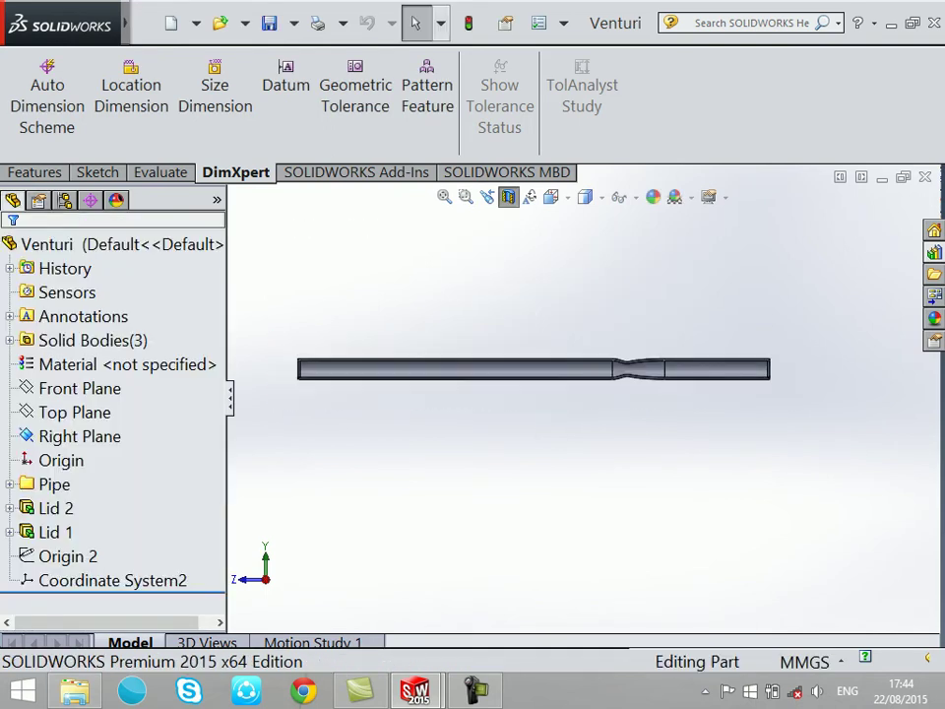
scroll(473, 247, "down", 2)
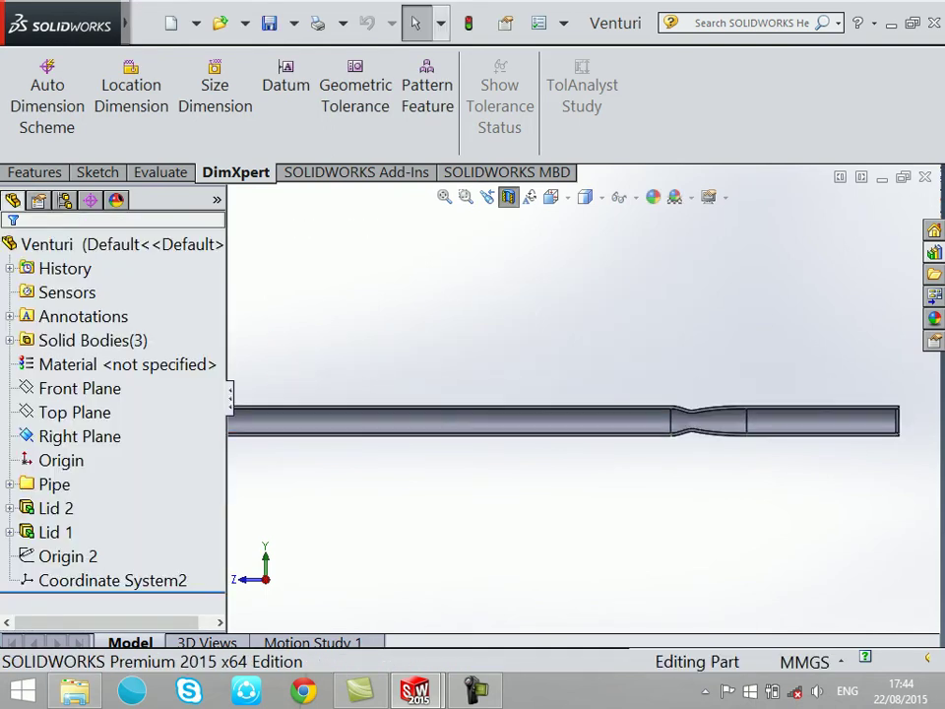
key("F9")
scroll(764, 298, "down", 1)
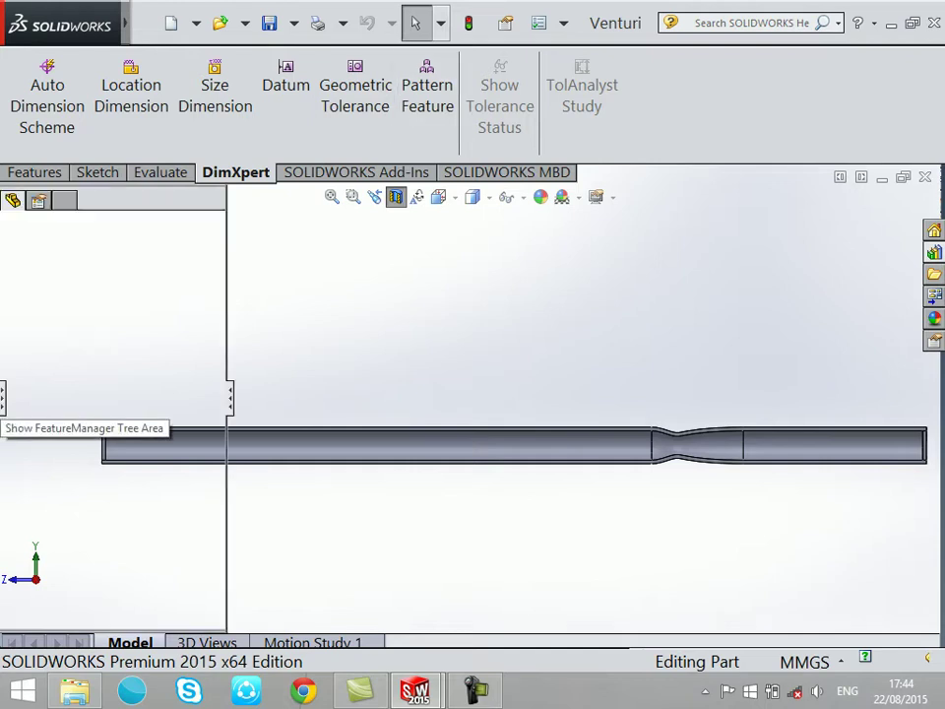
Step: Briefly show the design tree, select then deselect the Front Plane, and hide the tree
left_click(2, 397)
left_click(79, 388)
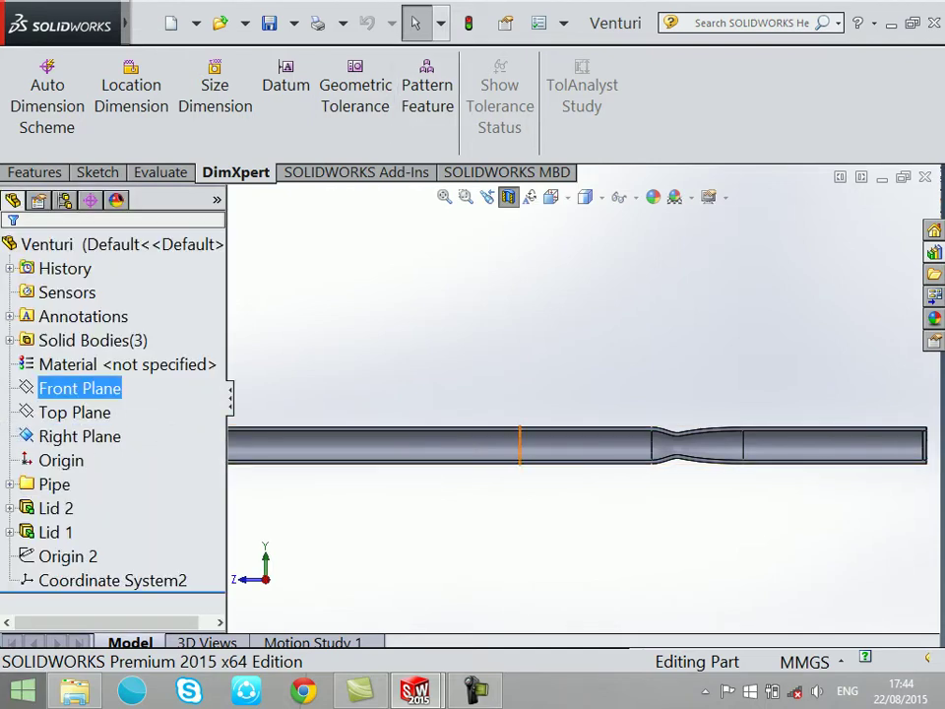
key("Escape")
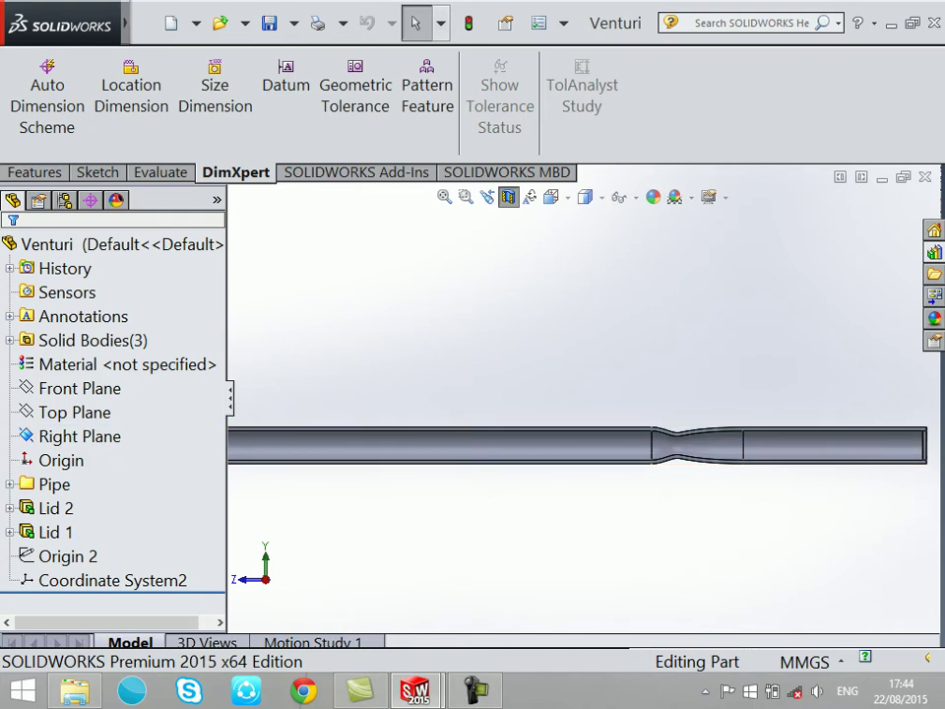
key("F9")
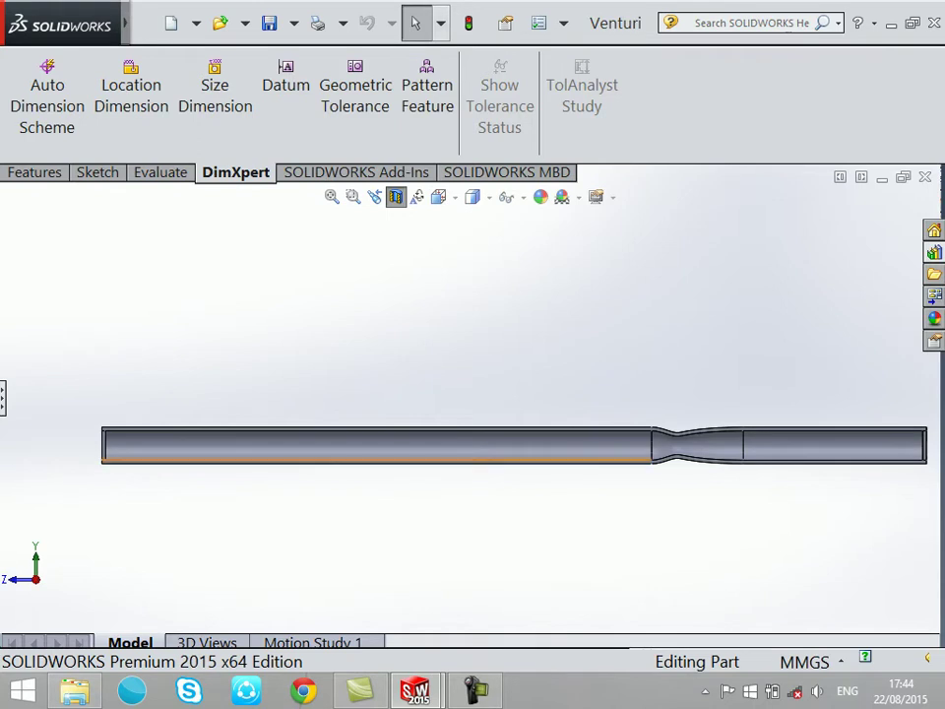
scroll(226, 443, "down", 1)
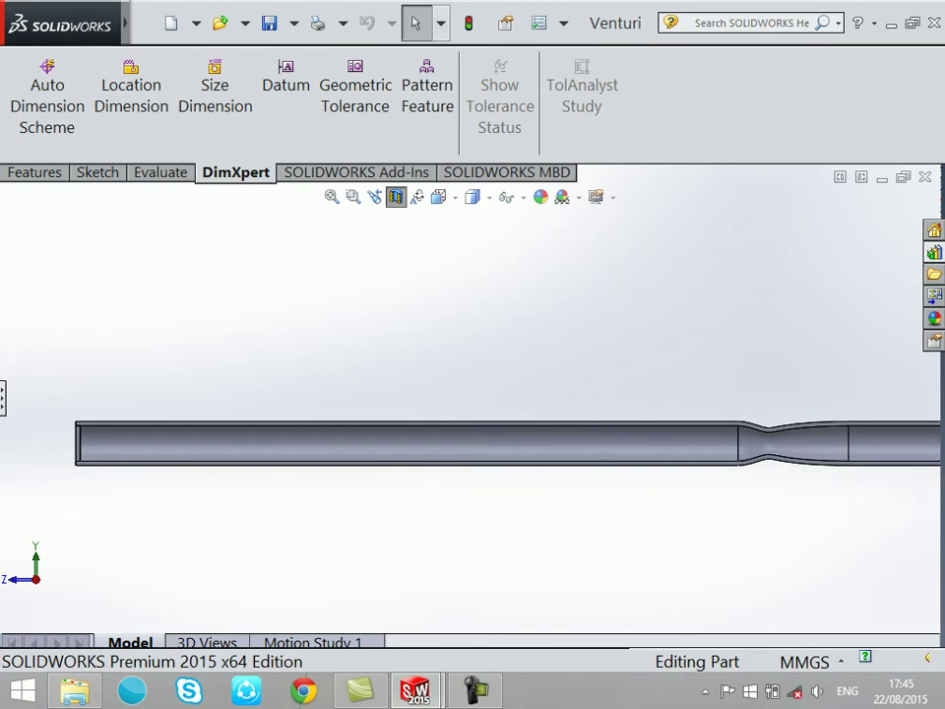
Step: Zoom onto the pipe's left end in isometric view and turn off the section cut
key("ctrl+7")
scroll(109, 467, "down", 5)
scroll(108, 468, "up", 2)
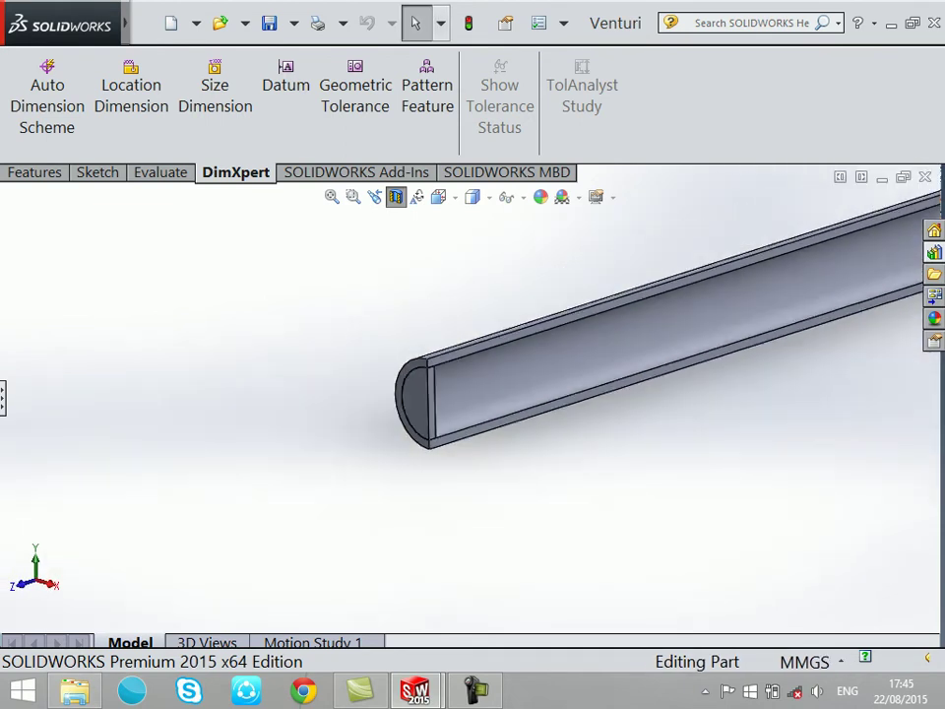
scroll(109, 468, "down", 4)
scroll(109, 468, "up", 1)
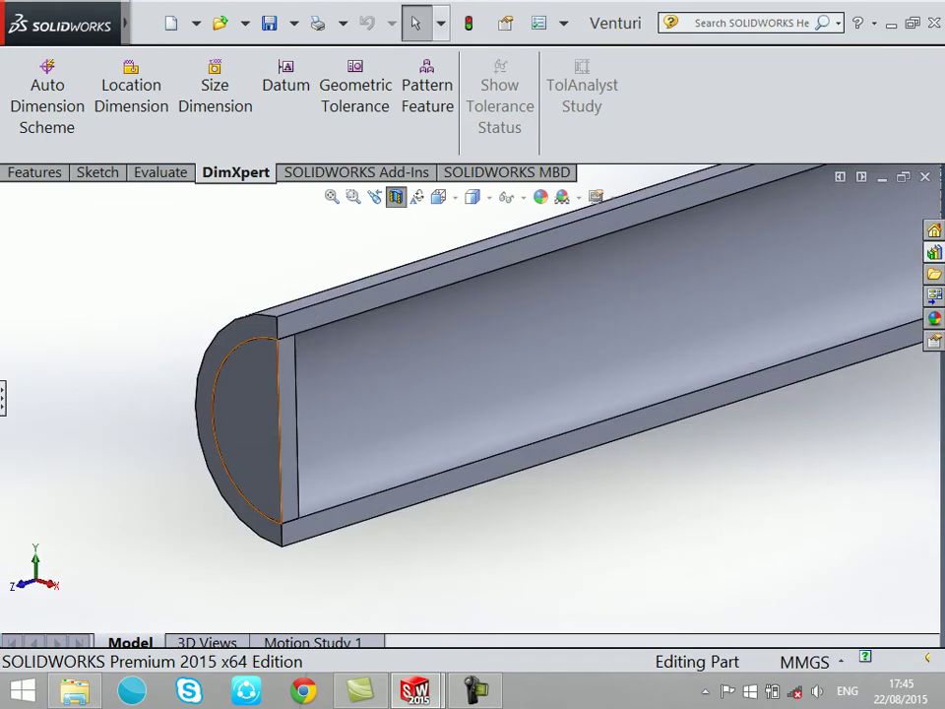
left_click(395, 195)
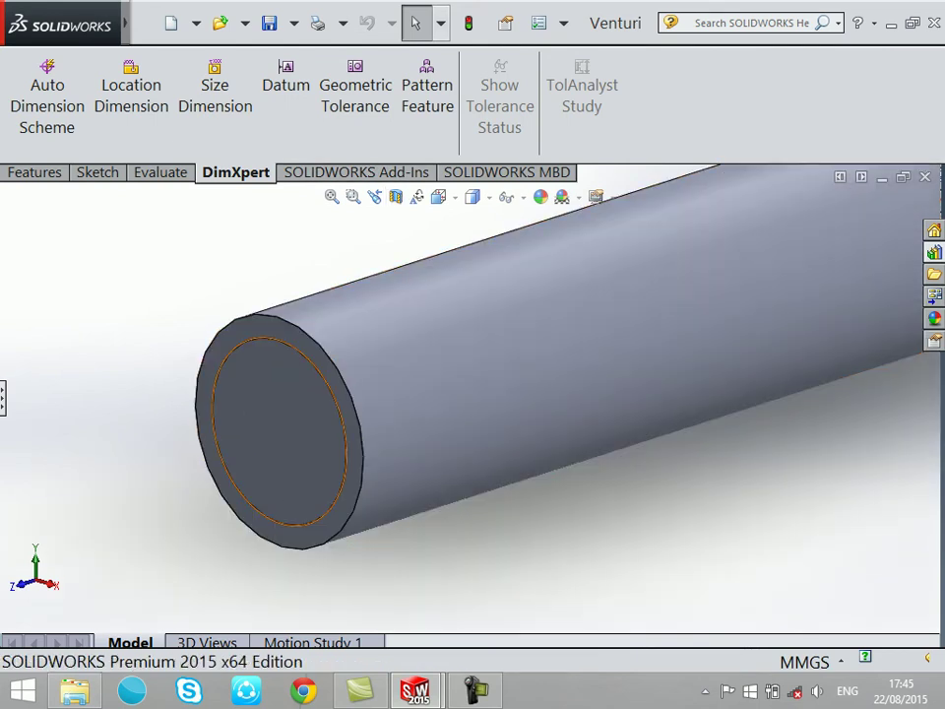
Step: Hide the Lid 1 body
right_click(266, 414)
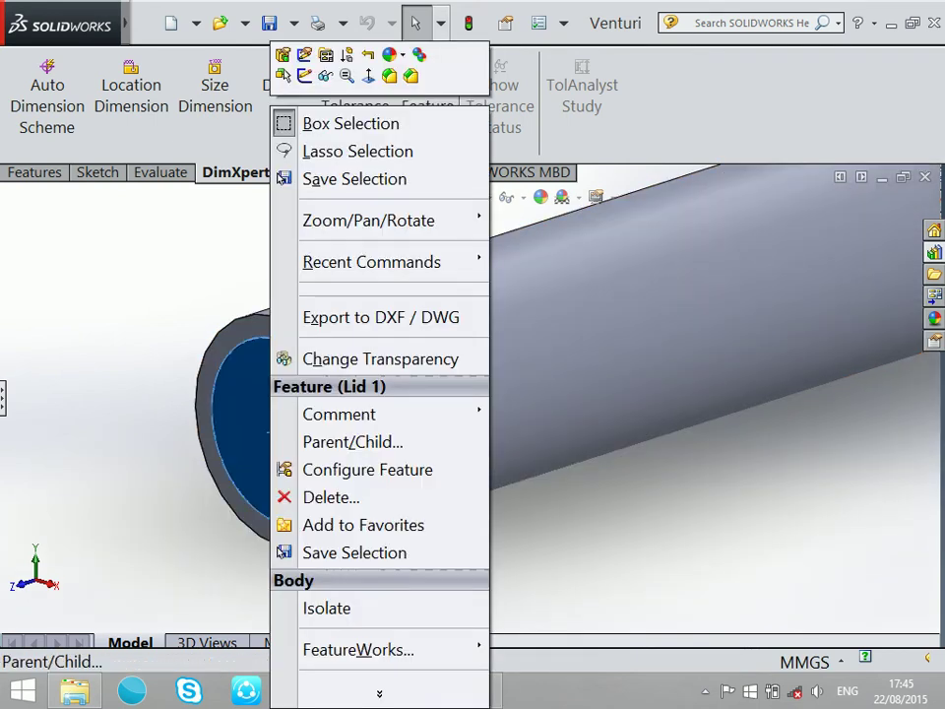
key("Escape")
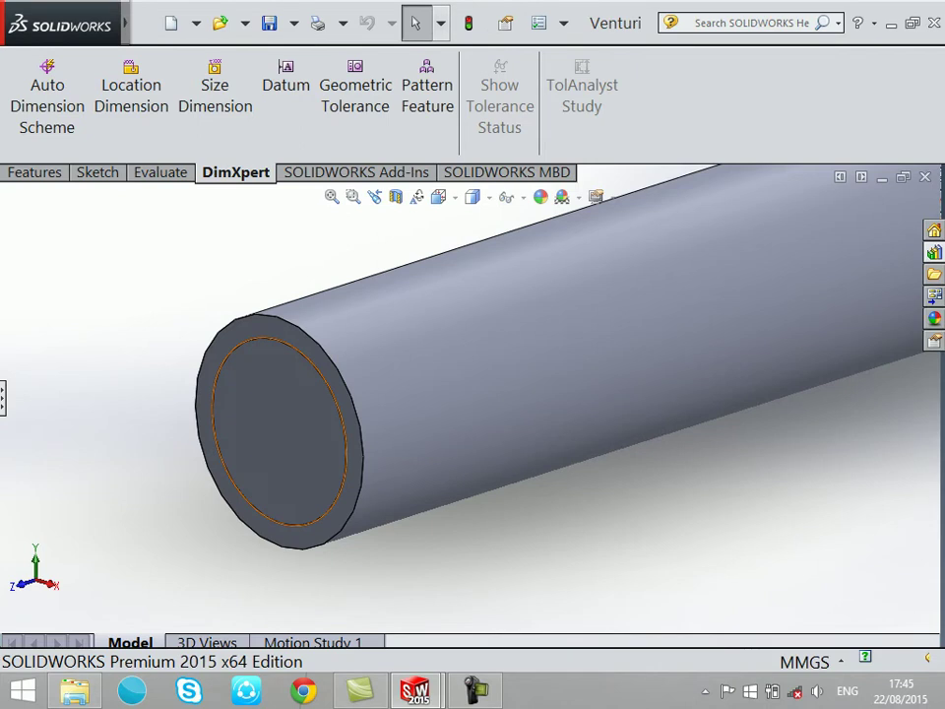
right_click(286, 423)
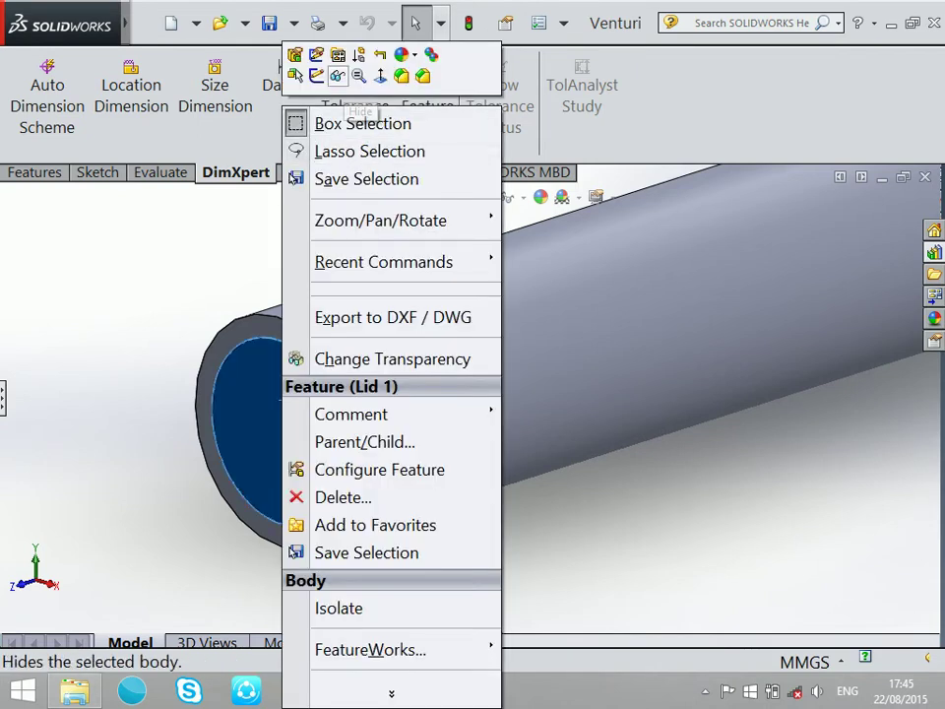
left_click(338, 76)
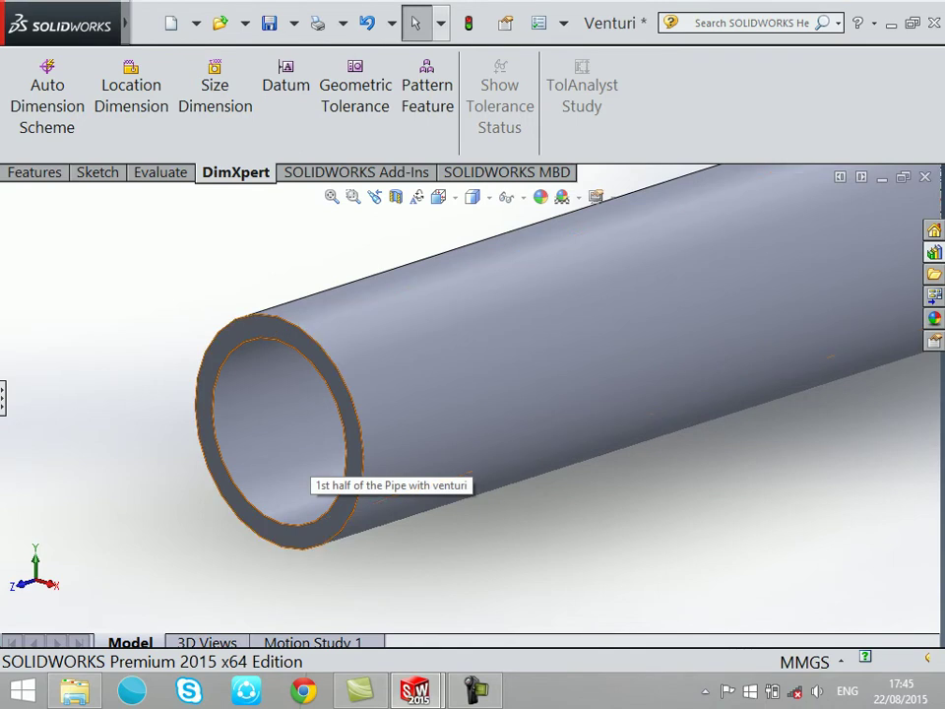
Step: Hide the first pipe half body, fit the remaining Lid 2 disc, and show the tree
scroll(467, 398, "up", 5)
right_click(602, 345)
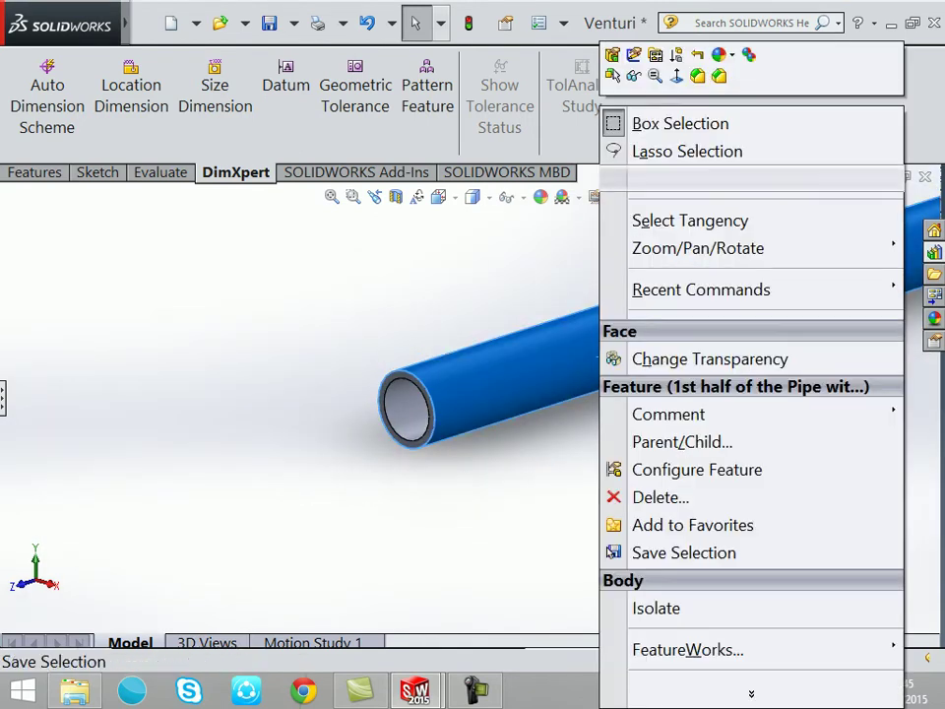
left_click(641, 75)
key("f")
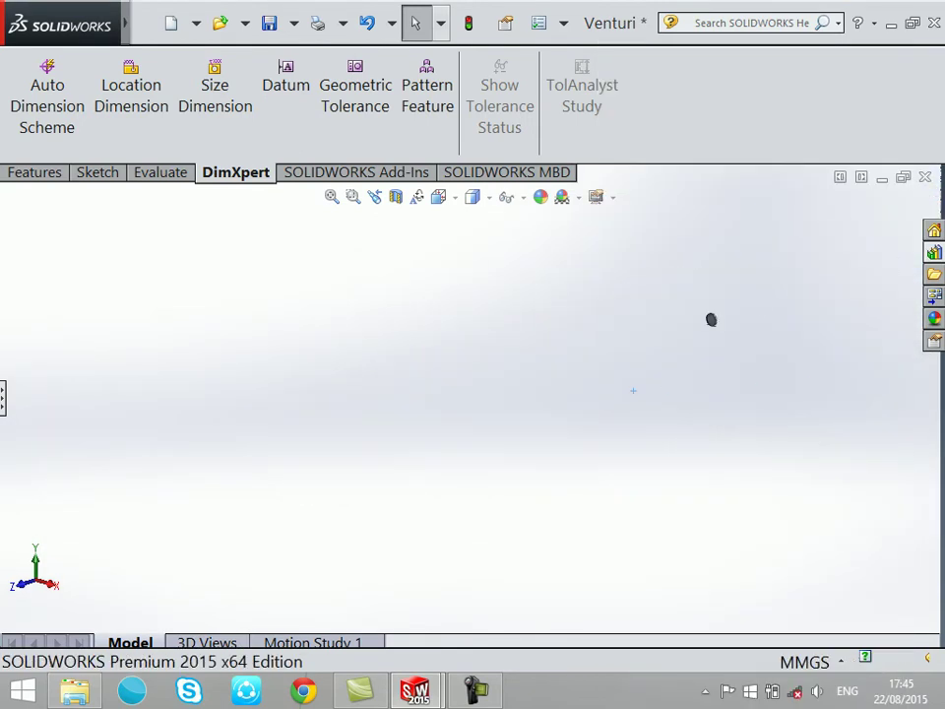
scroll(481, 335, "down", 3)
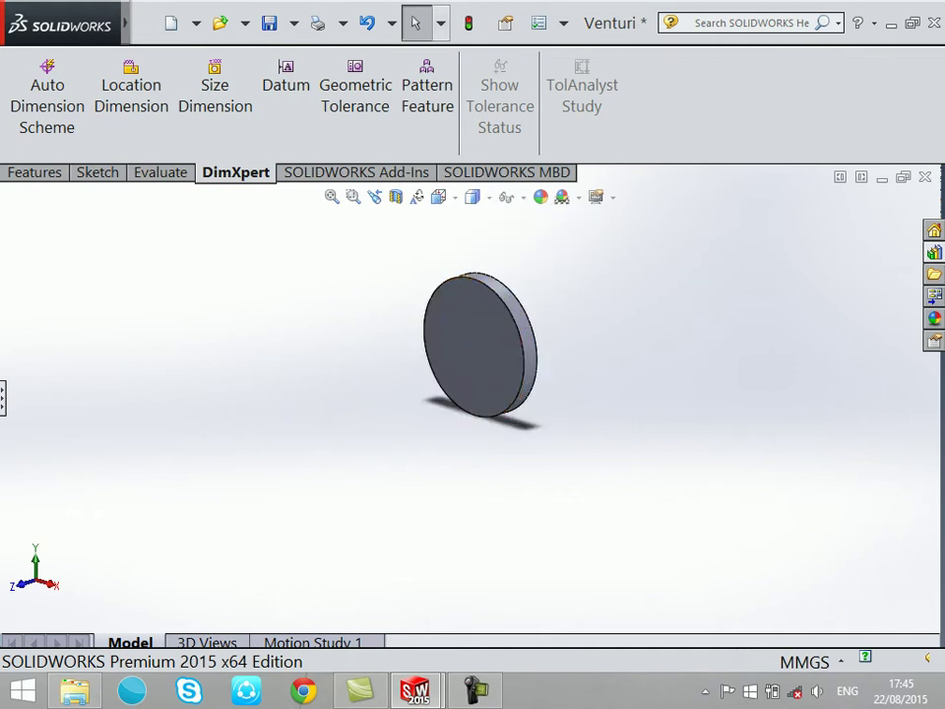
key("F9")
Step: Select Coordinate System2 in the tree and cancel its rename
left_click(112, 580)
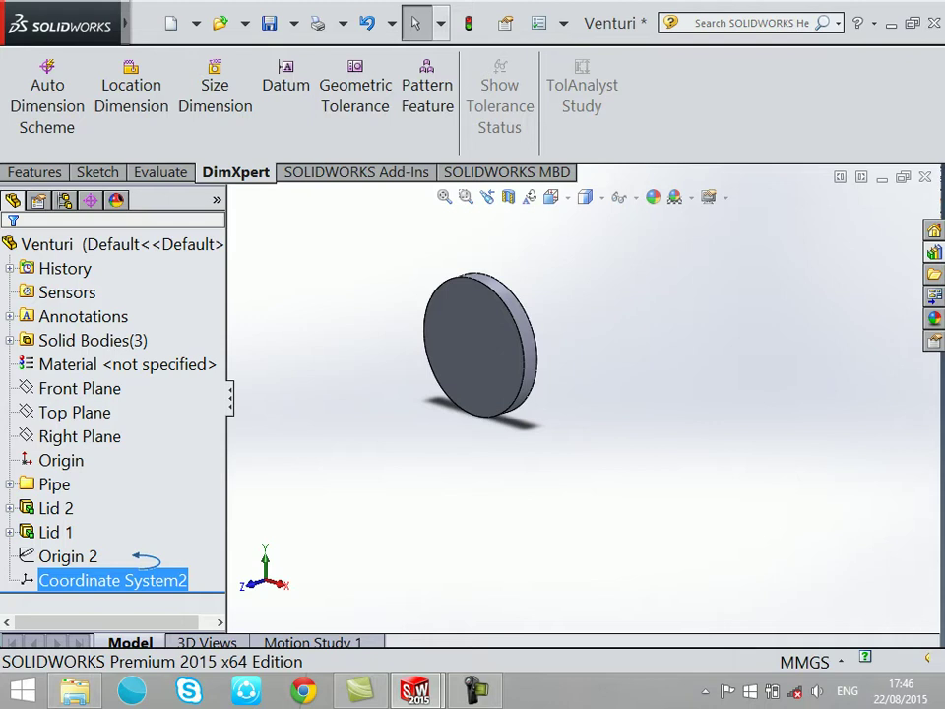
key("Return")
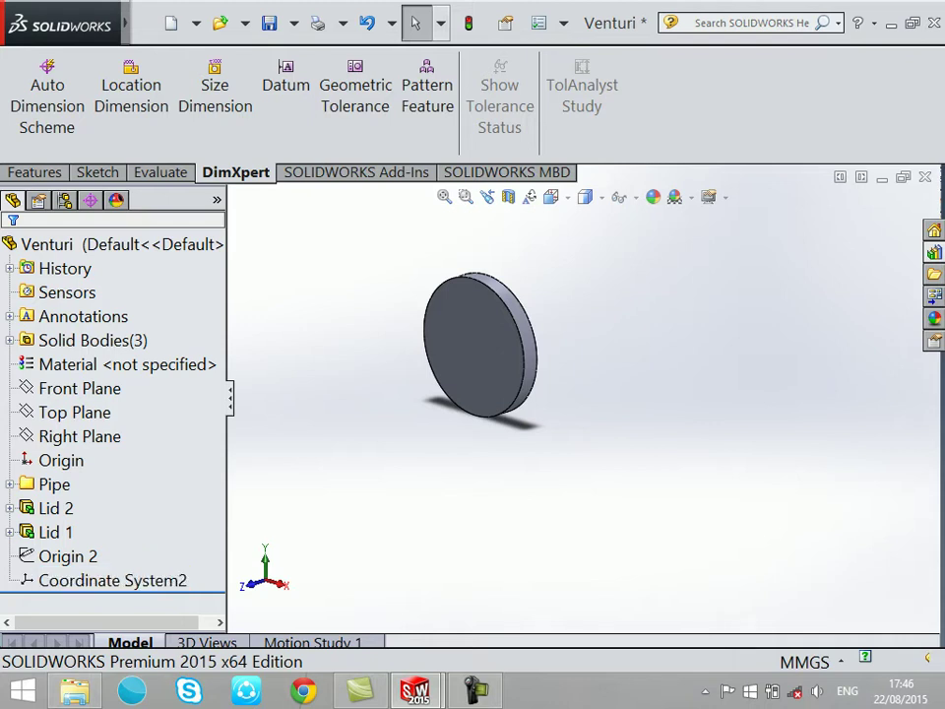
Step: Show the hidden '1st half' pipe body from the Pipe folder and fit it in view
right_click(49, 484)
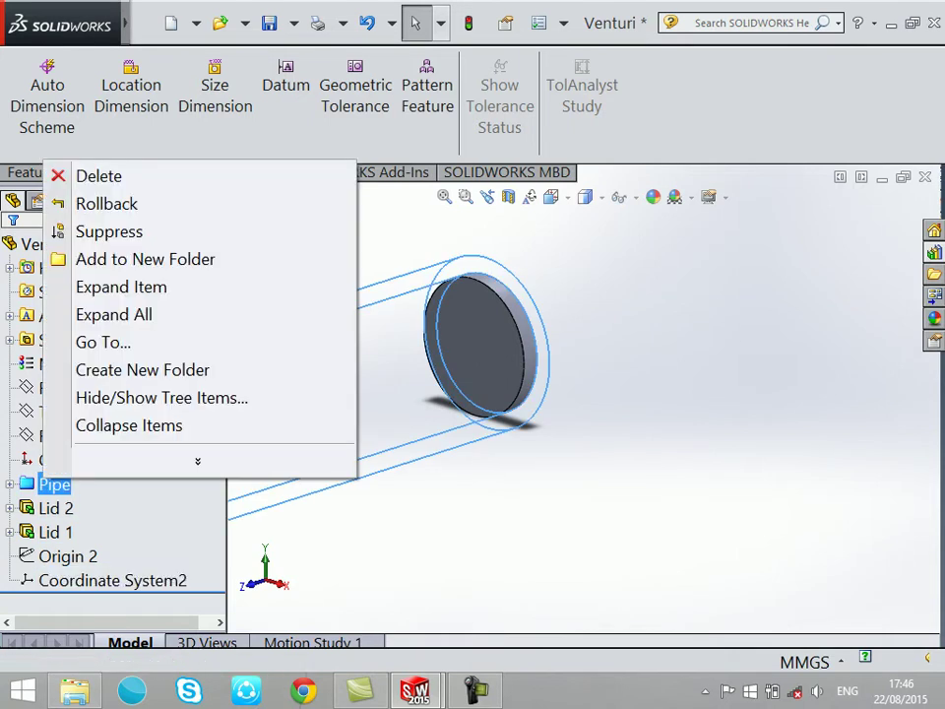
left_click(109, 231)
scroll(714, 450, "up", 2)
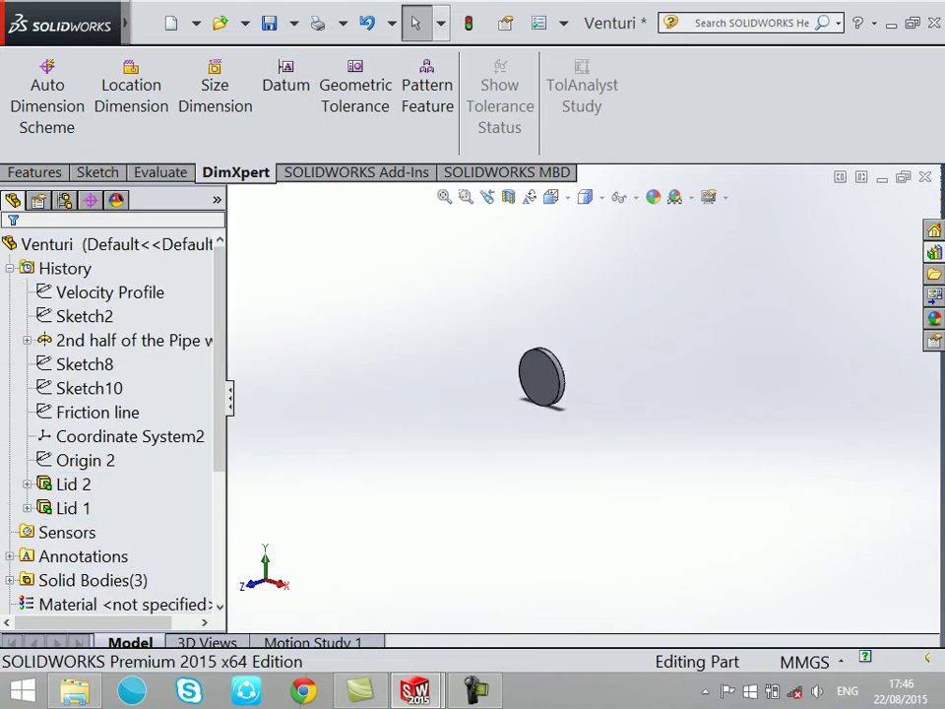
scroll(59, 552, "down", 3)
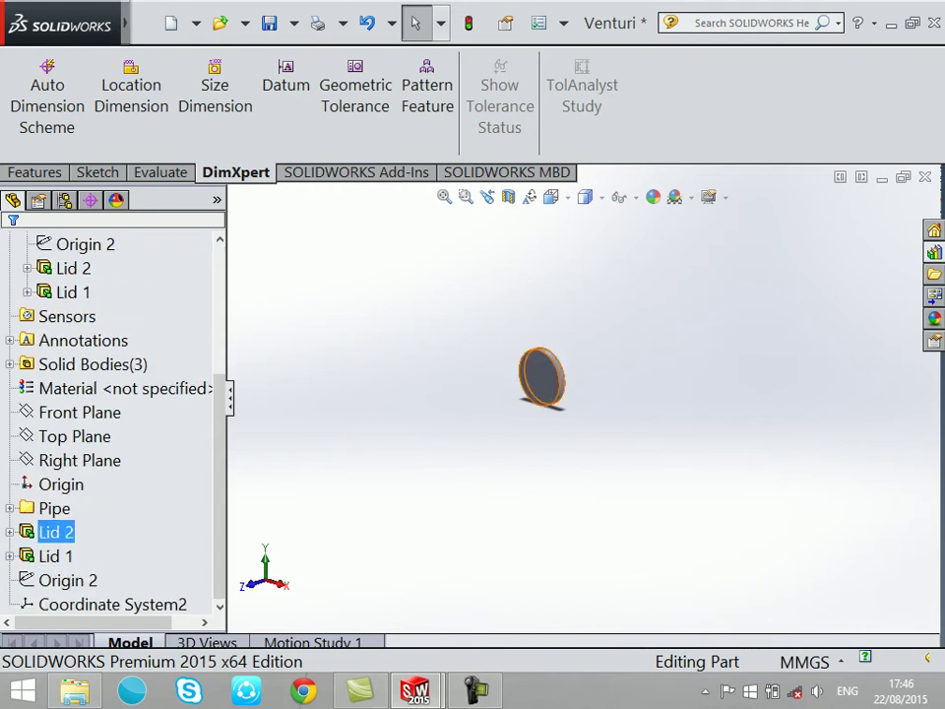
left_click(119, 508)
right_click(118, 508)
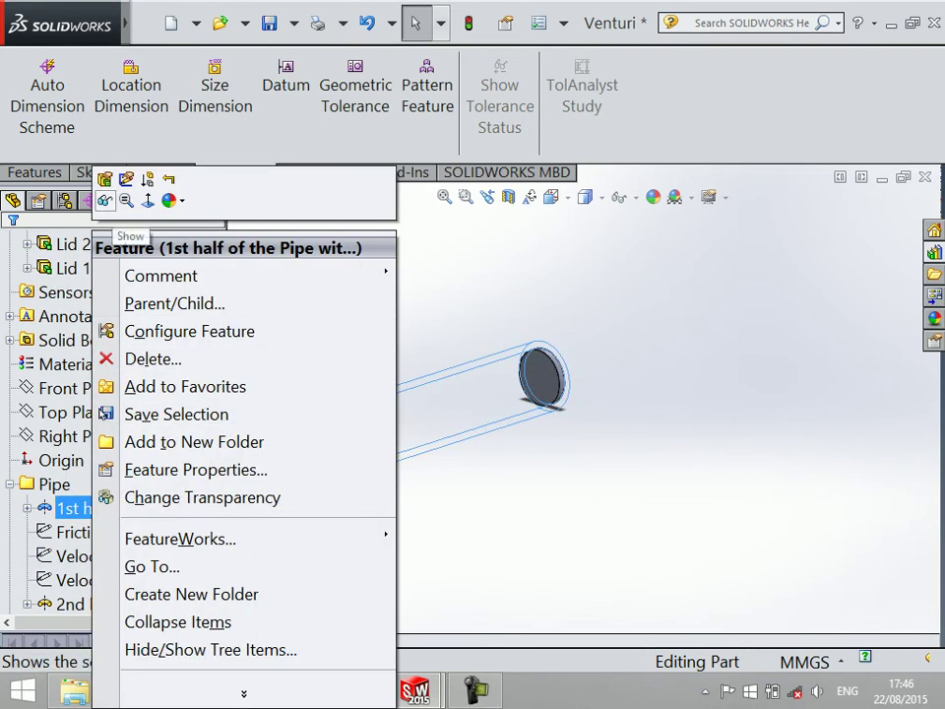
left_click(124, 177)
key("f")
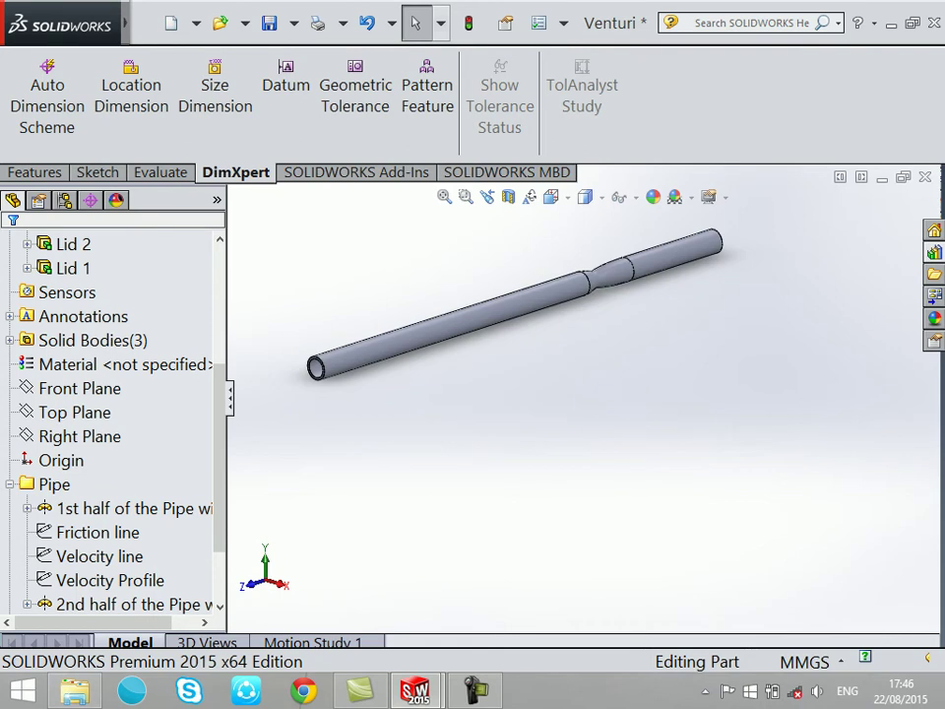
Step: Switch to the Right view, then to isometric, and zoom in
left_click(585, 197)
left_click(628, 292)
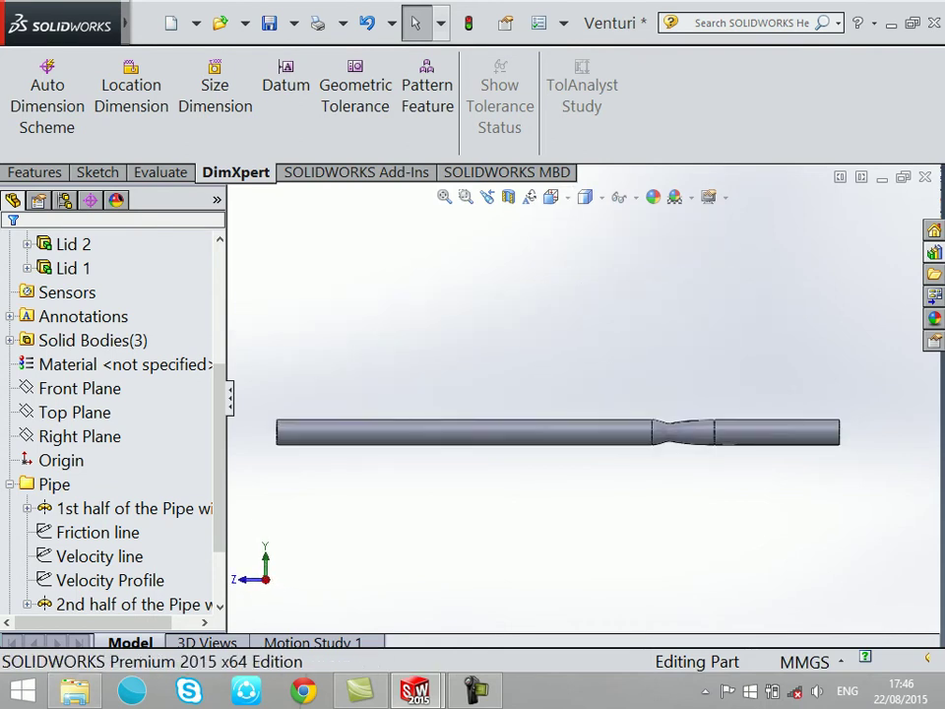
key("ctrl+7")
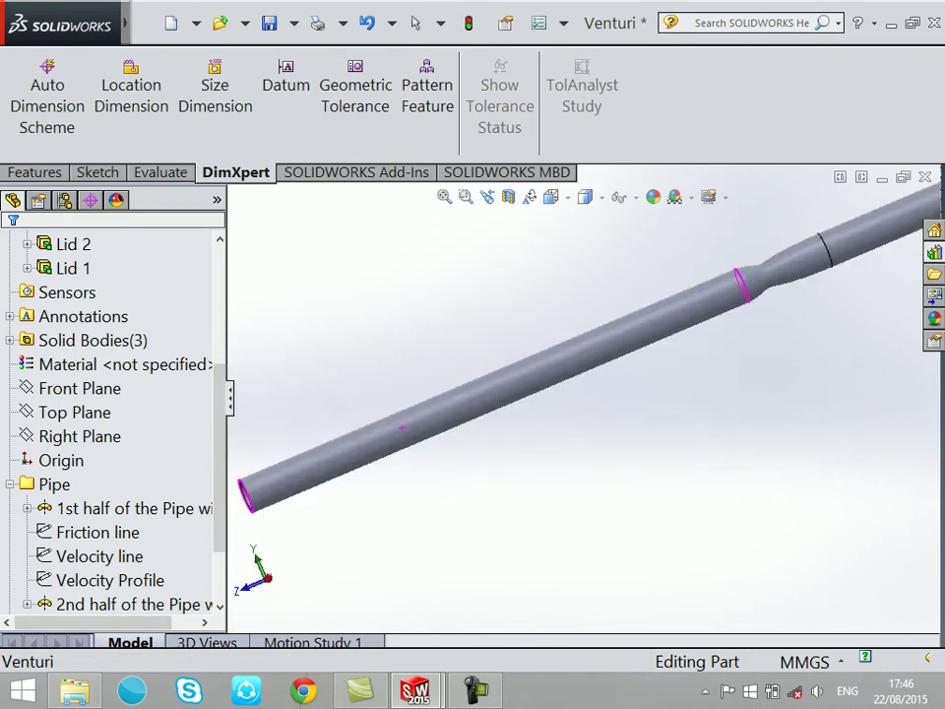
scroll(709, 300, "down", 3)
scroll(709, 301, "down", 3)
Step: Select the Lid 2 face, then view the whole pipe isometrically, fitted to the window
left_click(622, 361)
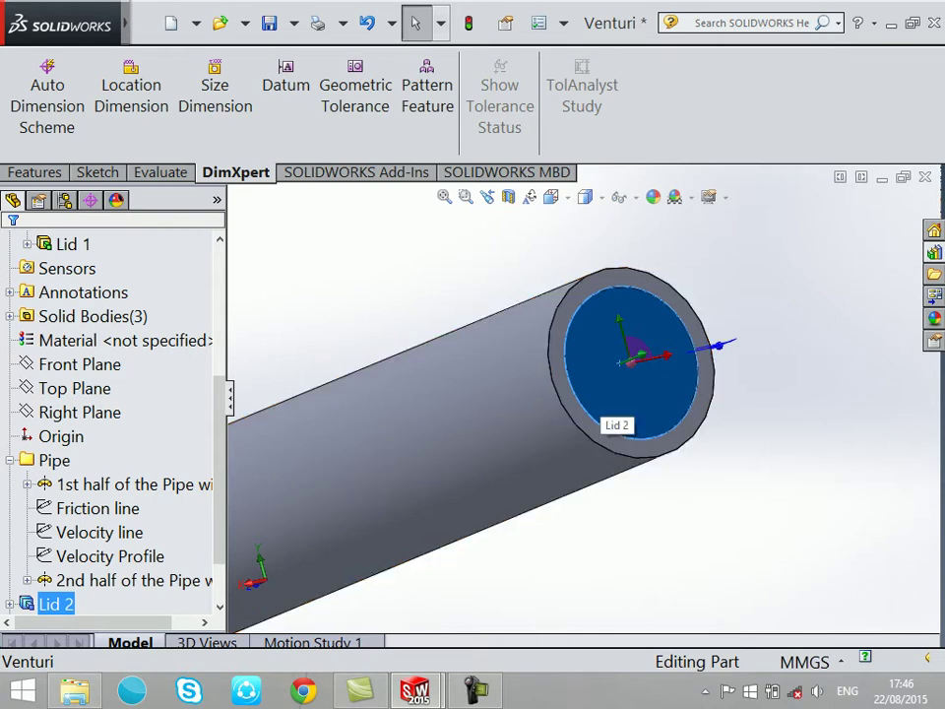
key("Return")
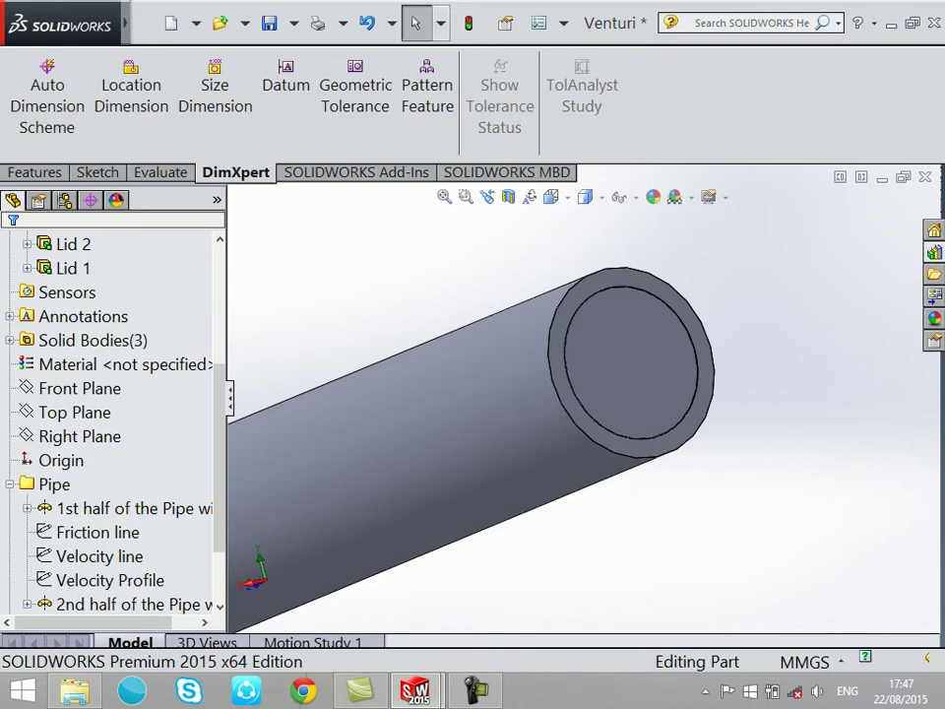
key("ctrl+7")
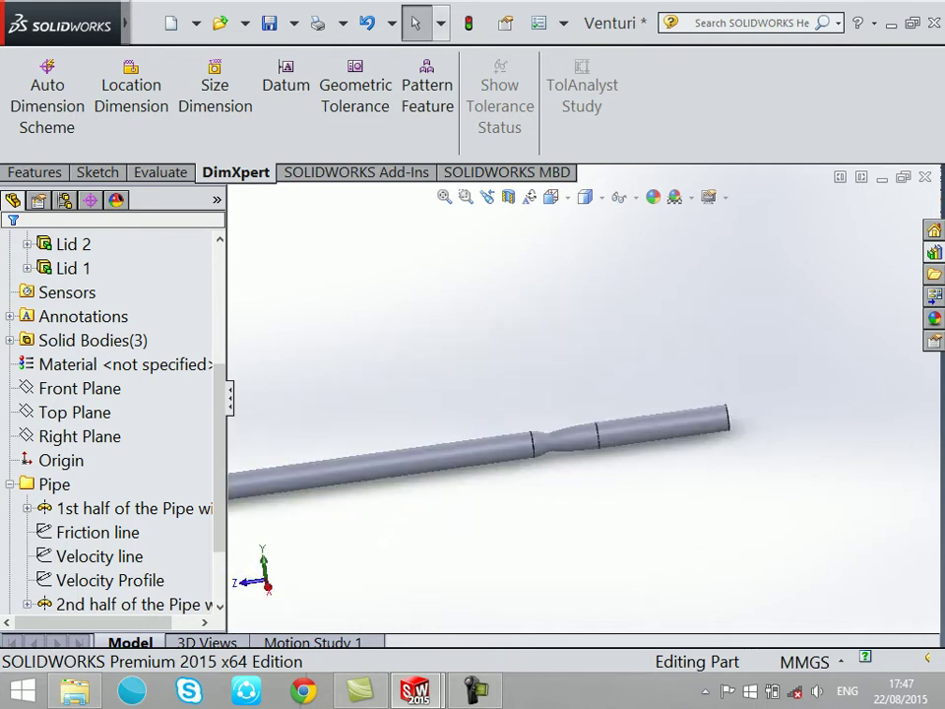
key("f")
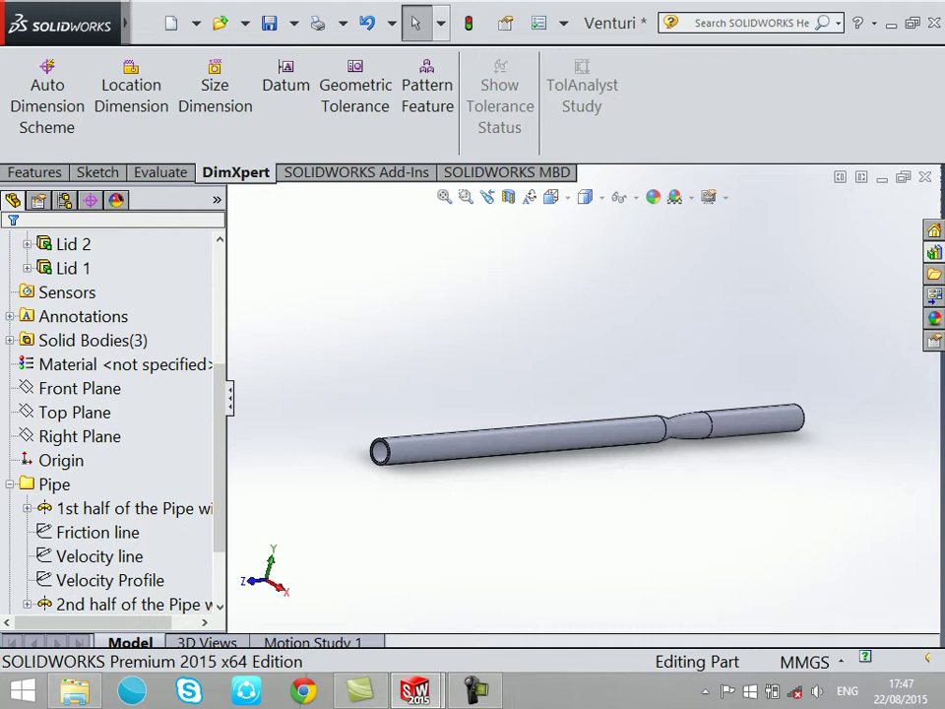
scroll(267, 482, "down", 5)
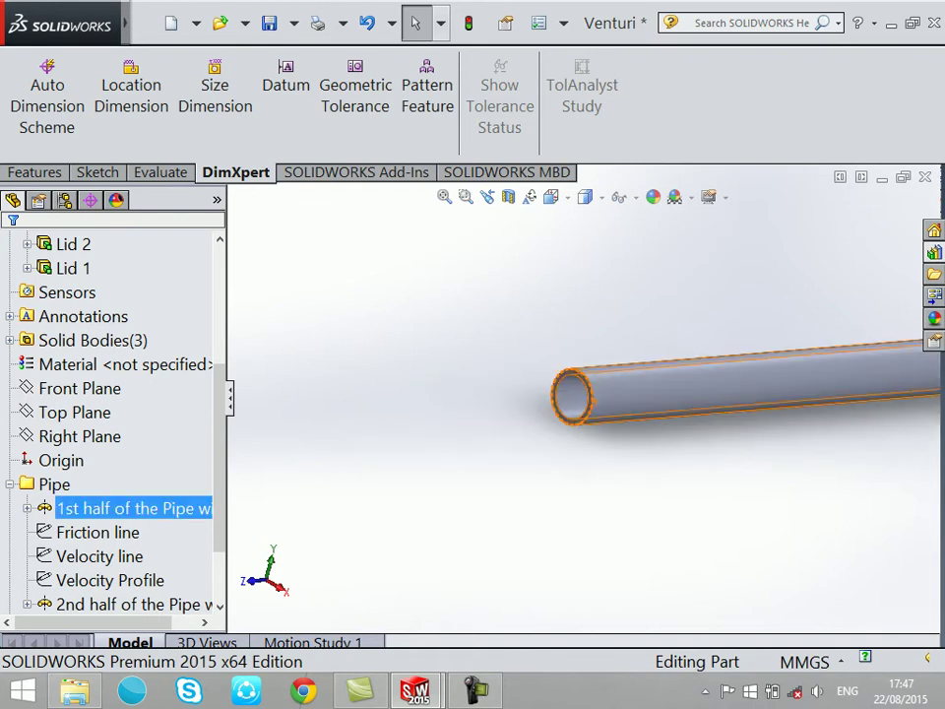
Step: Open the Lid 2 sketch for review and exit it without changes
right_click(55, 532)
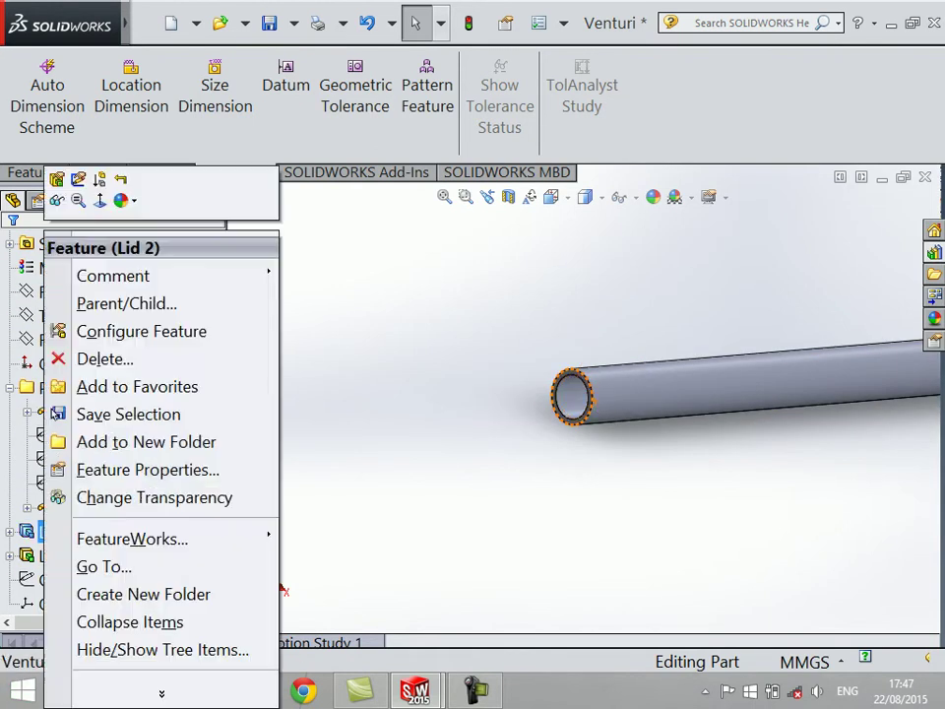
left_click(77, 178)
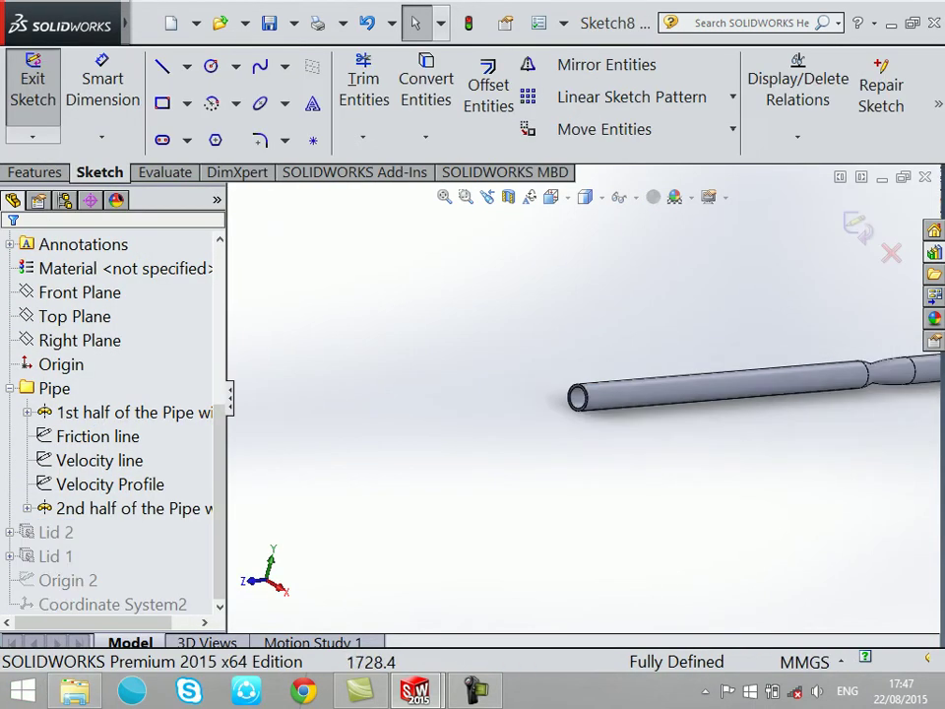
scroll(662, 413, "down", 5)
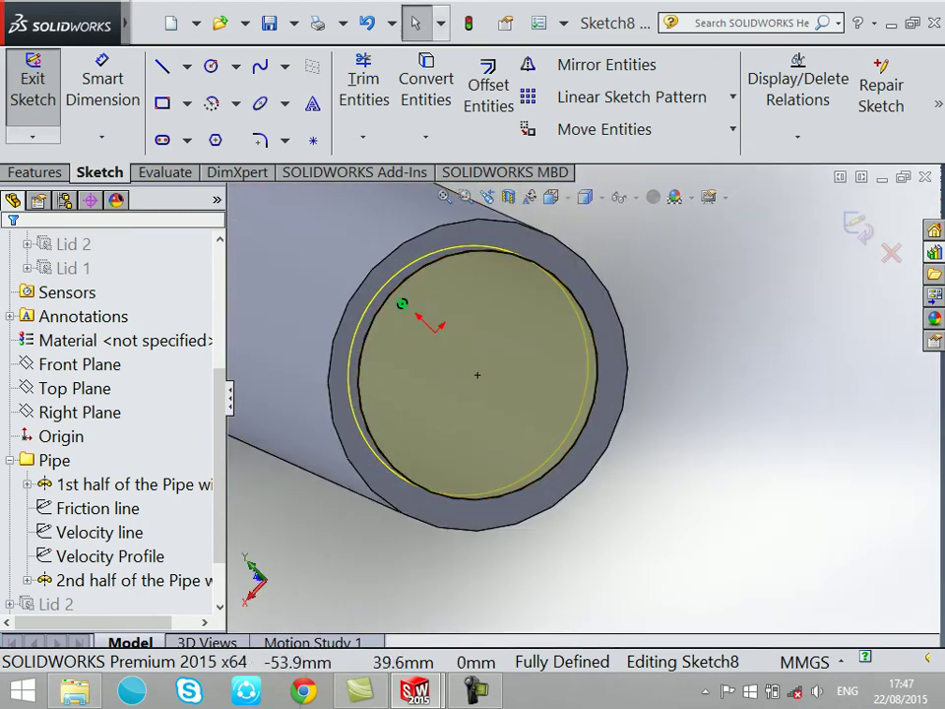
left_click(860, 225)
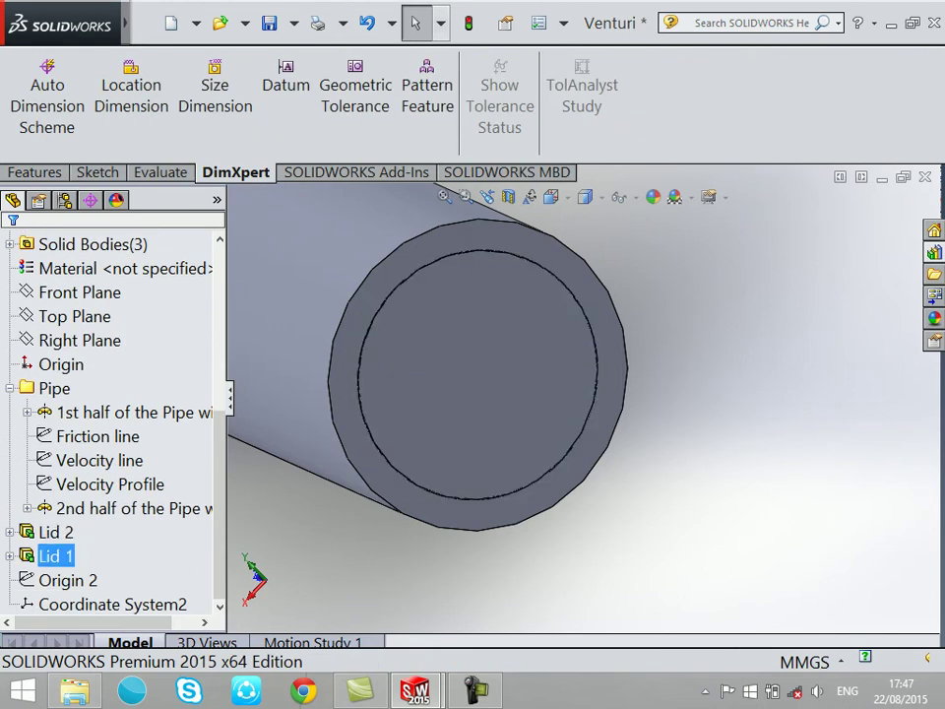
Step: Review the Lid 2 extrusion and accept its 10 mm blind depth unchanged
right_click(54, 532)
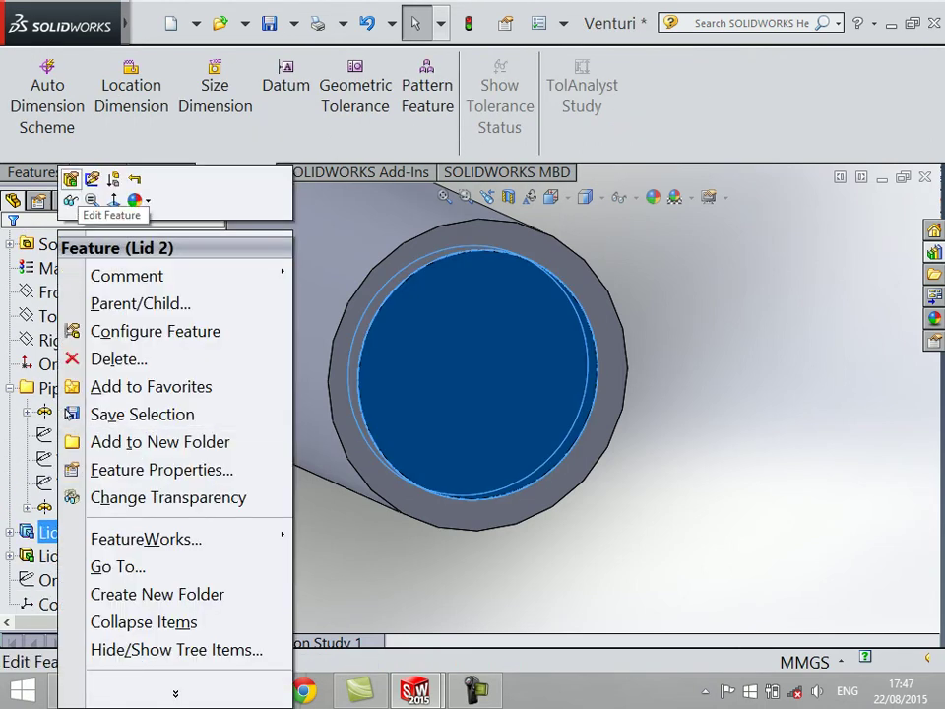
left_click(70, 179)
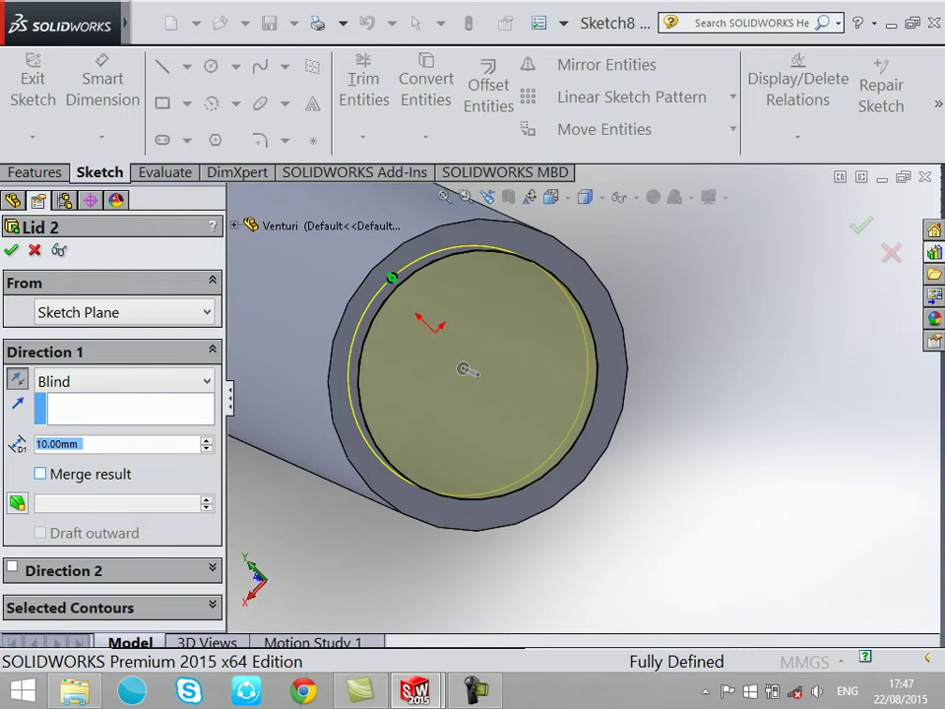
key("Return")
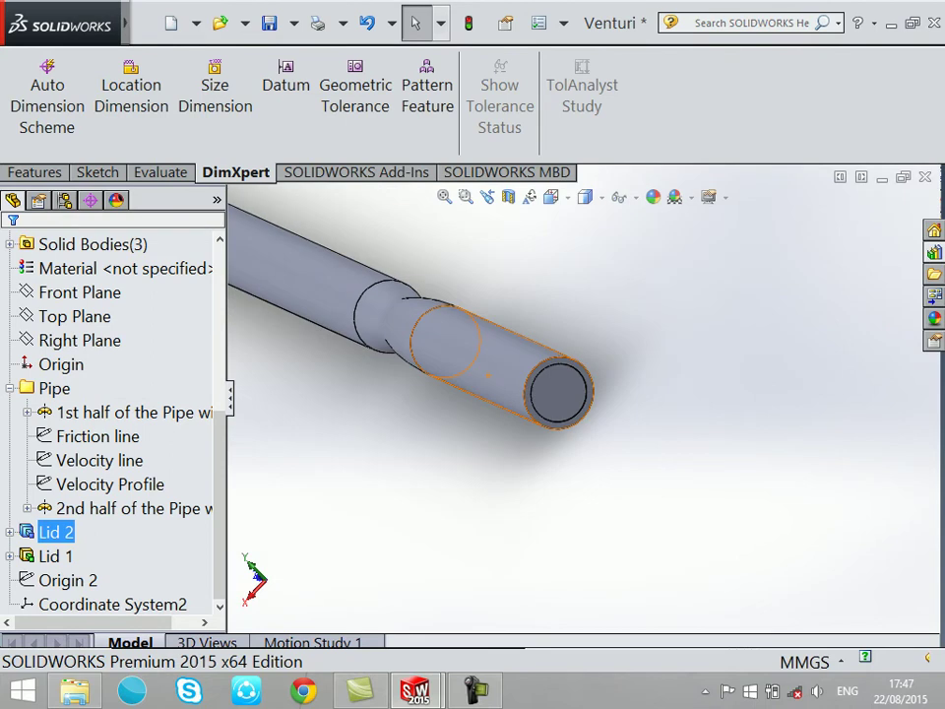
right_click(59, 580)
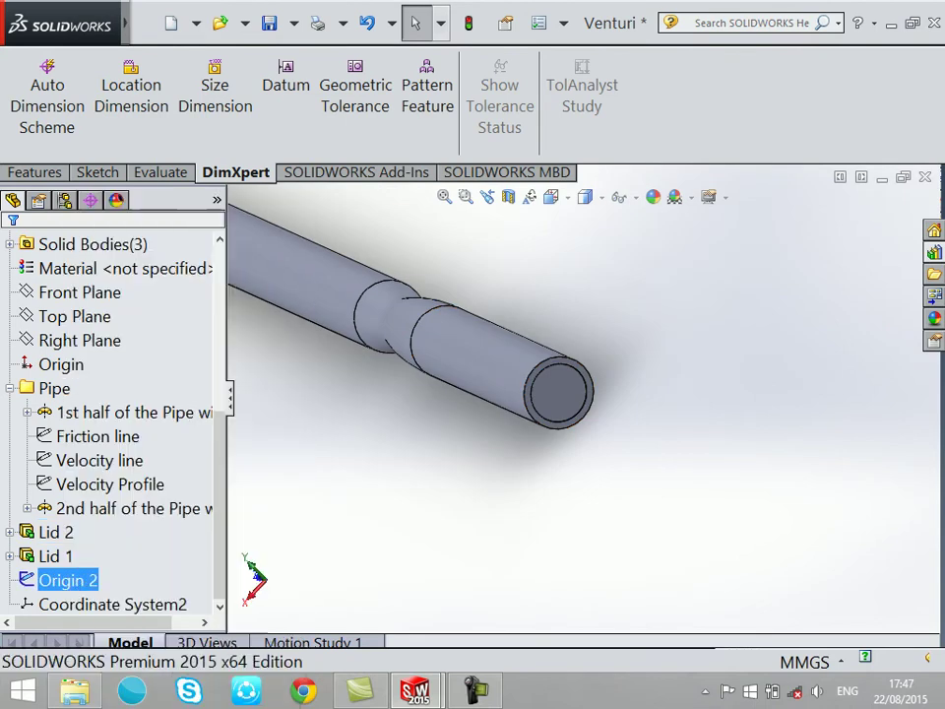
Step: Turn on Section View and accept the default lengthwise cut of the pipe
right_click(49, 555)
left_click(78, 200)
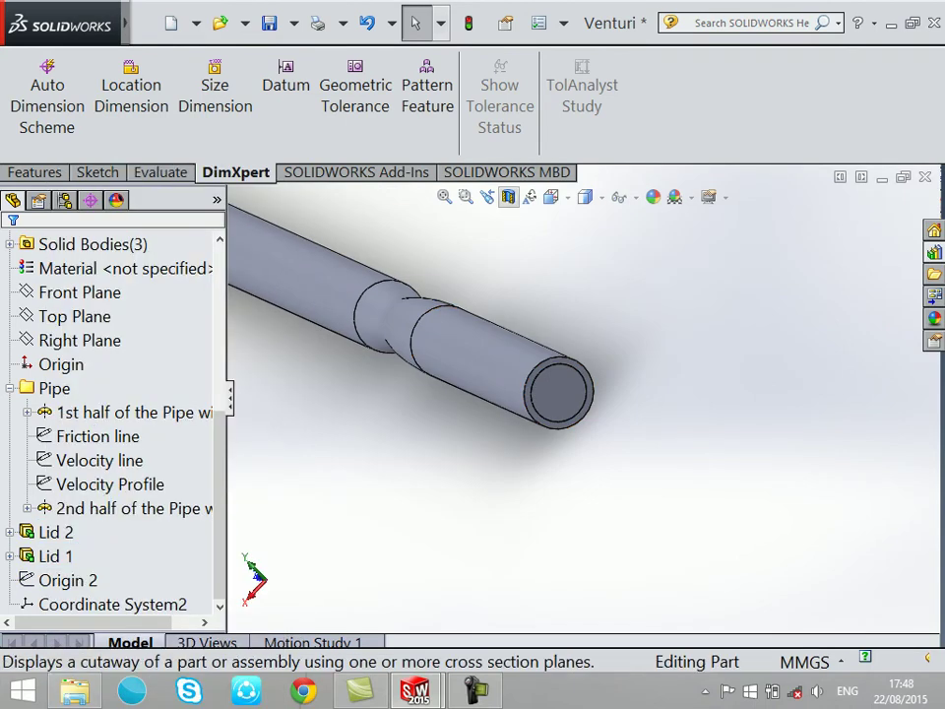
left_click(508, 197)
left_click(13, 248)
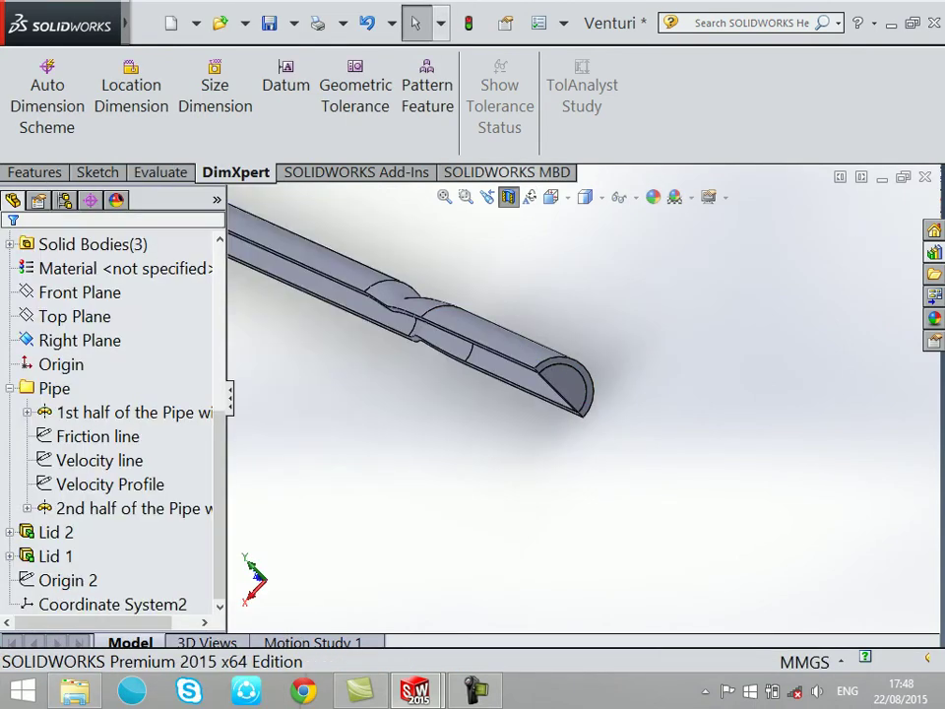
Step: Switch the sectioned pipe to the Right view and hide the CommandManager ribbon
left_click(550, 197)
left_click(591, 260)
left_click(550, 197)
left_click(593, 292)
left_click(551, 197)
left_click(629, 292)
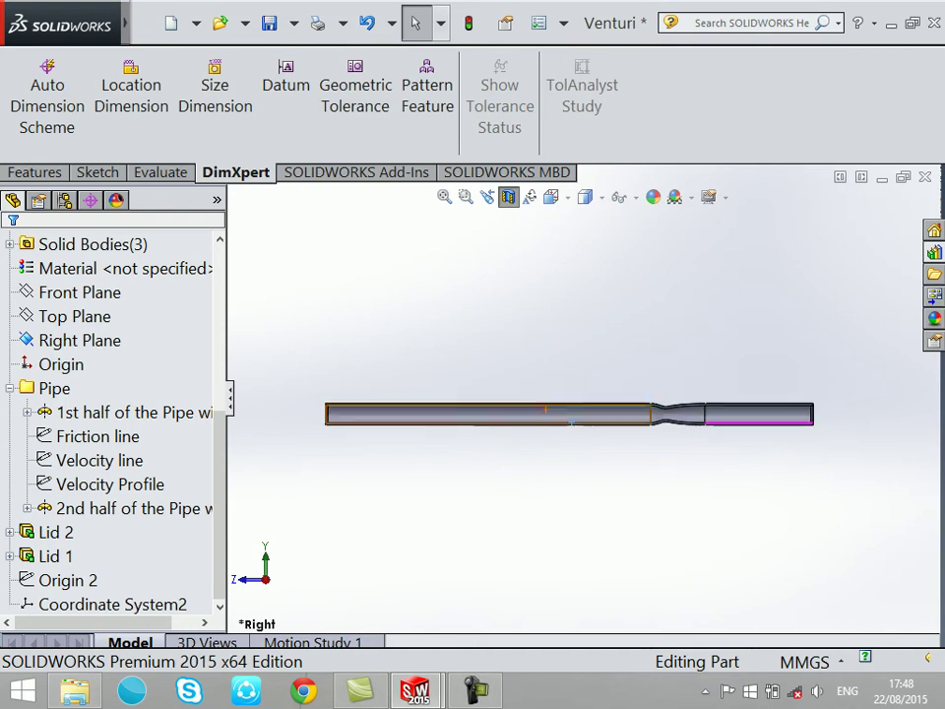
right_click(605, 22)
left_click(689, 33)
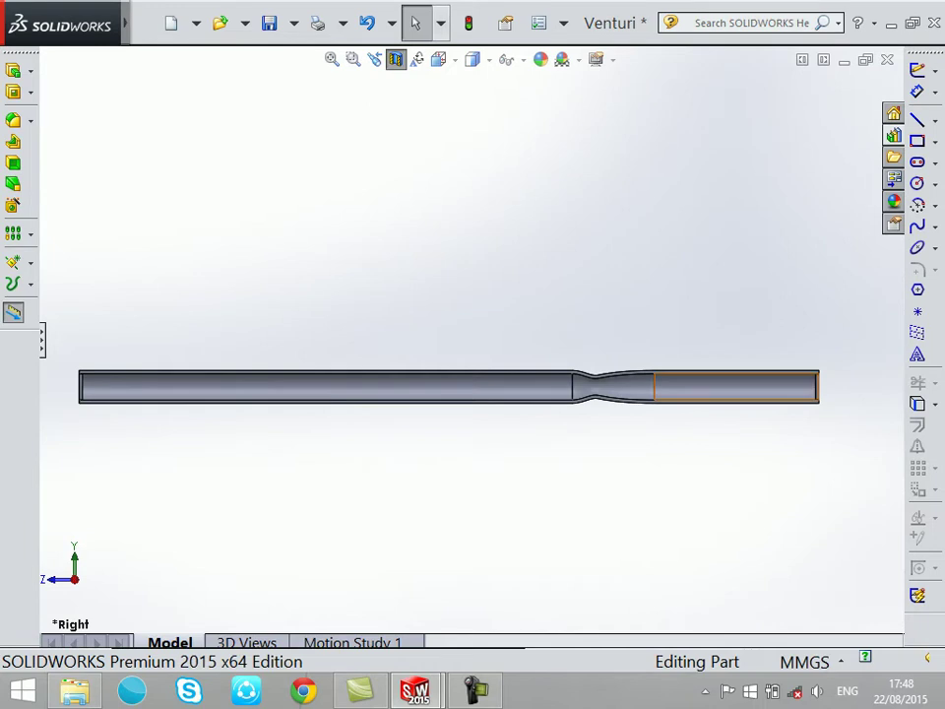
Step: Box-select edges around the venturi throat and orbit to look into the cut section
scroll(679, 374, "down", 5)
mouse_move(626, 348)
left_mouse_down()
mouse_move(251, 522)
mouse_move(287, 576)
left_mouse_up()
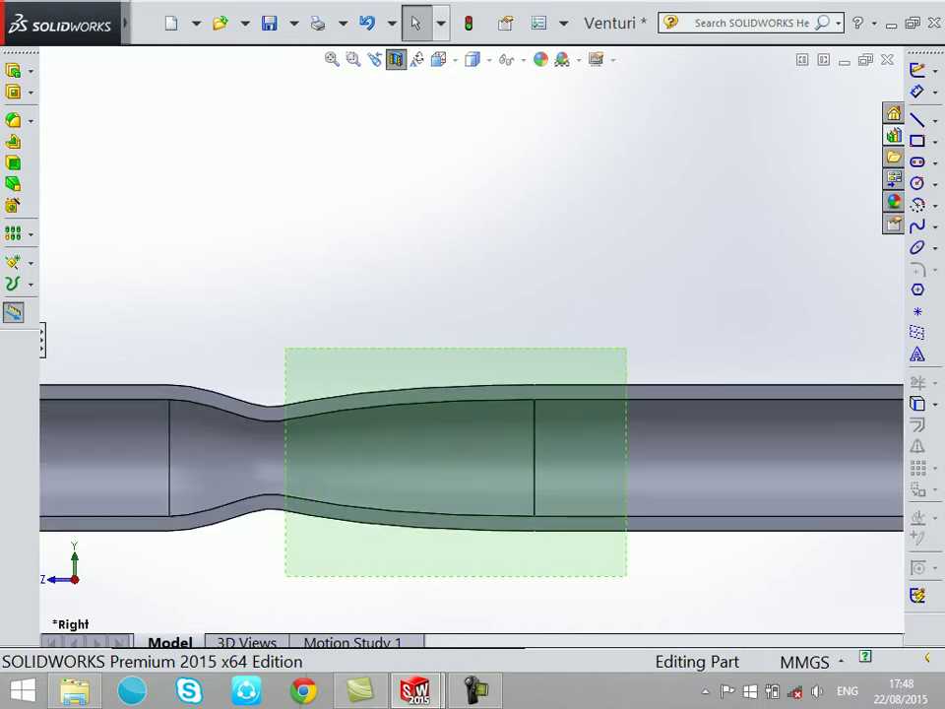
left_click_drag(251, 320, 152, 608)
scroll(475, 344, "up", 5)
scroll(571, 345, "up", 5)
key("f")
scroll(471, 336, "up", 1)
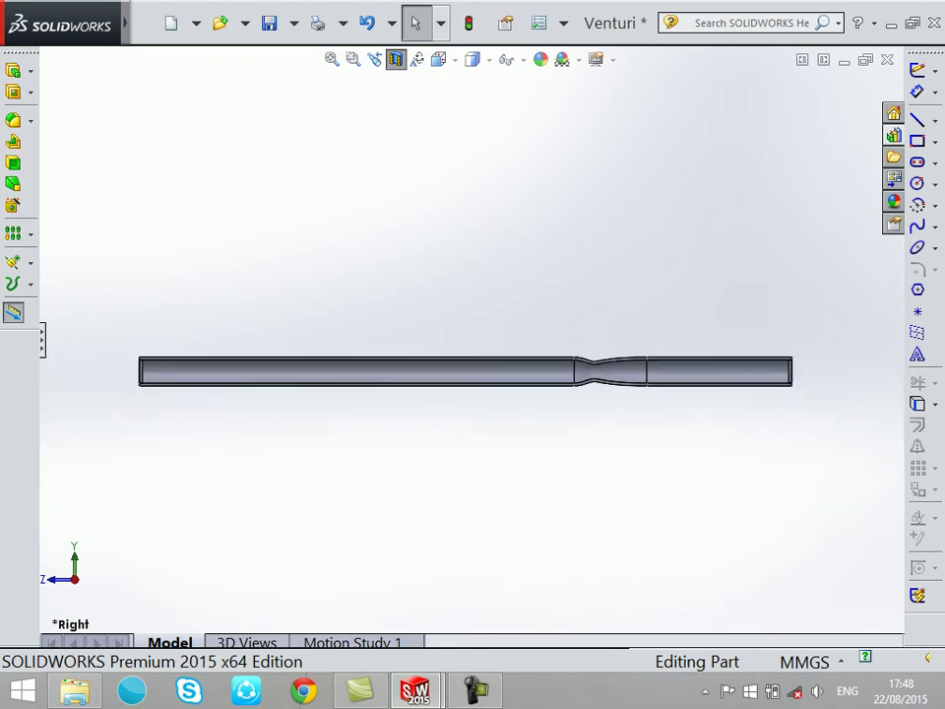
scroll(306, 214, "down", 1)
scroll(478, 336, "up", 1)
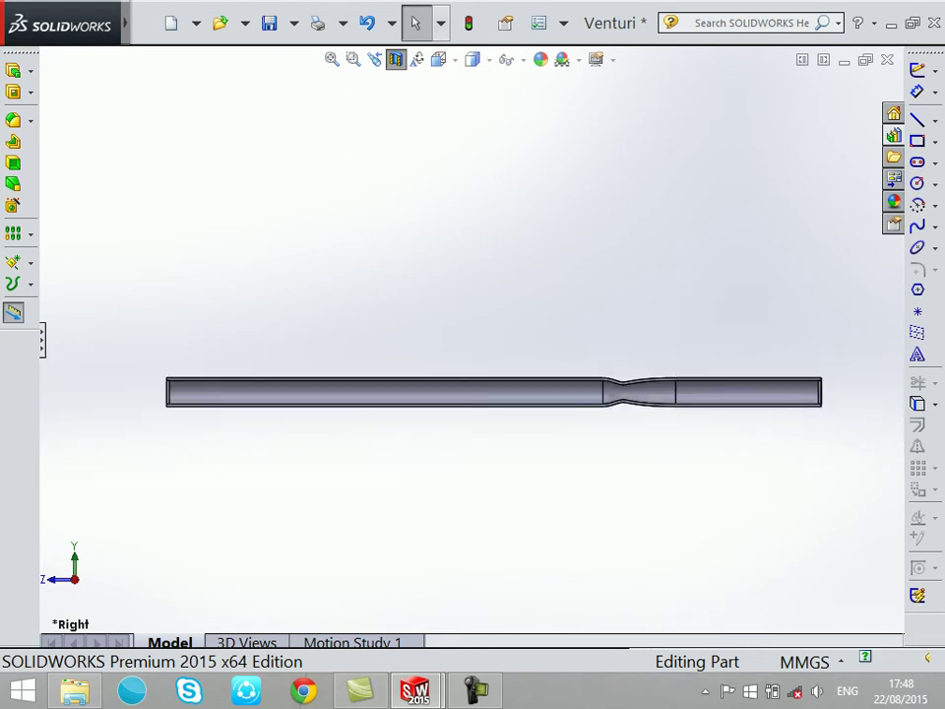
scroll(262, 311, "down", 1)
middle_click_drag(394, 406, 423, 394)
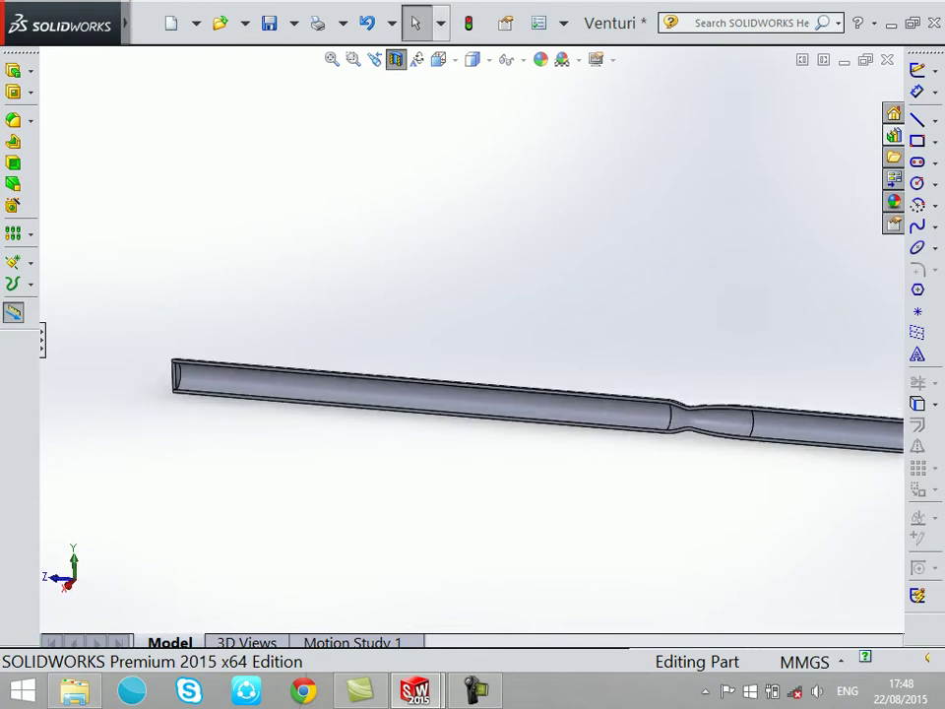
Step: Zoom and pan to inspect the pipe's open left end
scroll(836, 439, "down", 4)
scroll(541, 386, "up", 3)
scroll(367, 377, "up", 1)
scroll(423, 300, "up", 2)
scroll(231, 336, "down", 1)
scroll(230, 336, "down", 3)
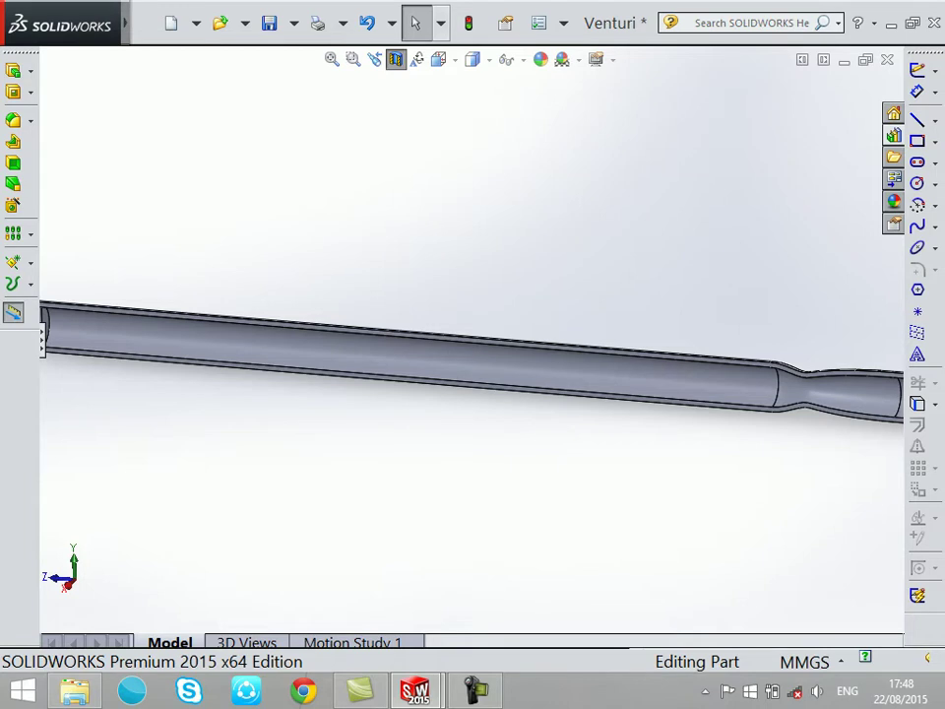
middle_click_drag(40, 315, 419, 292, "ctrl")
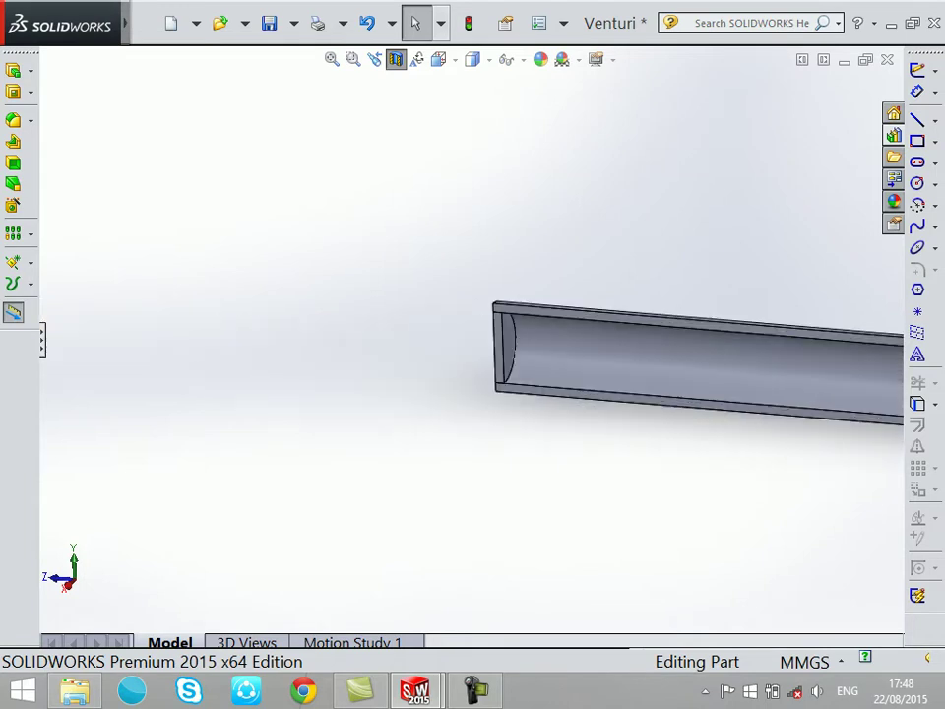
scroll(419, 292, "down", 3)
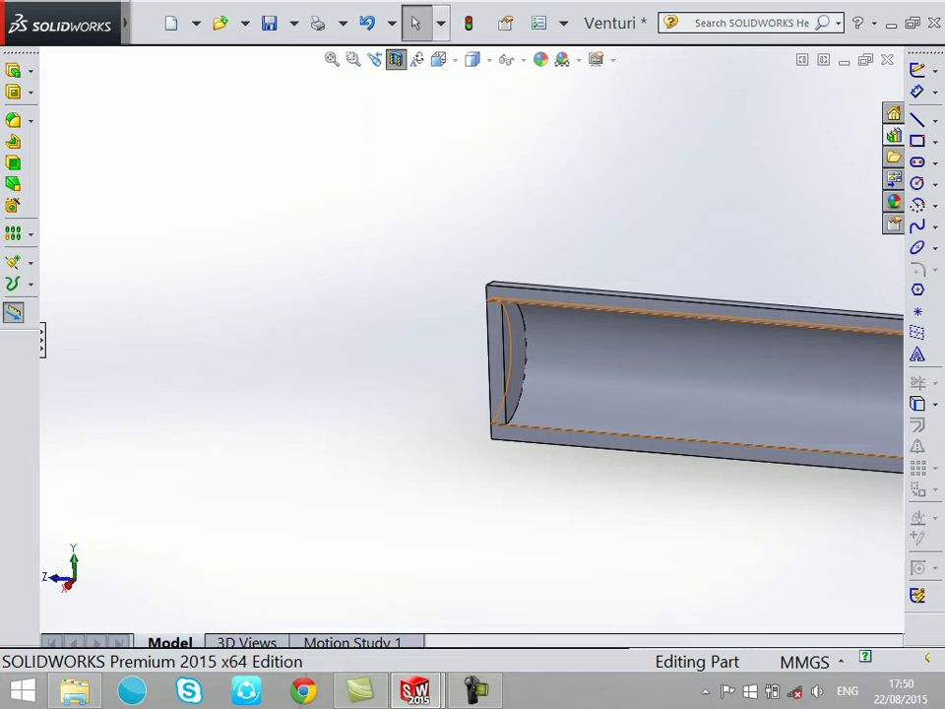
Step: Fit the pipe, turn the section view off, and switch to the isometric view
key("f")
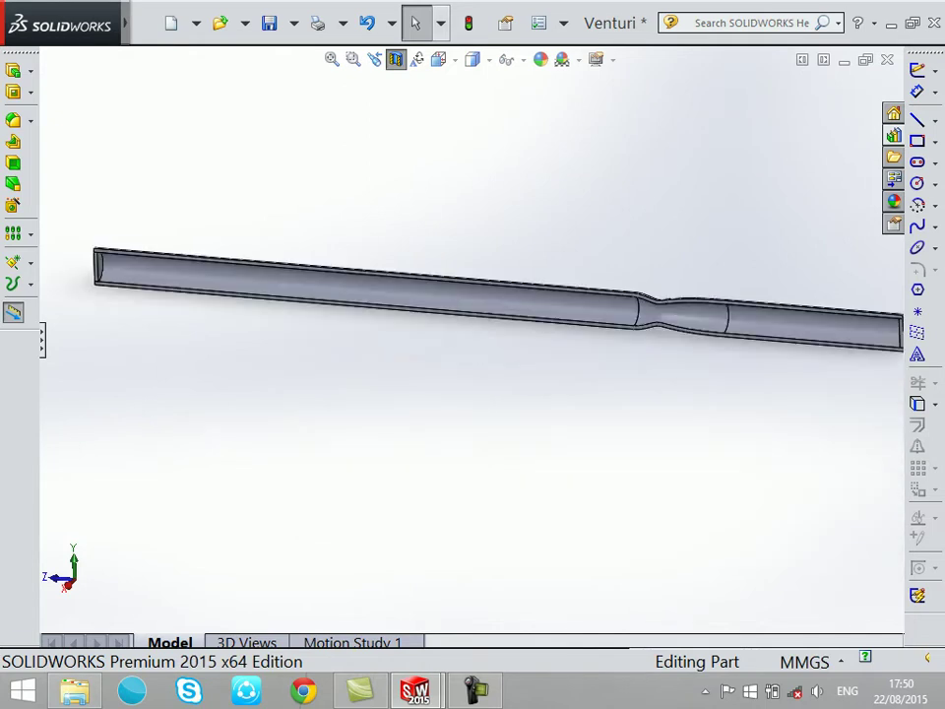
scroll(788, 344, "up", 3)
scroll(764, 309, "down", 3)
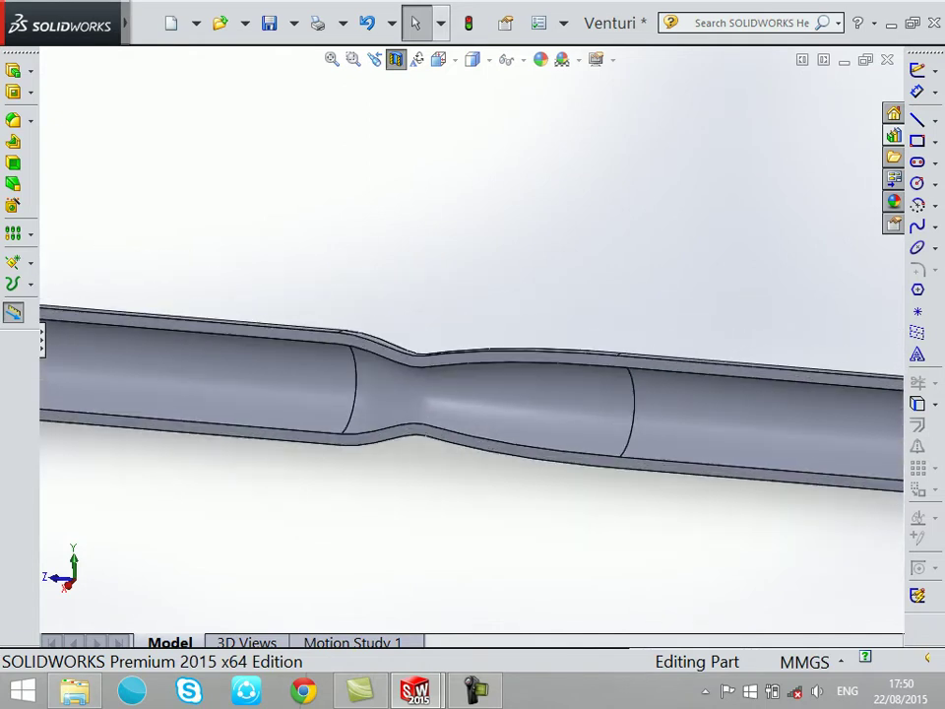
left_click(395, 59)
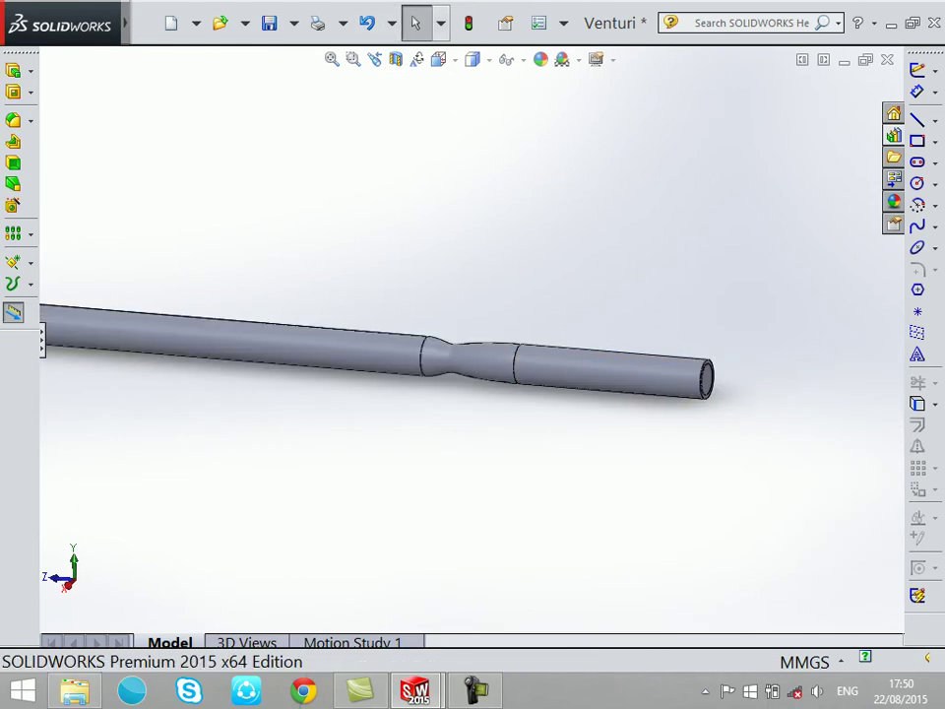
key("ctrl+7")
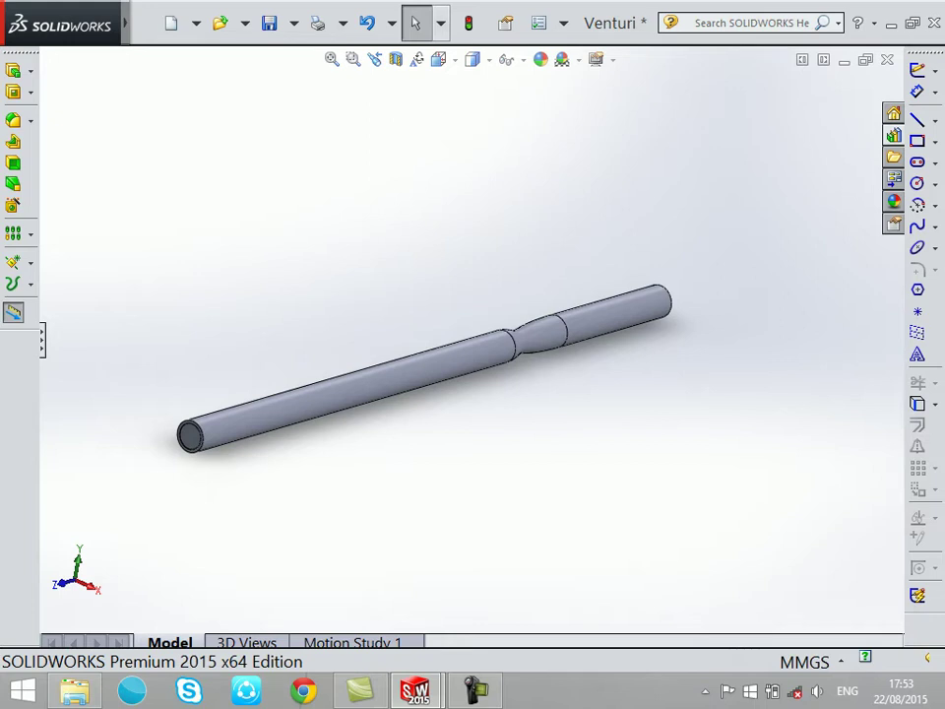
Step: Section the pipe along the Right Plane in a maximized window and zoom toward the throat
left_click(396, 59)
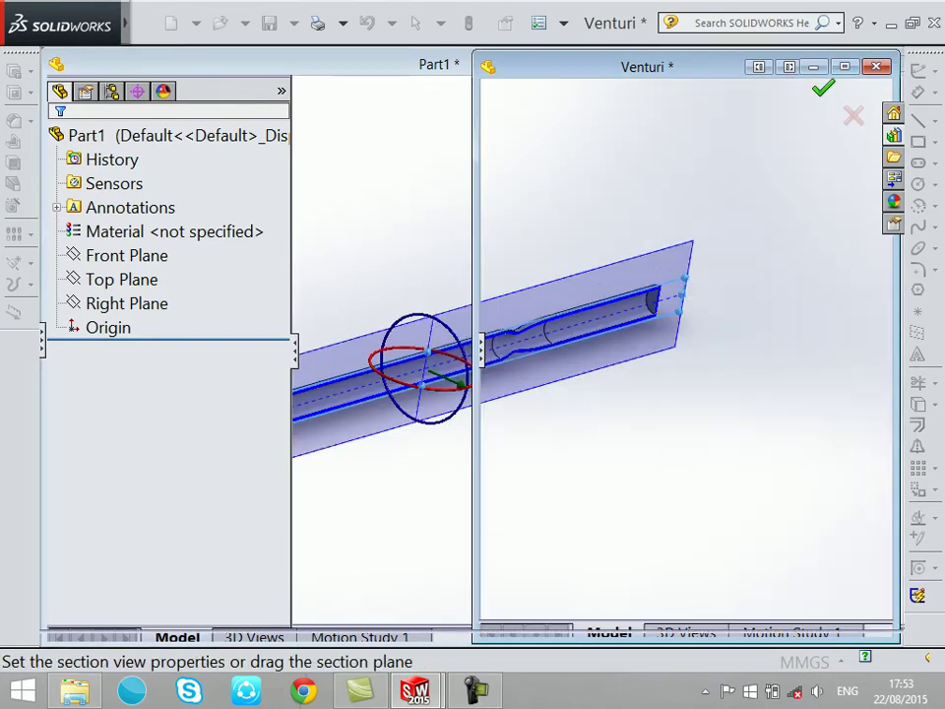
left_click(844, 66)
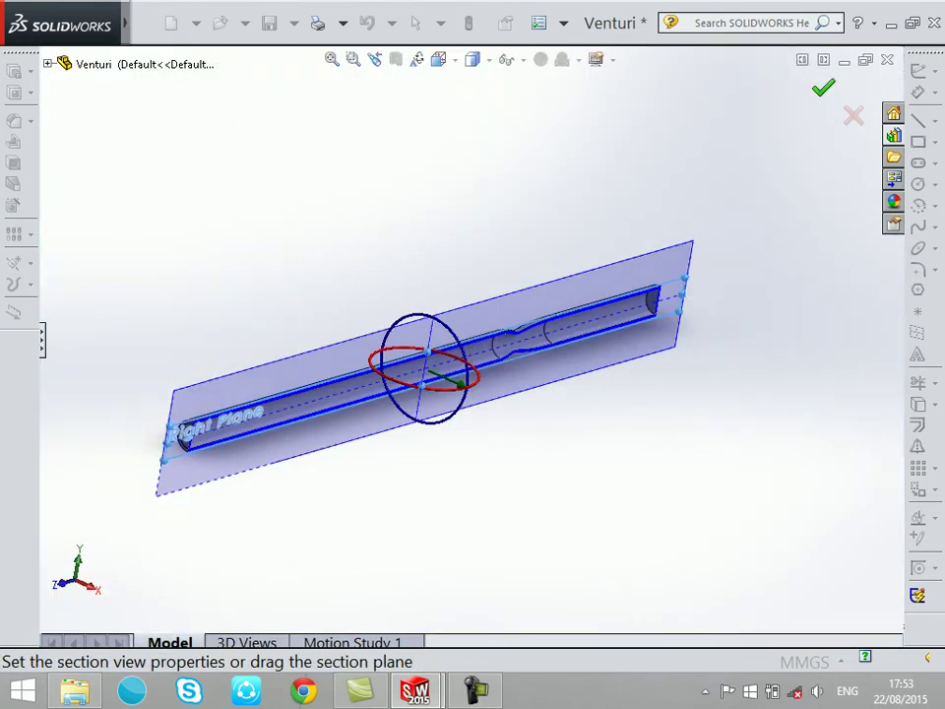
left_click(823, 89)
scroll(512, 384, "down", 3)
scroll(512, 384, "down", 3)
scroll(539, 346, "down", 2)
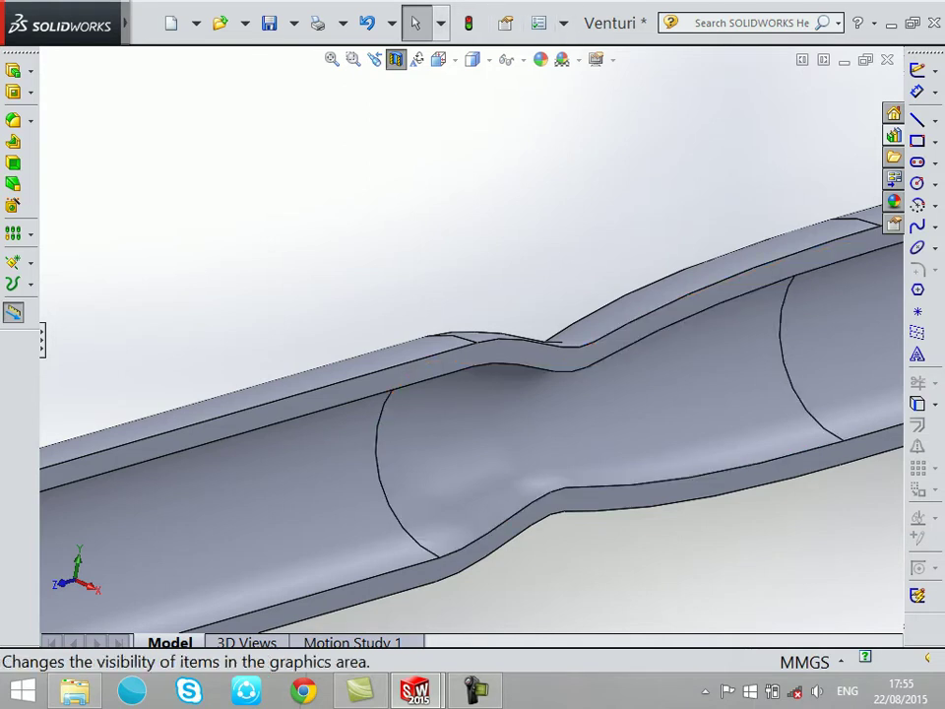
Step: Switch the sectioned pipe to the Right standard view and zoom to frame it
left_click(474, 59)
left_click(439, 59)
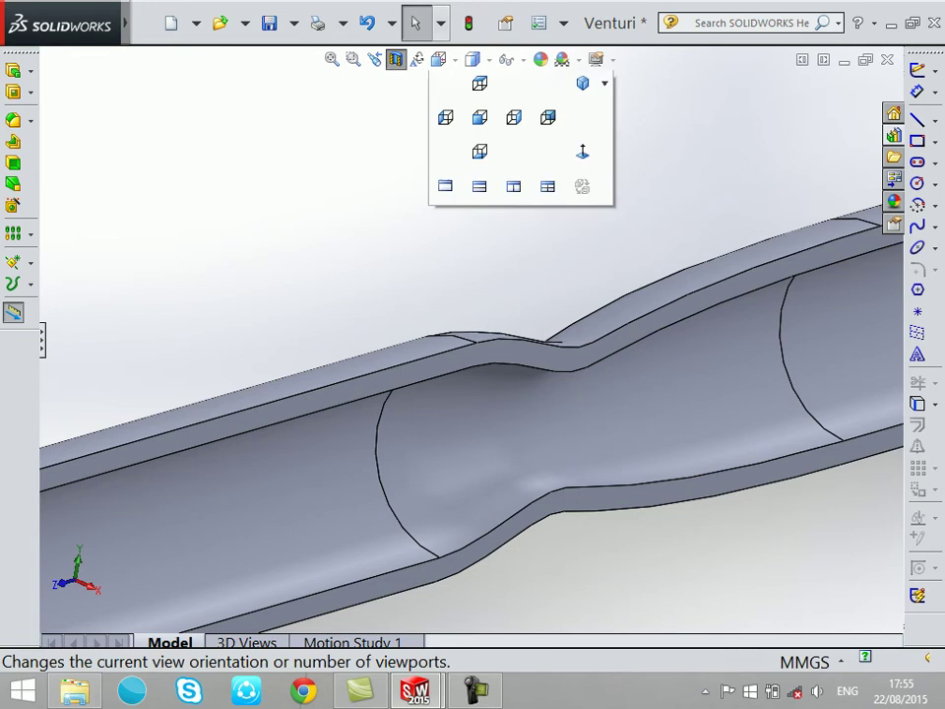
left_click(479, 155)
left_click(439, 59)
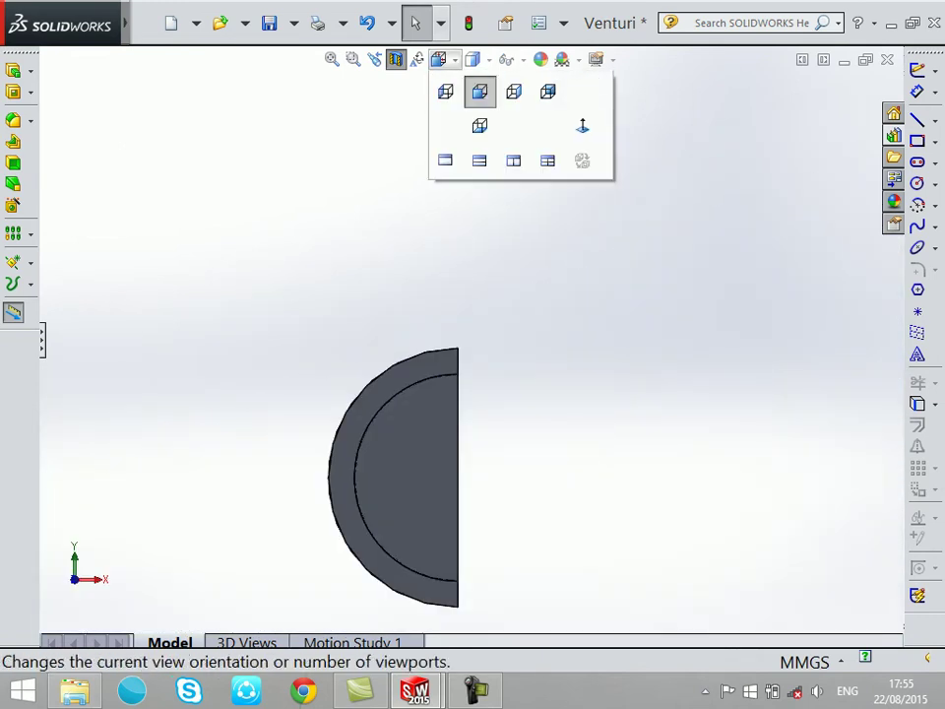
left_click(514, 155)
scroll(419, 319, "down", 5)
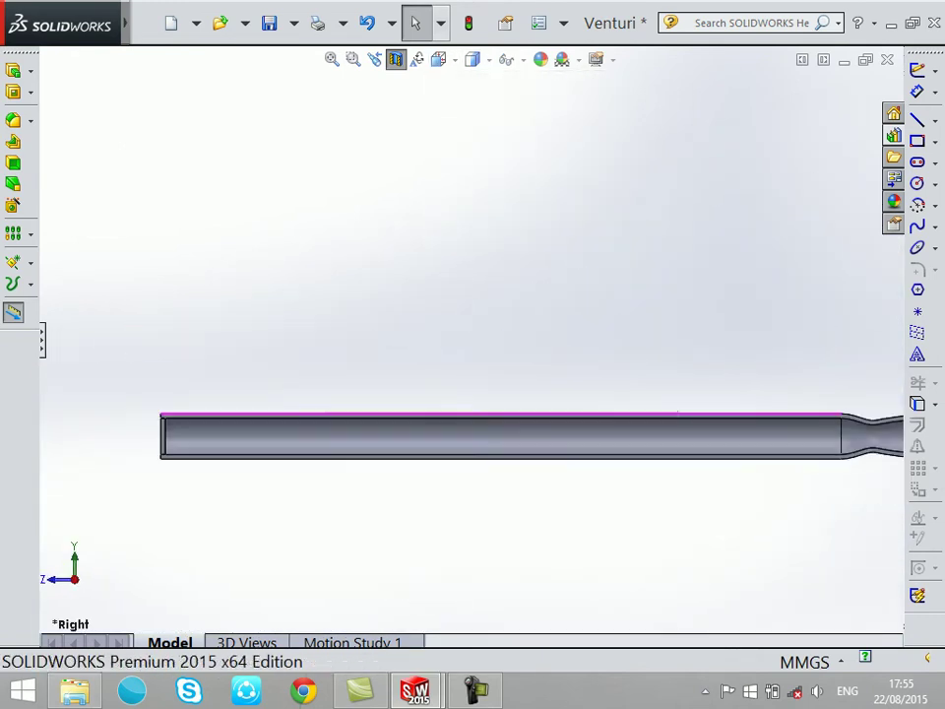
scroll(295, 412, "down", 2)
scroll(296, 412, "down", 2)
scroll(295, 411, "down", 1)
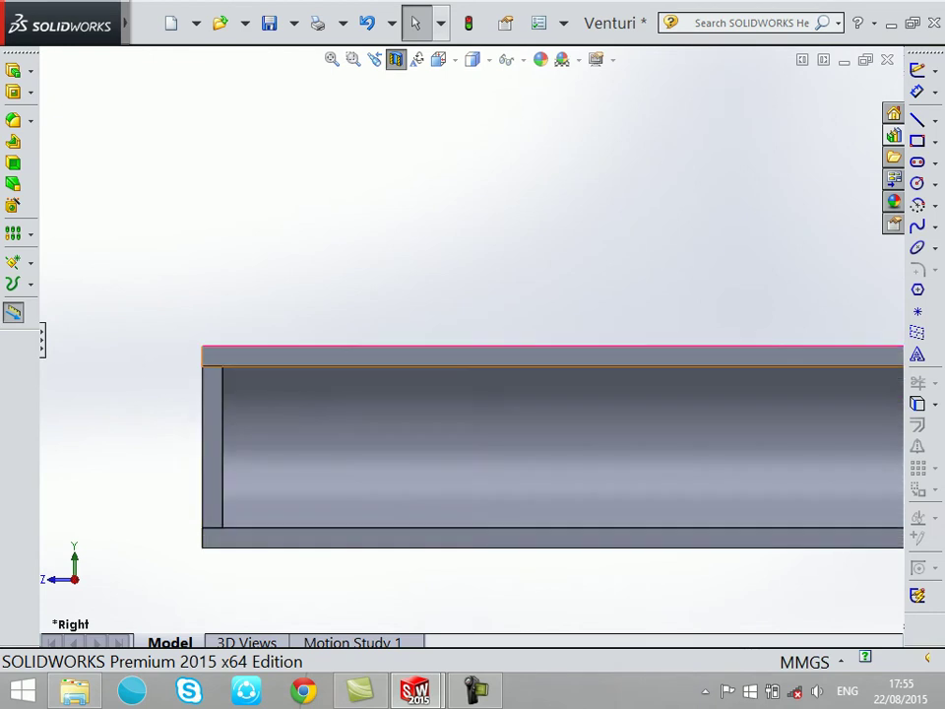
scroll(459, 340, "up", 3)
scroll(466, 340, "up", 5)
scroll(472, 340, "up", 2)
scroll(687, 348, "down", 5)
scroll(634, 320, "down", 3)
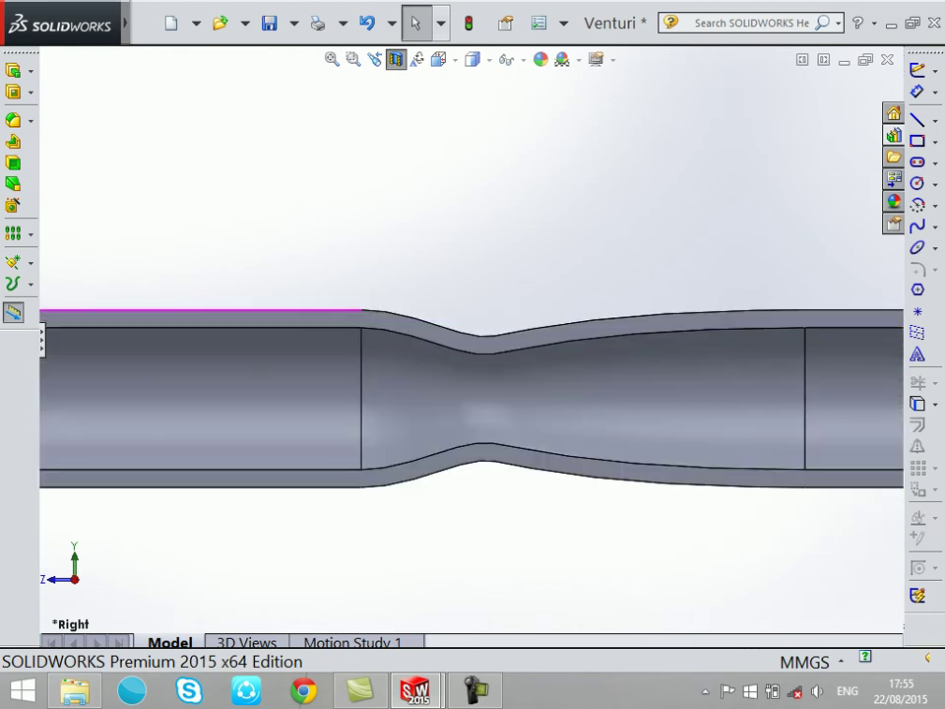
scroll(472, 338, "up", 3)
Step: Hide the Friction line sketch from the flyout feature tree
left_click(43, 340)
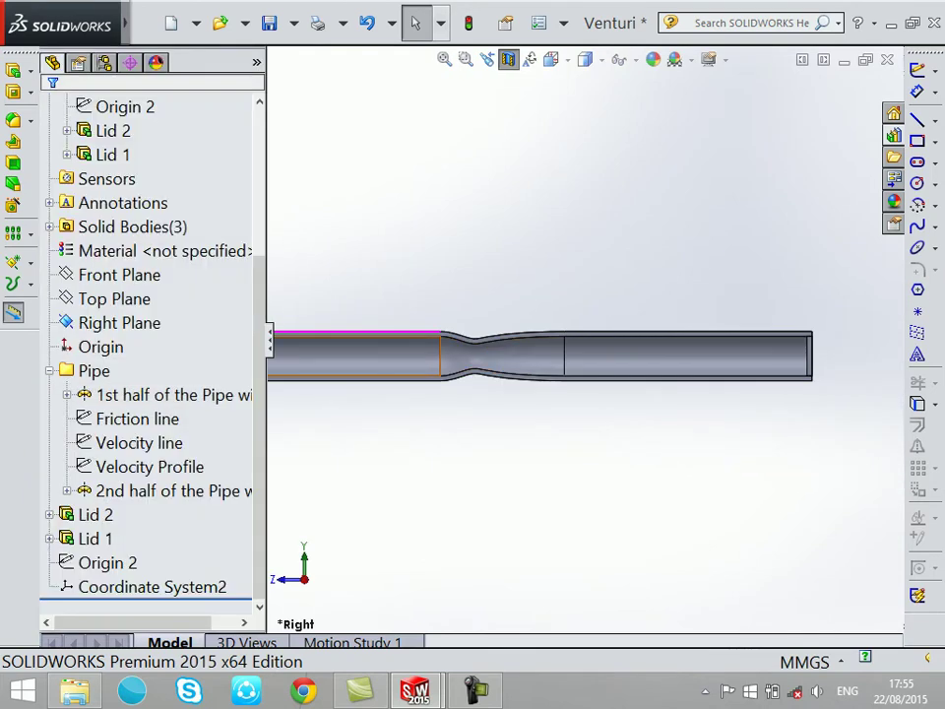
left_click(138, 418)
right_click(138, 419)
left_click(162, 205)
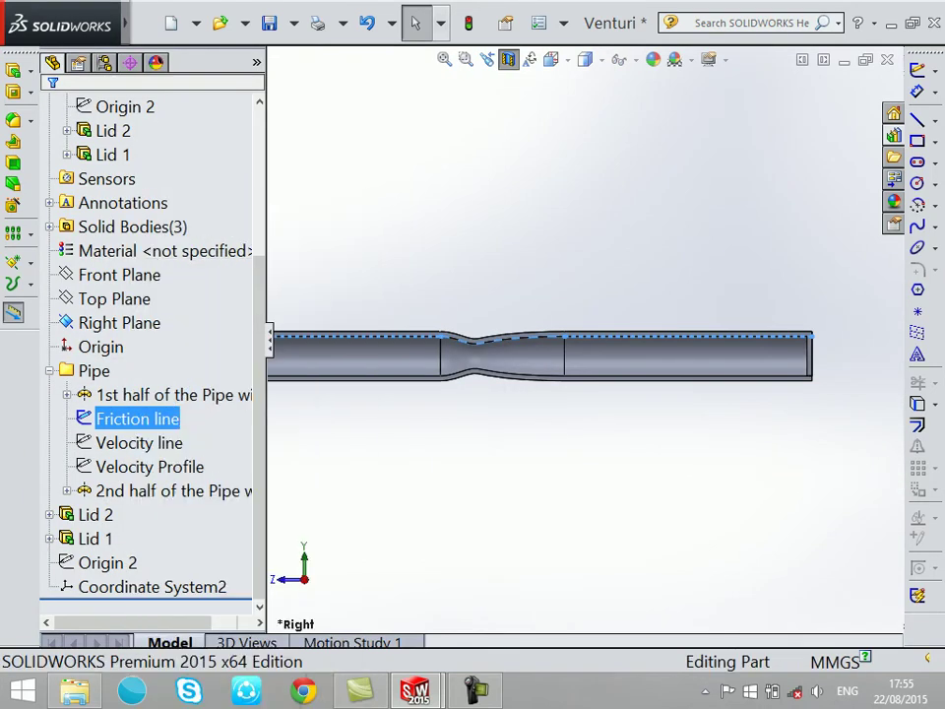
Step: Hide one pipe-half body, expand the Pipe folder, and zoom to the pipe's first half
right_click(368, 356)
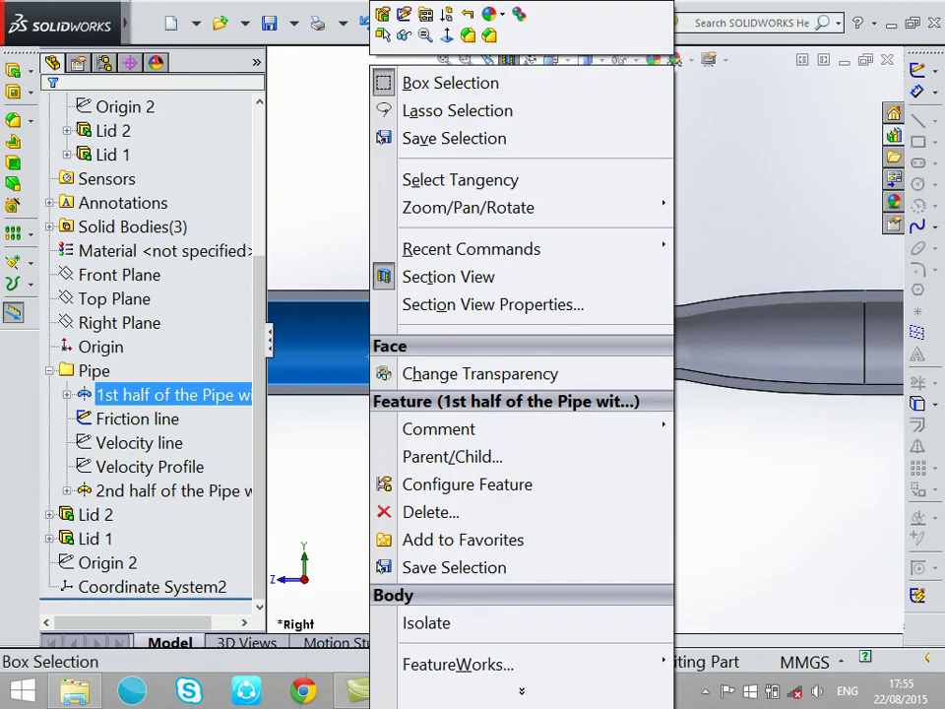
left_click(404, 371)
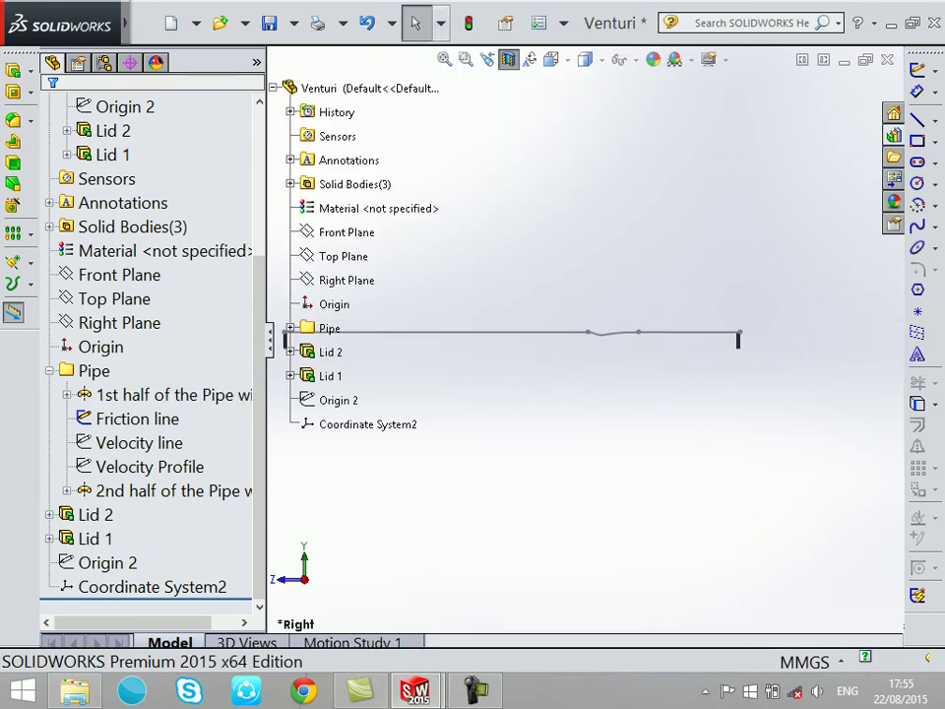
left_click(290, 328)
scroll(566, 338, "up", 5)
scroll(690, 365, "down", 6)
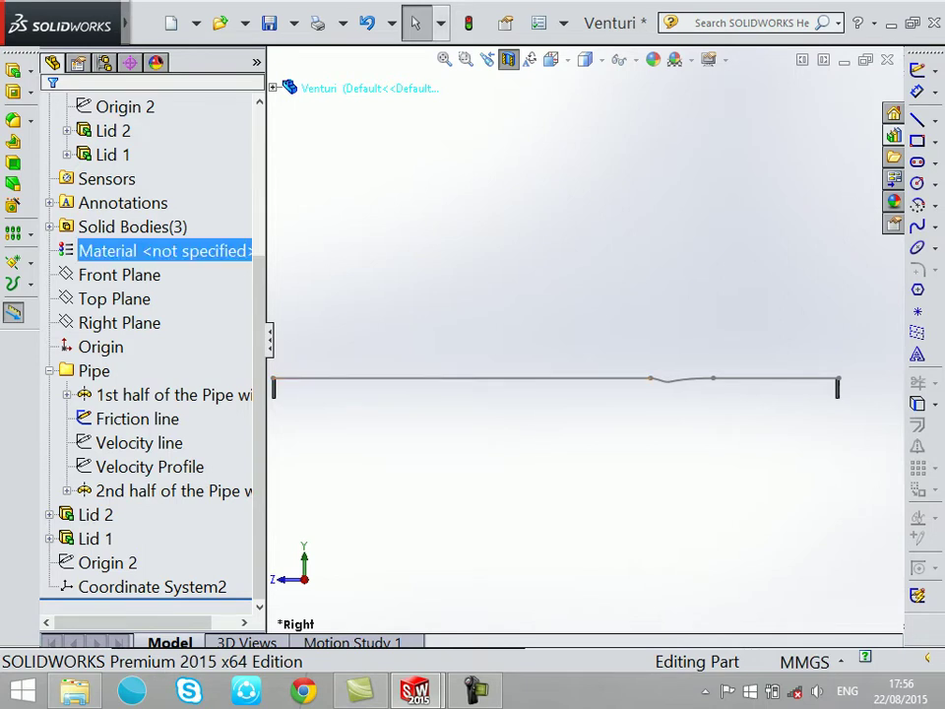
right_click(118, 395)
left_click(159, 199)
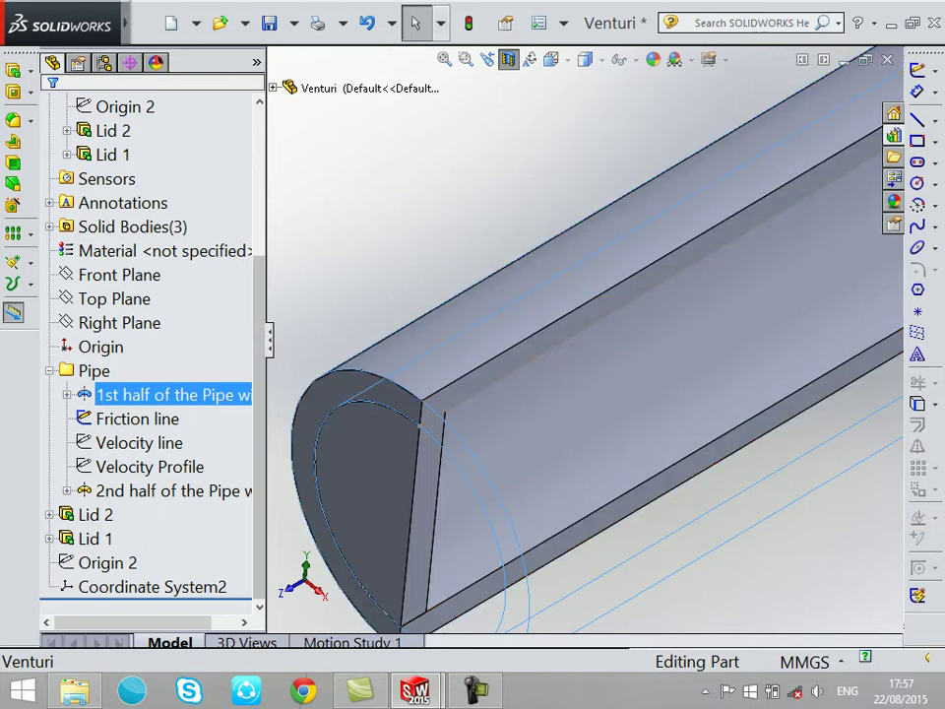
Step: Select the Velocity Profile sketch's vertical inlet line to read its 80 mm length
left_click(157, 467)
right_click(157, 467)
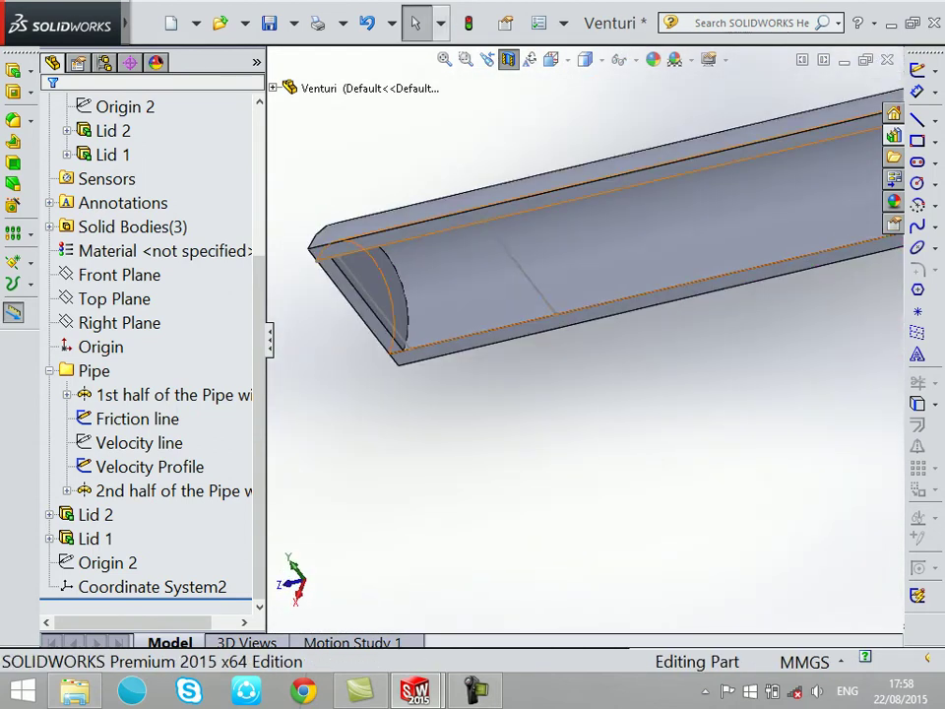
left_click(520, 268)
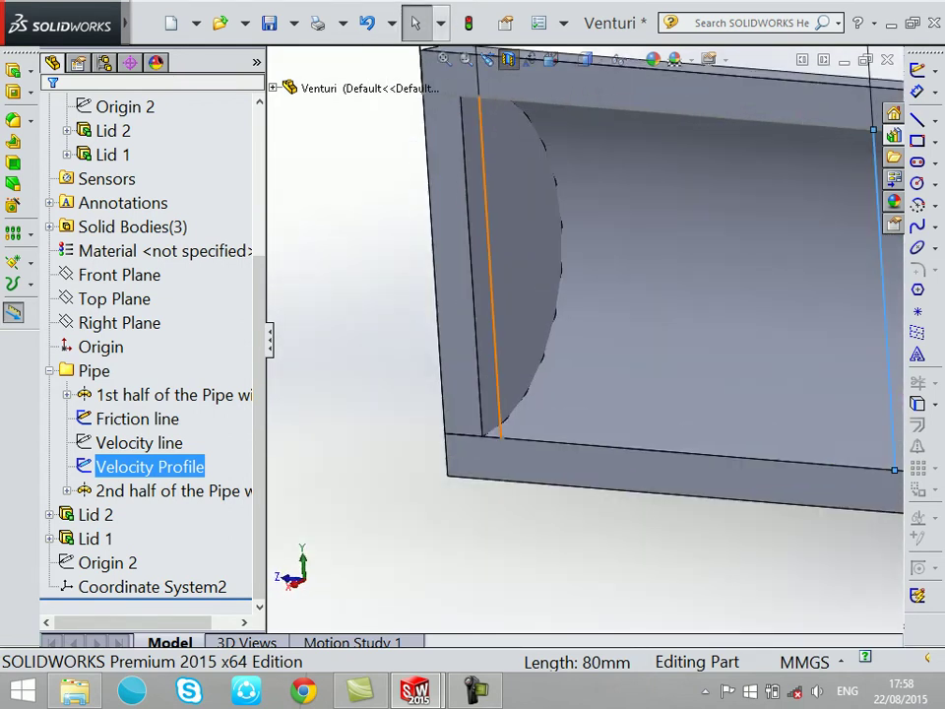
left_click(484, 173)
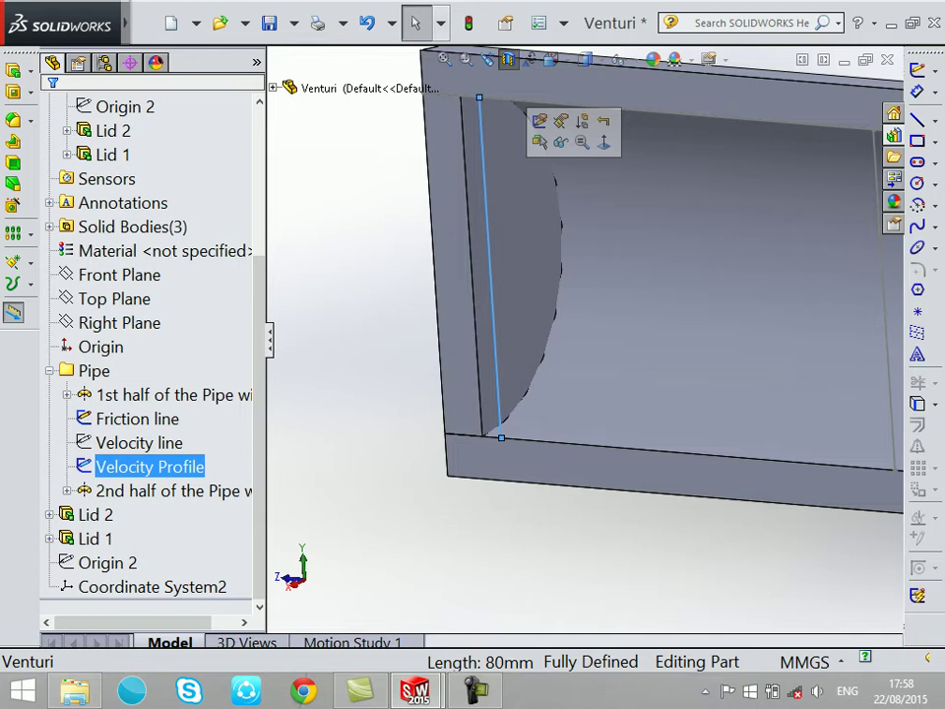
scroll(458, 345, "up", 5)
scroll(591, 325, "down", 2)
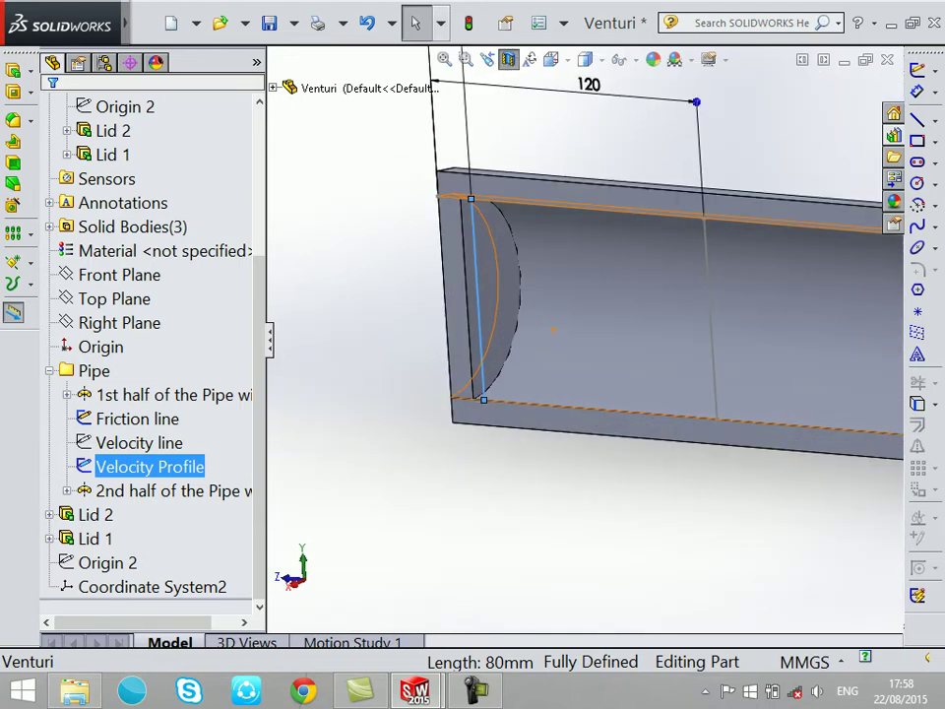
left_click(709, 315)
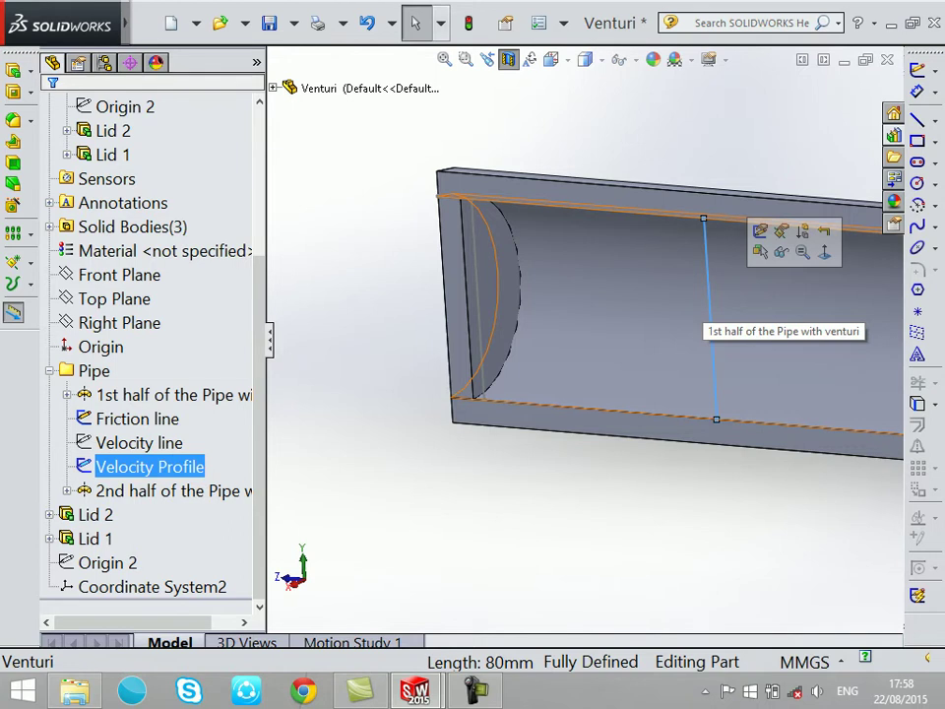
key("Escape")
scroll(585, 341, "up", 10)
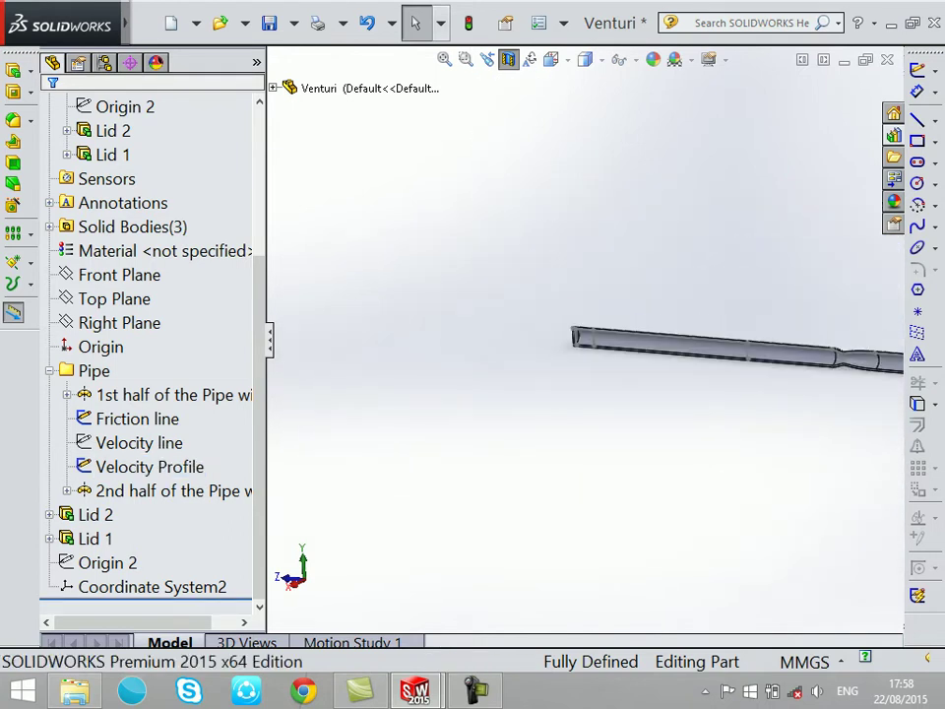
scroll(748, 354, "down", 3)
scroll(748, 355, "down", 8)
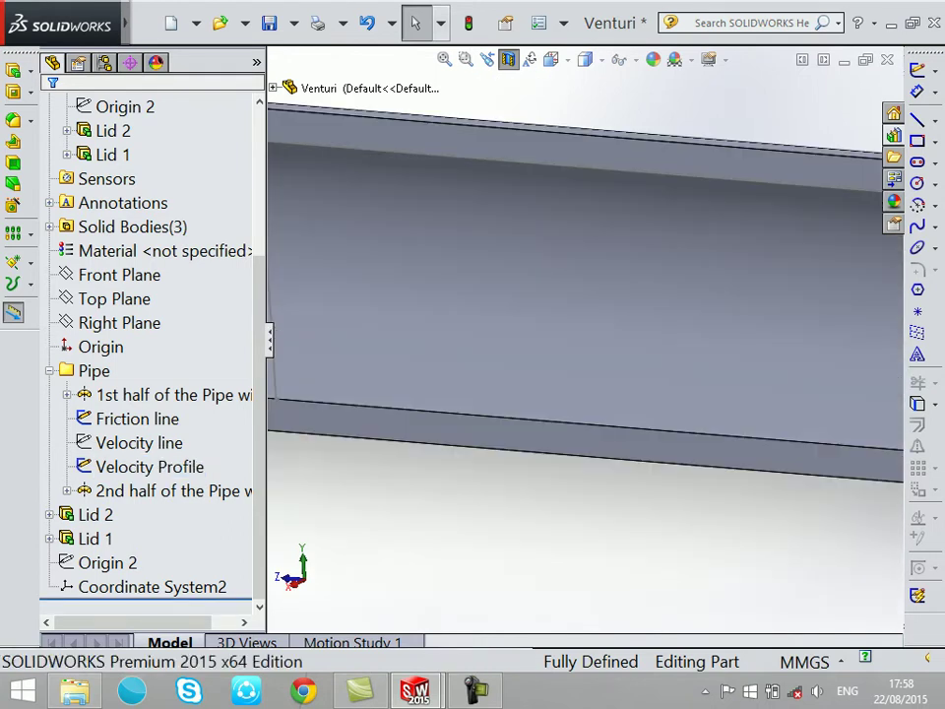
scroll(379, 324, "down", 2)
left_click(448, 232)
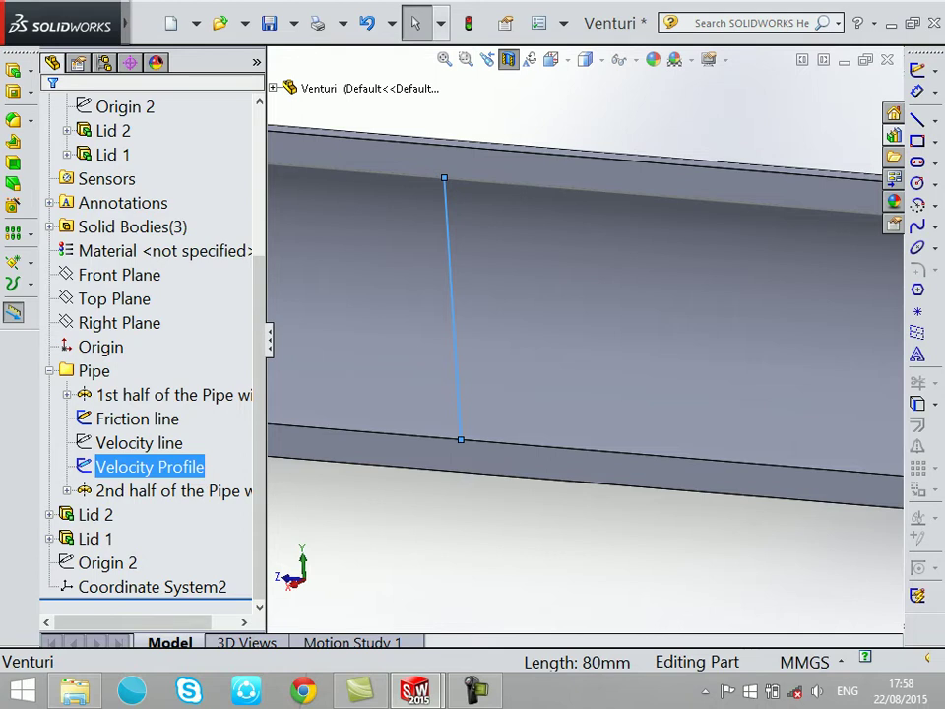
scroll(679, 363, "up", 3)
scroll(678, 363, "up", 3)
scroll(678, 363, "up", 2)
scroll(679, 364, "up", 1)
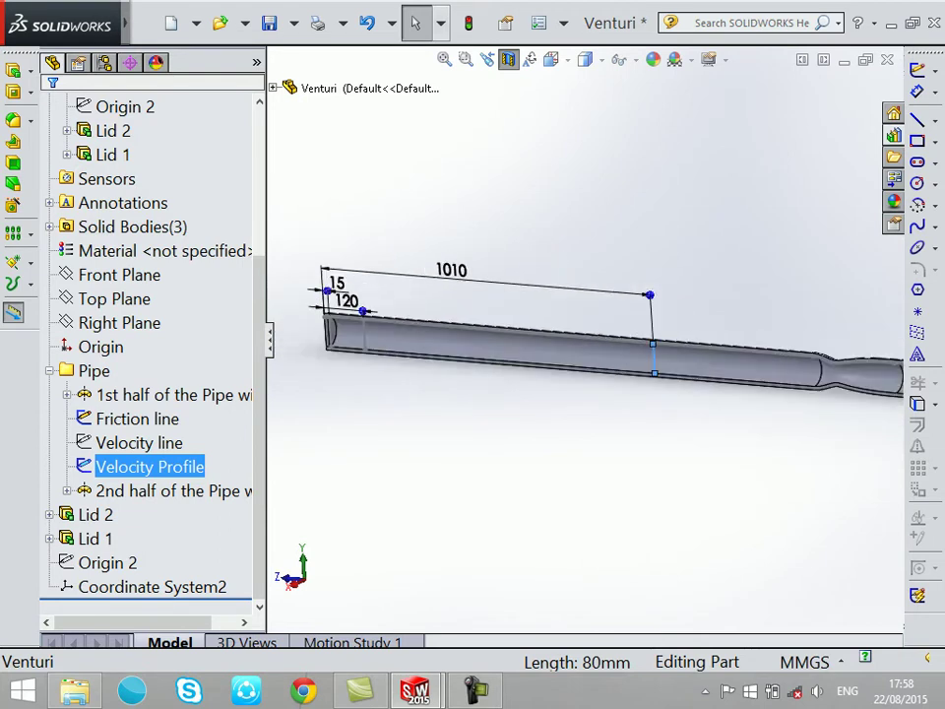
scroll(320, 330, "down", 4)
scroll(320, 329, "down", 3)
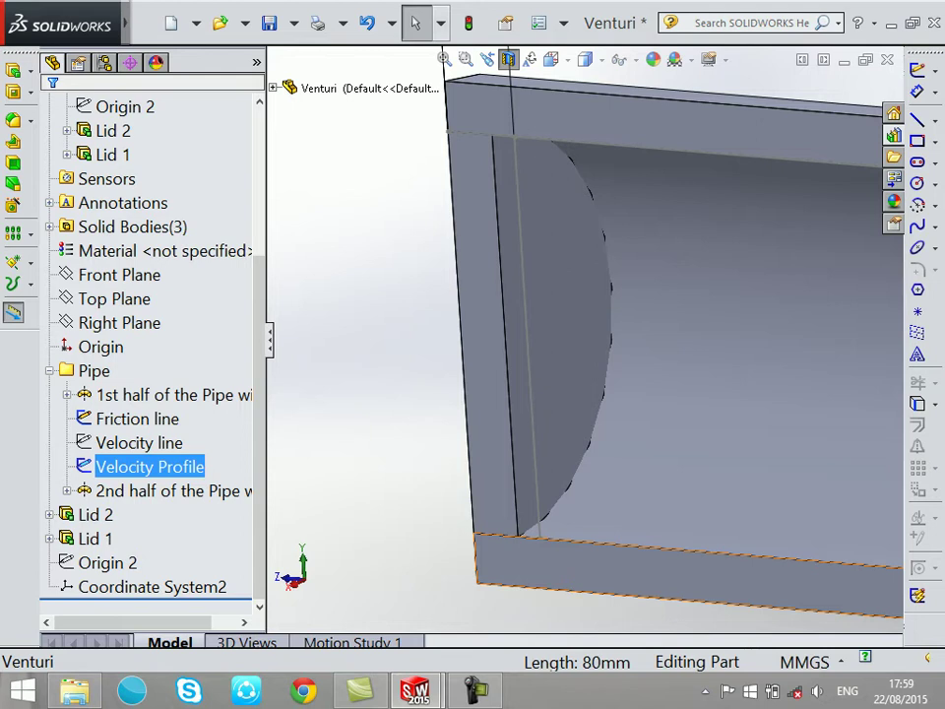
Step: Zoom out to read the 120, 15 and 1010 dimensions, then clear the selection
scroll(590, 315, "up", 2)
scroll(591, 315, "up", 2)
scroll(591, 315, "down", 3)
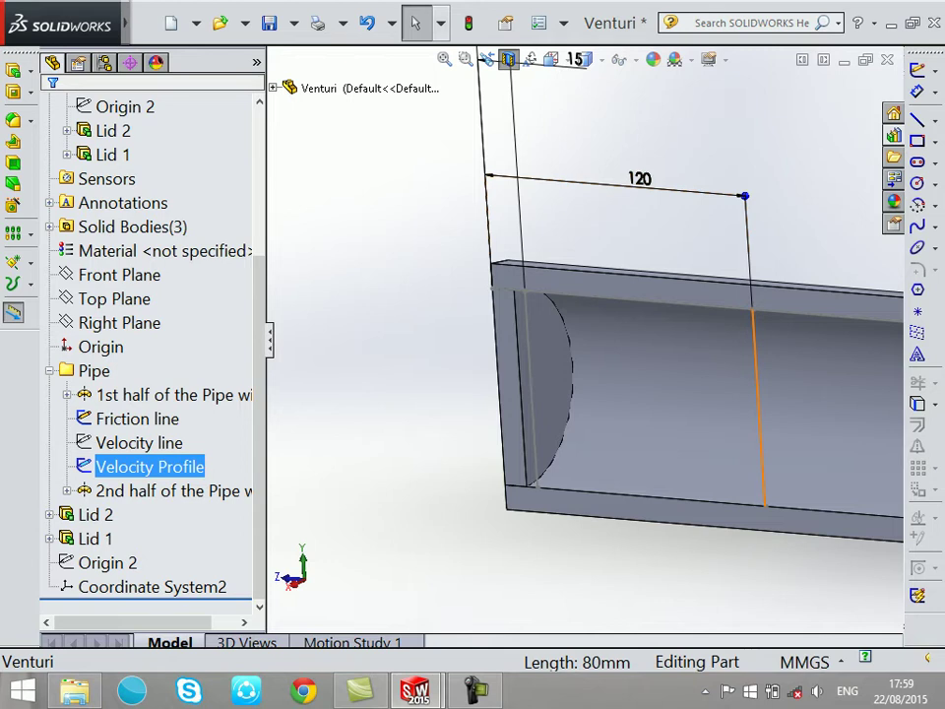
scroll(409, 336, "up", 3)
scroll(410, 336, "up", 2)
scroll(410, 336, "up", 2)
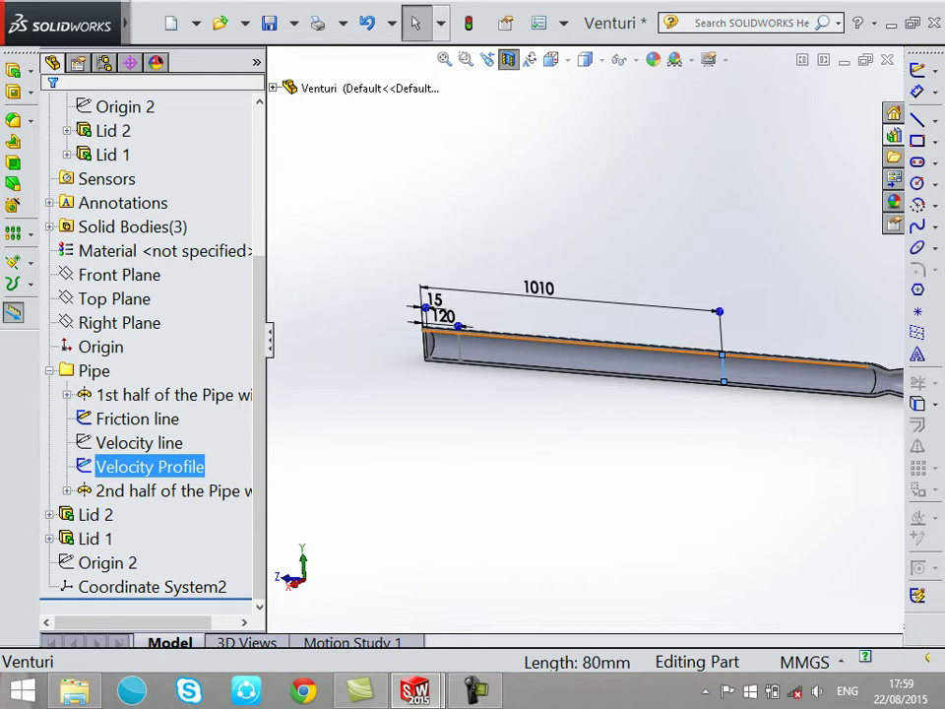
key("Escape")
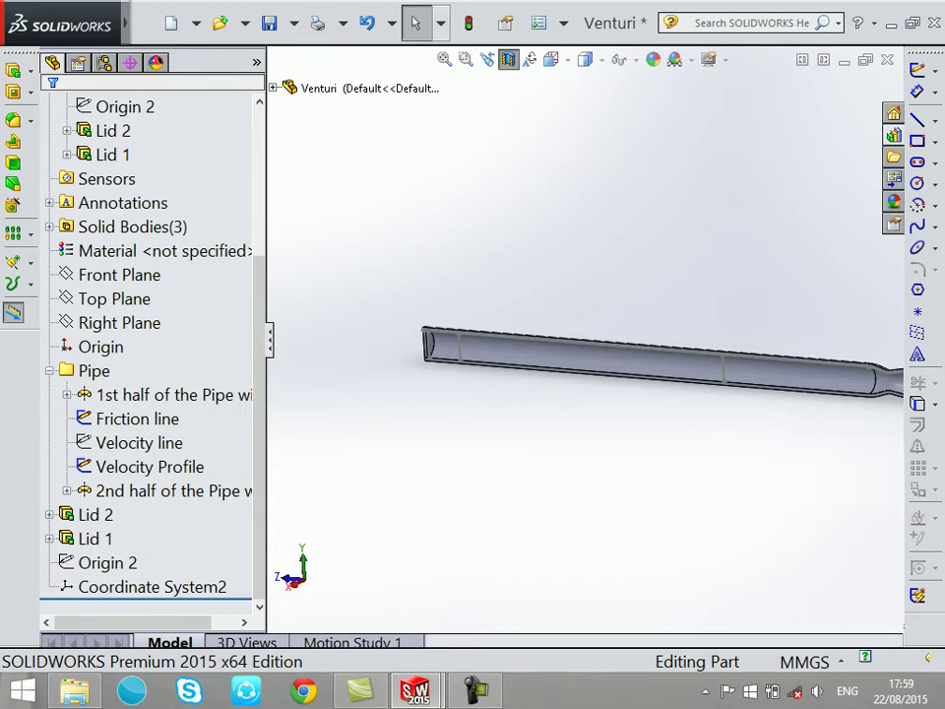
scroll(433, 345, "down", 3)
scroll(433, 344, "up", 2)
scroll(433, 345, "down", 2)
scroll(434, 345, "down", 4)
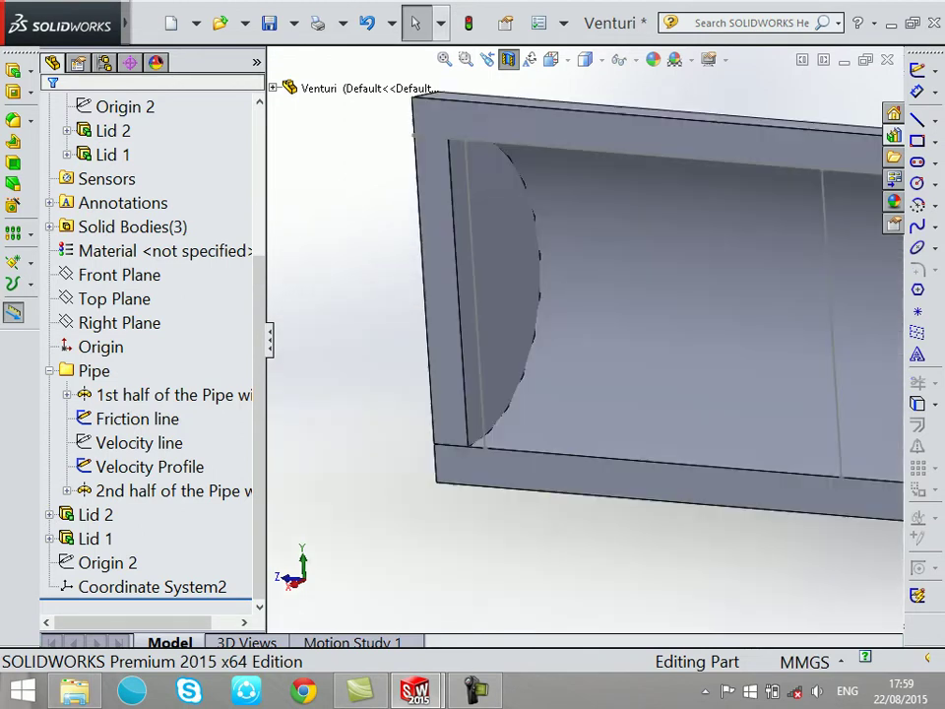
left_click(486, 255)
scroll(585, 340, "up", 3)
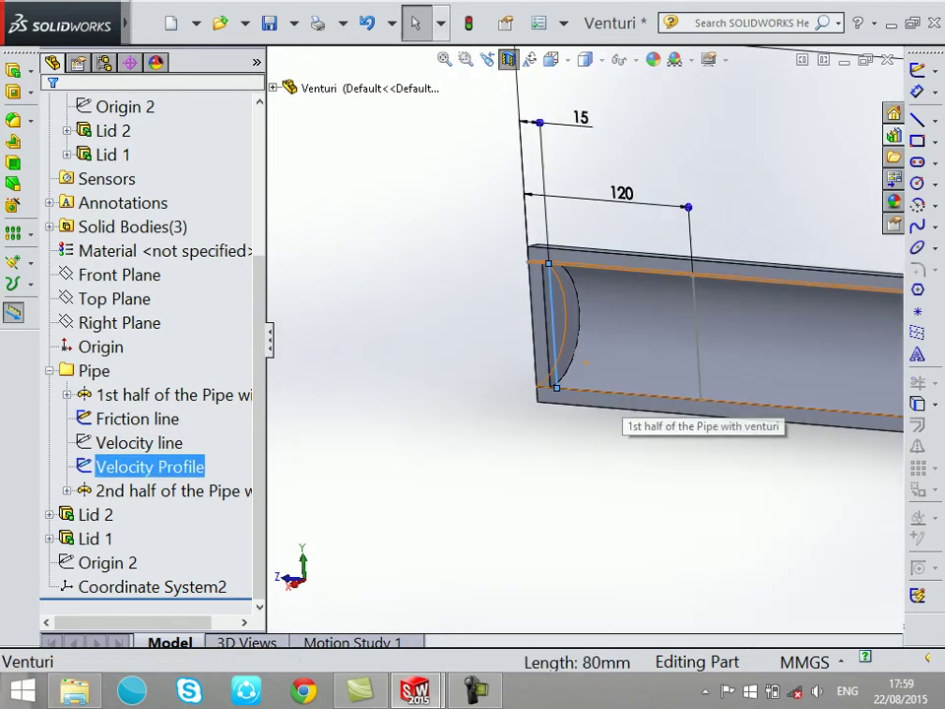
left_click(585, 364)
key("Escape")
scroll(585, 364, "up", 3)
scroll(689, 379, "up", 1)
scroll(689, 380, "up", 2)
scroll(689, 379, "down", 3)
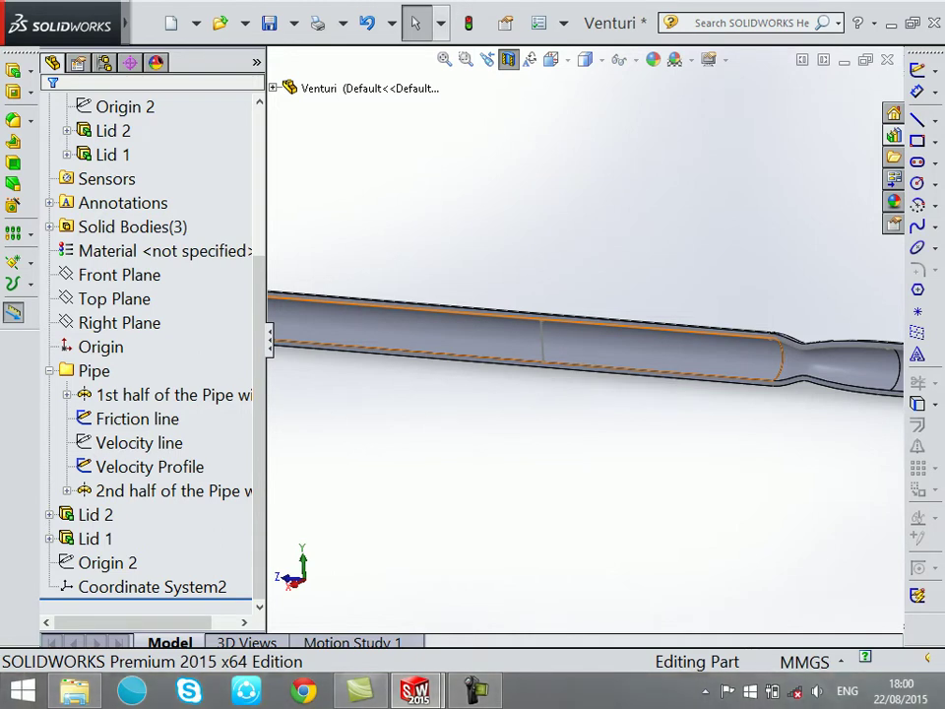
Step: Check the Velocity Profile and Velocity line sketches, then clear the selection
left_click(542, 345)
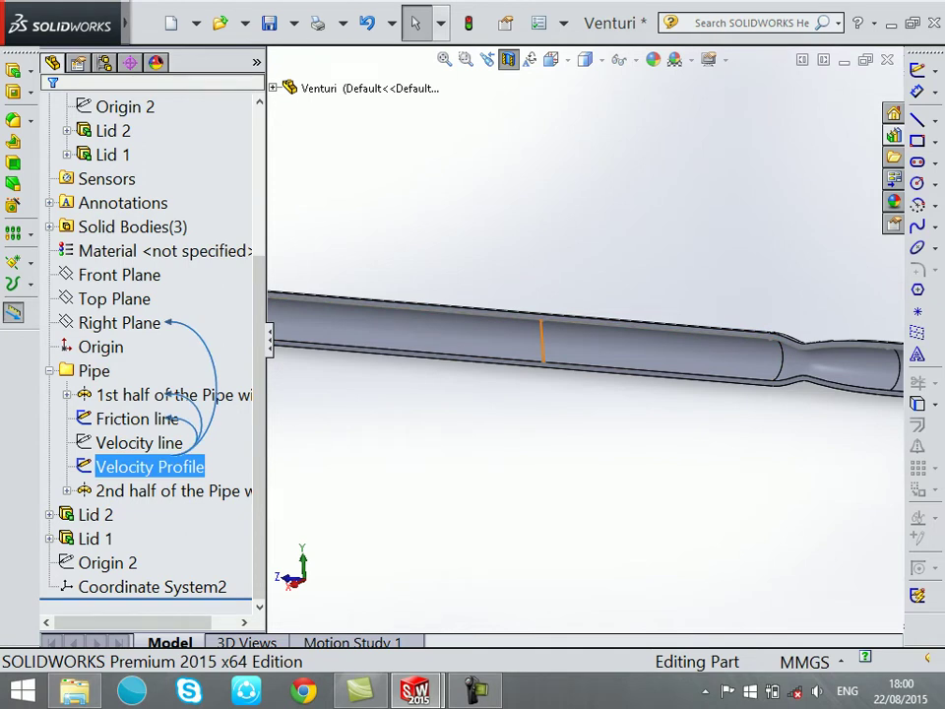
left_click(138, 442)
key("Escape")
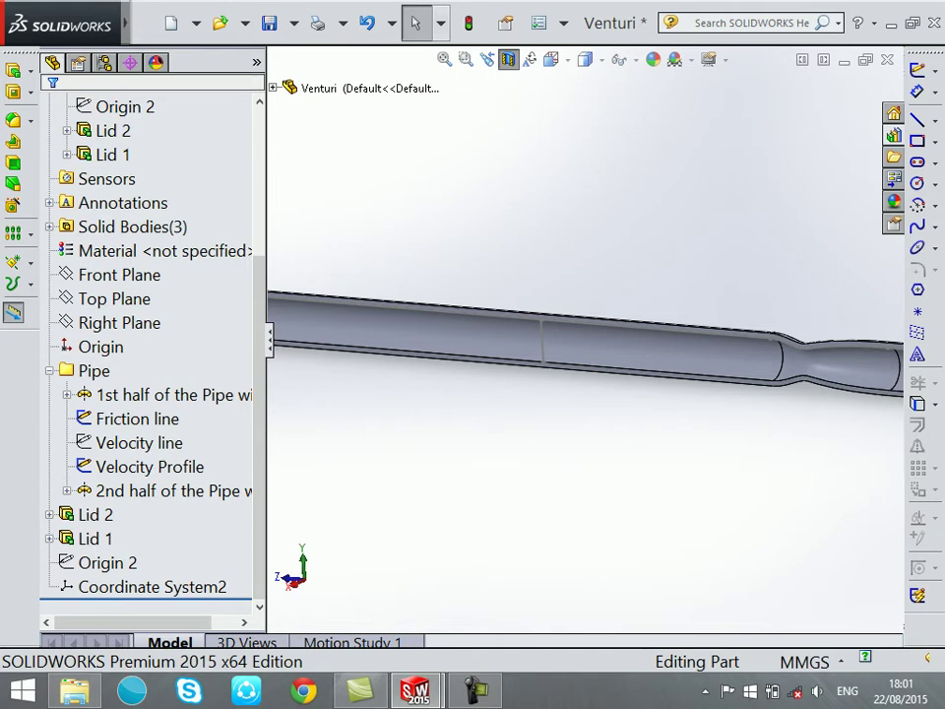
Step: Select the Friction line and Velocity line sketches and fit the whole pipe in view
left_click(136, 419)
left_click(138, 442)
right_click(128, 442)
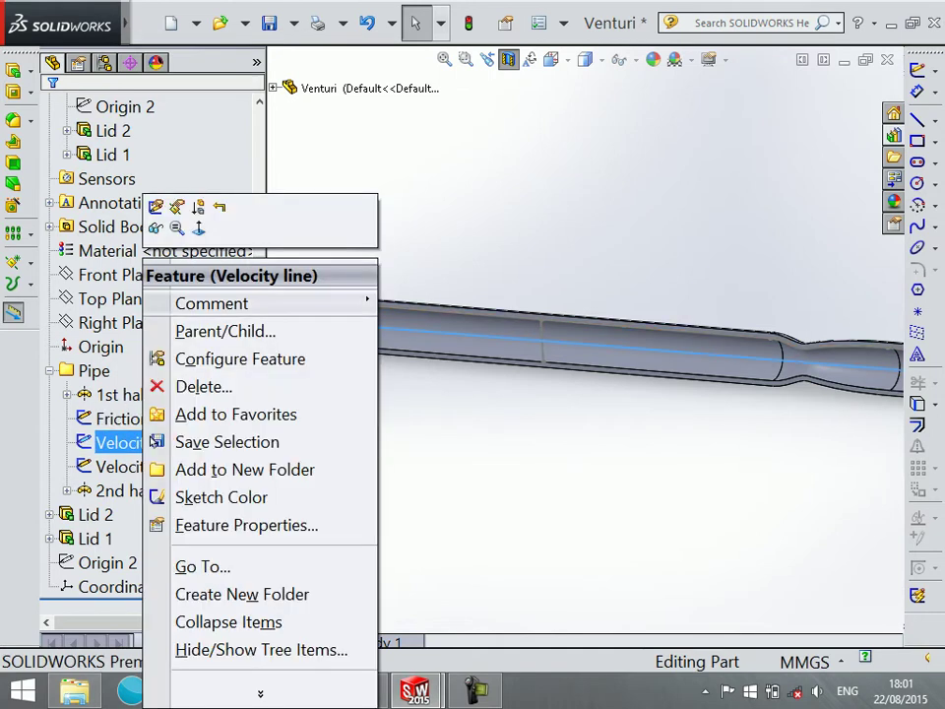
left_click(167, 372)
key("Escape")
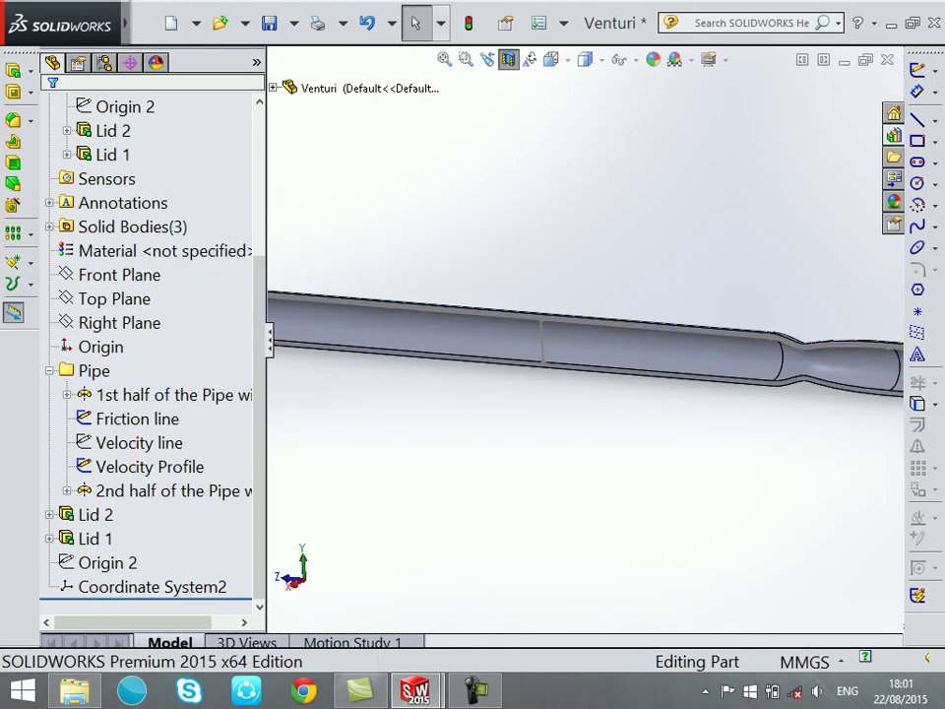
left_click(139, 442)
right_click(139, 442)
left_click(168, 374)
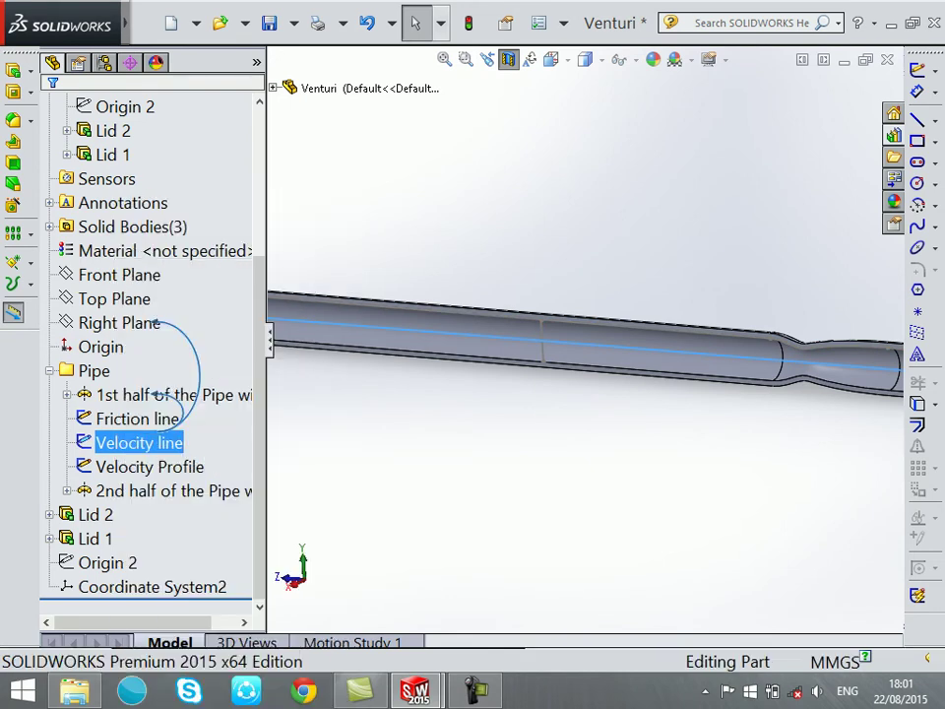
key("Escape")
scroll(586, 295, "up", 2)
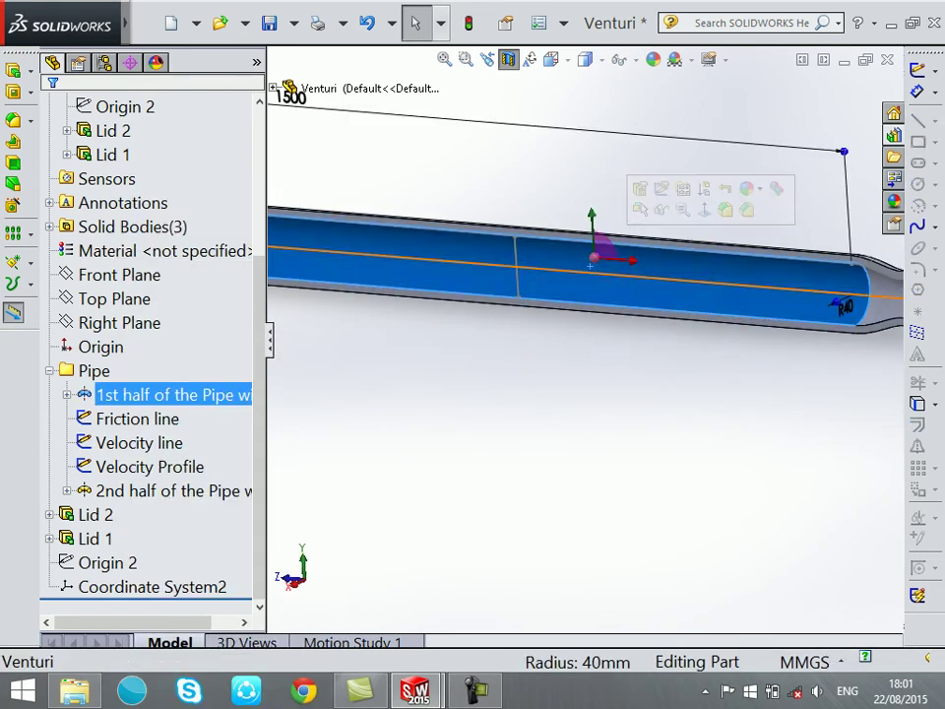
key("f")
left_click(139, 442)
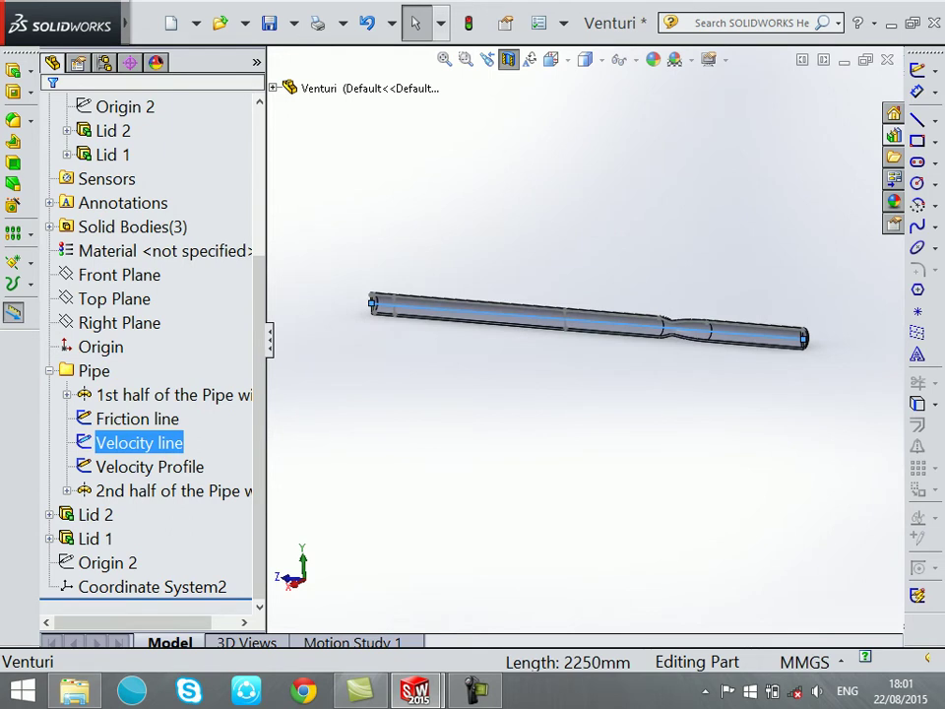
Step: Zoom in on the Lid 2 end face and hide Lid 2
scroll(594, 512, "up", 2)
scroll(594, 512, "up", 3)
scroll(595, 512, "up", 3)
scroll(595, 512, "up", 3)
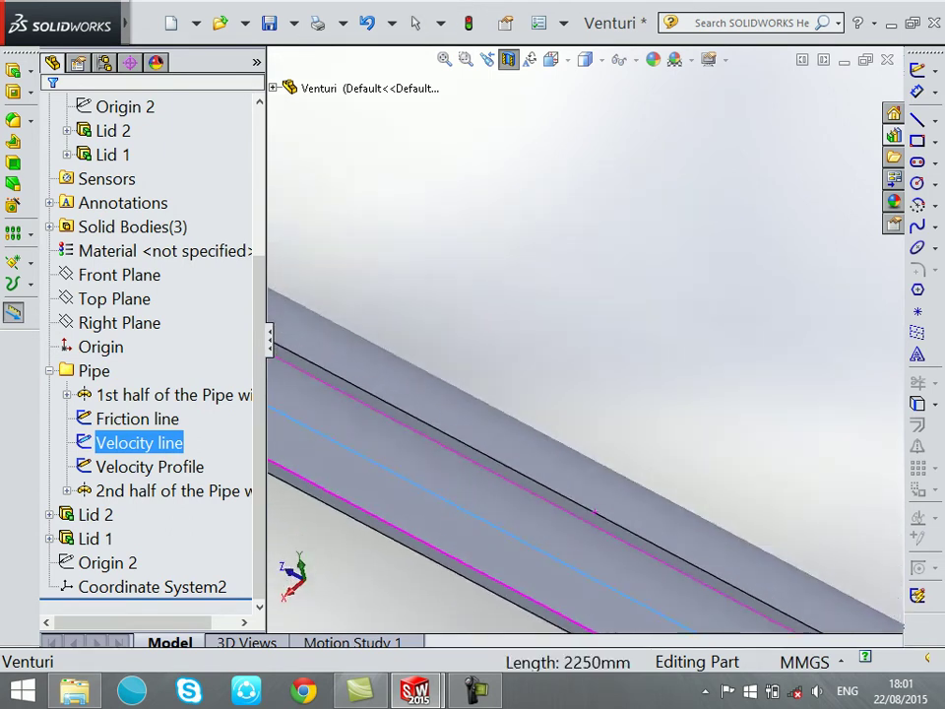
scroll(594, 512, "down", 3)
scroll(595, 512, "down", 2)
scroll(695, 378, "up", 2)
scroll(696, 377, "up", 2)
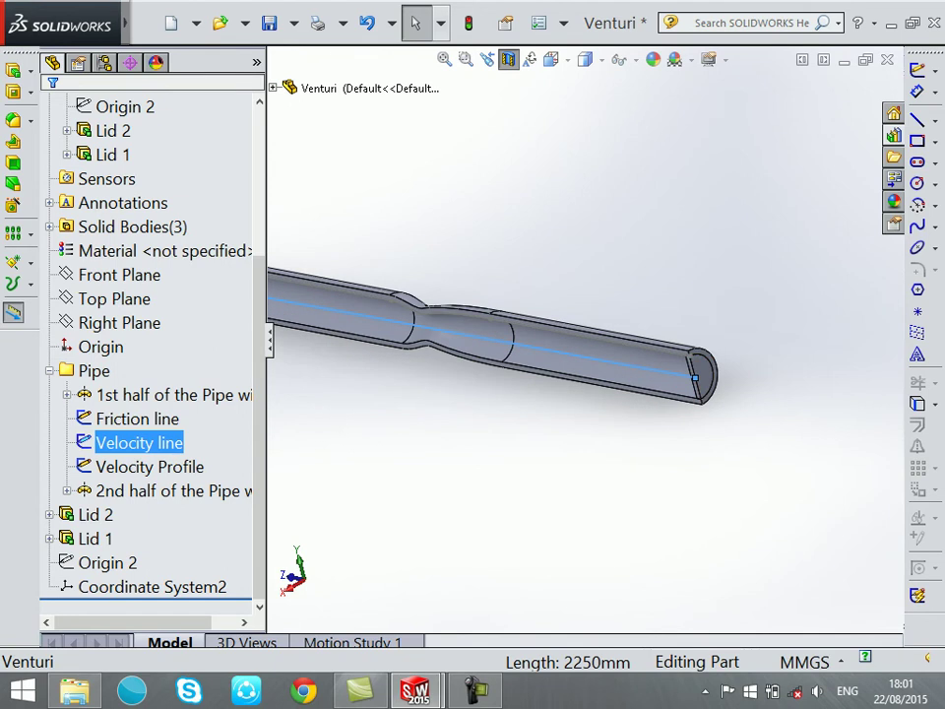
right_click(695, 377)
left_click(748, 29)
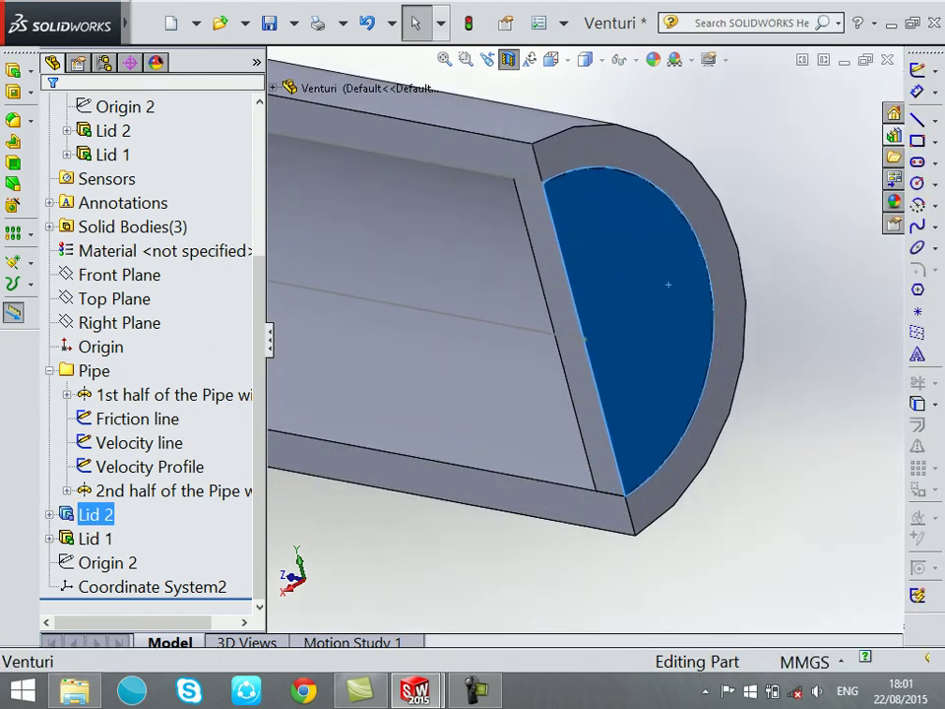
right_click(620, 295)
left_click(634, 29)
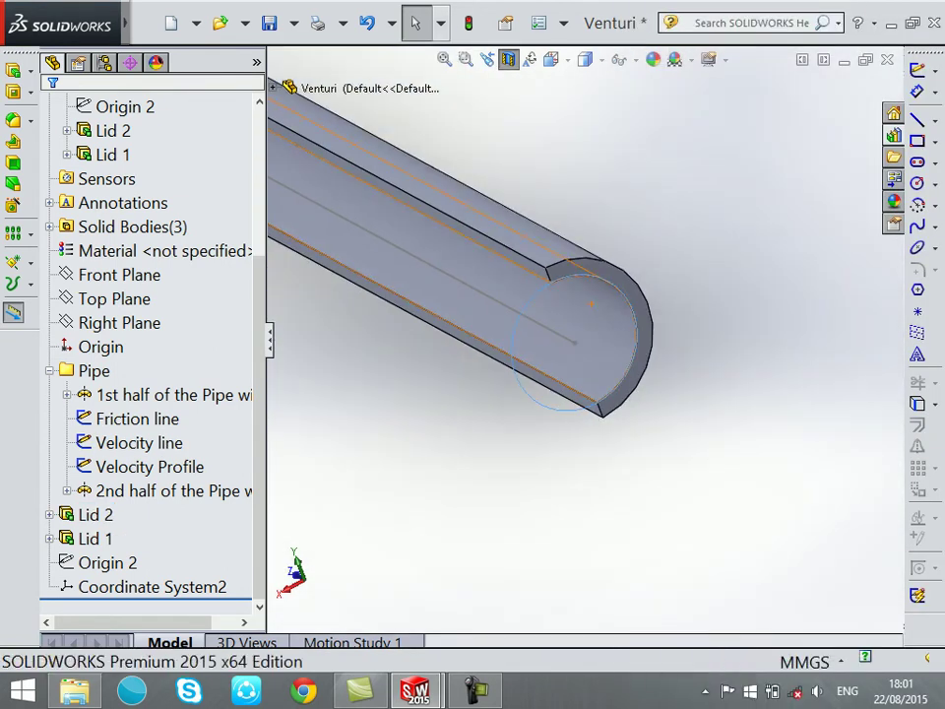
Step: Turn off the section view and select Velocity line, Velocity Profile and Friction line together
left_click(508, 59)
mouse_move(551, 325)
middle_mouse_down()
mouse_move(586, 345)
mouse_move(415, 23)
middle_mouse_up()
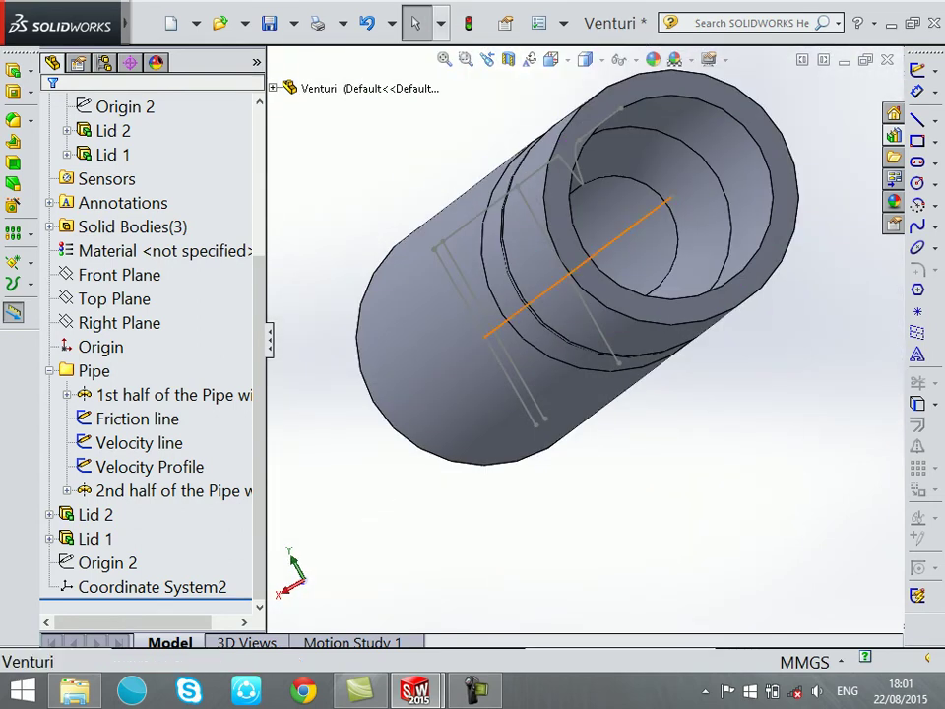
left_click(649, 212)
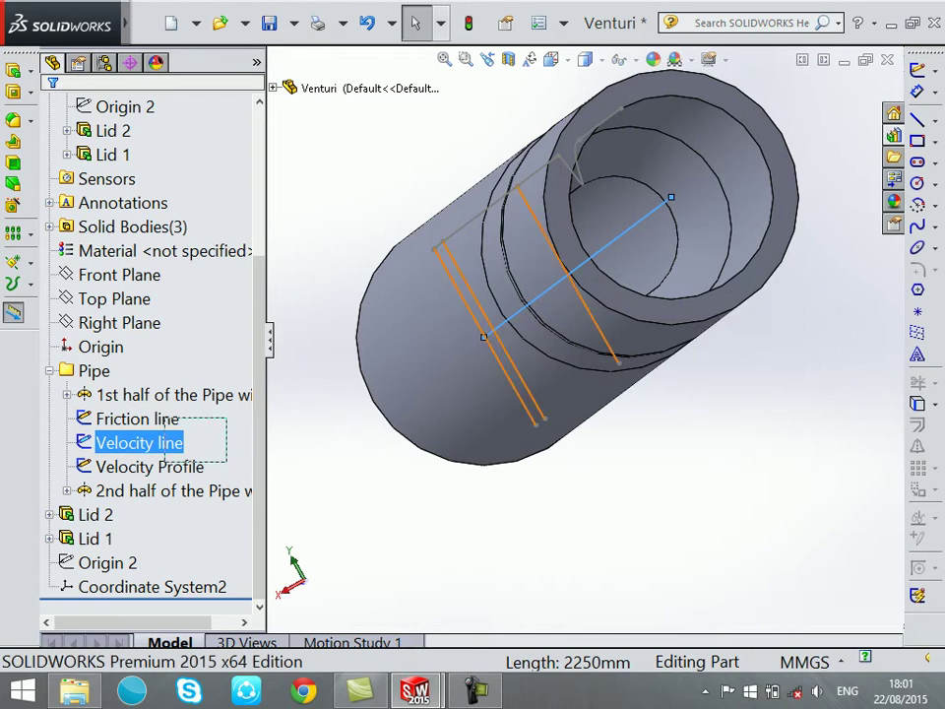
left_click(148, 466, "ctrl")
left_click(138, 418, "ctrl")
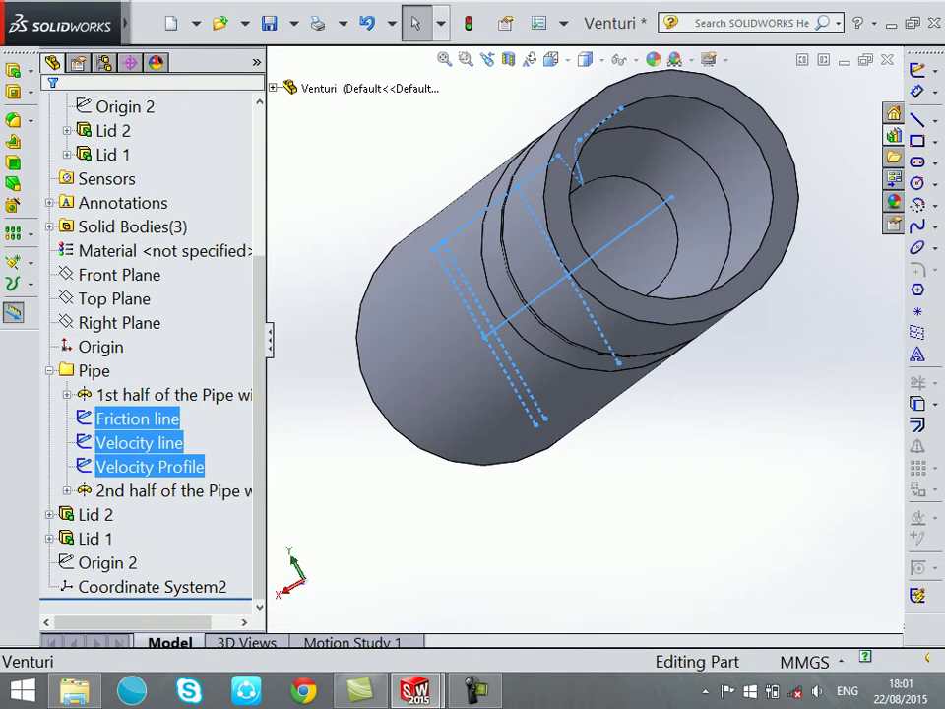
Step: Hide the Friction line, Velocity line and Velocity Profile sketches, then view the pipe isometrically
right_click(148, 443)
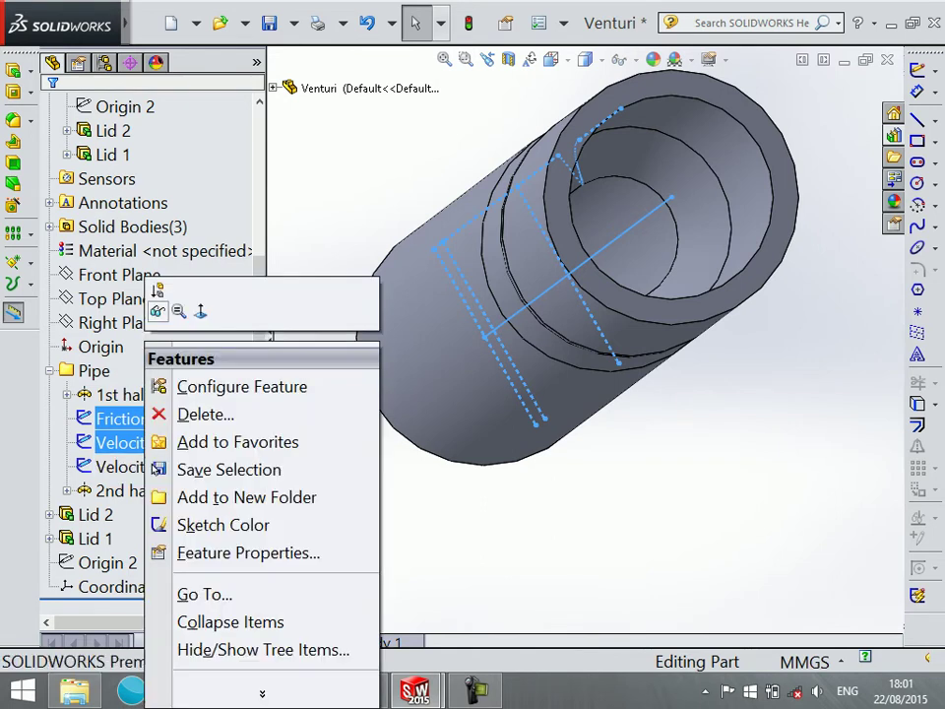
left_click(159, 310)
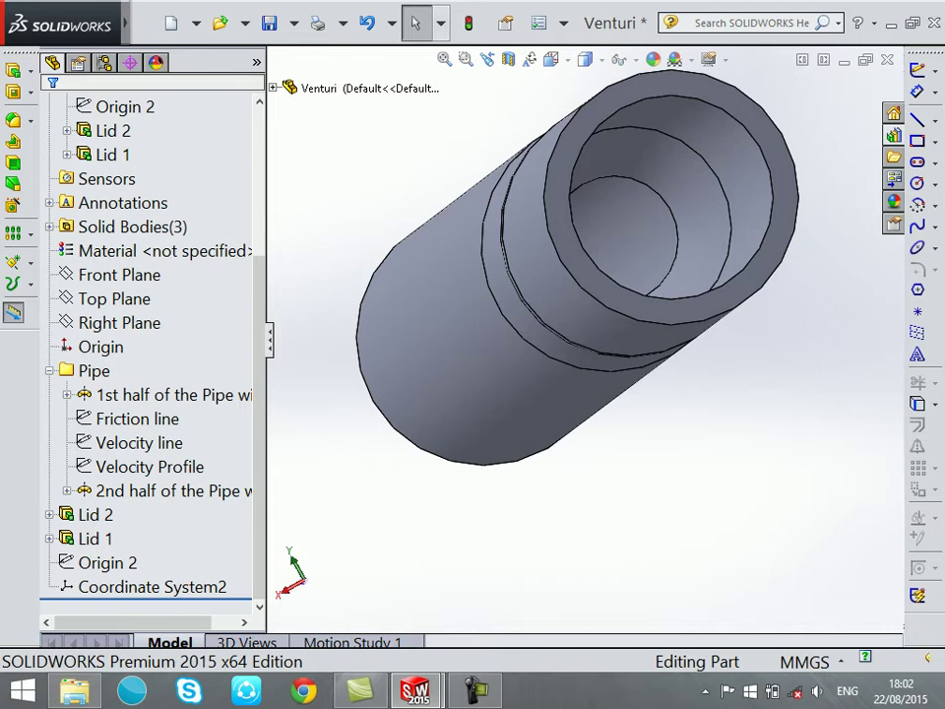
key("ctrl+7")
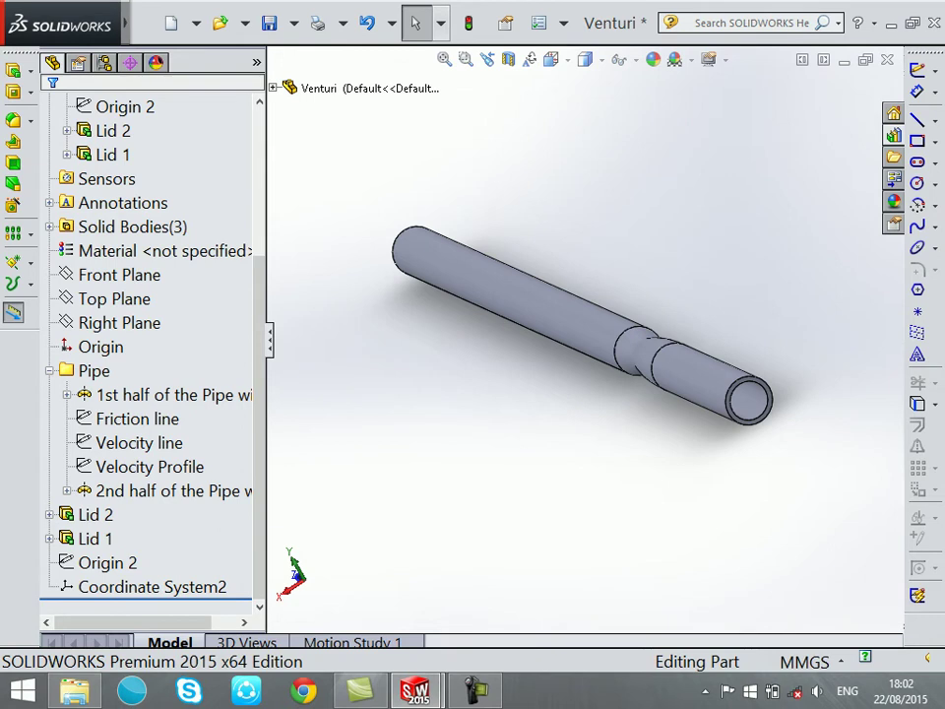
scroll(517, 394, "down", 2)
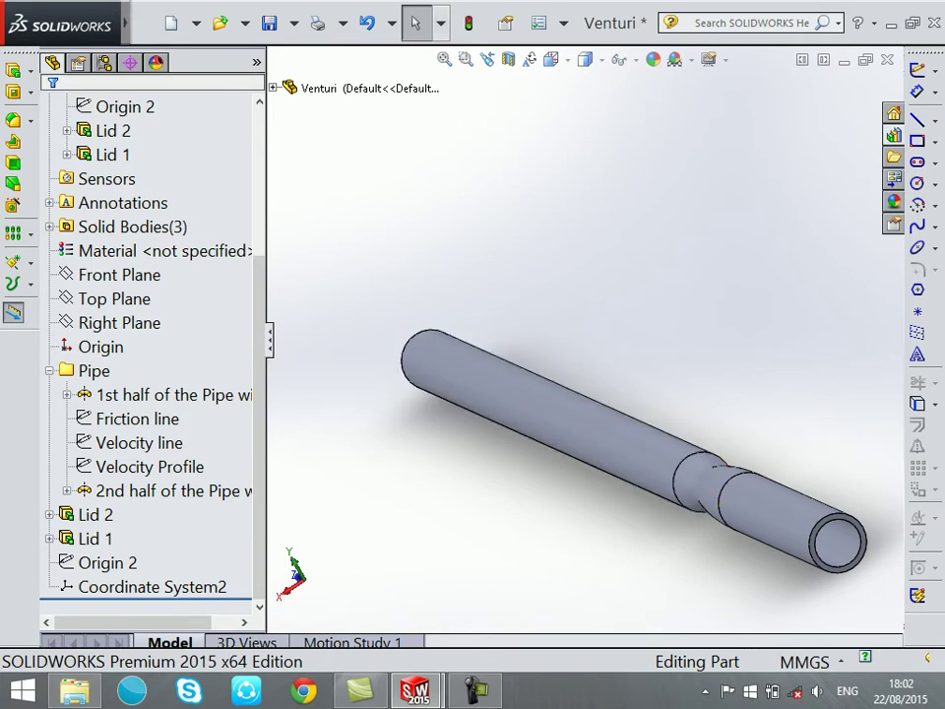
Step: Turn on the CommandManager ribbon and collapse the Pipe folder in the tree
right_click(580, 20)
left_click(620, 33)
scroll(630, 458, "down", 3)
scroll(630, 458, "up", 2)
scroll(630, 458, "down", 1)
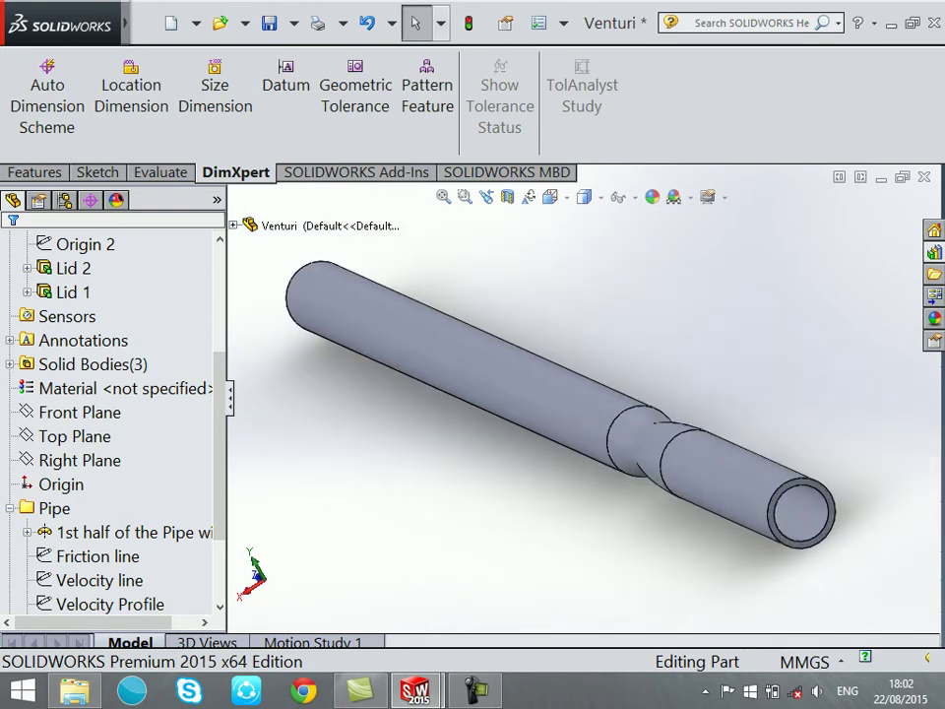
left_click(9, 509)
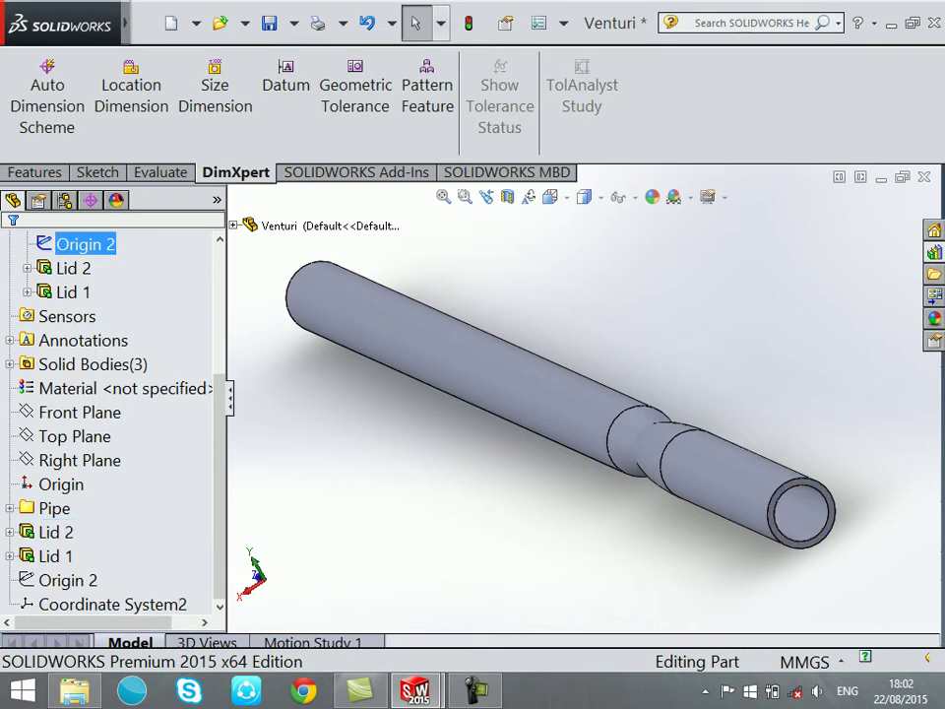
scroll(582, 399, "up", 3)
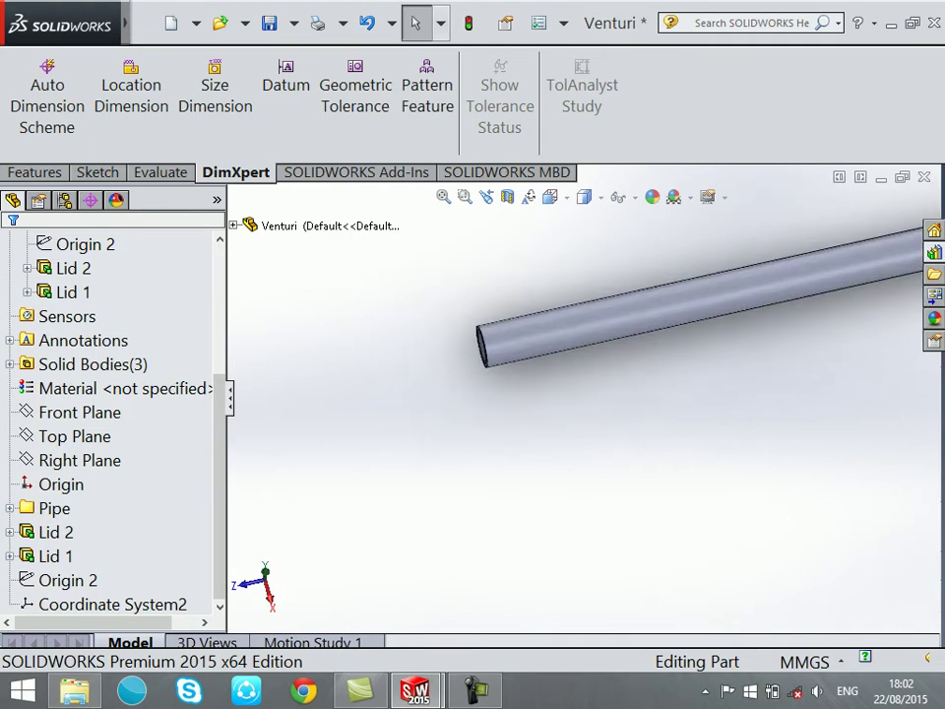
Step: Show Coordinate System2 in the model and orbit the pipe diagonally
right_click(84, 603)
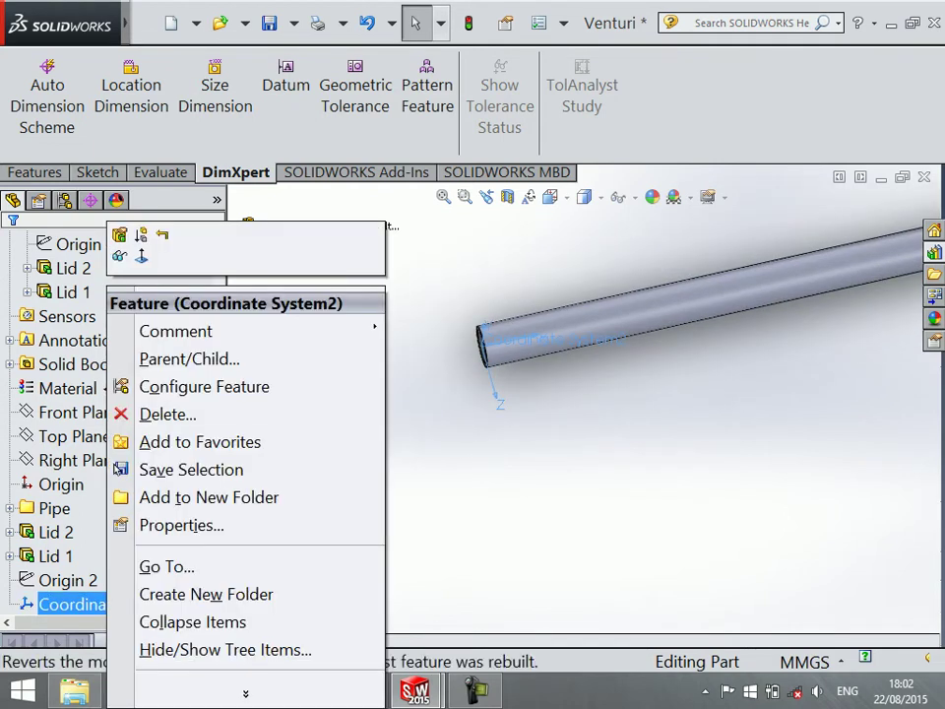
key("Escape")
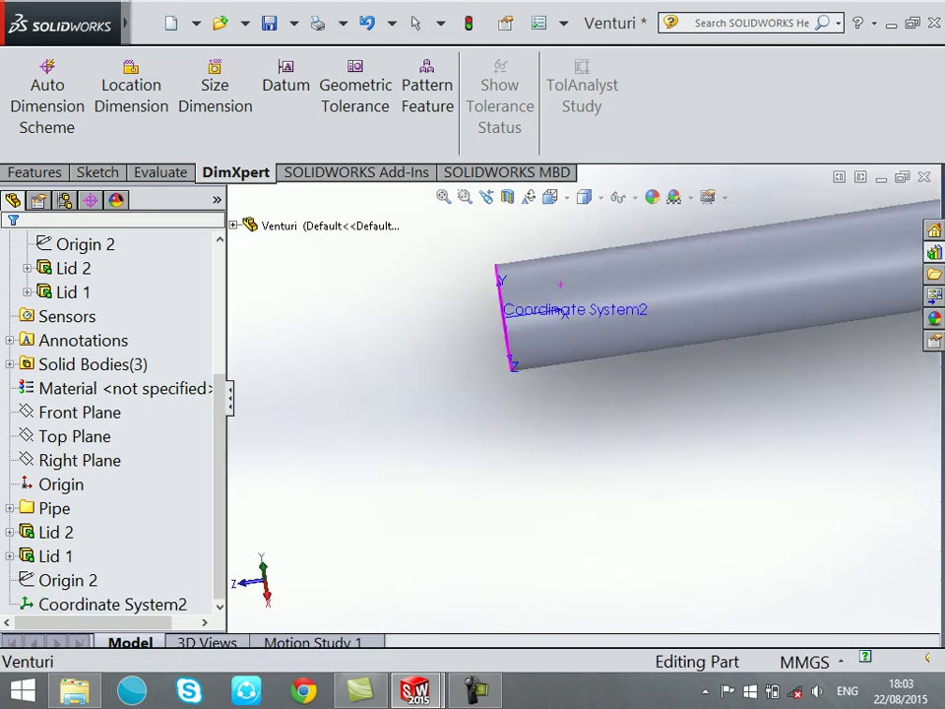
scroll(108, 414, "up", 3)
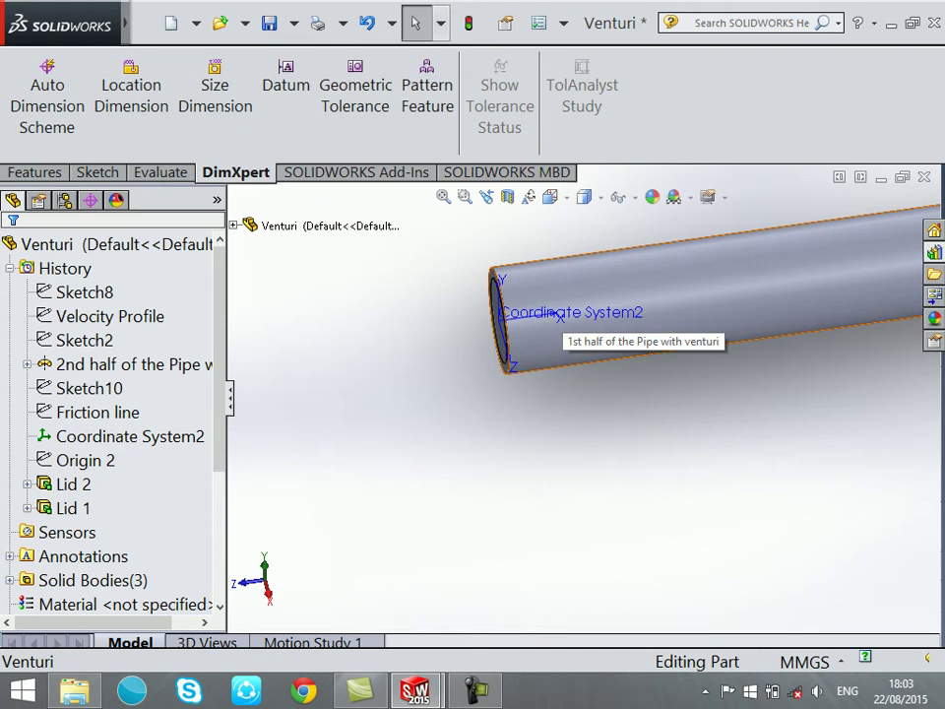
mouse_move(557, 315)
middle_mouse_down()
mouse_move(554, 372)
mouse_move(554, 355)
middle_mouse_up()
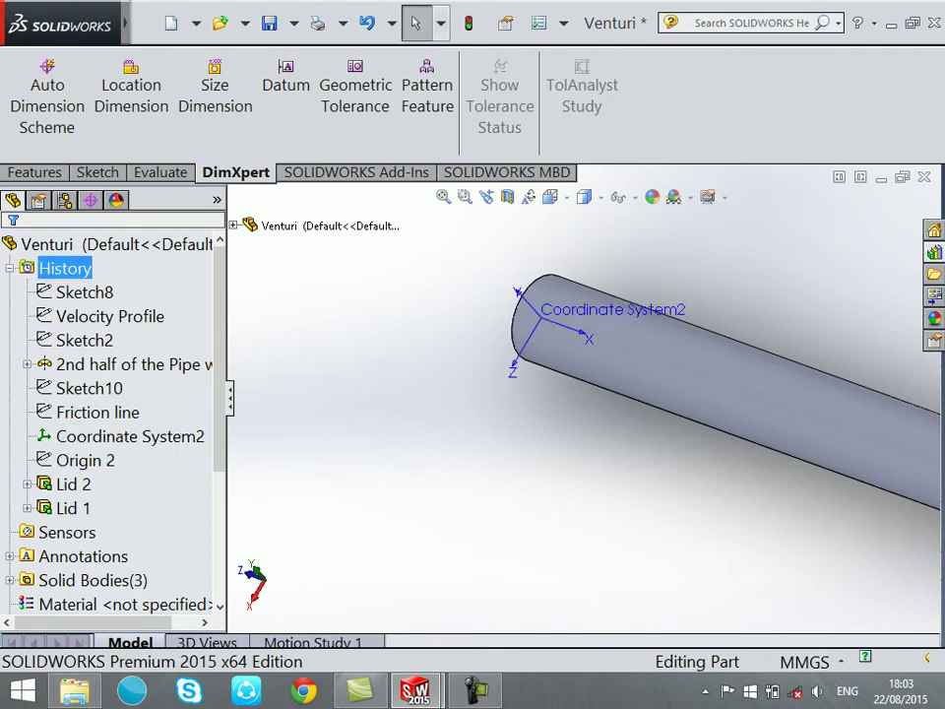
Step: Hide the model origin and the first half of the pipe body
left_click(10, 268)
left_click(61, 460)
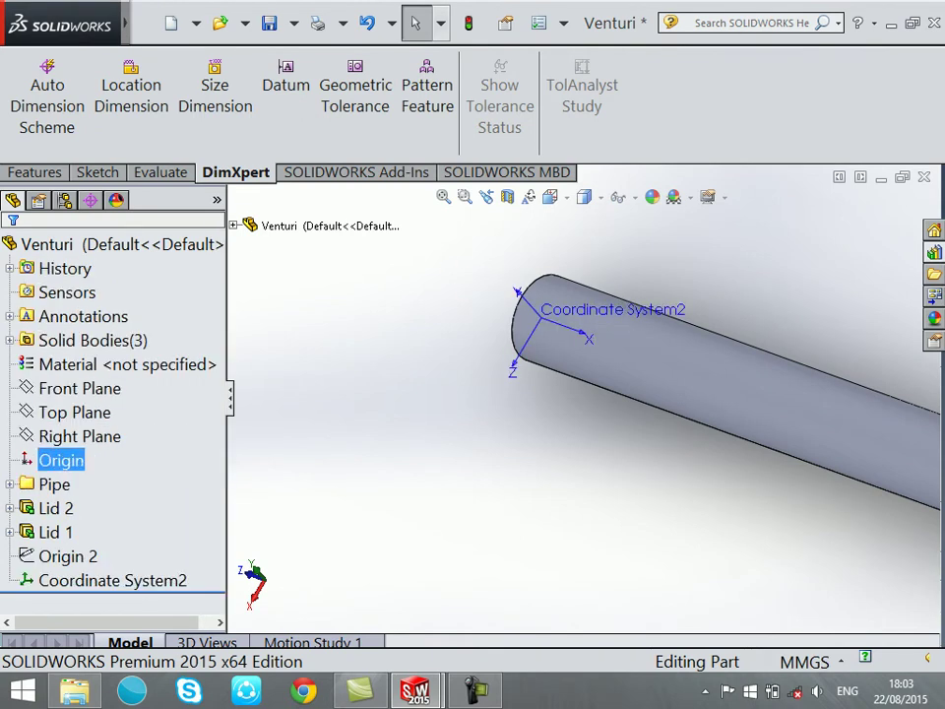
middle_click_drag(552, 360, 679, 413)
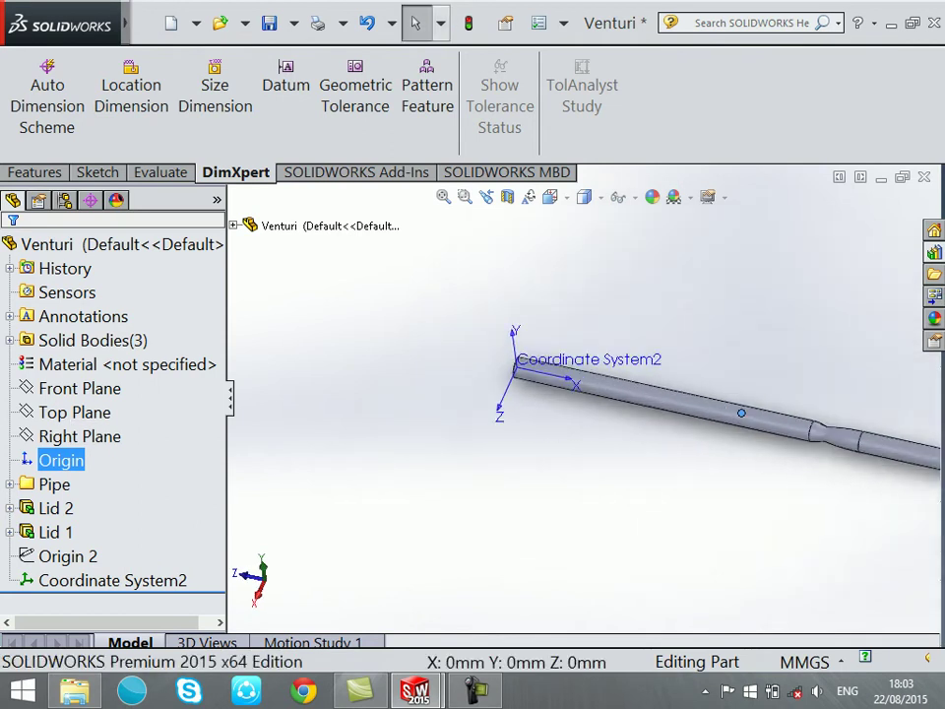
scroll(709, 431, "down", 5)
right_click(61, 460)
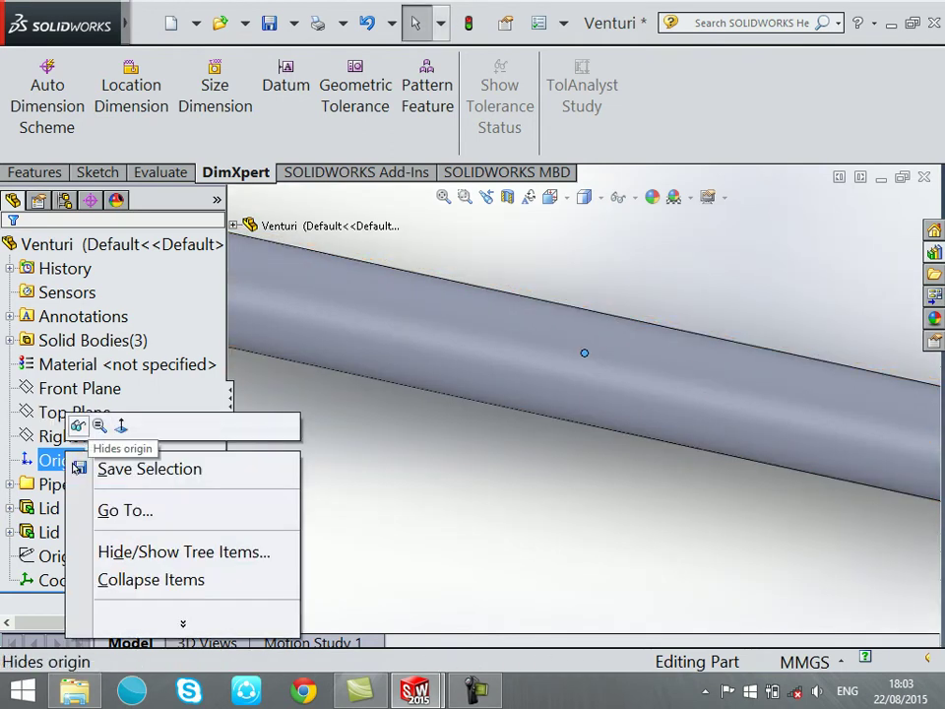
left_click(76, 425)
right_click(603, 374)
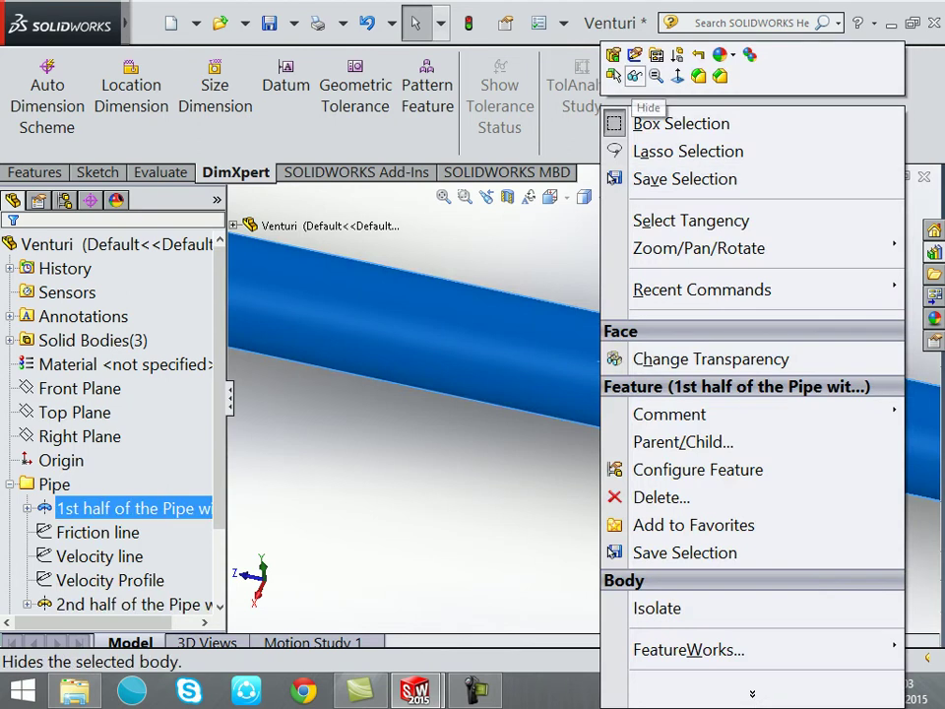
left_click(640, 74)
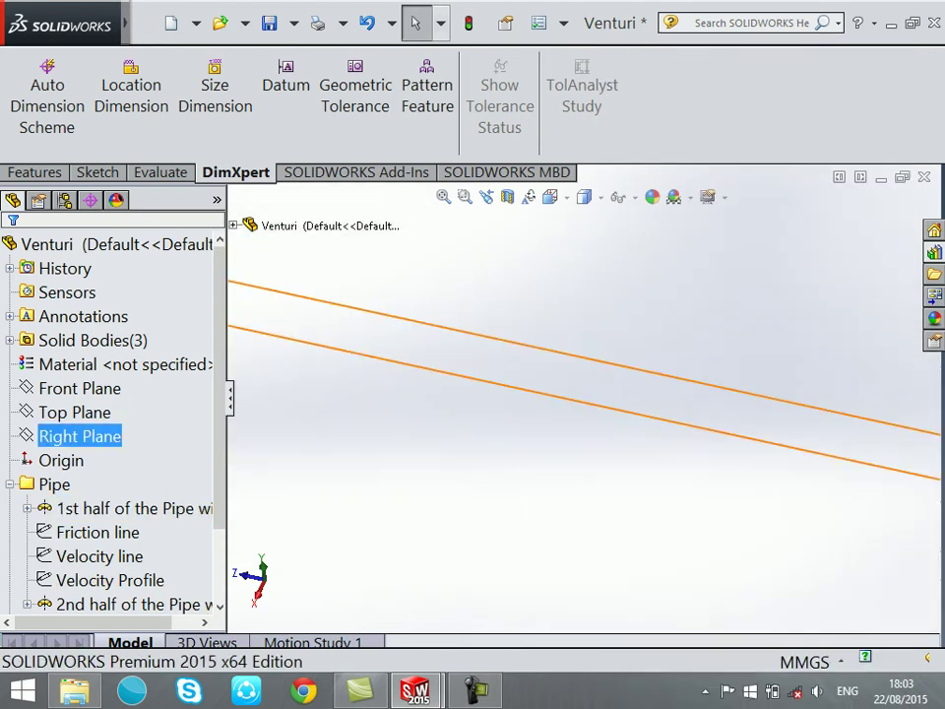
Step: Start a sketch on Right Plane and view it Normal To, then Front, then Left
right_click(66, 437)
left_click(78, 274)
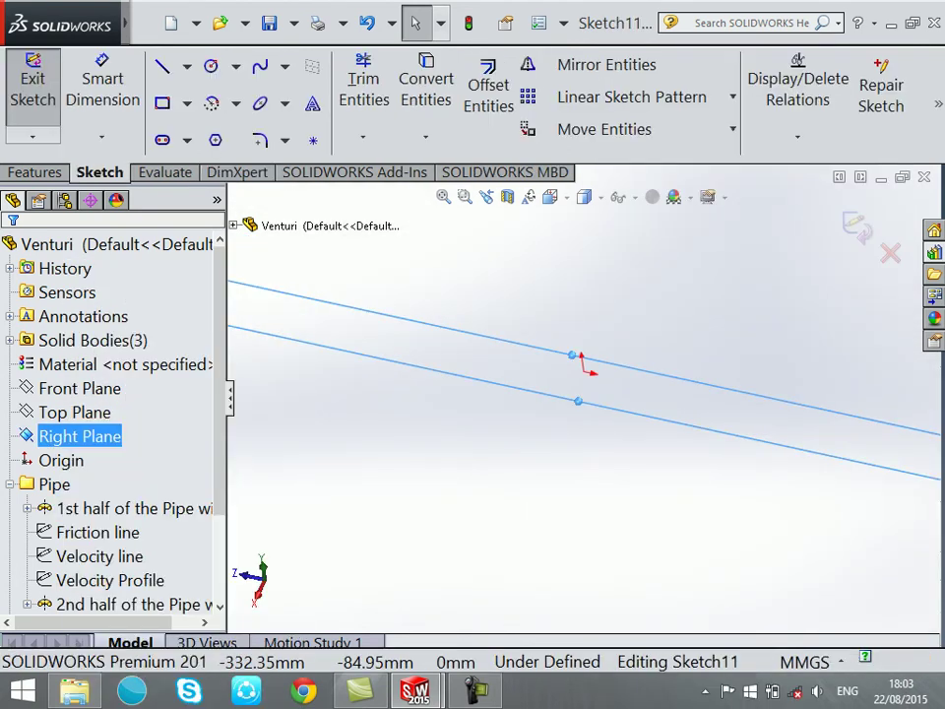
left_click(549, 197)
left_click(694, 327)
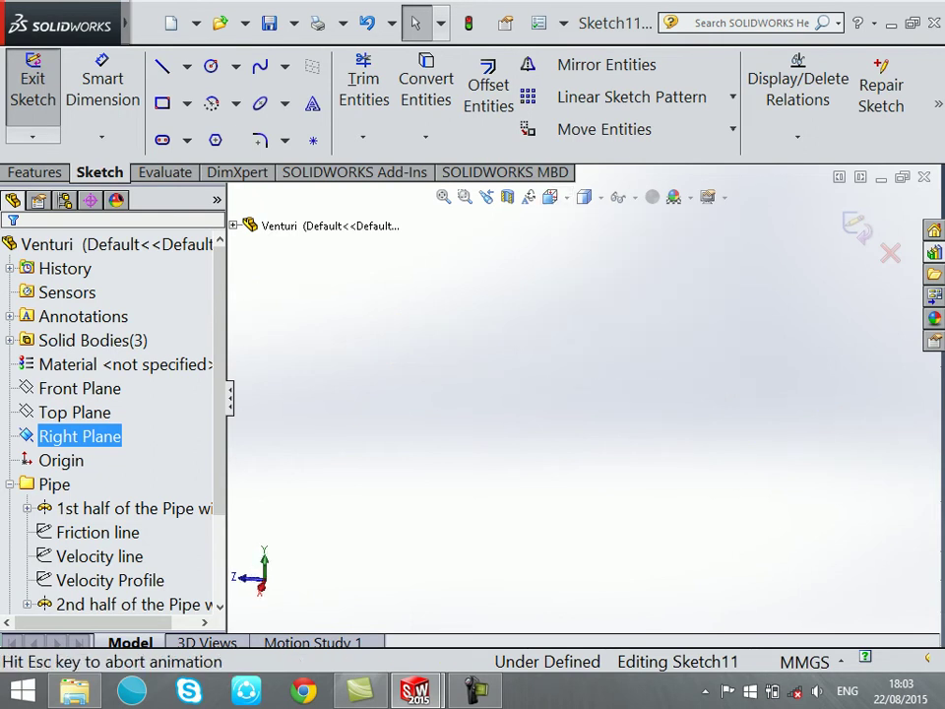
left_click(550, 197)
left_click(590, 294)
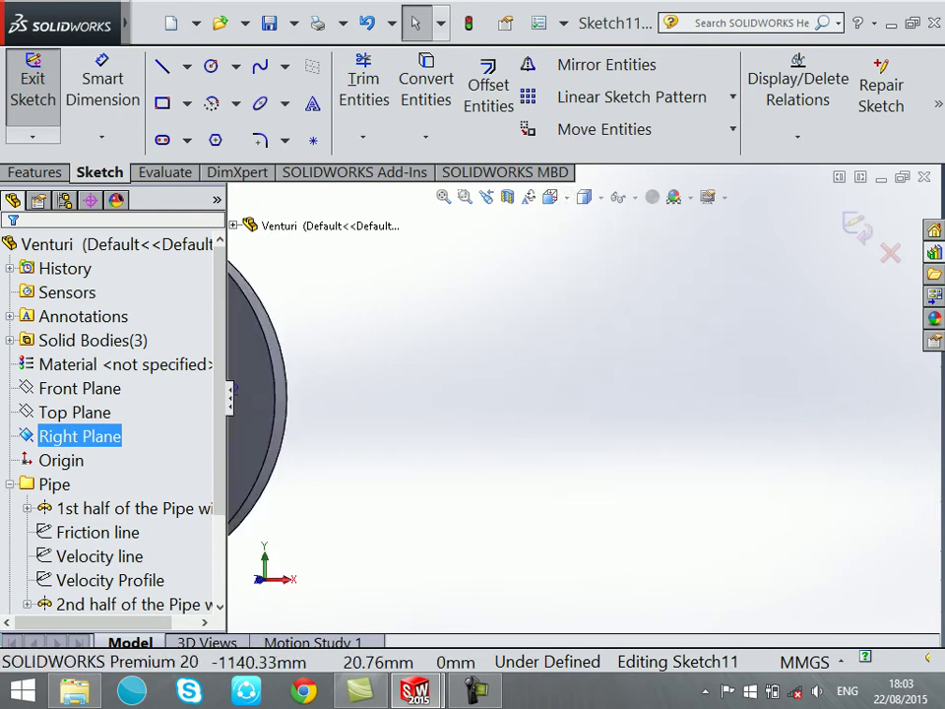
left_click(549, 197)
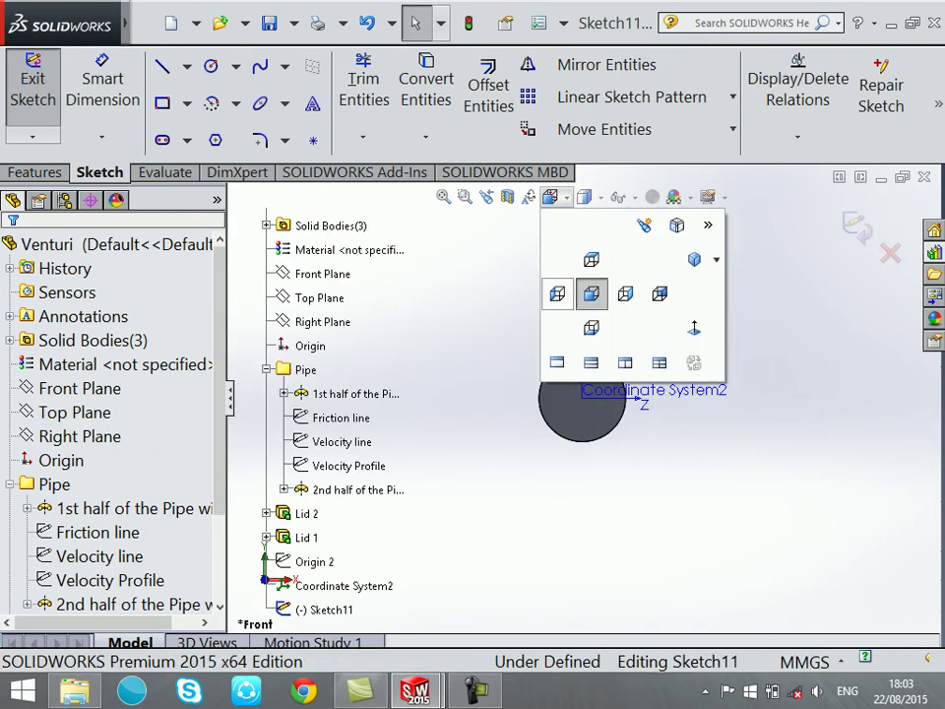
left_click(555, 294)
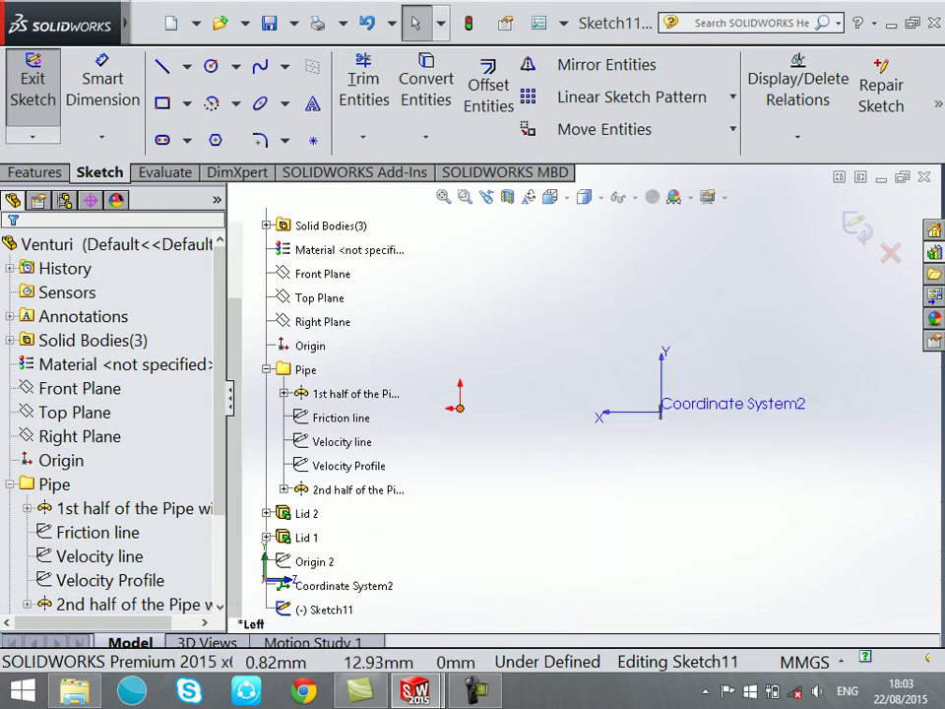
Step: Select the origin, then exit the sketch discarding its changes
left_click(459, 407)
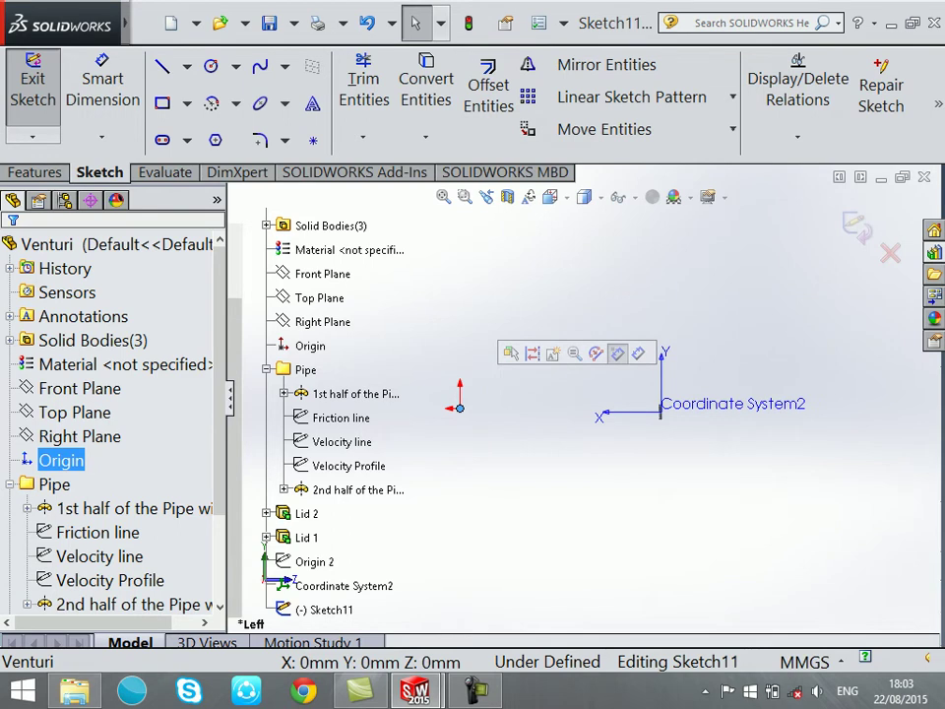
scroll(566, 384, "up", 3)
scroll(566, 384, "down", 4)
left_click(890, 253)
left_click(493, 352)
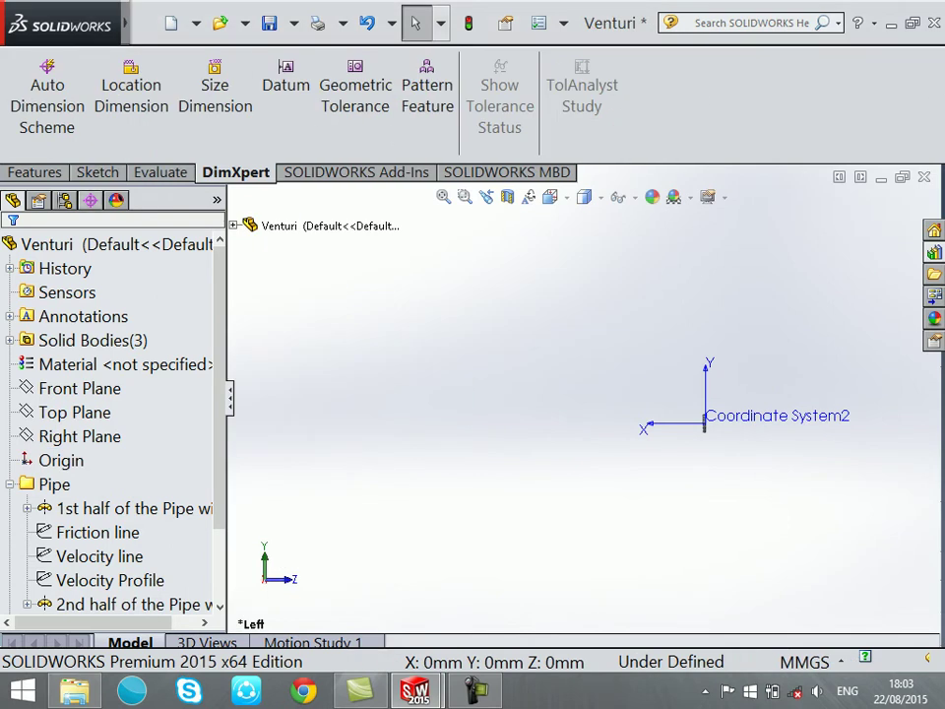
left_click(37, 173)
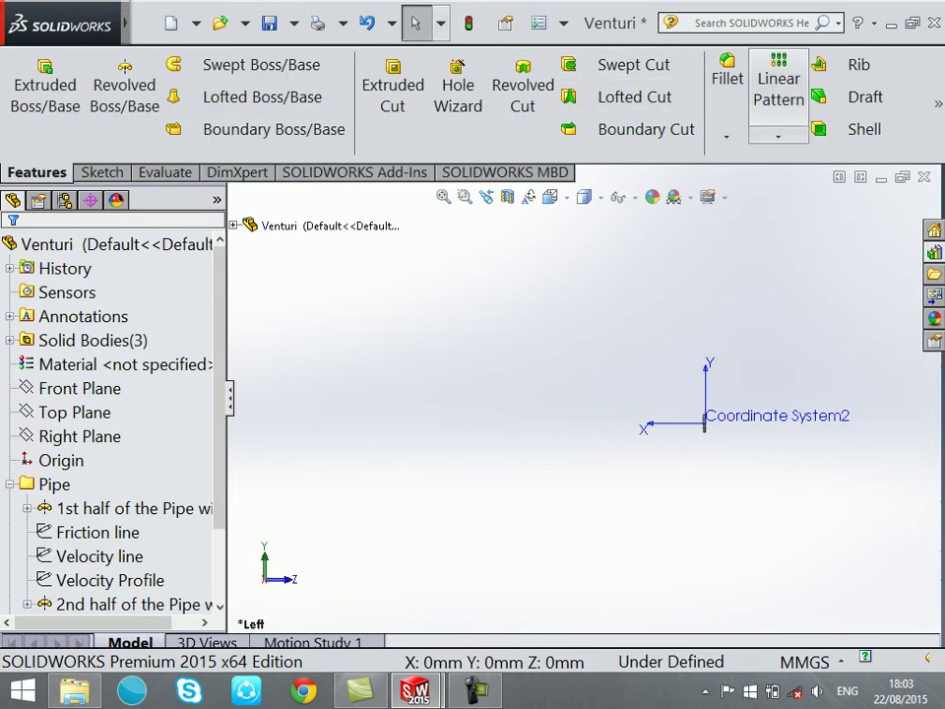
left_click(938, 103)
left_click(723, 207)
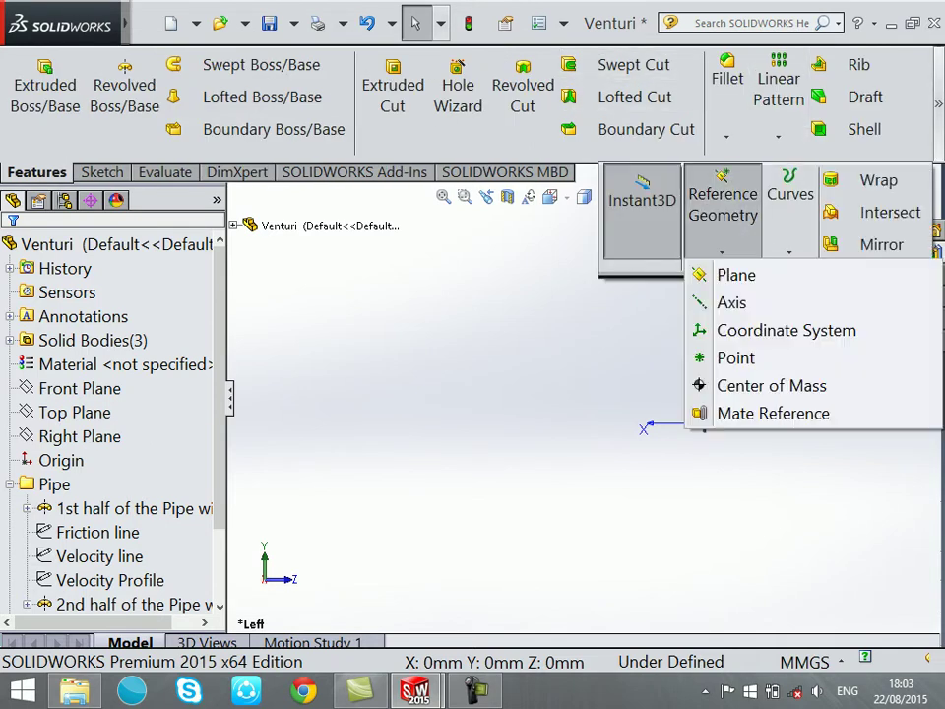
left_click(778, 330)
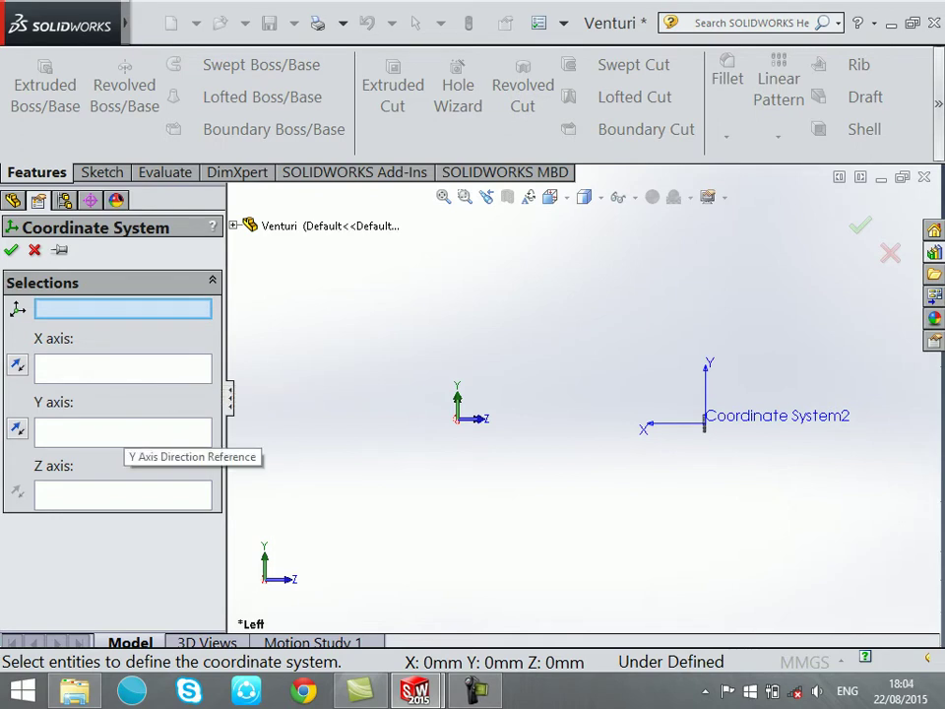
key("Escape")
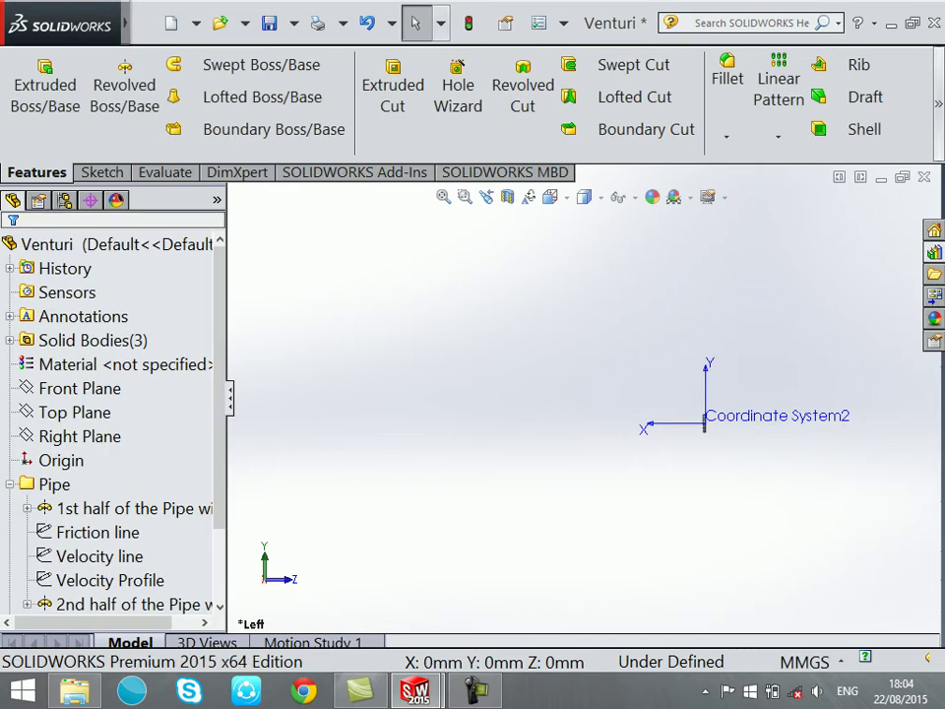
key("shift+c")
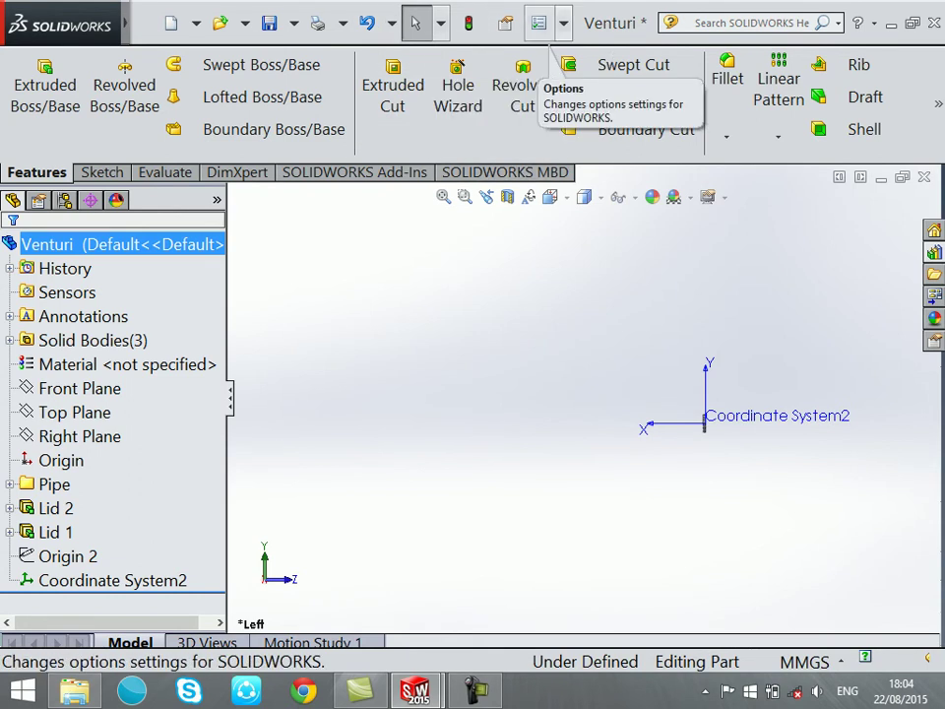
Step: Enable the SOLIDWORKS Flow Simulation 2015 add-in in the Add-Ins dialog
left_click(563, 22)
left_click(592, 112)
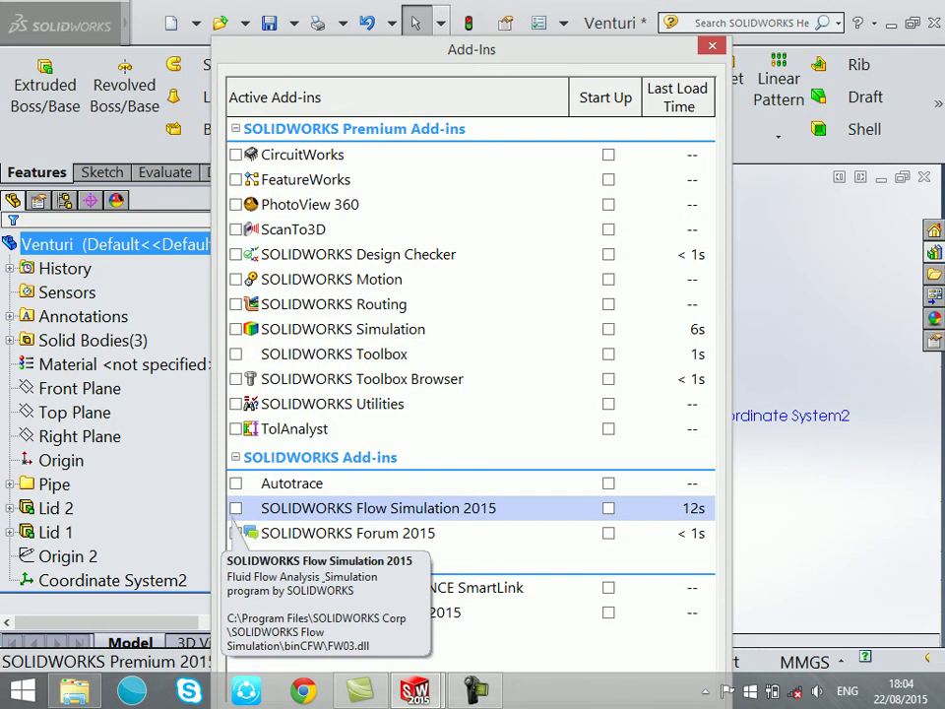
left_click(236, 508)
mouse_move(472, 49)
left_mouse_down()
mouse_move(449, 23)
mouse_move(410, 14)
left_mouse_up()
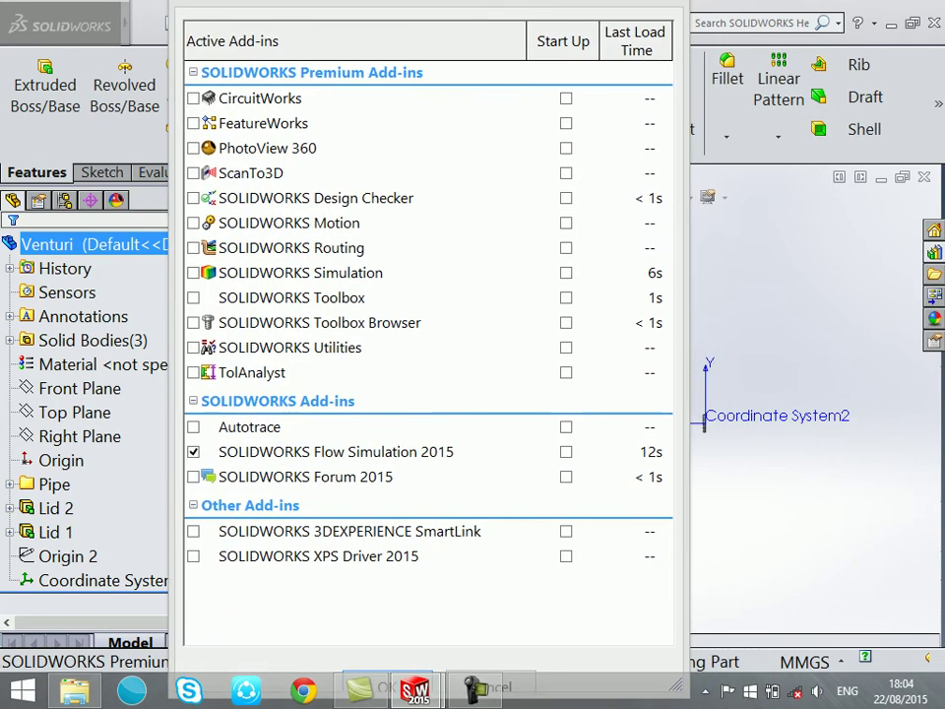
Step: Set the Windows taskbar to auto-hide and confirm the Add-Ins dialog
right_click(536, 691)
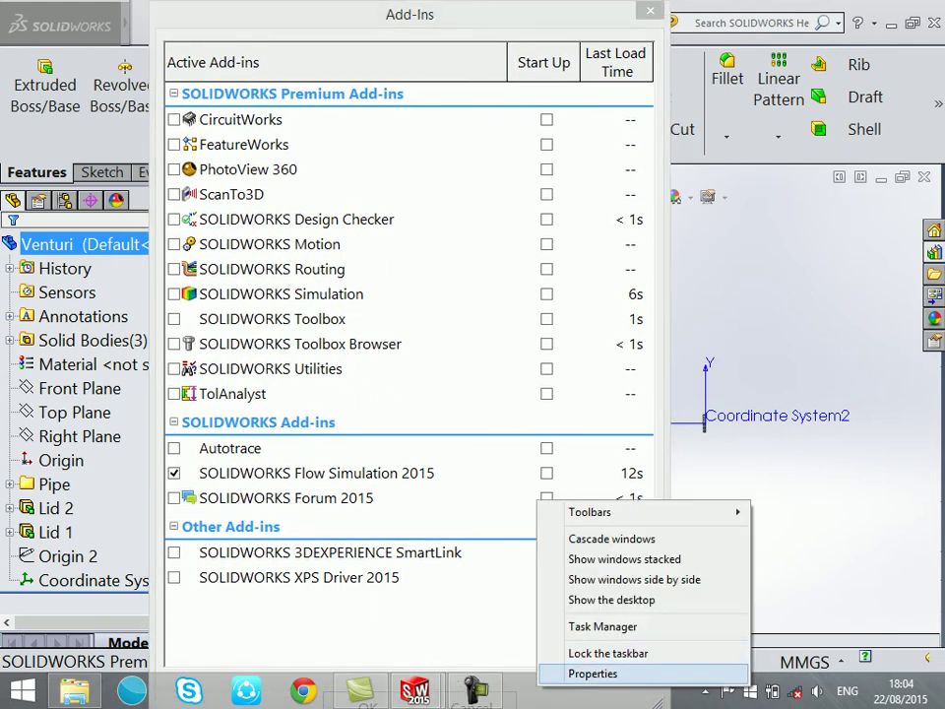
left_click(571, 671)
left_click(32, 283)
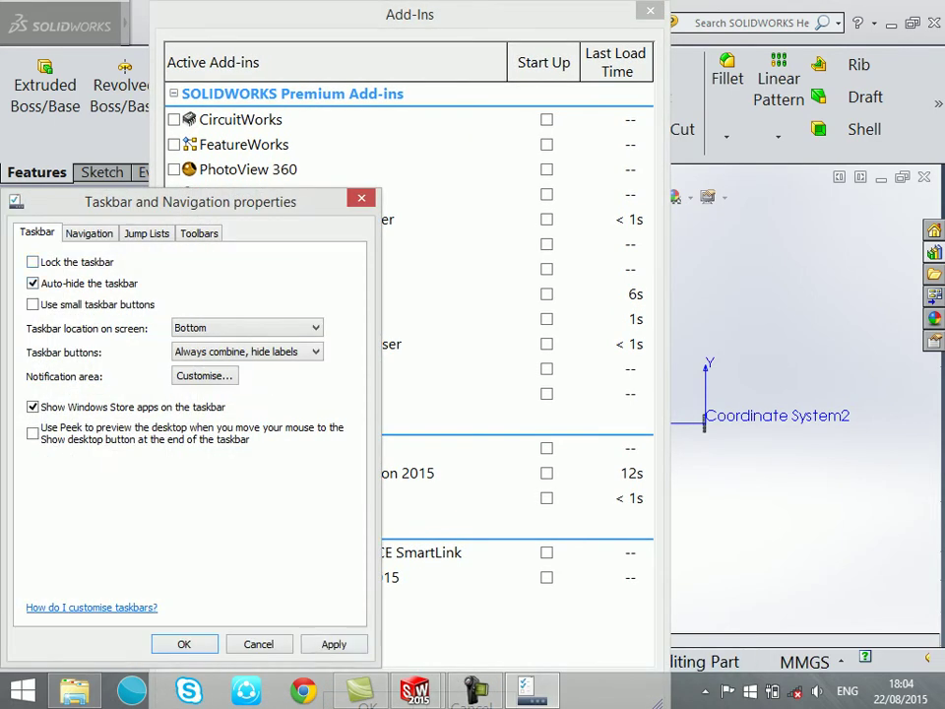
key("Return")
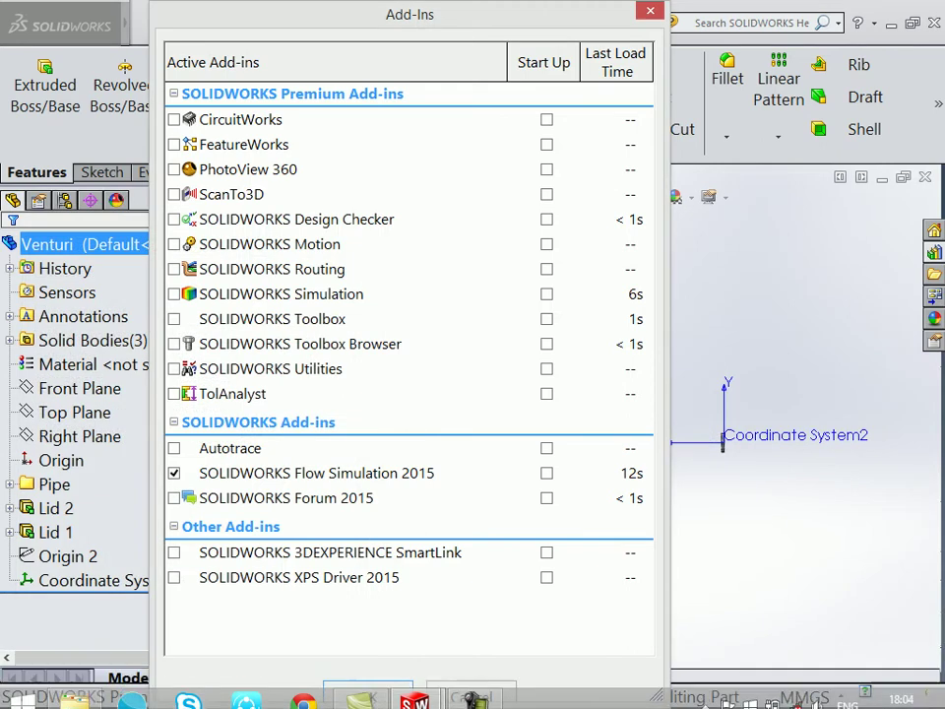
key("Return")
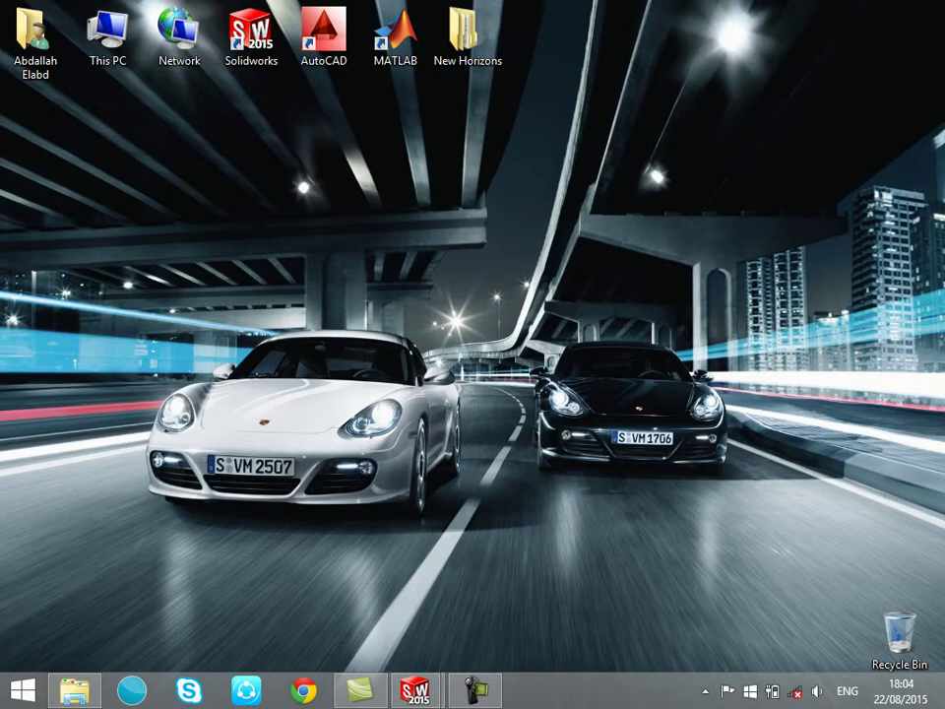
Step: Open Power Options from the battery icon and reveal the additional plans for High performance
left_click(705, 691)
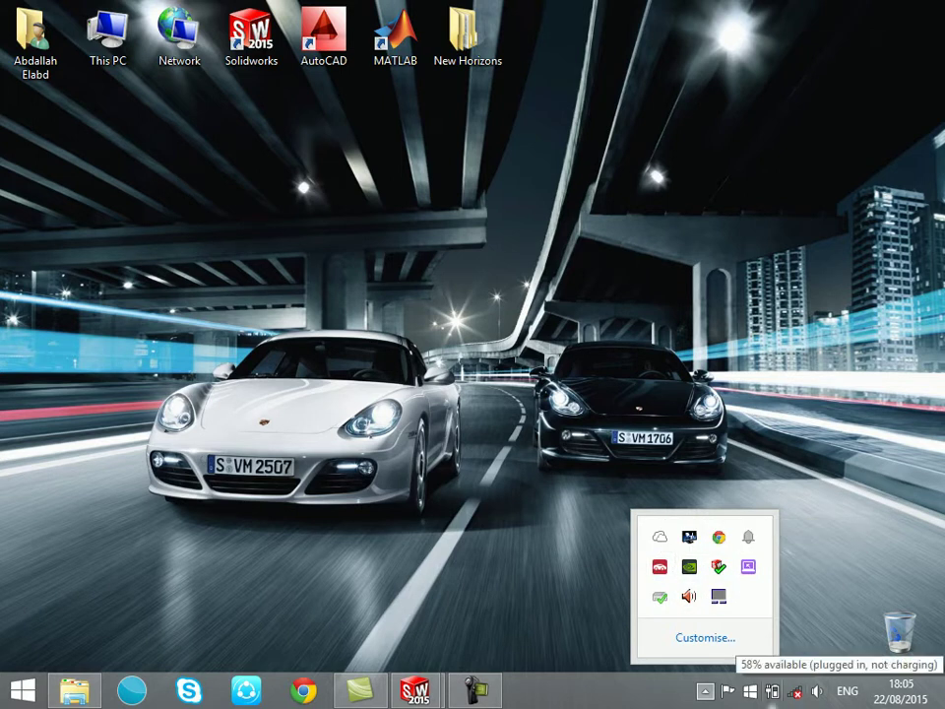
left_click(772, 692)
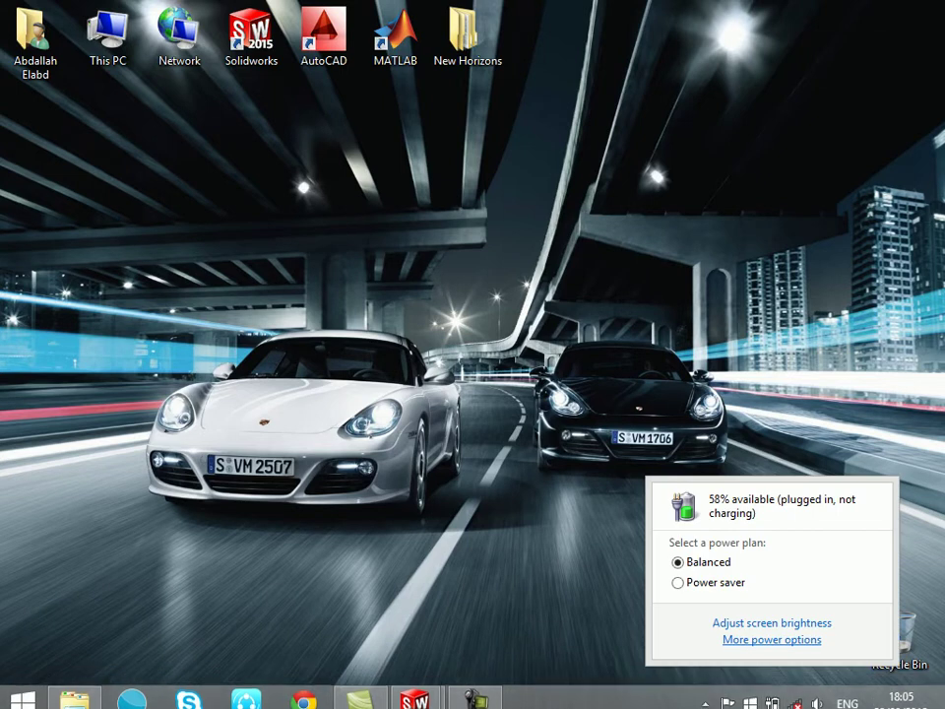
left_click(772, 639)
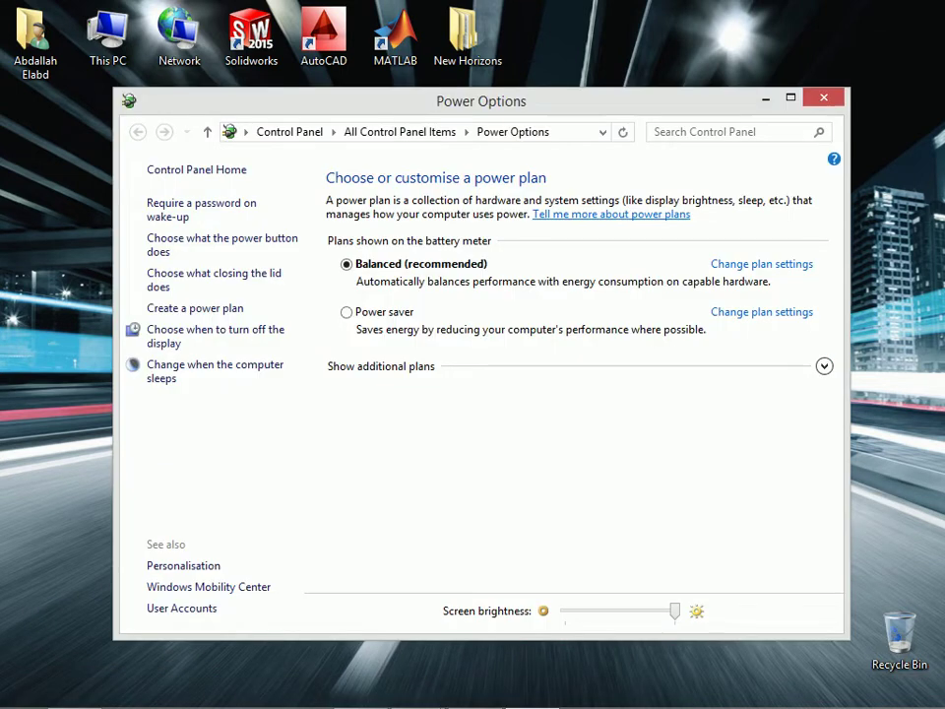
left_click(381, 365)
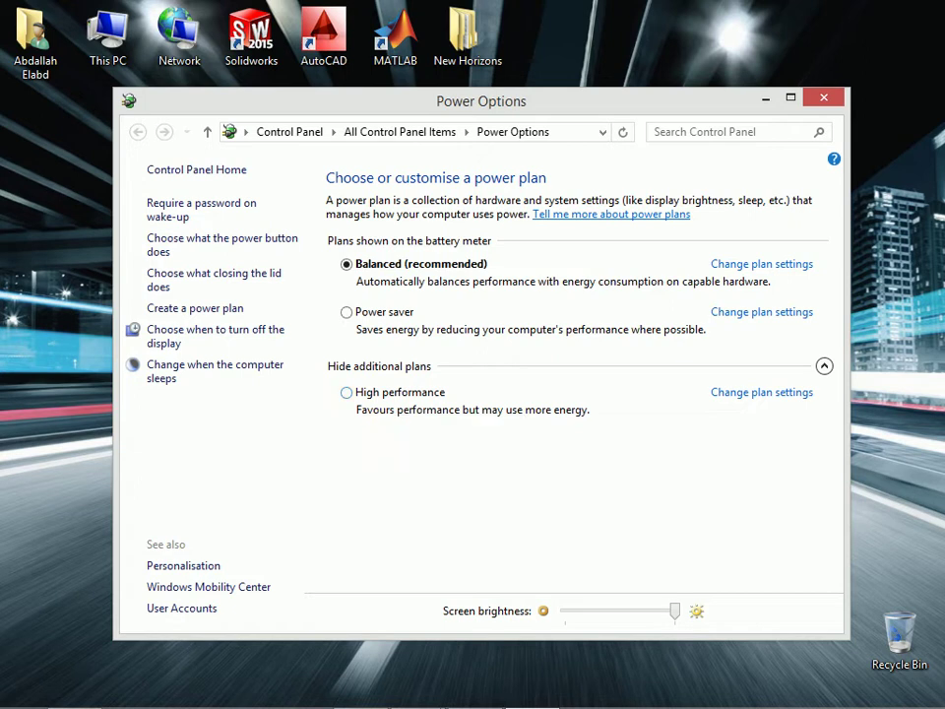
Step: Close the Energy Management and Power Options windows and return to the Venturi part
left_click(705, 691)
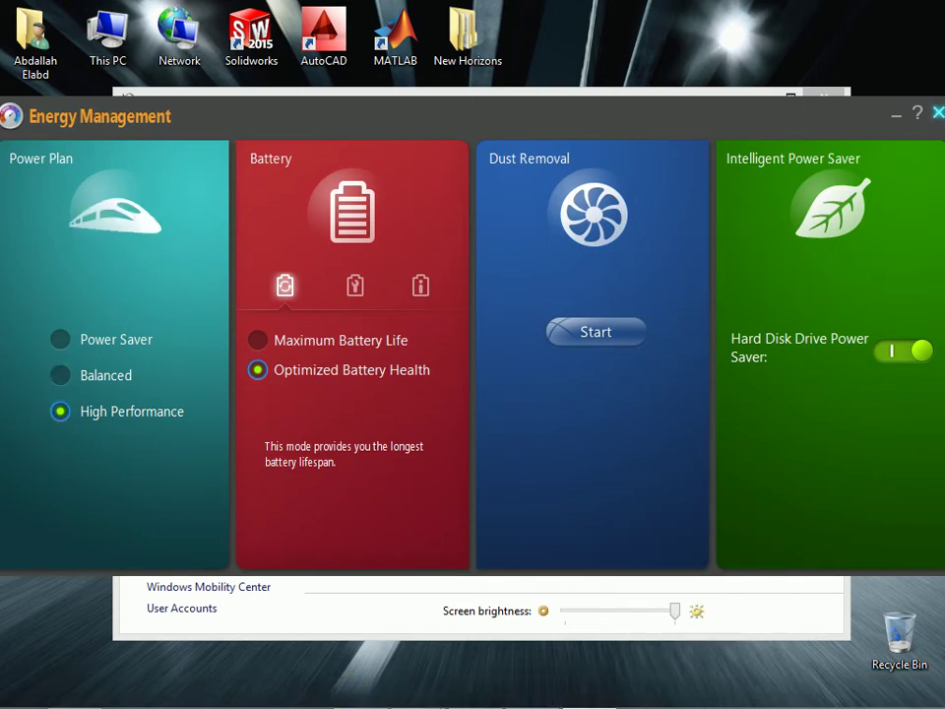
left_click(938, 113)
left_click(823, 98)
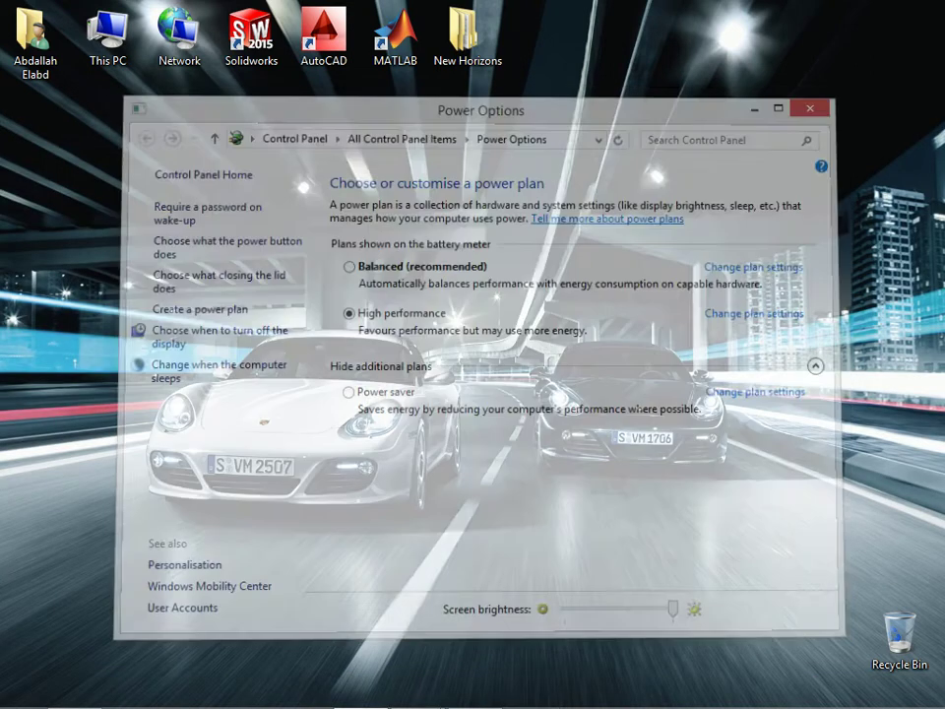
left_click(517, 576)
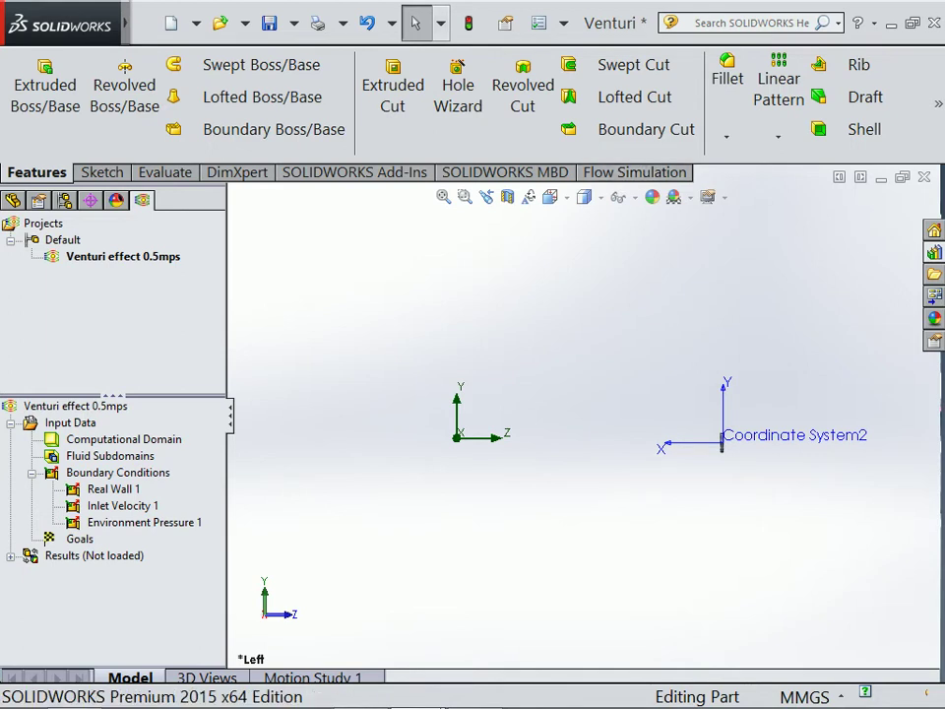
Step: Show the feature tree, expand the Pipe folder and select both pipe halves
left_click(636, 172)
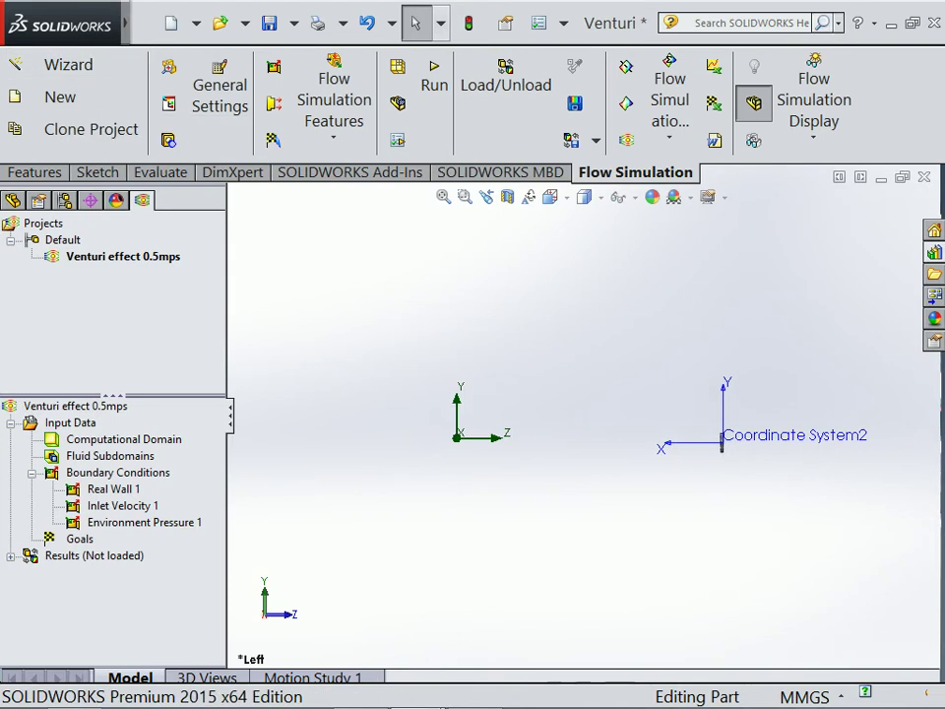
left_click(13, 199)
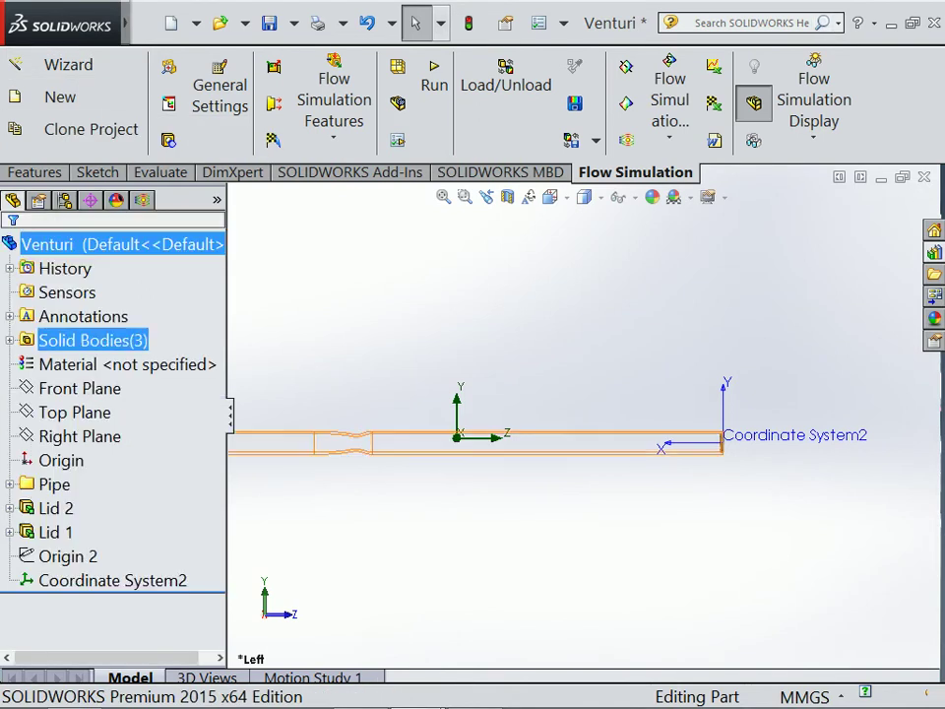
right_click(55, 484)
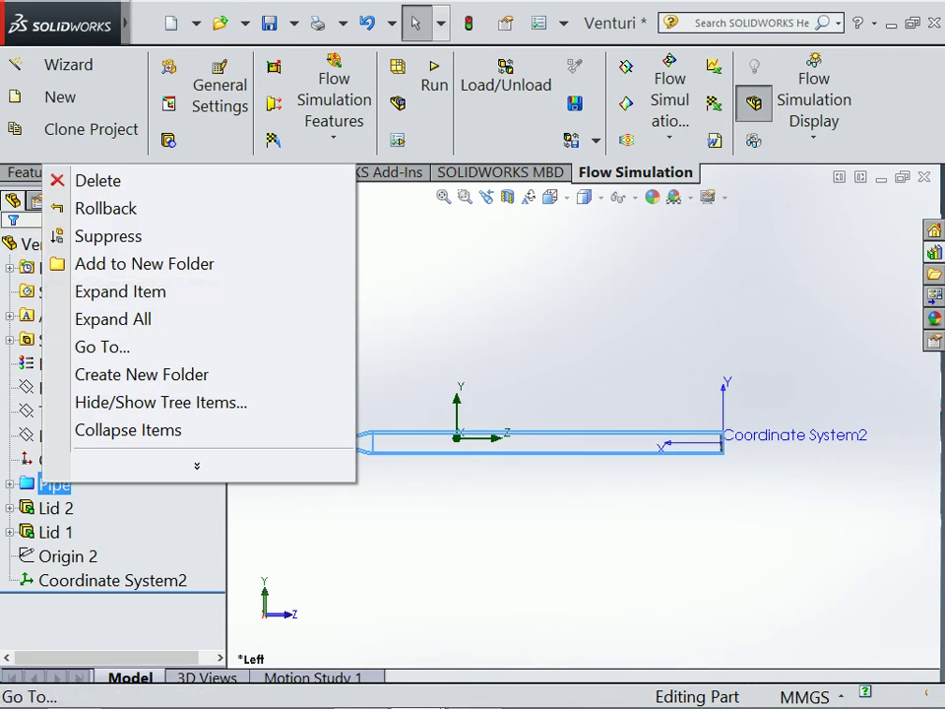
left_click(143, 316)
right_click(67, 507)
key("Escape")
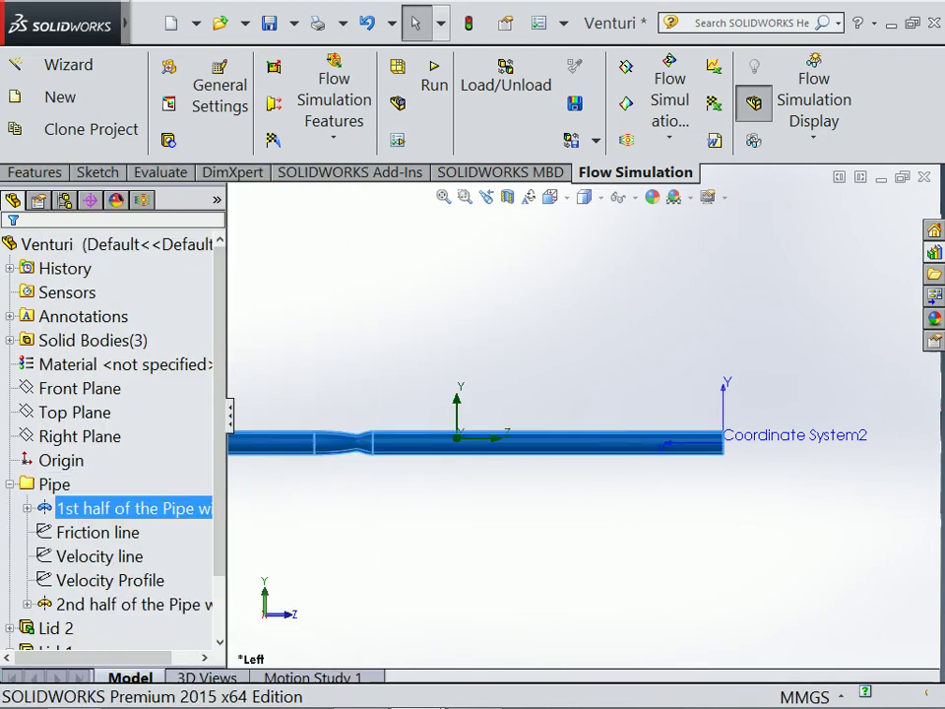
scroll(108, 443, "down", 1)
left_click(133, 531, "ctrl")
Step: Hide Coordinate System2, toggle Lid 1's visibility and show Lid 2
right_click(112, 628)
left_click(116, 232)
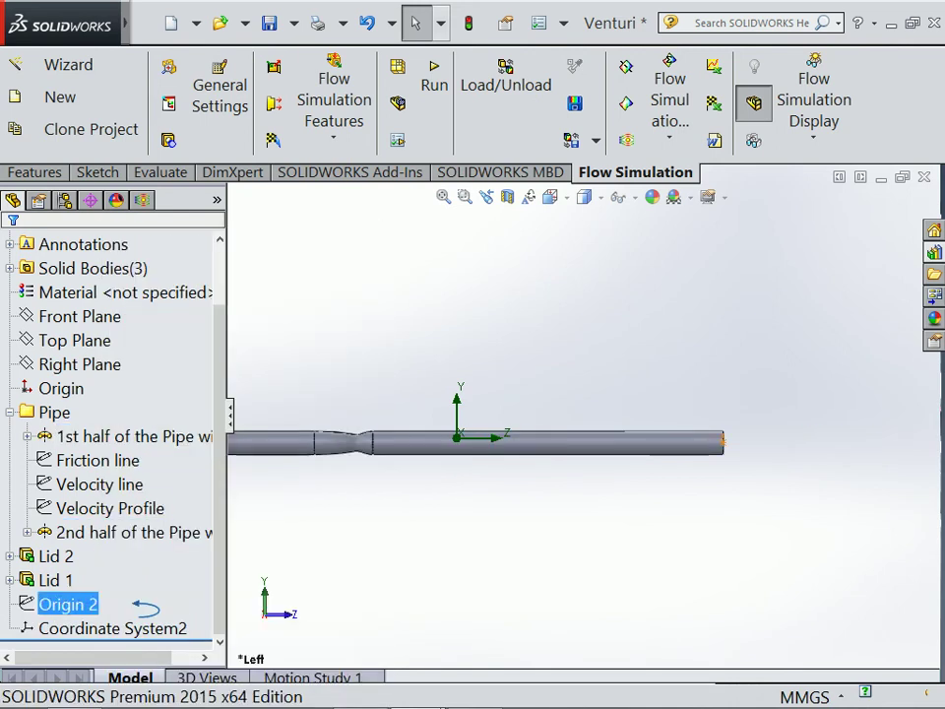
right_click(55, 580)
left_click(48, 199)
left_click(51, 554, "ctrl")
right_click(59, 554)
left_click(63, 200)
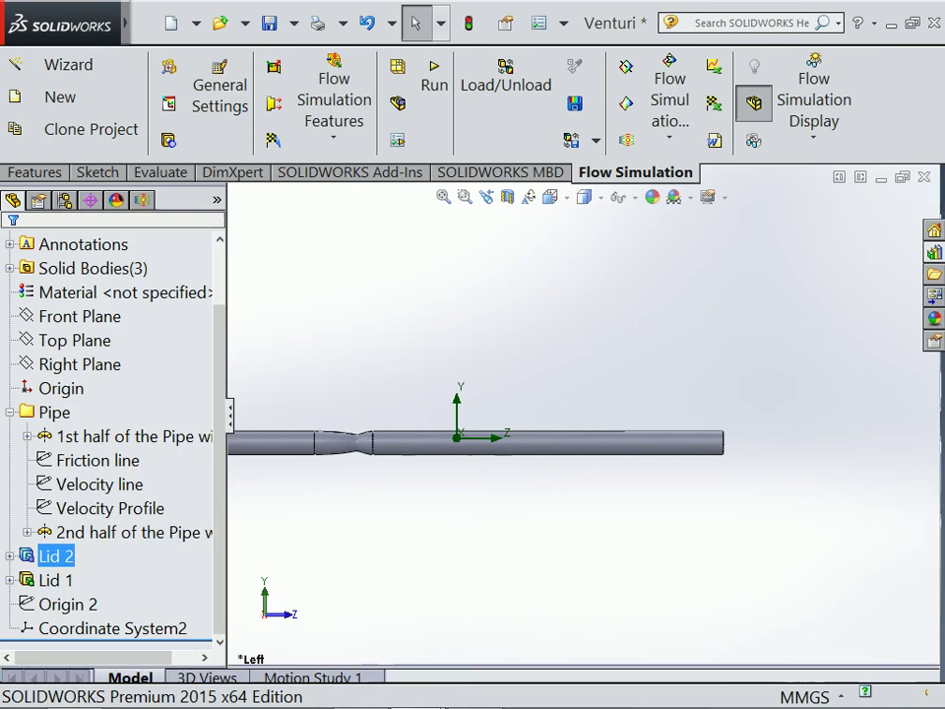
Step: Toggle Lid 1's visibility twice more and hide Lid 2
right_click(47, 580)
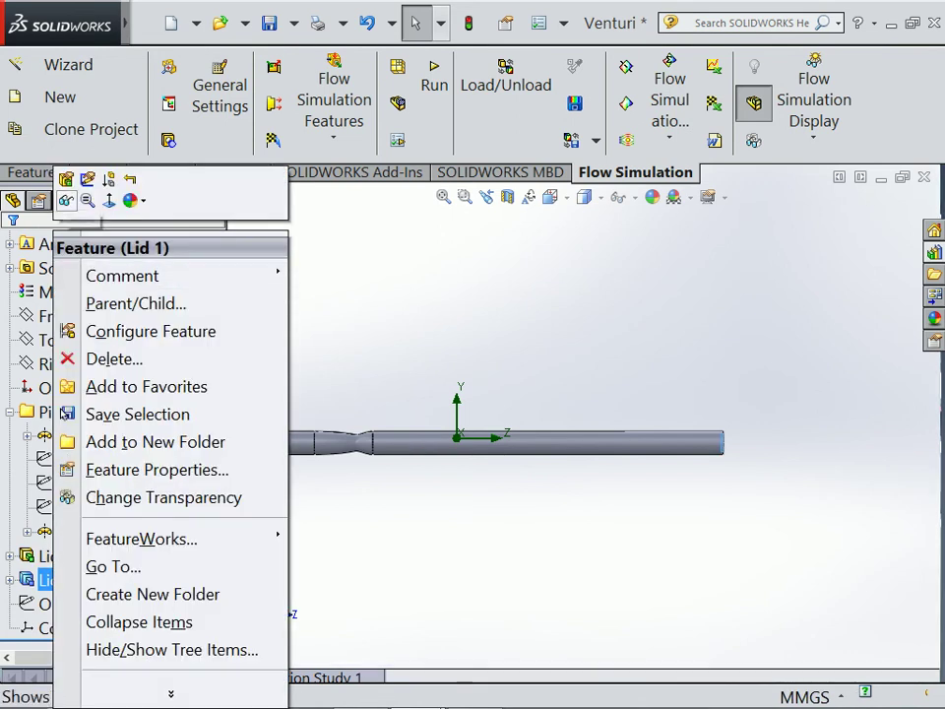
left_click(66, 200)
right_click(47, 580)
left_click(66, 199)
left_click(51, 556, "ctrl")
right_click(51, 556)
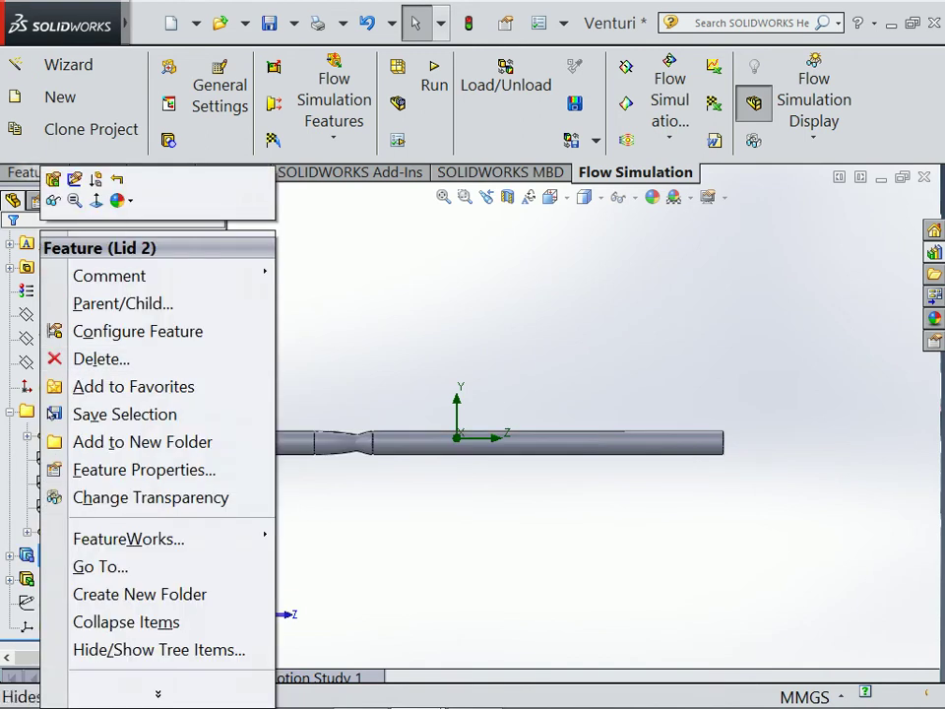
left_click(507, 197)
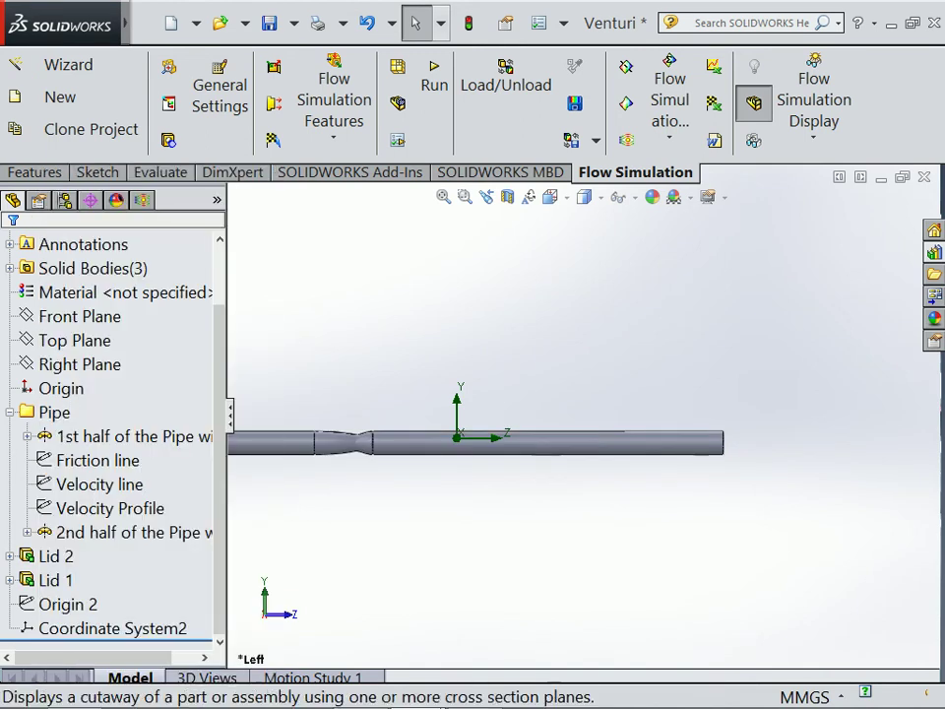
left_click(507, 197)
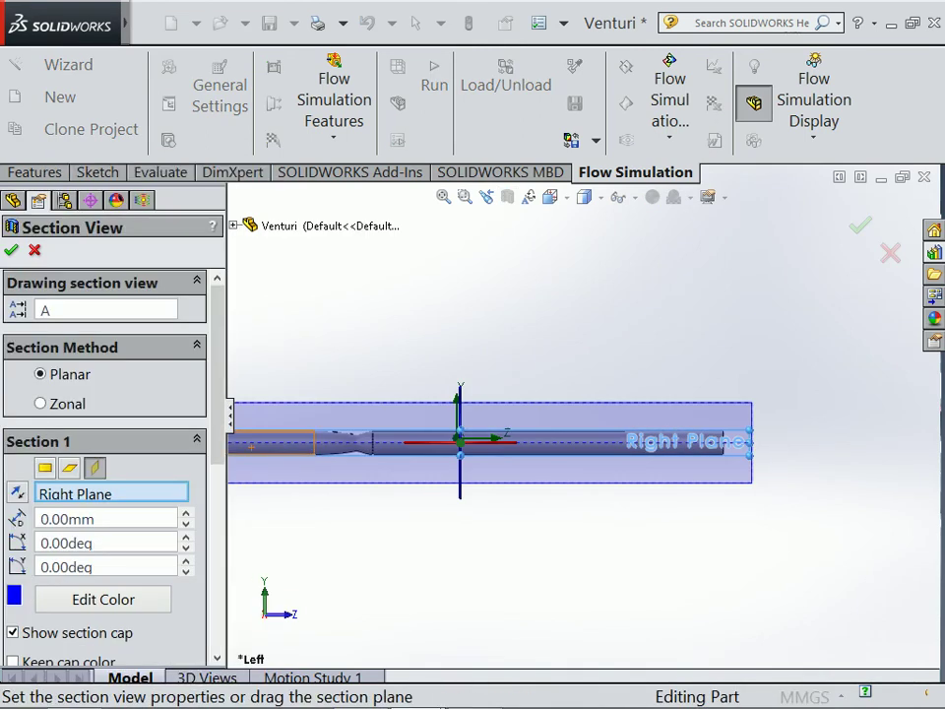
Step: Section the pipe along Right Plane, view from the right, hide the tree and zoom to fit
left_click(44, 468)
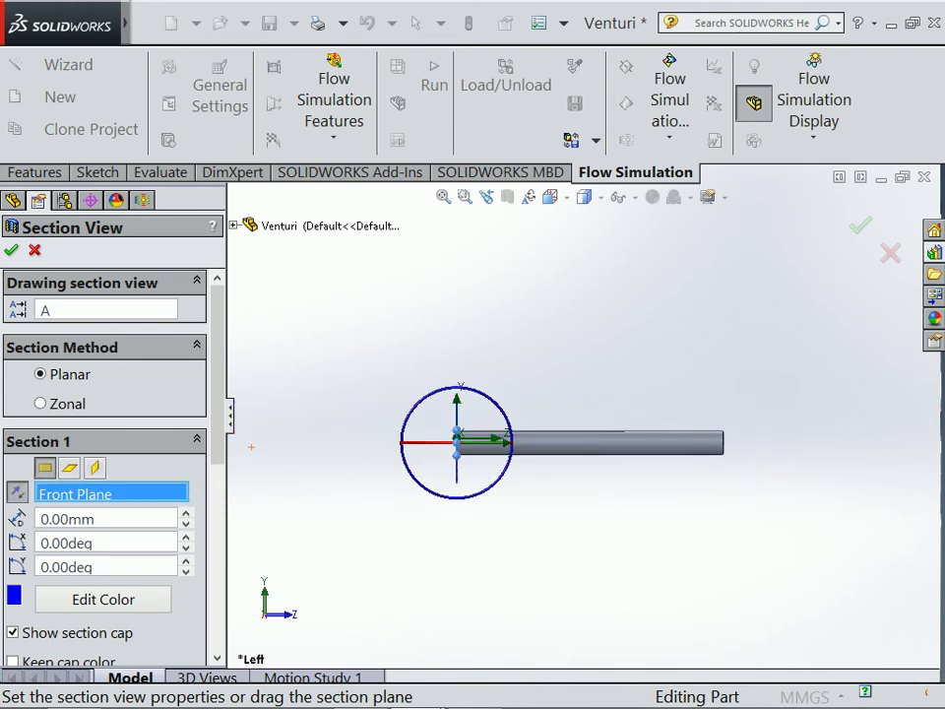
left_click(95, 467)
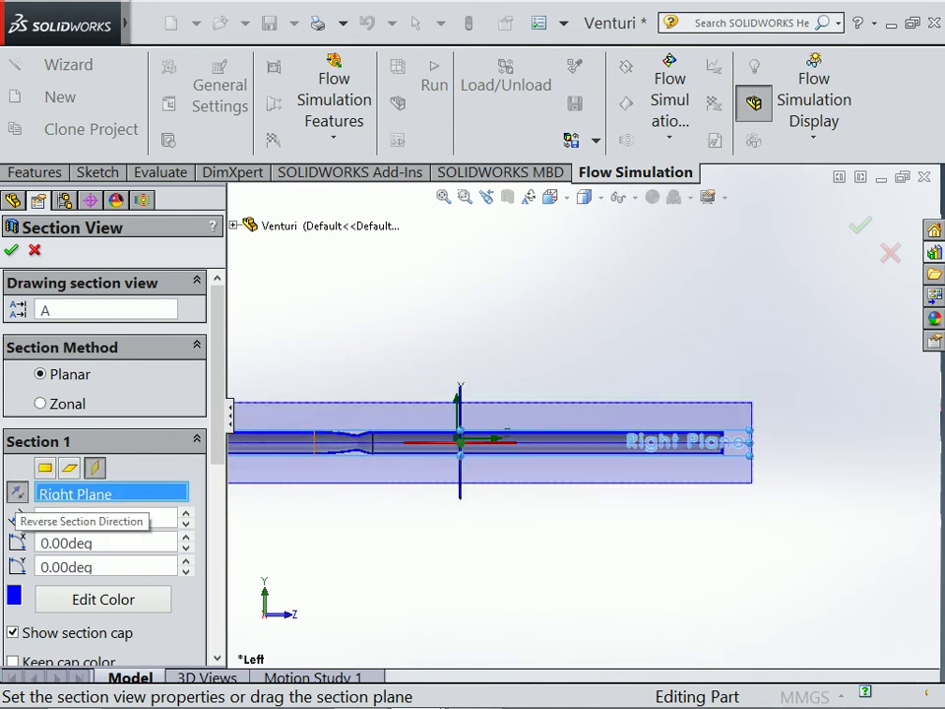
key("z")
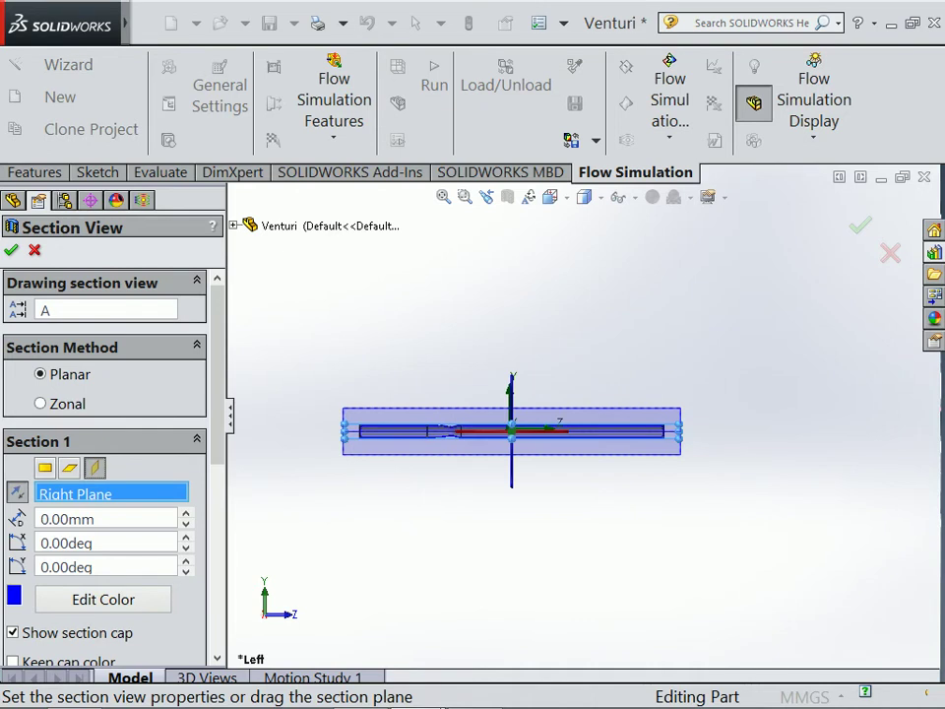
key("Return")
key("space")
key("ctrl+4")
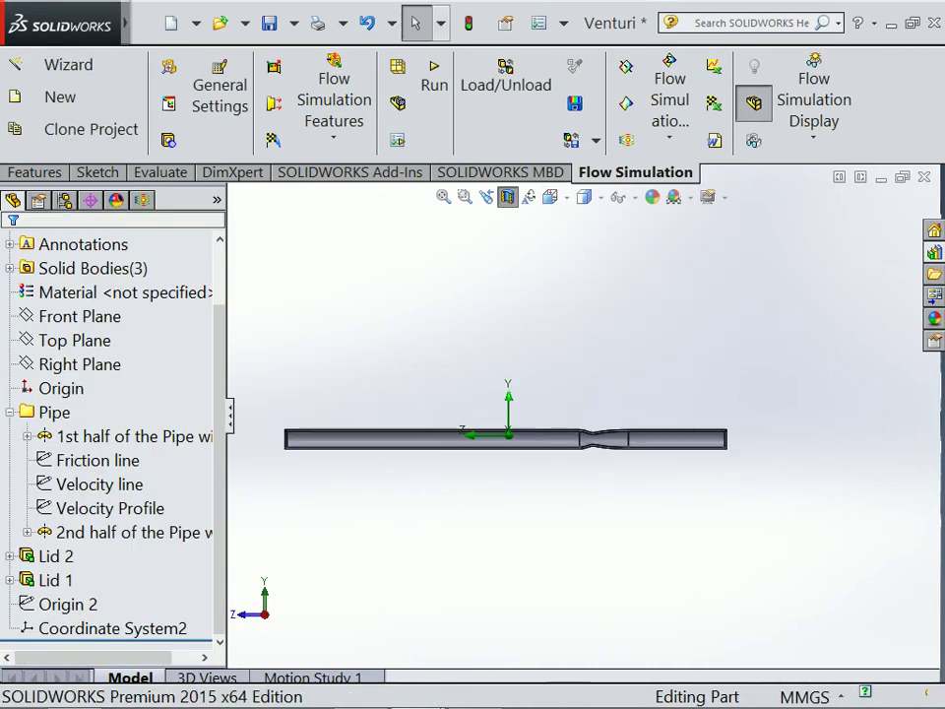
key("F9")
key("f")
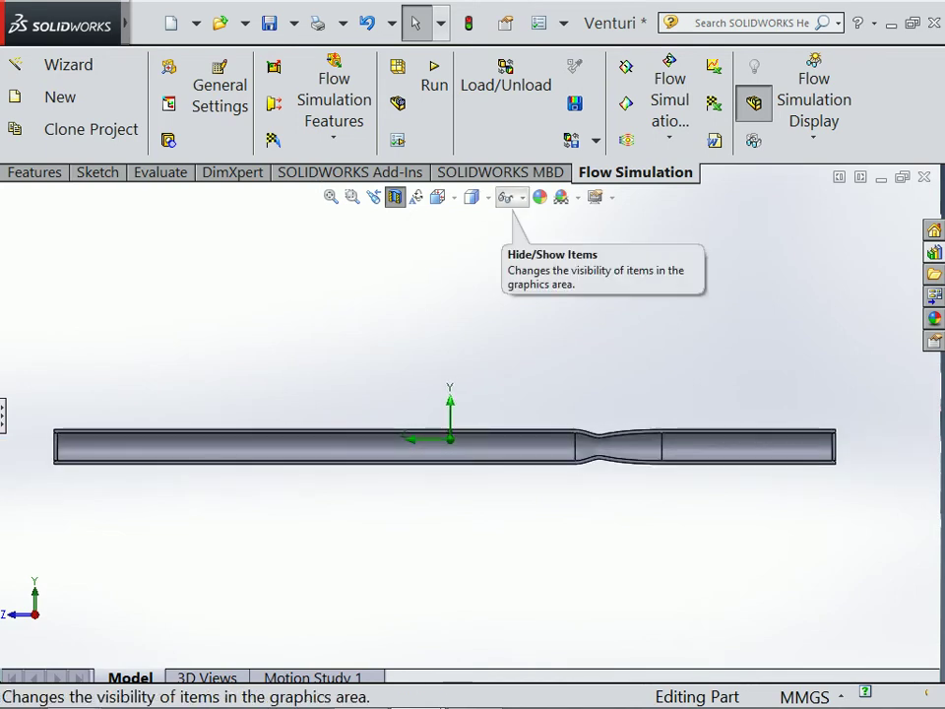
scroll(355, 426, "down", 2)
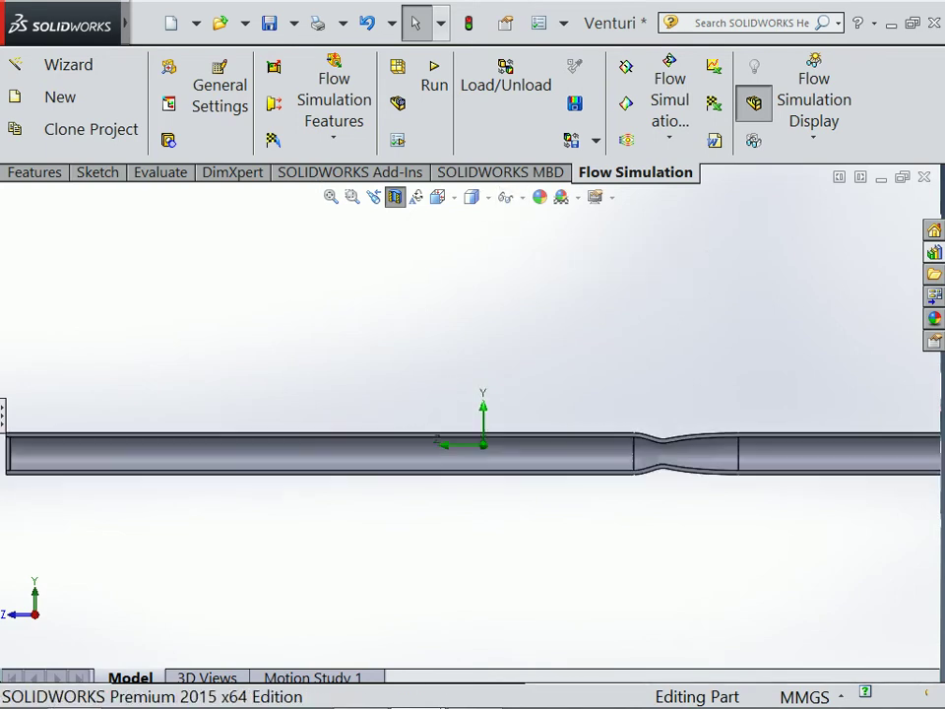
scroll(453, 423, "up", 2)
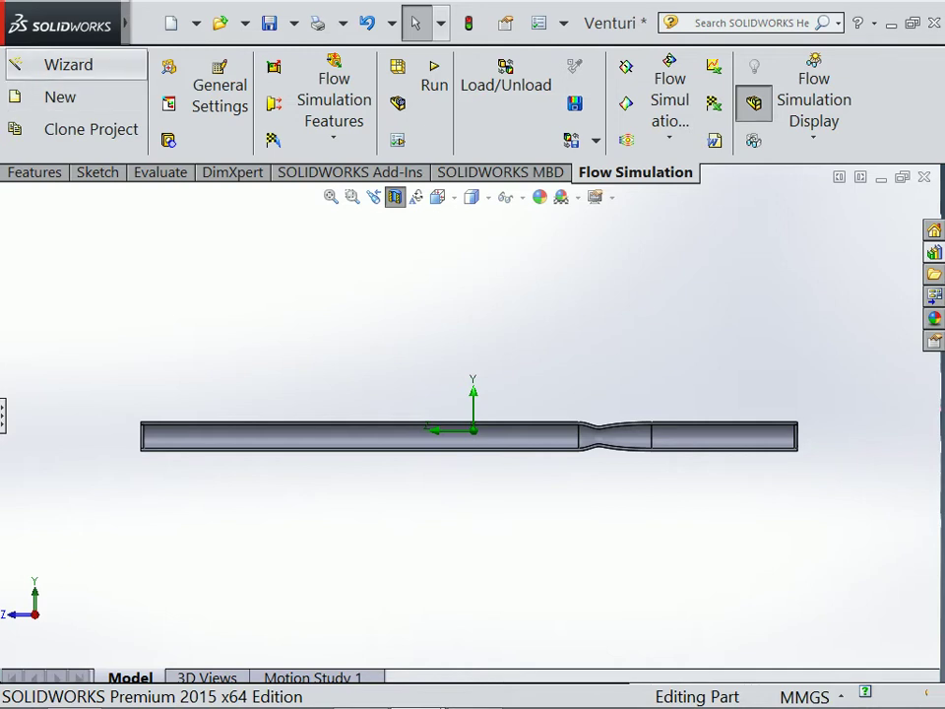
Step: Start a Flow Simulation wizard project named 'Venturi effect'
left_click(67, 65)
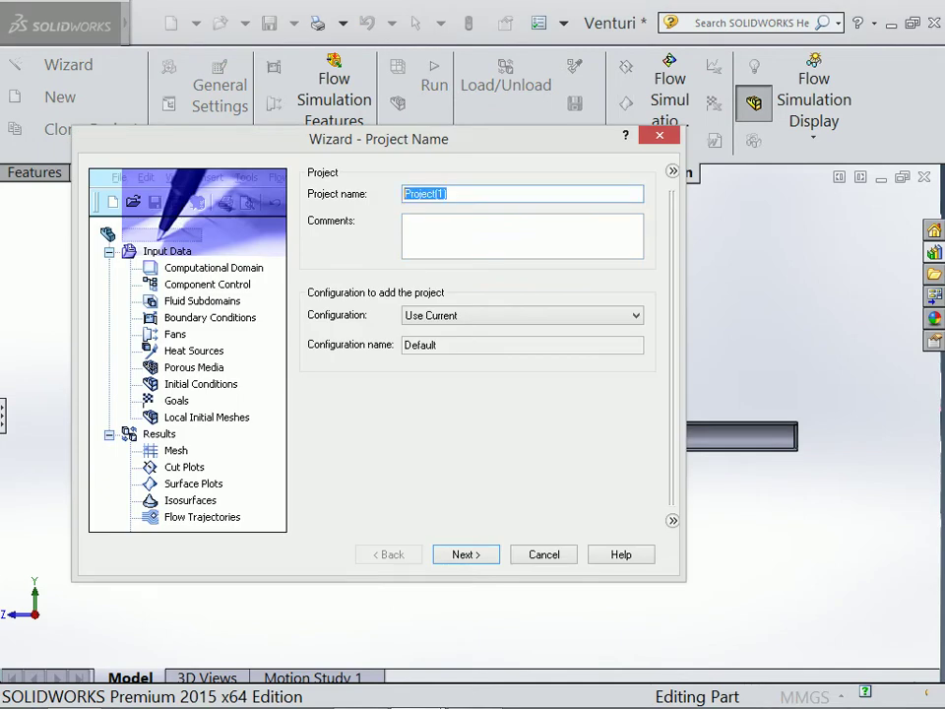
type("Venturi effect")
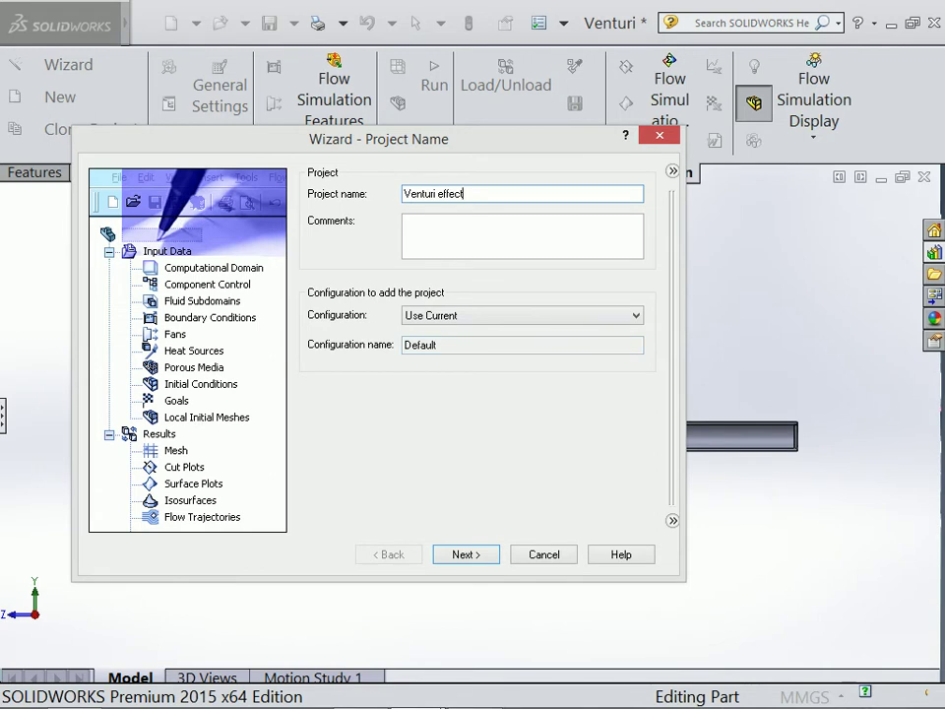
key("Return")
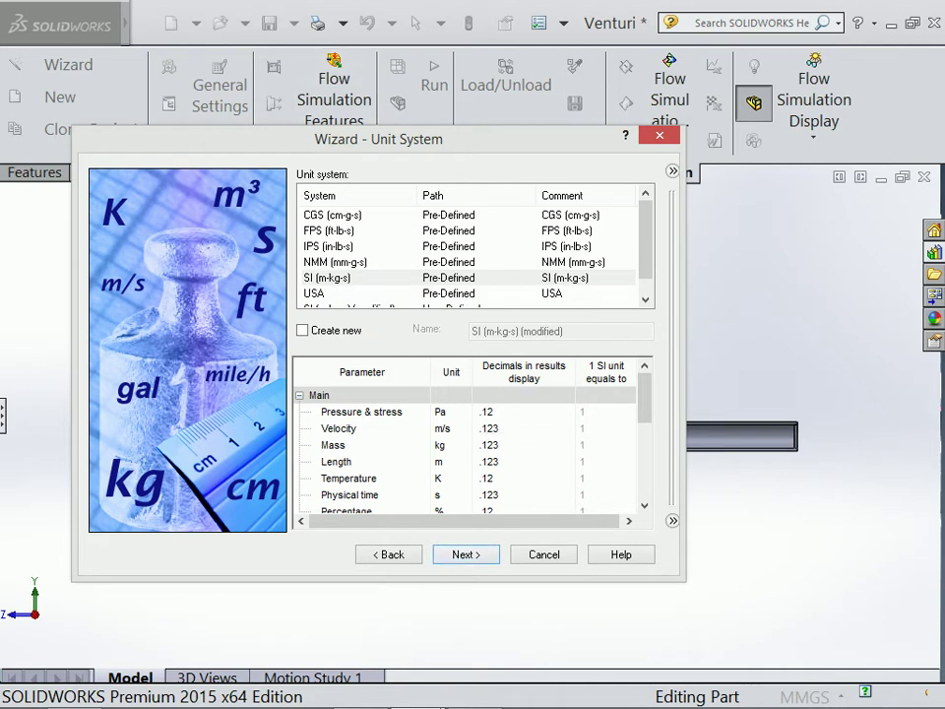
Step: Choose SI (m-kg-s) units with pressure in bar, without creating a new unit system
left_click(325, 278)
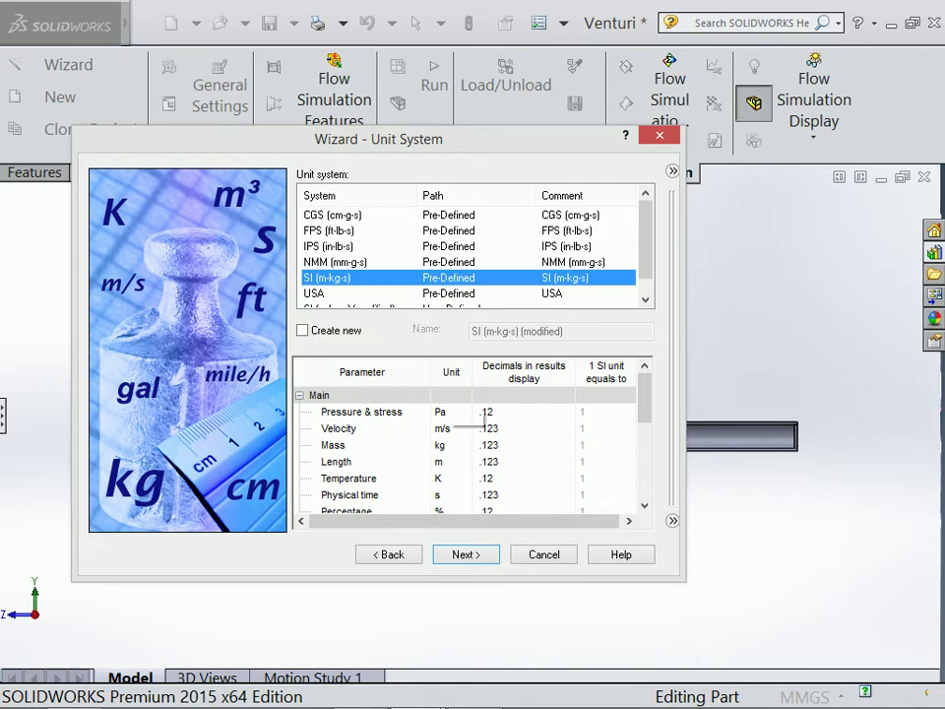
scroll(462, 433, "down", 2)
scroll(463, 433, "up", 1)
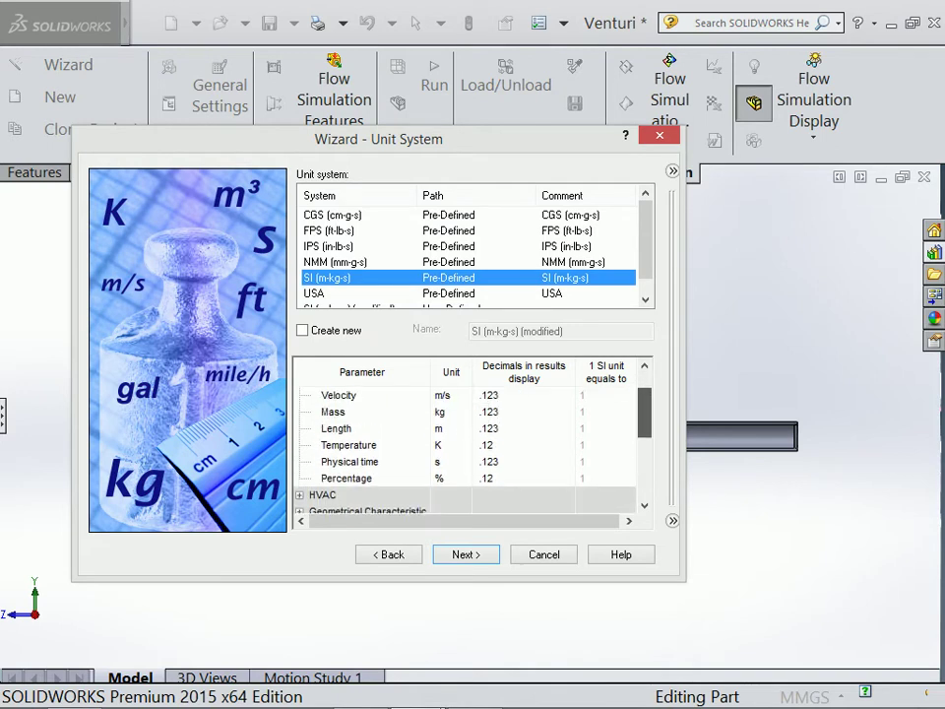
scroll(463, 433, "up", 1)
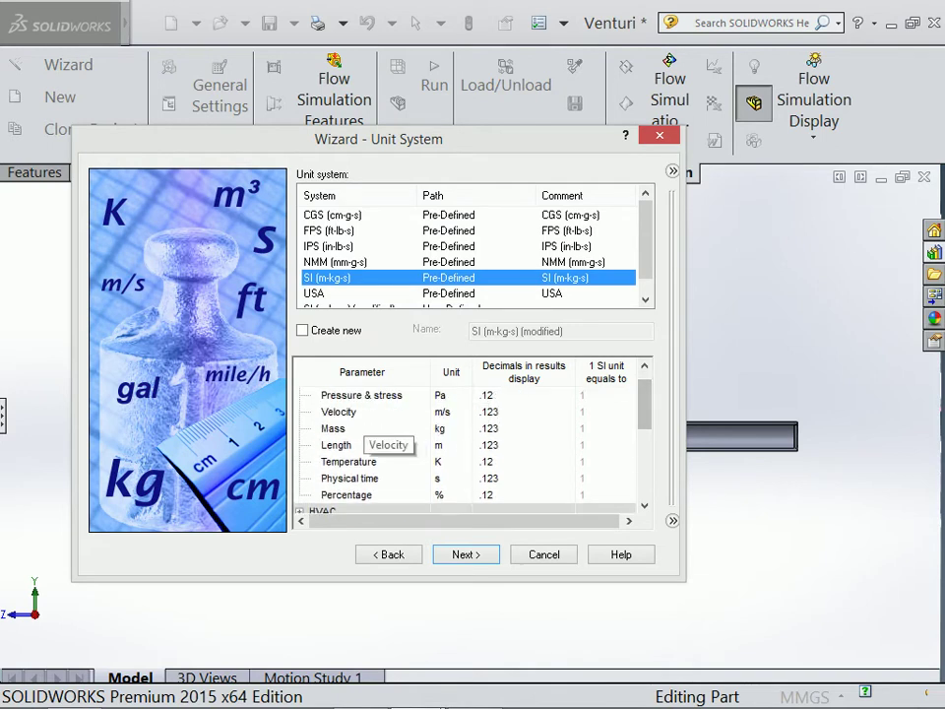
left_click(443, 394)
left_click(464, 395)
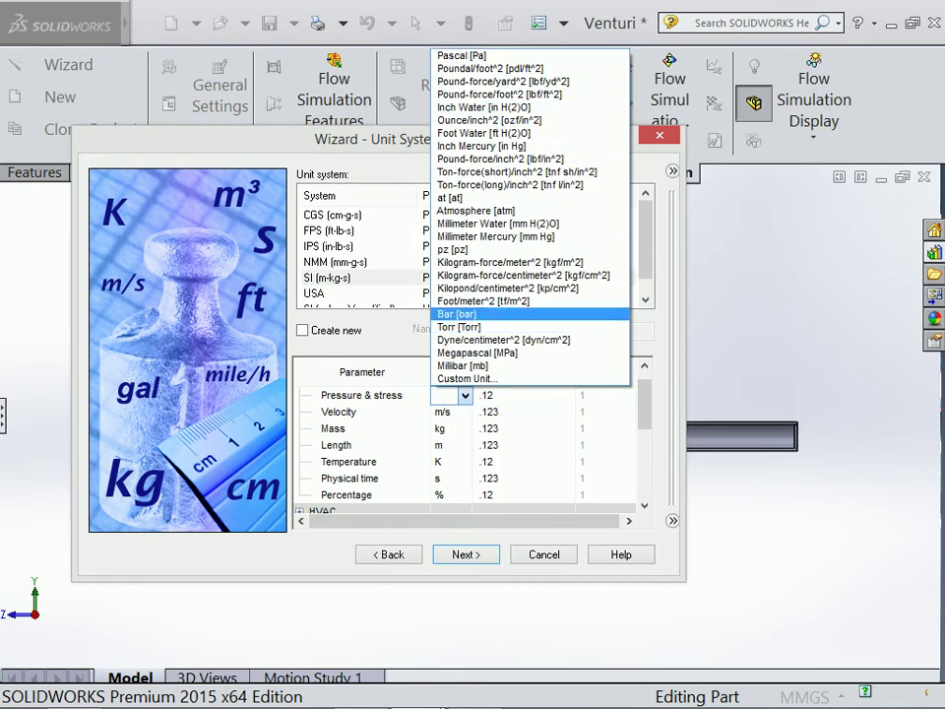
left_click(457, 313)
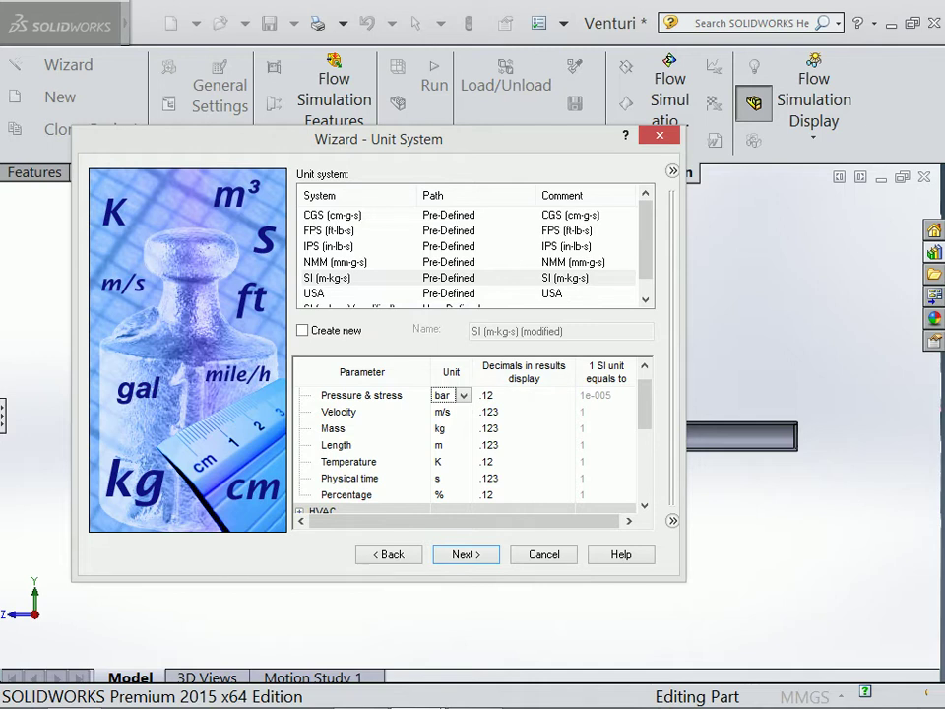
key("Return")
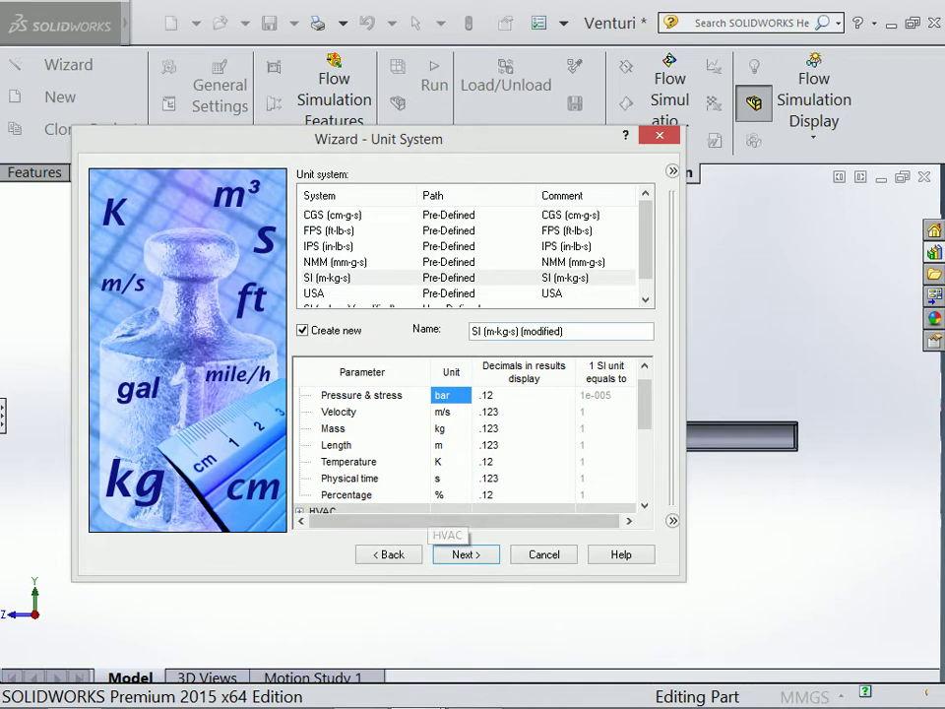
left_click(302, 330)
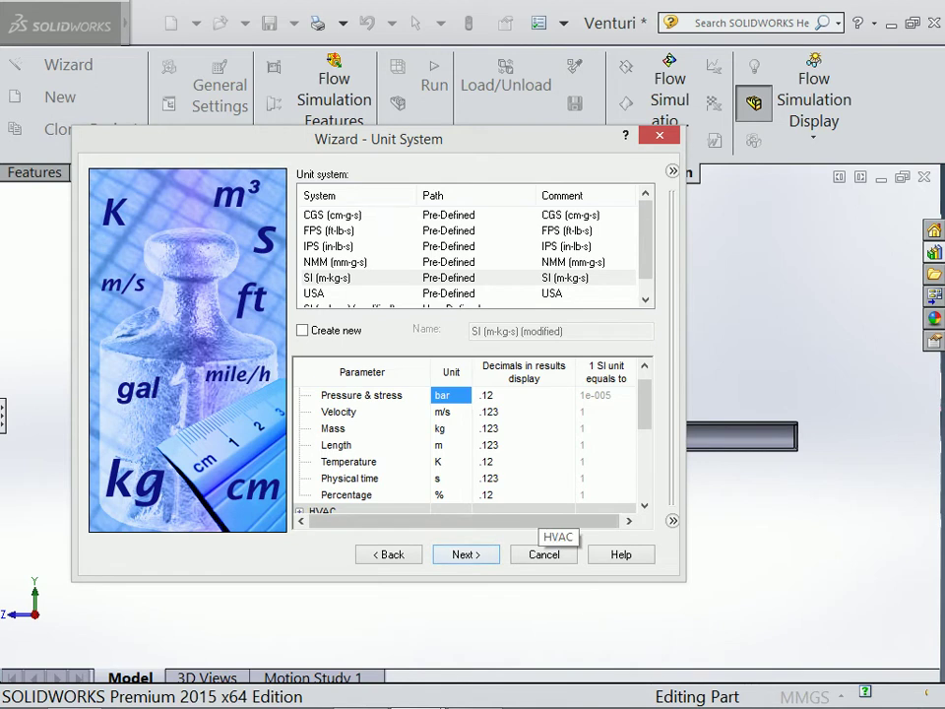
left_click(466, 555)
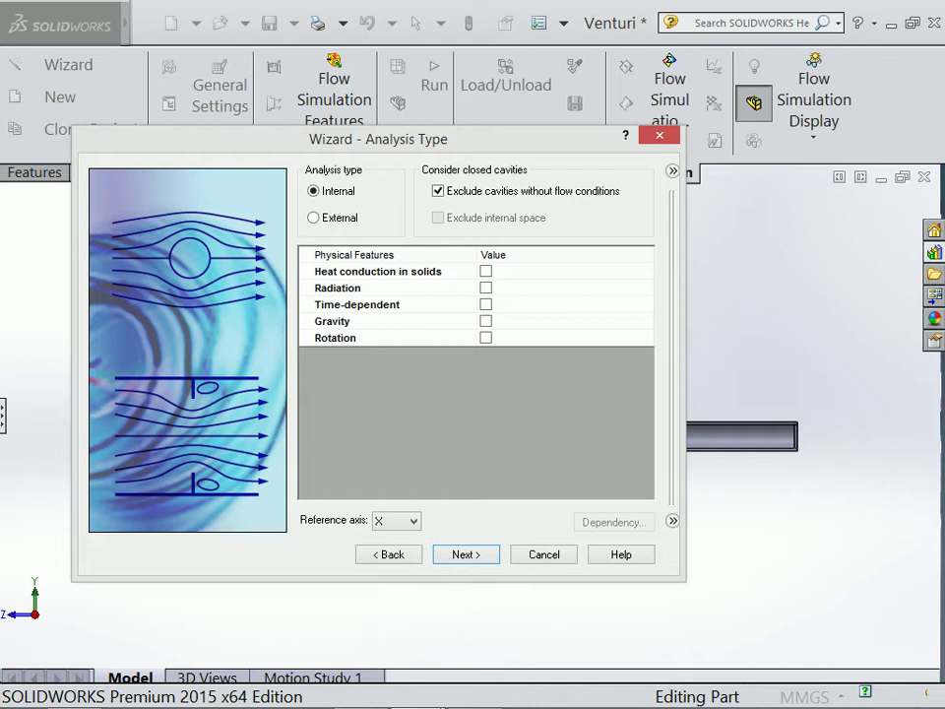
Step: Move the wizard aside to view the Venturi model, then tick Gravity under Physical Features
mouse_move(378, 139)
left_mouse_down()
mouse_move(41, 68)
mouse_move(43, 102)
left_mouse_up()
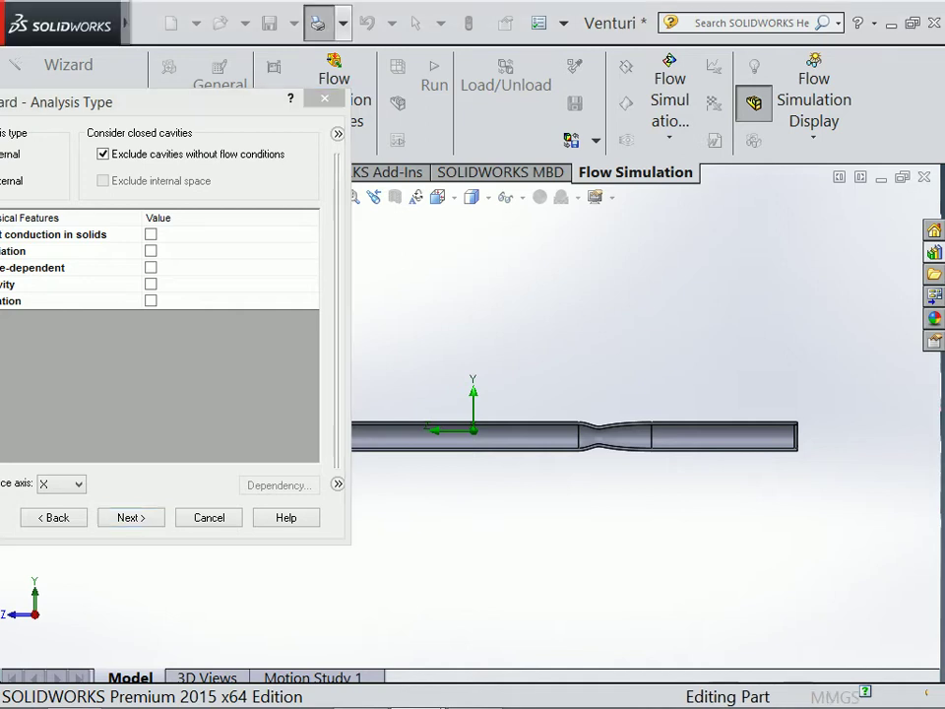
left_click_drag(148, 102, 497, 49)
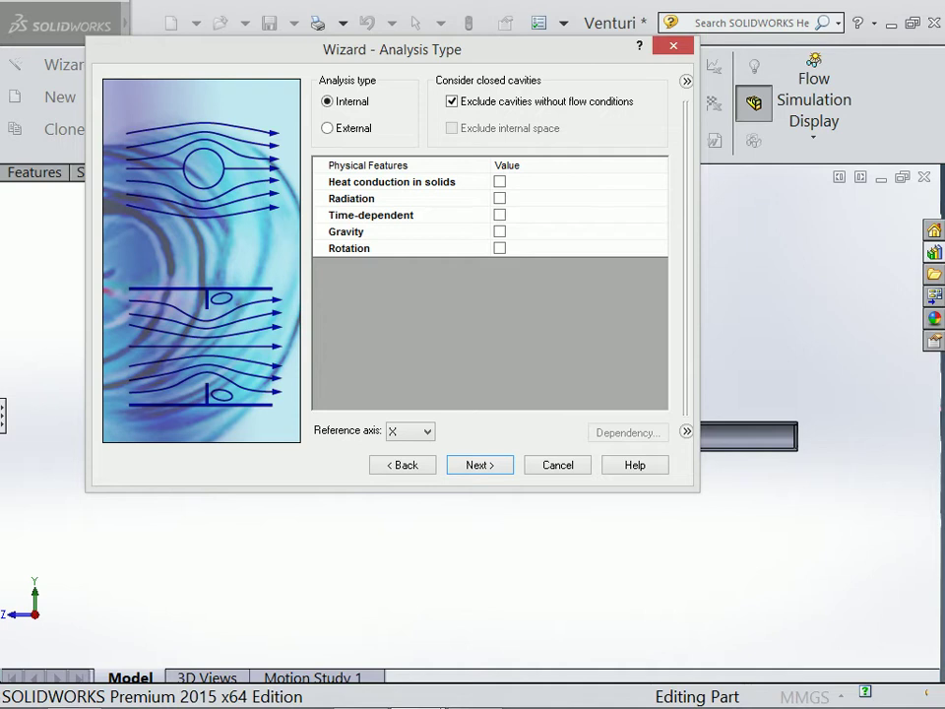
left_click(499, 231)
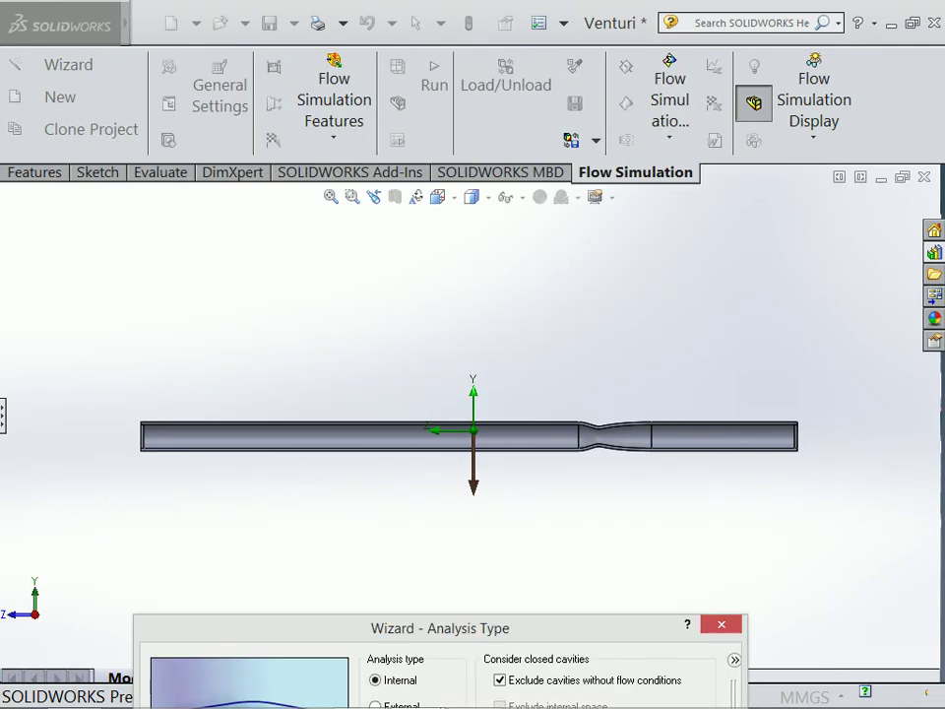
Step: Zoom in to inspect the pipe and toggle the Gravity option on the Analysis Type page
scroll(474, 492, "down", 5)
scroll(474, 493, "down", 2)
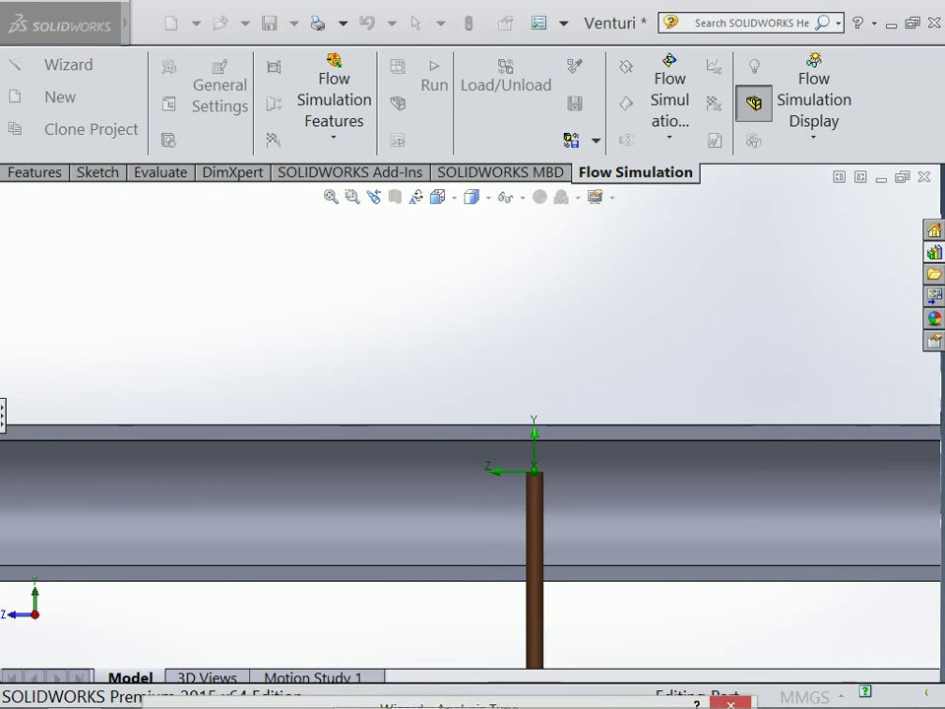
scroll(470, 418, "up", 3)
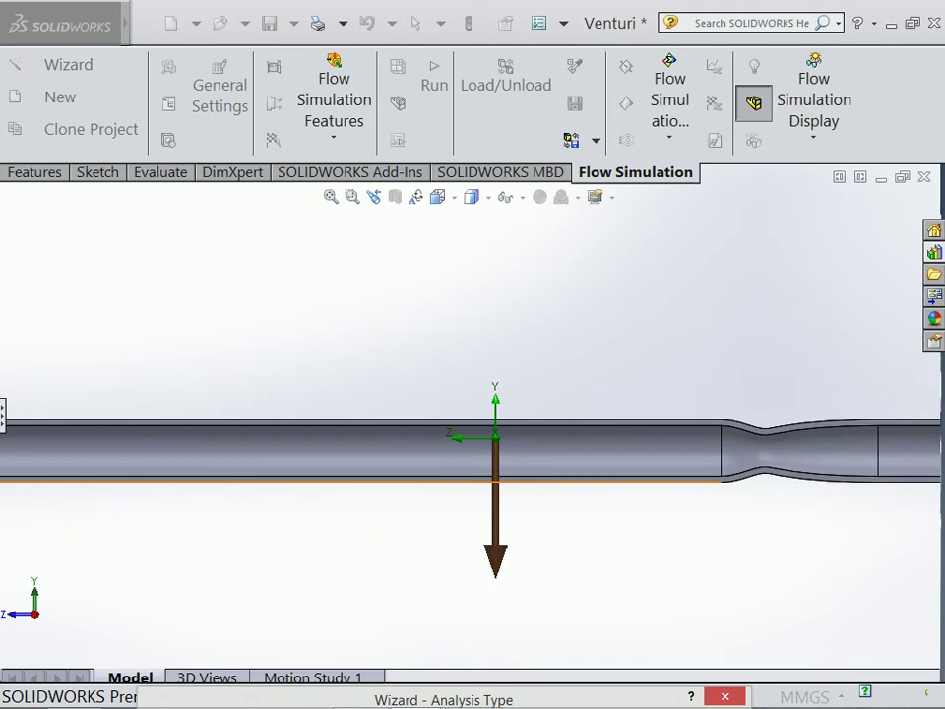
left_click(500, 173)
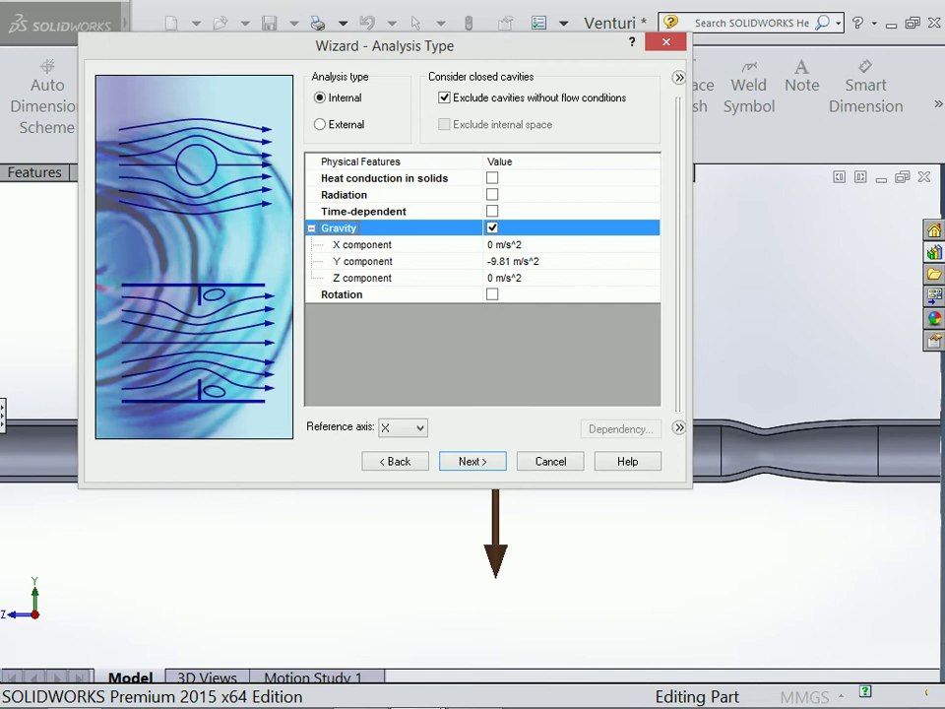
Step: Switch gravity off and advance the wizard to the Default Fluid page
left_click(492, 228)
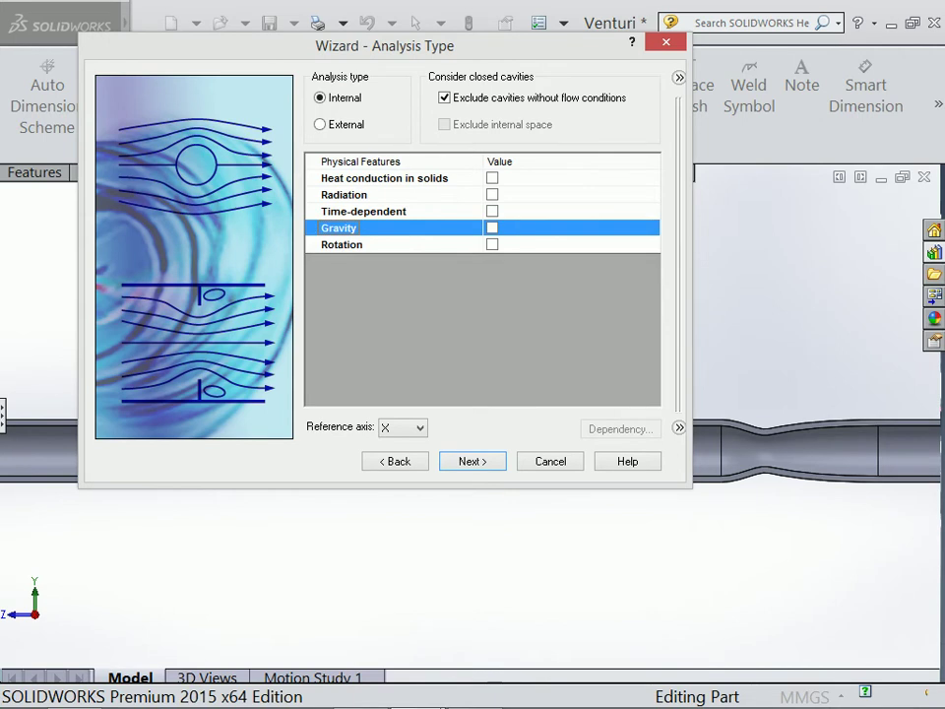
key("Return")
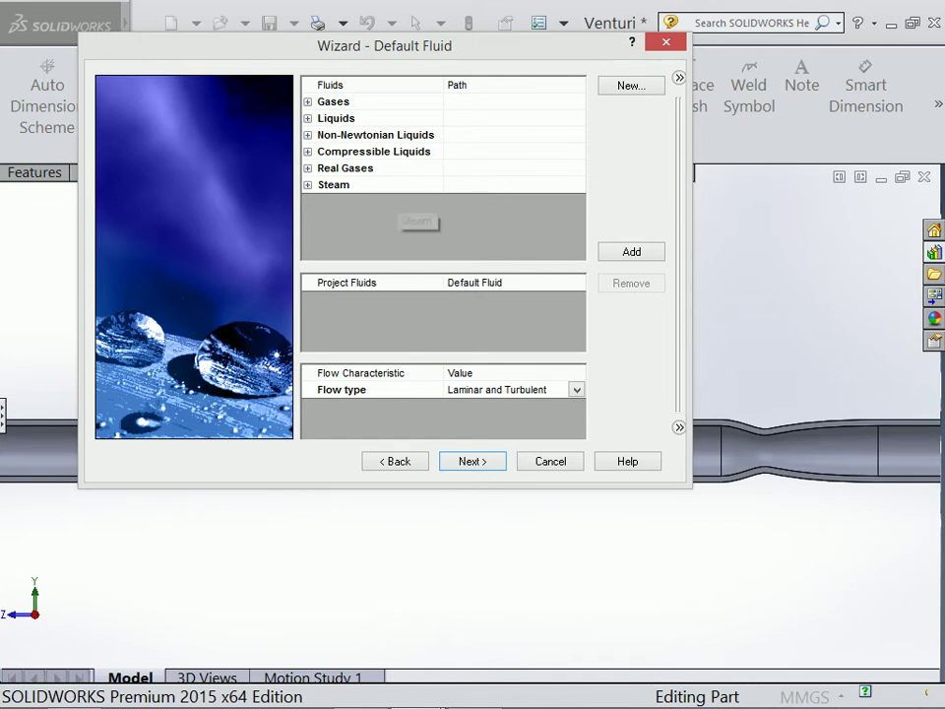
Step: Add Water from the Liquids list to Project Fluids, then open the Engineering Database via New
double_click(333, 101)
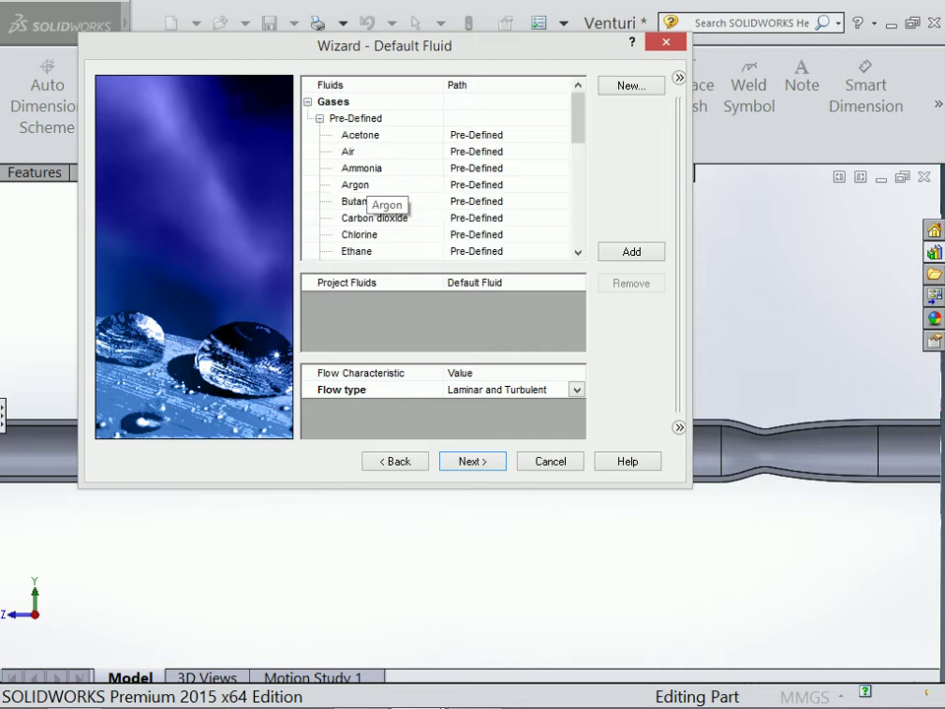
scroll(374, 177, "down", 1)
scroll(340, 108, "up", 1)
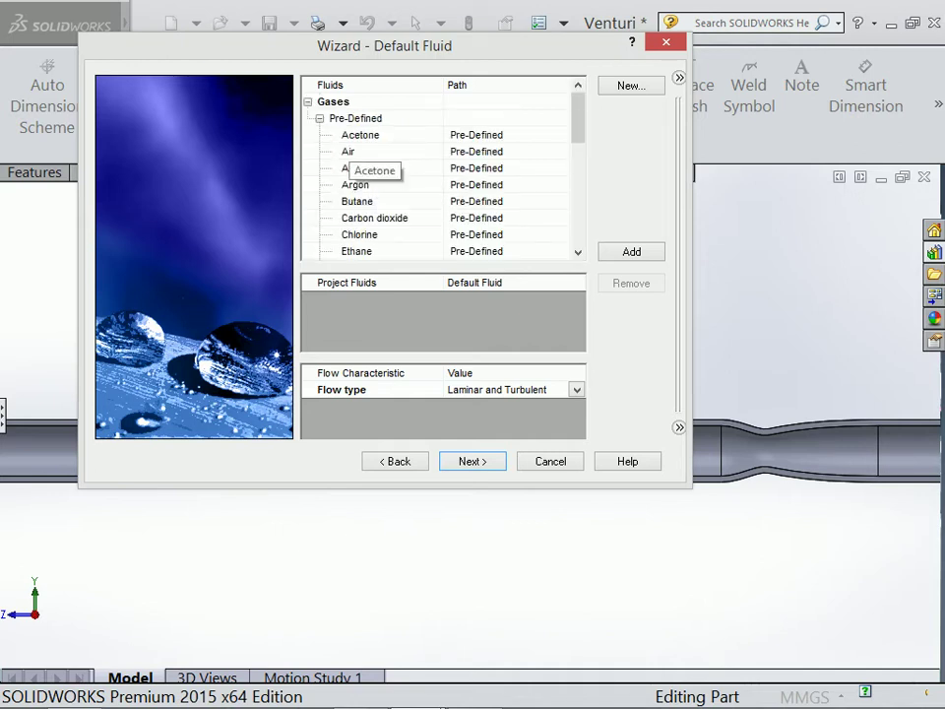
double_click(340, 102)
double_click(352, 118)
scroll(353, 119, "down", 1)
scroll(355, 187, "down", 4)
left_click(355, 184)
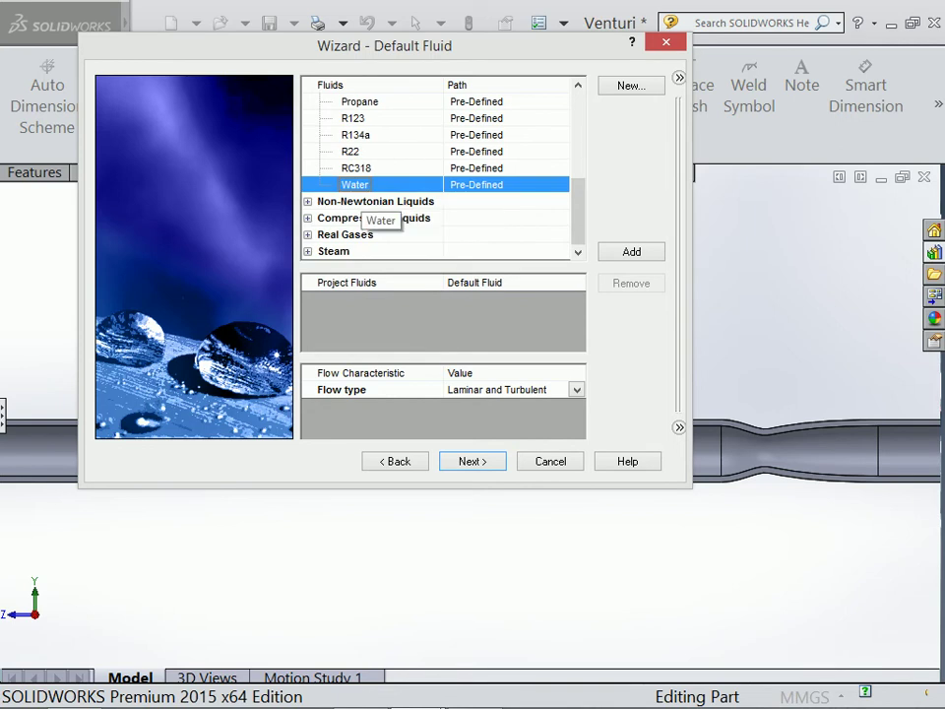
double_click(355, 185)
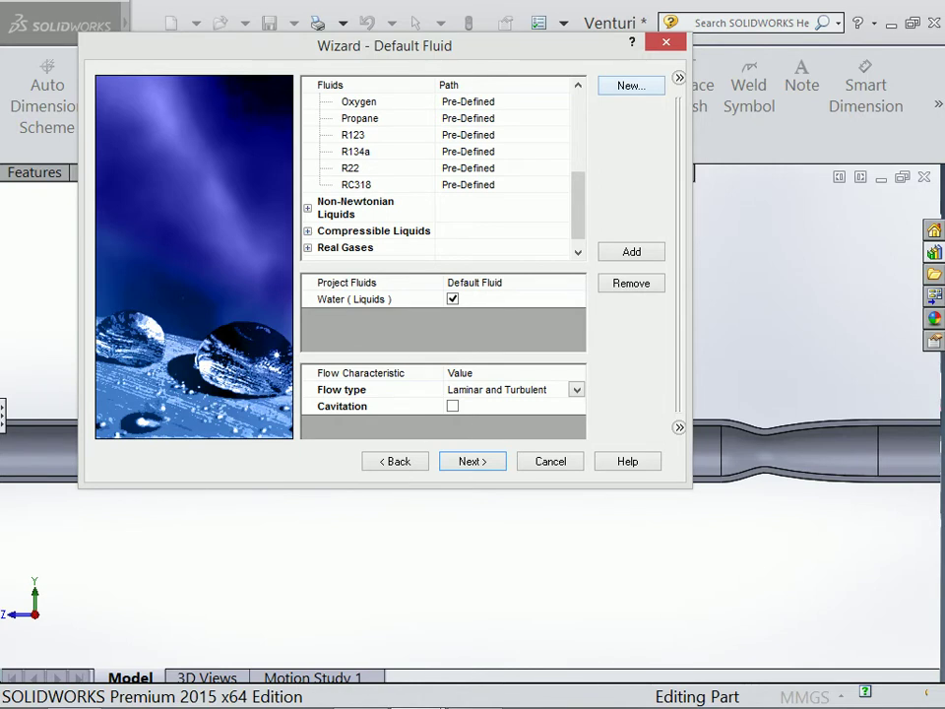
left_click(631, 85)
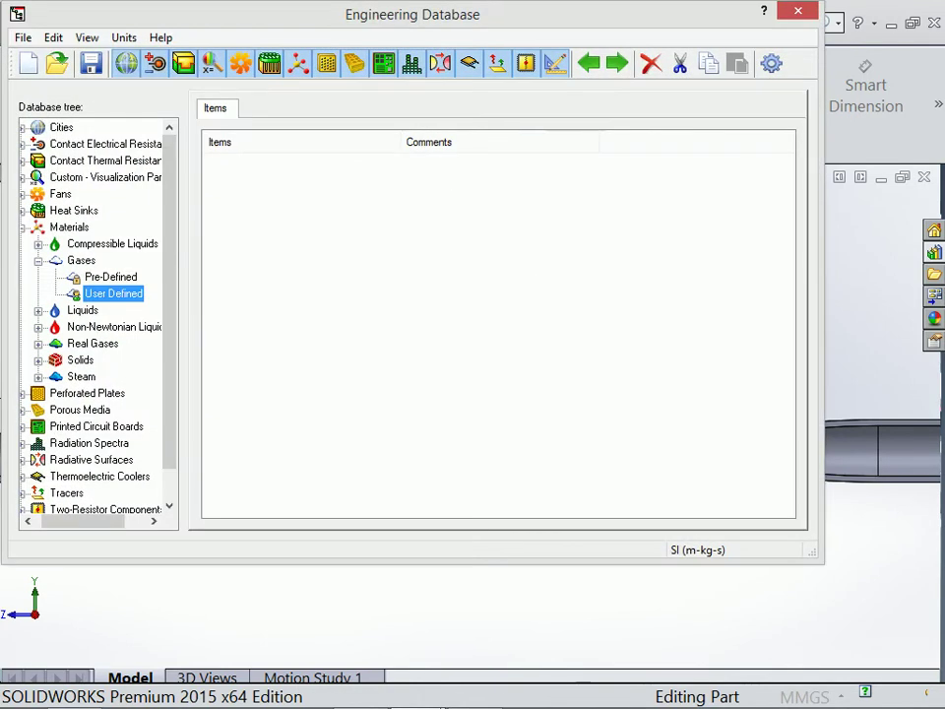
Step: Browse the database Gases, then expand Liquids and select its User Defined folder
left_click(38, 260)
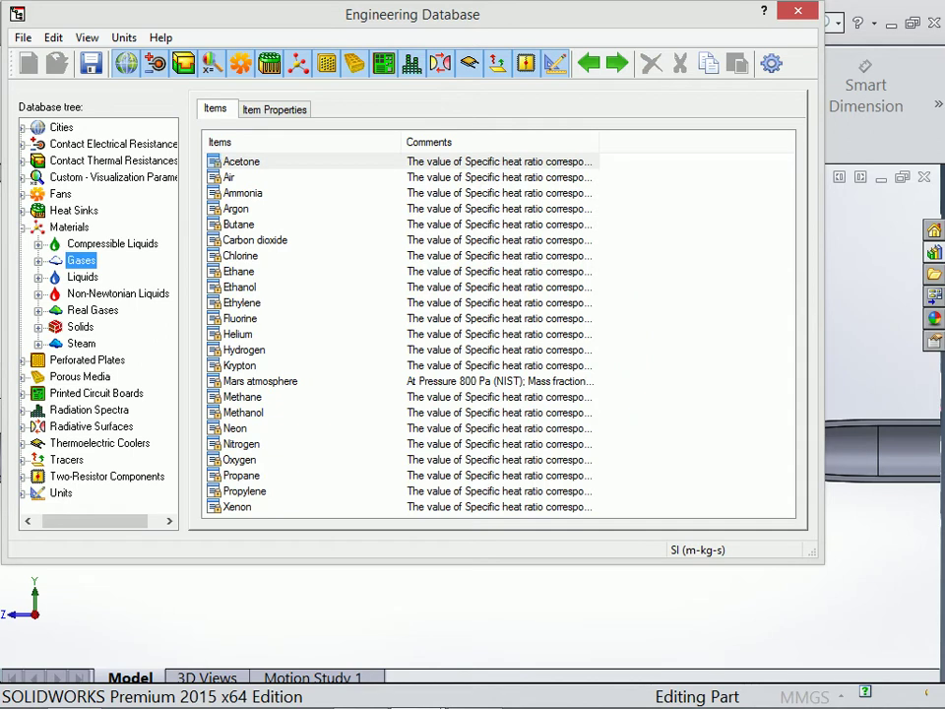
left_click(82, 276)
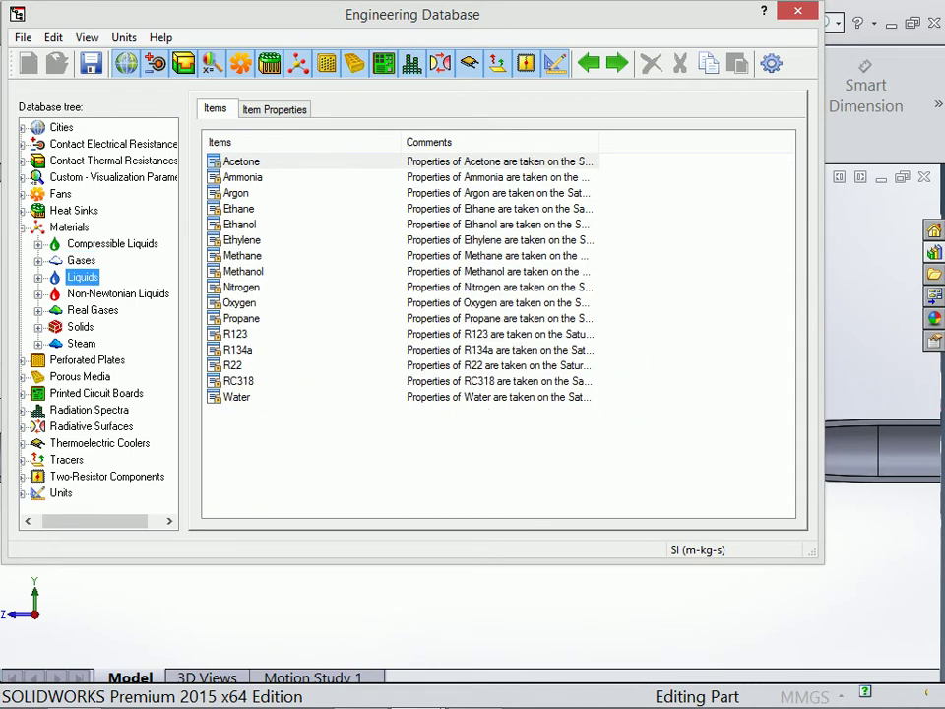
key("Right")
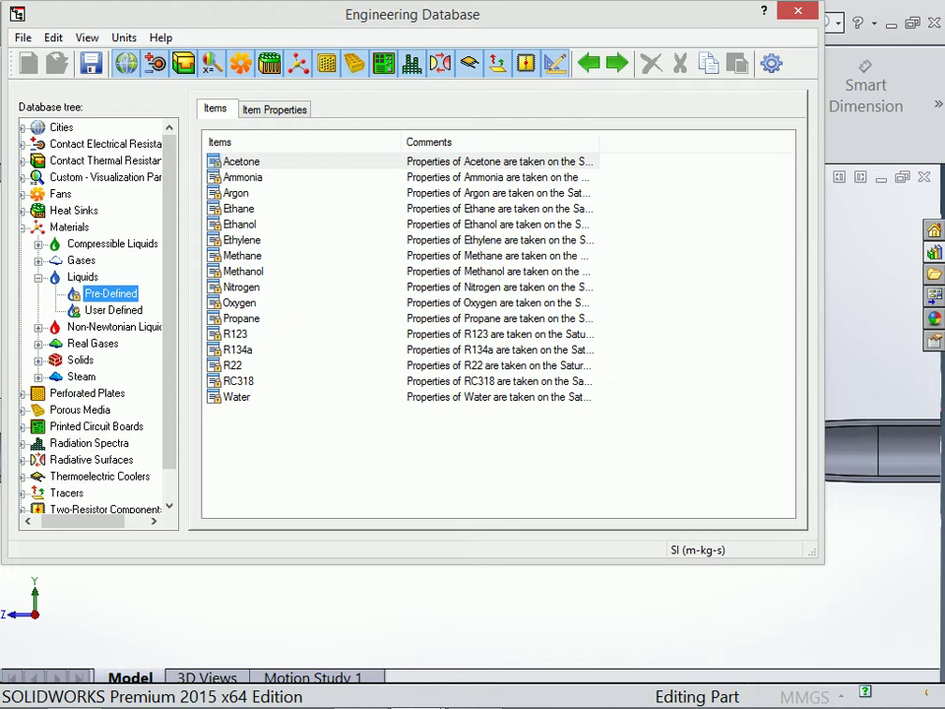
left_click(112, 310)
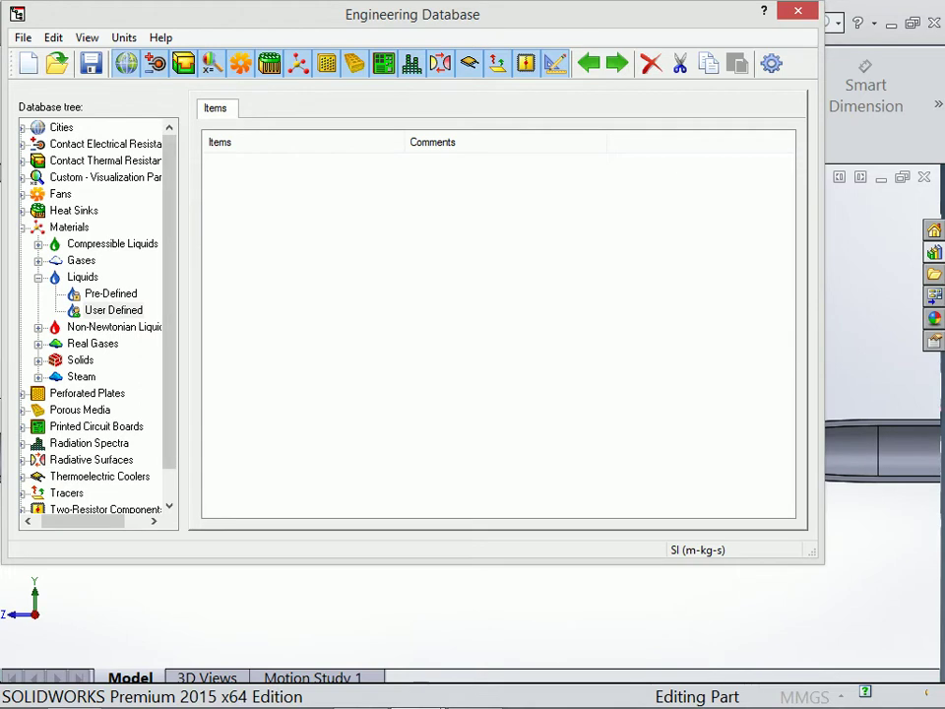
Step: Create a New Liquid and show its Dynamic viscosity temperature table
right_click(296, 171)
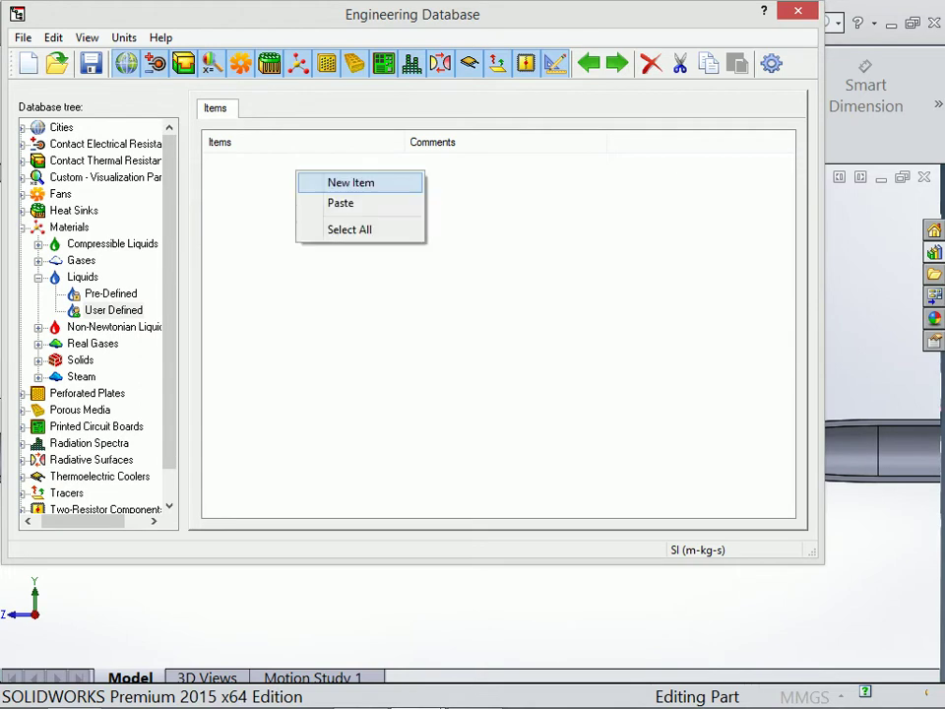
left_click(350, 182)
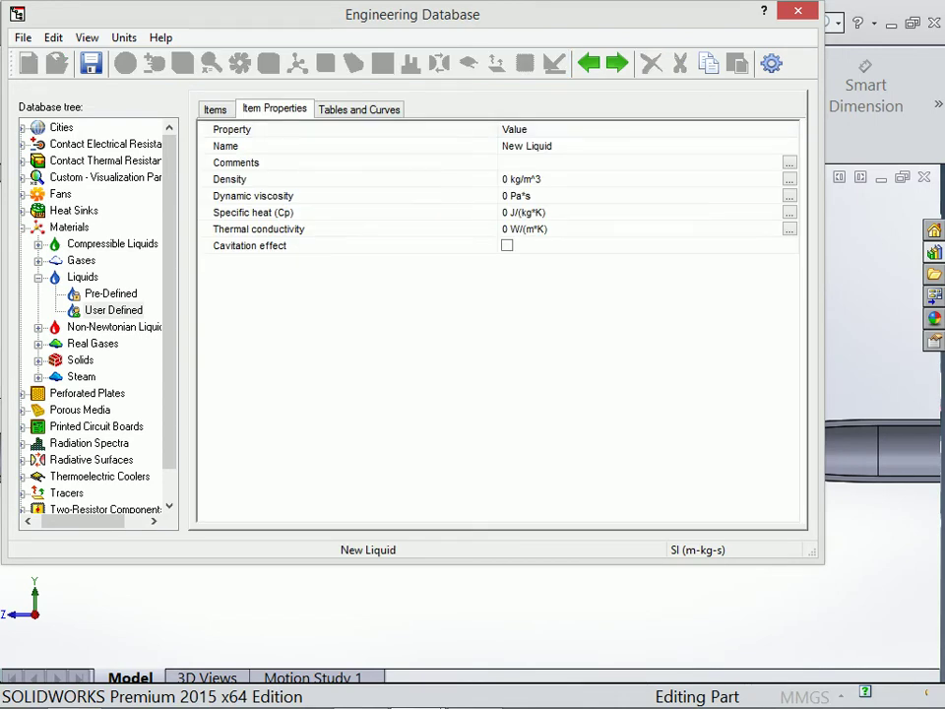
left_click(253, 196)
left_click(788, 196)
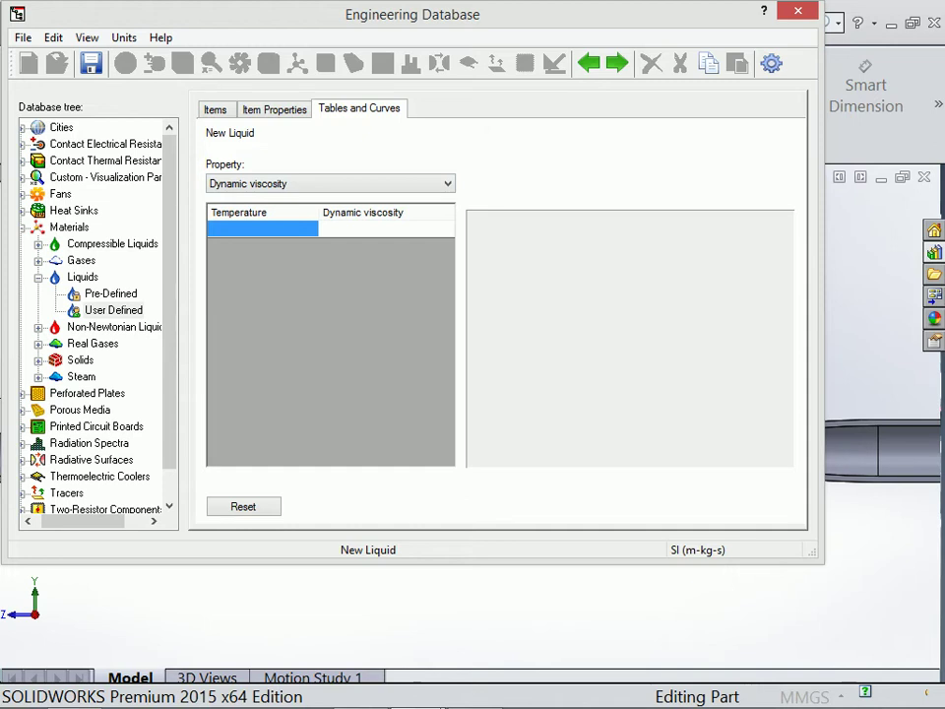
Step: Enter the first viscosity row as 110 K with 0.1 Pa*s
left_click(262, 228)
type("60")
key("Return")
type("110")
key("Return")
left_click(386, 229)
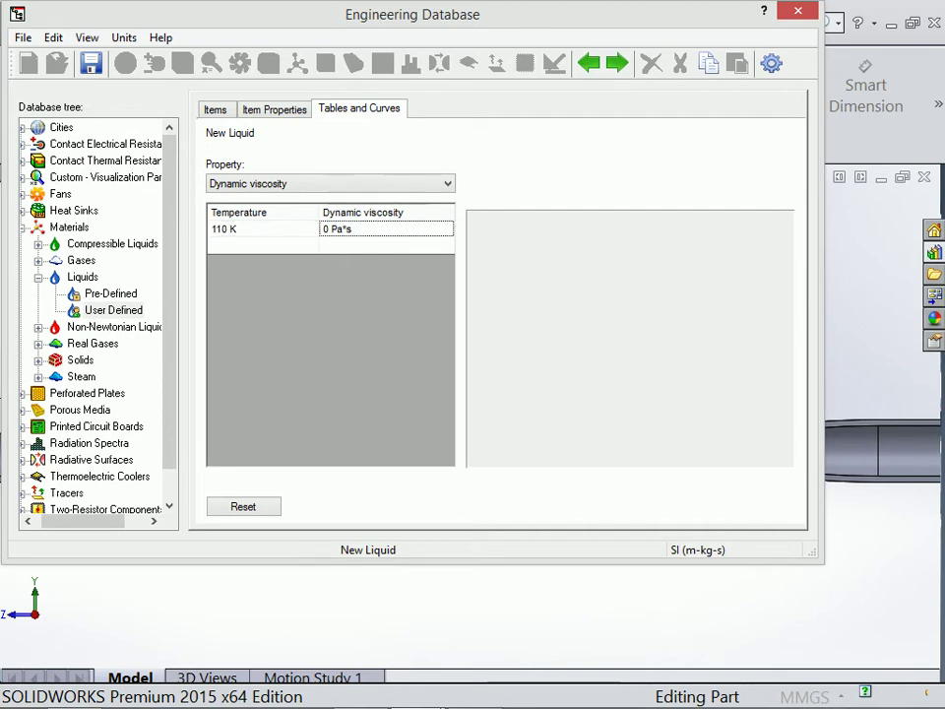
type("0.1")
key("Return")
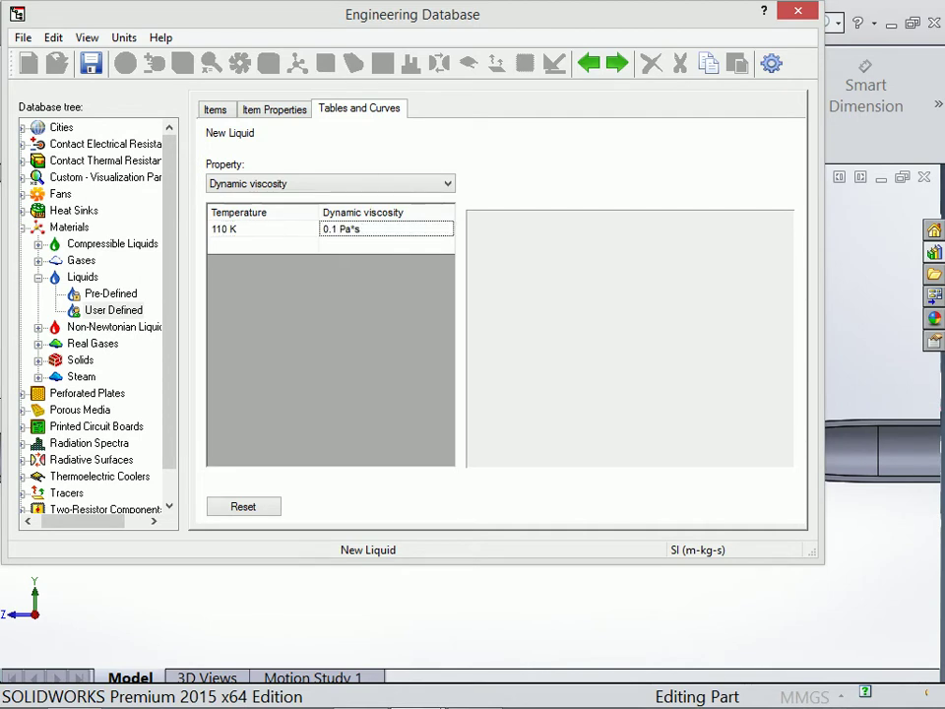
Step: Add a 20 K row with 0.5 Pa*s, dismiss the value warning, and close the database
left_click(262, 245)
type("2")
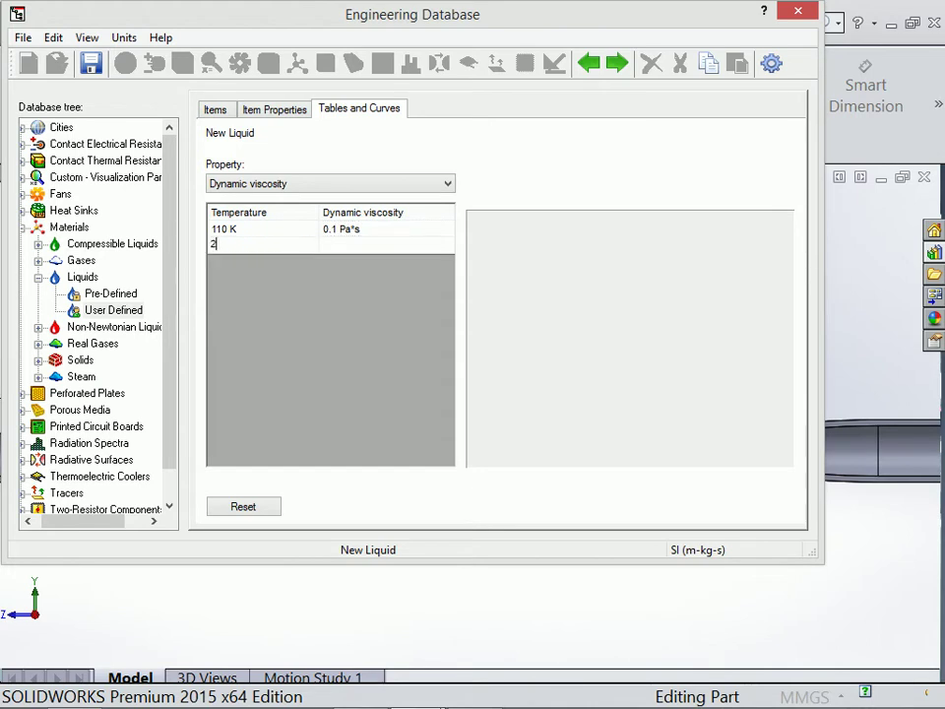
type("0")
key("Return")
left_click(386, 245)
type("0.5")
key("Return")
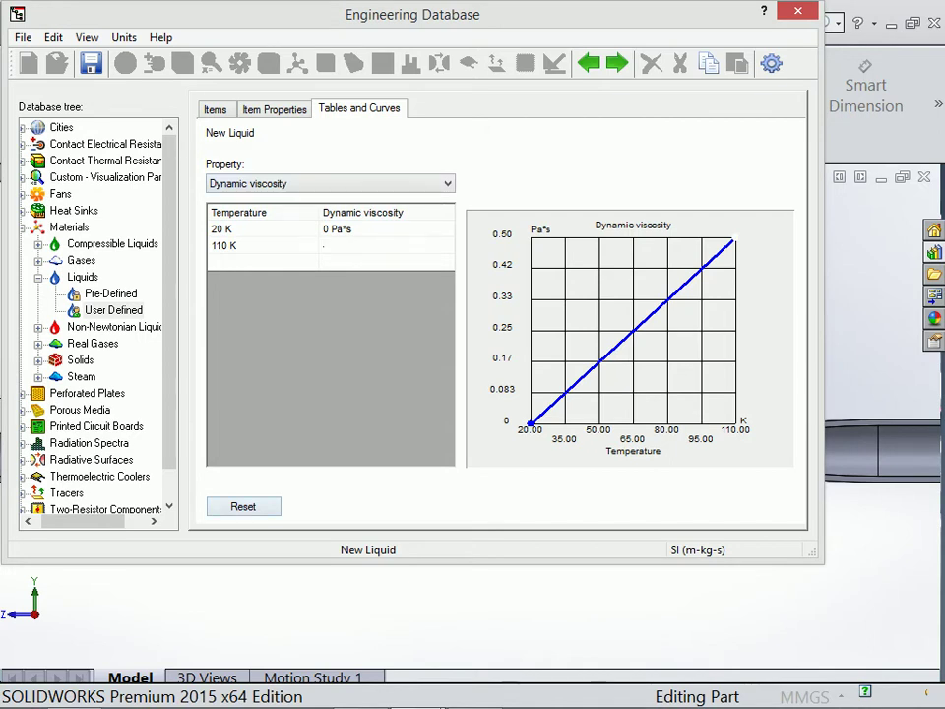
key("Return")
key("Return")
key("Return")
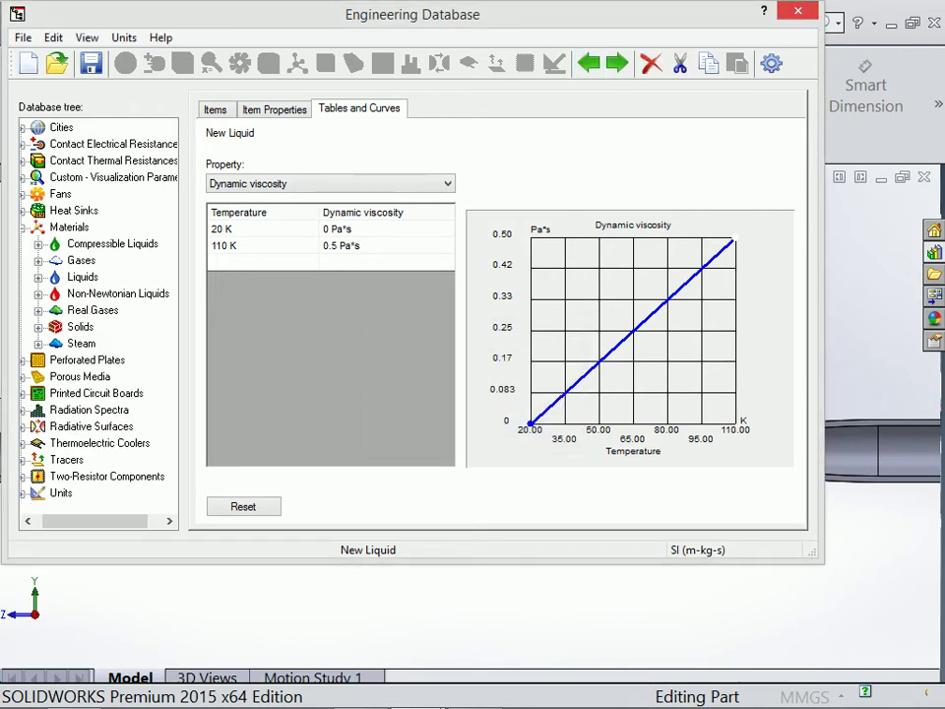
left_click(798, 11)
Step: Discard the database changes, reposition the Default Fluid wizard, and open the Flow type choices
left_click(495, 431)
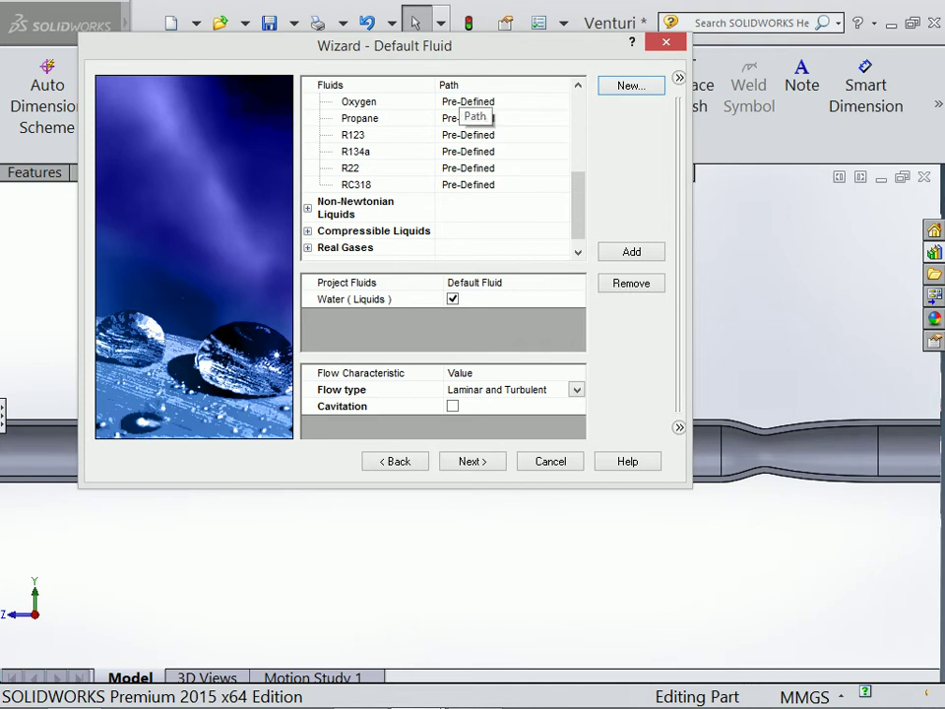
left_click_drag(384, 45, 448, 94)
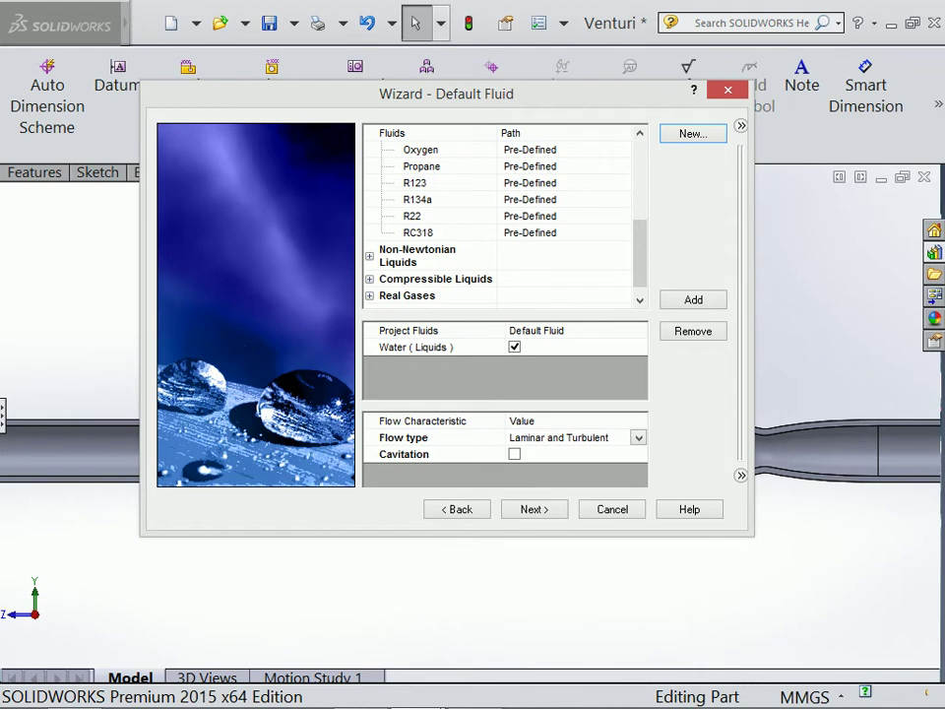
left_click(571, 438)
left_click(639, 437)
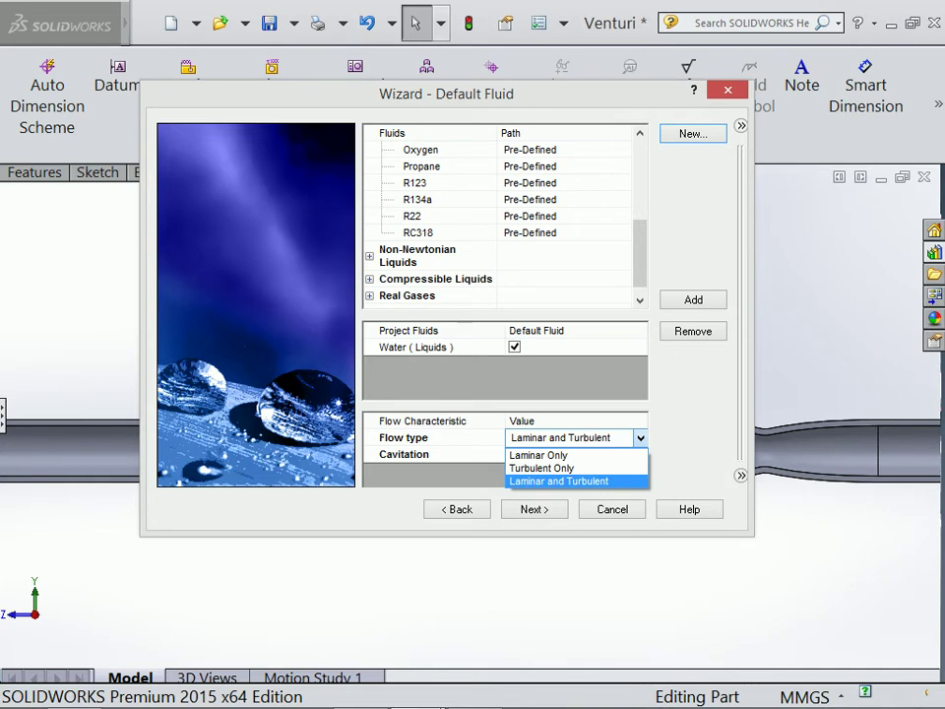
Step: Briefly open Start and Calculator, then minimise all windows with Win+D
left_click(7, 701)
key("super")
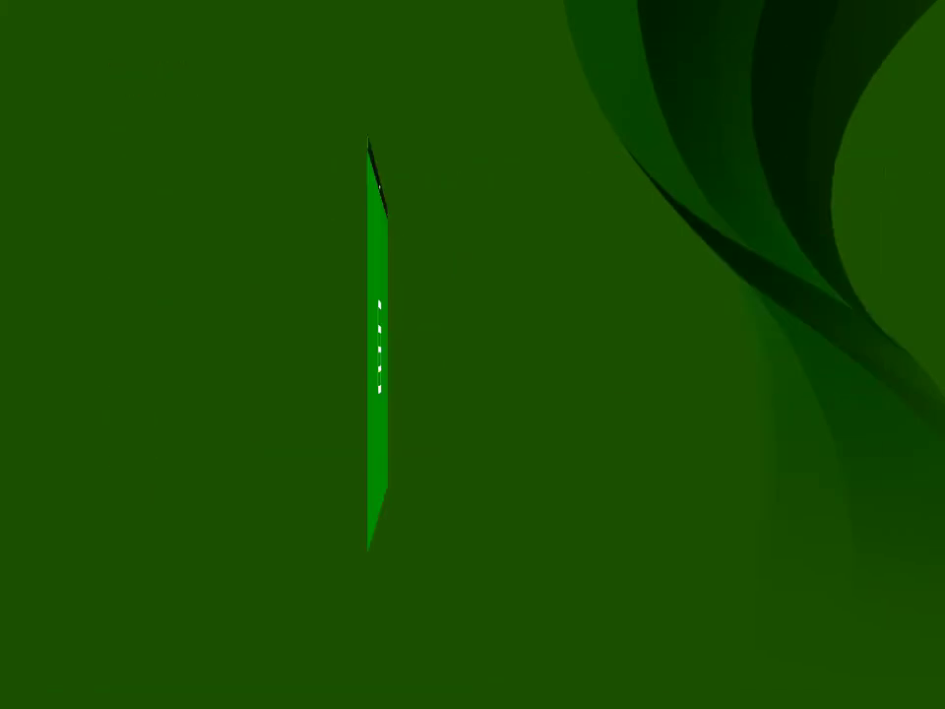
left_click(525, 690)
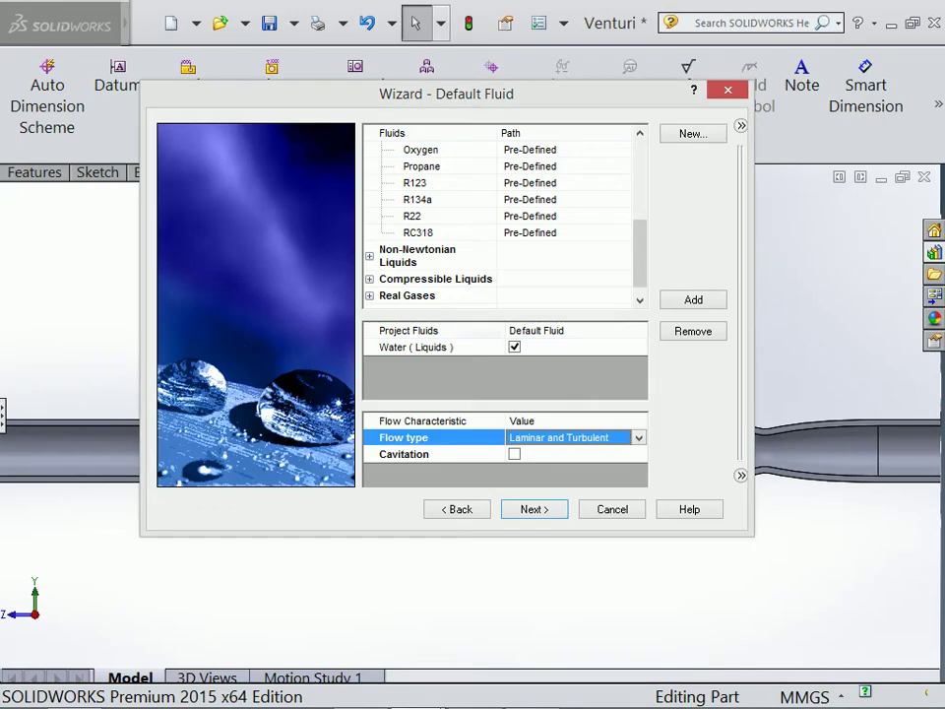
key("super+d")
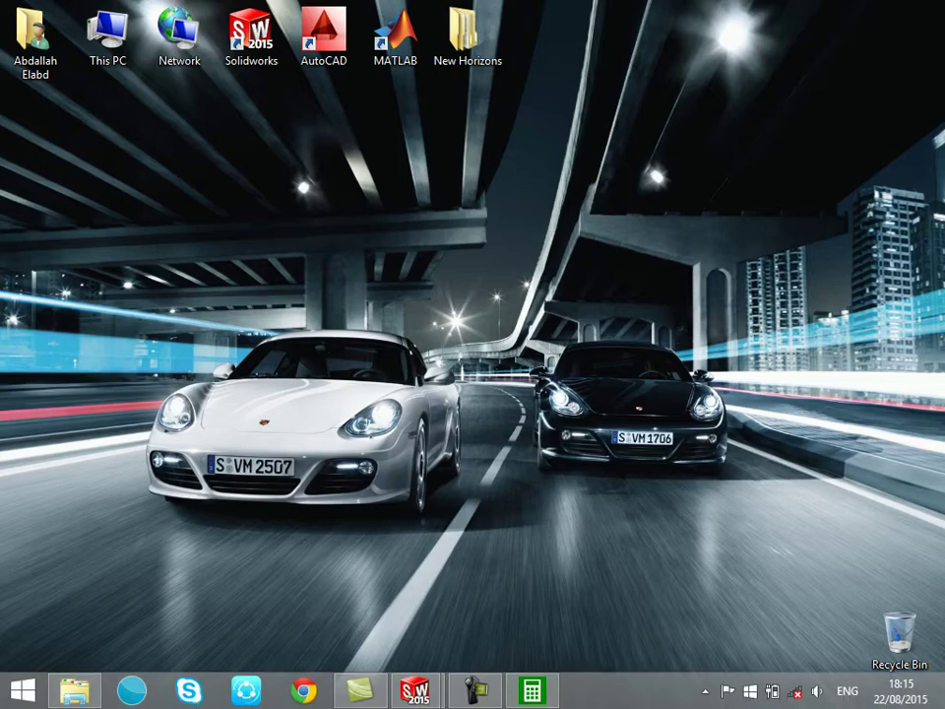
Step: Bring up the Camtasia Recorder panel, check its Capture menu, and return to the Venturi window
key("alt+Tab")
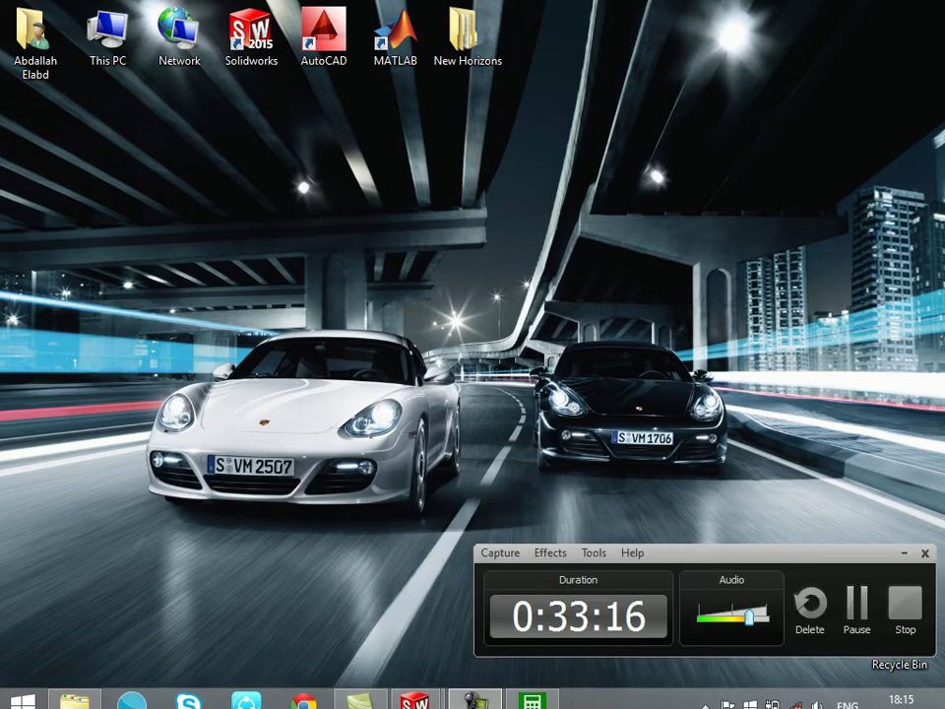
left_click(500, 552)
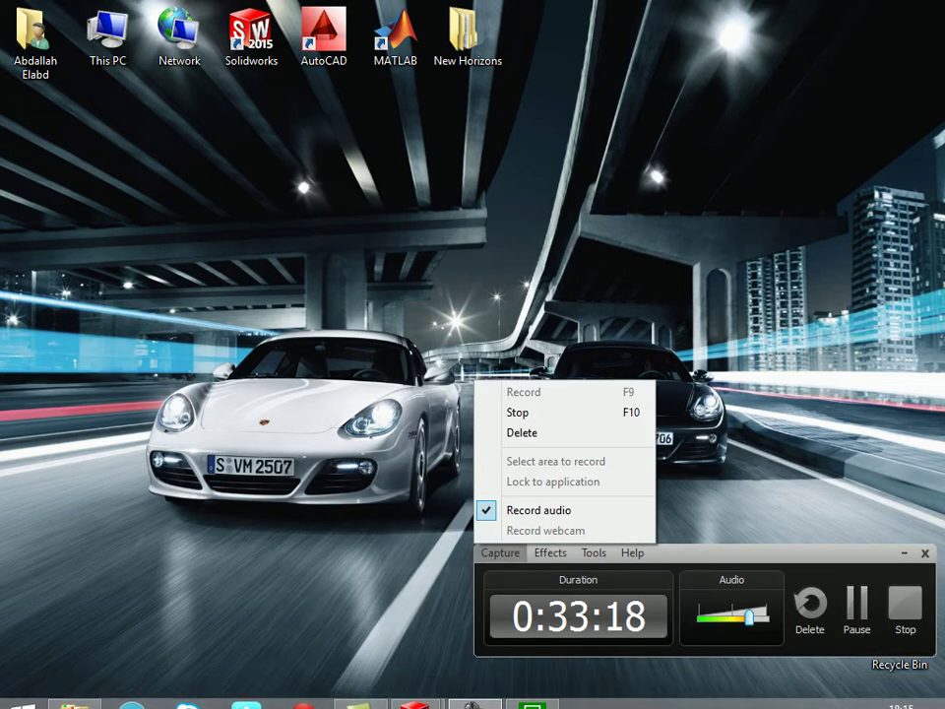
key("Escape")
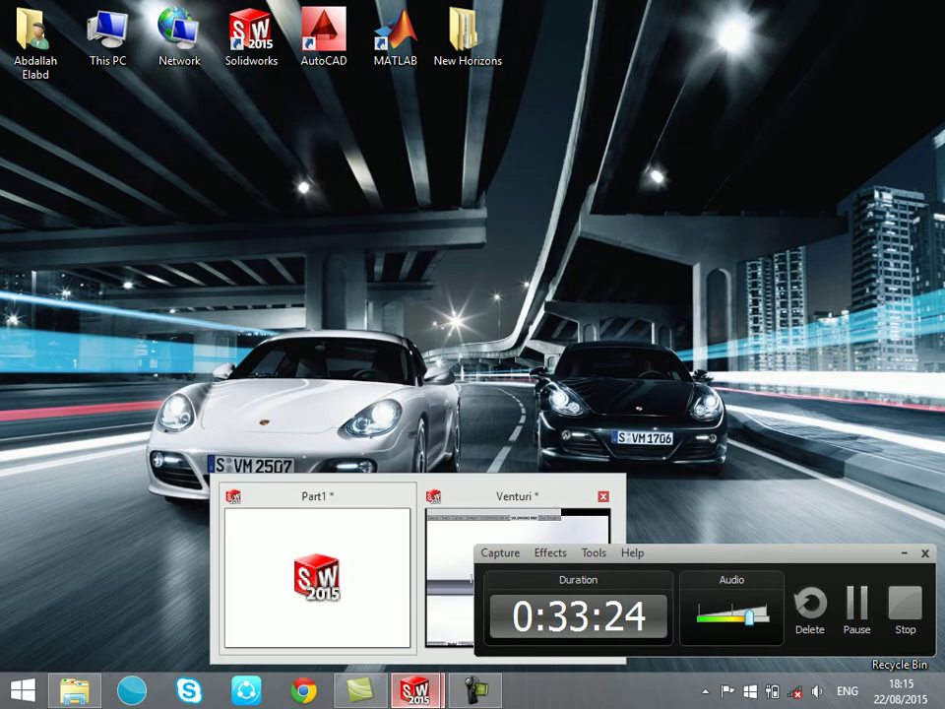
left_click(518, 576)
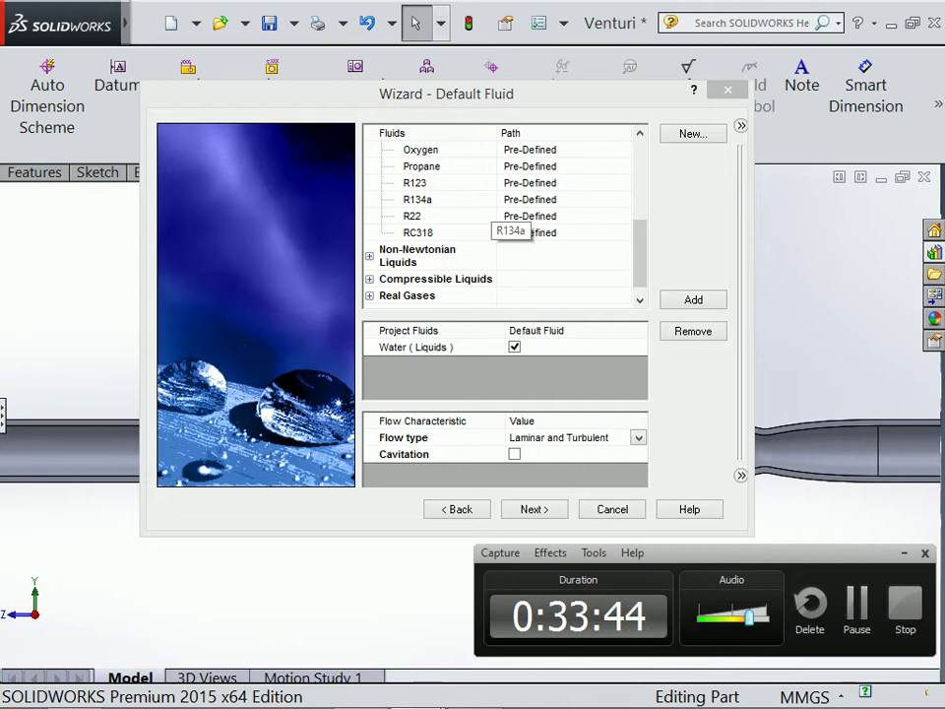
Step: Open the Flow type dropdown on the Default Fluid wizard page
left_click(638, 437)
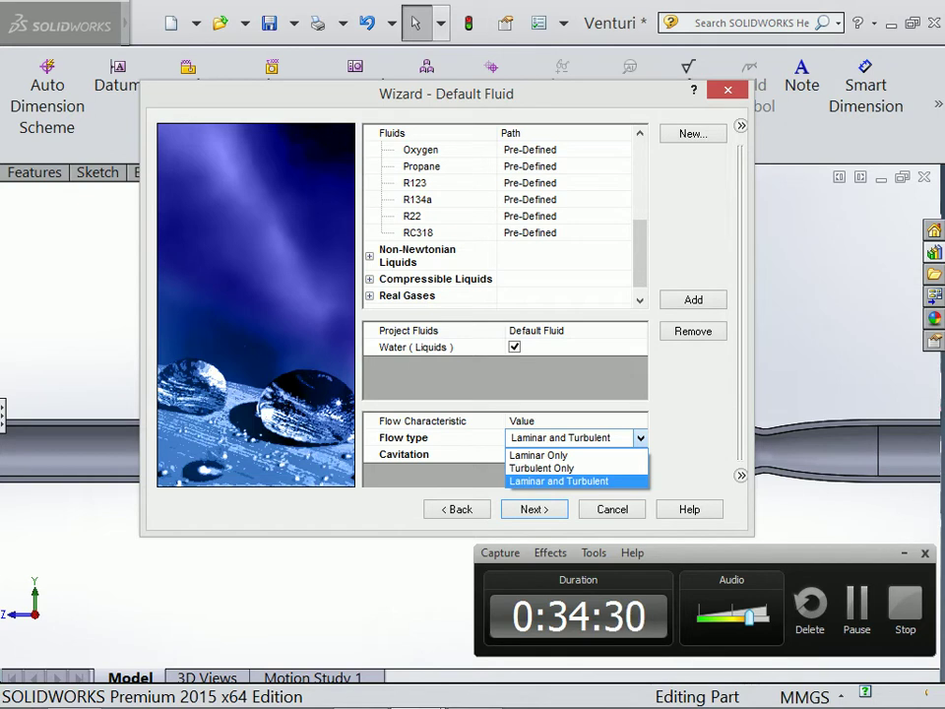
Step: Set the flow type to Turbulent Only and advance to the Wall Conditions page
key("Up")
key("Return")
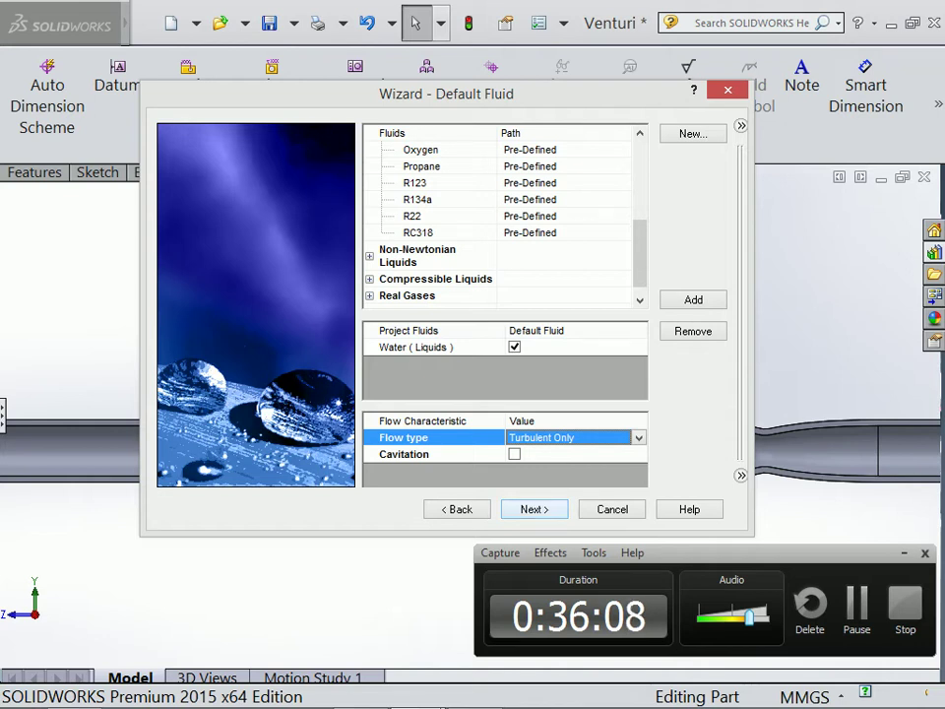
key("Return")
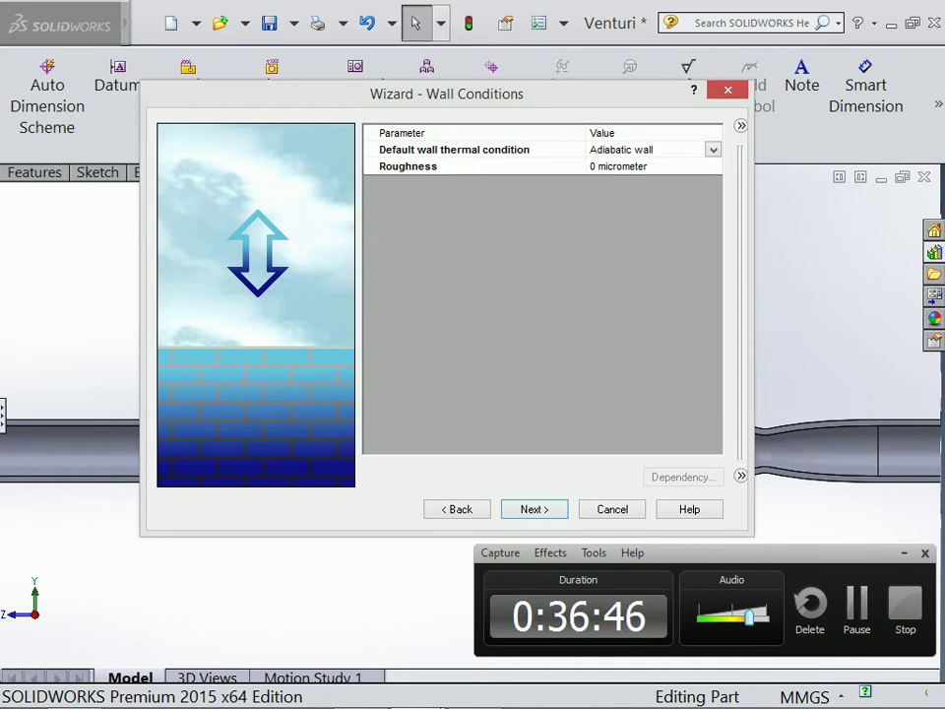
Step: Enter 15 micrometers as the wall roughness, keeping the adiabatic walls
left_click(620, 165)
type("15")
key("Return")
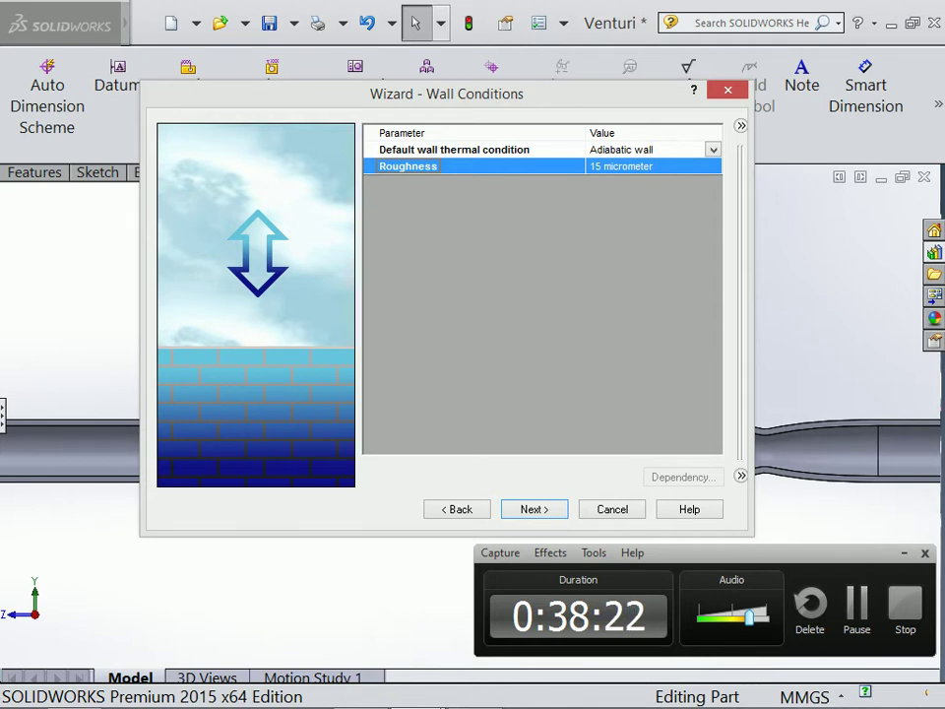
Step: Advance to Initial Conditions, keeping 1.01325 bar, 293.2 K and zero velocities
key("Return")
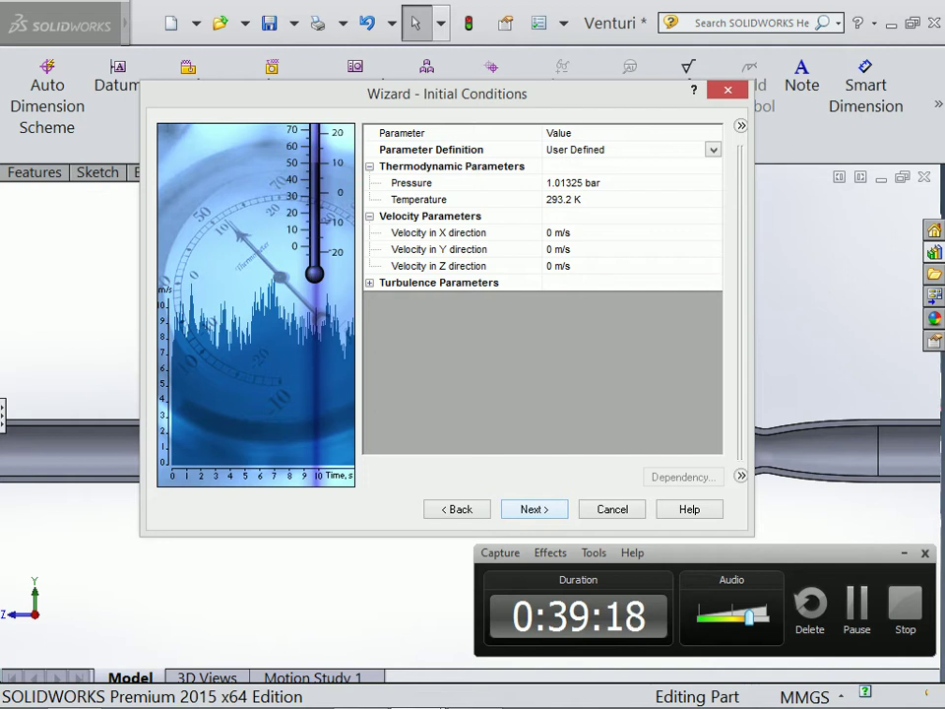
Step: Review the turbulence parameters, keep result resolution level 3, and finish the wizard
left_click(369, 283)
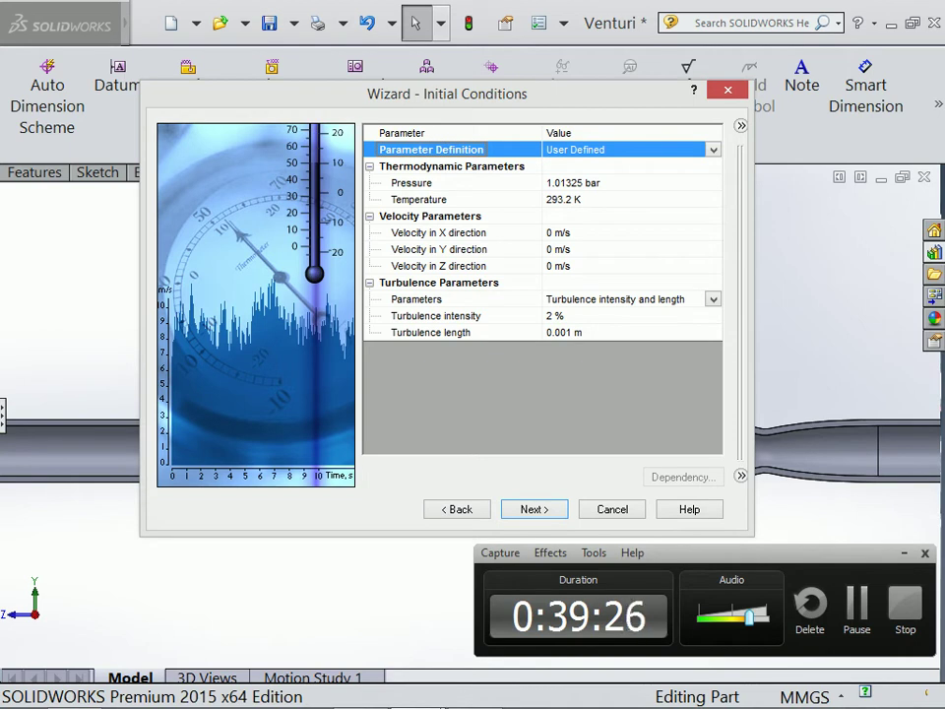
key("Return")
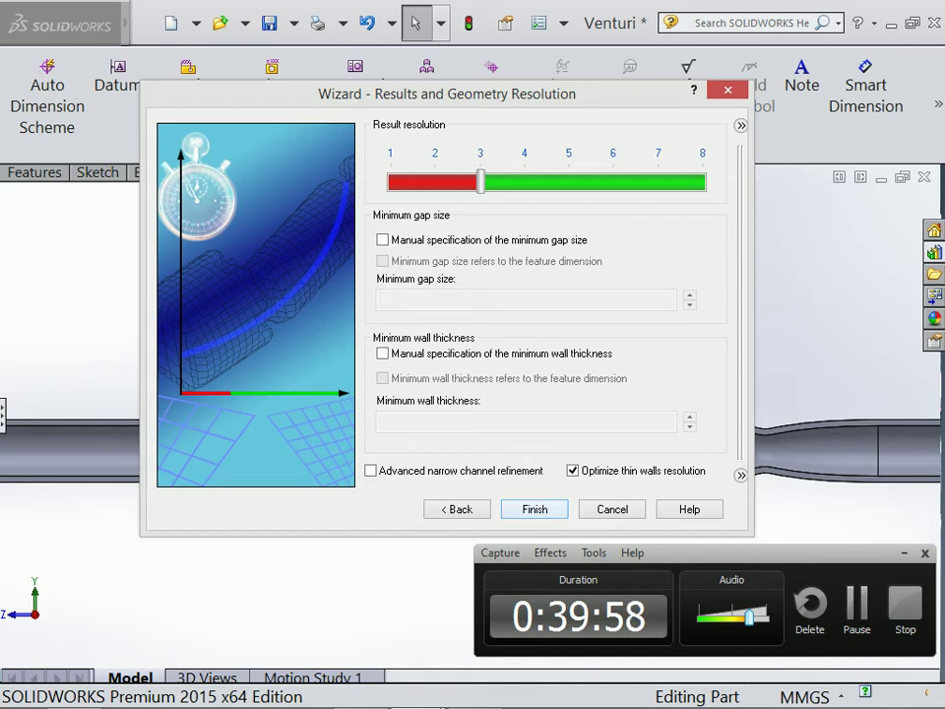
key("Return")
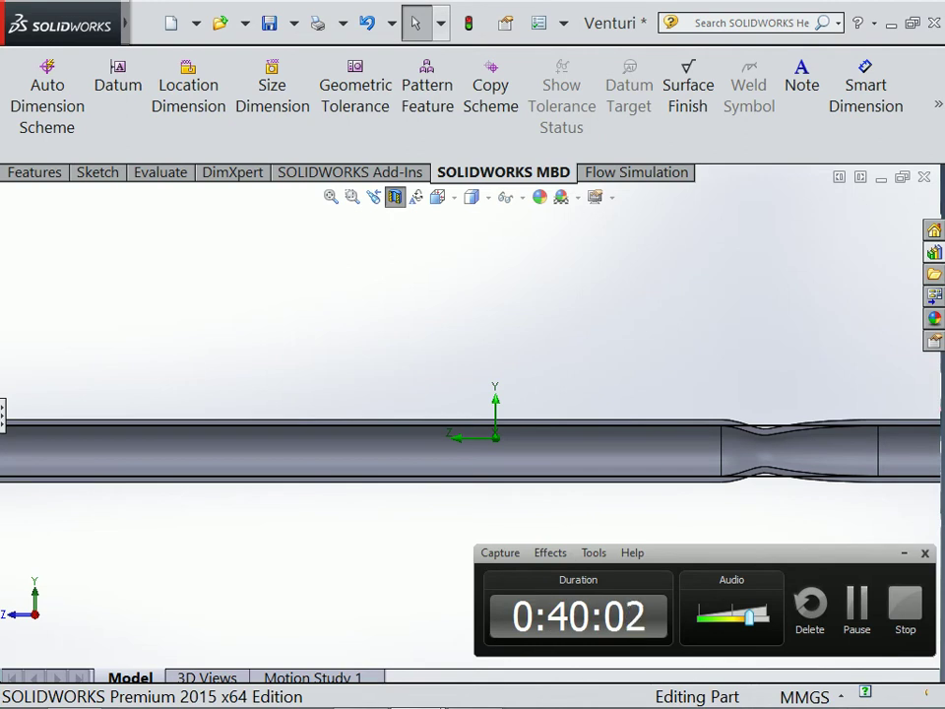
Step: Show the Flow Simulation analysis tree with the Venturi effect project's Input Data
scroll(433, 453, "up", 1)
scroll(433, 453, "up", 2)
scroll(433, 453, "down", 1)
left_click(3, 413)
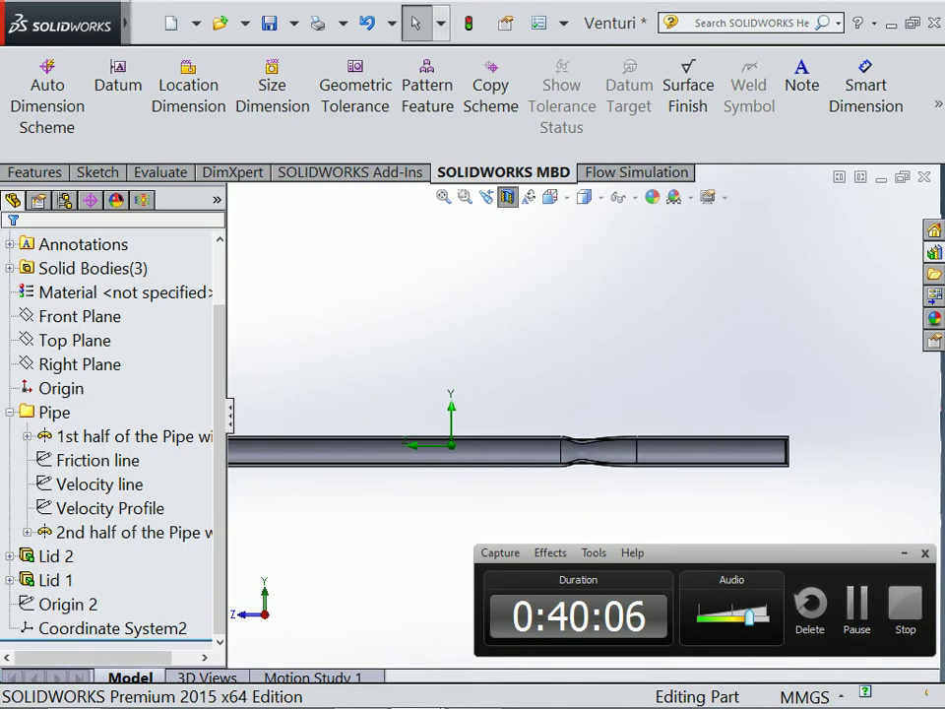
left_click(142, 200)
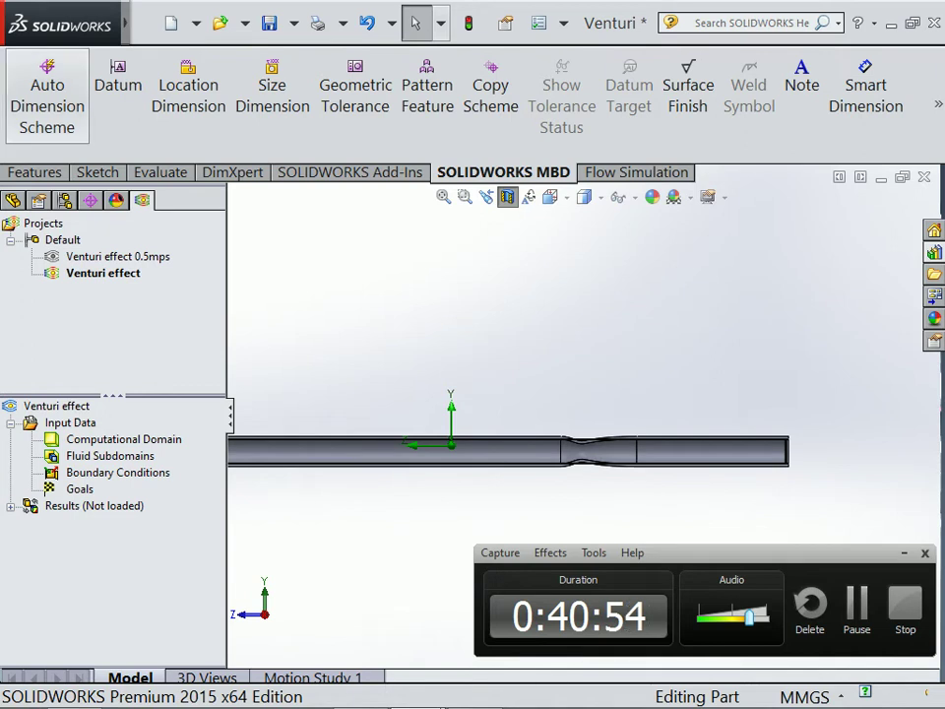
scroll(476, 460, "up", 3)
mouse_move(477, 461)
middle_mouse_down()
mouse_move(522, 423)
mouse_move(512, 433)
middle_mouse_up()
scroll(477, 463, "down", 3)
scroll(478, 462, "down", 3)
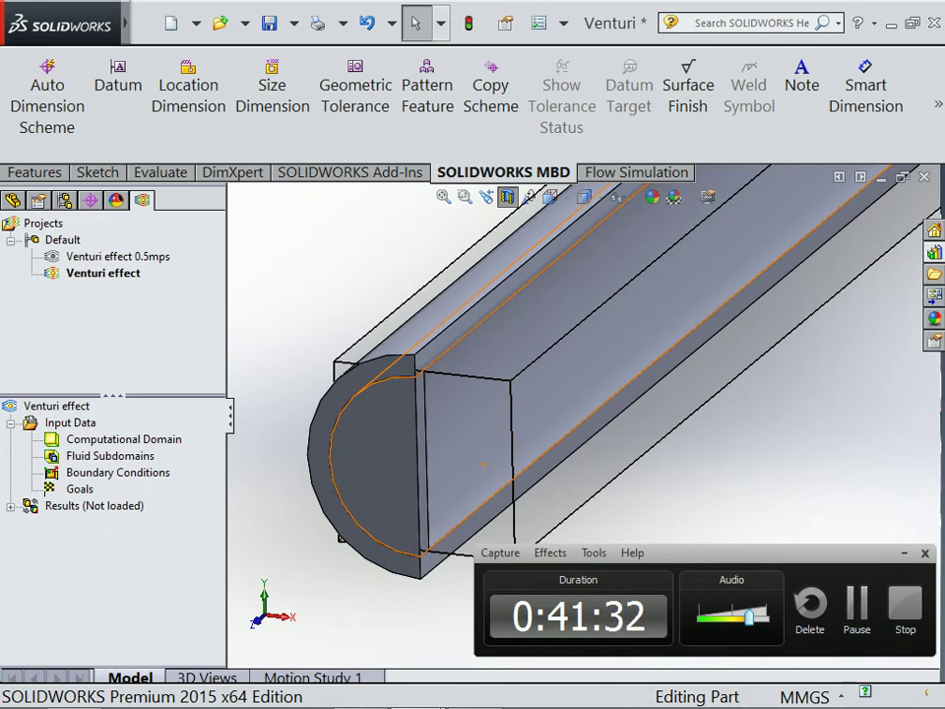
scroll(482, 463, "up", 5)
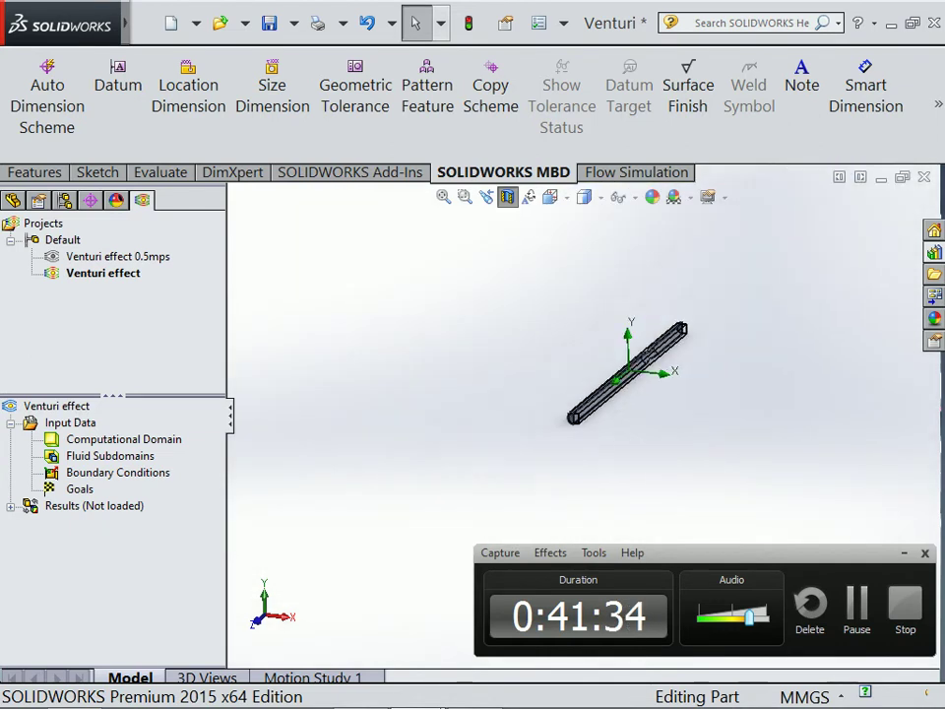
scroll(580, 433, "down", 3)
mouse_move(581, 433)
middle_mouse_down()
mouse_move(551, 413)
mouse_move(552, 423)
middle_mouse_up()
scroll(581, 433, "up", 3)
scroll(580, 433, "down", 2)
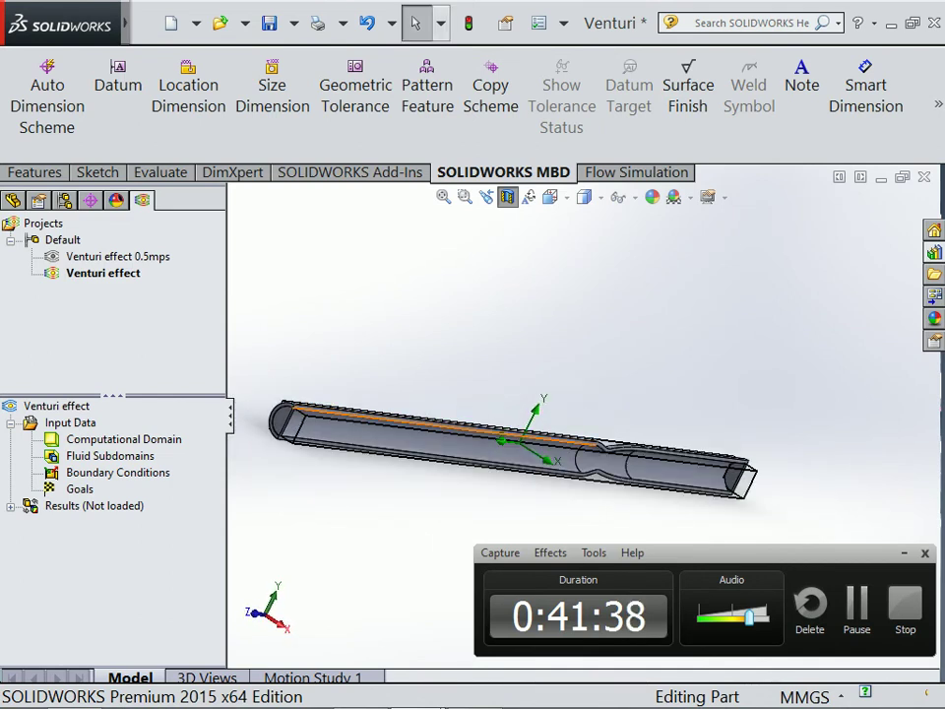
scroll(531, 438, "down", 3)
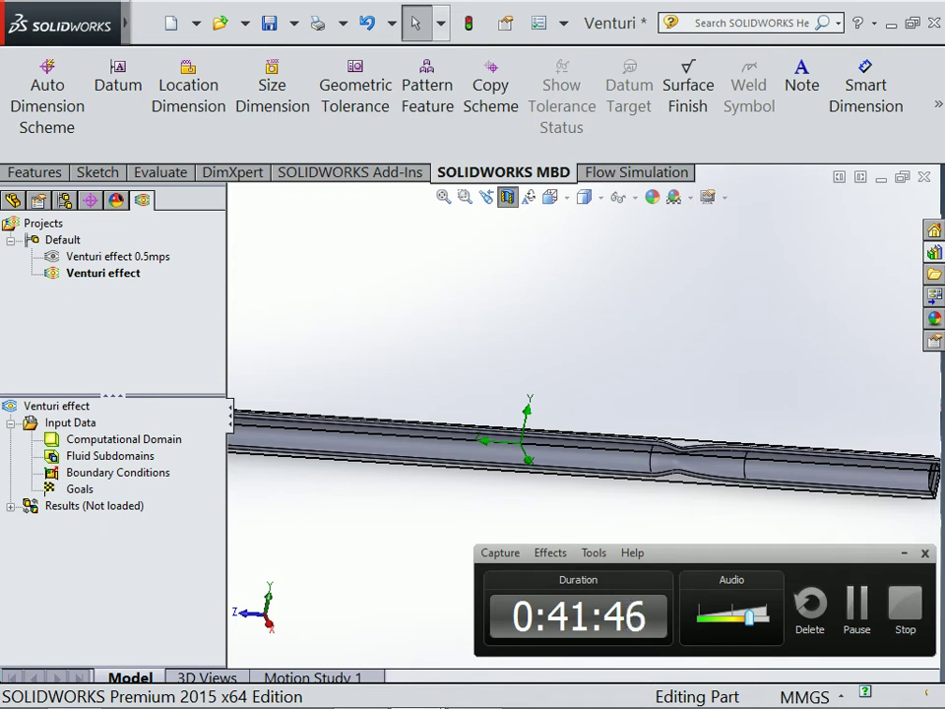
key("f")
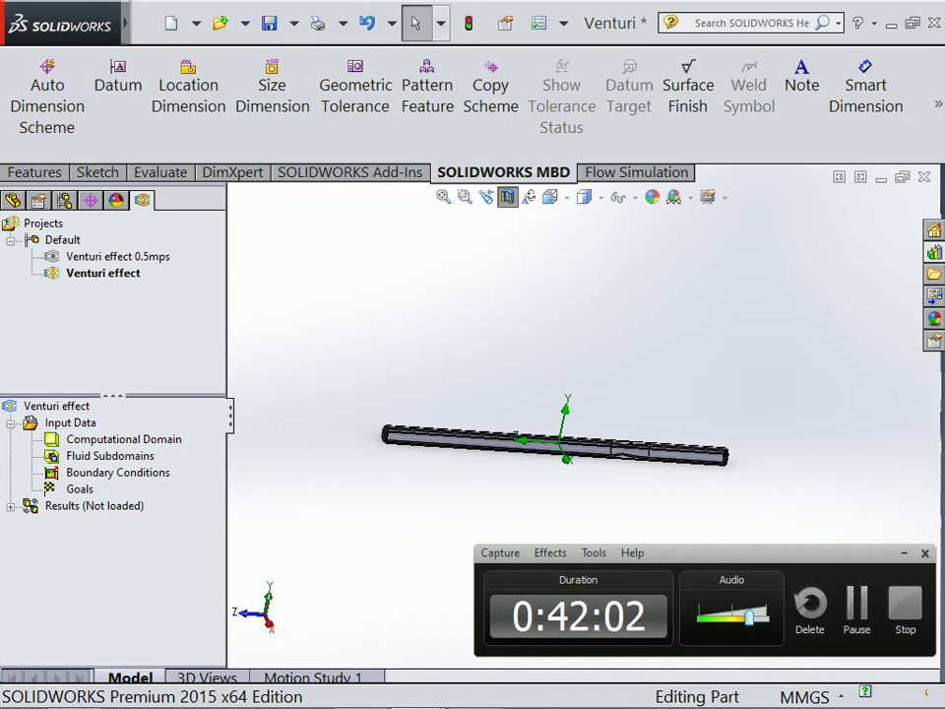
right_click(138, 439)
Step: Edit the Computational Domain in Front view, stretching its Y maximum to 0.704902676 m
left_click(179, 453)
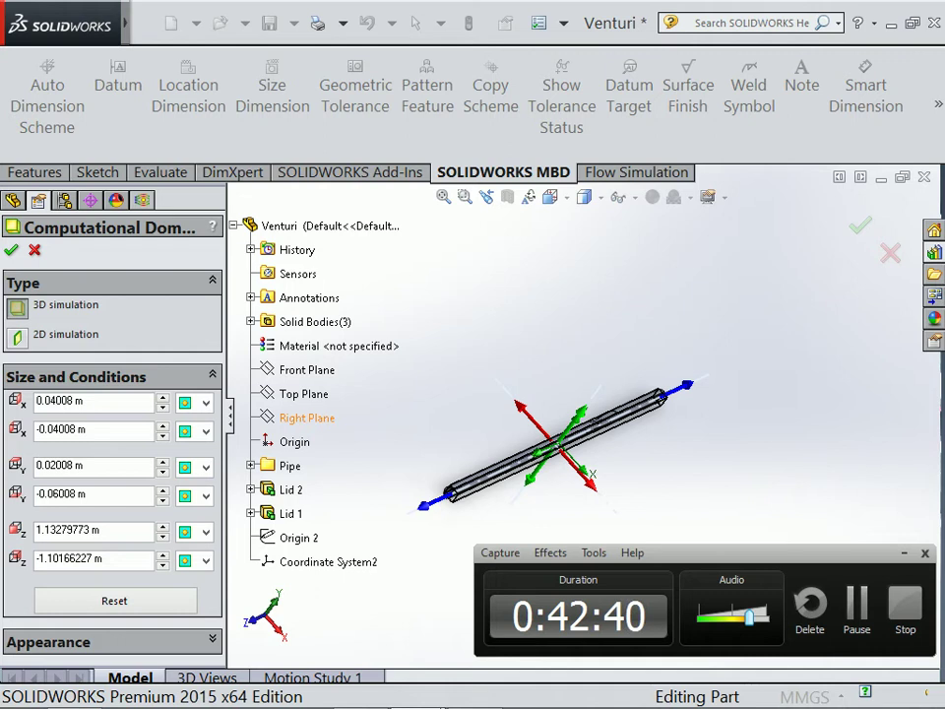
left_click(584, 197)
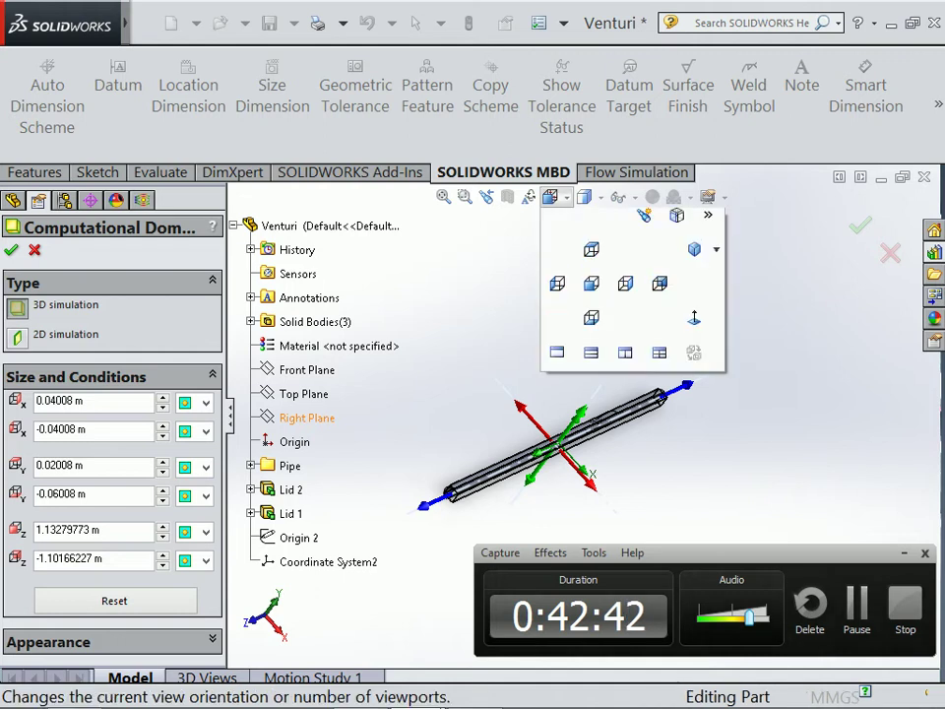
left_click(752, 321)
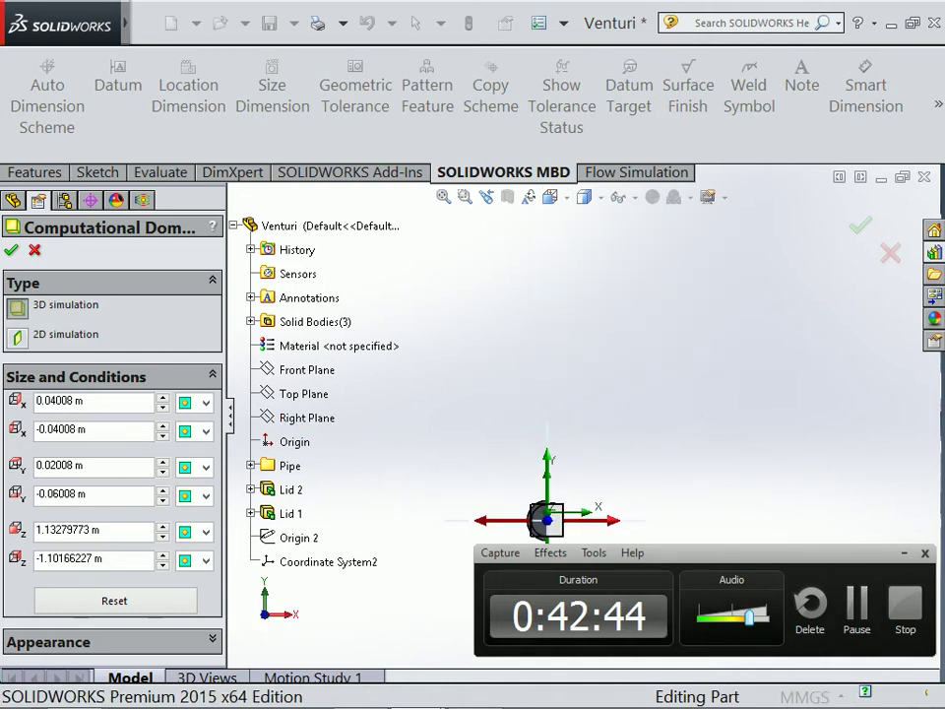
left_click_drag(548, 457, 548, 201)
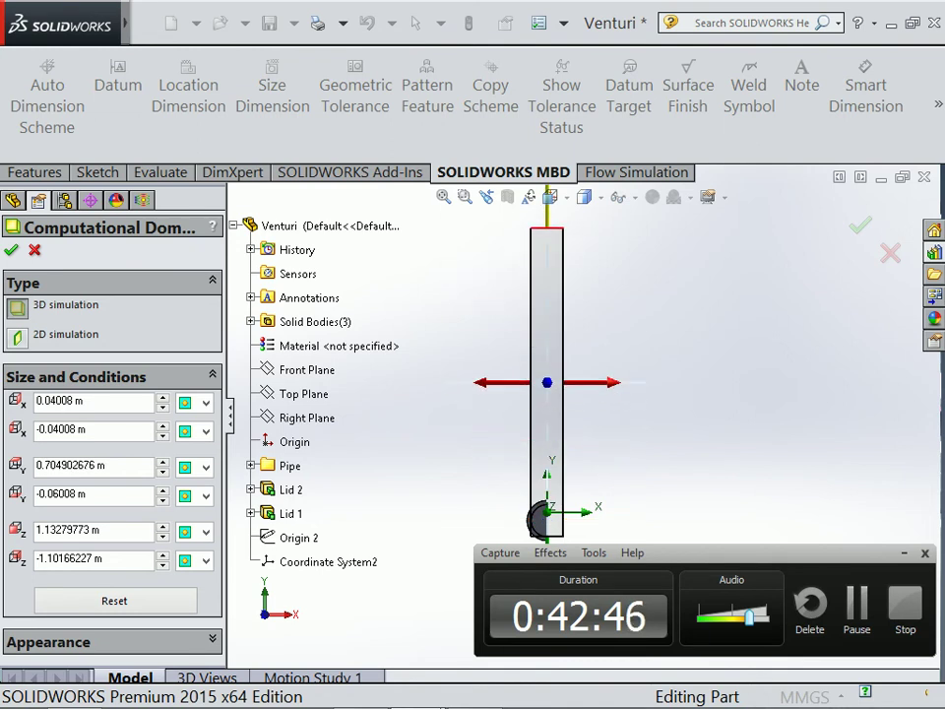
middle_click_drag(548, 295, 477, 462)
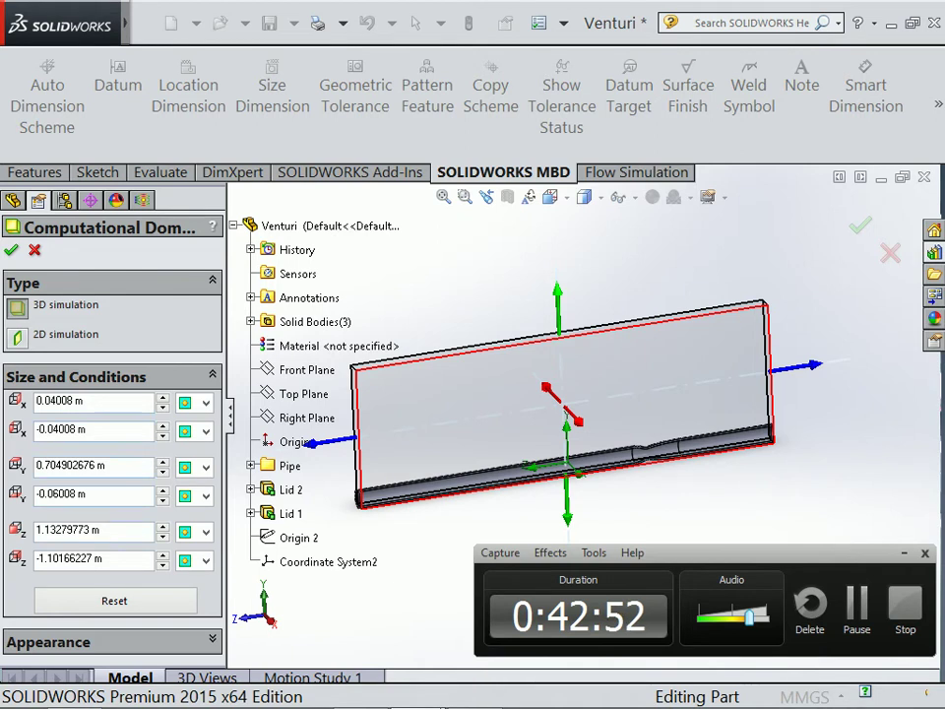
key("Return")
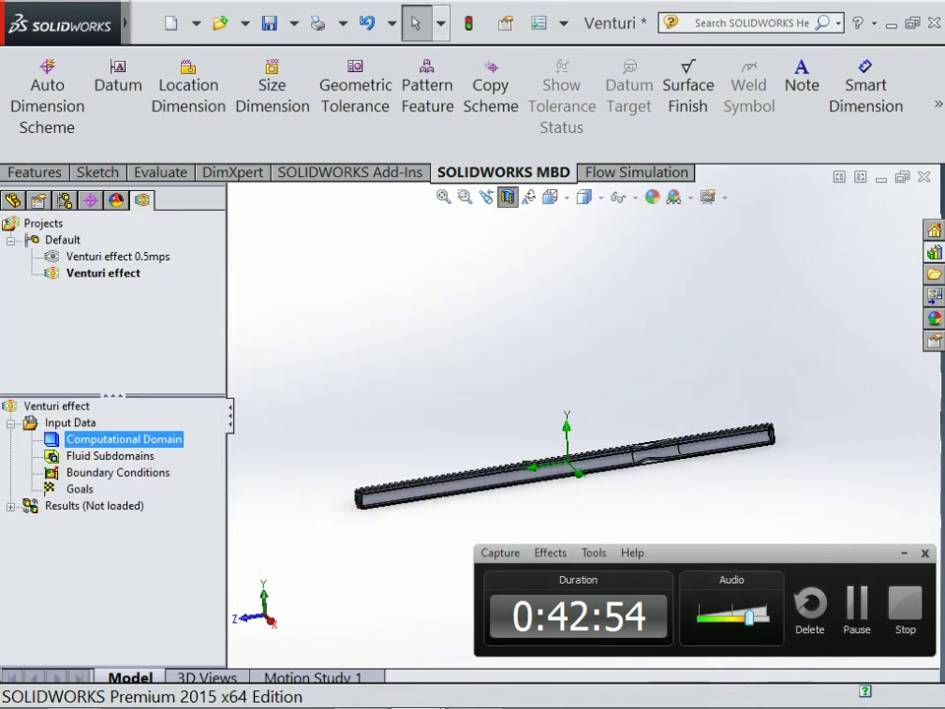
Step: Hide the Computational Domain outline from the Venturi effect project tree
scroll(360, 512, "down", 5)
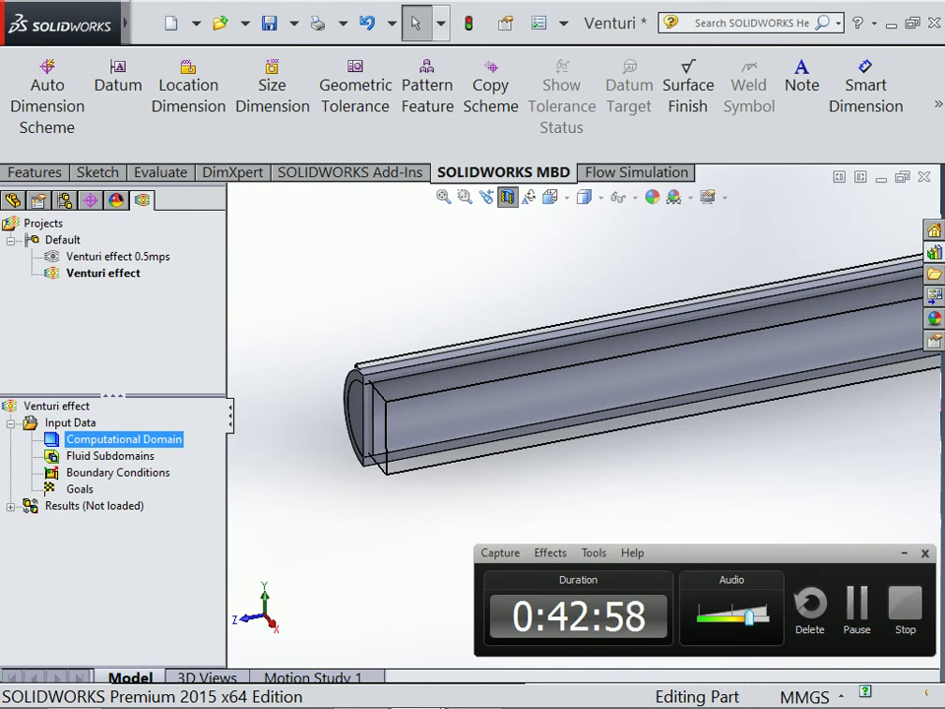
right_click(141, 439)
left_click(166, 466)
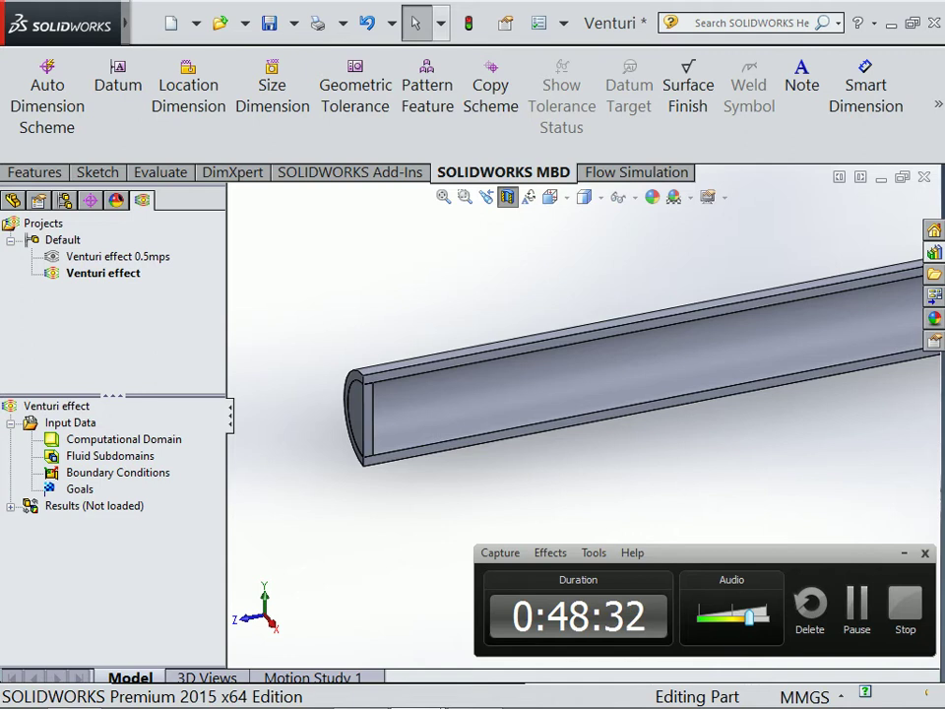
right_click(208, 493)
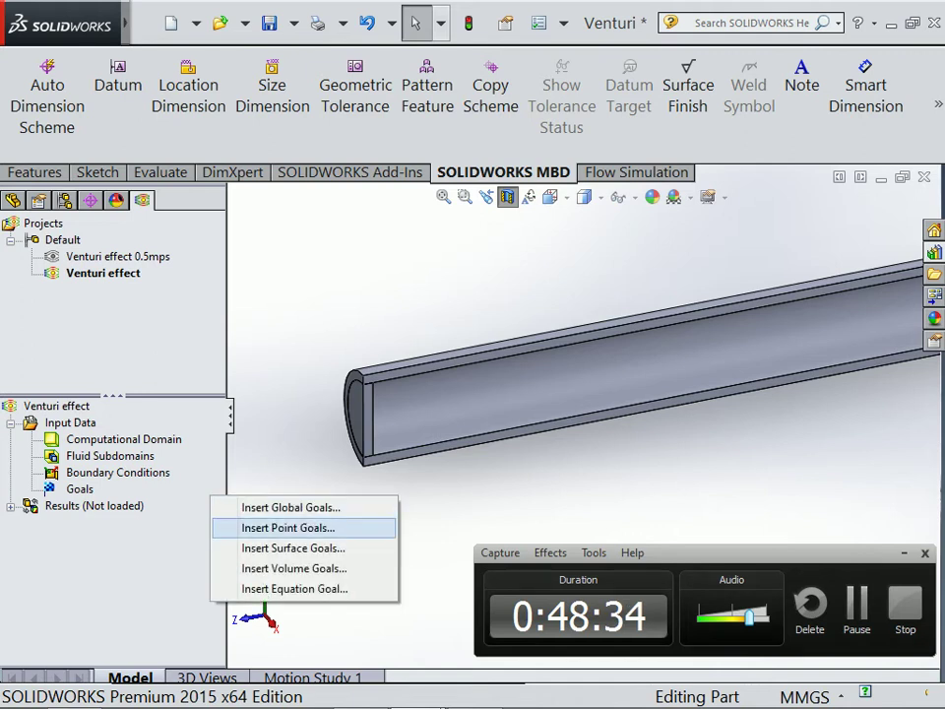
left_click(124, 439)
right_click(124, 439)
right_click(162, 421)
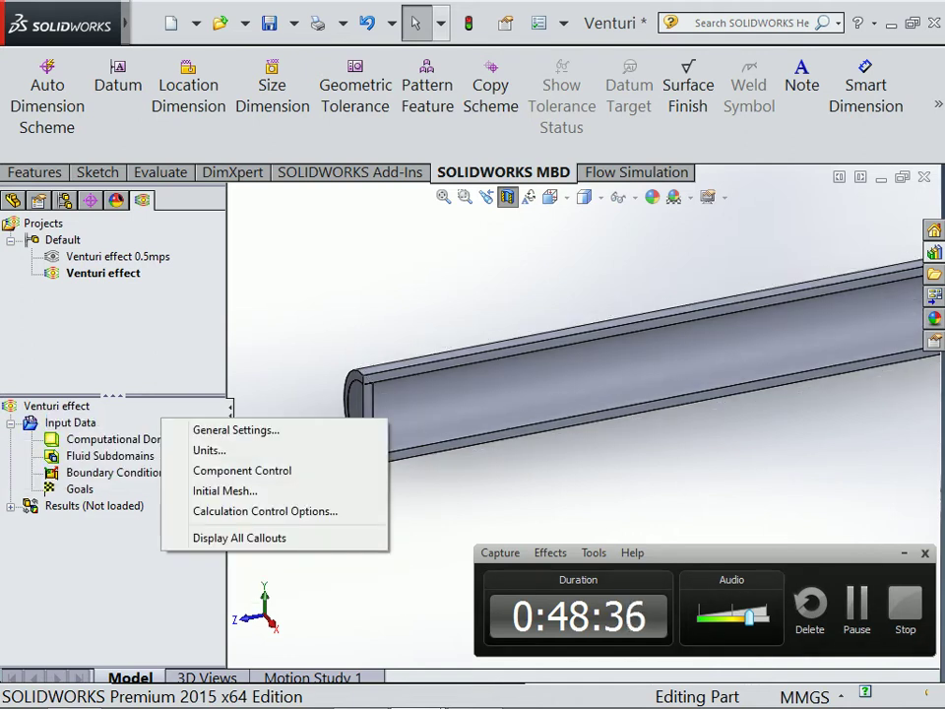
right_click(27, 406)
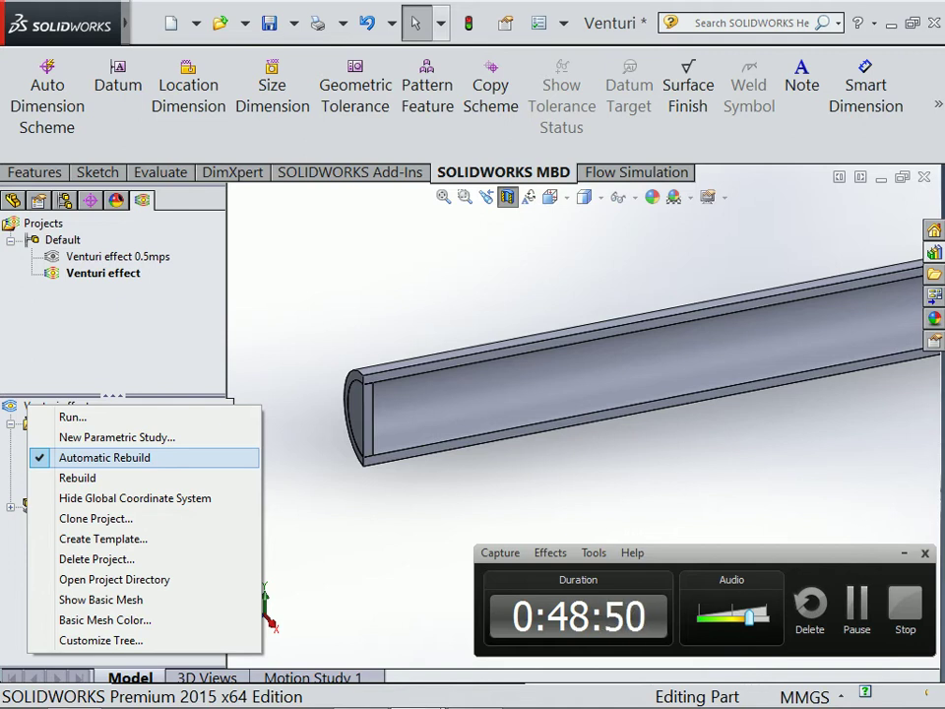
key("Escape")
scroll(591, 413, "up", 3)
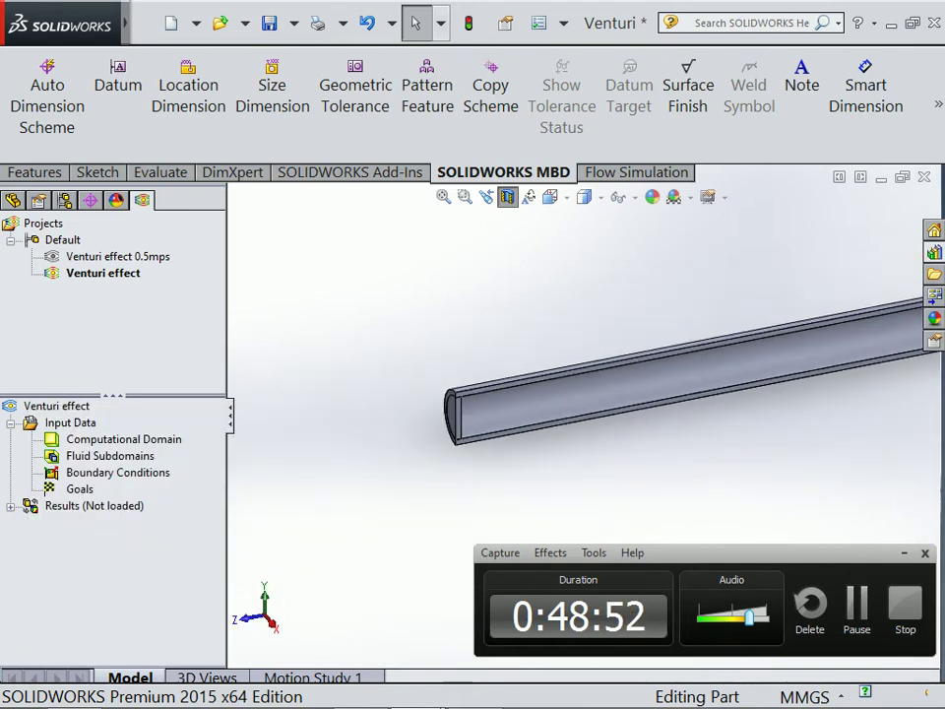
scroll(590, 414, "up", 2)
scroll(611, 453, "down", 3)
scroll(611, 453, "down", 3)
scroll(433, 374, "down", 2)
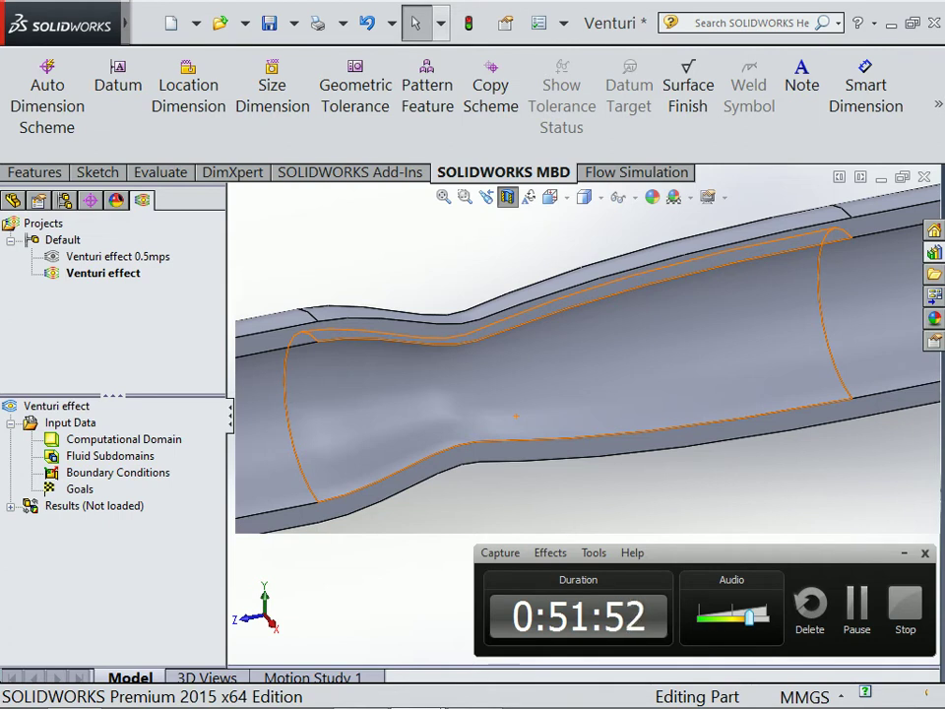
scroll(471, 452, "up", 2)
scroll(471, 452, "up", 1)
scroll(471, 452, "up", 1)
scroll(470, 452, "up", 1)
scroll(471, 451, "up", 2)
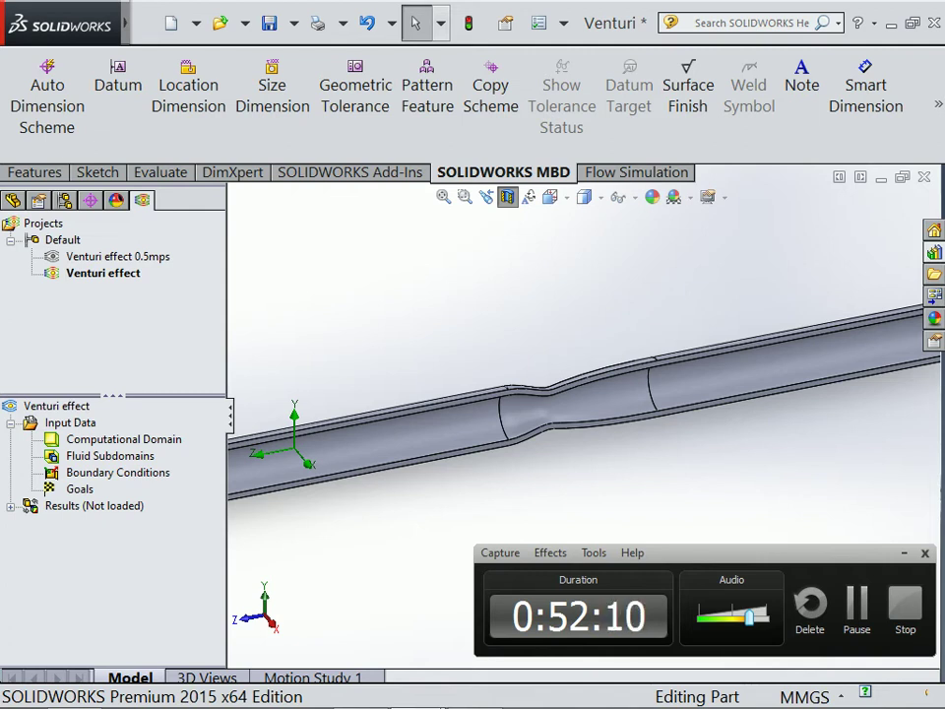
Step: Insert an Inlet Mass Flow boundary condition, pick the Lid 1 face, then clear that selection
right_click(122, 473)
left_click(221, 487)
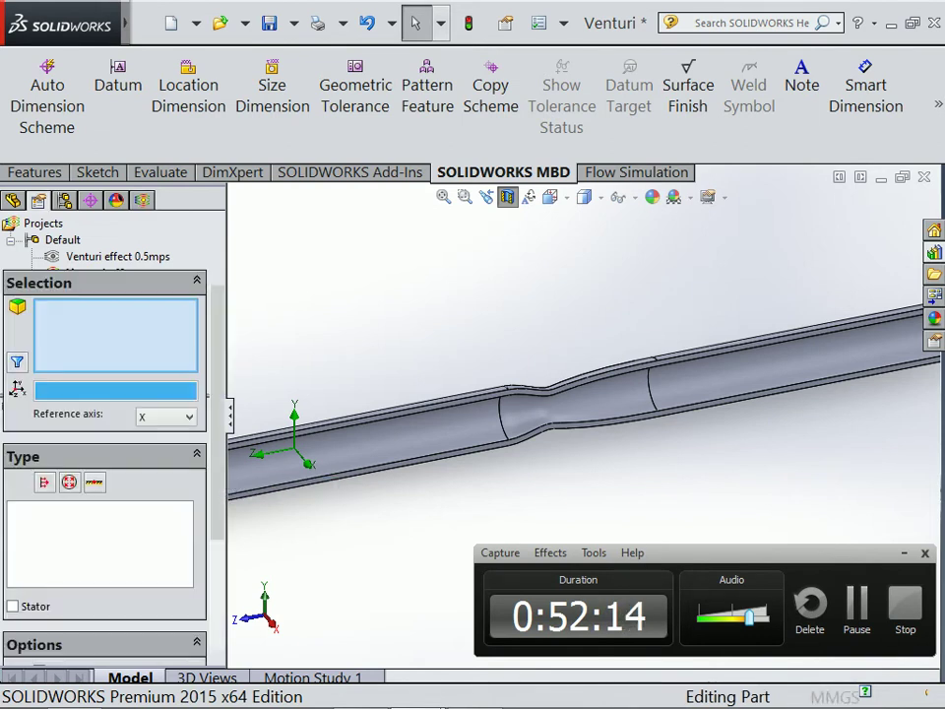
middle_click_drag(478, 462, 552, 443)
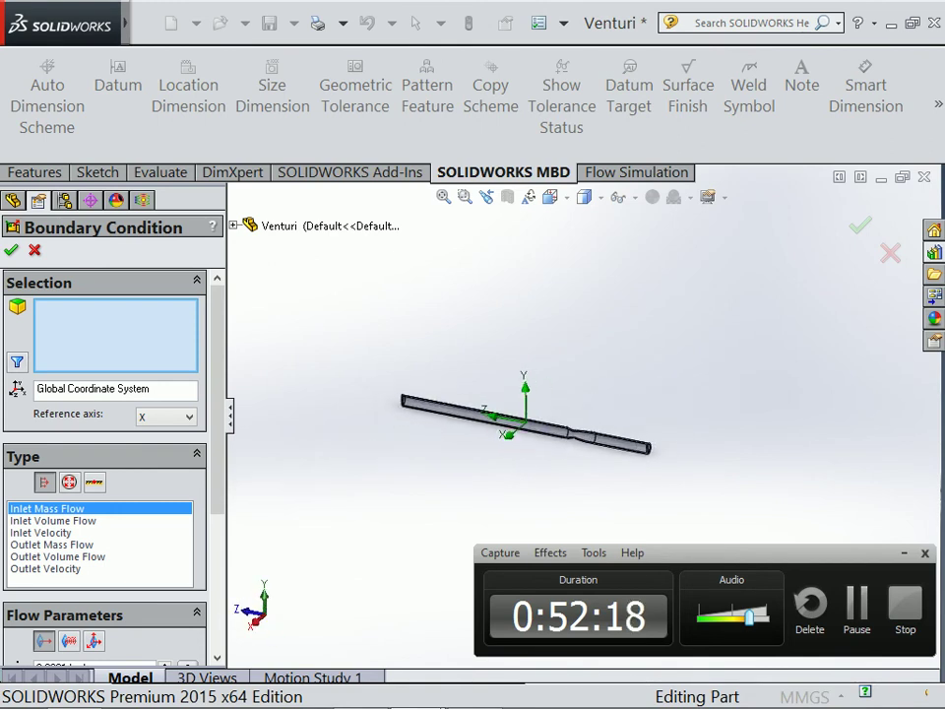
scroll(408, 401, "down", 5)
scroll(409, 402, "down", 3)
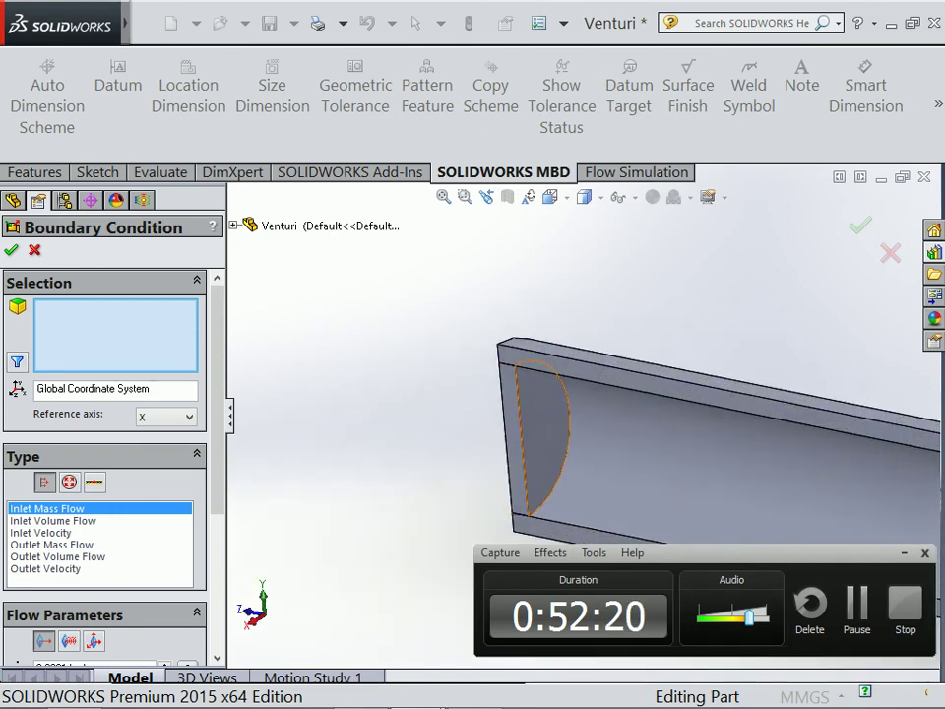
middle_click_drag(428, 342, 379, 325)
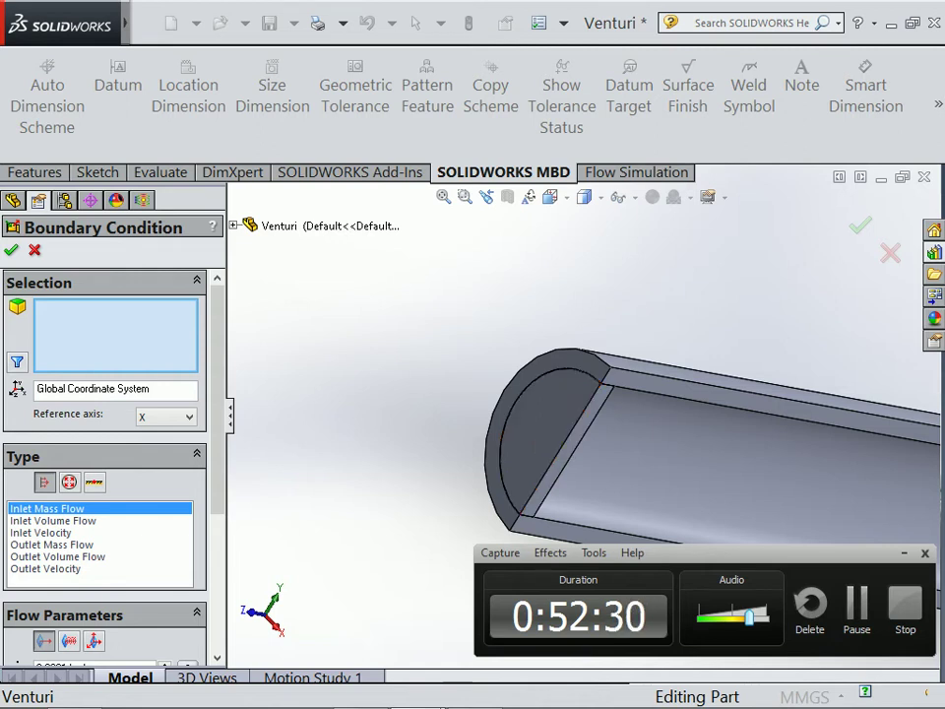
key("Left")
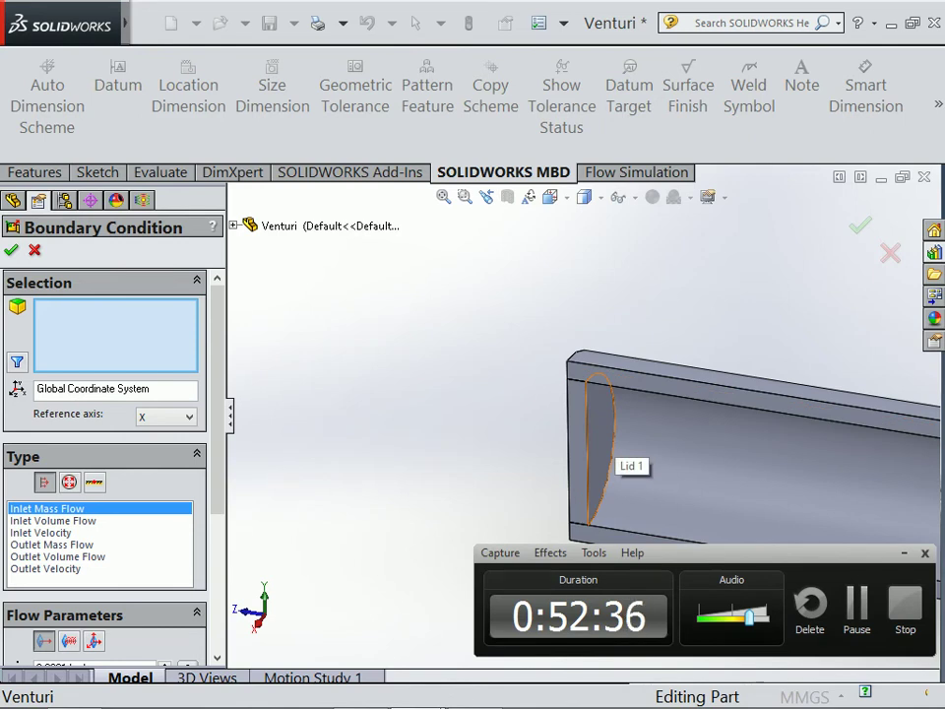
left_click(602, 448)
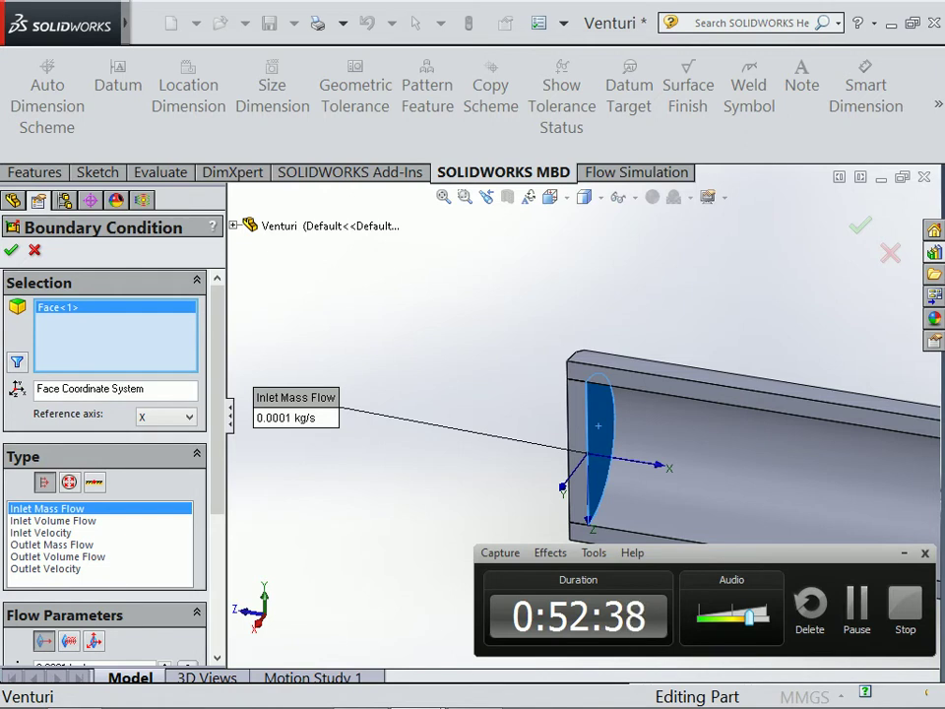
right_click(137, 328)
left_click(197, 344)
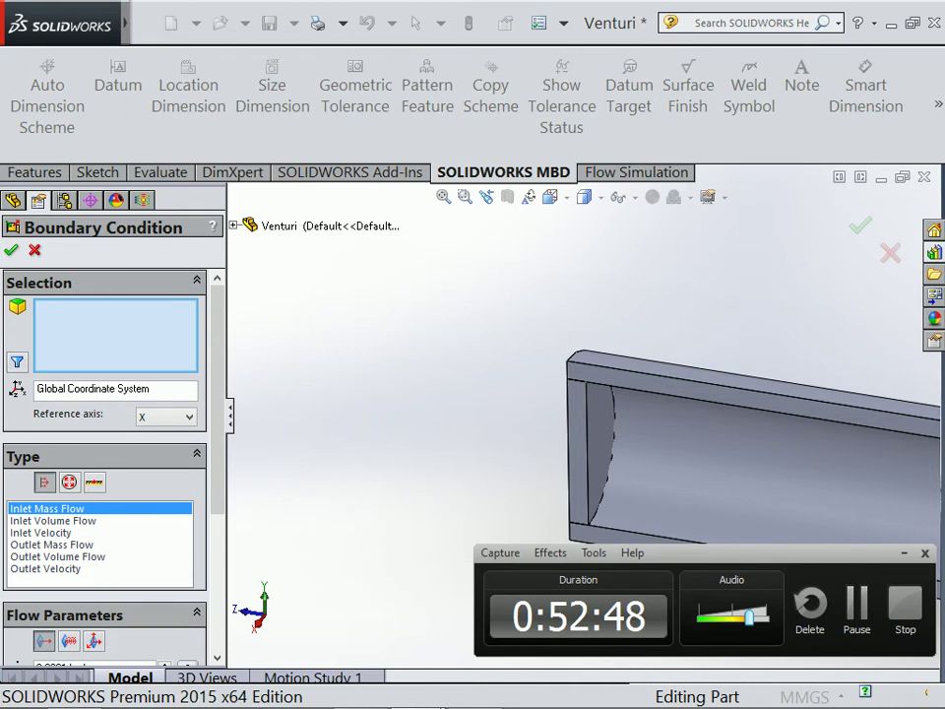
Step: Try the pipe's inner end face, clear it, and select the pipe's end face as the inlet
middle_click_drag(473, 453, 548, 457)
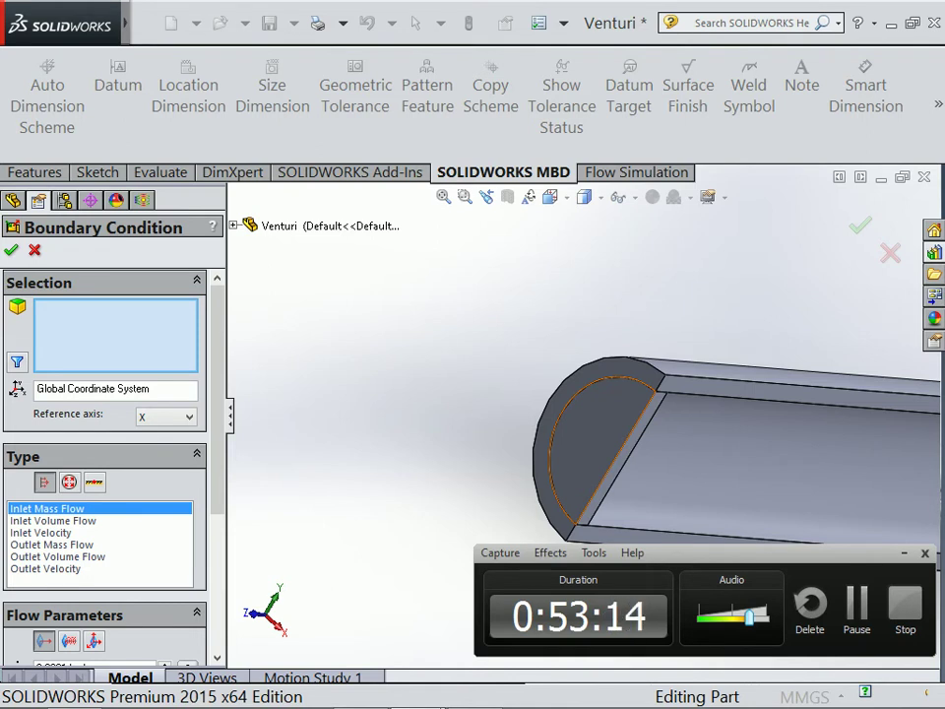
left_click(591, 453)
key("ctrl+4")
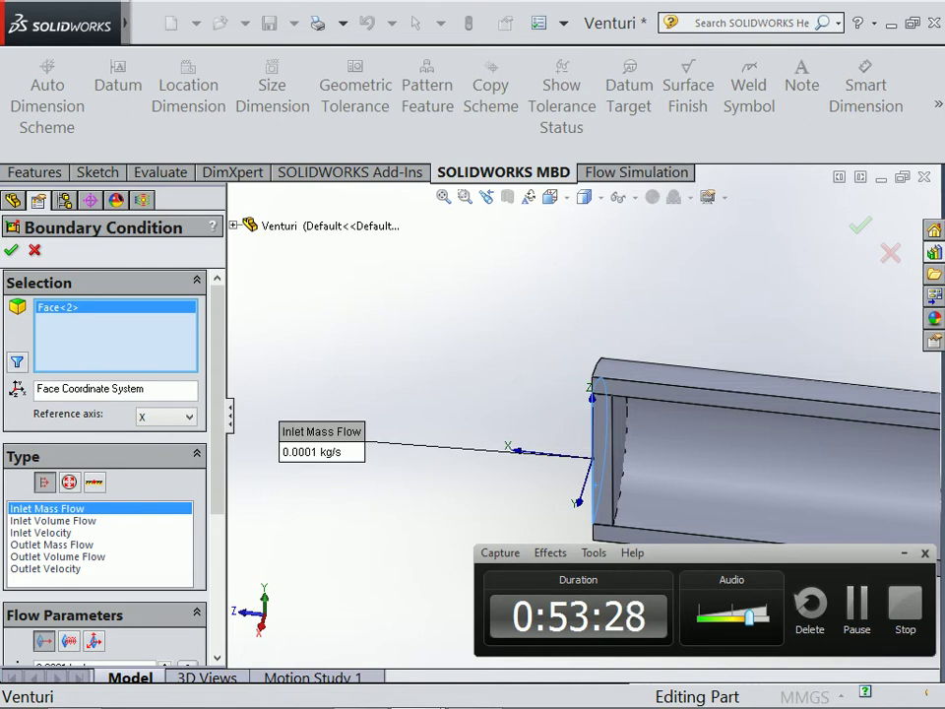
right_click(128, 352)
left_click(202, 367)
middle_click_drag(689, 443, 600, 444)
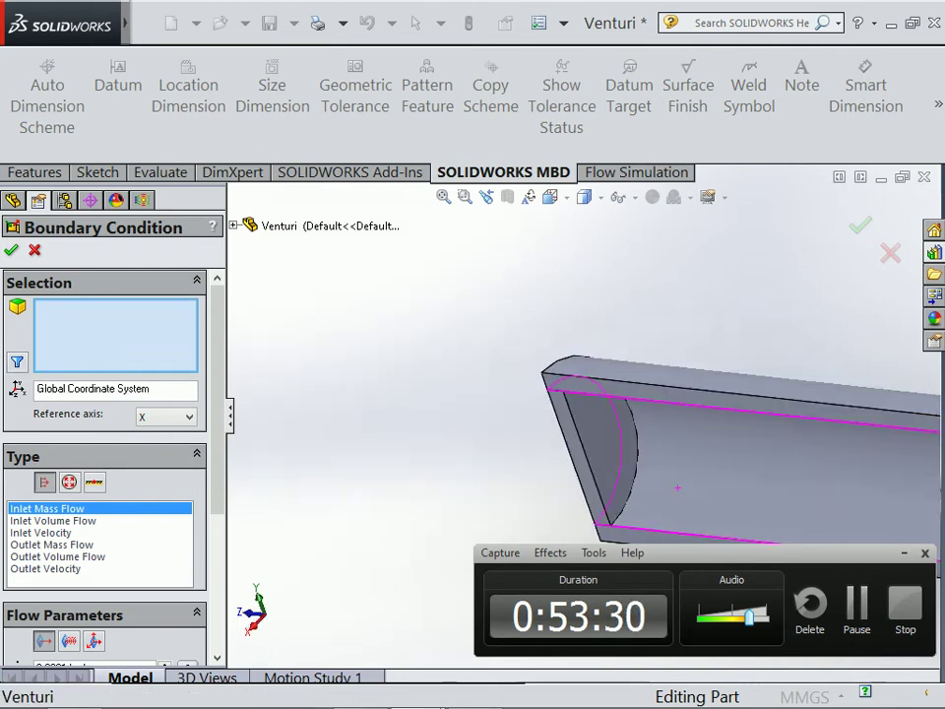
left_click(600, 443)
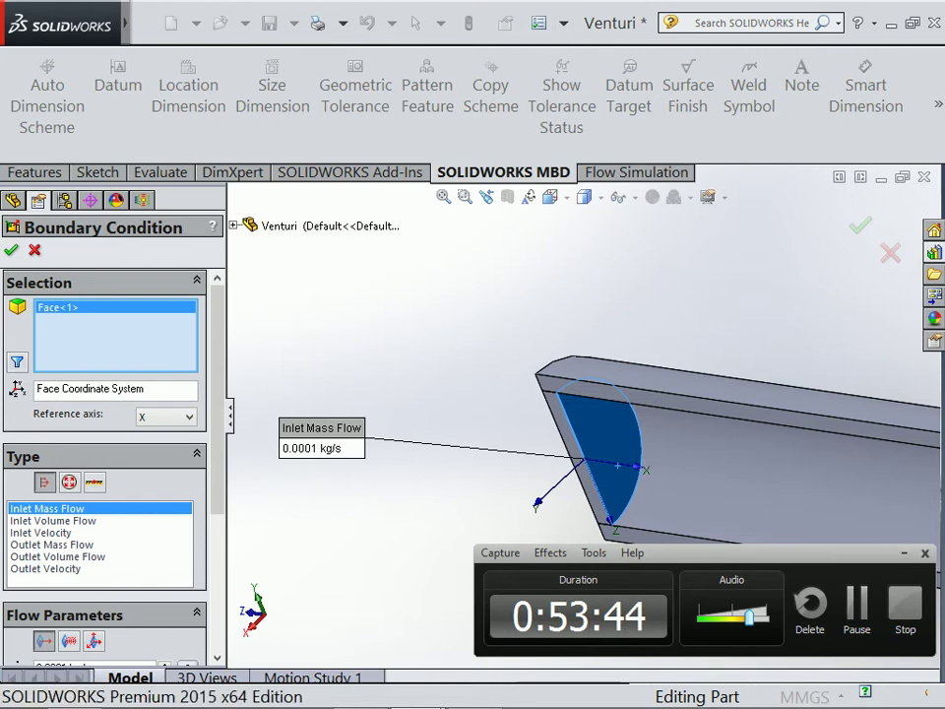
Step: Close the inlet boundary condition and view the pipe from the front
key("Return")
left_click(549, 197)
left_click(593, 292)
Step: Inspect the pipe from the Left and then the Right standard views
left_click(550, 197)
left_click(553, 294)
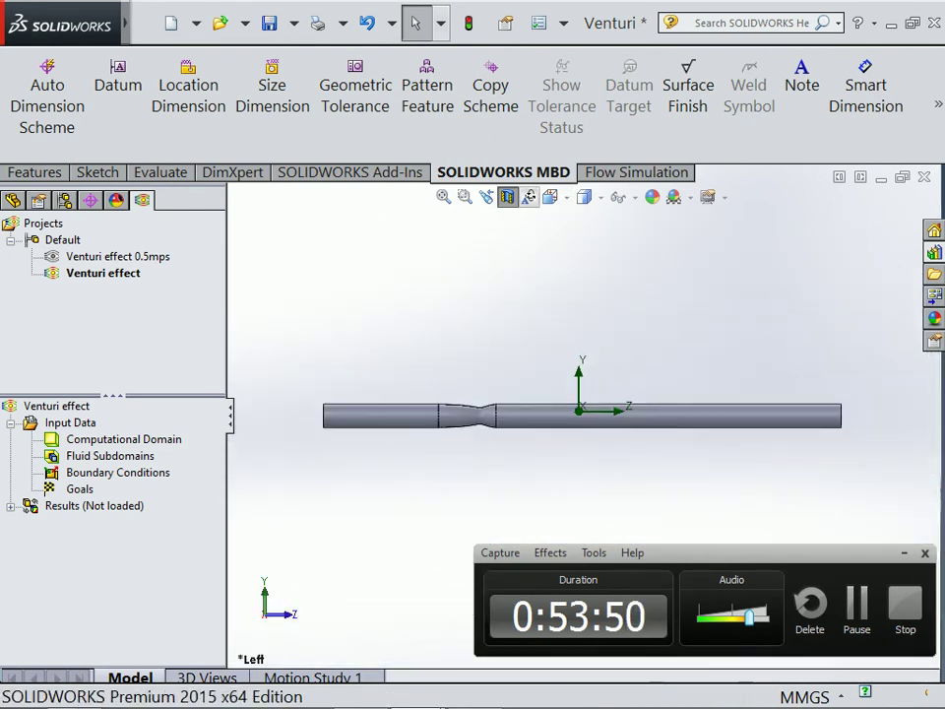
left_click(550, 196)
left_click(637, 293)
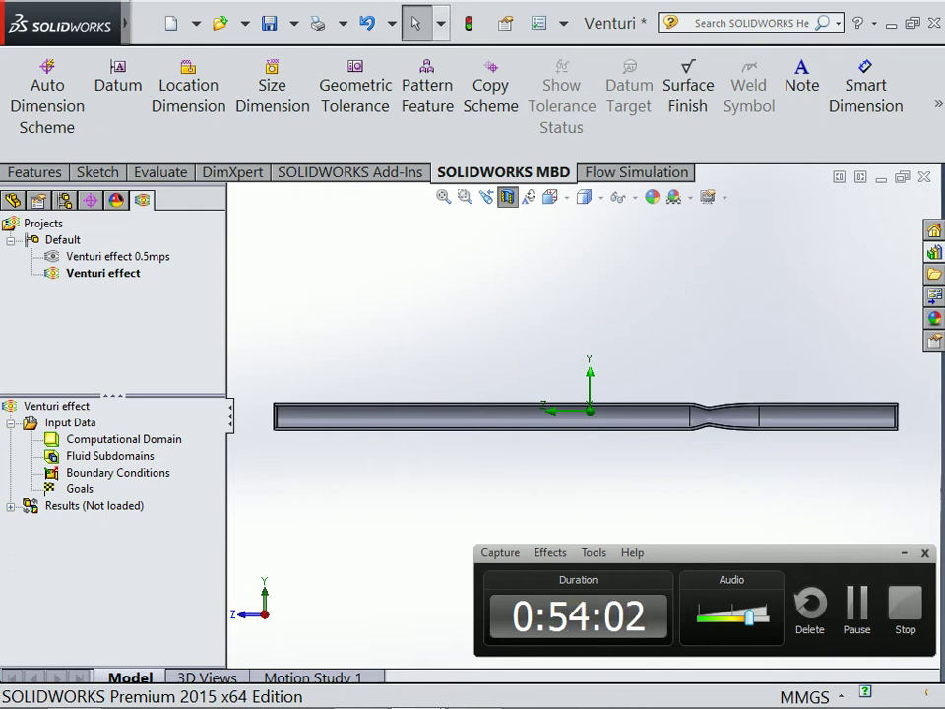
Step: Show the Computational Domain outline on the Venturi pipe model
right_click(98, 439)
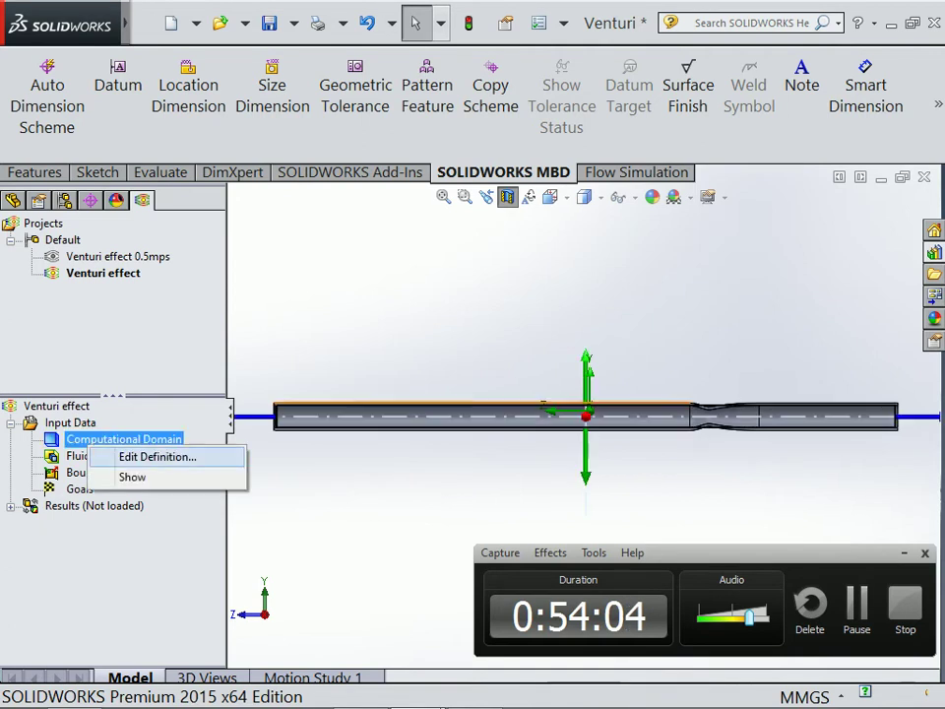
left_click(131, 477)
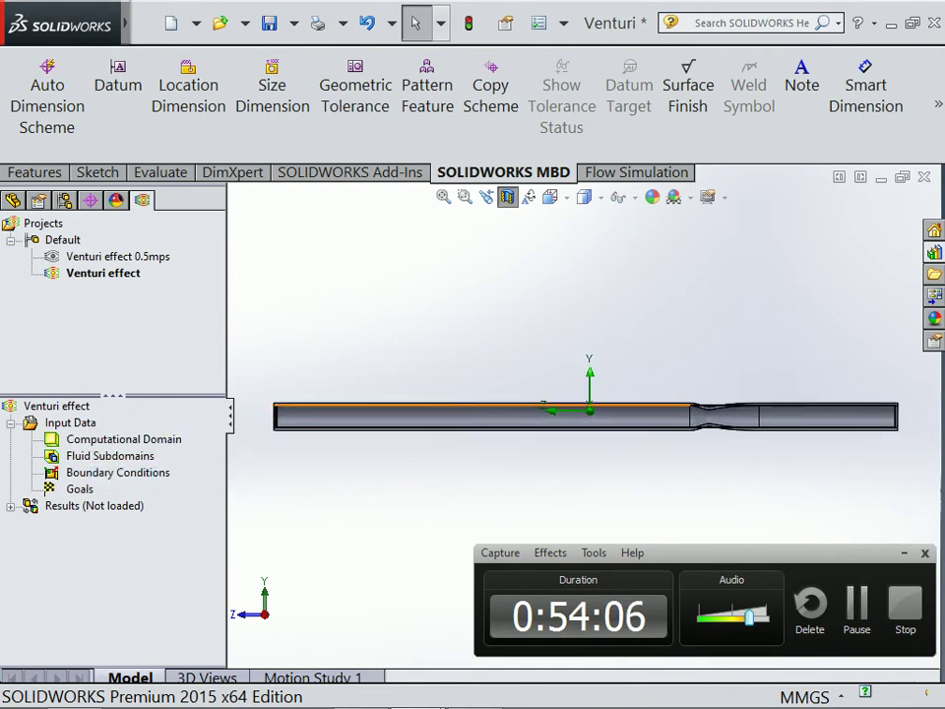
scroll(471, 451, "down", 2)
scroll(471, 451, "down", 3)
Step: Insert an Inlet Mass Flow boundary condition on the pipe end face, which raises an outside-computational-domain error
scroll(471, 451, "down", 2)
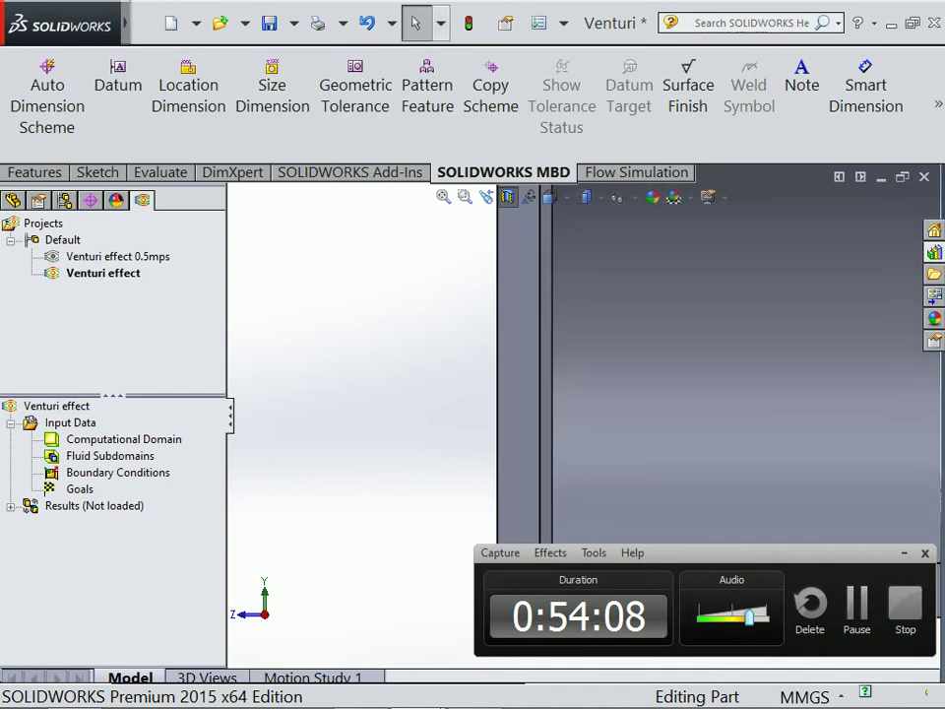
scroll(470, 451, "down", 1)
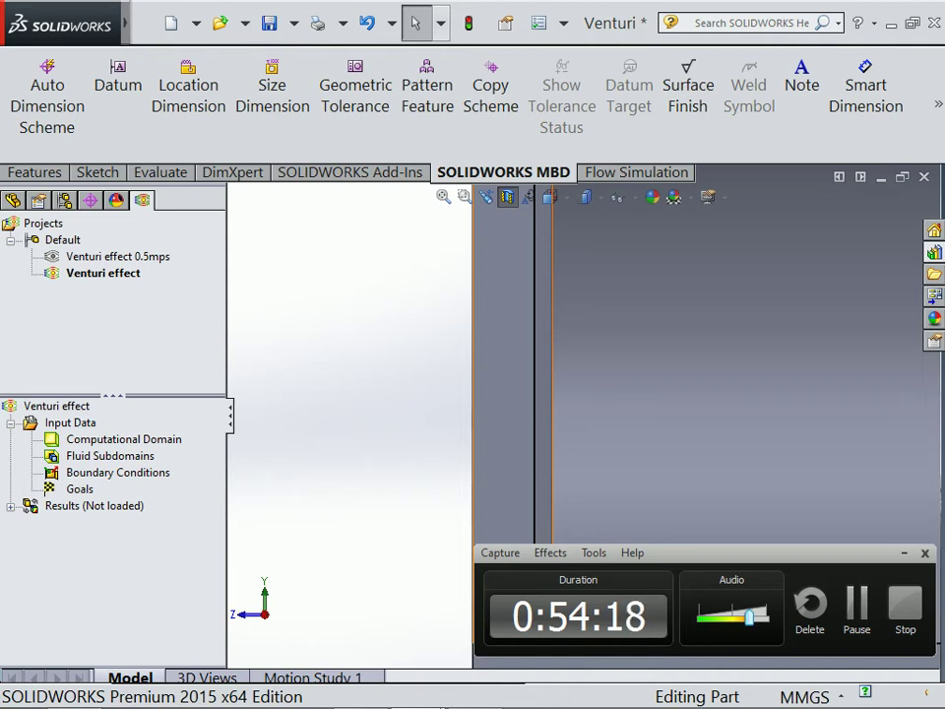
right_click(64, 473)
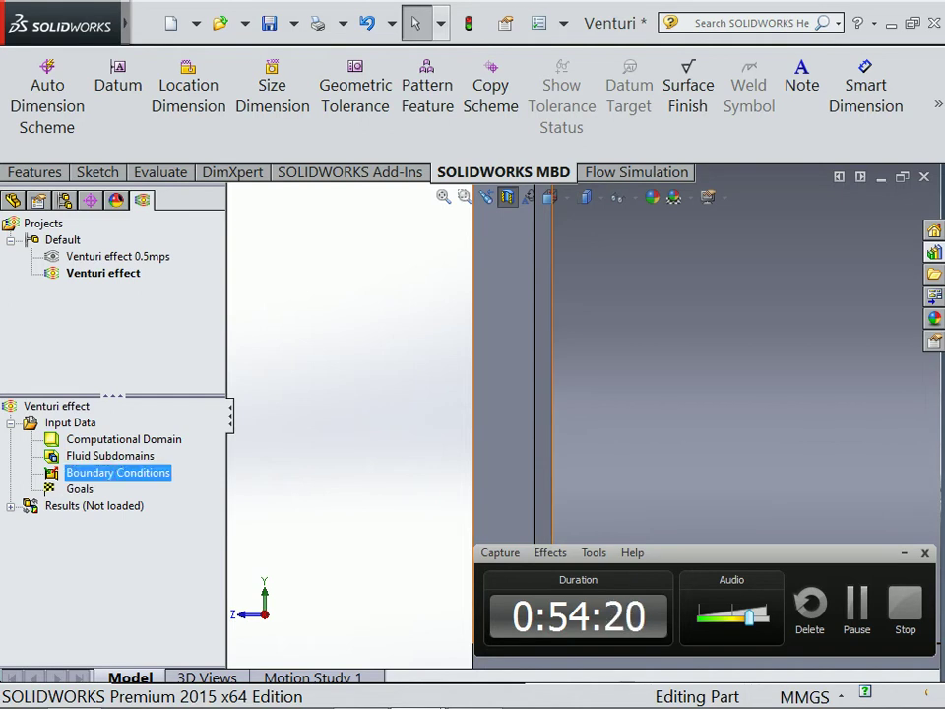
left_click(156, 483)
left_click(565, 369)
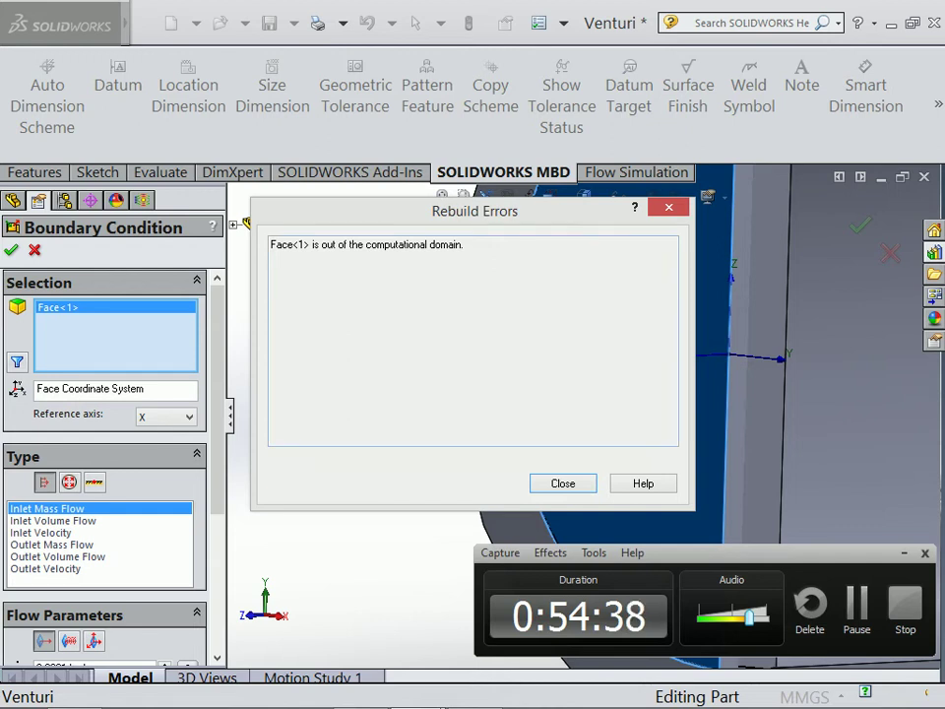
Step: Dismiss the error, clear the out-of-domain face, and select the inlet face (Face<2>) instead
left_click(563, 483)
right_click(79, 329)
left_click(148, 344)
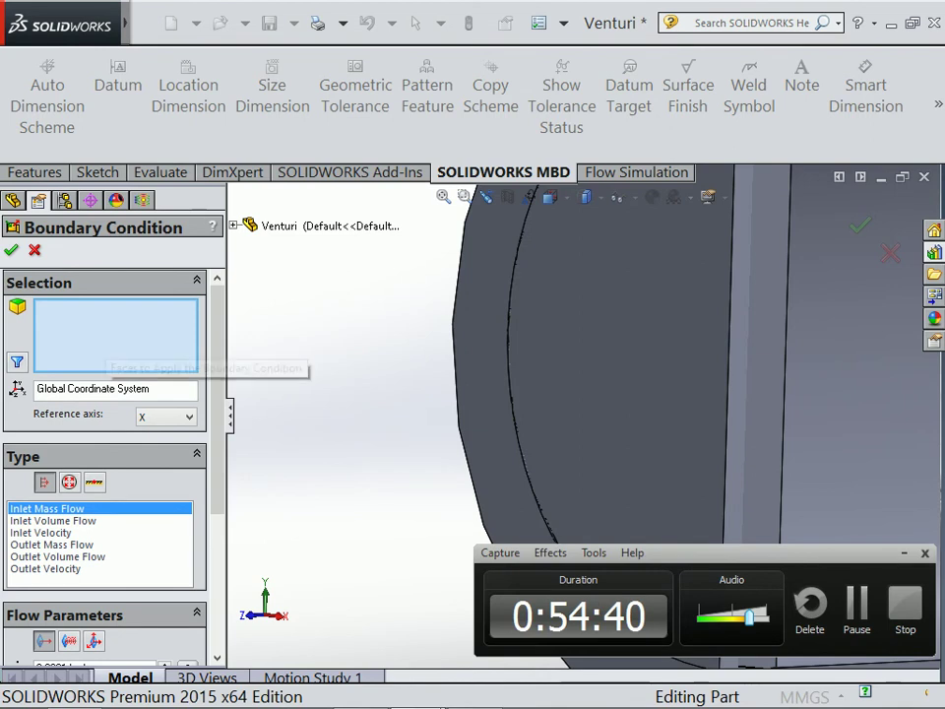
scroll(471, 450, "up", 3)
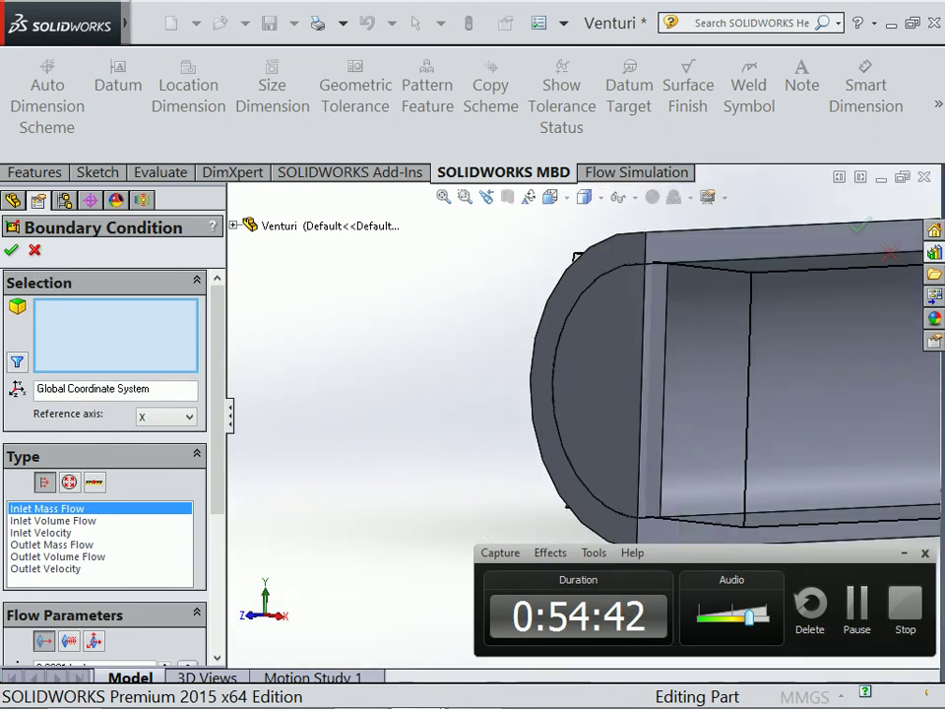
middle_click_drag(601, 413, 595, 405)
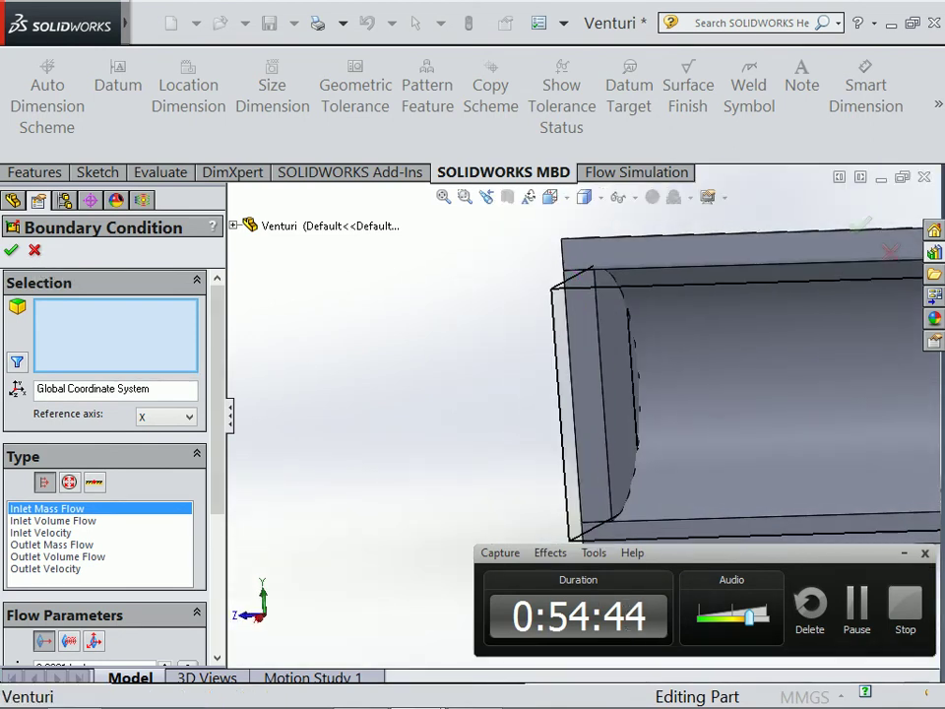
left_click(613, 424)
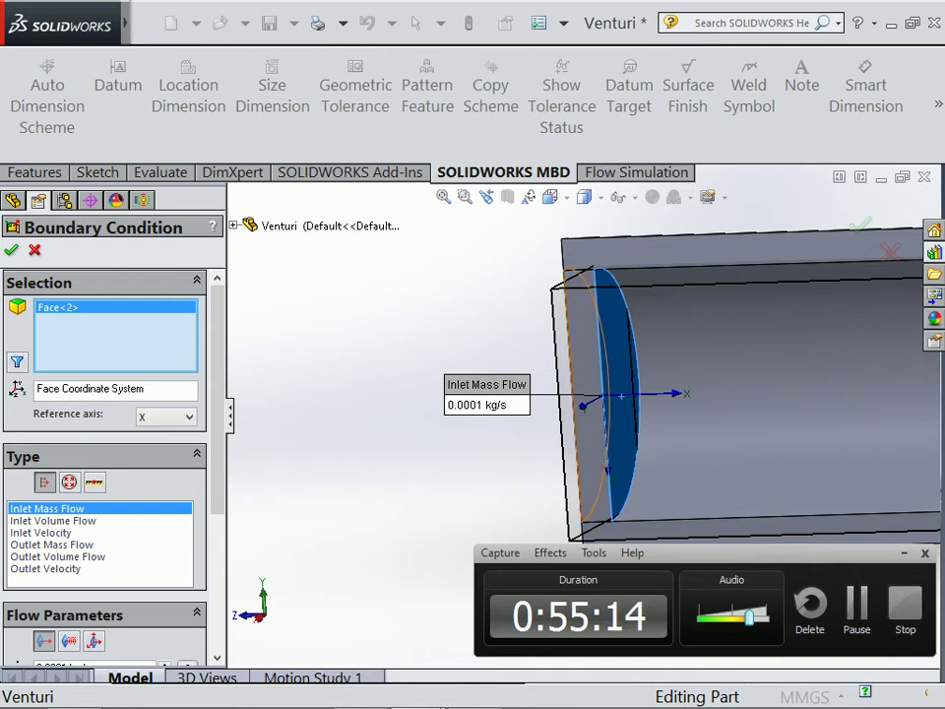
Step: Replace the Face Coordinate System reference with Coordinate System2, then cancel the boundary condition setup
left_click(234, 225)
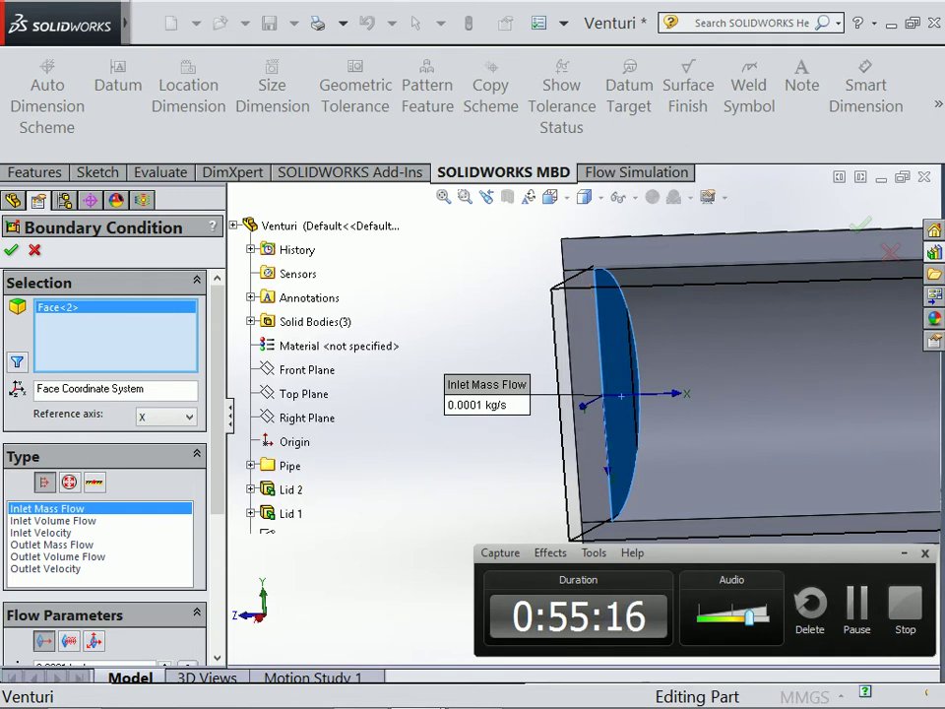
left_click(115, 388)
right_click(123, 389)
left_click(148, 419)
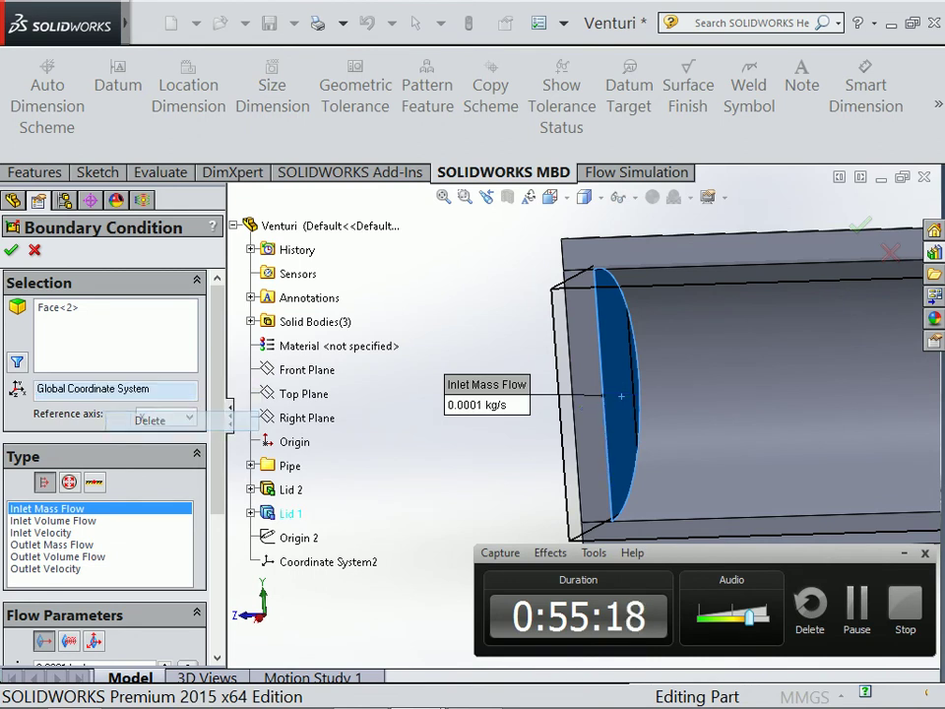
left_click(325, 562)
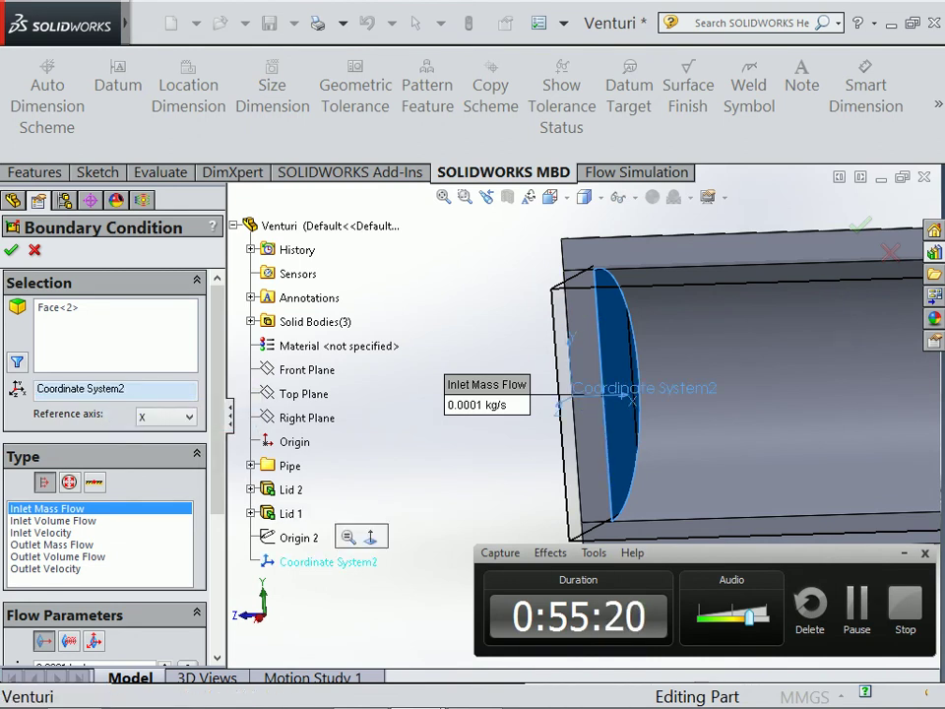
left_click(394, 522)
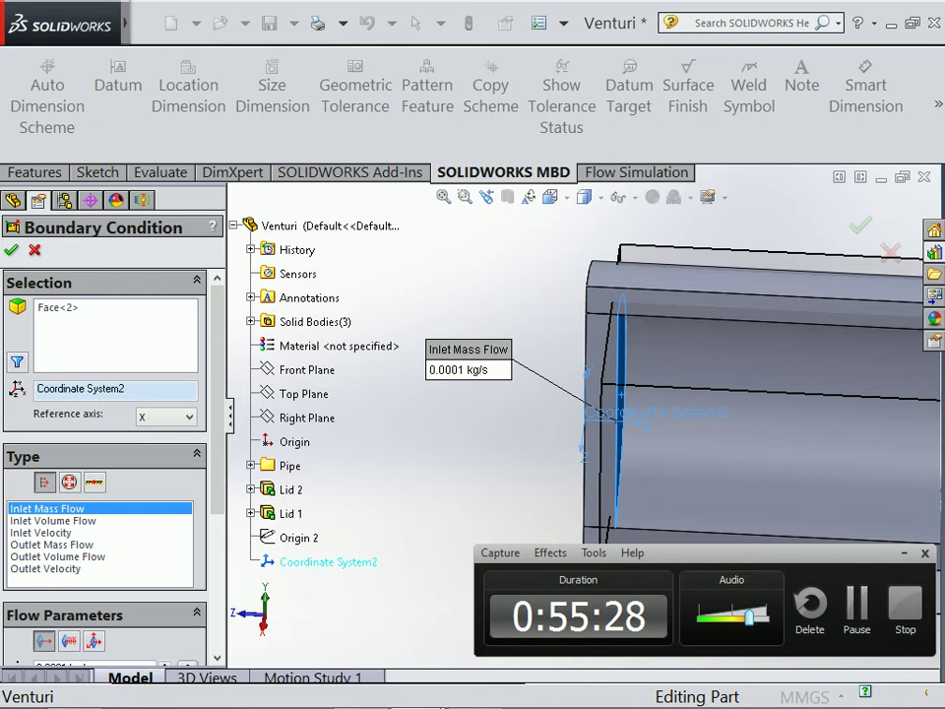
right_click(133, 314)
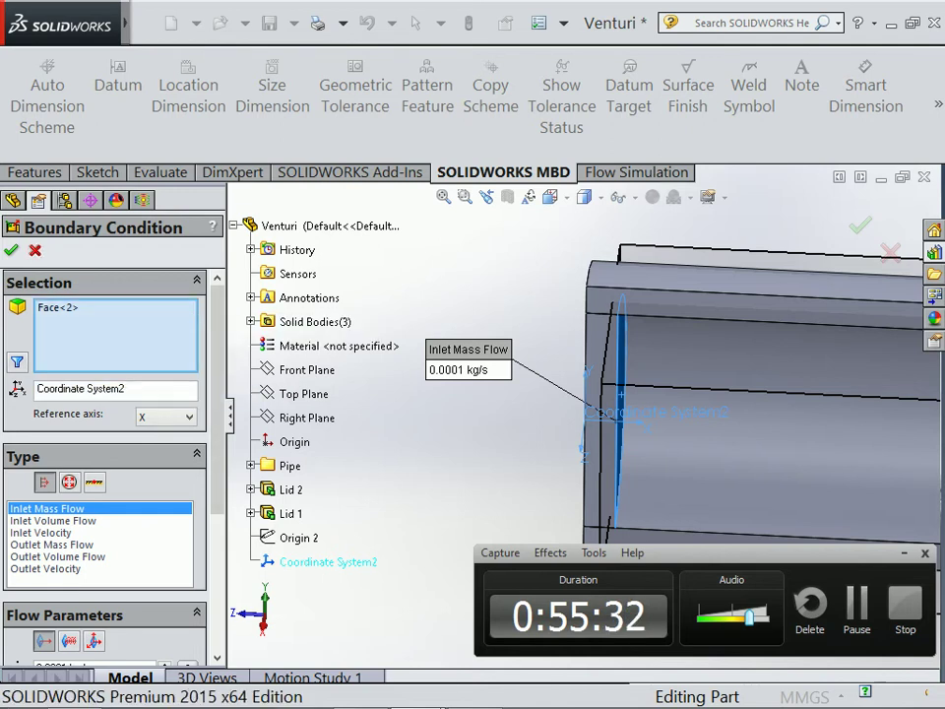
key("Return")
Step: Hide the computational domain
right_click(114, 473)
left_click(185, 480)
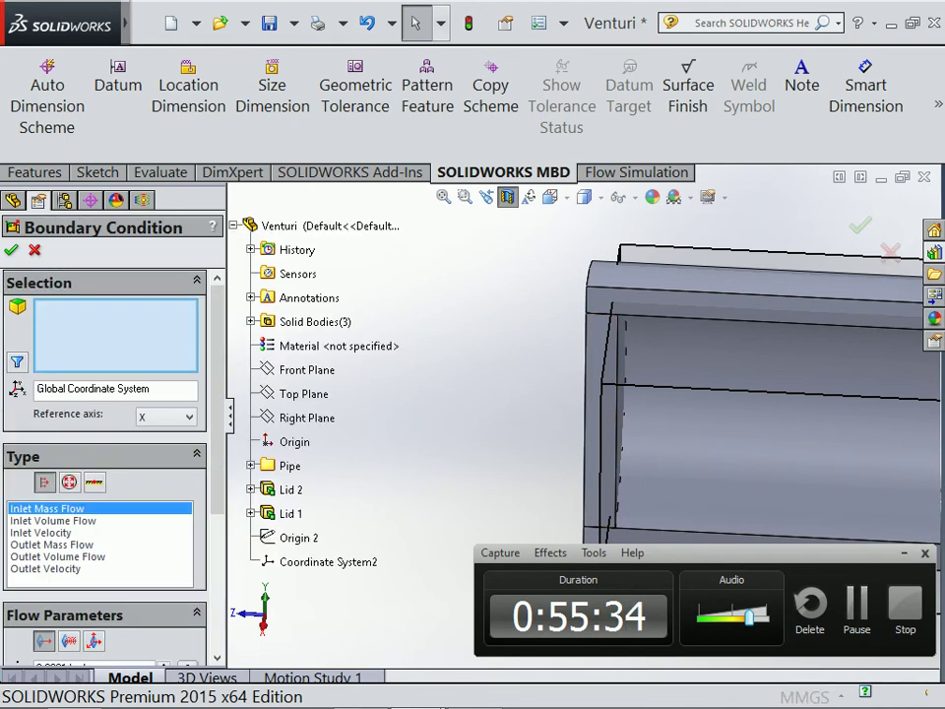
left_click(35, 250)
right_click(120, 437)
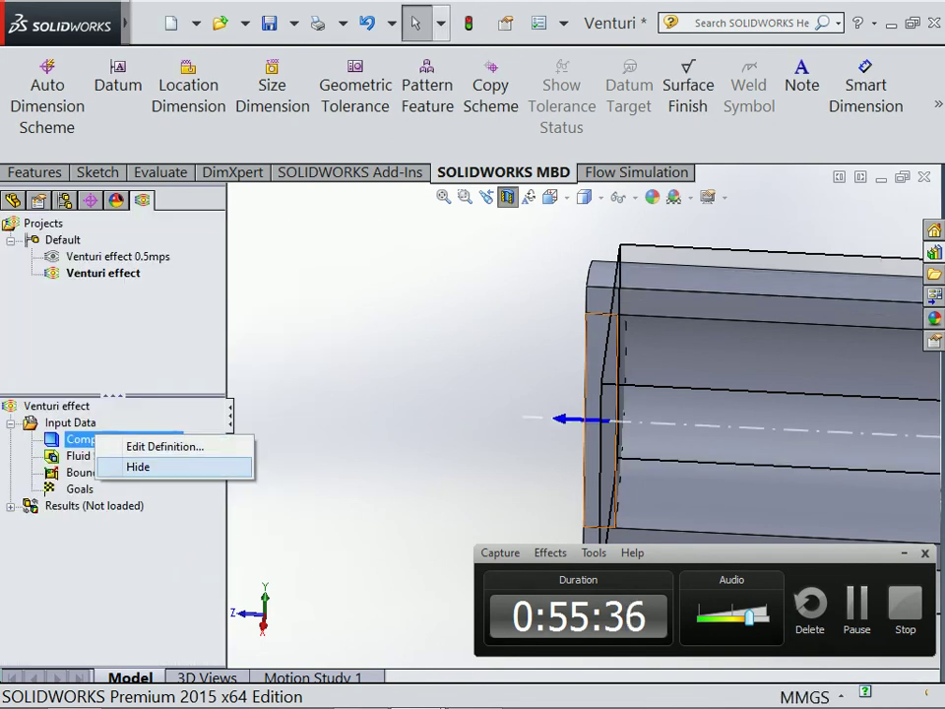
left_click(164, 446)
Step: Start a new Inlet Mass Flow condition on Lid 1's Face<1>
right_click(118, 473)
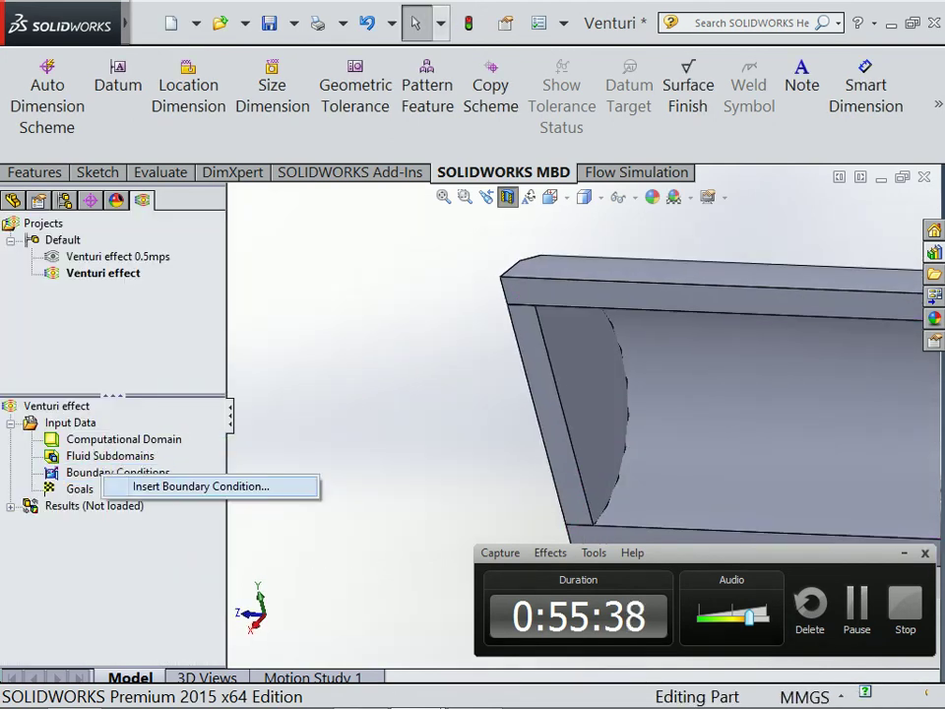
left_click(185, 486)
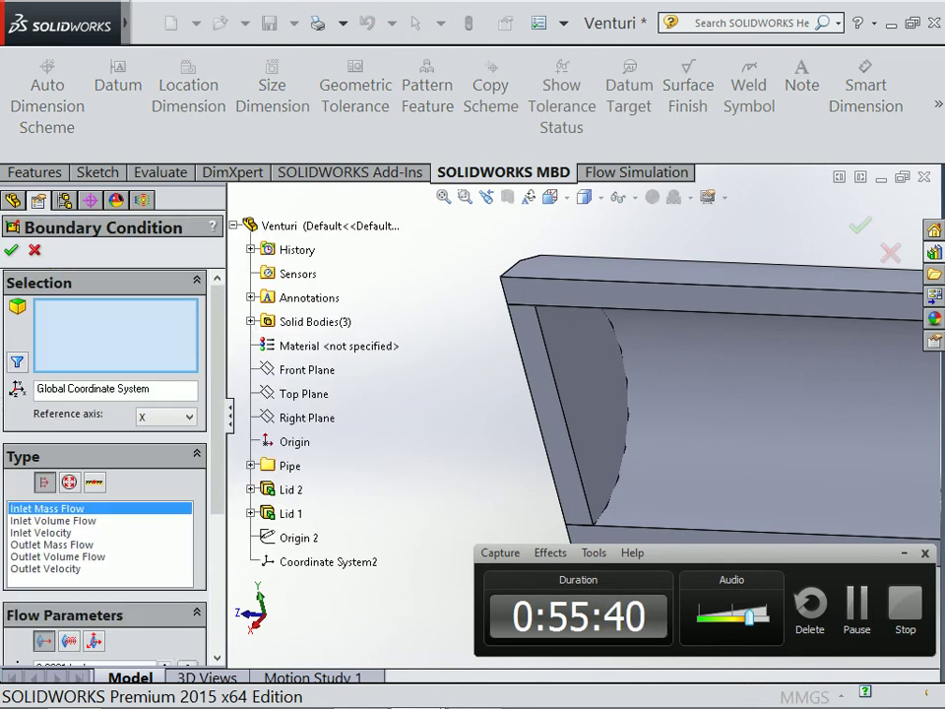
left_click(604, 408)
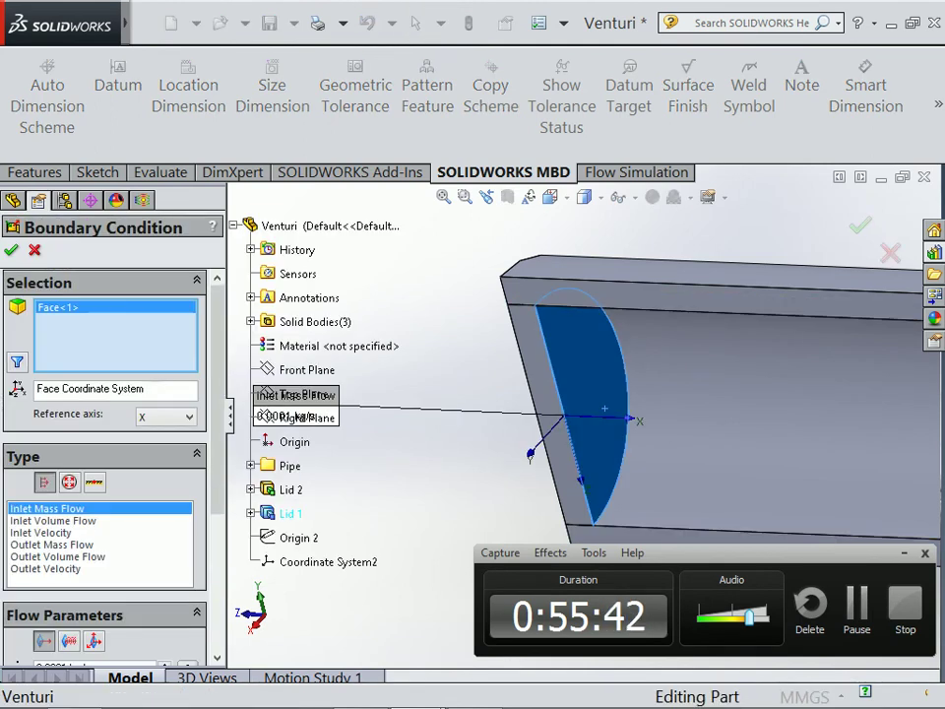
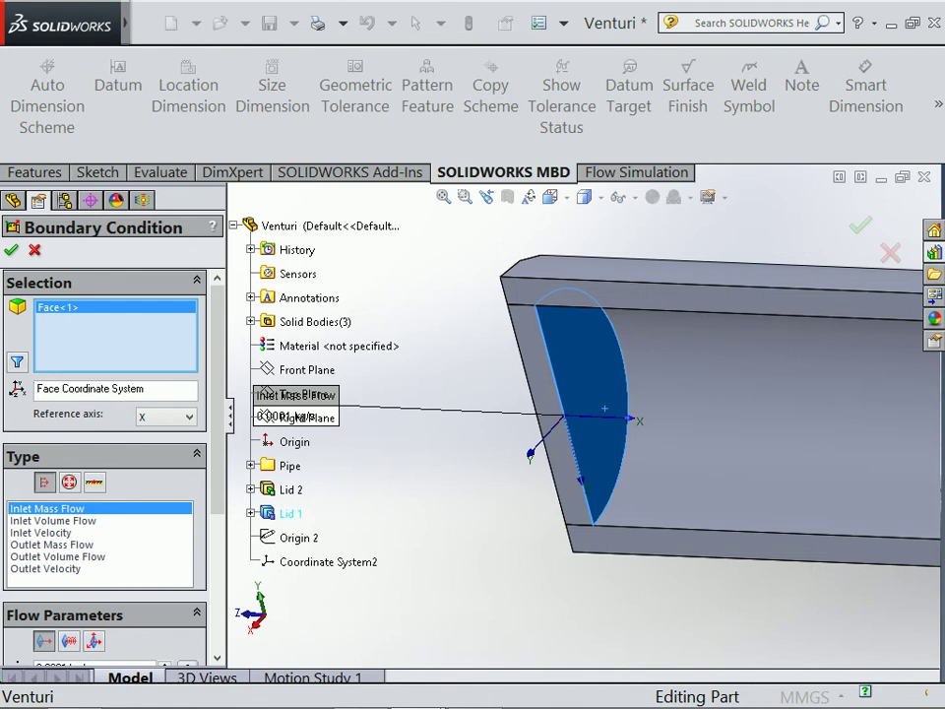
Step: Switch the inlet boundary condition type from Inlet Mass Flow to Inlet Volume Flow
scroll(446, 439, "down", 3)
scroll(103, 443, "down", 3)
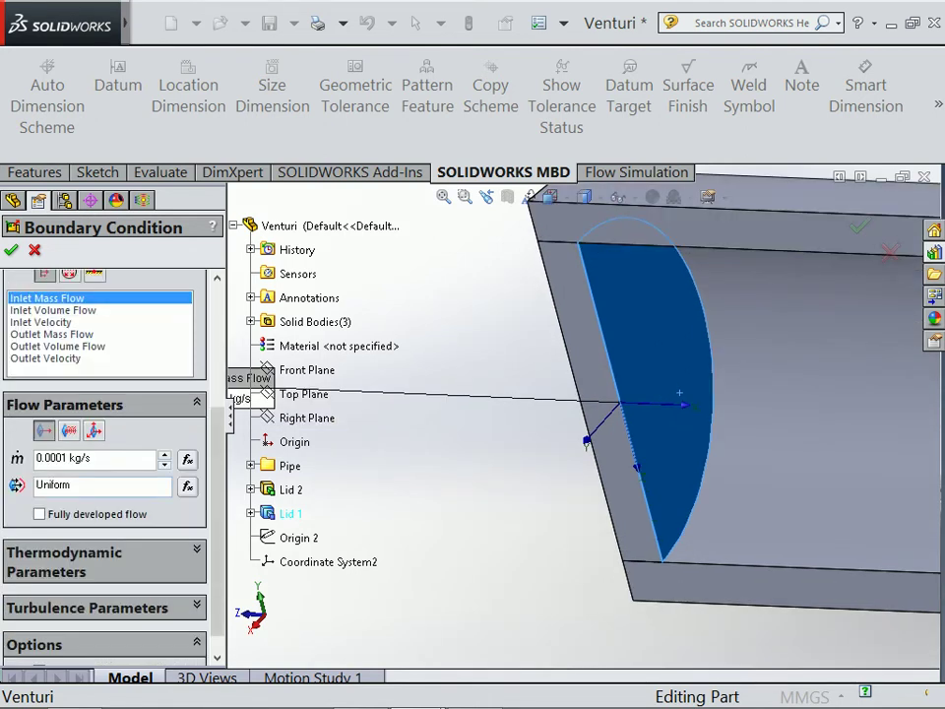
scroll(583, 414, "up", 3)
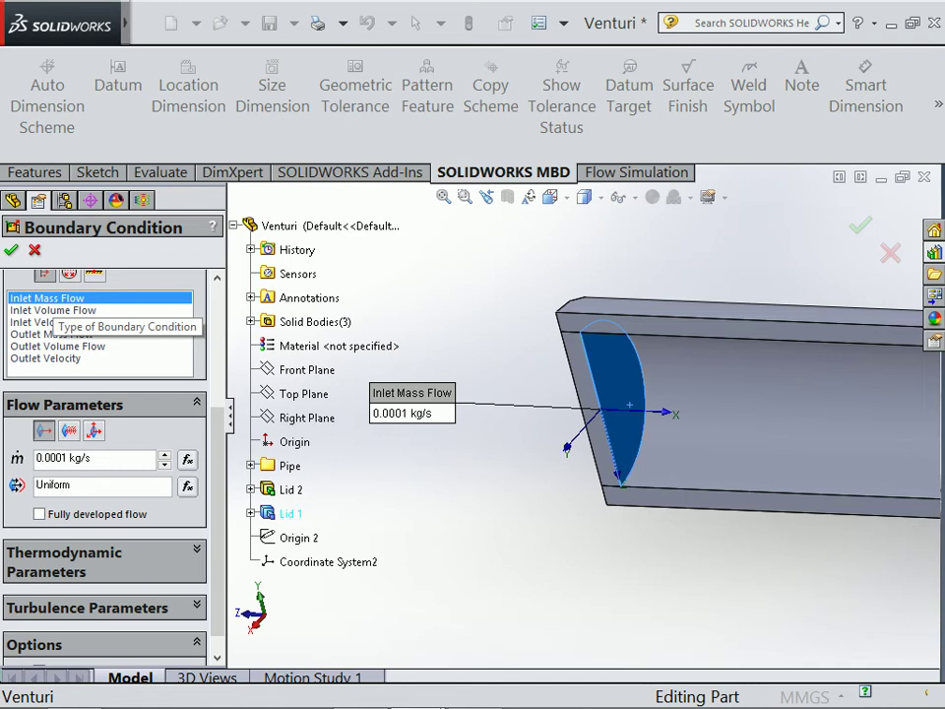
left_click(52, 310)
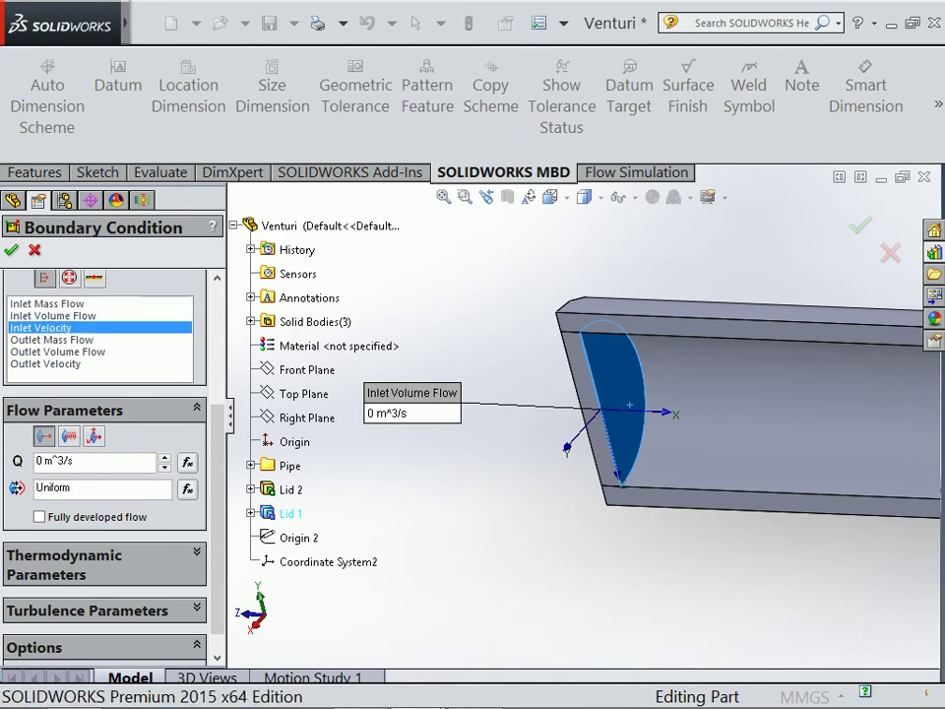
Step: Change the inlet to Inlet Velocity with 0.5 m/s normal to the face
left_click(40, 327)
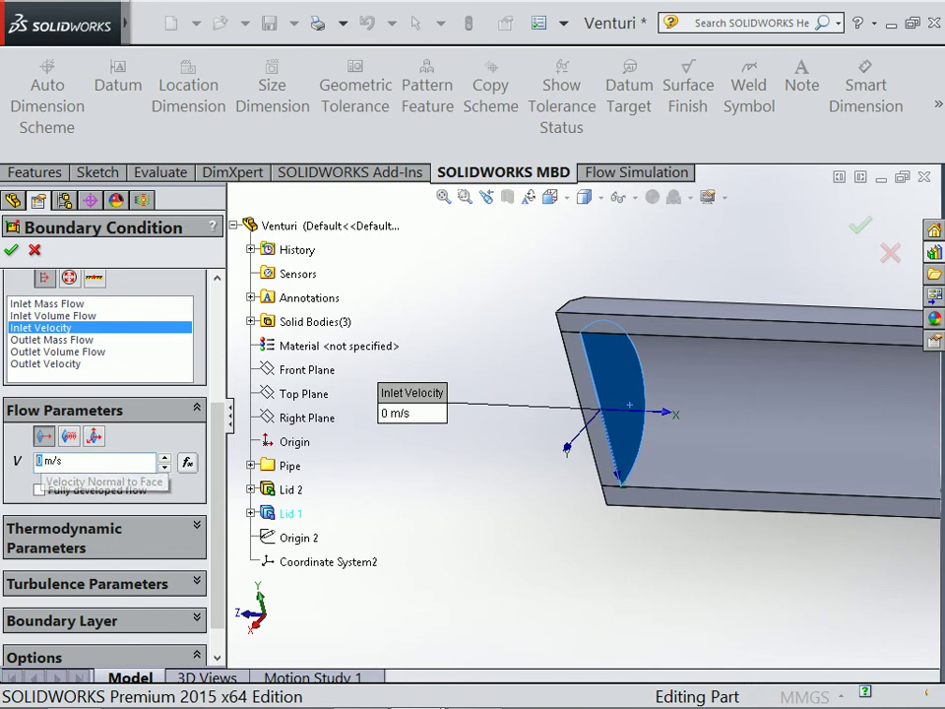
type(".5")
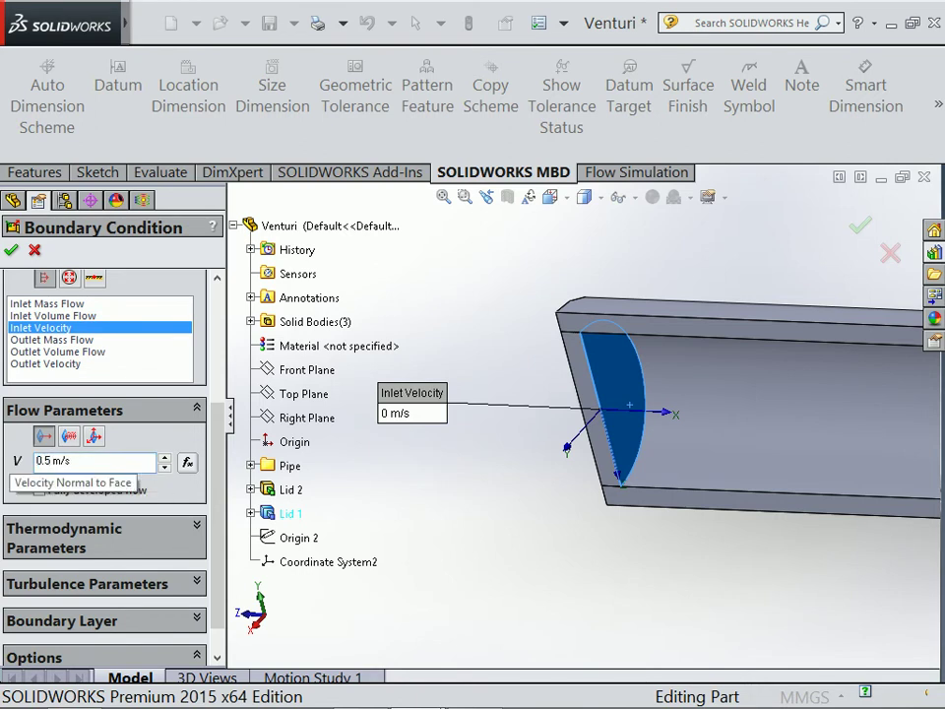
key("Return")
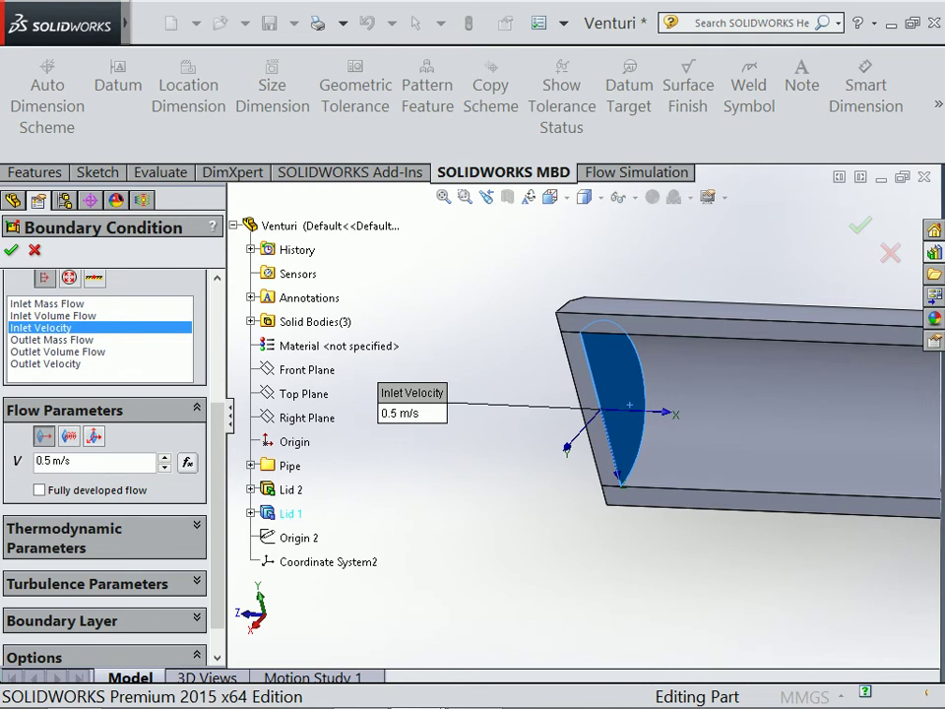
left_click(187, 461)
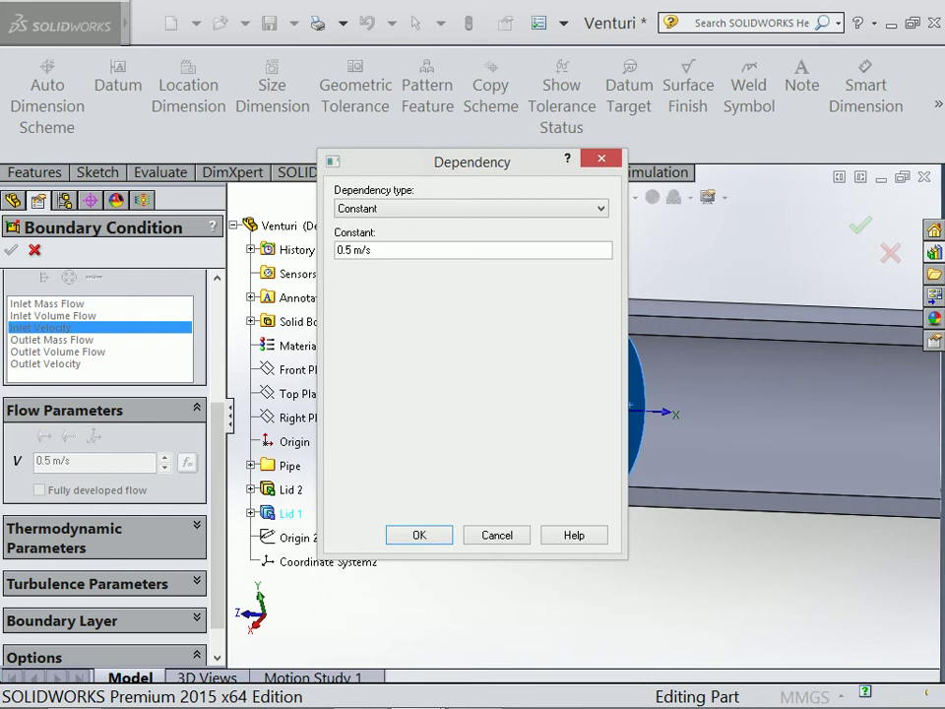
left_click(471, 207)
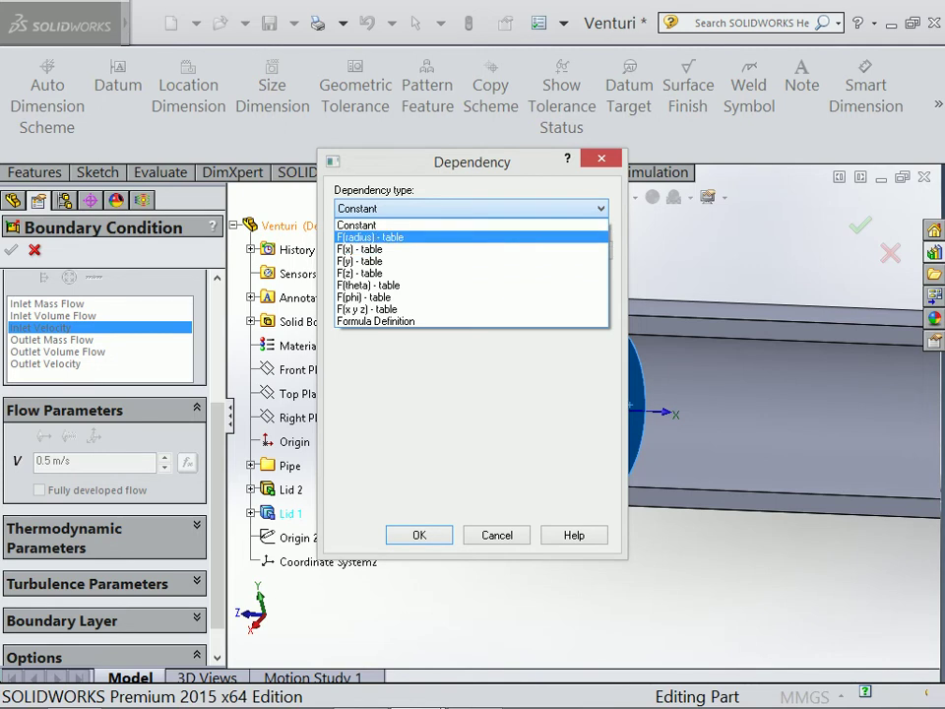
left_click(370, 237)
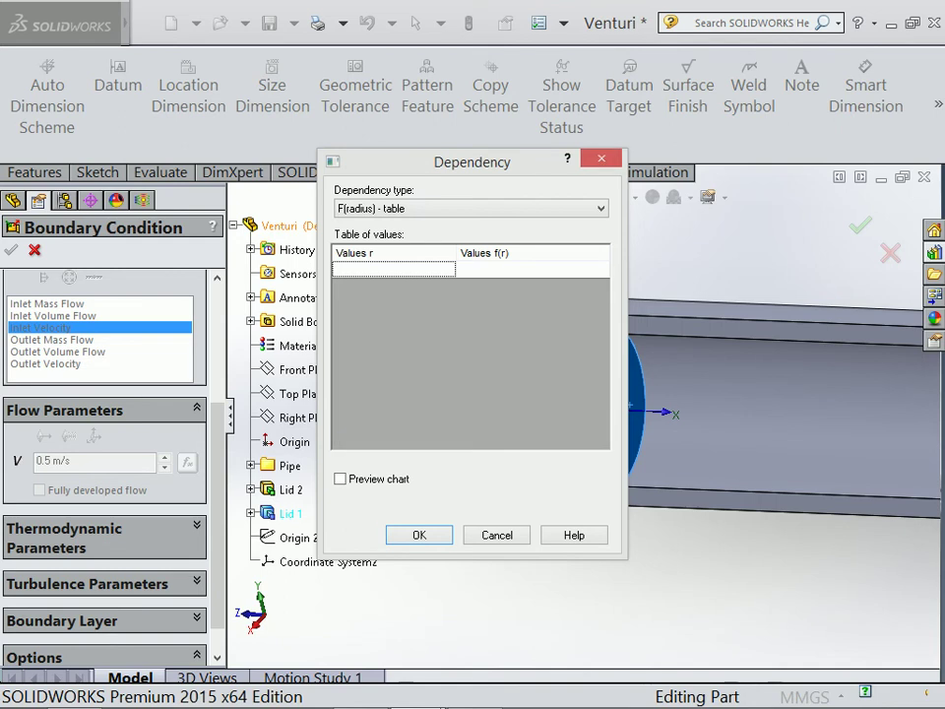
key("Return")
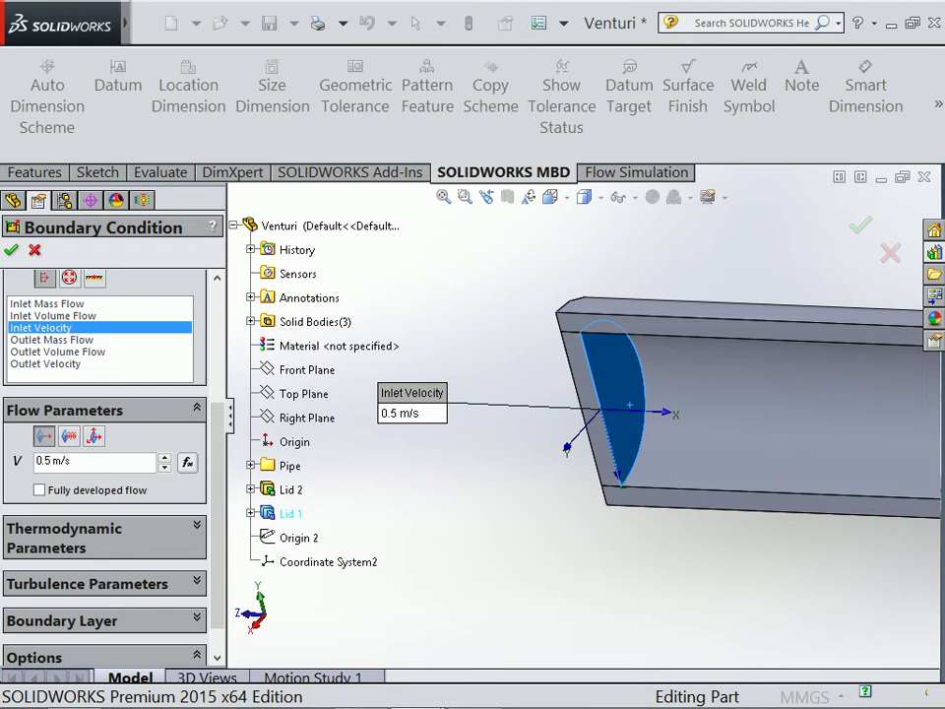
Step: Enter 298 K as the inlet temperature and collapse Turbulence Parameters afterwards
scroll(103, 443, "down", 1)
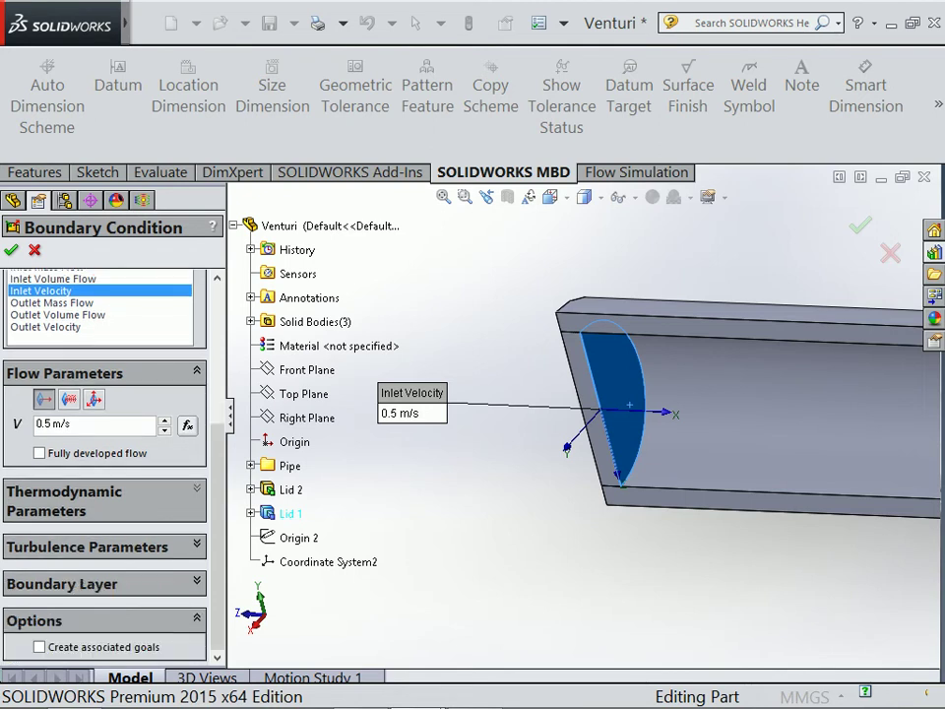
left_click(196, 488)
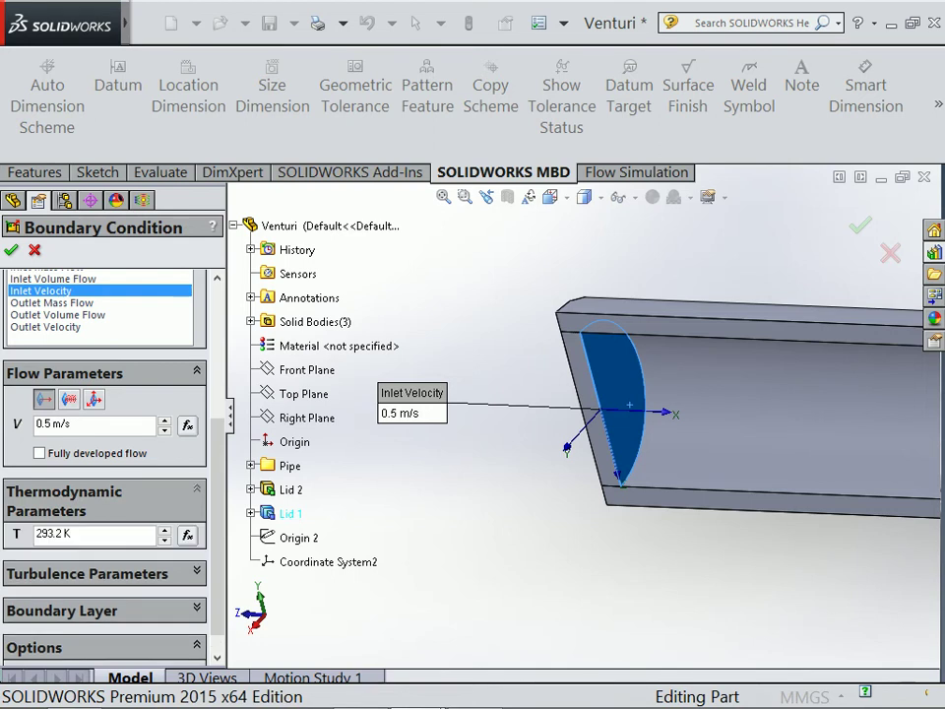
left_click(94, 533)
type("298")
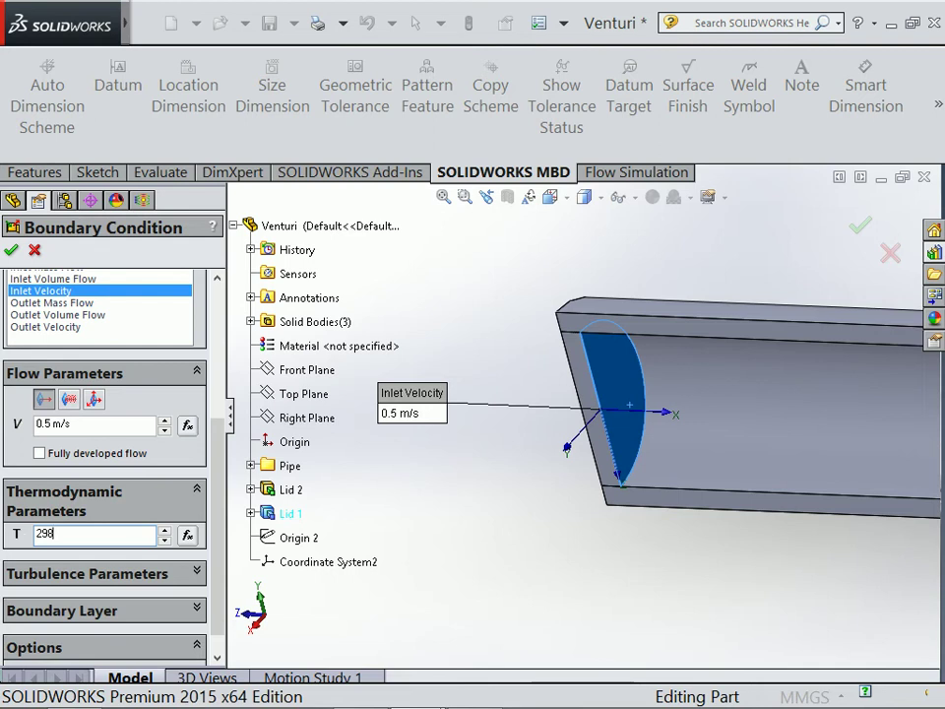
left_click(87, 573)
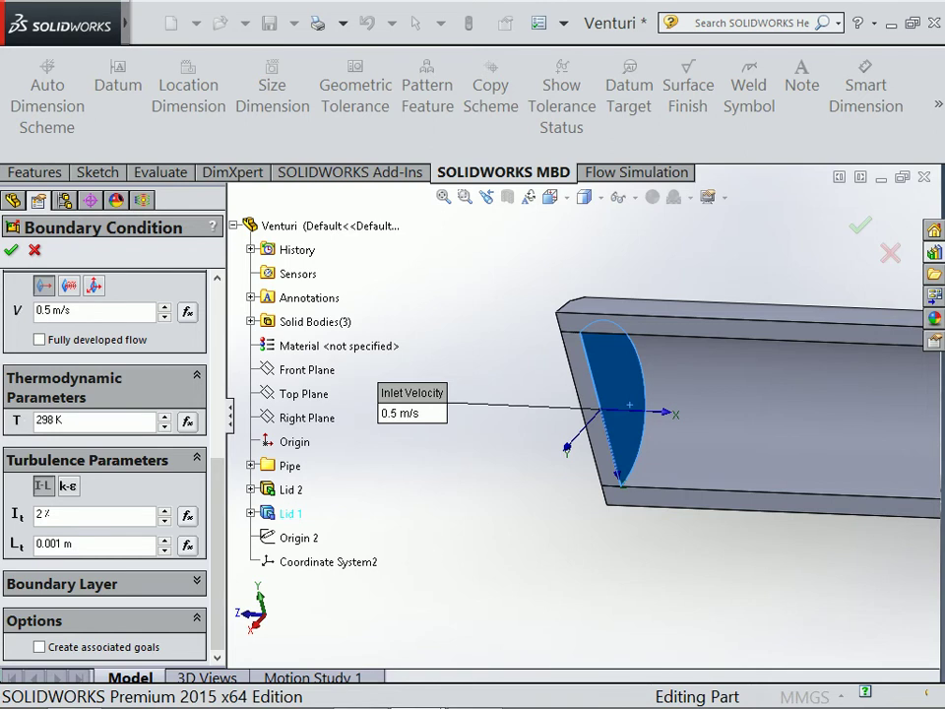
left_click(197, 458)
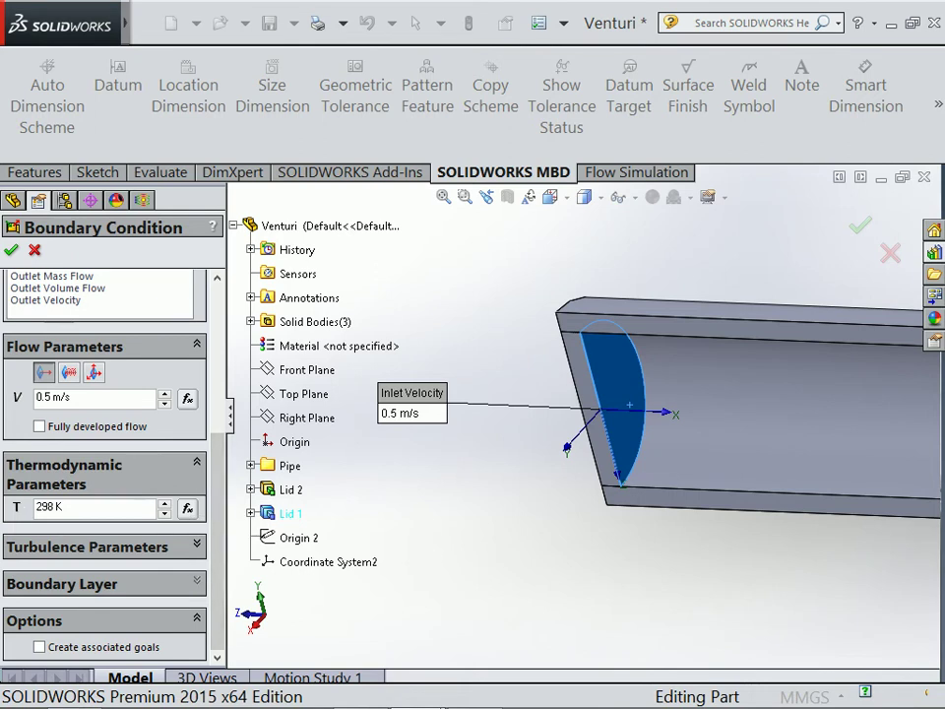
Step: Enable custom boundary layer parameters for the inlet and edit the boundary layer thickness
left_click(197, 583)
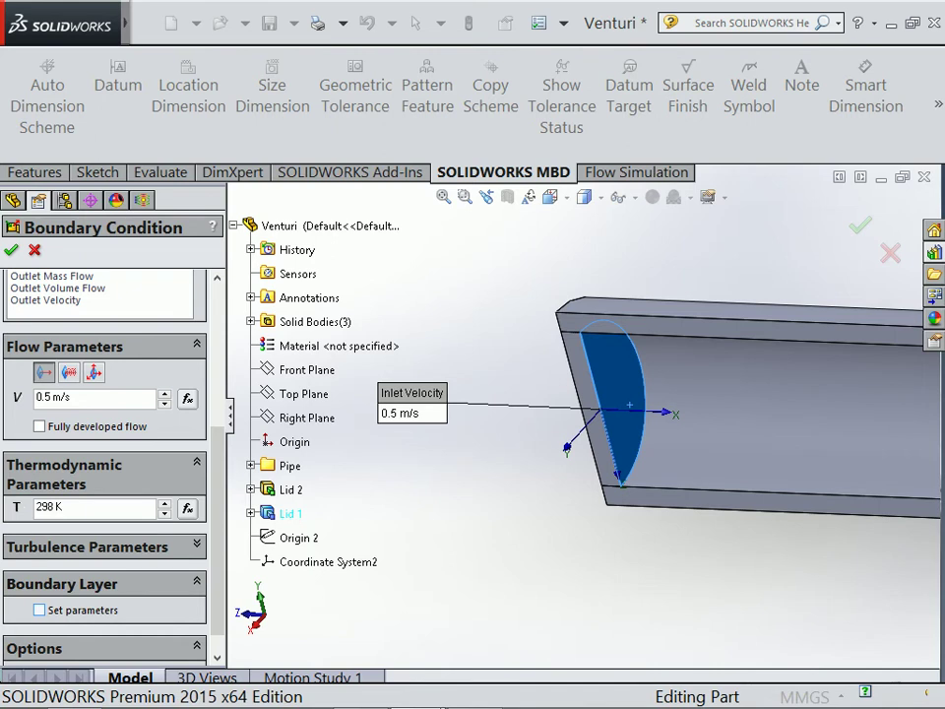
left_click(39, 609)
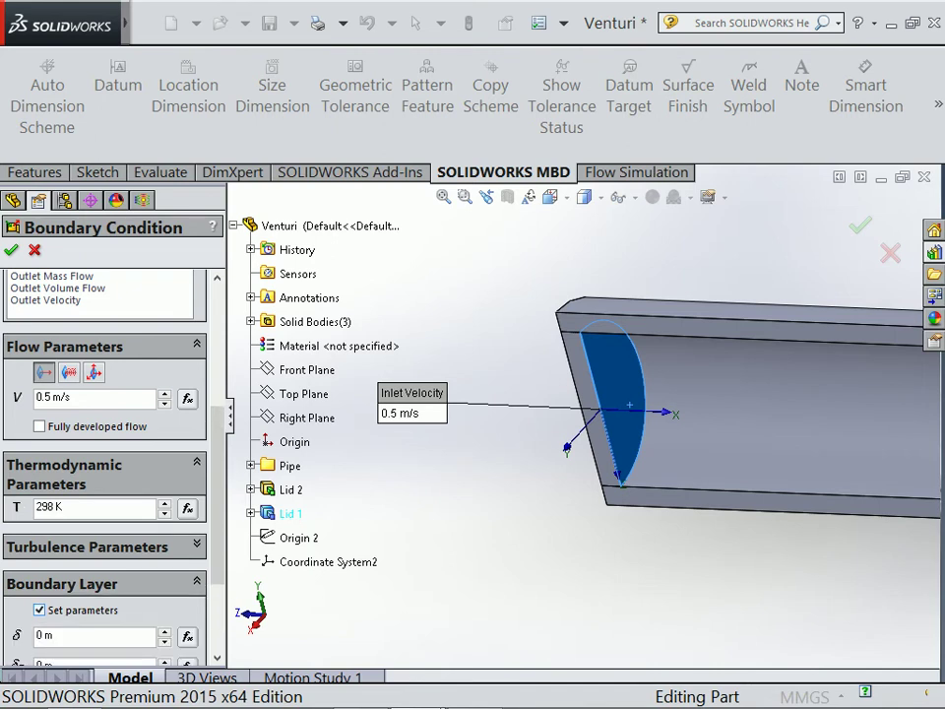
scroll(104, 443, "down", 3)
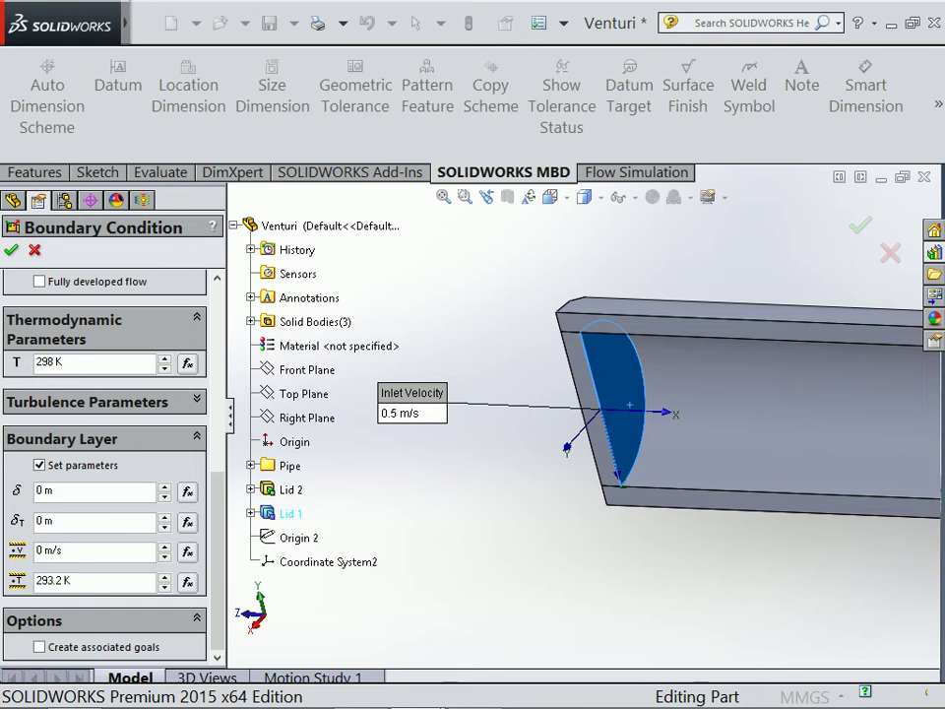
left_click(108, 490)
left_click(50, 489)
scroll(103, 552, "up", 3)
scroll(104, 552, "up", 3)
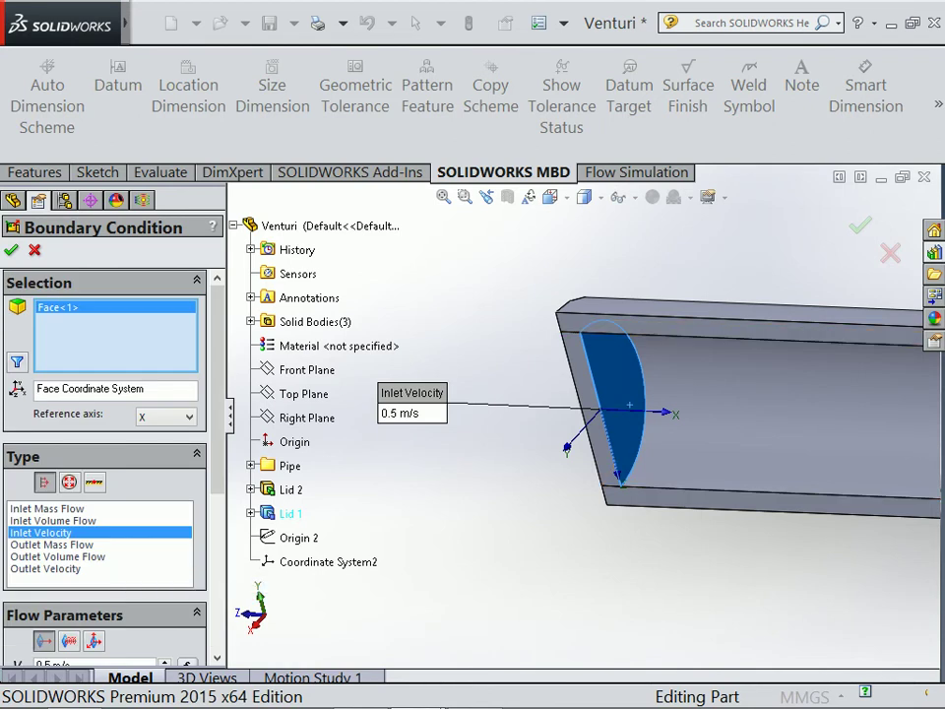
scroll(582, 423, "up", 3)
scroll(582, 423, "up", 2)
scroll(103, 551, "down", 3)
scroll(103, 551, "up", 3)
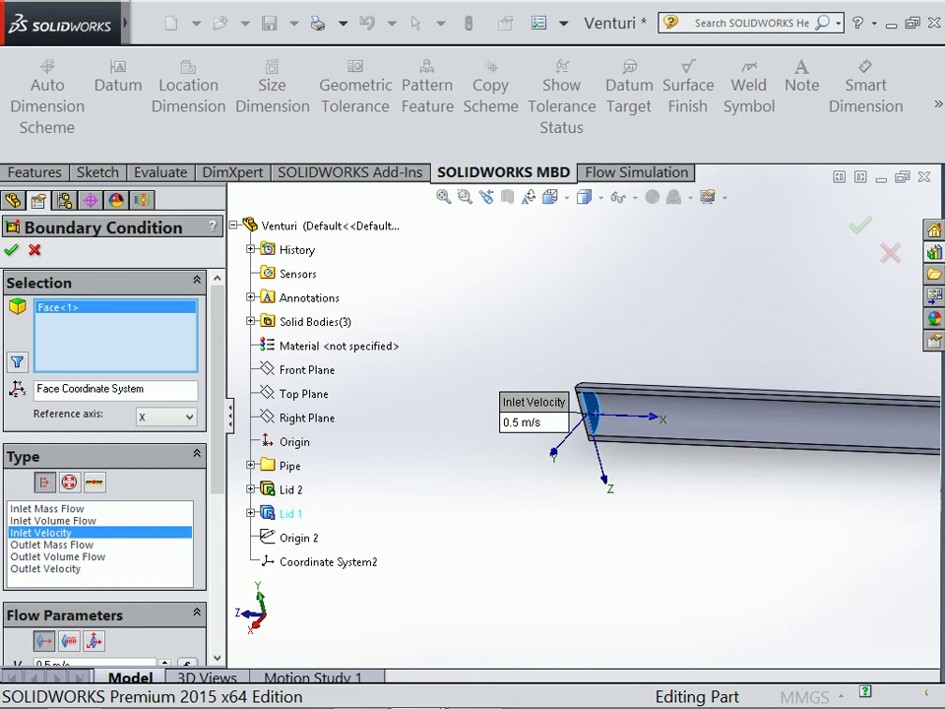
key("Return")
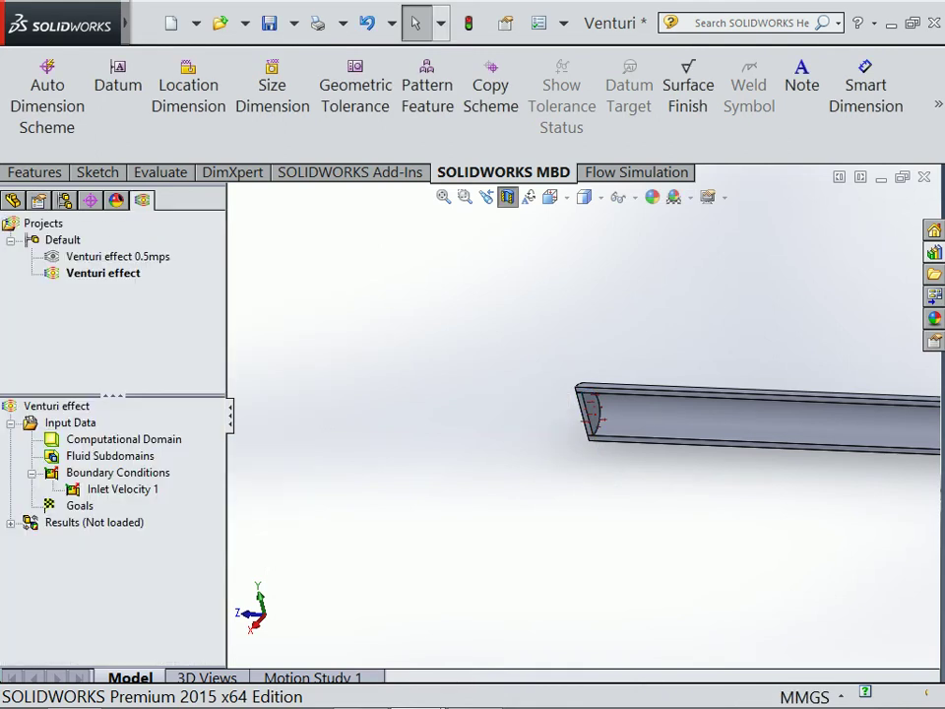
left_click(122, 489)
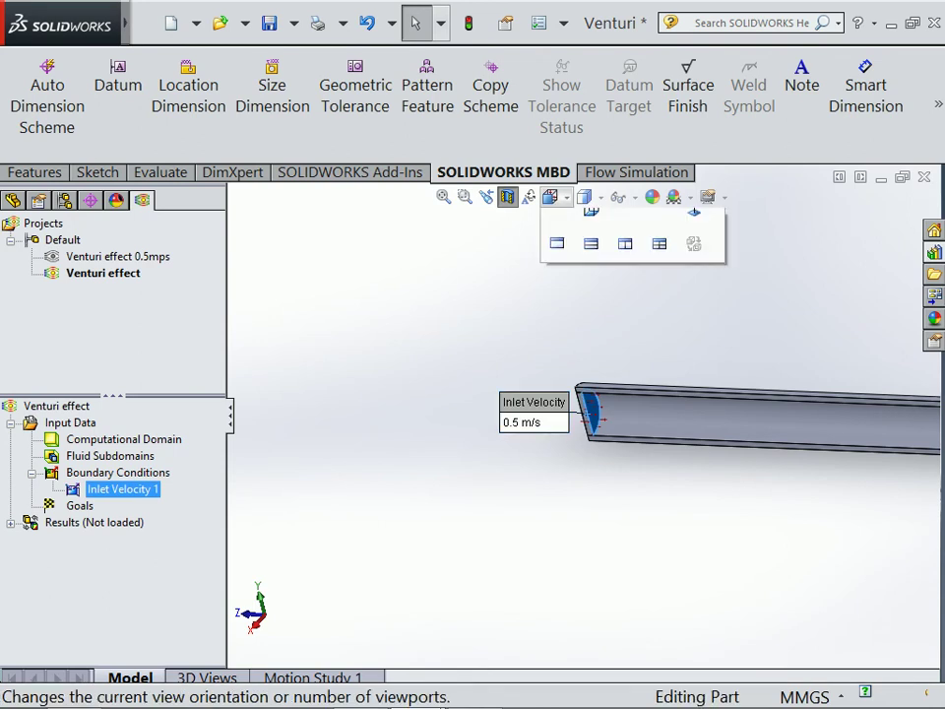
scroll(591, 419, "down", 2)
scroll(591, 418, "down", 3)
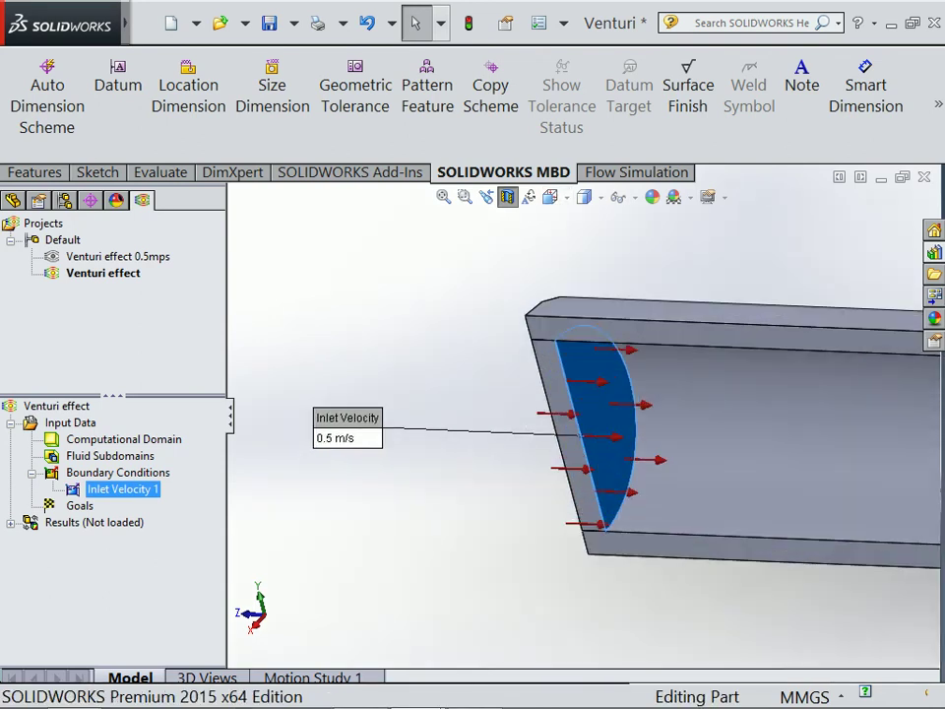
scroll(630, 417, "down", 1)
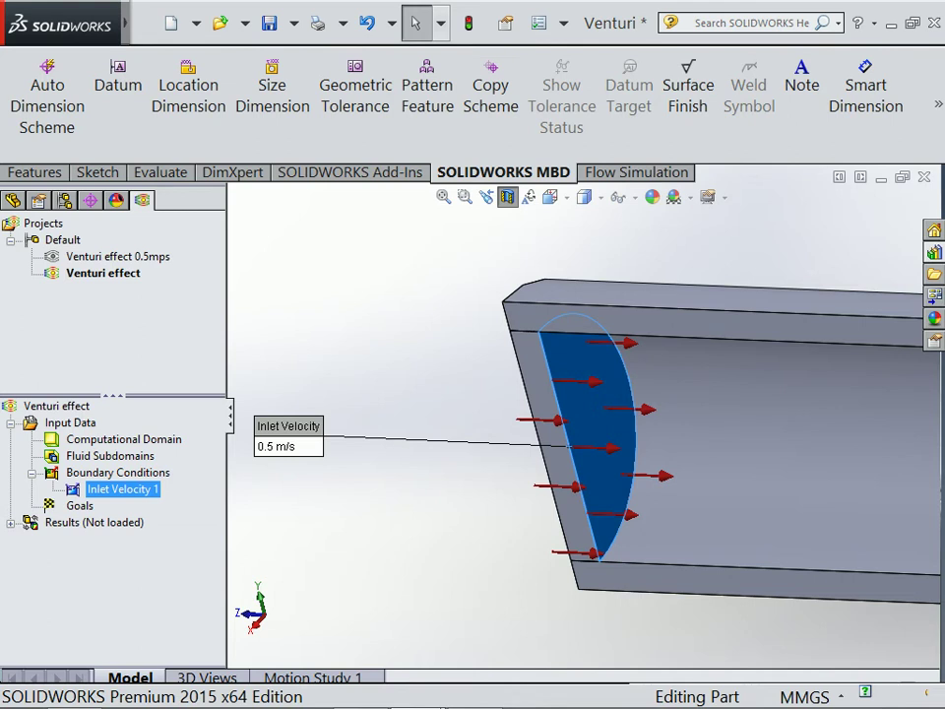
scroll(582, 415, "up", 3)
scroll(582, 414, "up", 3)
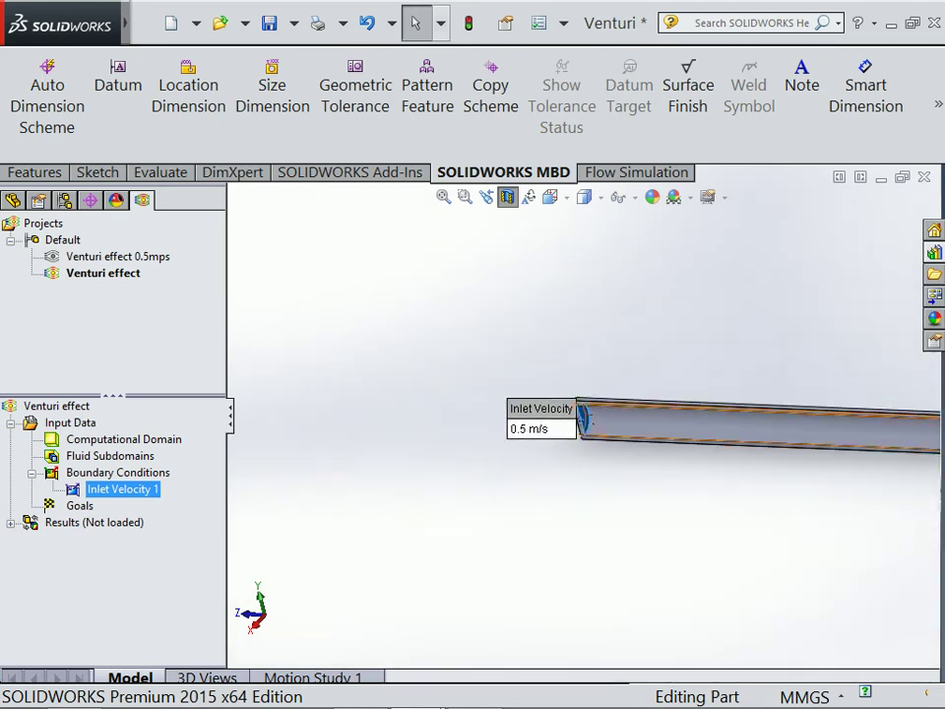
scroll(582, 415, "up", 2)
key("f")
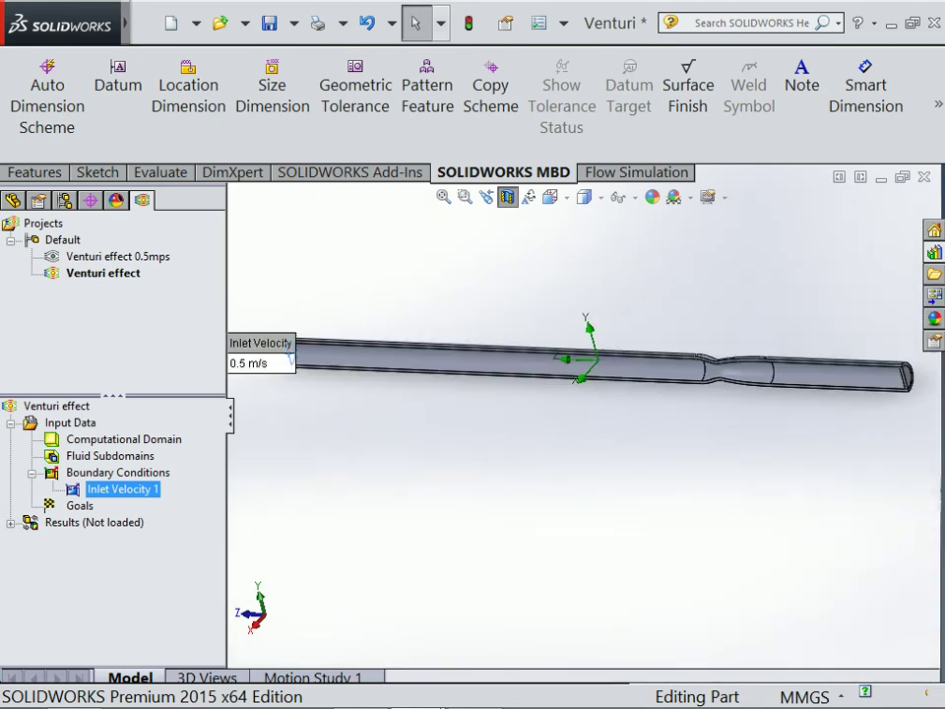
Step: Insert a new boundary condition on the Lid 2 end face with the Pressure Openings type
right_click(138, 473)
left_click(210, 484)
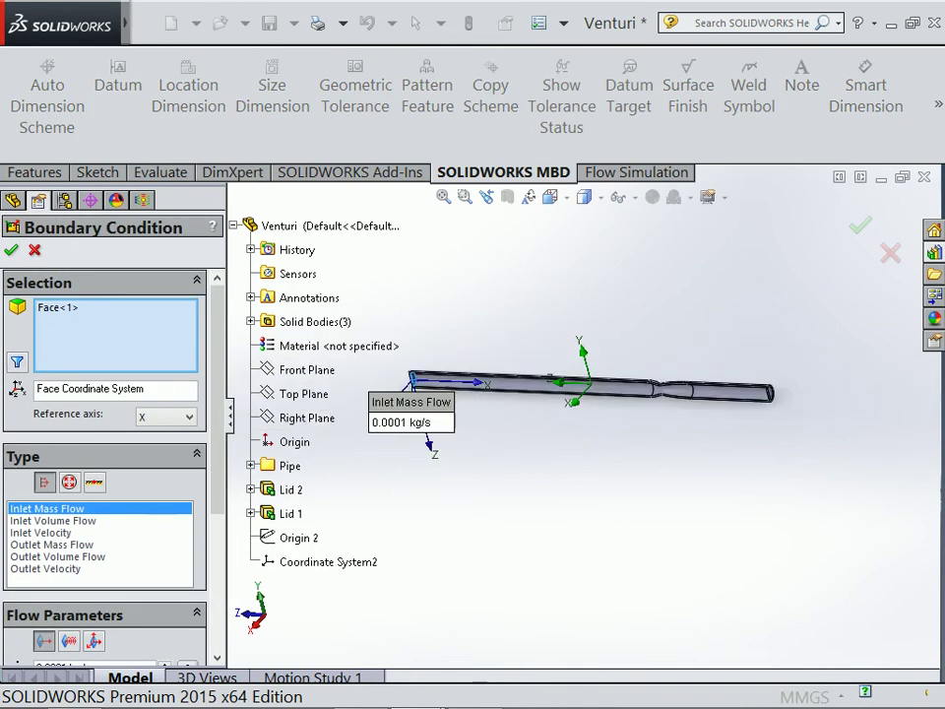
scroll(387, 374, "down", 1)
scroll(386, 374, "down", 1)
scroll(387, 374, "down", 2)
scroll(387, 375, "down", 2)
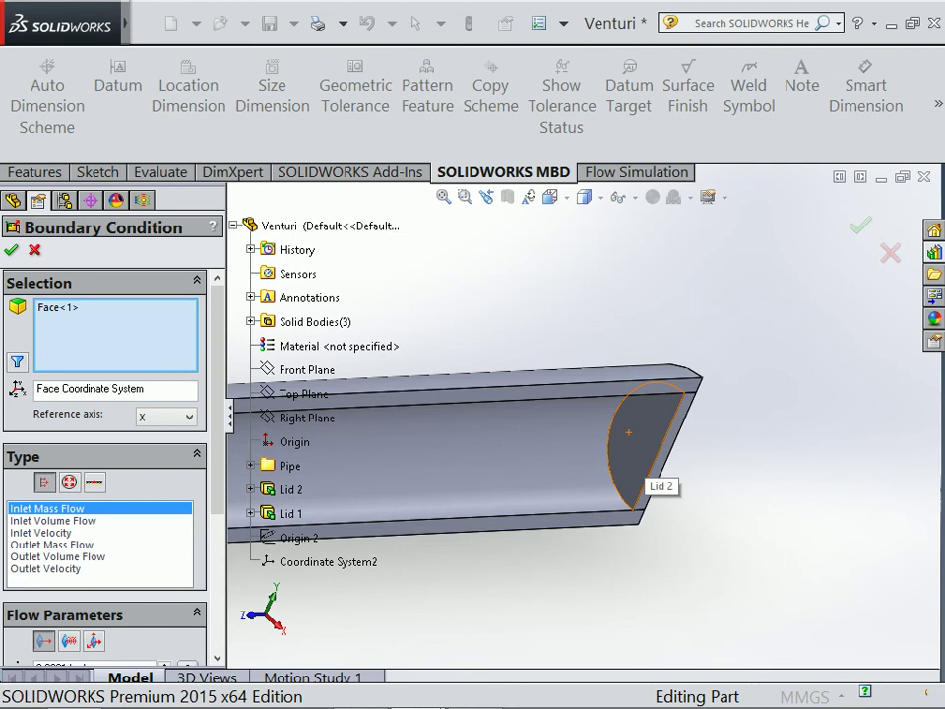
left_click(638, 470)
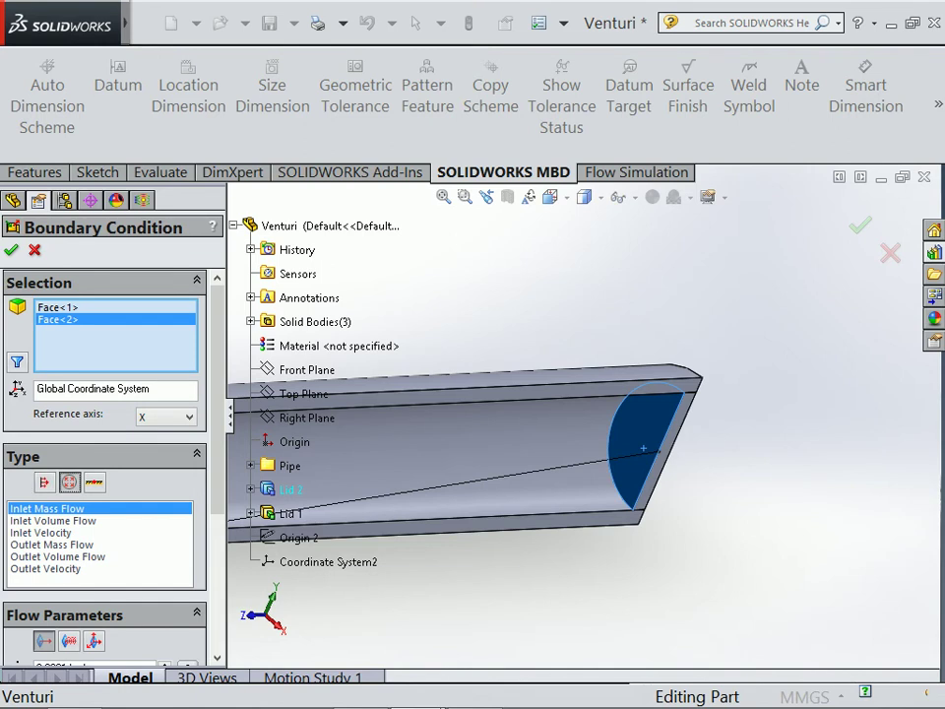
left_click(69, 481)
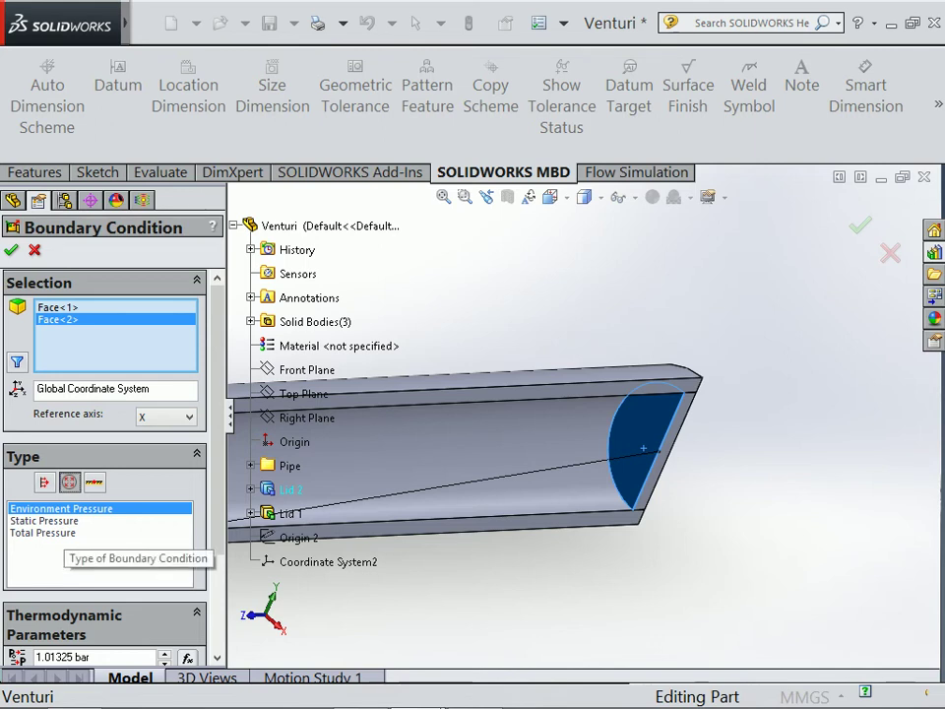
Step: Make the opening a Static Pressure condition with a temperature of 298 K
scroll(104, 443, "down", 3)
left_click(43, 380)
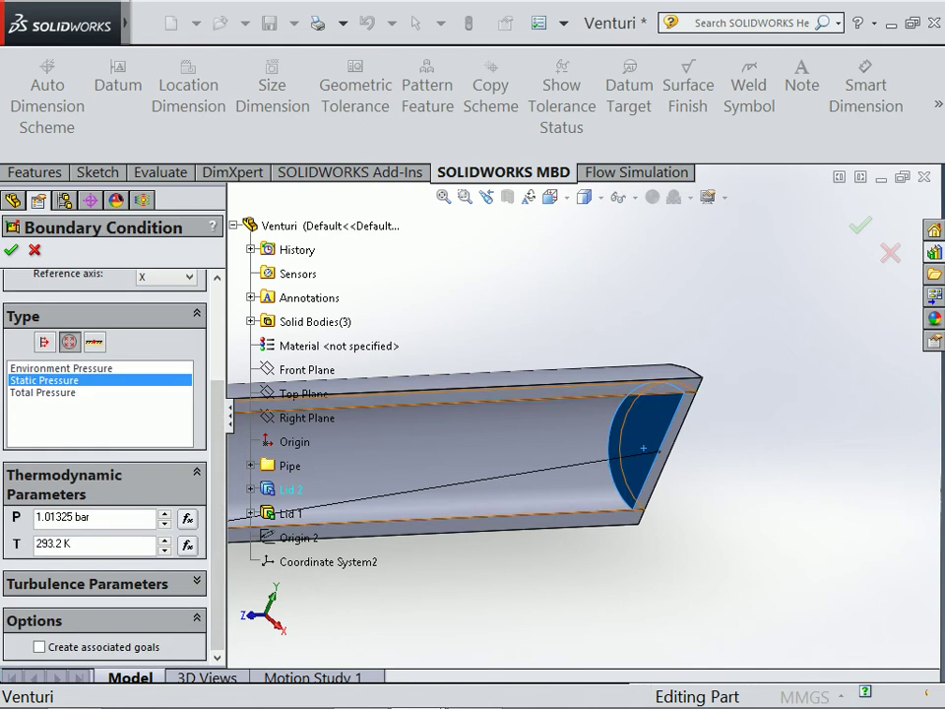
scroll(583, 416, "up", 5)
scroll(103, 394, "up", 3)
scroll(103, 394, "down", 3)
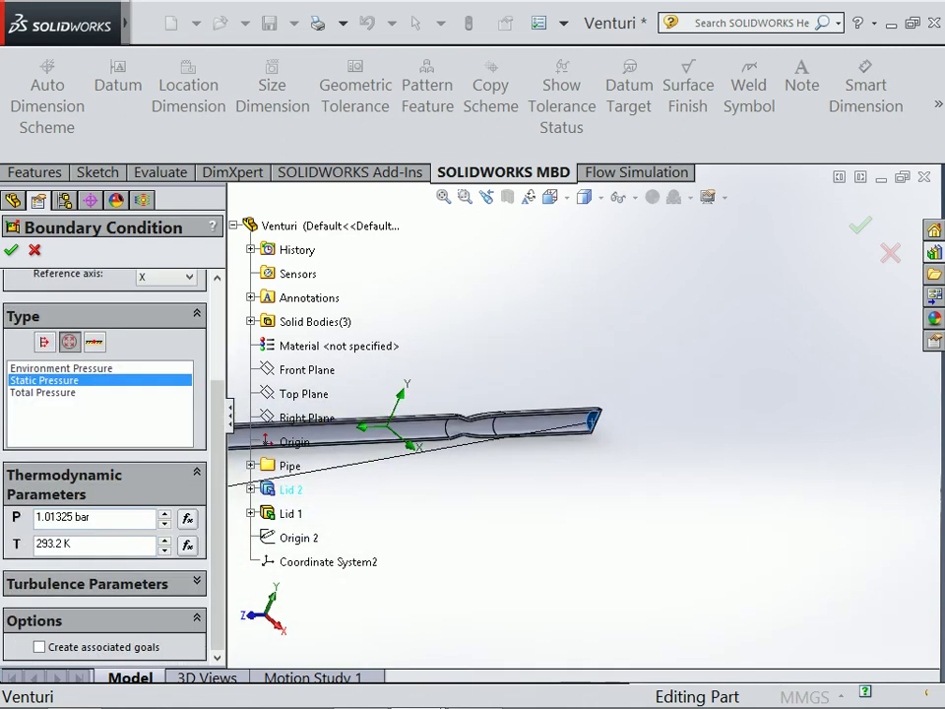
double_click(54, 543)
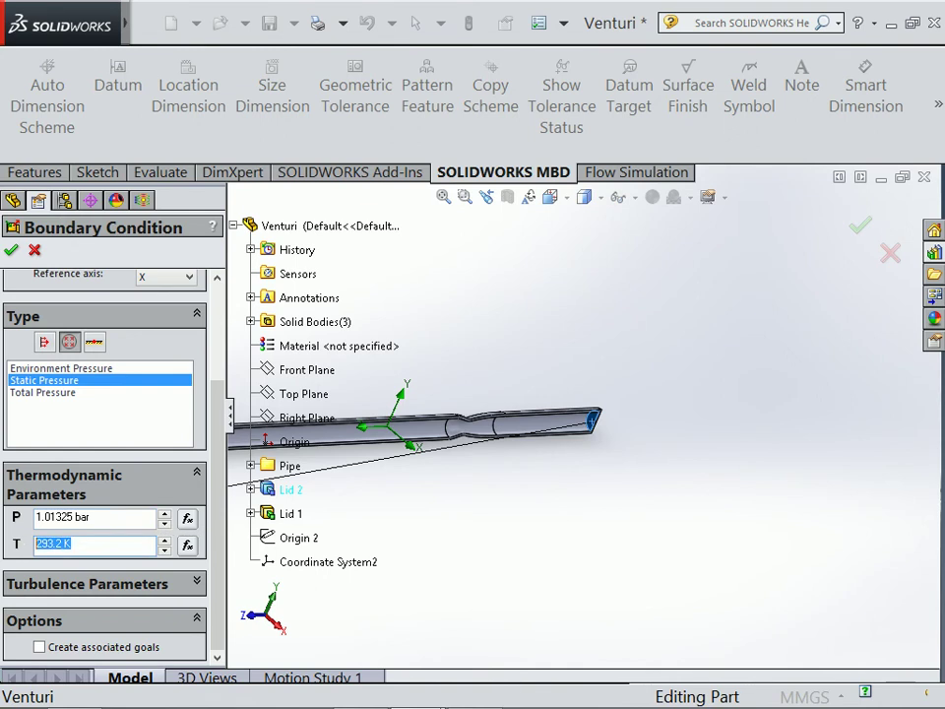
type("298")
key("Return")
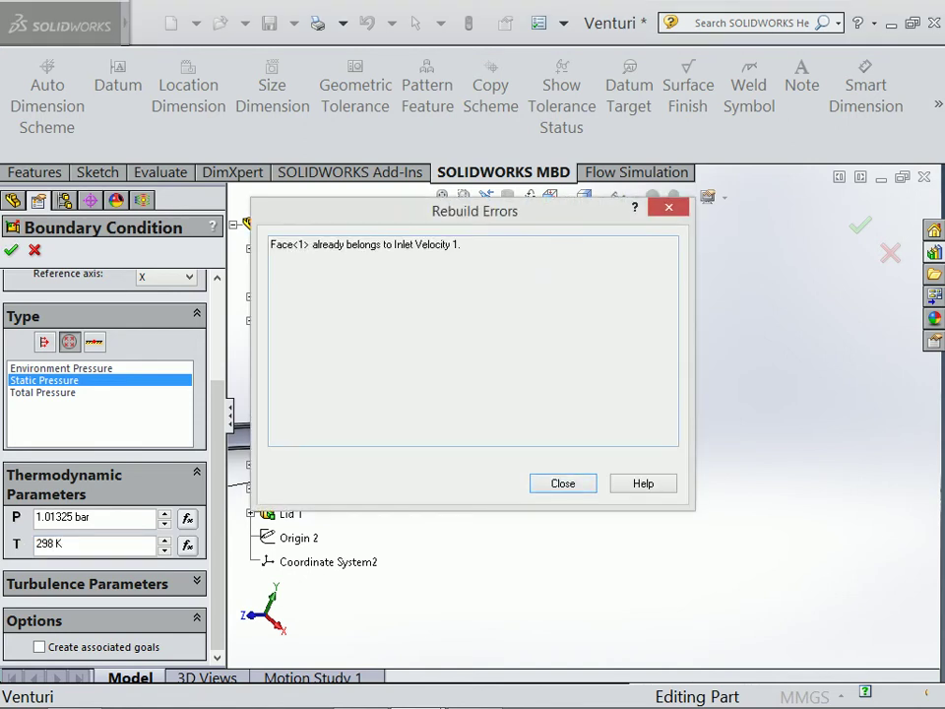
Step: Dismiss the rebuild error, delete Face<1> from the selection, and create Static Pressure 1
key("Return")
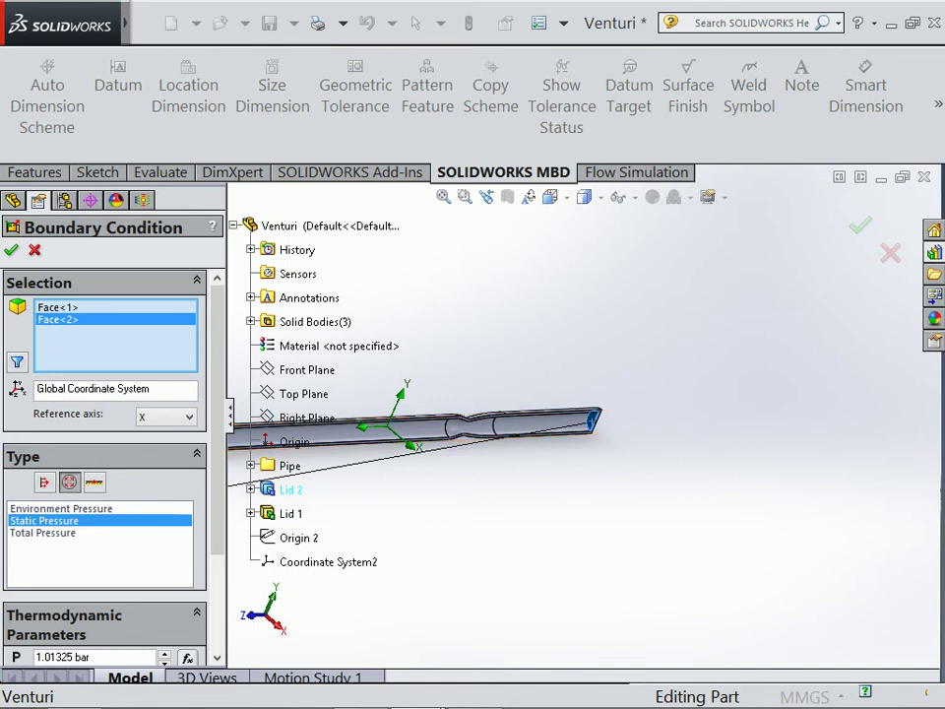
scroll(522, 619, "down", 3)
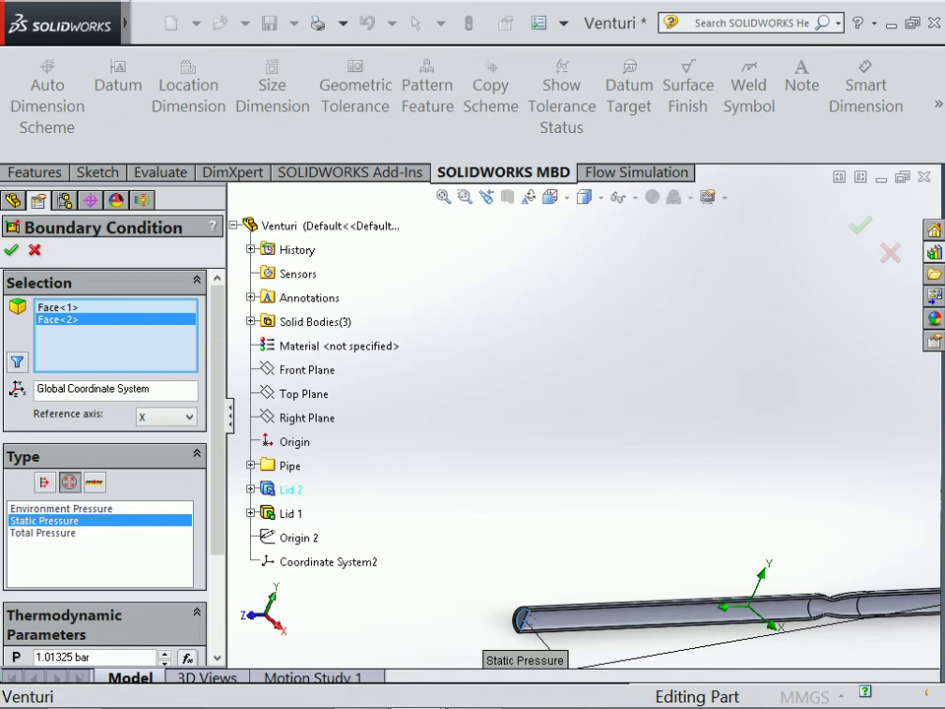
left_click(57, 307)
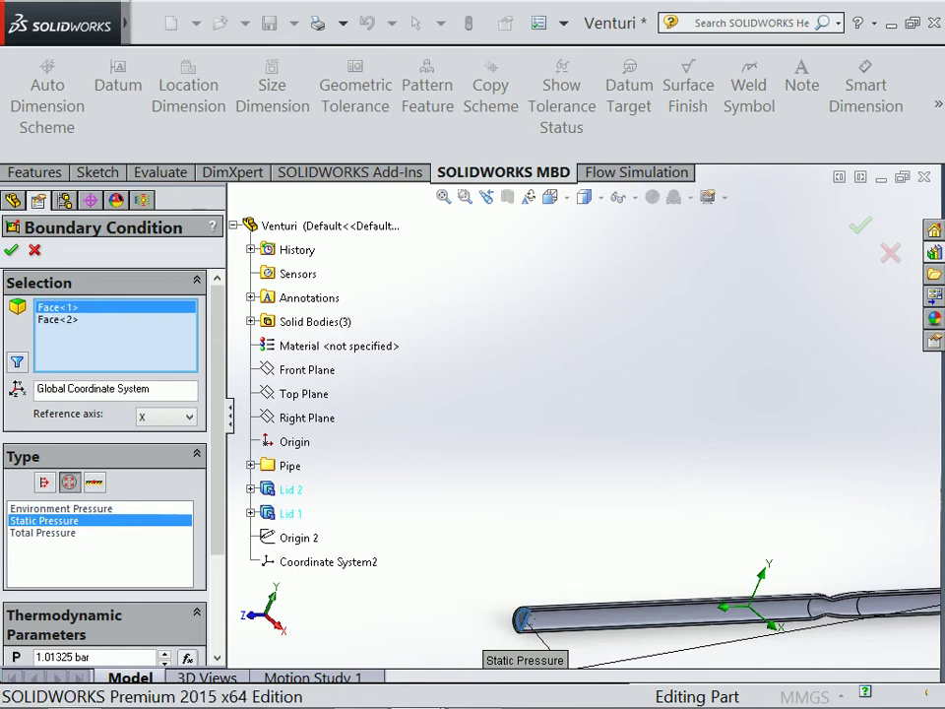
right_click(61, 308)
left_click(111, 350)
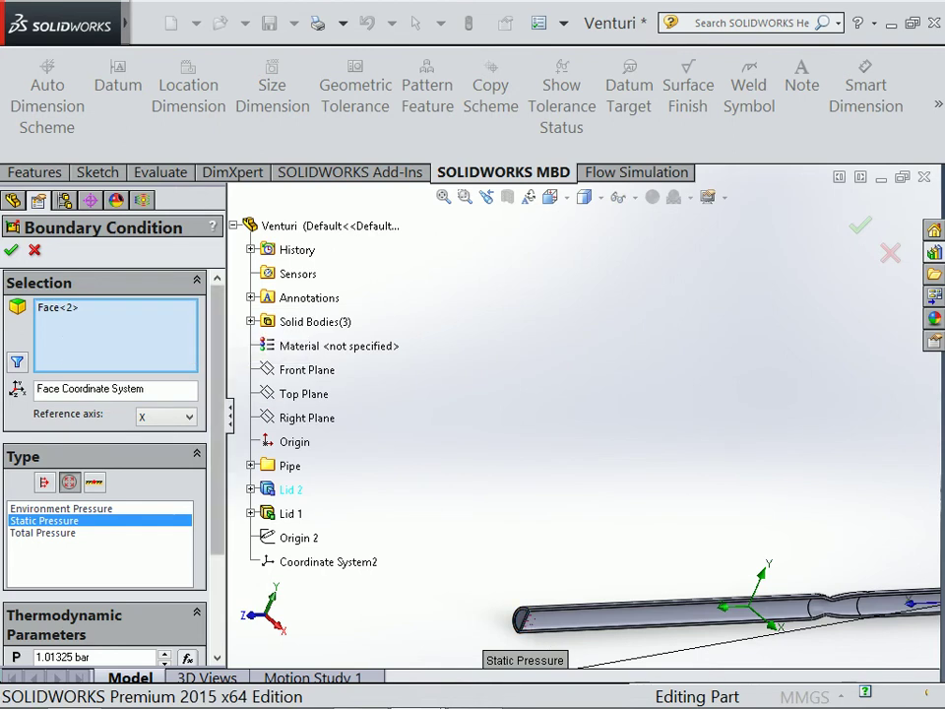
key("Return")
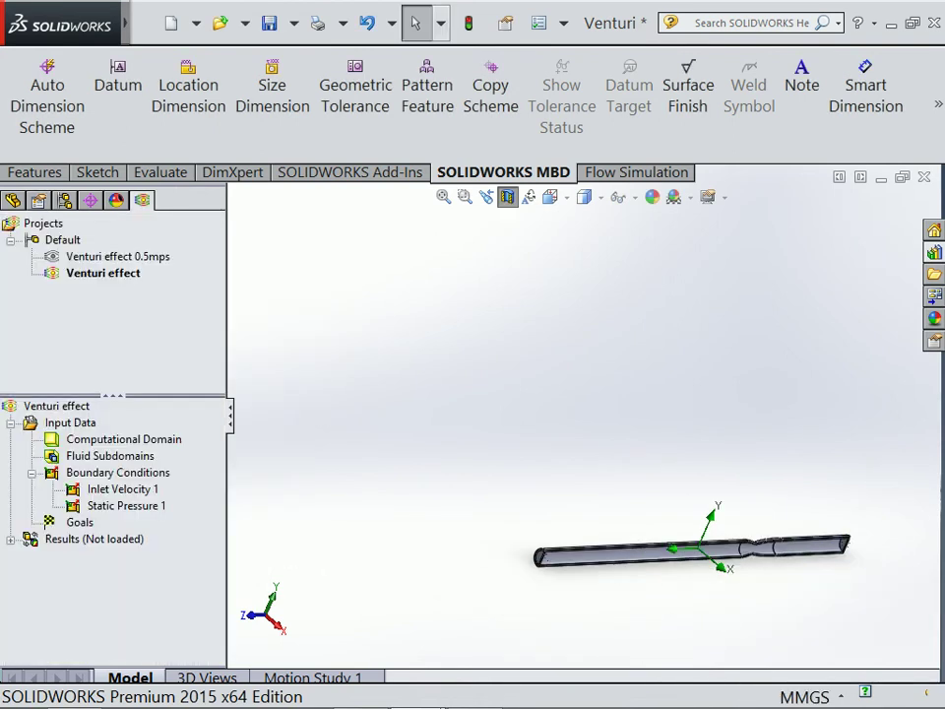
left_click(584, 197)
left_click(556, 295)
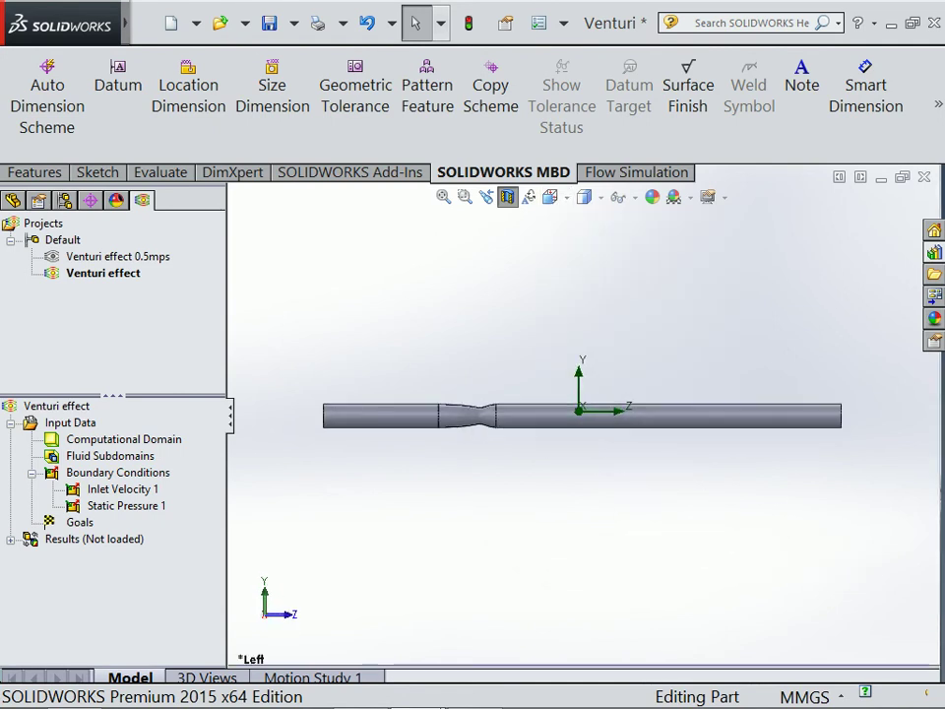
left_click(584, 197)
left_click(629, 292)
scroll(918, 430, "up", 2)
scroll(917, 429, "up", 3)
scroll(918, 429, "up", 3)
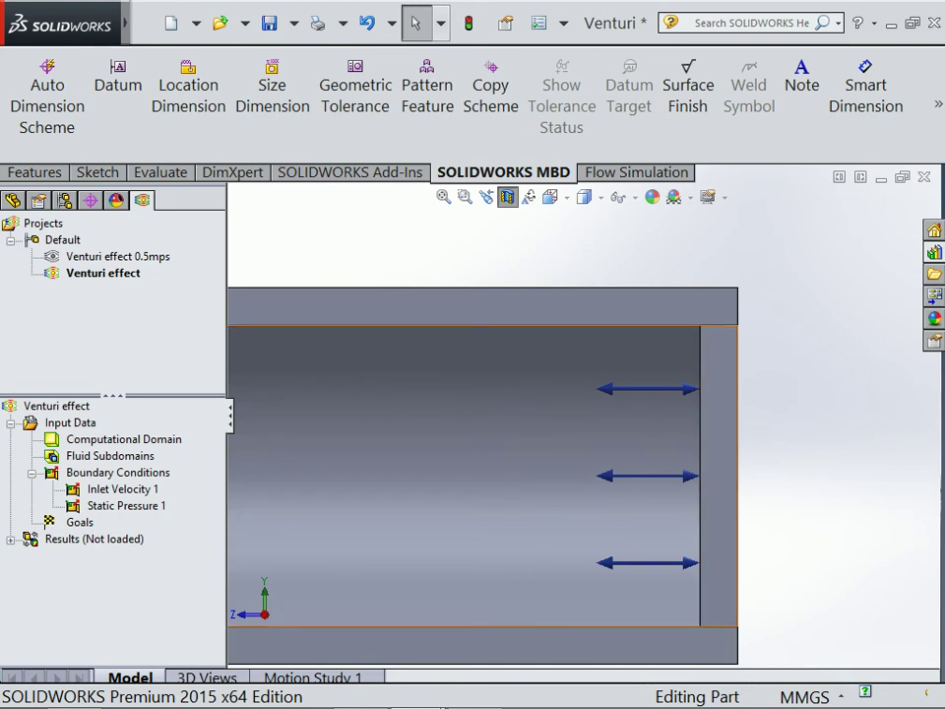
left_click(126, 505)
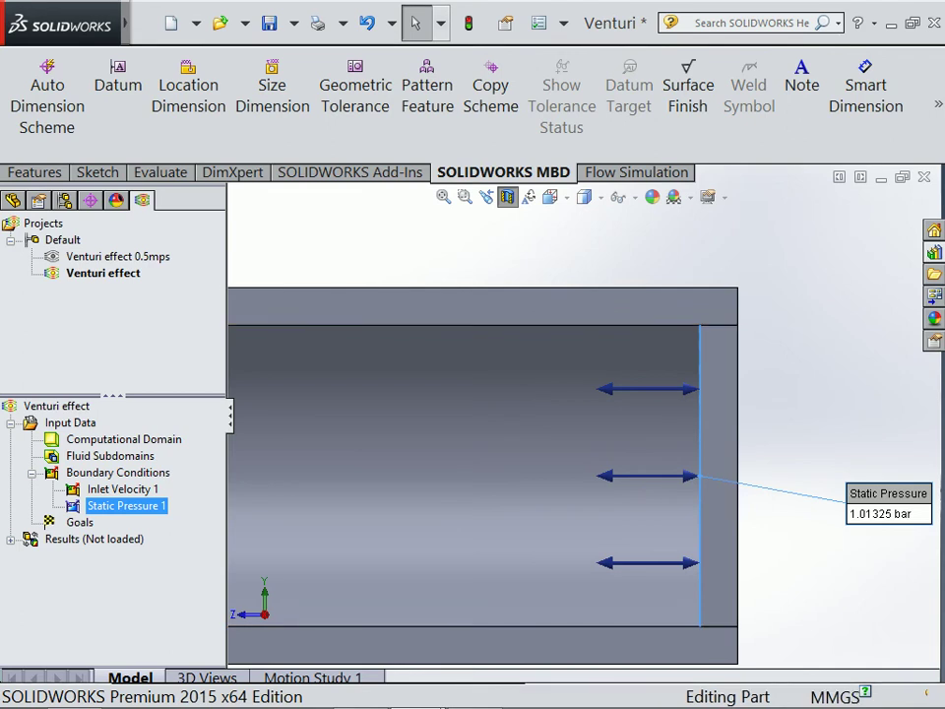
key("Escape")
scroll(483, 463, "up", 5)
scroll(384, 434, "down", 2)
scroll(690, 401, "down", 2)
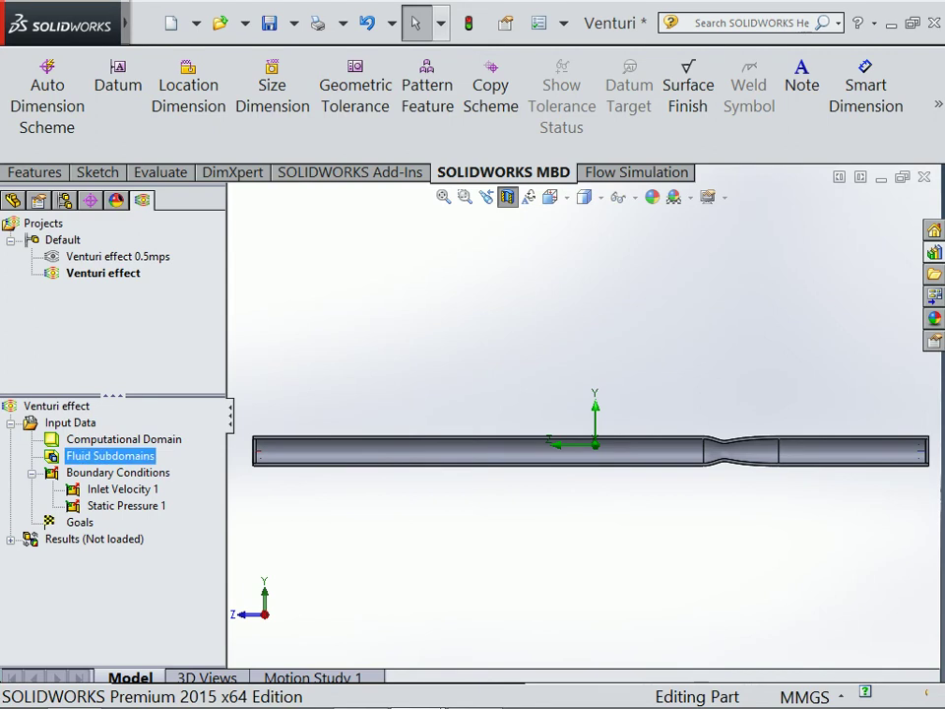
Step: Insert another boundary condition and choose the Wall type, selecting Real Wall
right_click(59, 459)
right_click(39, 474)
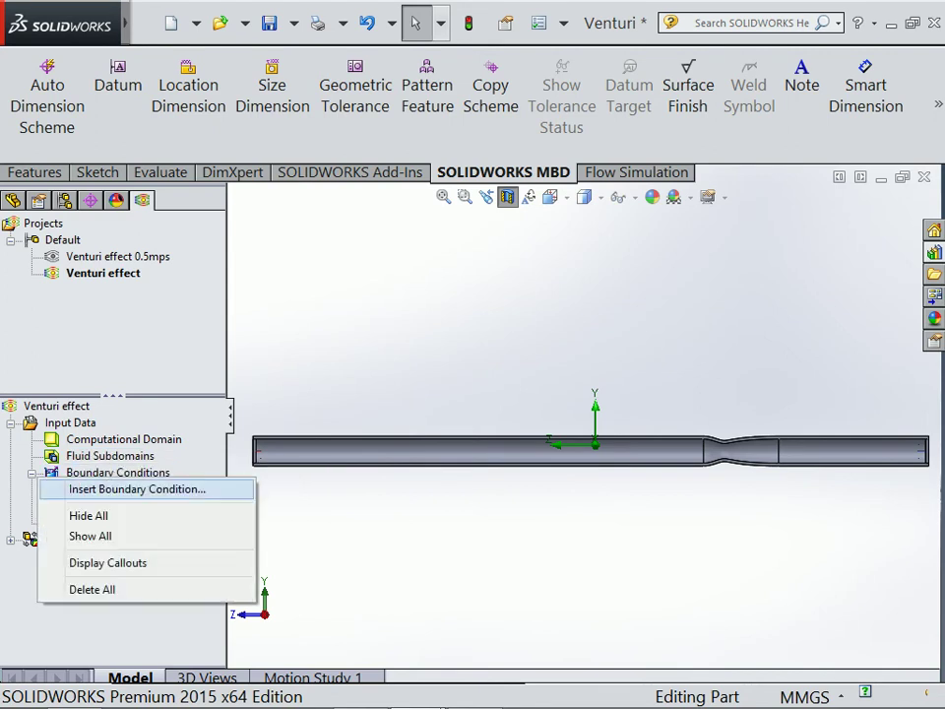
left_click(136, 489)
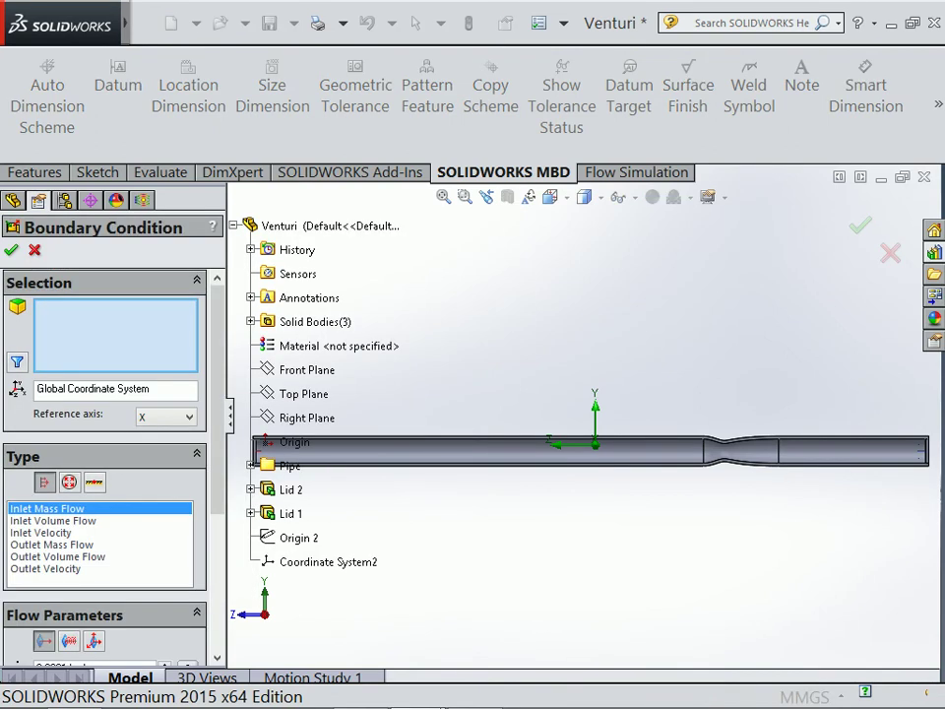
left_click(93, 482)
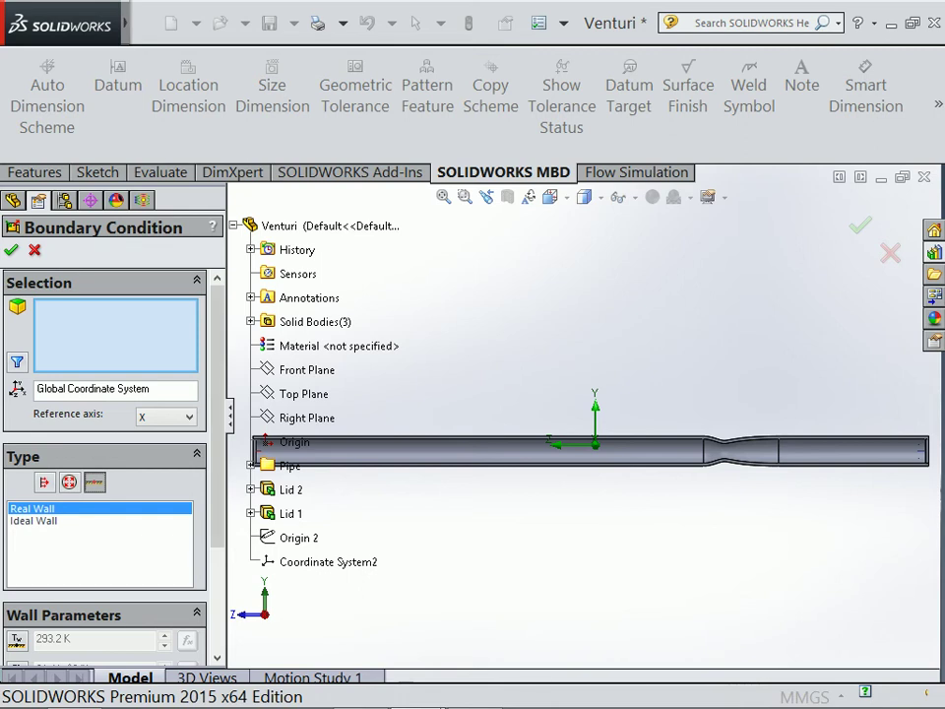
Step: Minimize SOLIDWORKS to reveal the desktop and the screen recorder controls
scroll(104, 443, "down", 3)
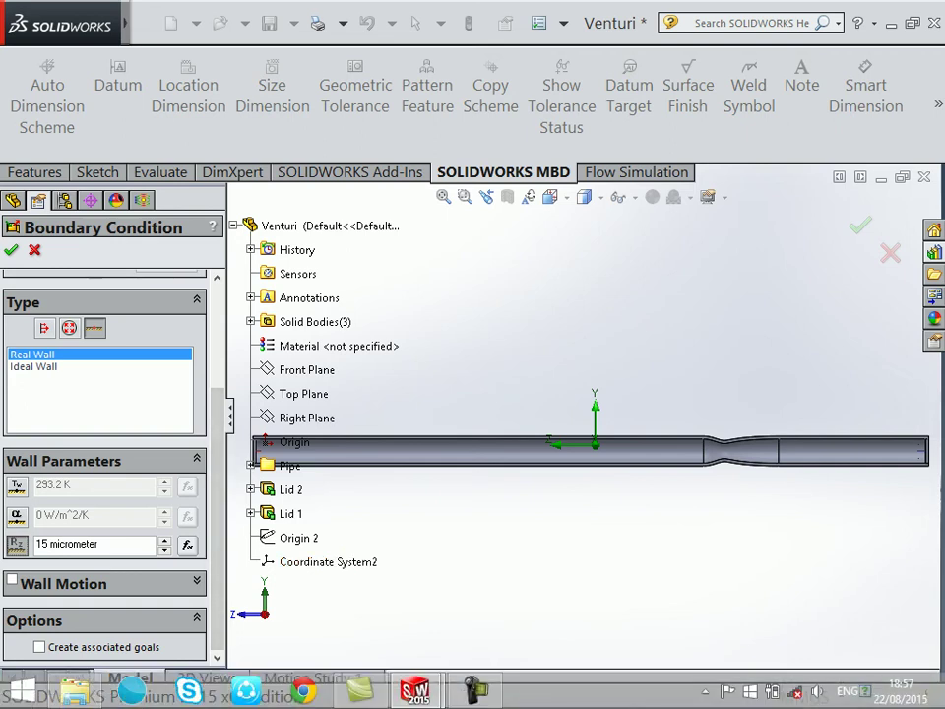
left_click(476, 689)
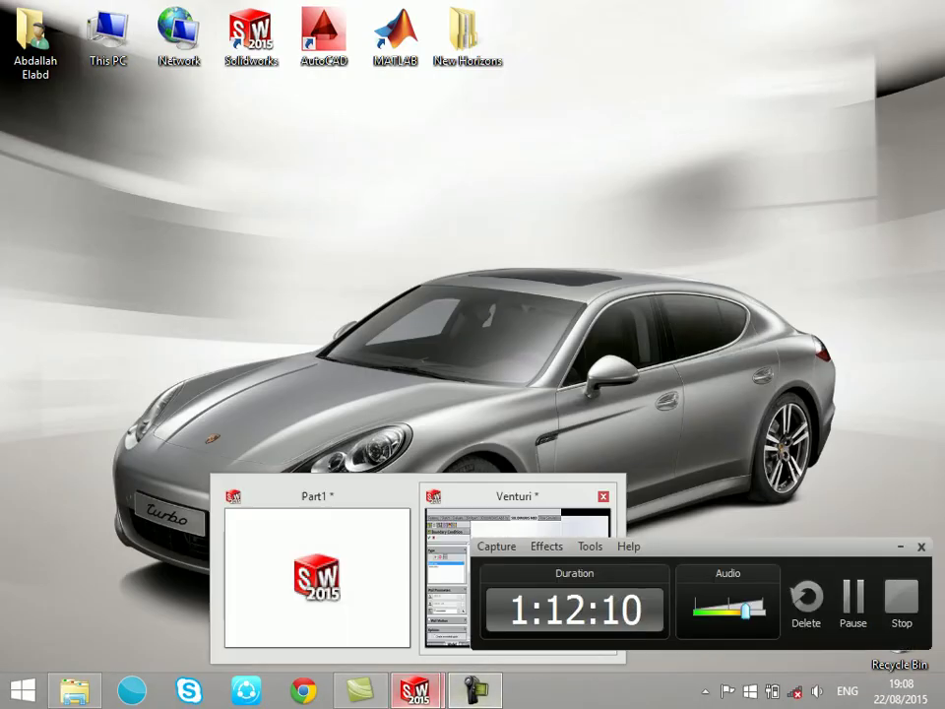
Step: Restore the Venturi SOLIDWORKS window from its taskbar thumbnail
left_click(522, 537)
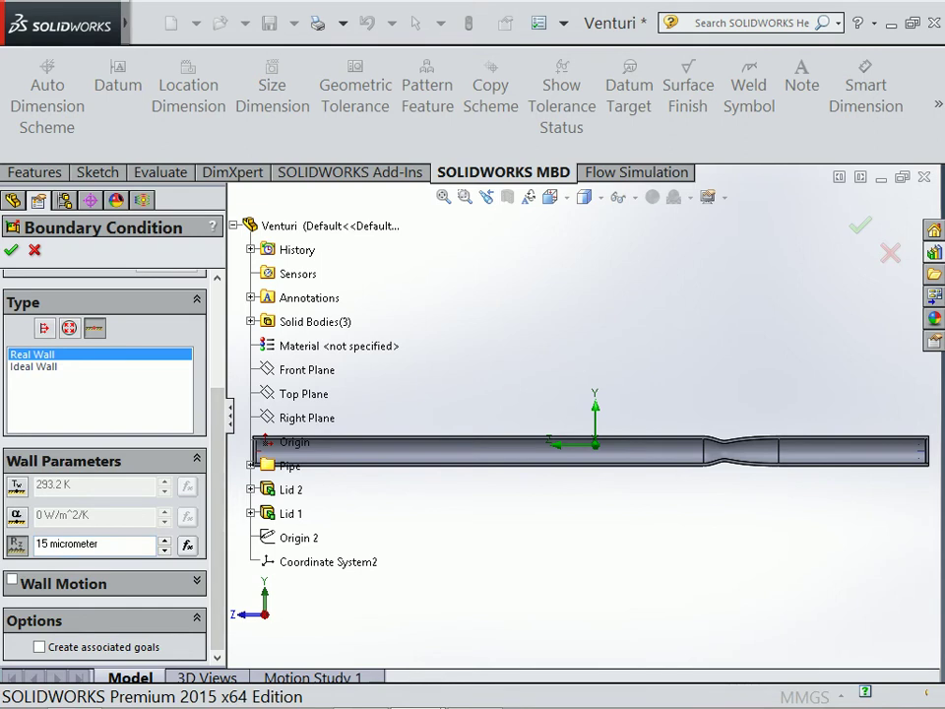
Step: Turn on Wall Motion for the real wall, keeping 0 m/s translation and 0 rad/s rotation
left_click(12, 581)
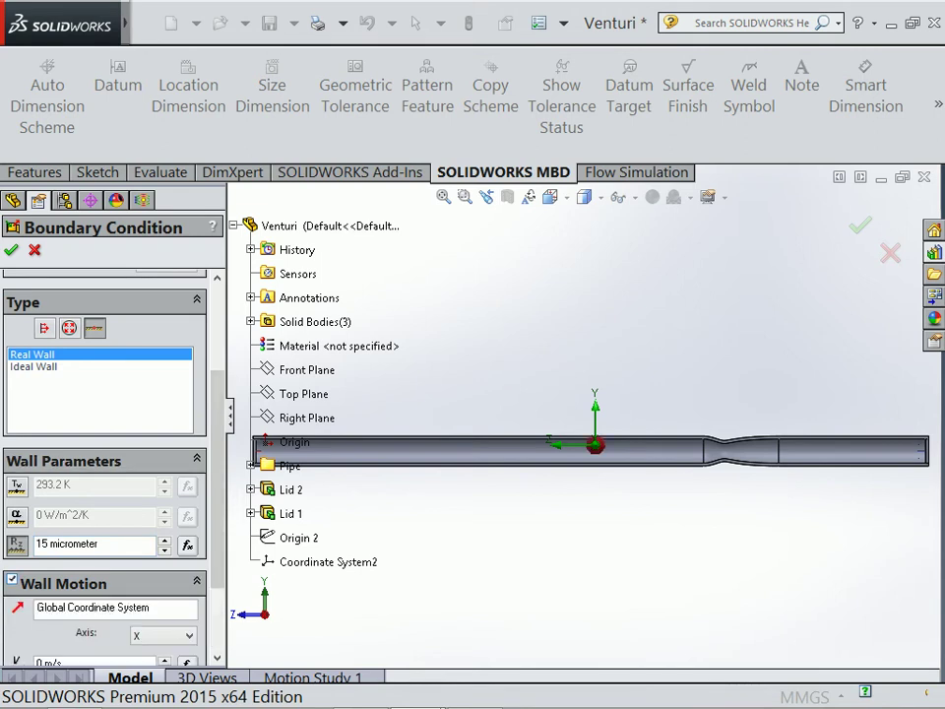
scroll(103, 443, "down", 2)
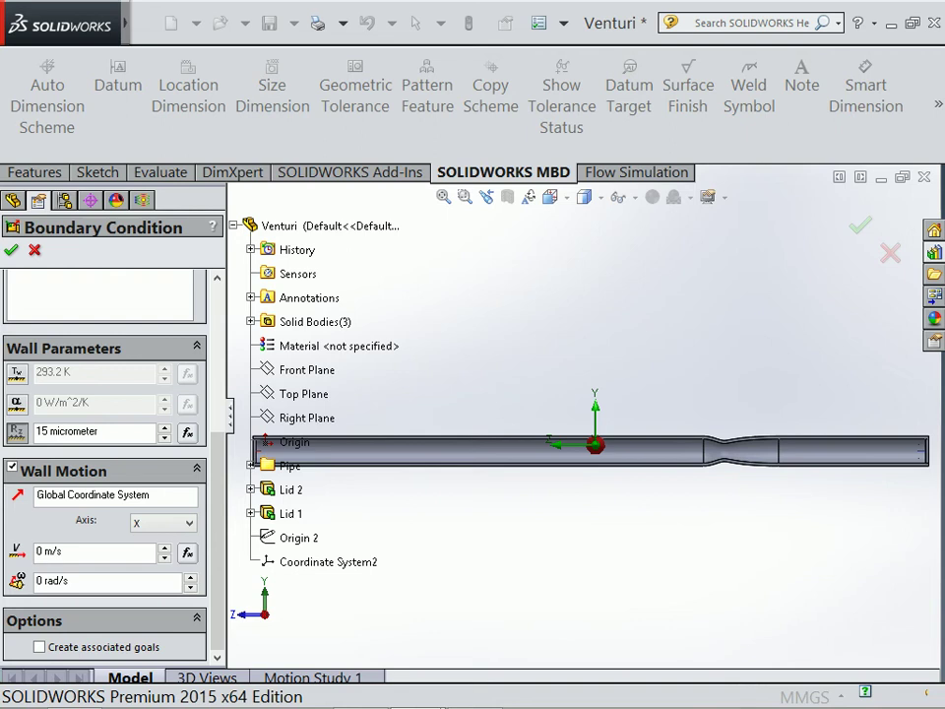
scroll(104, 413, "up", 2)
scroll(104, 414, "up", 2)
scroll(103, 414, "up", 2)
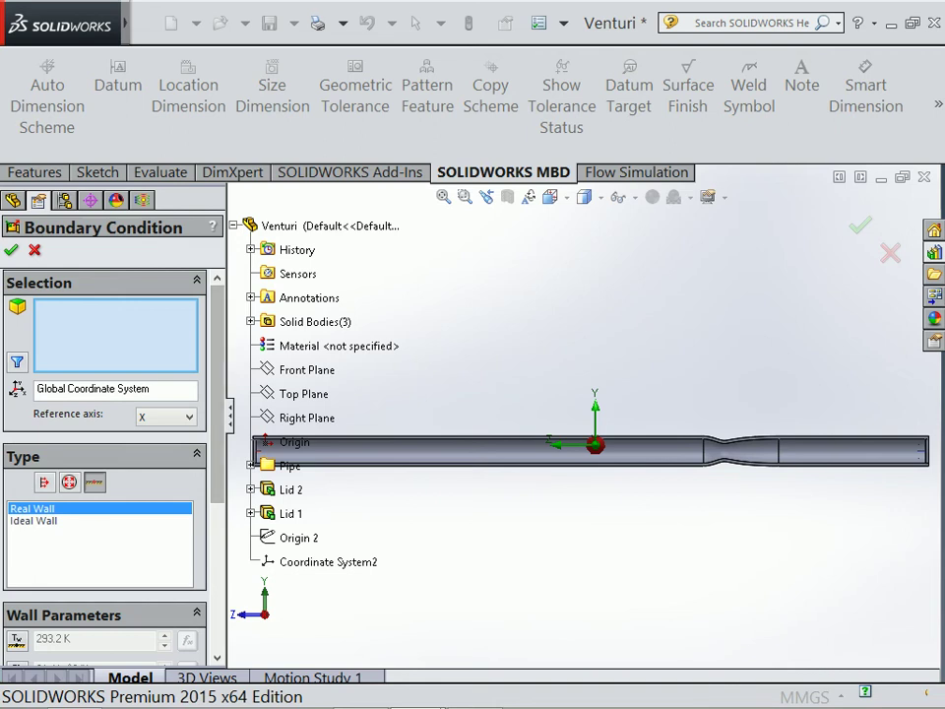
scroll(103, 463, "down", 3)
scroll(104, 463, "down", 2)
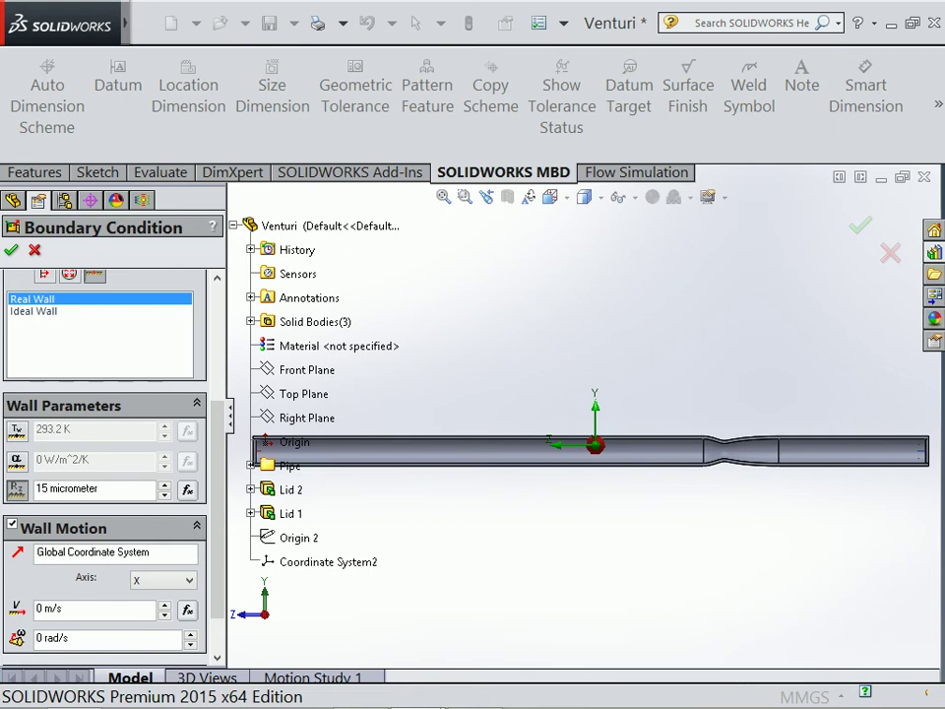
Step: Select the pipe's inner face for the real wall and switch Wall Motion back off
left_click(478, 458)
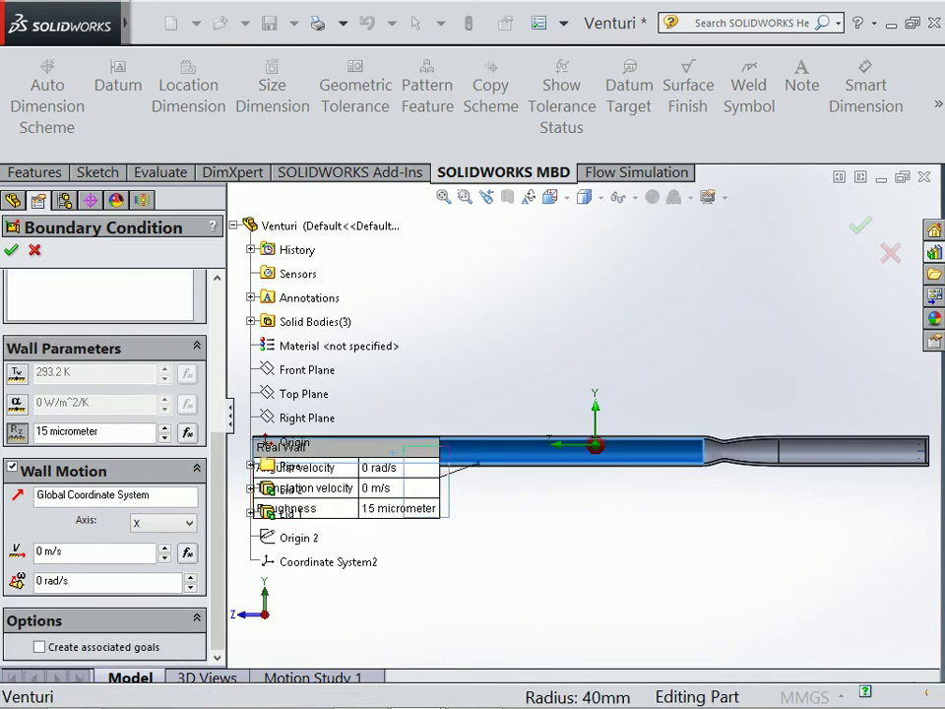
left_click(477, 450)
middle_click_drag(478, 450, 575, 375, "ctrl")
scroll(463, 375, "down", 3)
left_click(476, 378)
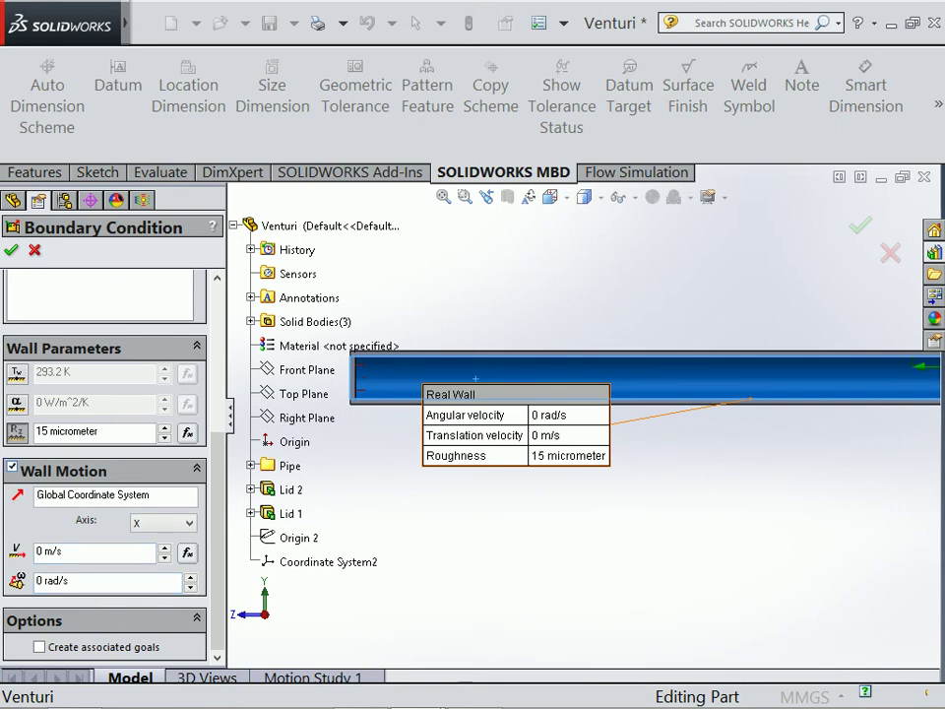
left_click(12, 470)
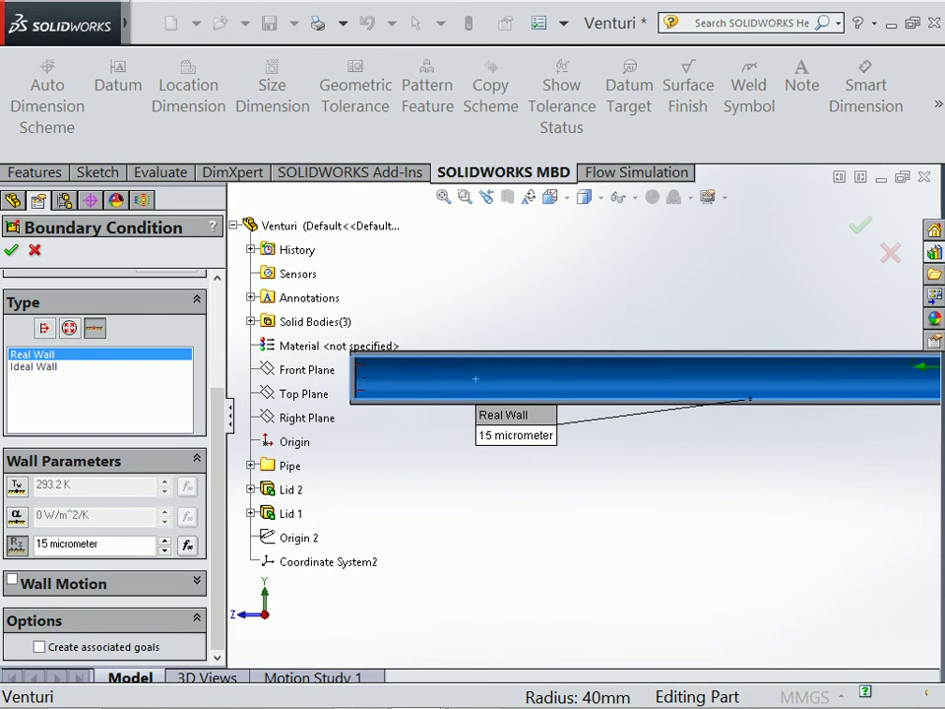
Step: Fit the whole pipe in view and orbit to an oblique view of the tube
key("z")
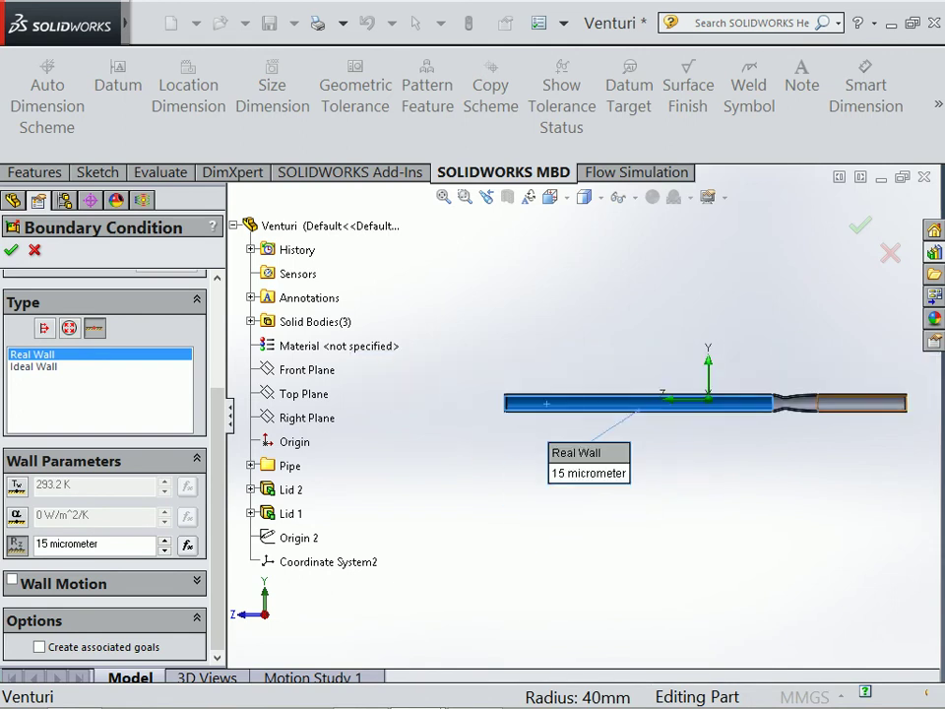
scroll(872, 408, "down", 5)
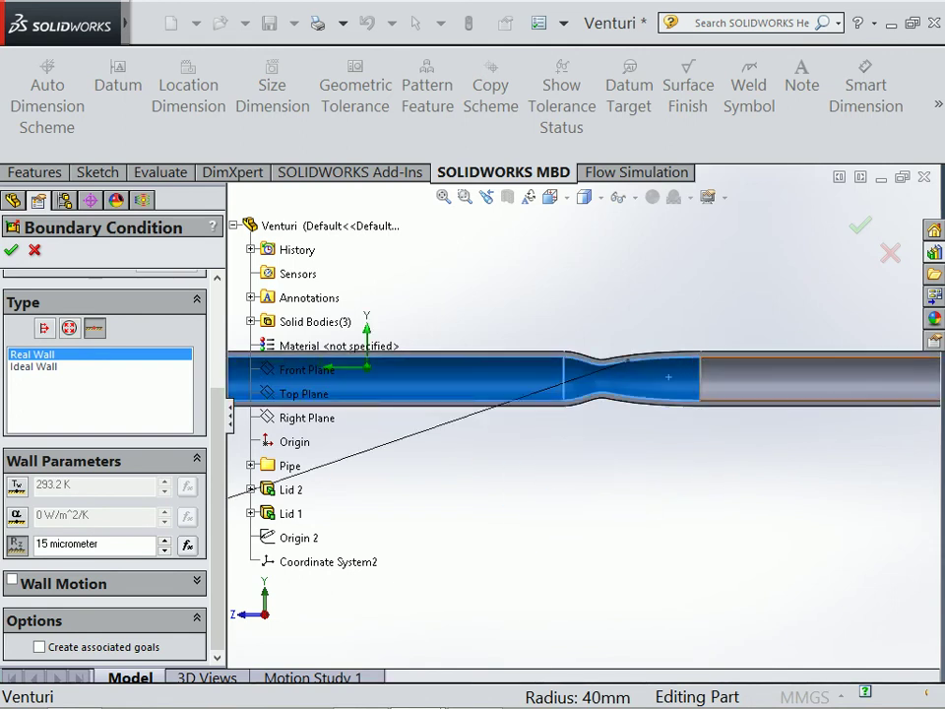
scroll(486, 414, "up", 3)
scroll(486, 413, "up", 2)
scroll(485, 413, "up", 1)
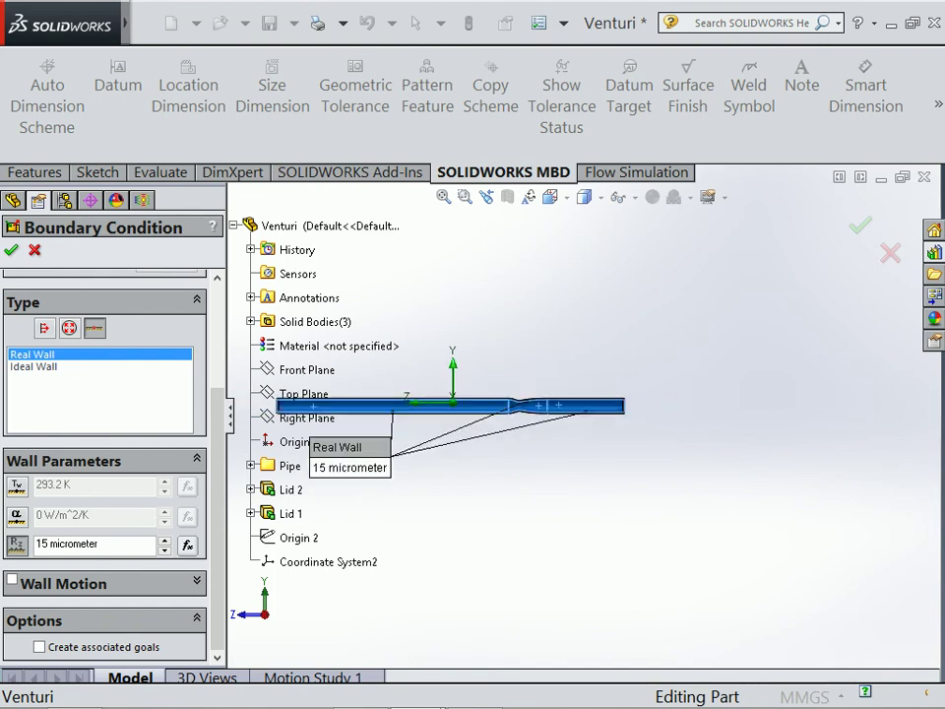
scroll(600, 411, "down", 5)
middle_click_drag(600, 411, 748, 384)
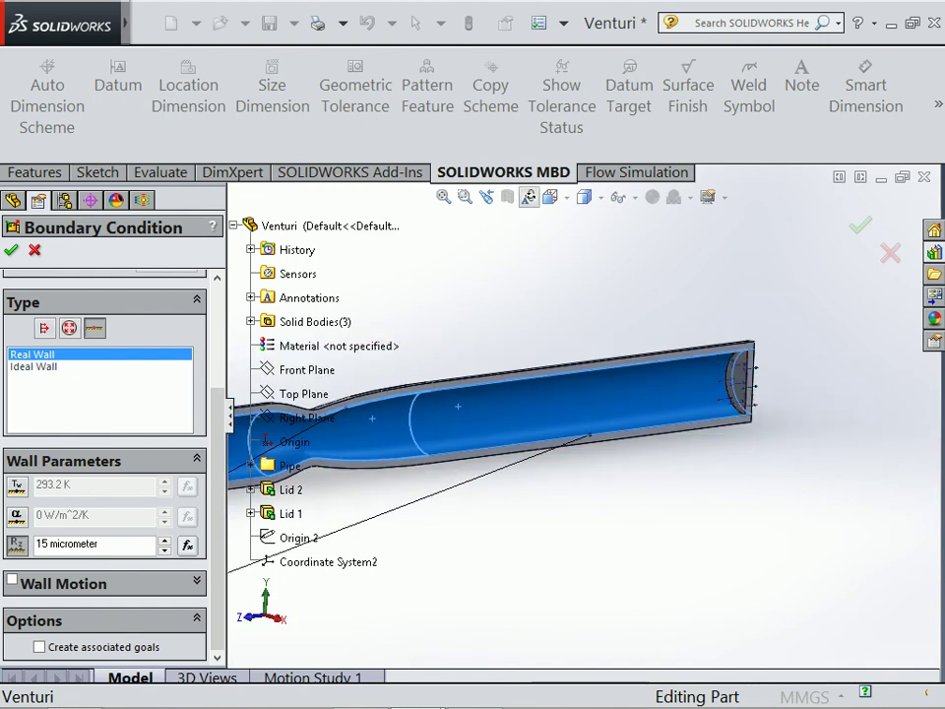
Step: Inspect the pipe ends through the front, left and top standard views, then tilt the view
left_click(550, 196)
left_click(590, 293)
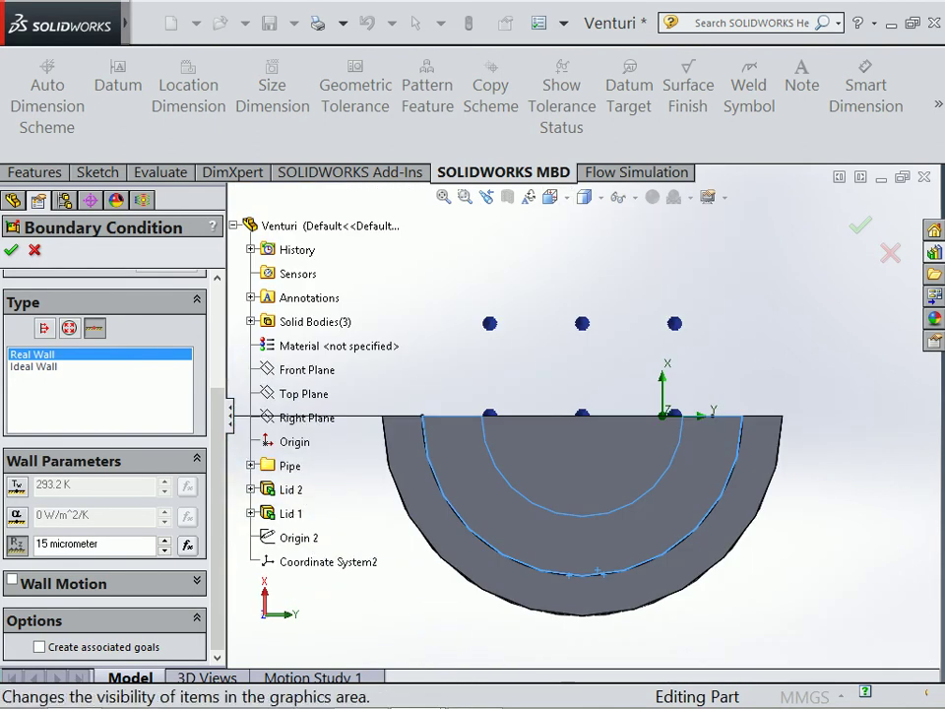
left_click(591, 293)
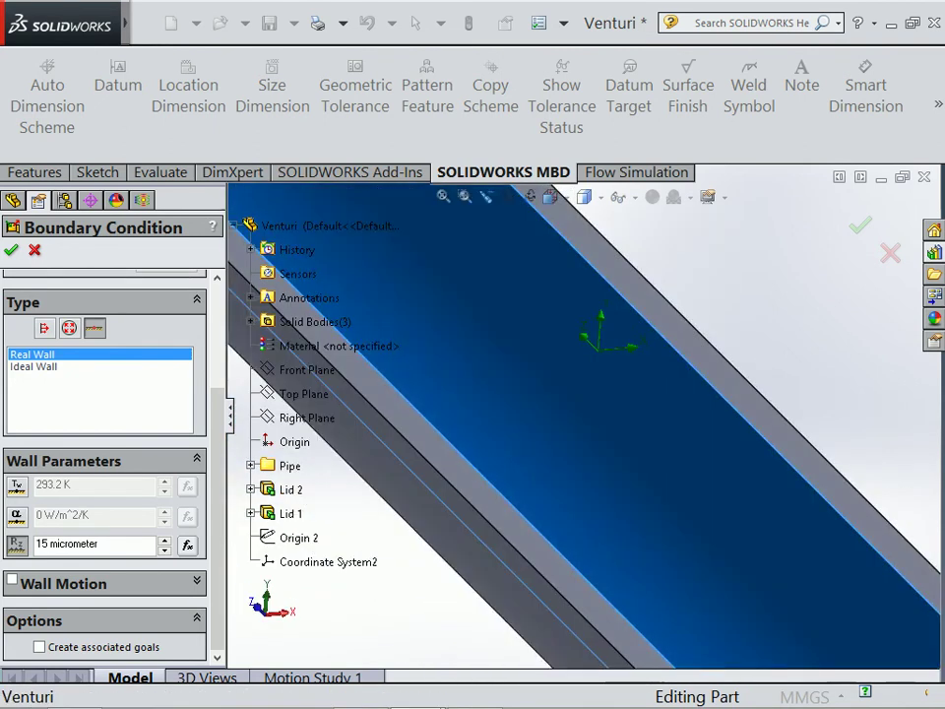
left_click(549, 197)
left_click(552, 295)
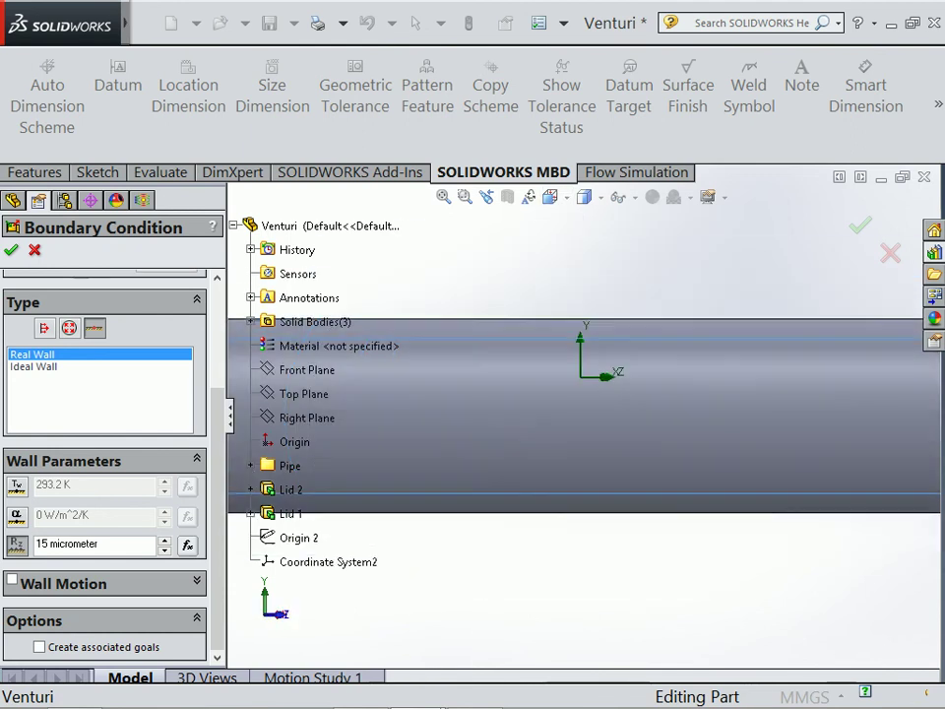
left_click(550, 197)
left_click(557, 295)
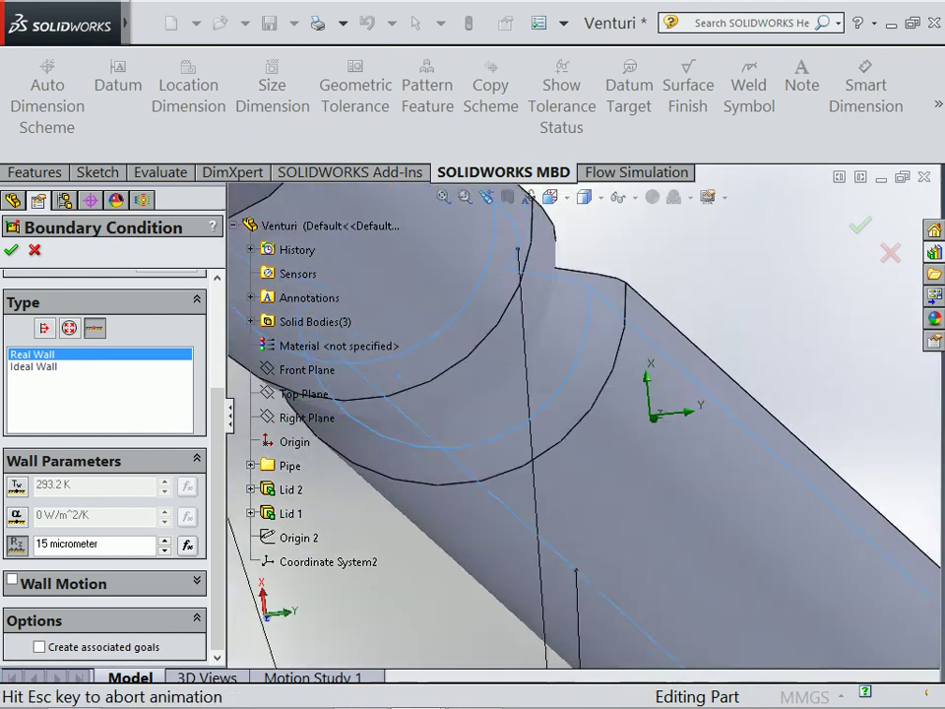
left_click(550, 197)
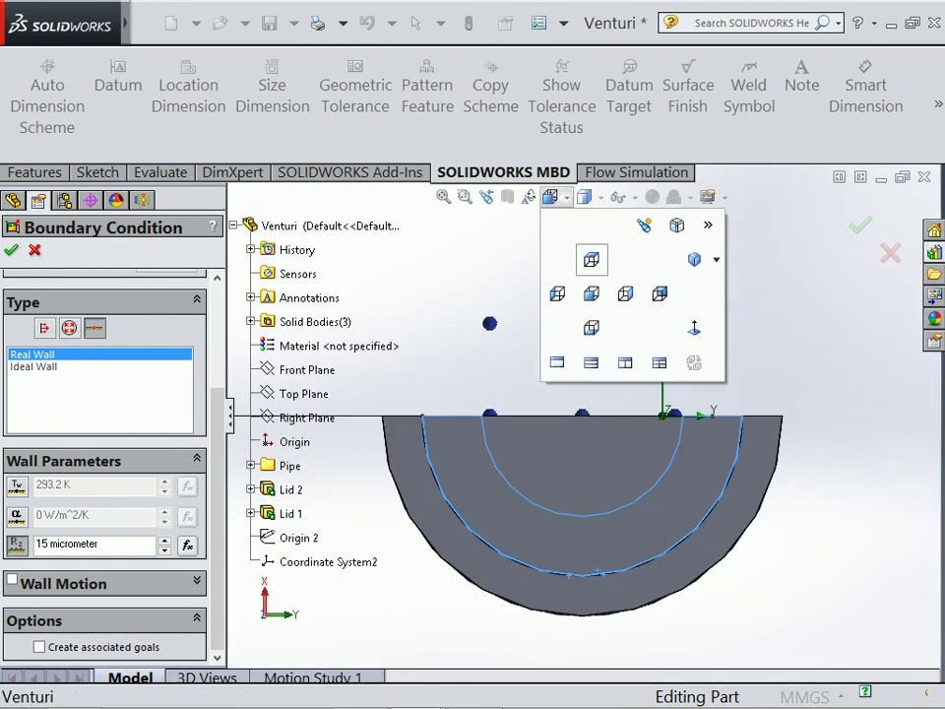
left_click(593, 258)
middle_click_drag(590, 414, 551, 462)
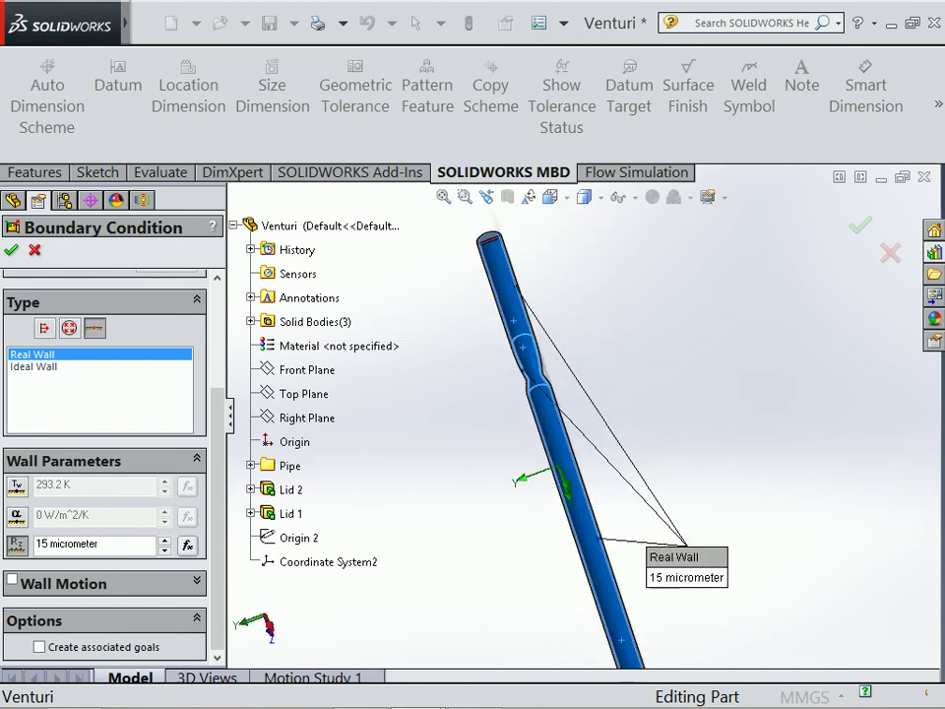
scroll(537, 227, "down", 3)
scroll(536, 226, "down", 3)
scroll(540, 388, "down", 2)
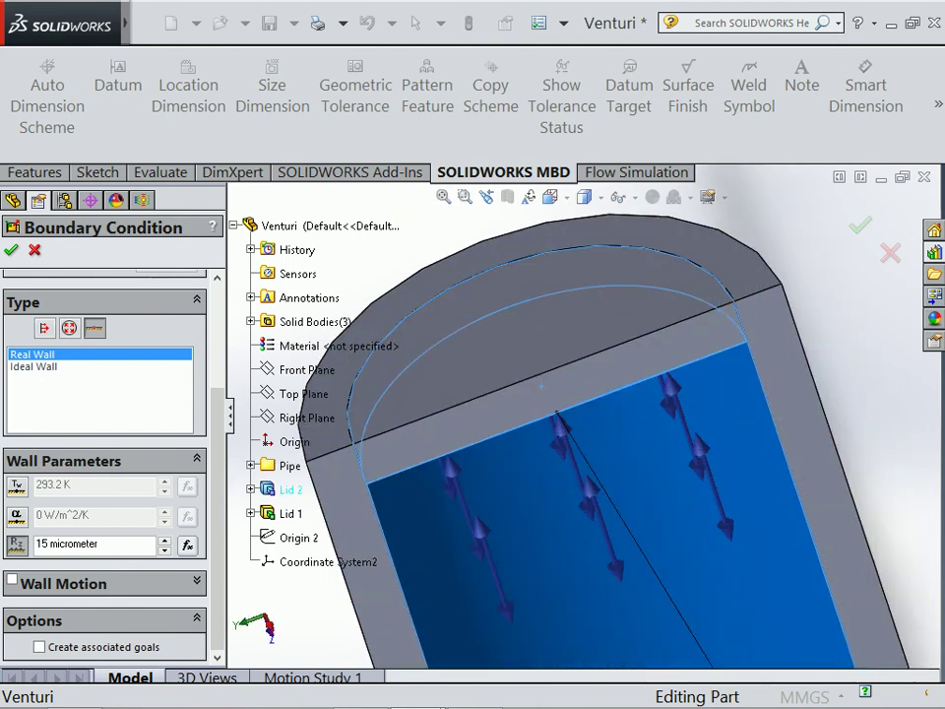
Step: Attempt to confirm the wall condition and dismiss the resulting face conflict error
right_click(541, 389)
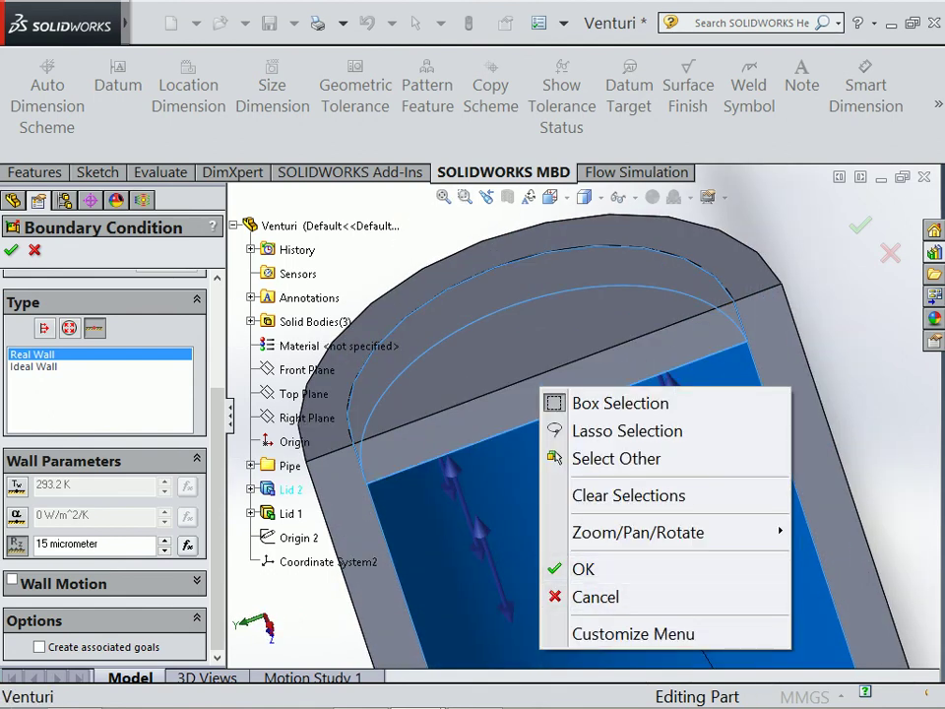
left_click(541, 387)
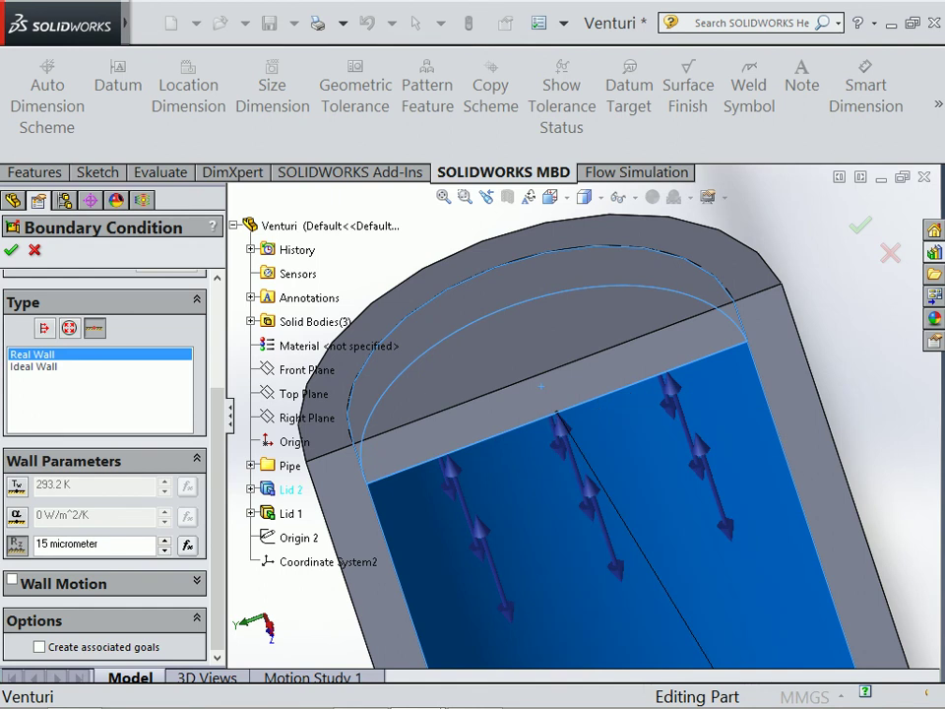
left_click(541, 387)
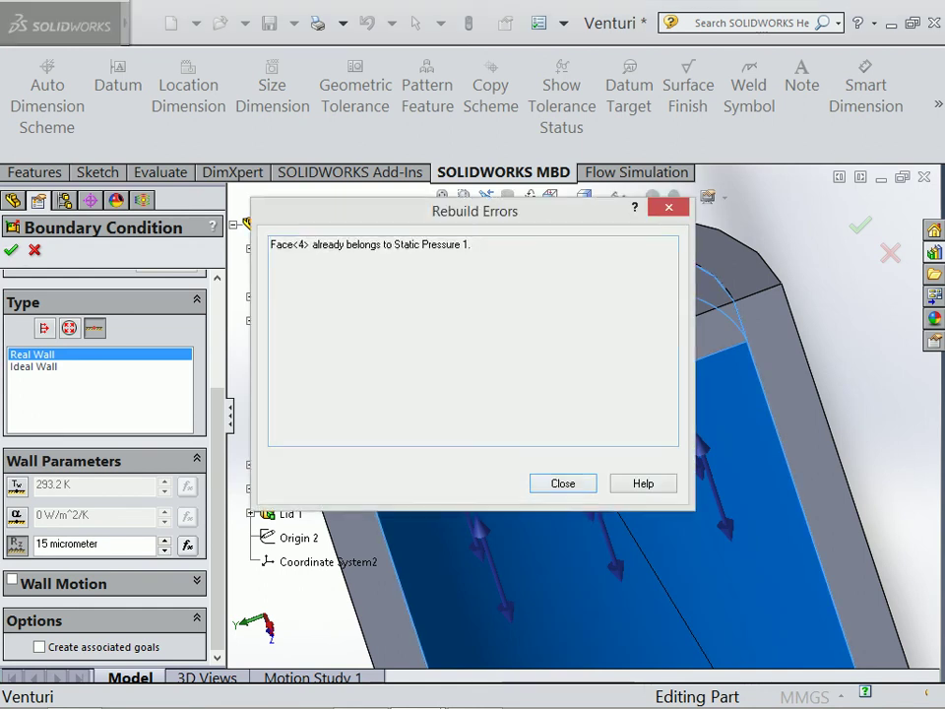
key("Return")
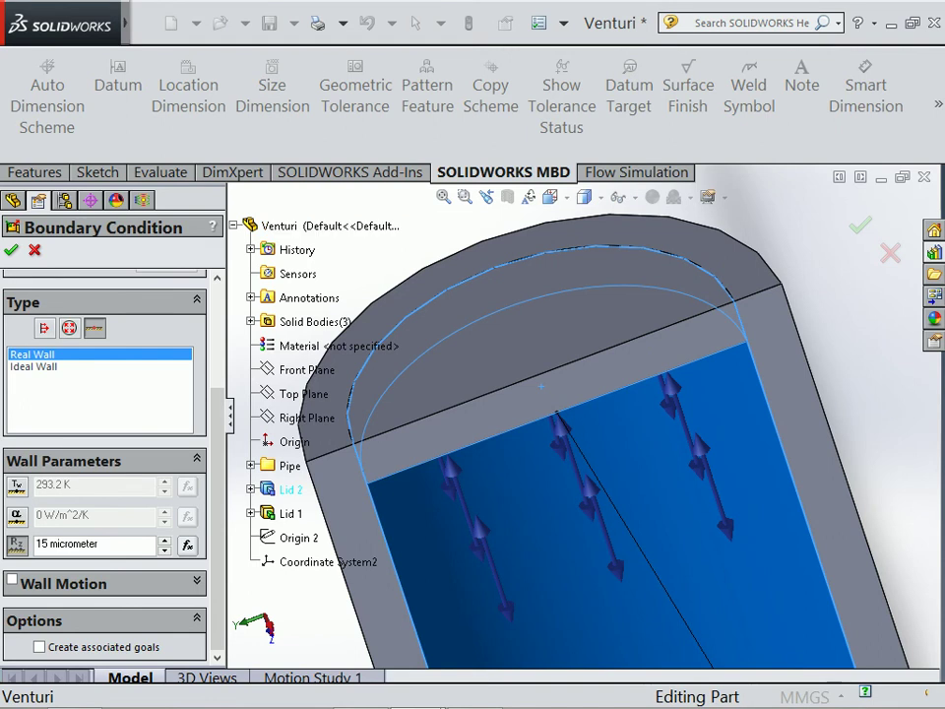
Step: Clear the face list and pick three pipe faces, Face<1> to Face<3>, for the wall
right_click(59, 319)
left_click(168, 337)
key("f")
left_click(599, 490)
scroll(600, 490, "down", 3)
left_click(549, 433)
left_click(633, 612)
Step: Keep the 15 micrometer roughness and confirm, creating Real Wall 1
scroll(633, 611, "up", 2)
scroll(536, 364, "up", 3)
scroll(546, 339, "down", 1)
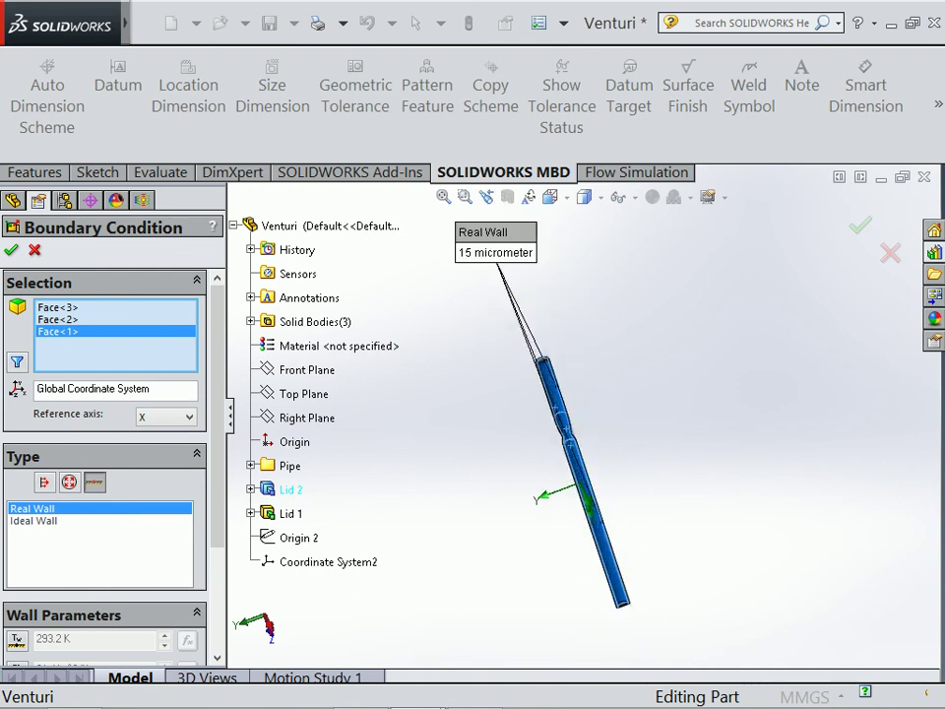
scroll(546, 339, "down", 1)
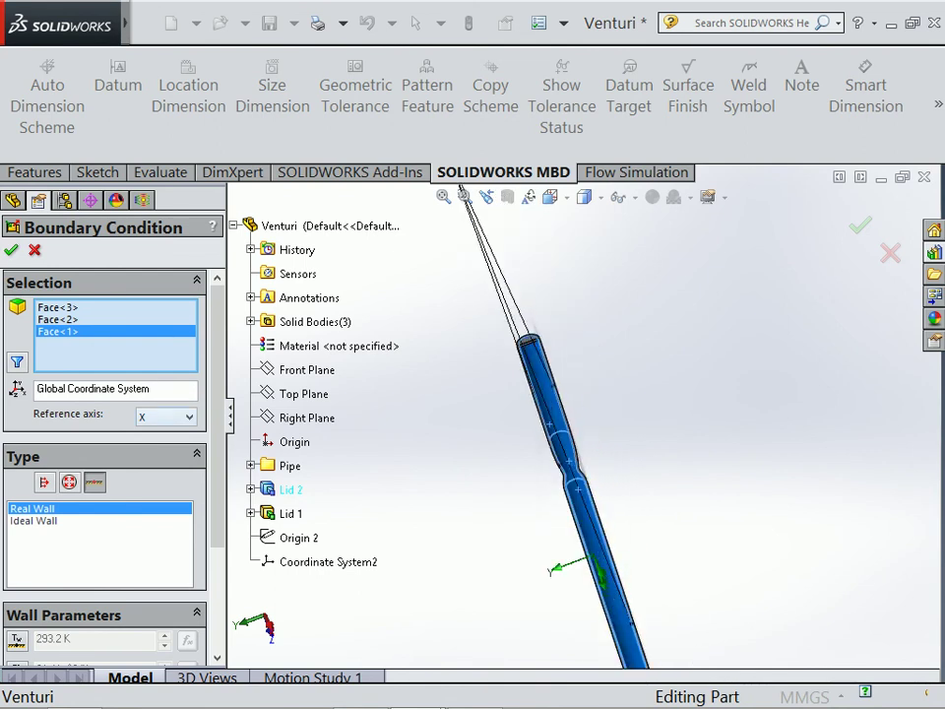
scroll(103, 443, "down", 3)
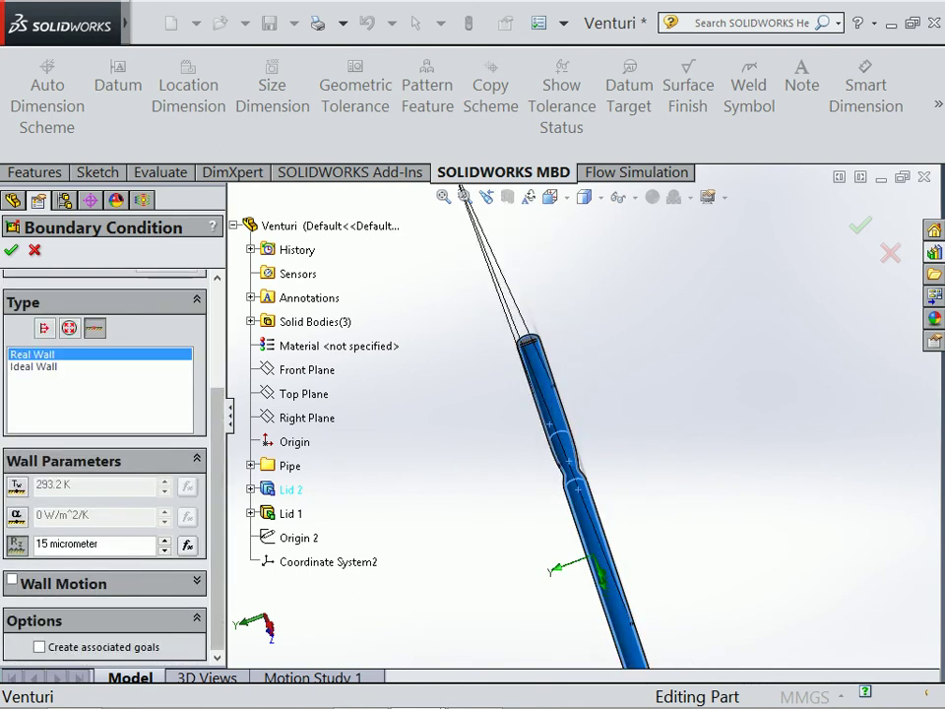
key("Return")
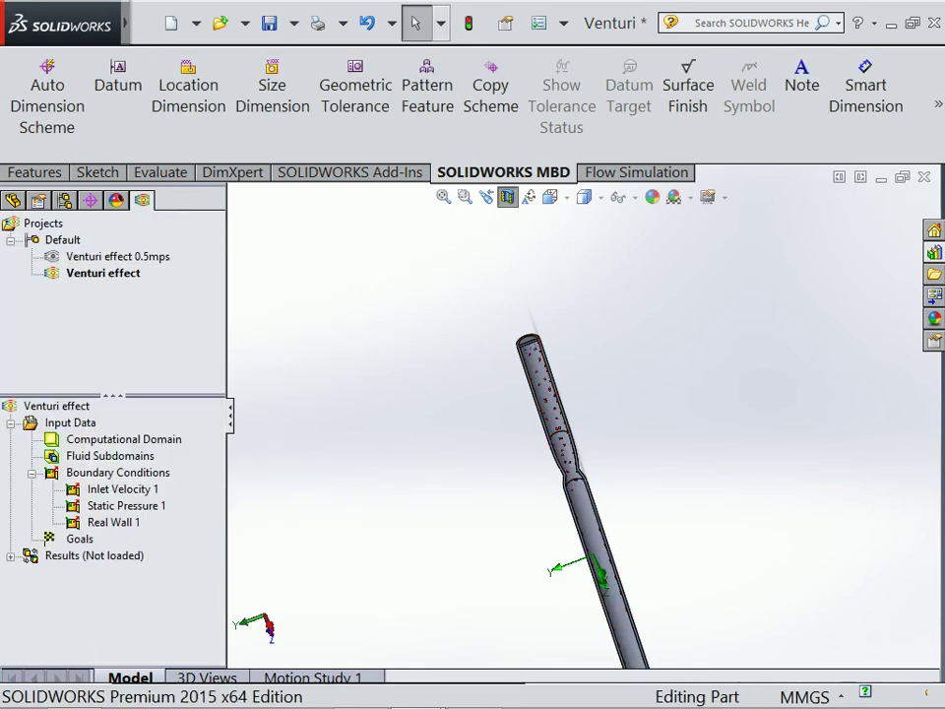
Step: Orbit the pipe to a diagonal view and zoom in on it
middle_click_drag(193, 472, 211, 463)
scroll(457, 532, "down", 3)
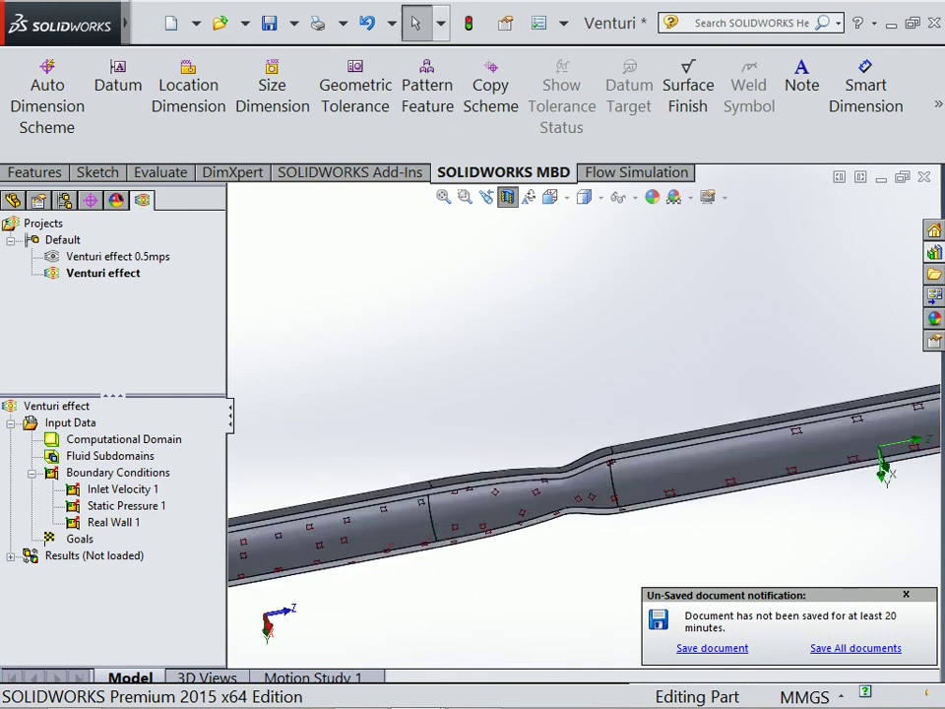
scroll(457, 532, "down", 4)
scroll(482, 452, "down", 2)
right_click(481, 452)
scroll(488, 458, "down", 2)
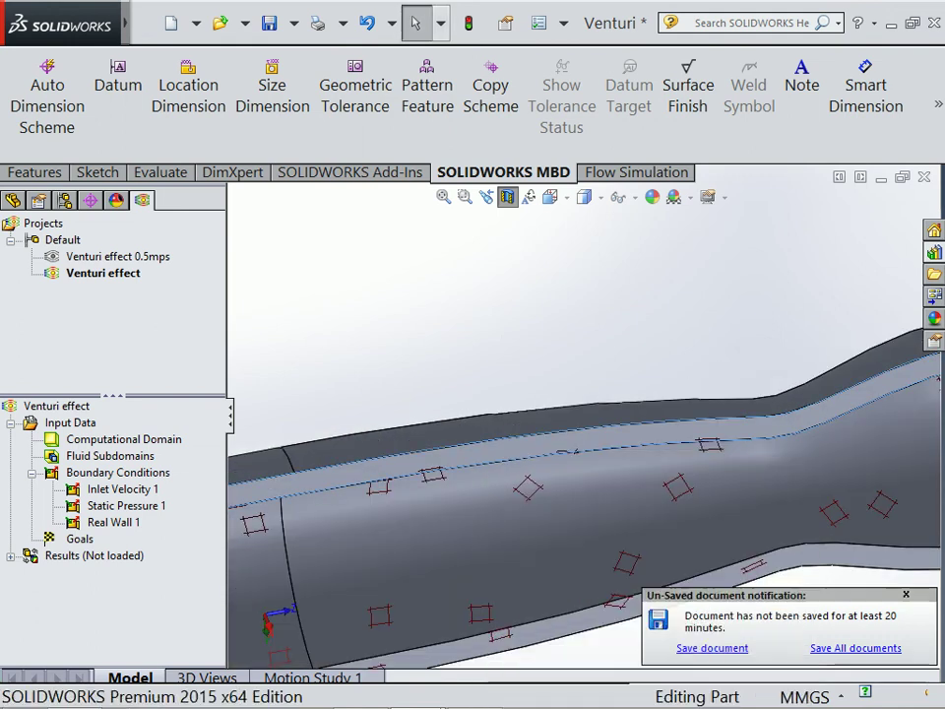
scroll(487, 459, "up", 3)
scroll(487, 458, "up", 3)
scroll(532, 433, "down", 3)
right_click(537, 433)
key("Escape")
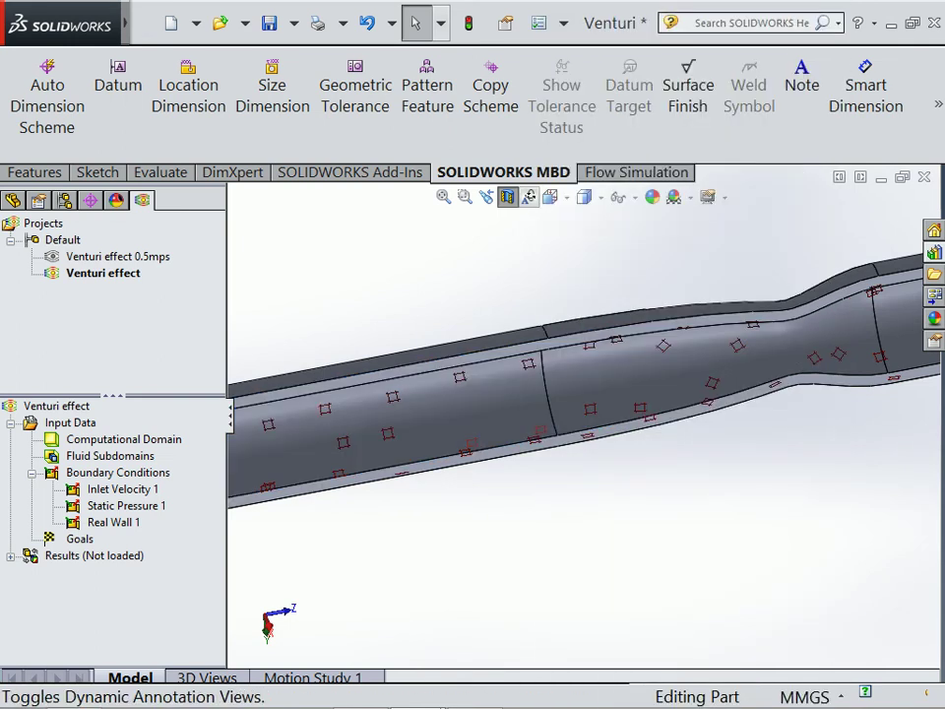
Step: Switch to a standard side view of the pipe and adjust the zoom
left_click(549, 197)
left_click(625, 293)
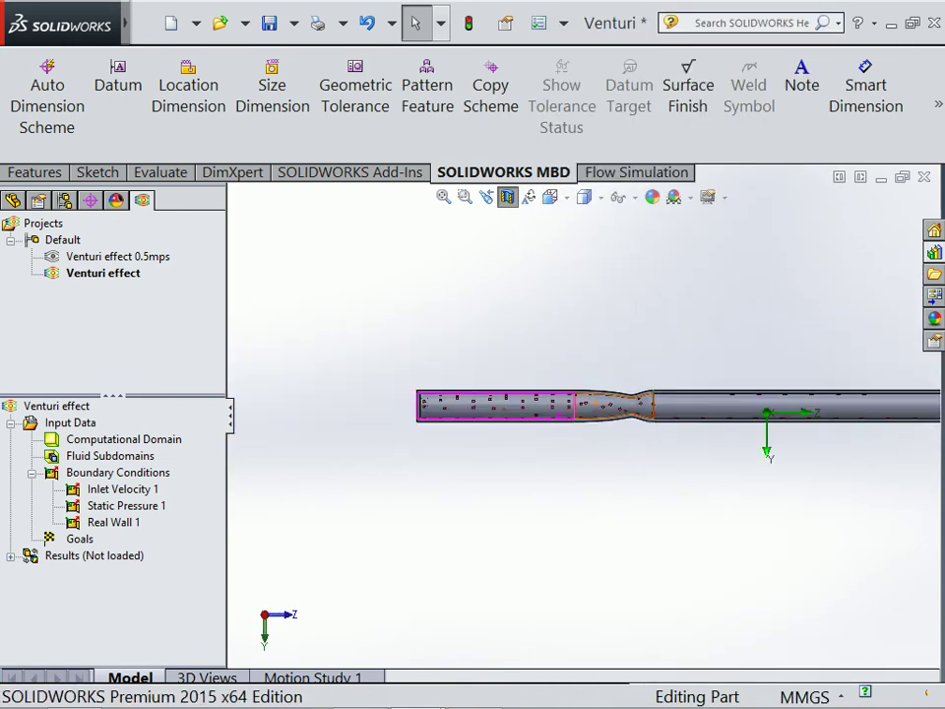
scroll(588, 423, "down", 2)
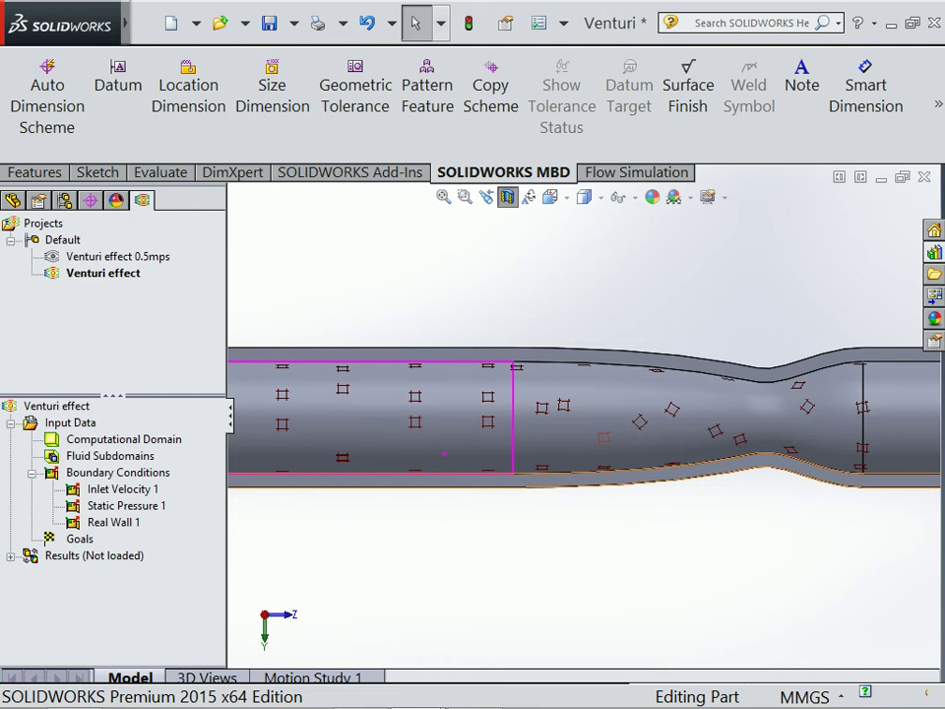
scroll(583, 415, "up", 8)
scroll(583, 416, "up", 2)
scroll(591, 393, "down", 3)
scroll(591, 394, "up", 3)
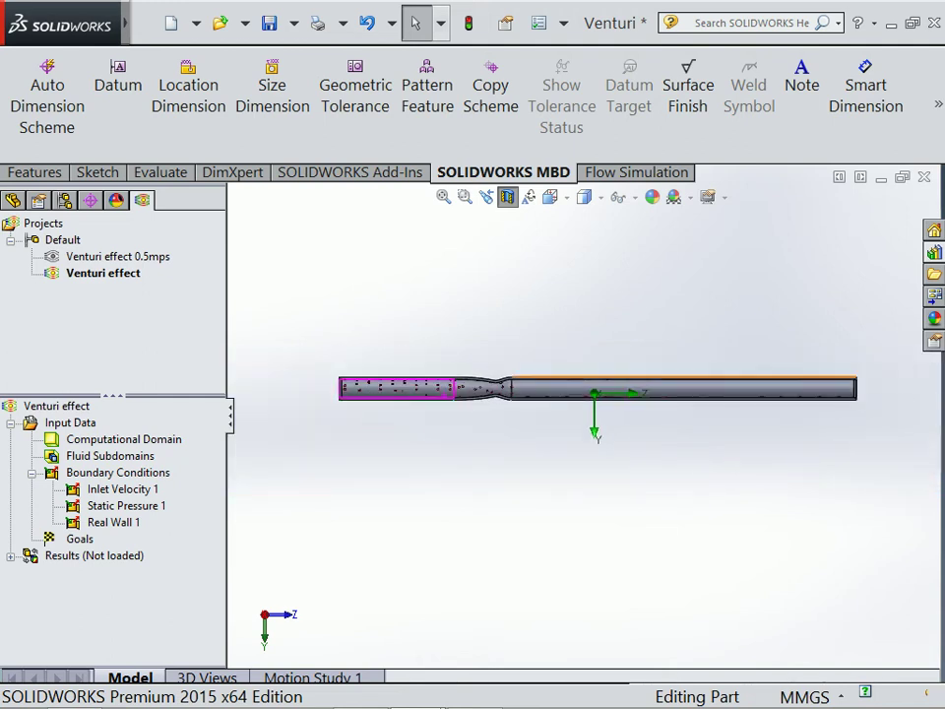
Step: Hide all boundary condition markers and collapse the Boundary Conditions node
right_click(66, 472)
left_click(115, 507)
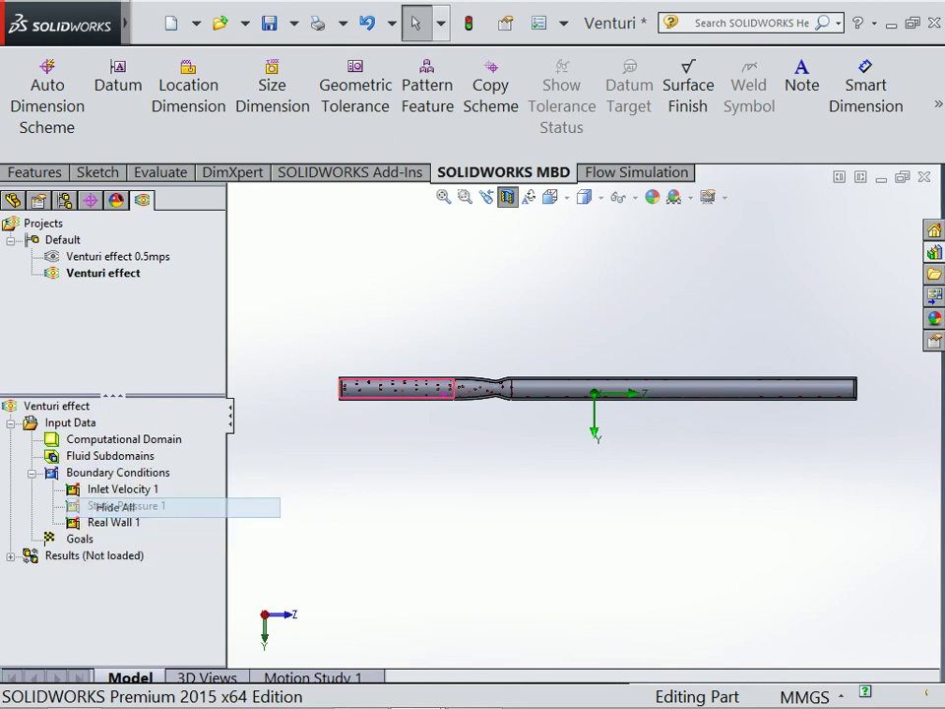
left_click(32, 473)
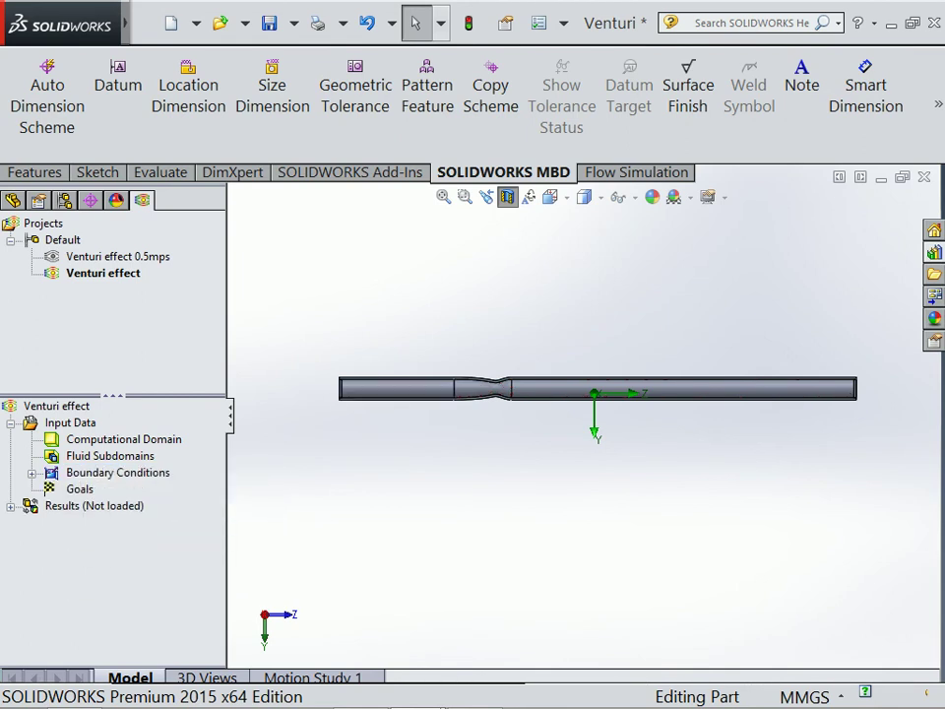
scroll(483, 512, "up", 2)
scroll(482, 512, "down", 4)
scroll(482, 512, "down", 2)
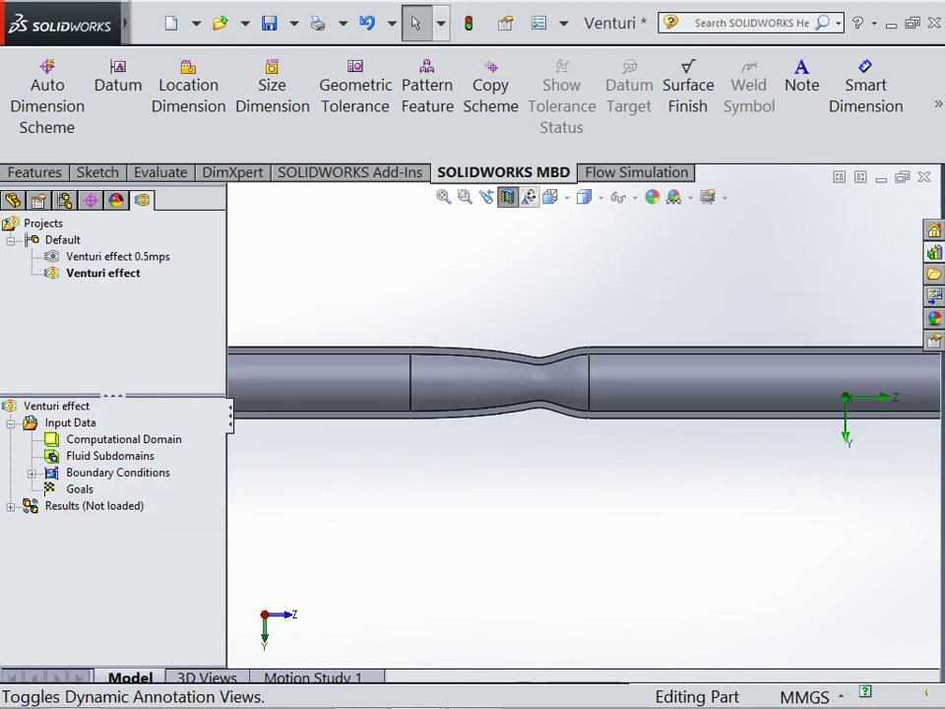
Step: Switch to the Back view, open and close Section View, and zoom to frame the pipe
scroll(482, 512, "up", 2)
left_click(551, 197)
left_click(595, 293)
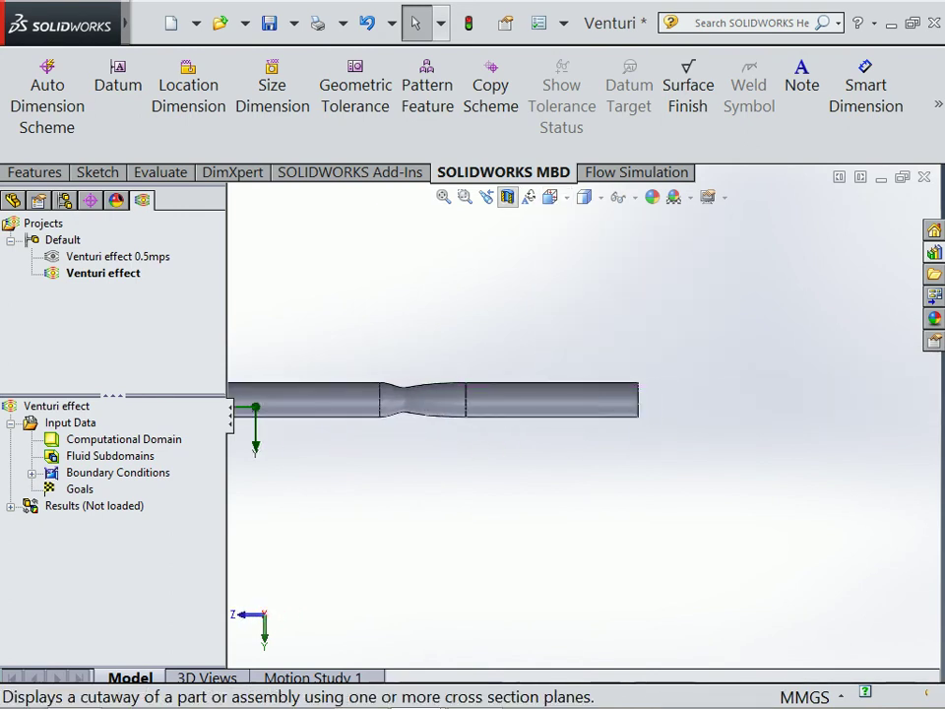
left_click(507, 197)
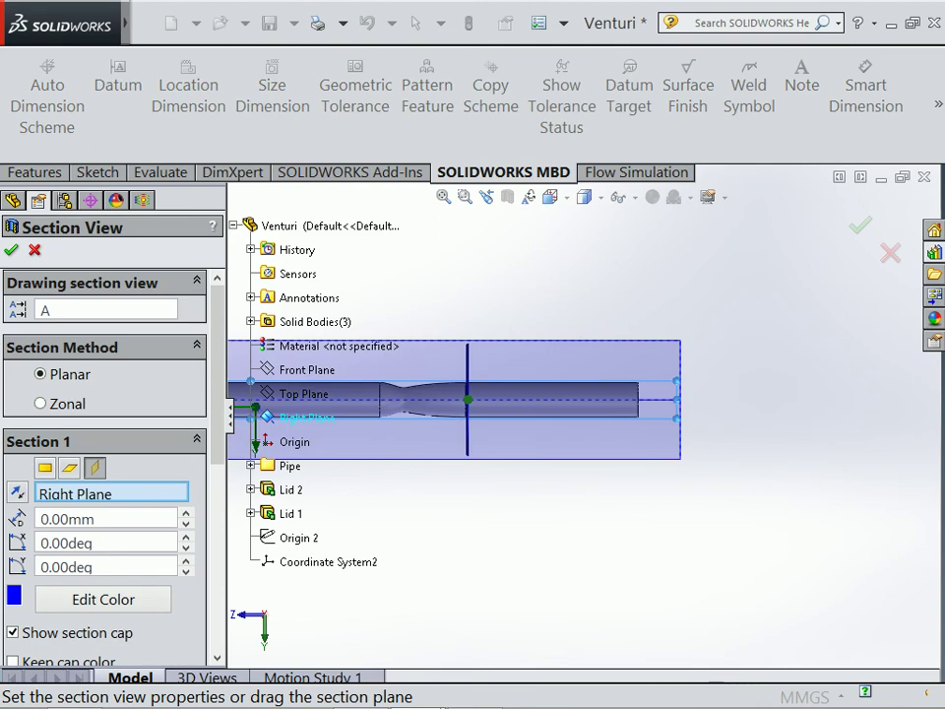
key("Return")
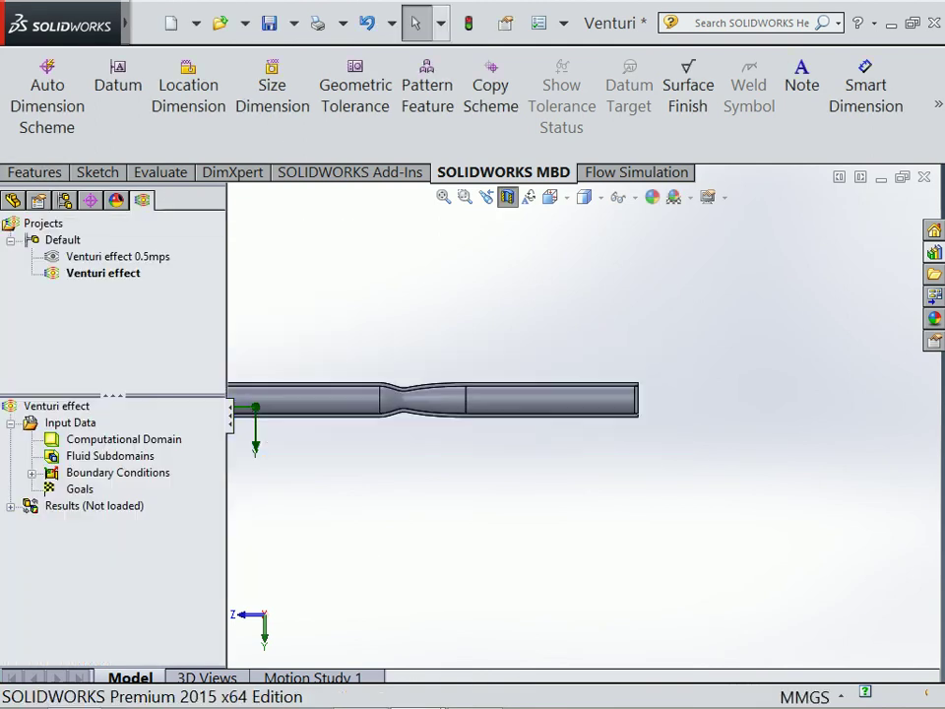
scroll(455, 413, "down", 3)
scroll(583, 424, "up", 2)
scroll(637, 429, "up", 3)
scroll(507, 415, "down", 5)
scroll(506, 427, "up", 2)
scroll(630, 439, "down", 2)
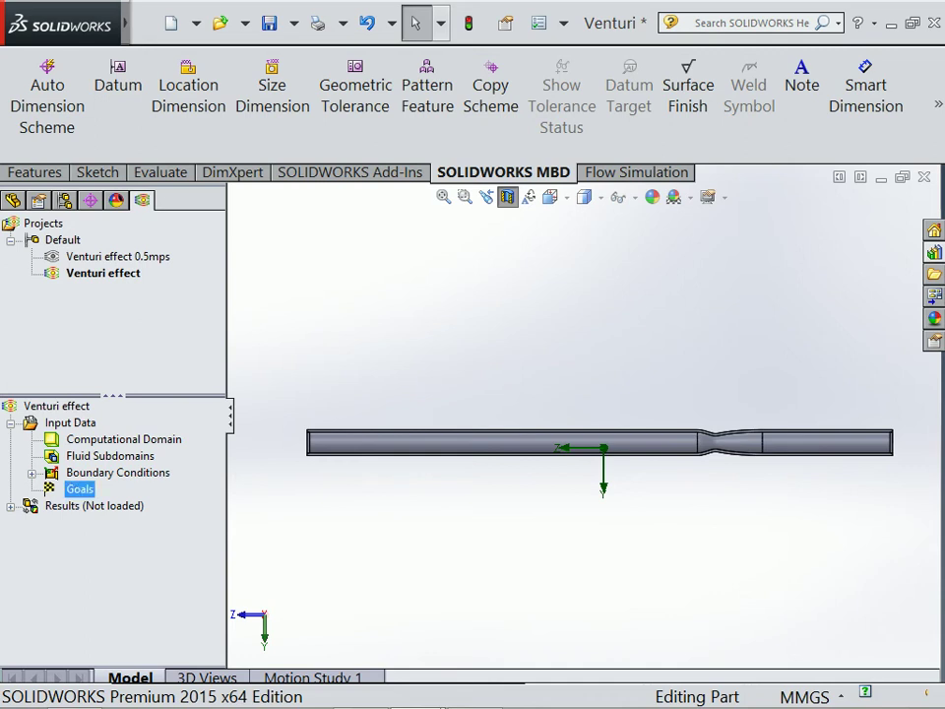
Step: Choose Insert Global Goals from the Goals node's shortcut menu
right_click(79, 488)
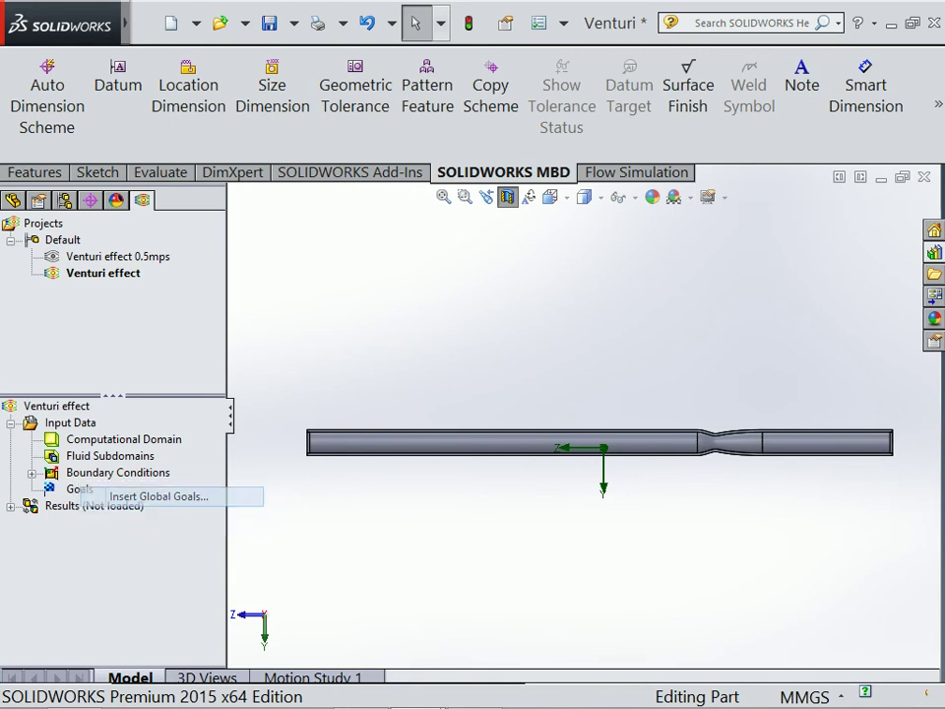
left_click(158, 497)
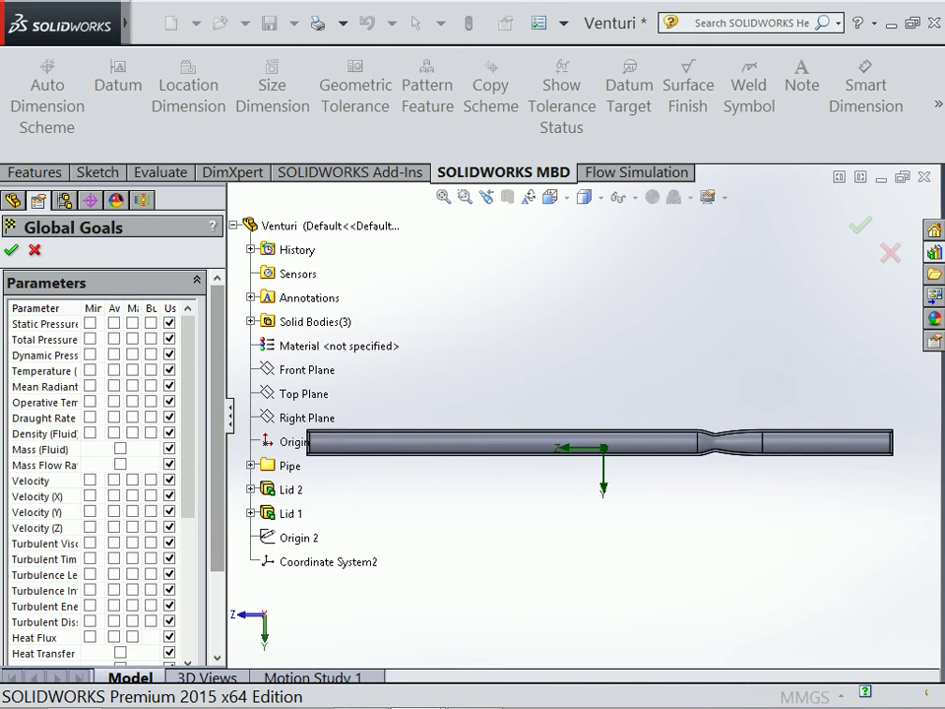
Step: Widen the Global Goals parameter list and select the Density (Fluid) row
left_click_drag(229, 414, 545, 414)
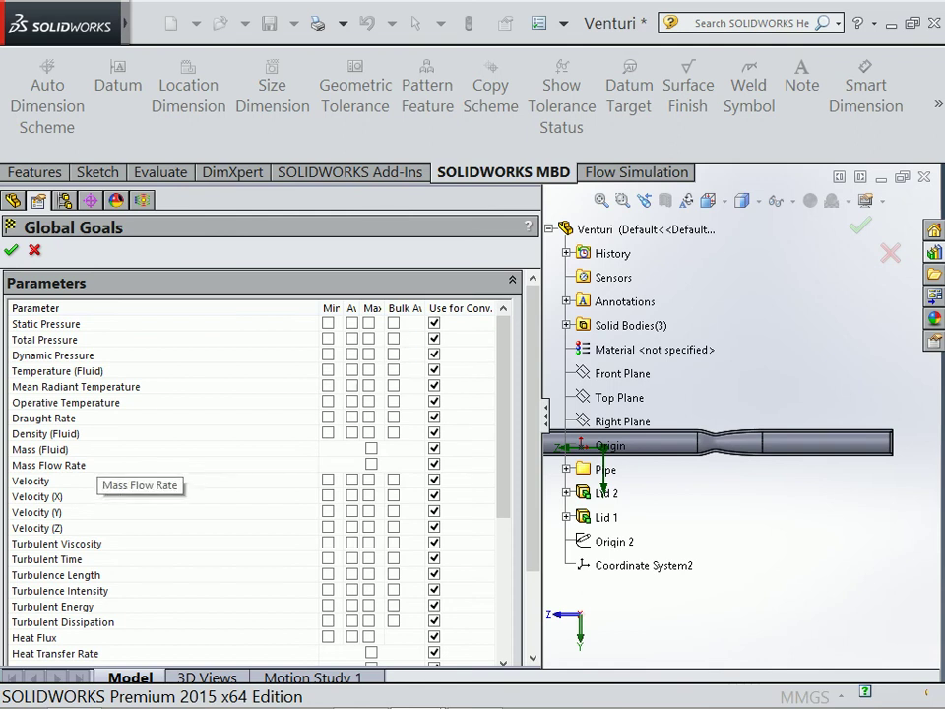
left_click(124, 433)
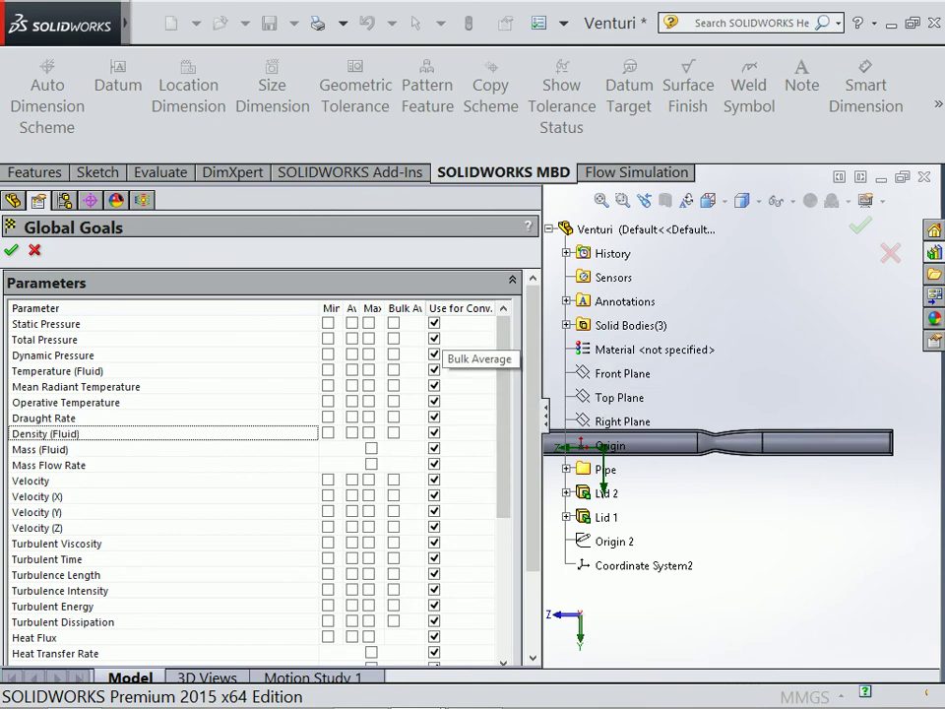
left_click(44, 433)
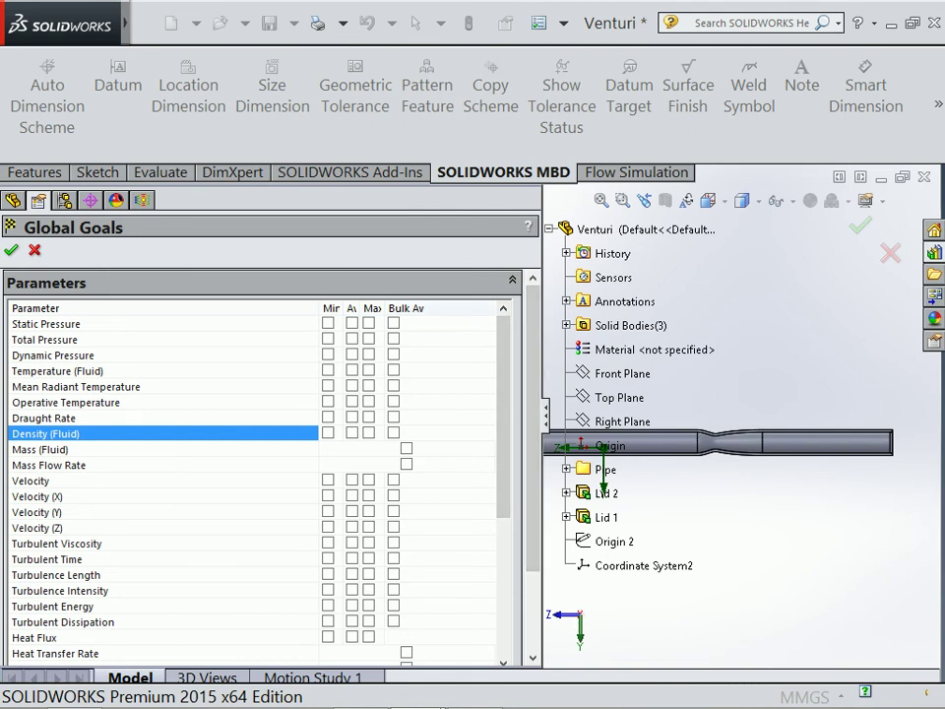
Step: Drag the Max column border wider and scroll down to the force parameters
left_click_drag(386, 308, 469, 308)
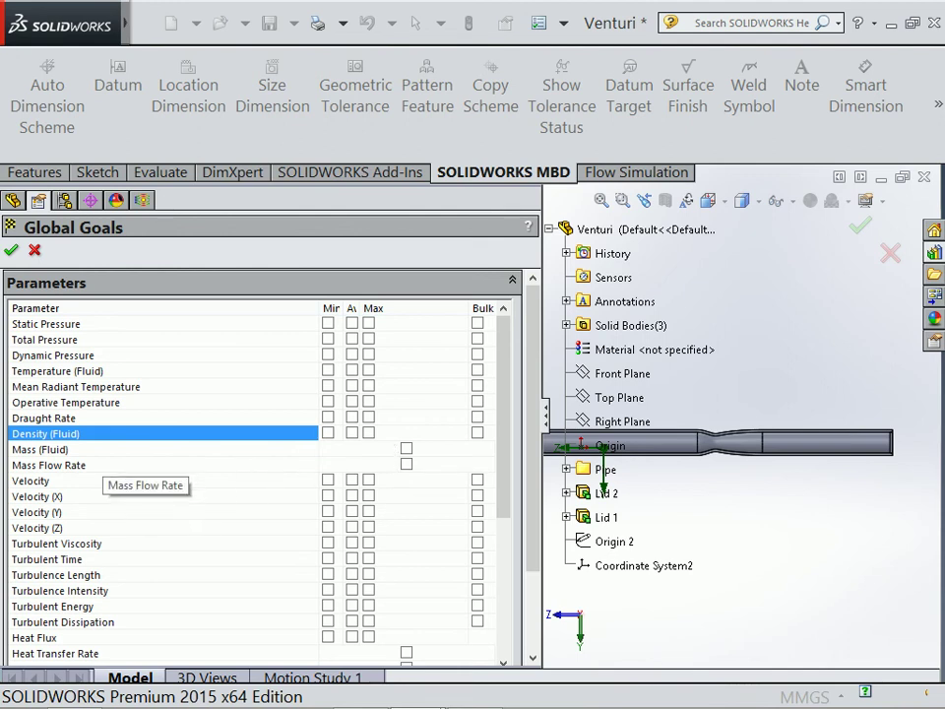
scroll(78, 561, "down", 5)
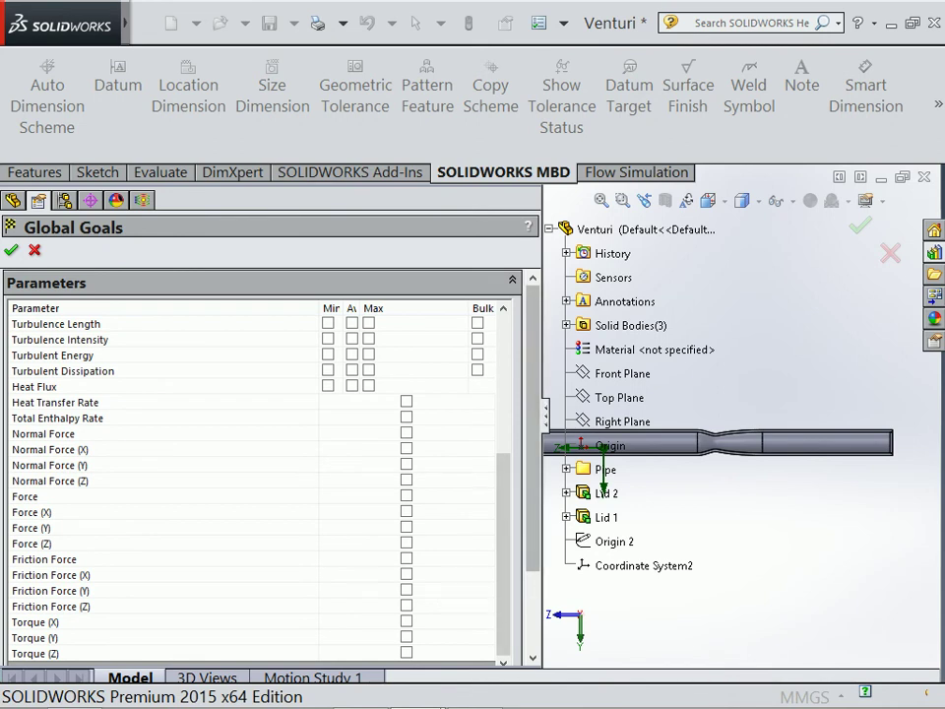
Step: Widen the goals table to show the convergence column and tick Force (Z)
left_click_drag(542, 411, 338, 411)
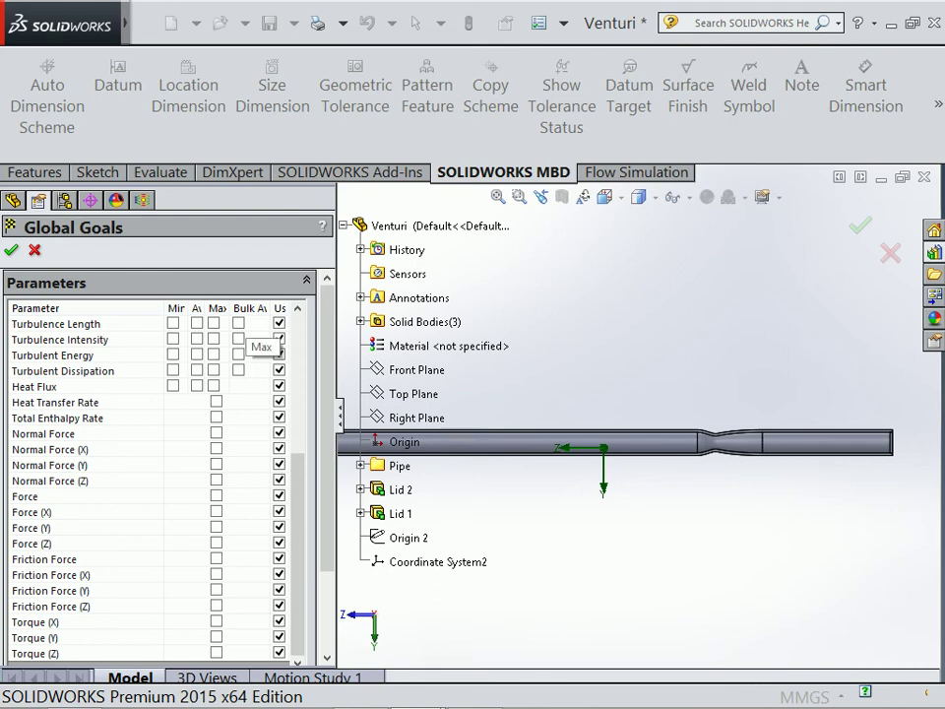
scroll(157, 492, "down", 3)
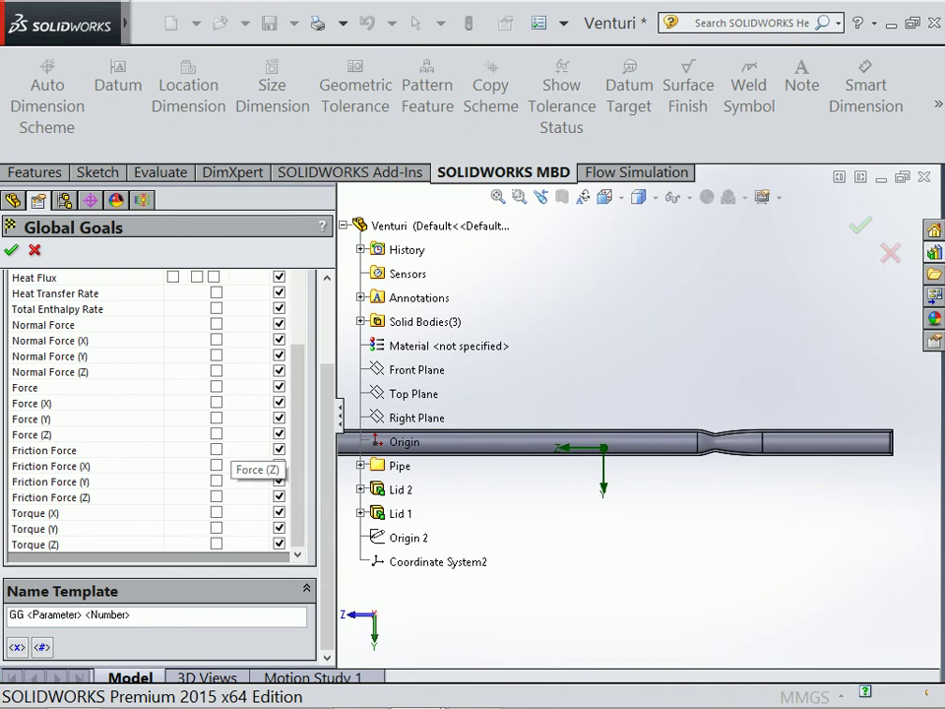
left_click(216, 435)
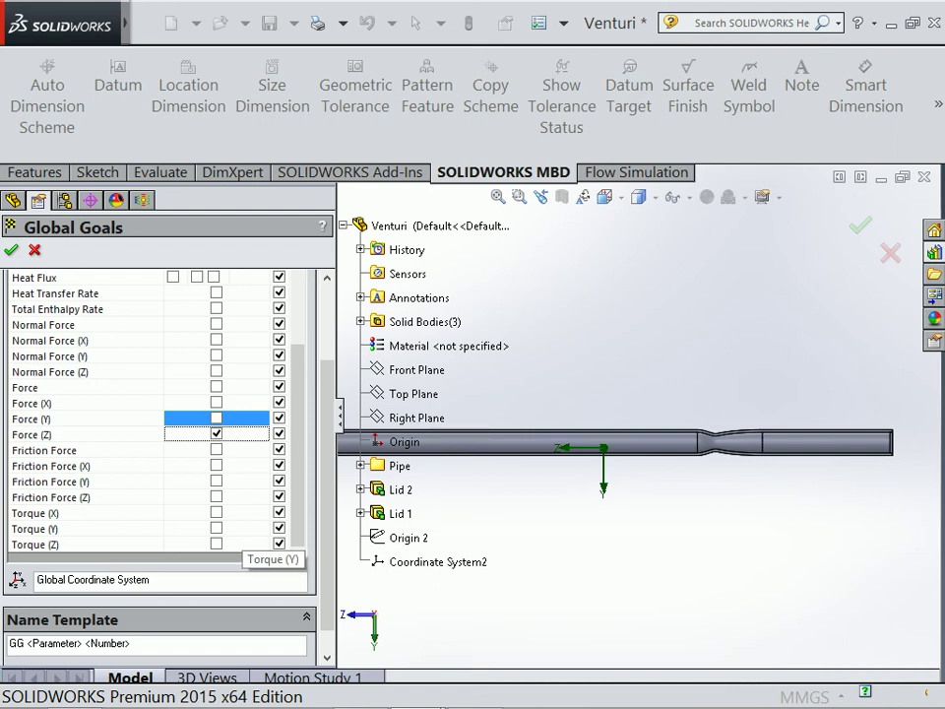
Step: Set the force goal's coordinate system to Coordinate System2
left_click(192, 434, "ctrl")
right_click(144, 579)
left_click(185, 607)
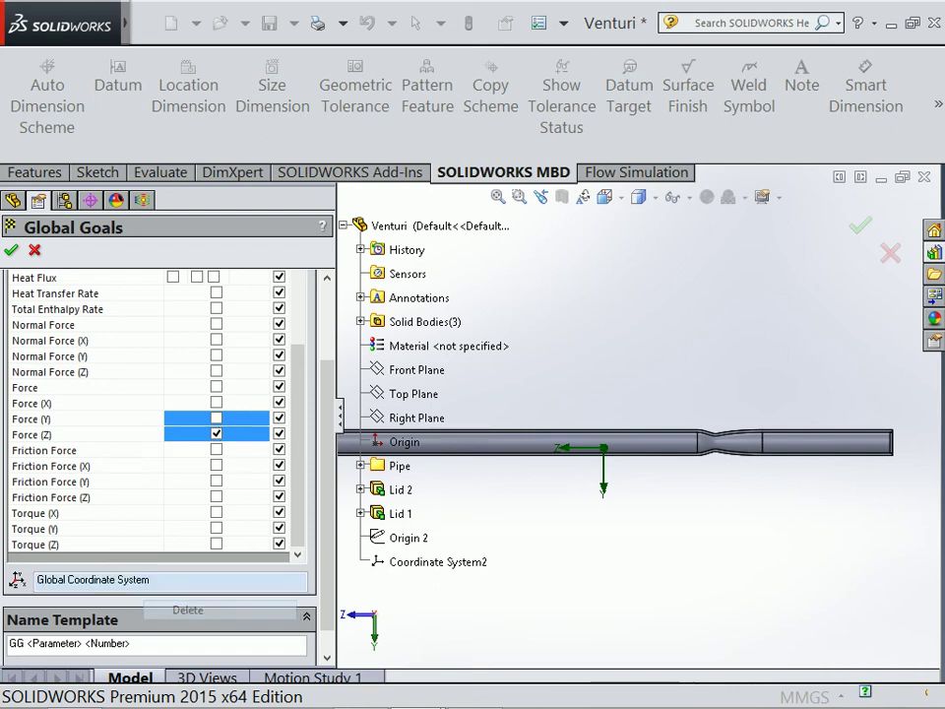
left_click(438, 561)
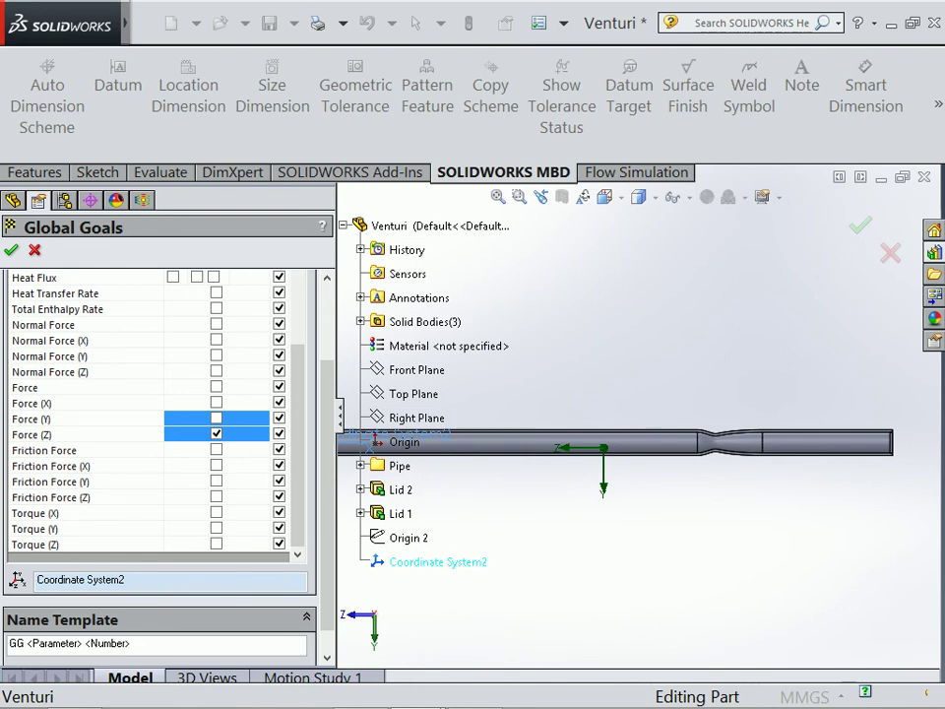
scroll(630, 433, "down", 2)
scroll(591, 414, "up", 2)
scroll(551, 384, "up", 2)
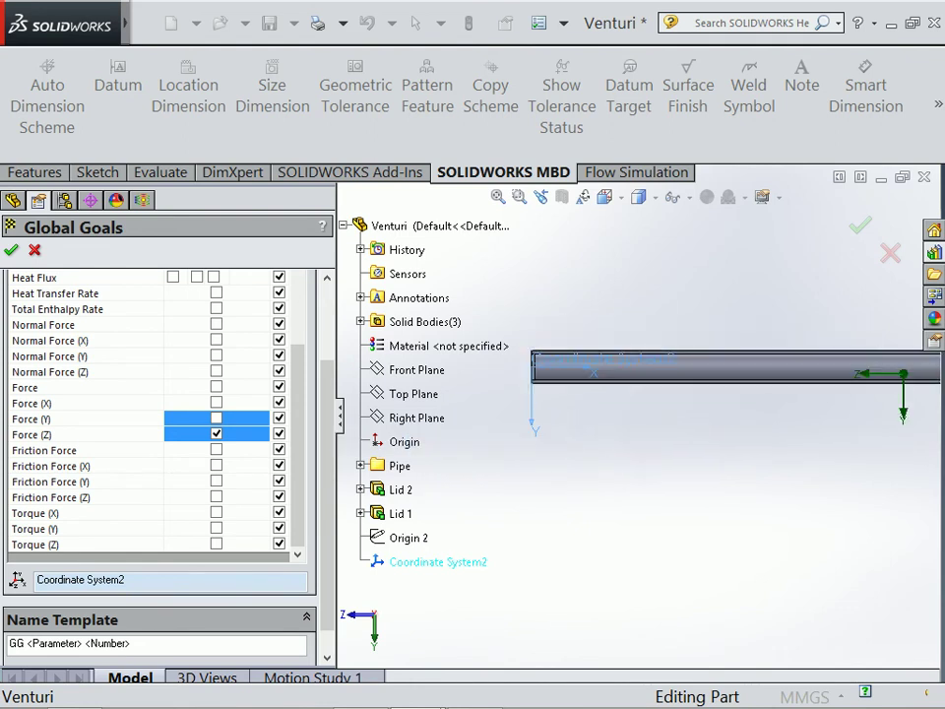
scroll(512, 365, "up", 3)
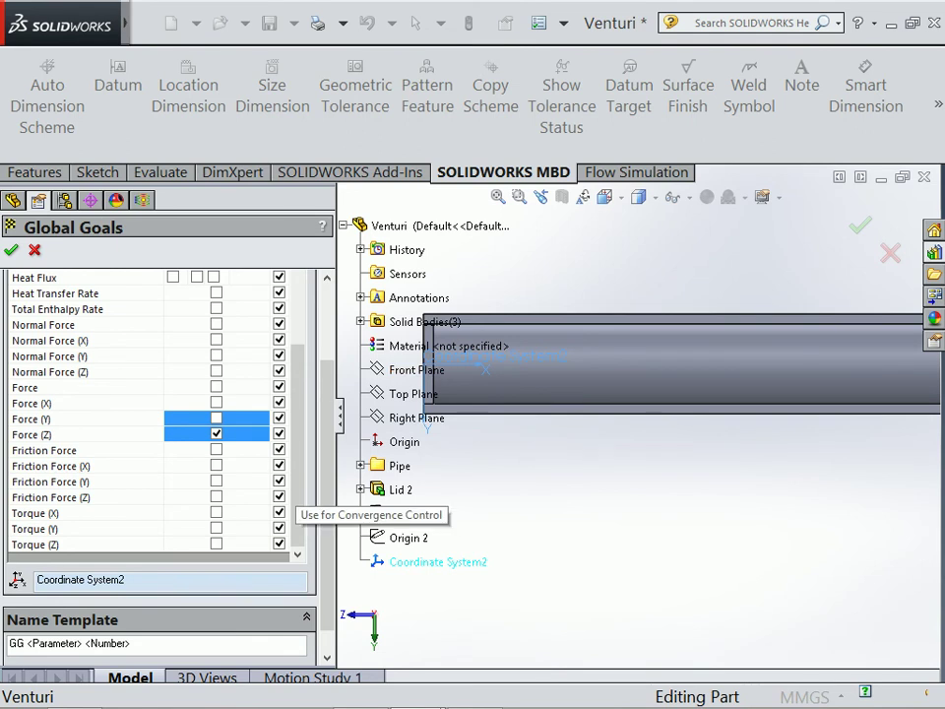
Step: Untick Force (Z) and tick Force (X) as the global goal instead
left_click(216, 433)
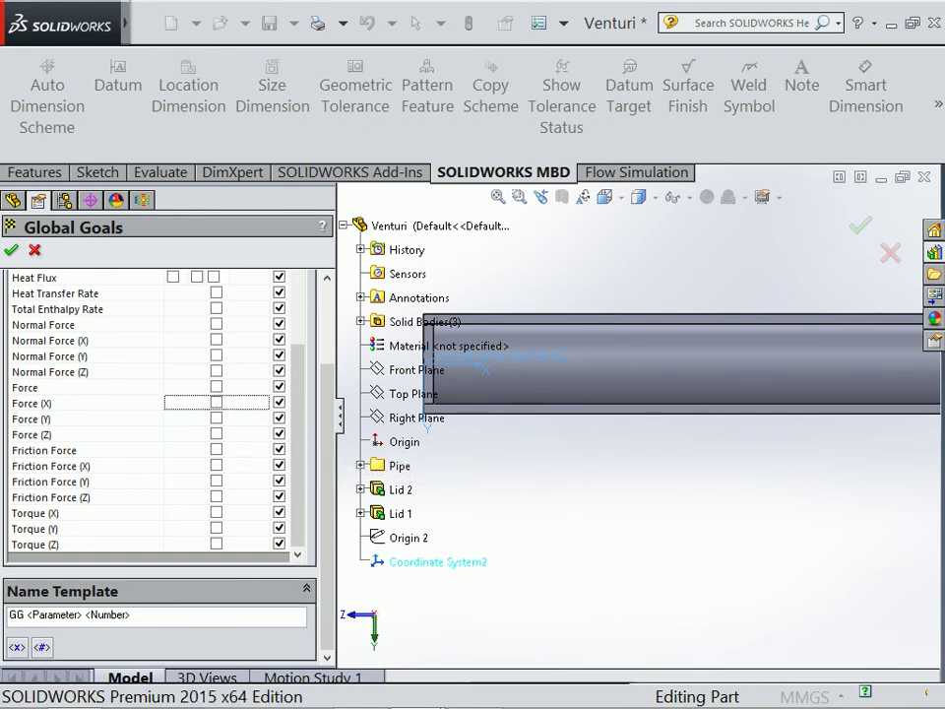
left_click(215, 402)
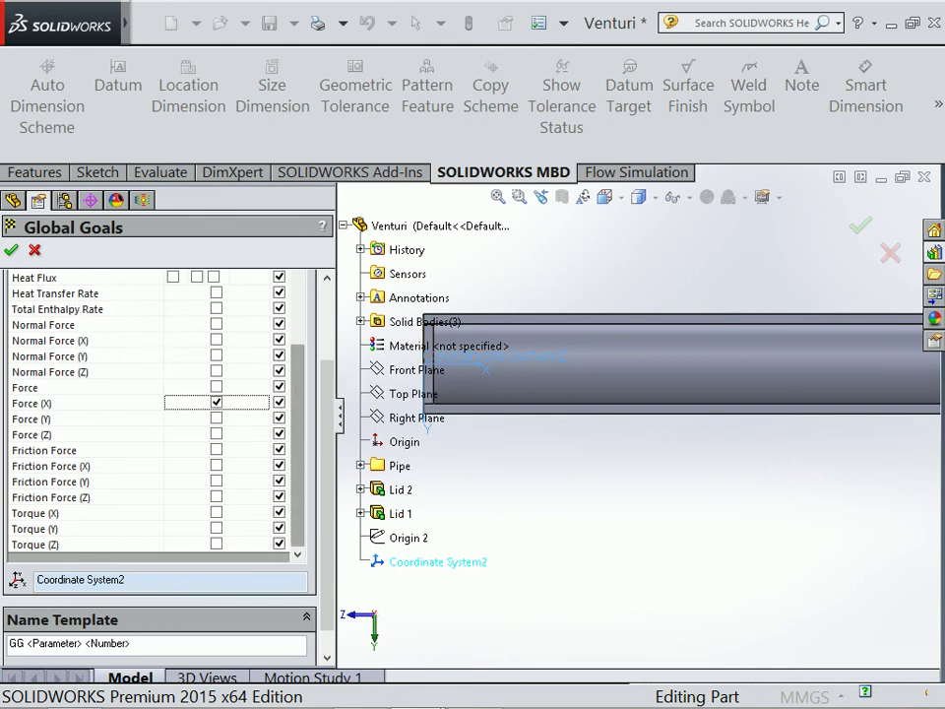
left_click(89, 402)
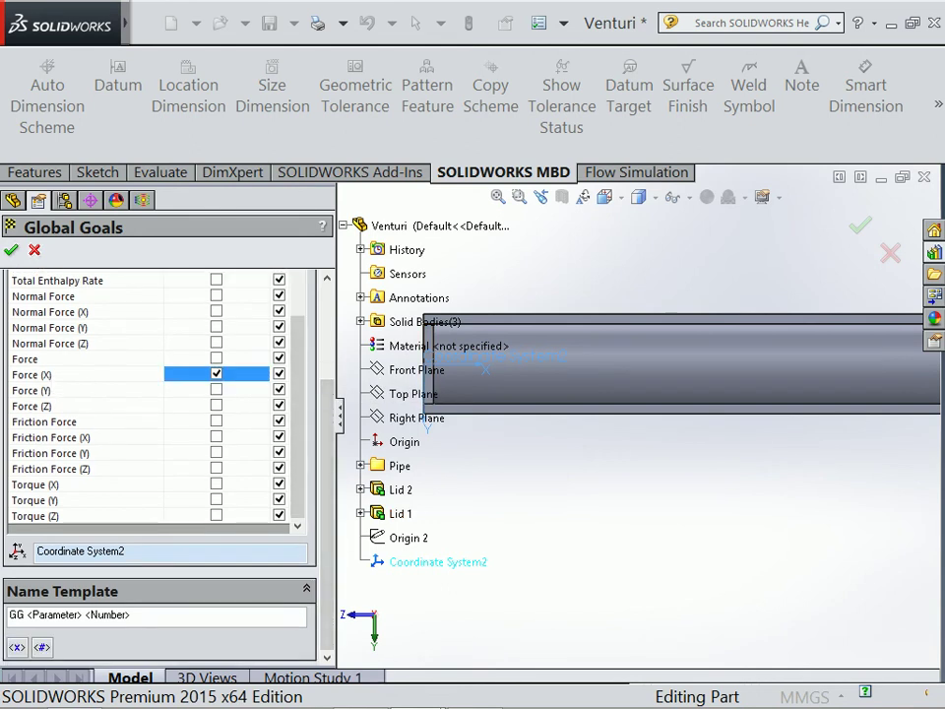
Step: Confirm the global force goals, then open Surface Goals under Goals and close it unchanged
key("Return")
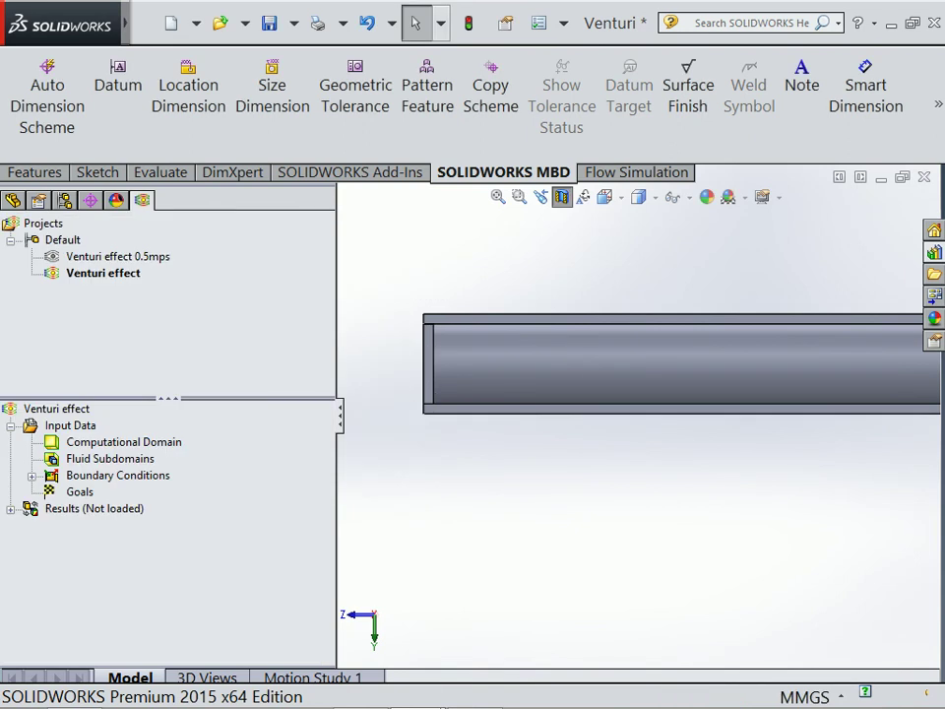
right_click(77, 491)
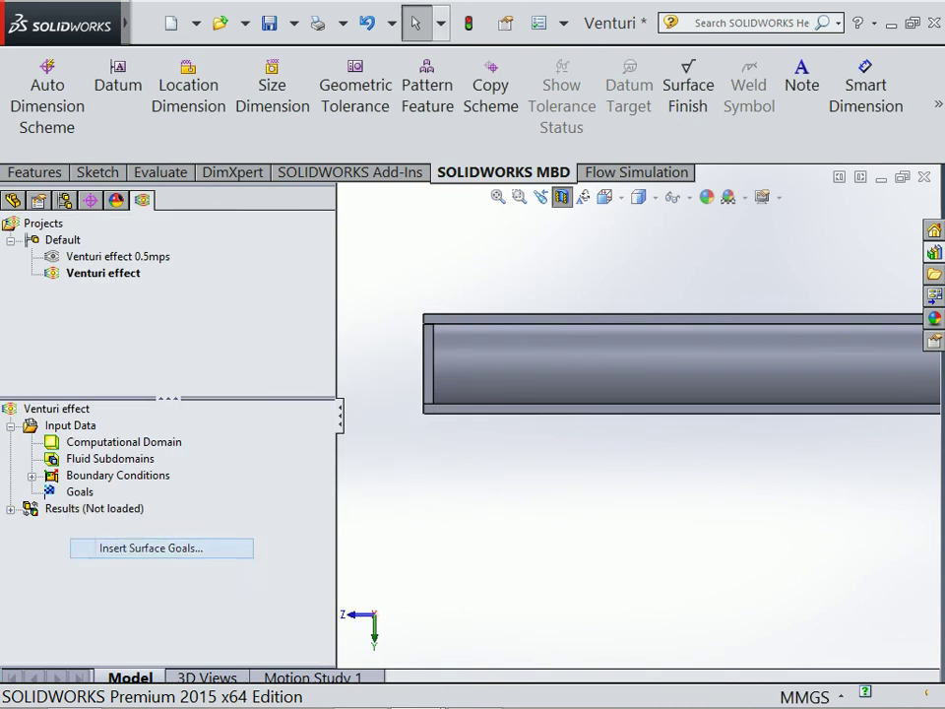
left_click(137, 547)
scroll(280, 405, "down", 3)
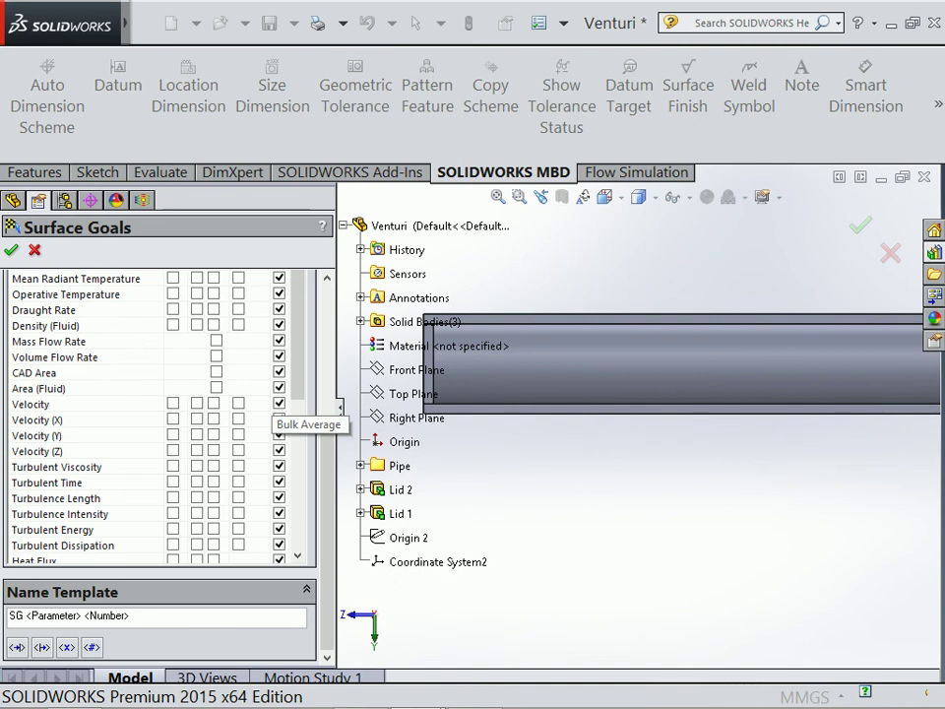
scroll(281, 405, "up", 3)
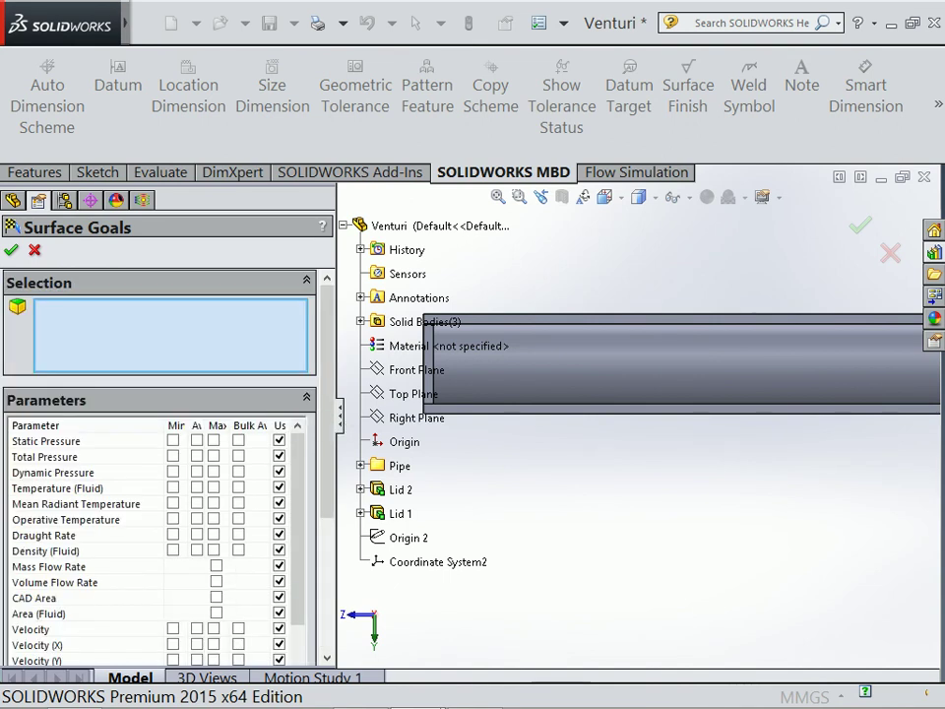
key("Return")
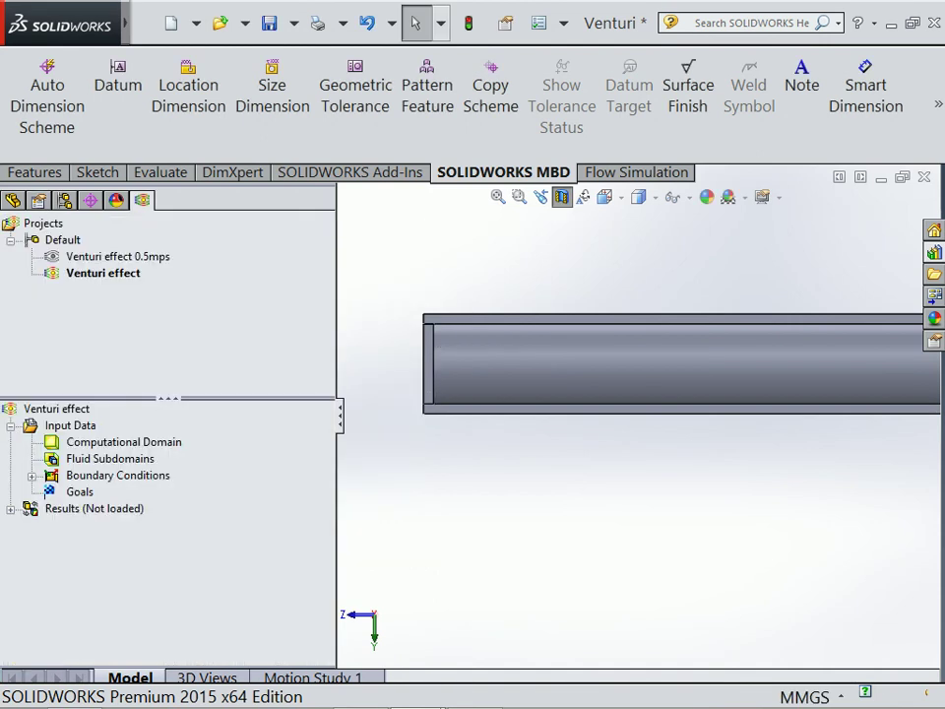
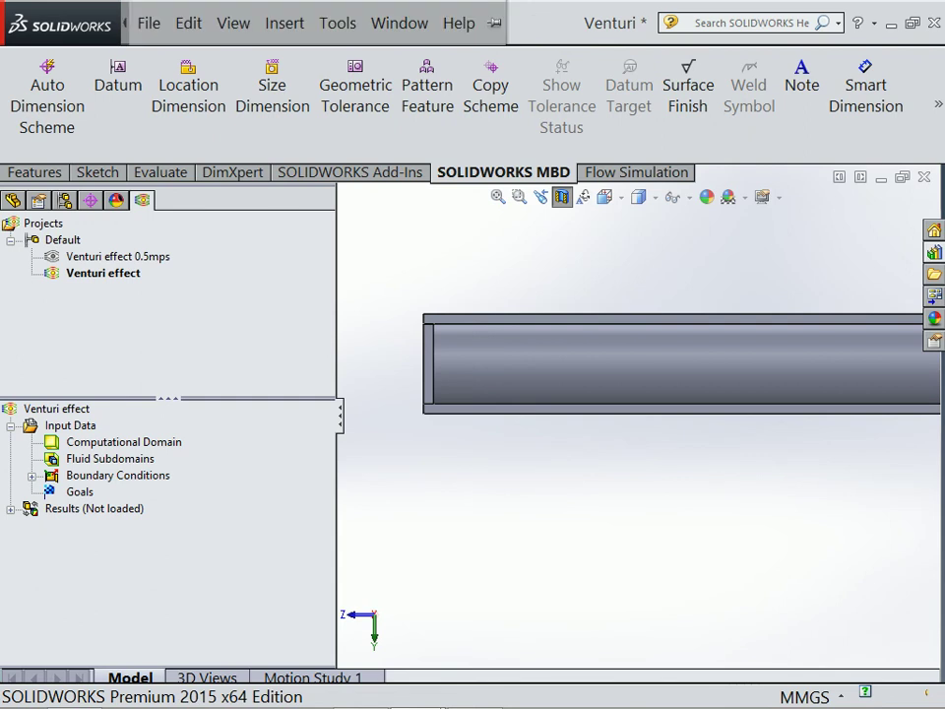
Step: Open the Global Goals settings, look through them, and close them without adding any goals
key("alt+h")
right_click(79, 491)
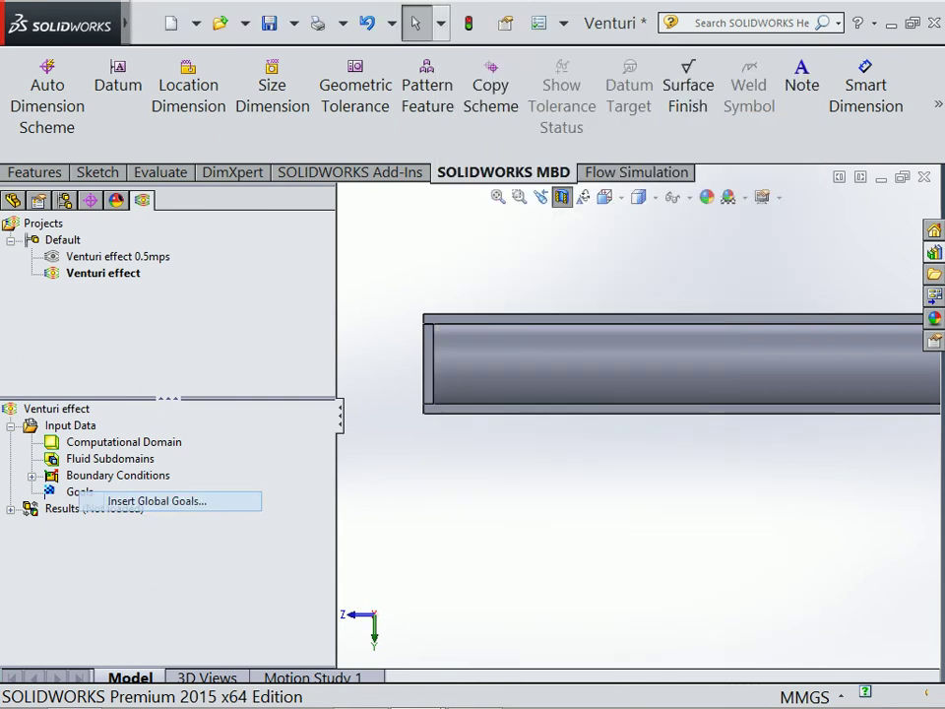
left_click(187, 501)
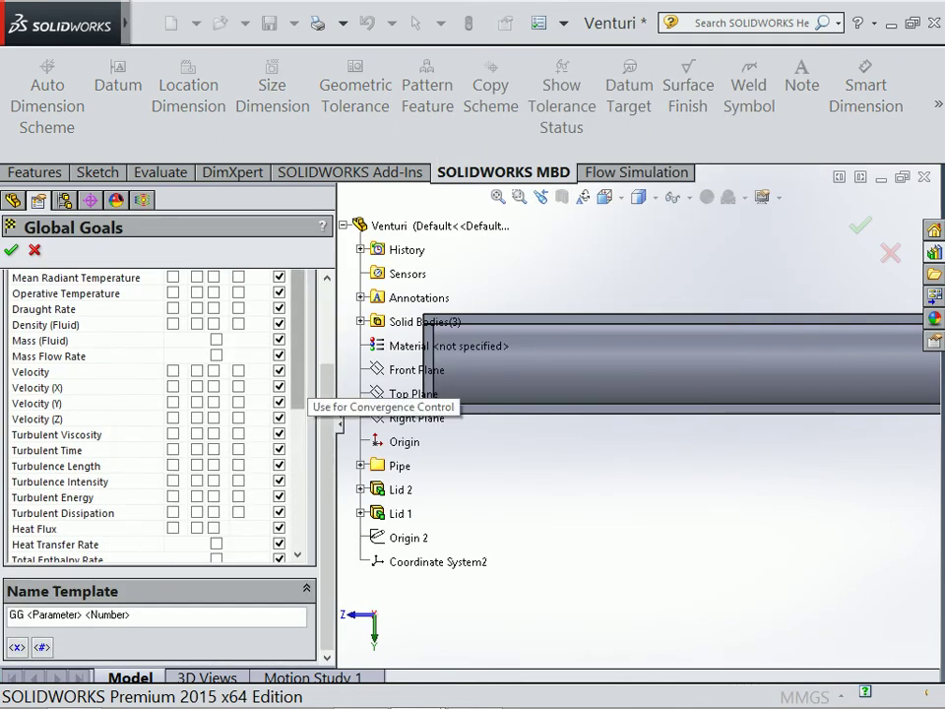
scroll(300, 399, "down", 1)
scroll(315, 399, "down", 3)
scroll(158, 415, "down", 1)
scroll(157, 416, "down", 1)
scroll(158, 415, "down", 1)
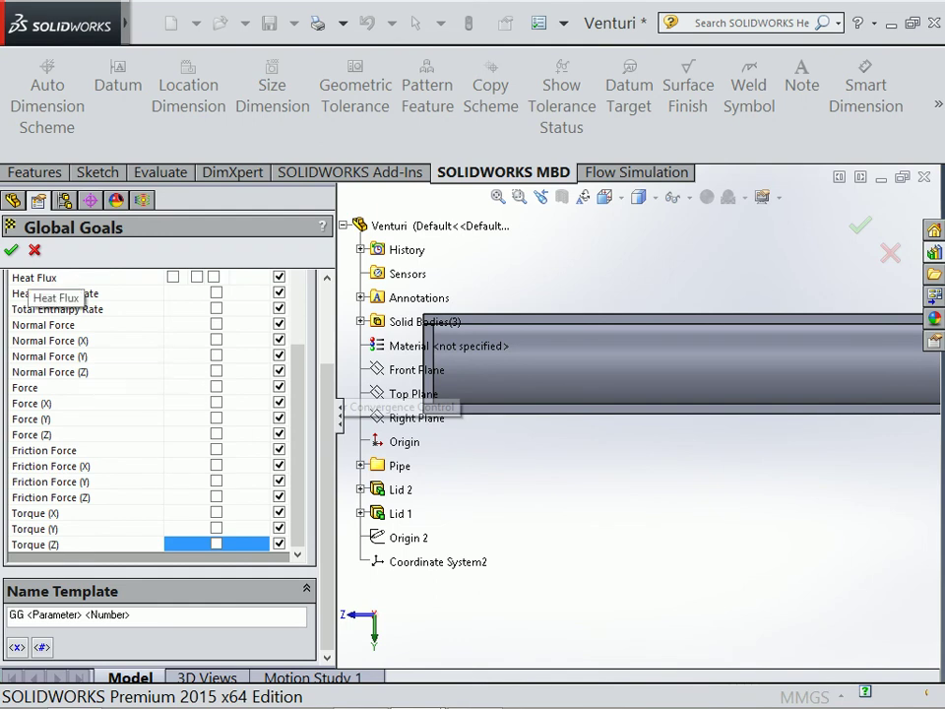
left_click(10, 250)
Step: Browse the boundary condition and goal options in the study tree
right_click(96, 474)
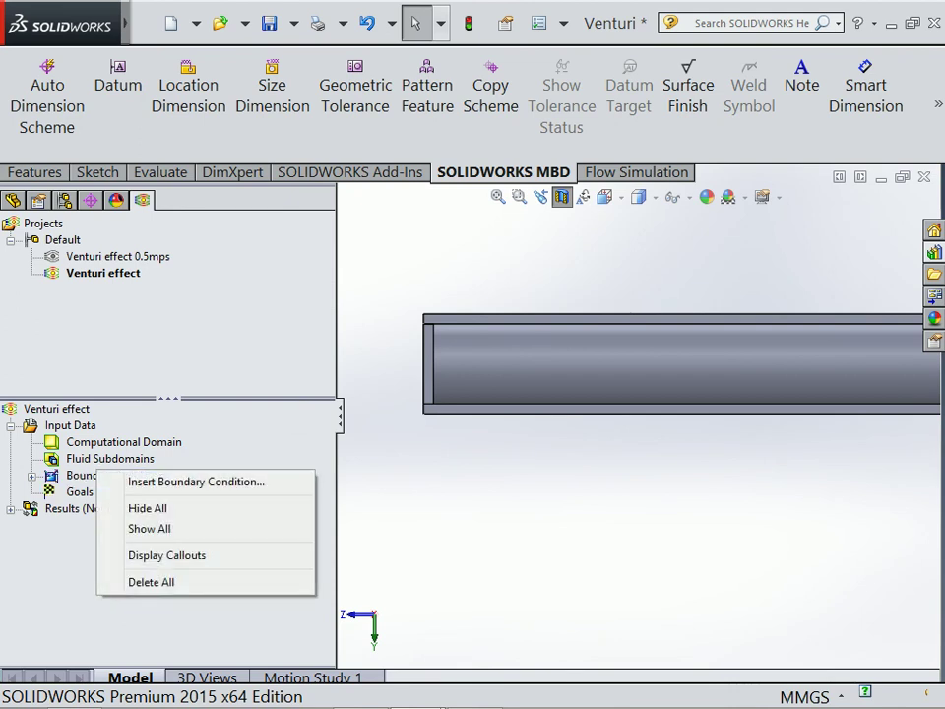
right_click(80, 492)
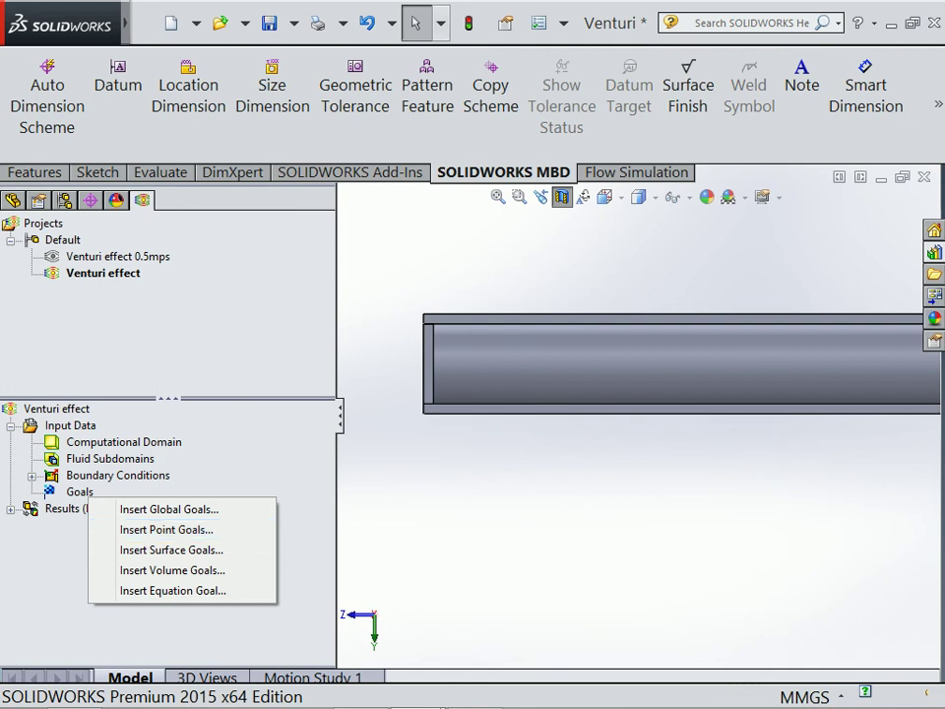
scroll(637, 411, "down", 10)
scroll(773, 406, "down", 2)
scroll(773, 406, "down", 2)
scroll(773, 406, "down", 3)
scroll(773, 407, "down", 3)
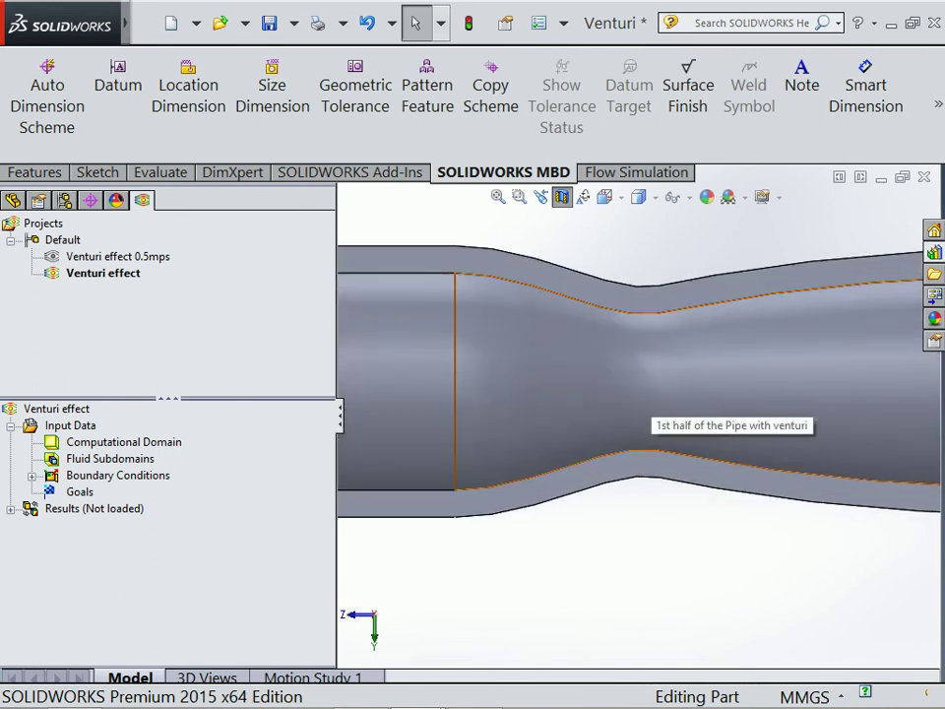
Step: Create Sketch12 with one point at the centre of the venturi throat
left_click(98, 173)
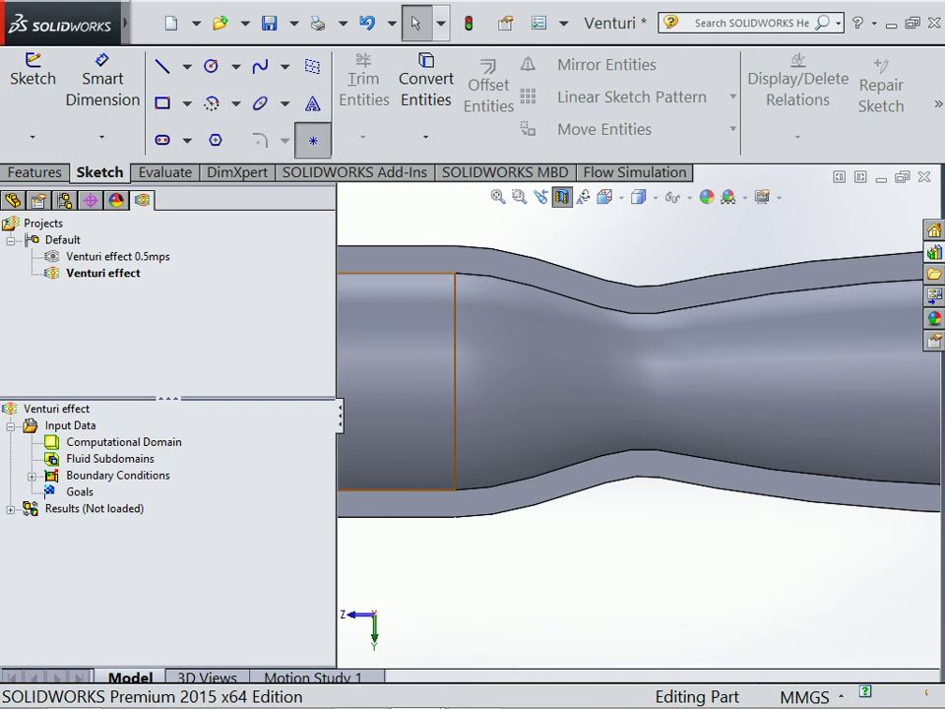
left_click(33, 79)
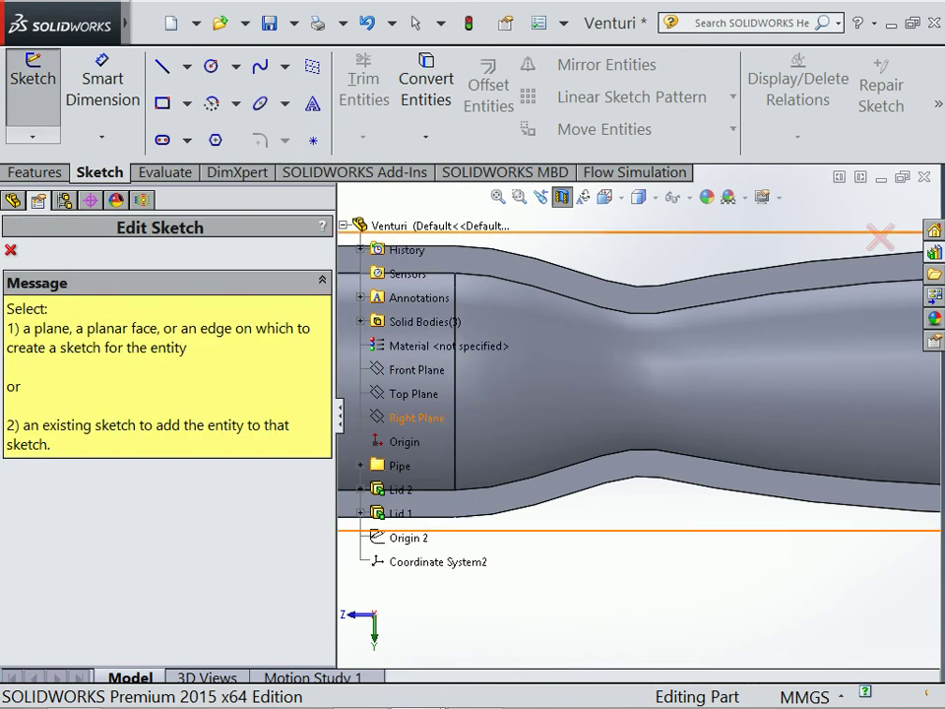
left_click(414, 394)
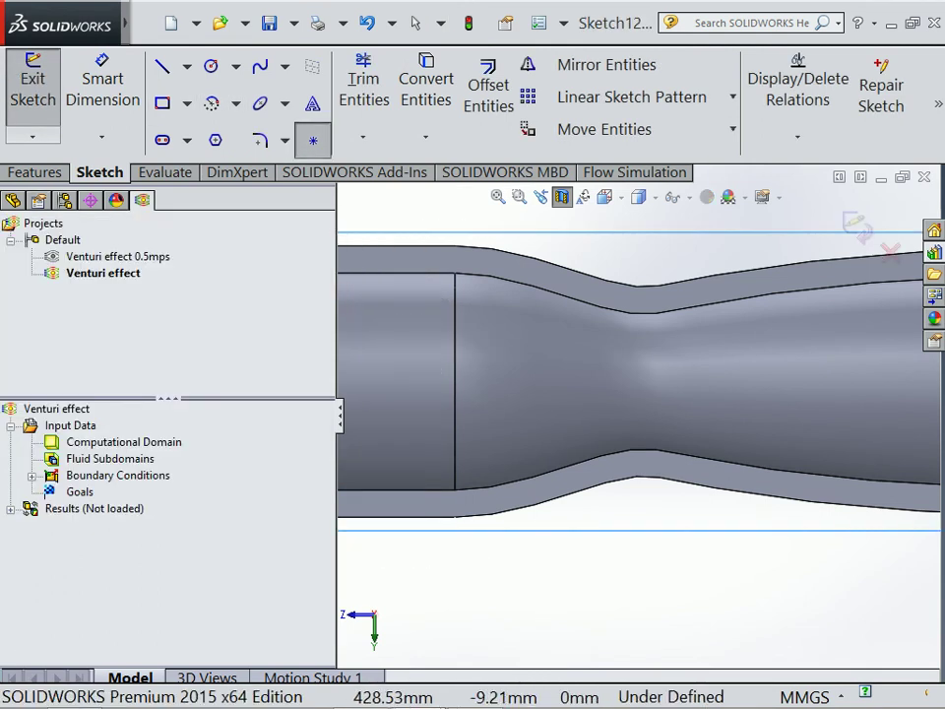
left_click(651, 384)
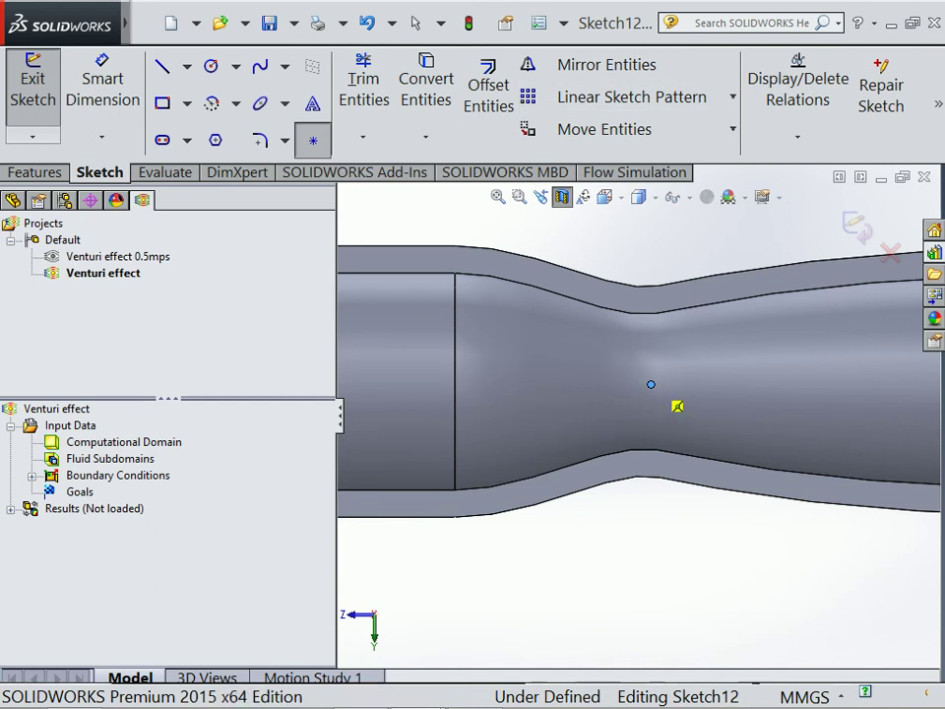
left_click(651, 385)
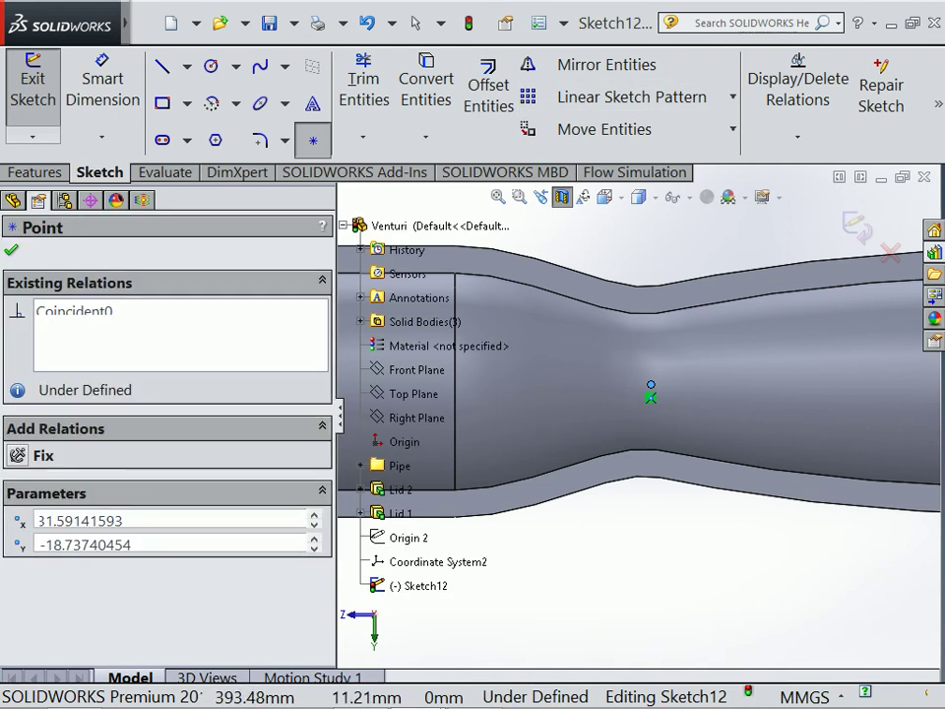
left_click(143, 200)
right_click(119, 475)
Step: Start a point goal at the sketched point with Static Pressure ticked, then cancel it
right_click(81, 495)
left_click(158, 530)
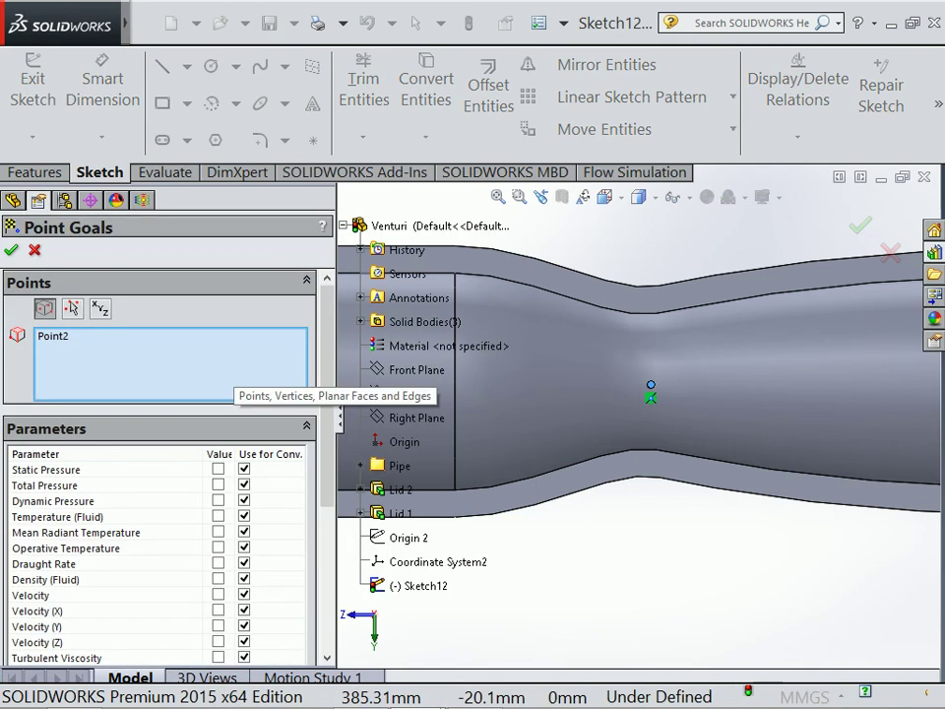
scroll(182, 409, "down", 5)
scroll(168, 384, "up", 5)
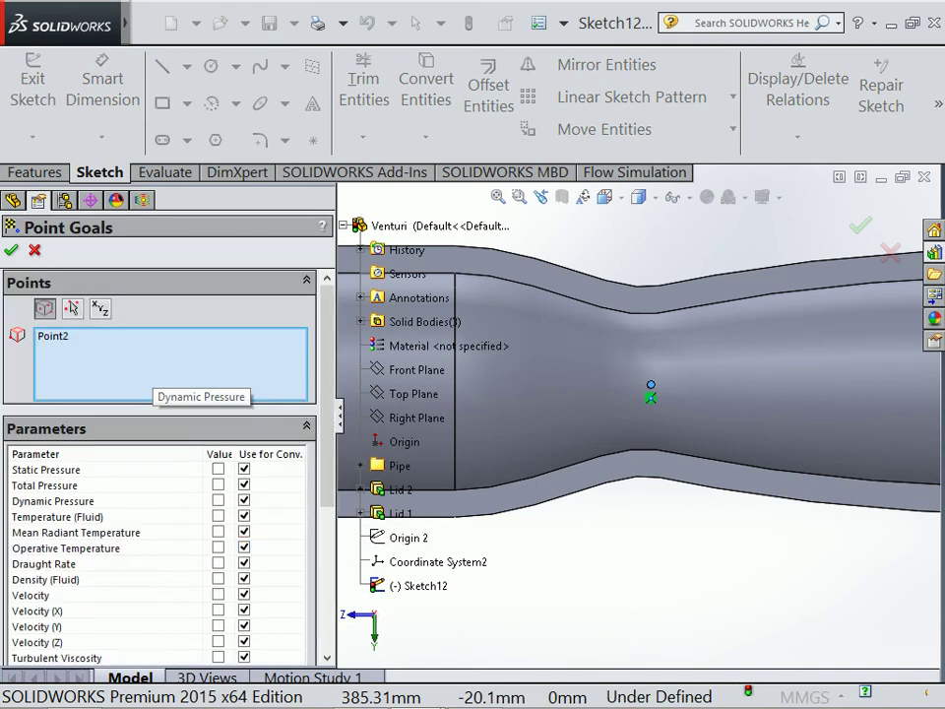
left_click(217, 470)
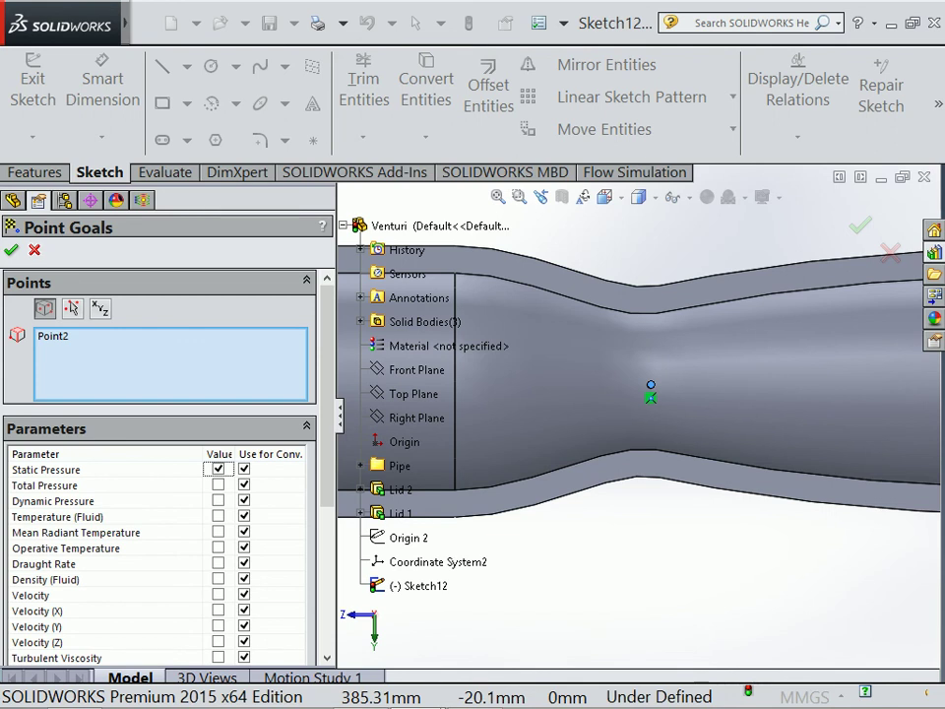
key("Return")
Step: Dismiss the goal options, collapse the Input Data branch and bring up its menu
right_click(79, 491)
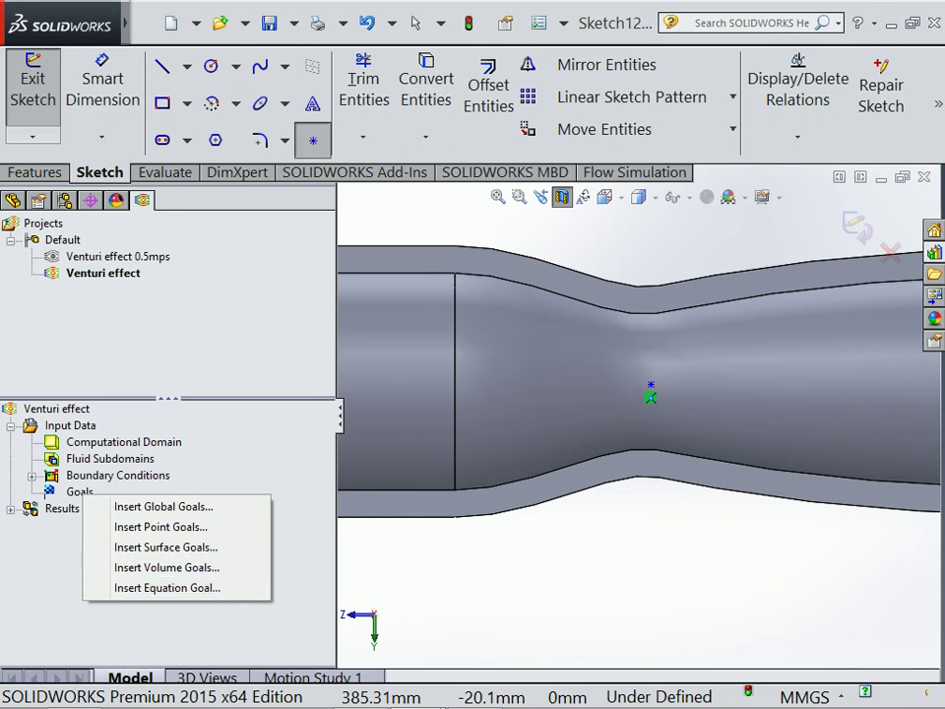
key("Escape")
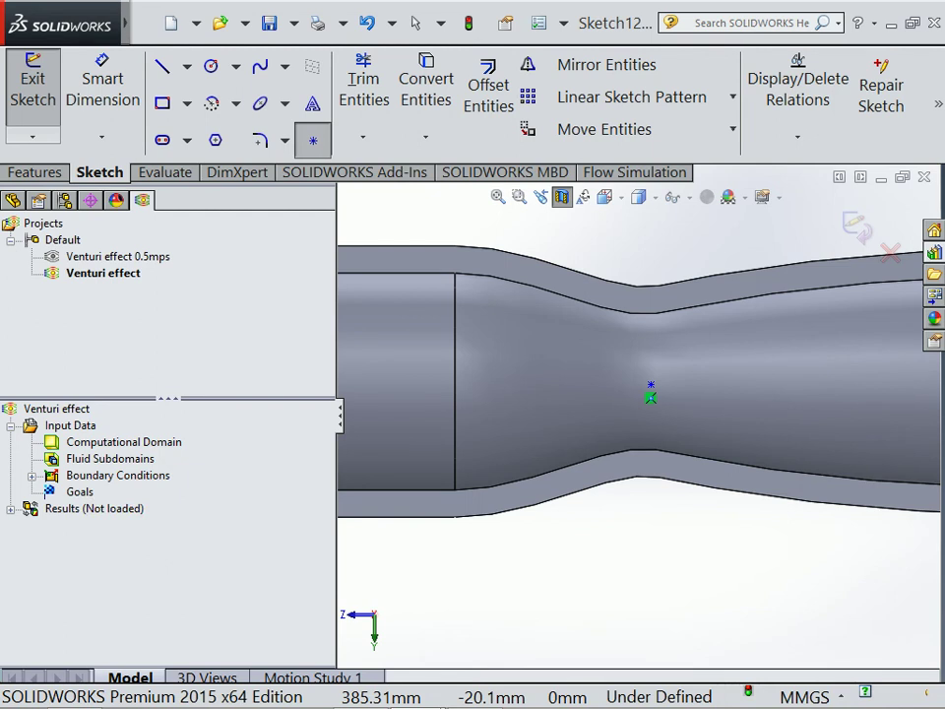
left_click(10, 425)
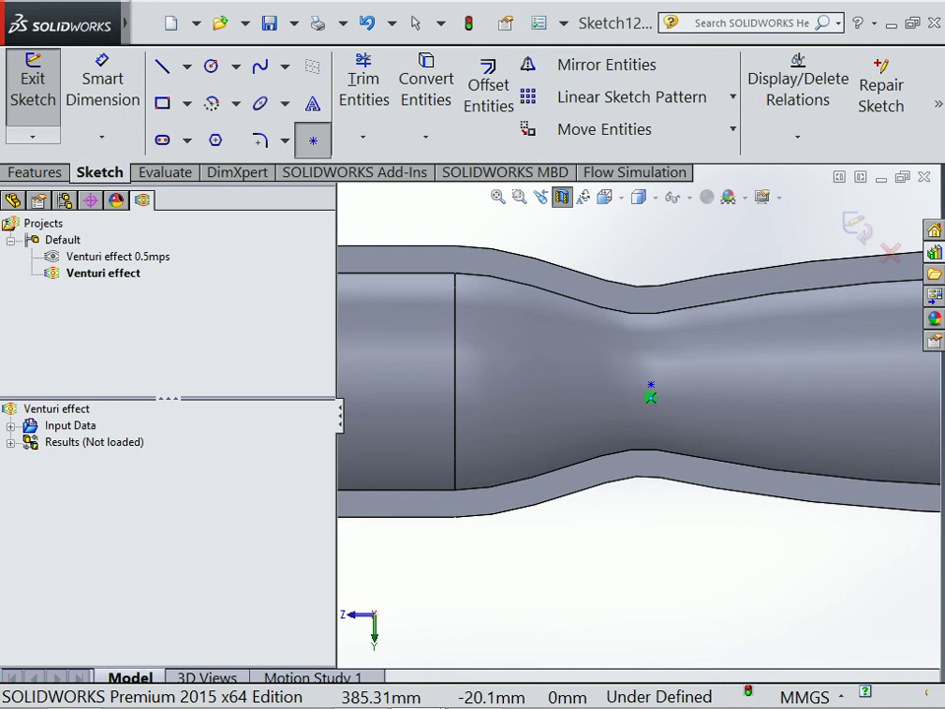
right_click(69, 426)
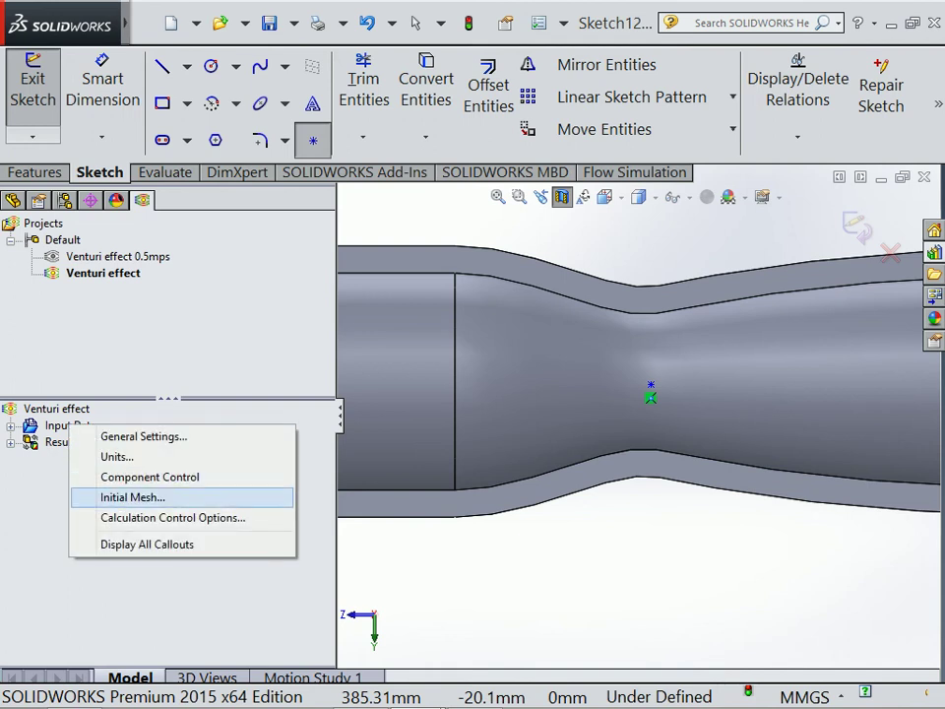
Step: In the Initial Mesh settings, raise the level of initial mesh from 3 to 4
left_click(133, 497)
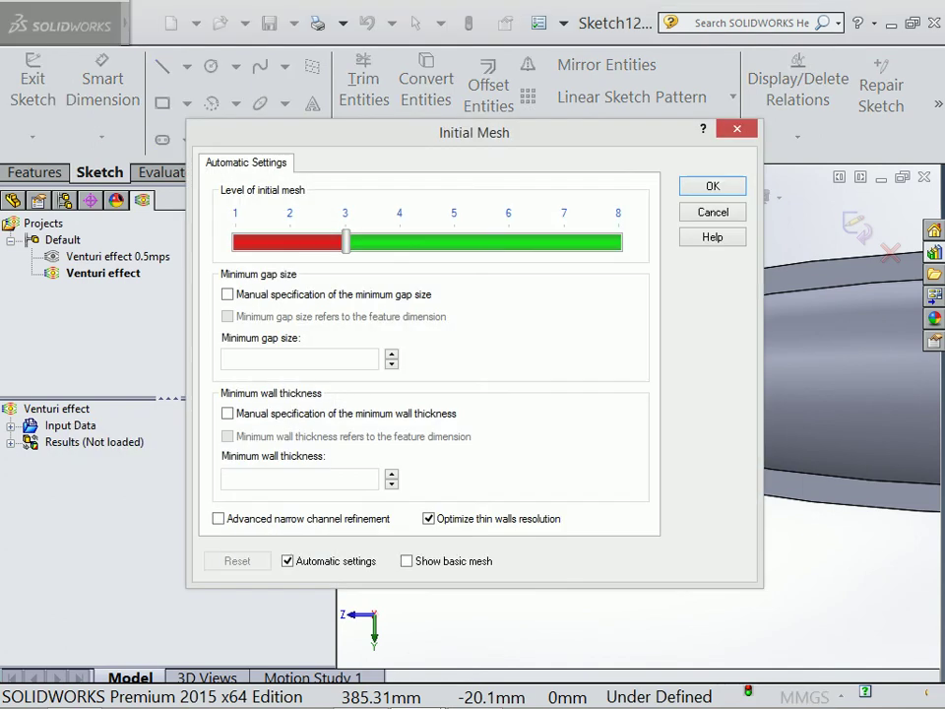
key("Return")
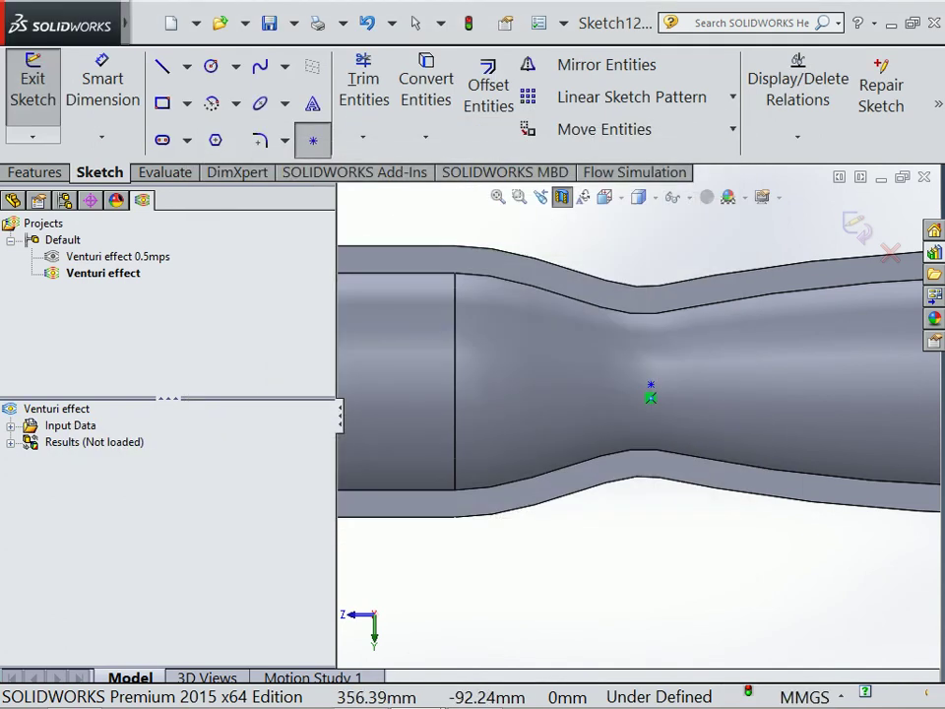
right_click(73, 426)
left_click(138, 497)
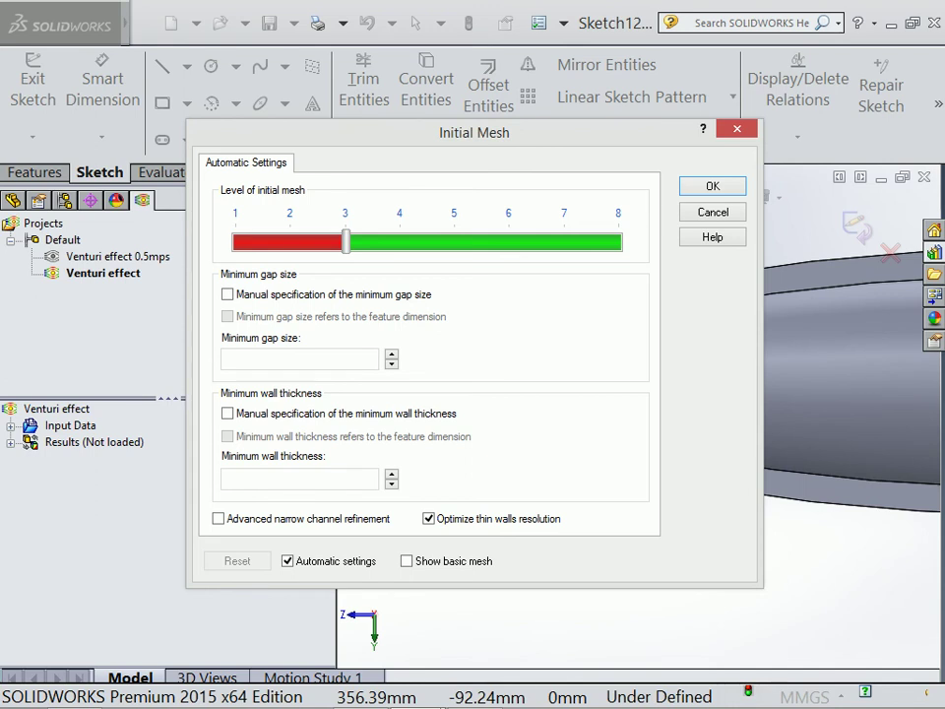
key("Right")
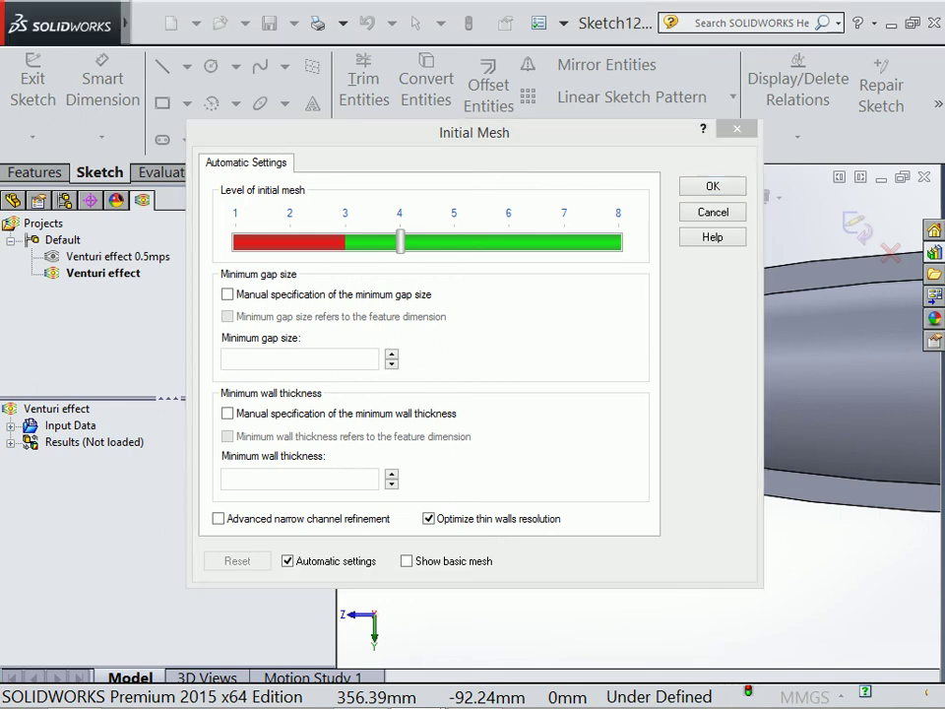
Step: Raise the initial mesh level to 6, then turn off Automatic settings for a 6 × 6 × 184 basic mesh
key("Right")
key("Right")
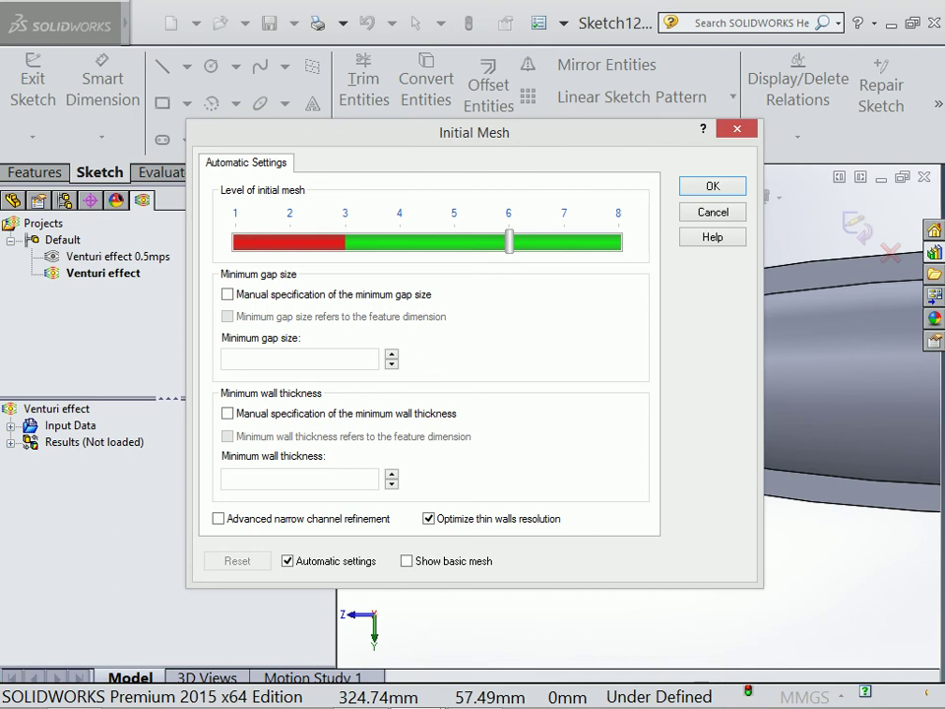
left_click(288, 560)
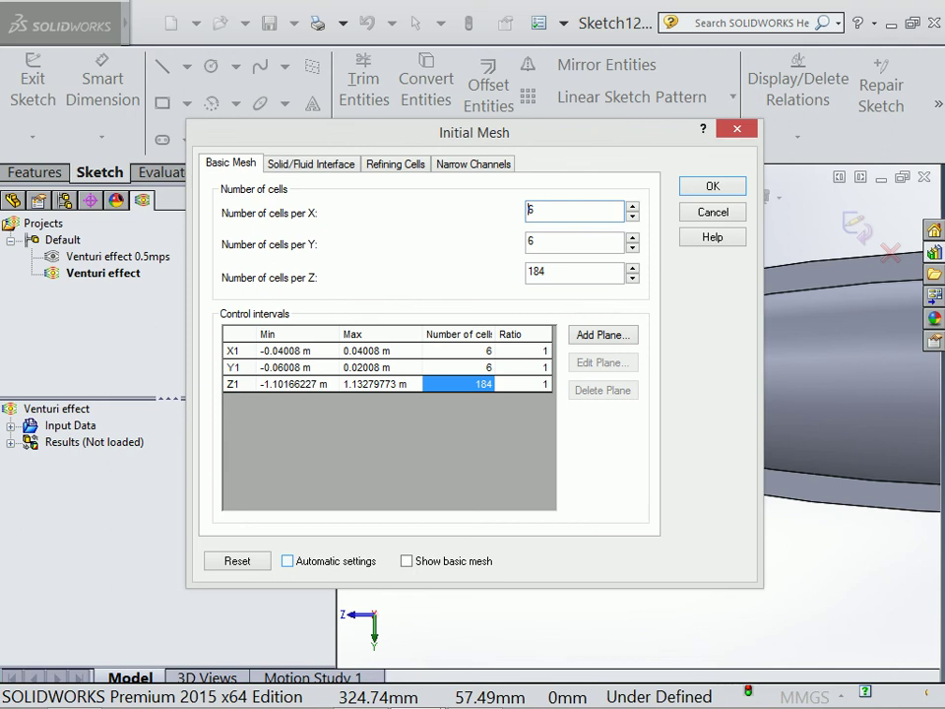
Step: Show the basic mesh, set curvature refinement to 2, then restore automatic settings at level 6
left_click(406, 561)
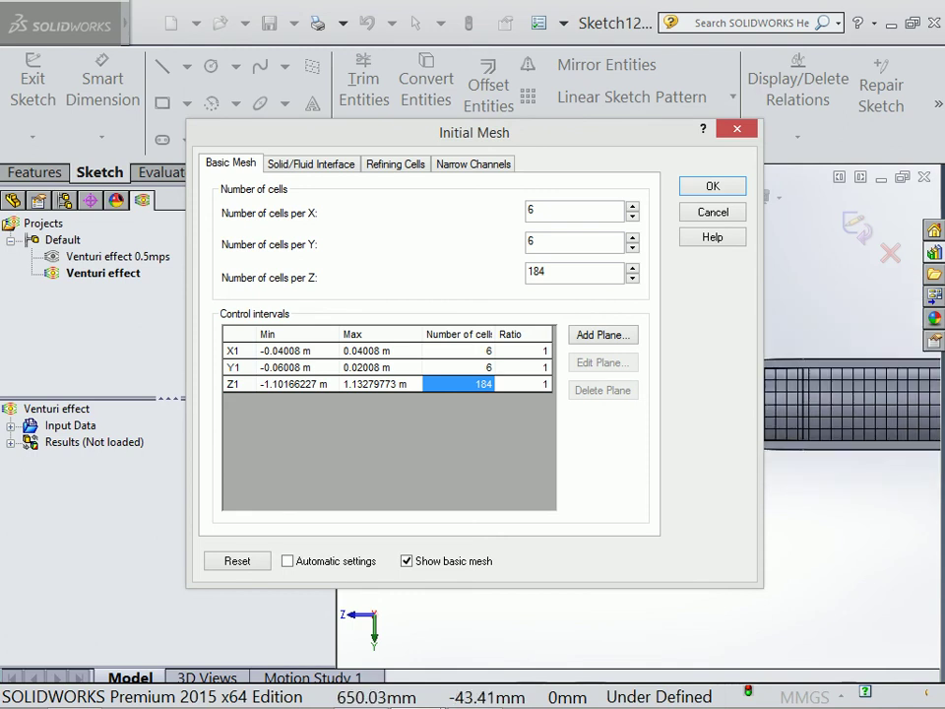
scroll(857, 444, "down", 3)
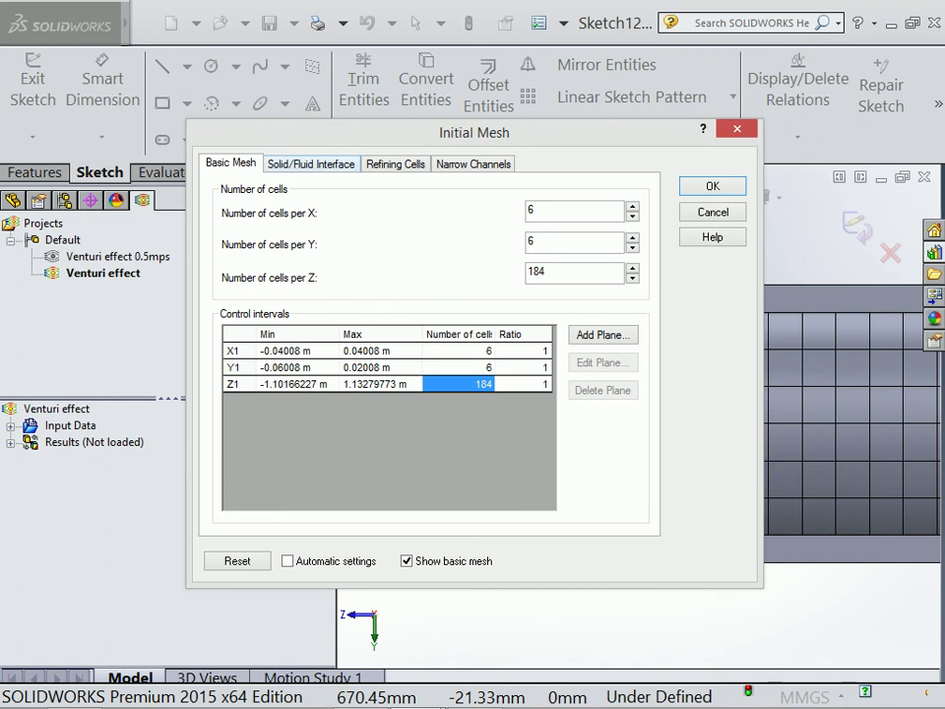
left_click(311, 164)
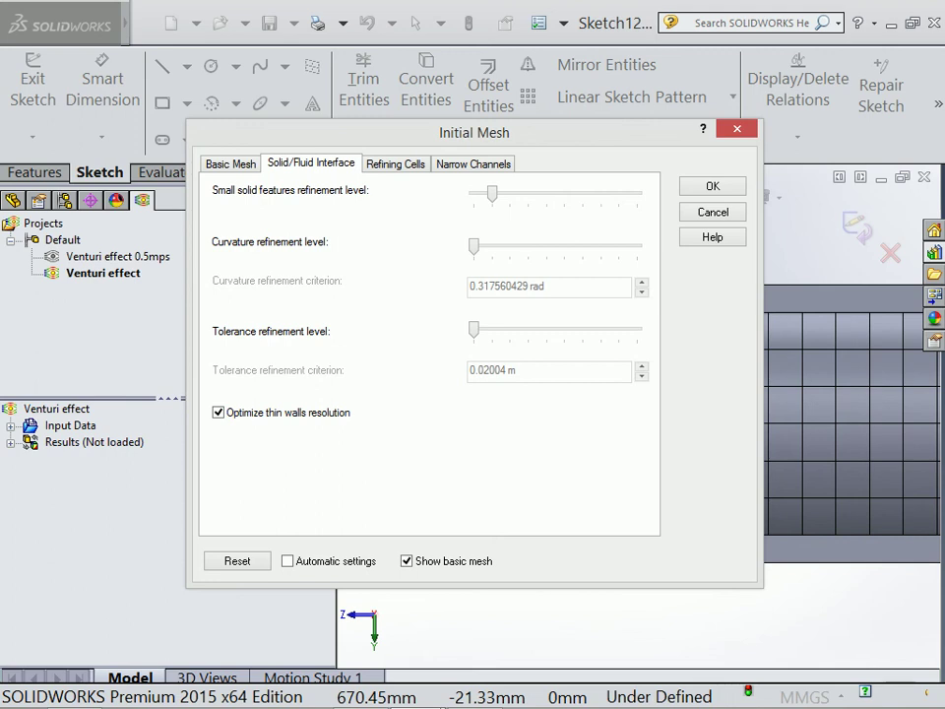
left_click_drag(473, 246, 509, 246)
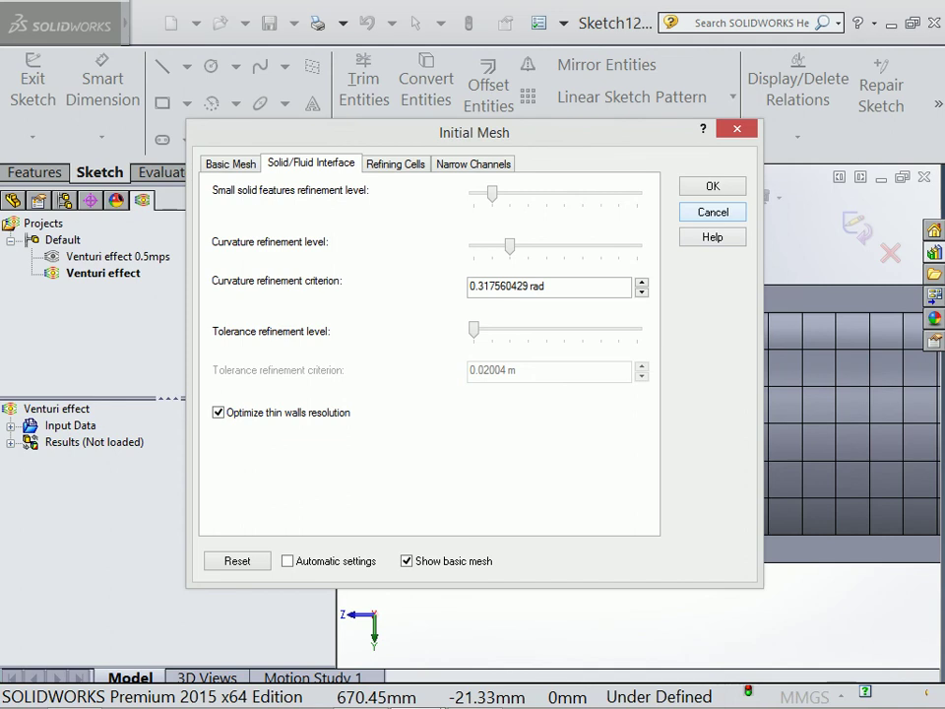
left_click(288, 561)
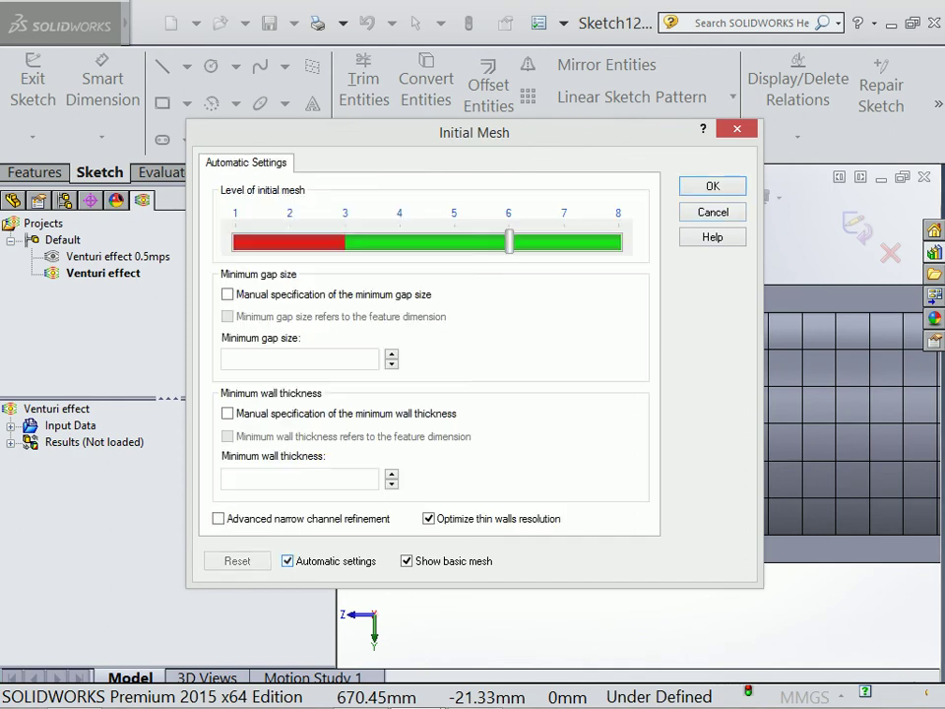
Step: Close the mesh settings and run Venturi effect as a new calculation on 4 CPUs
key("Return")
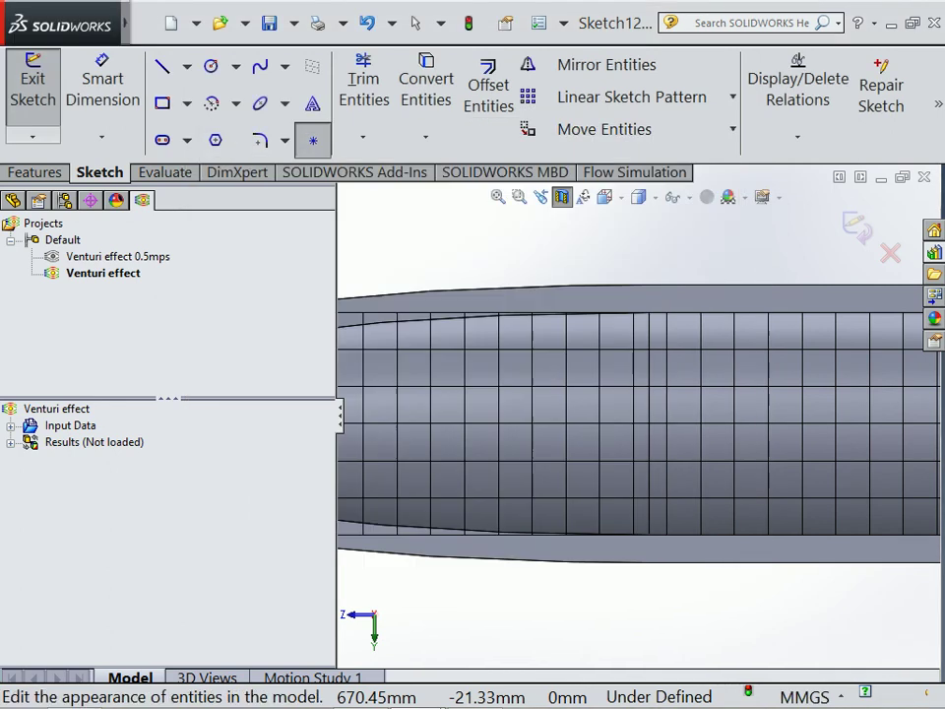
right_click(96, 411)
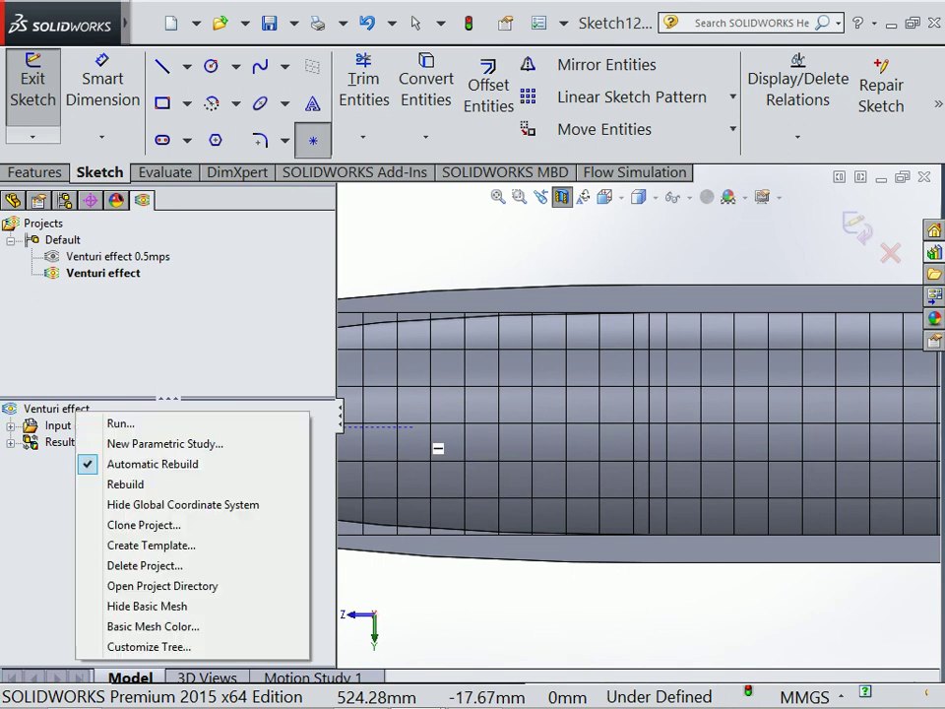
left_click(116, 424)
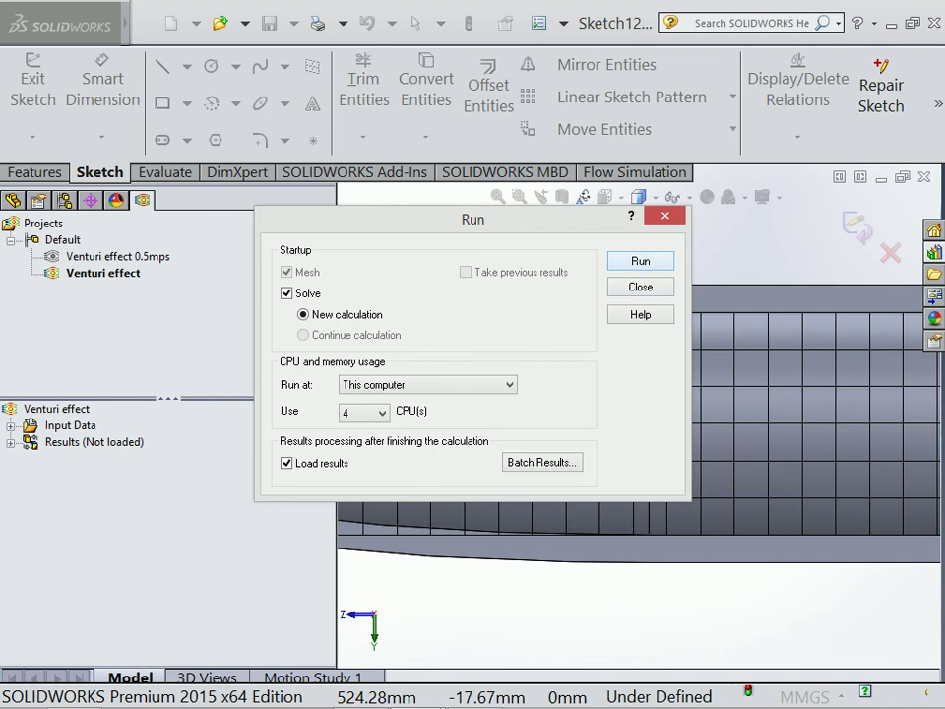
key("Return")
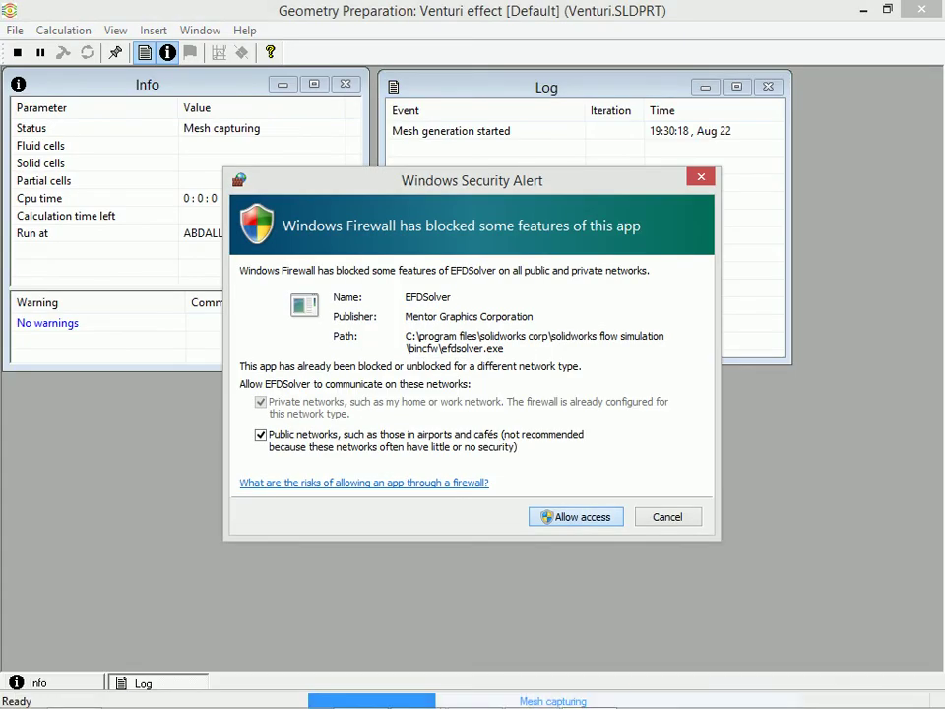
Step: Allow the solver through the firewall, close the Pressure plot, and stop the calculation early
key("Return")
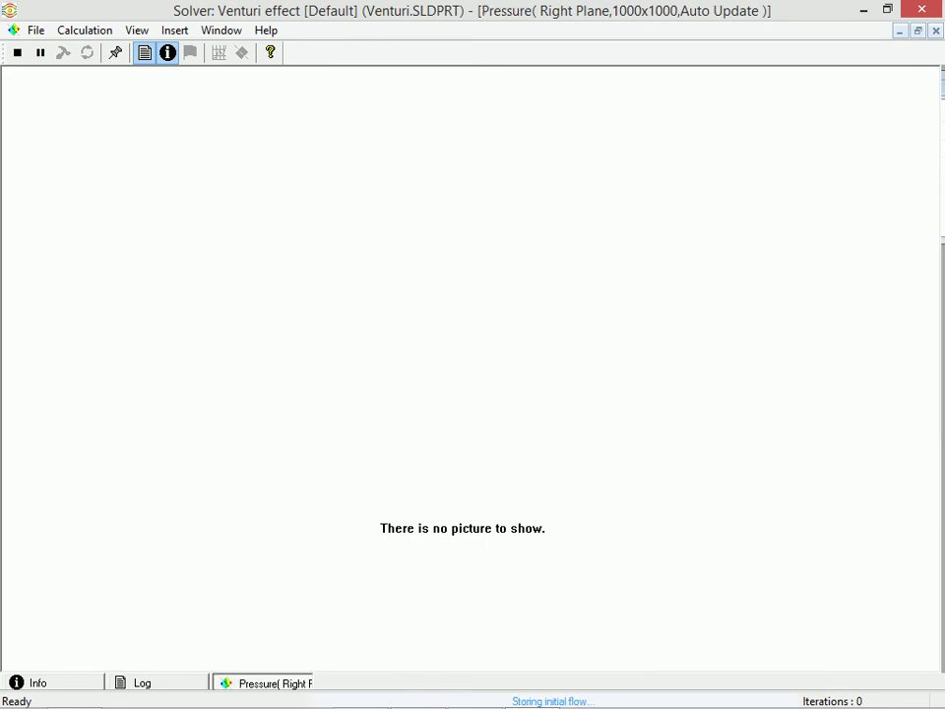
left_click(936, 30)
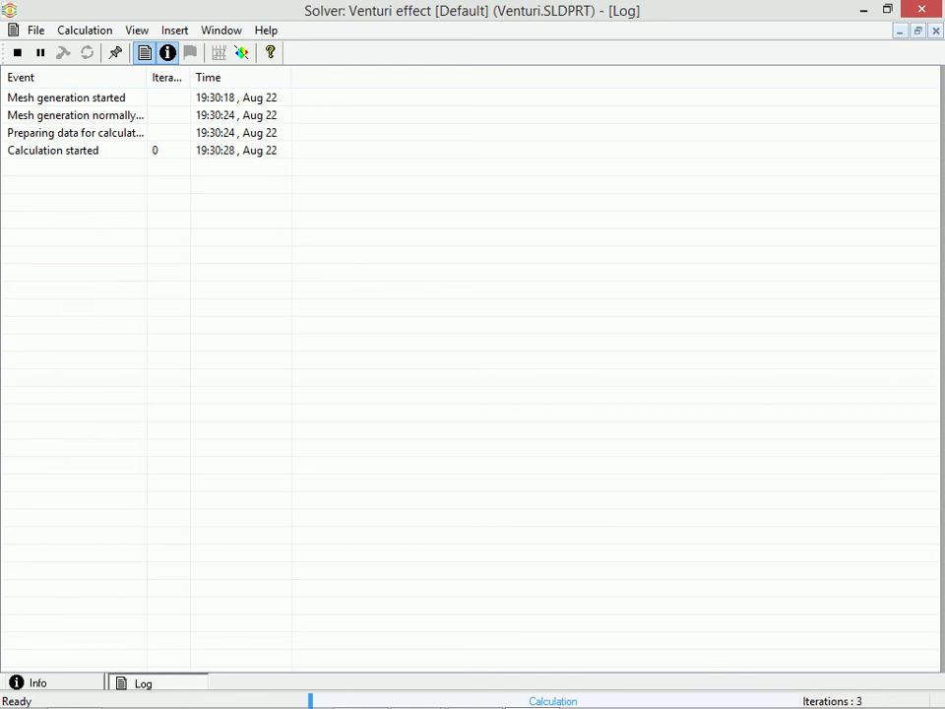
key("Return")
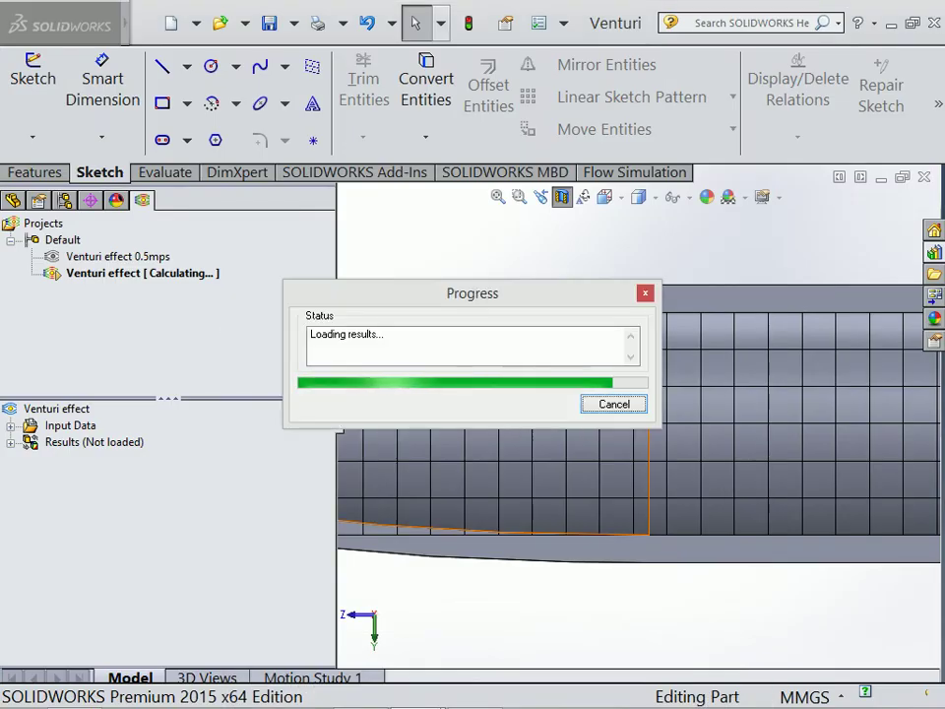
key("ctrl+shift+Escape")
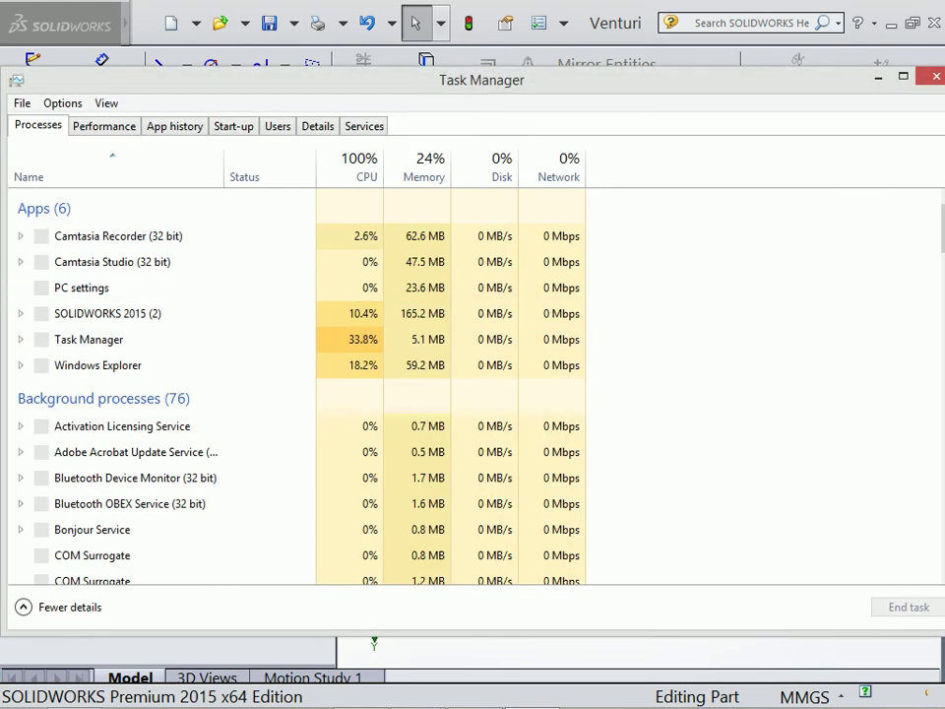
key("alt+F4")
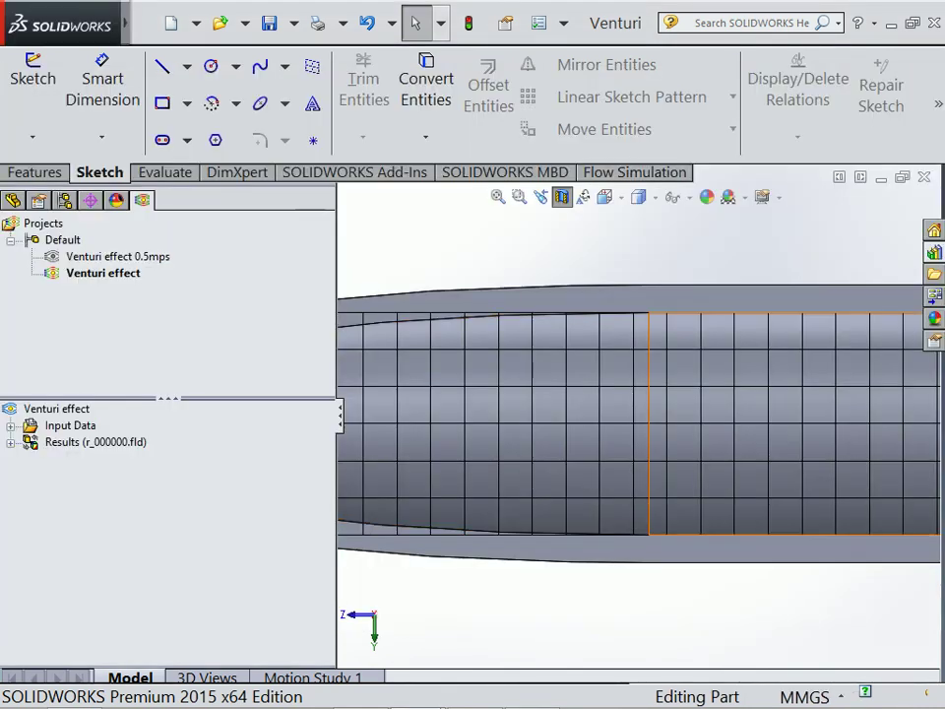
key("ctrl+shift+Escape")
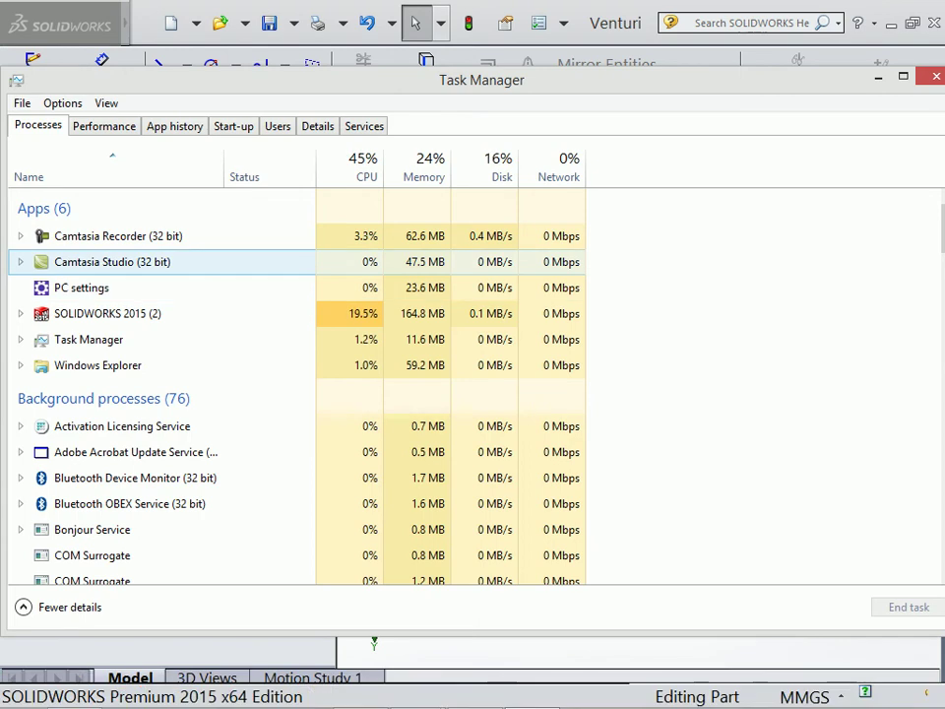
scroll(148, 443, "down", 1)
scroll(147, 374, "down", 2)
scroll(148, 394, "down", 2)
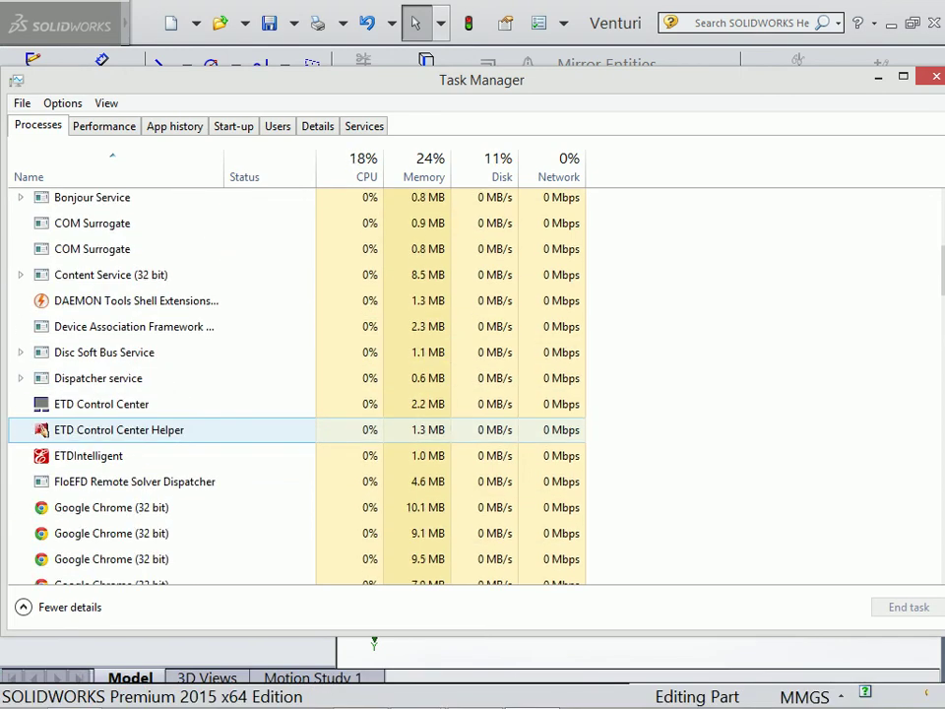
scroll(147, 305, "up", 2)
scroll(147, 443, "down", 1)
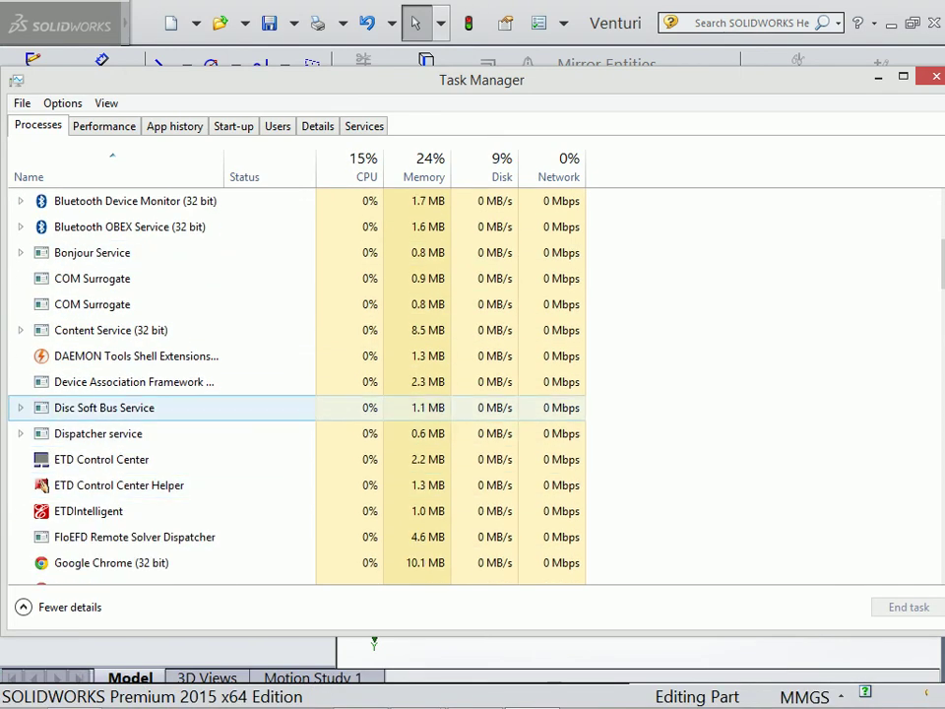
scroll(148, 407, "down", 3)
scroll(148, 366, "down", 2)
scroll(148, 408, "down", 2)
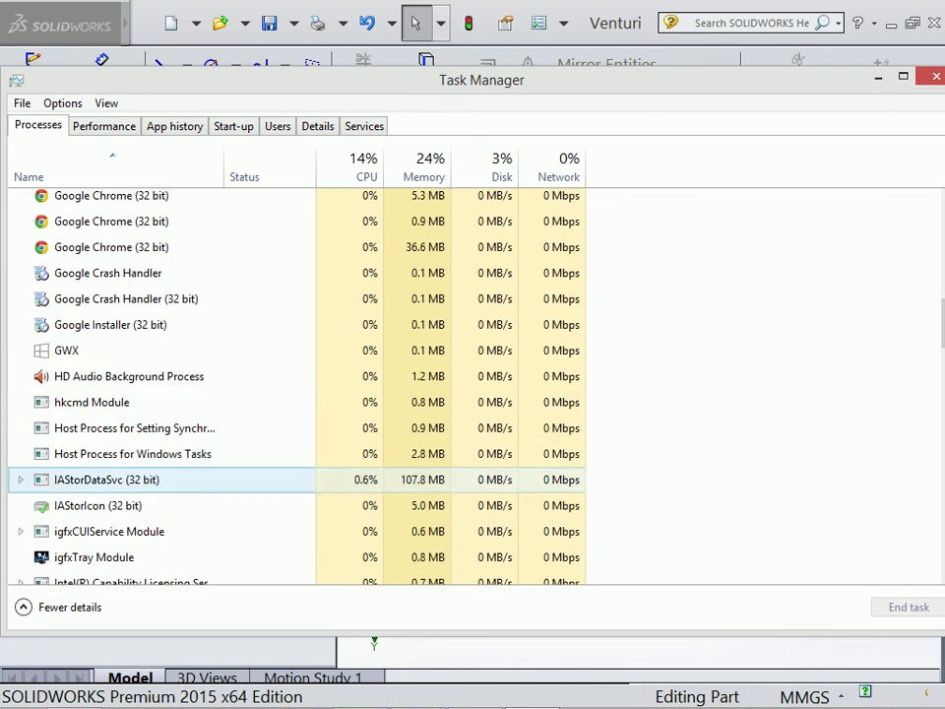
scroll(148, 454, "up", 6)
scroll(147, 463, "up", 3)
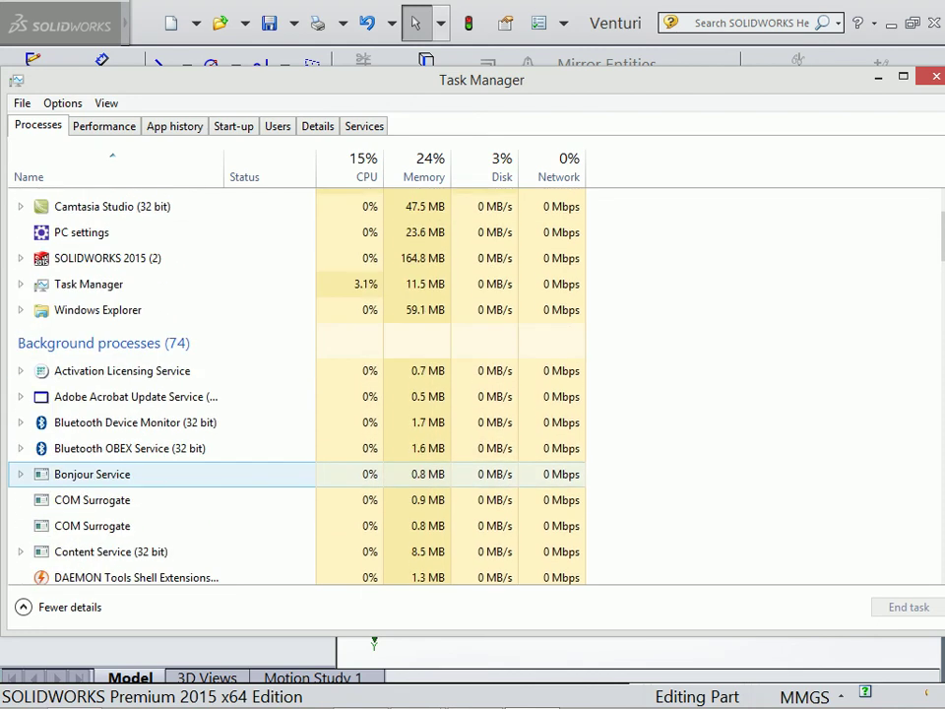
scroll(148, 422, "up", 2)
Step: Make Venturi effect 0.5mps the active project and load its 1.fld results
key("alt+F4")
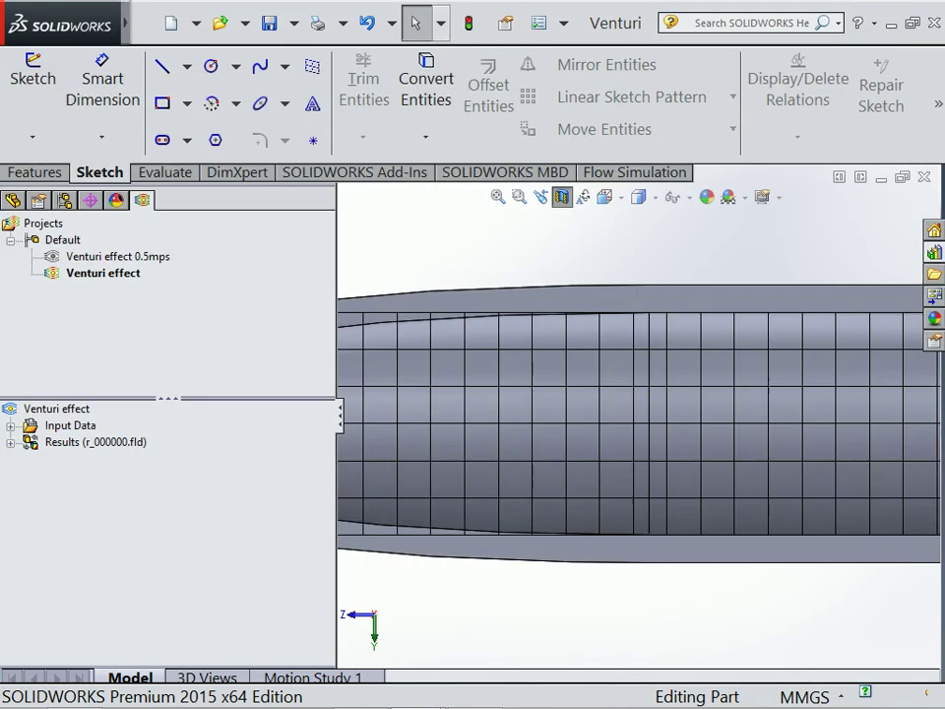
right_click(134, 257)
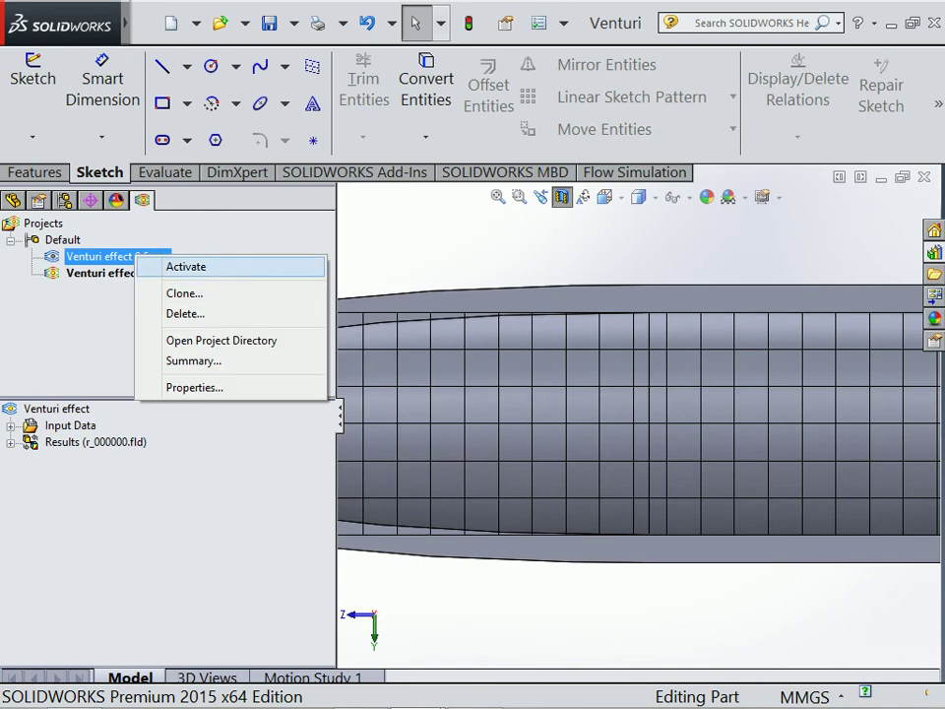
left_click(187, 266)
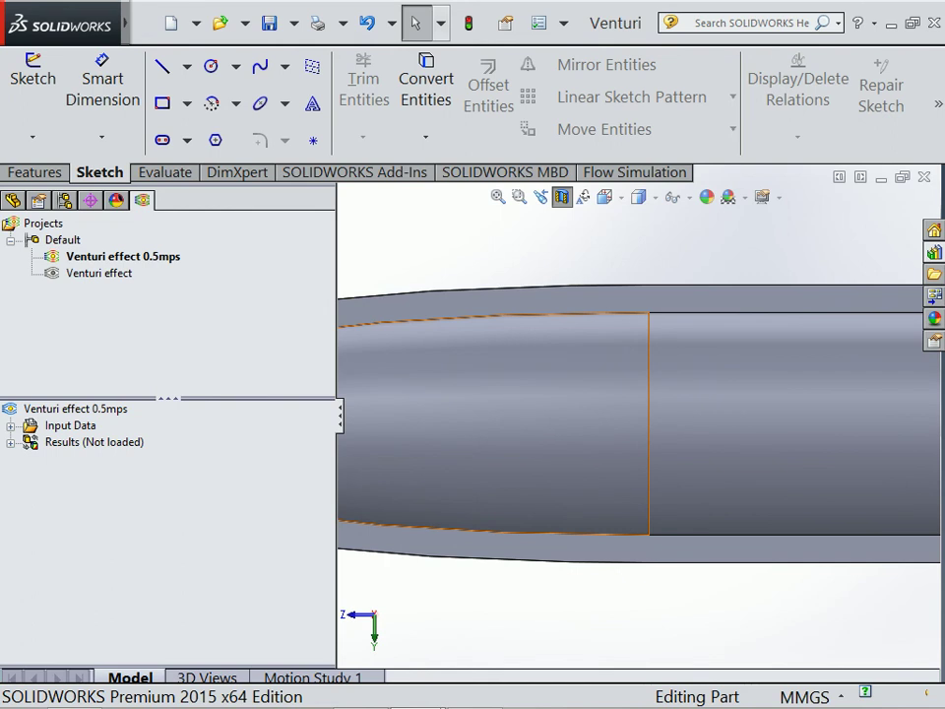
right_click(75, 441)
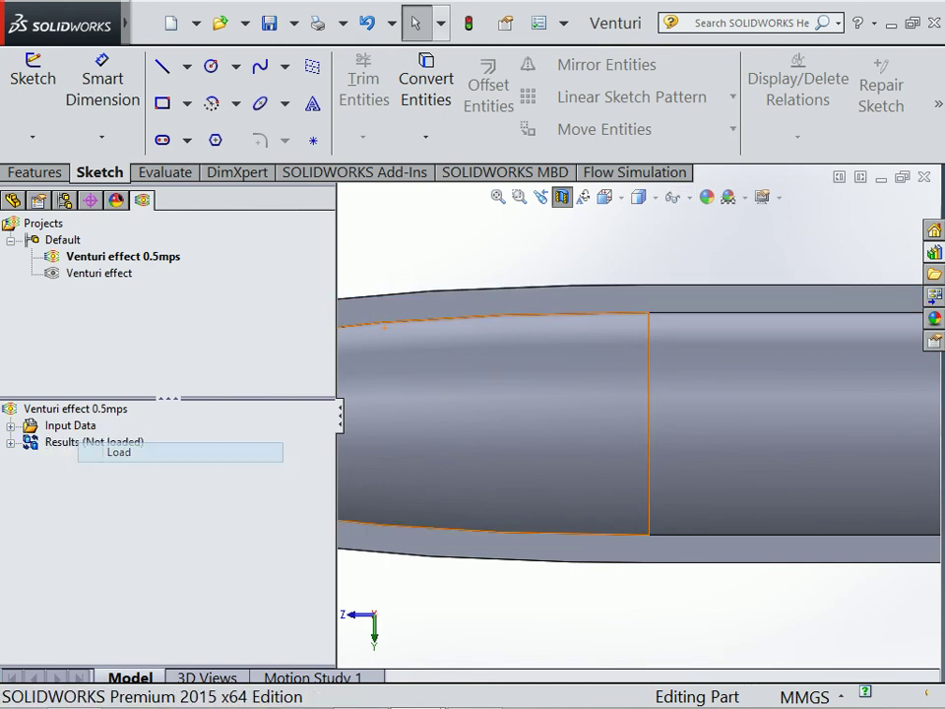
left_click(128, 452)
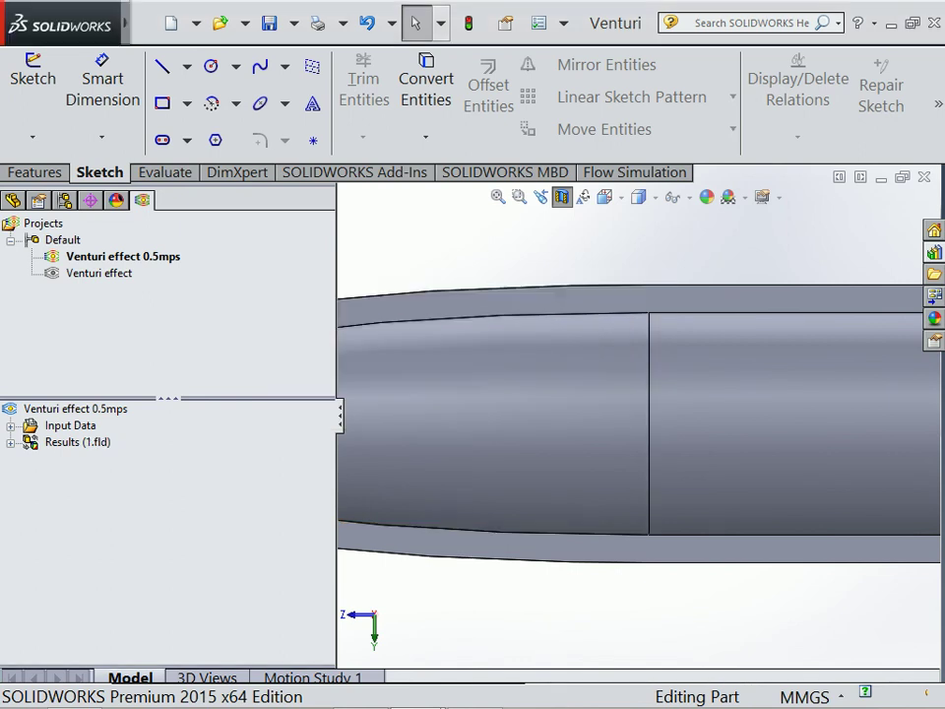
Step: Fit the venturi tube in a wider graphics area and expand the Results feature list
key("f")
mouse_move(337, 295)
left_mouse_down()
mouse_move(144, 295)
mouse_move(175, 295)
left_mouse_up()
key("f")
key("f")
left_click(10, 442)
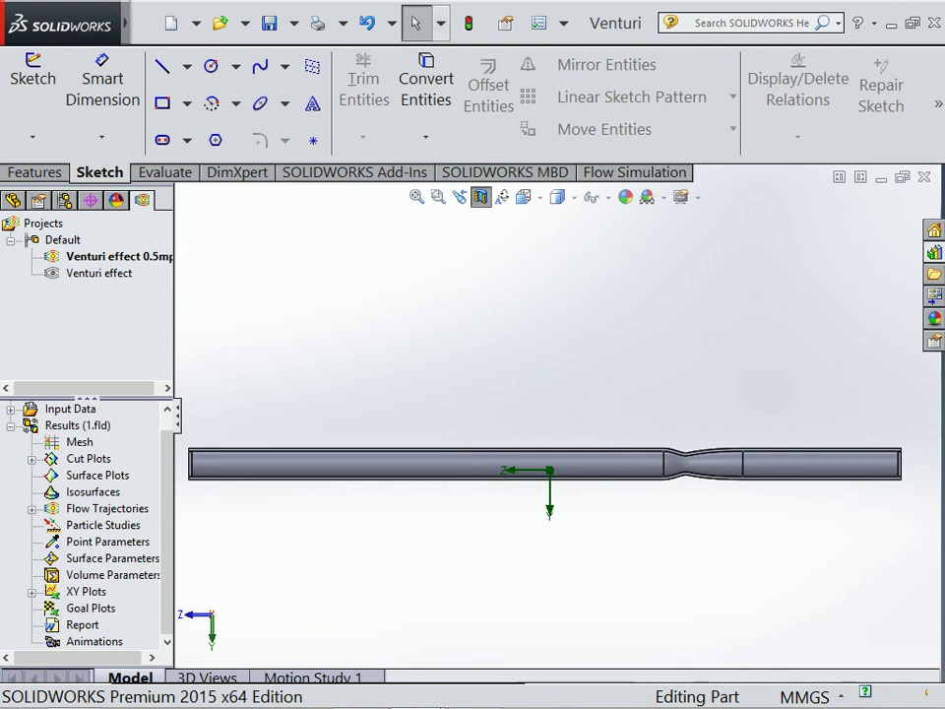
Step: Begin a Right Plane Velocity cut plot, cancel it, and bring up the saved Velocity contours plot's menu
left_click(31, 458)
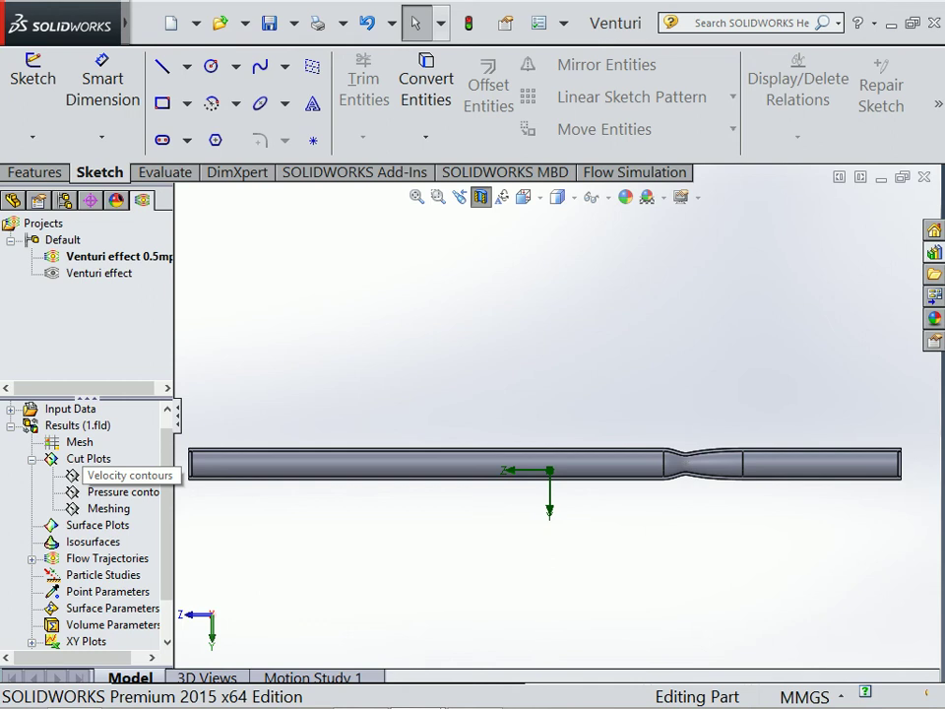
right_click(110, 463)
left_click(139, 476)
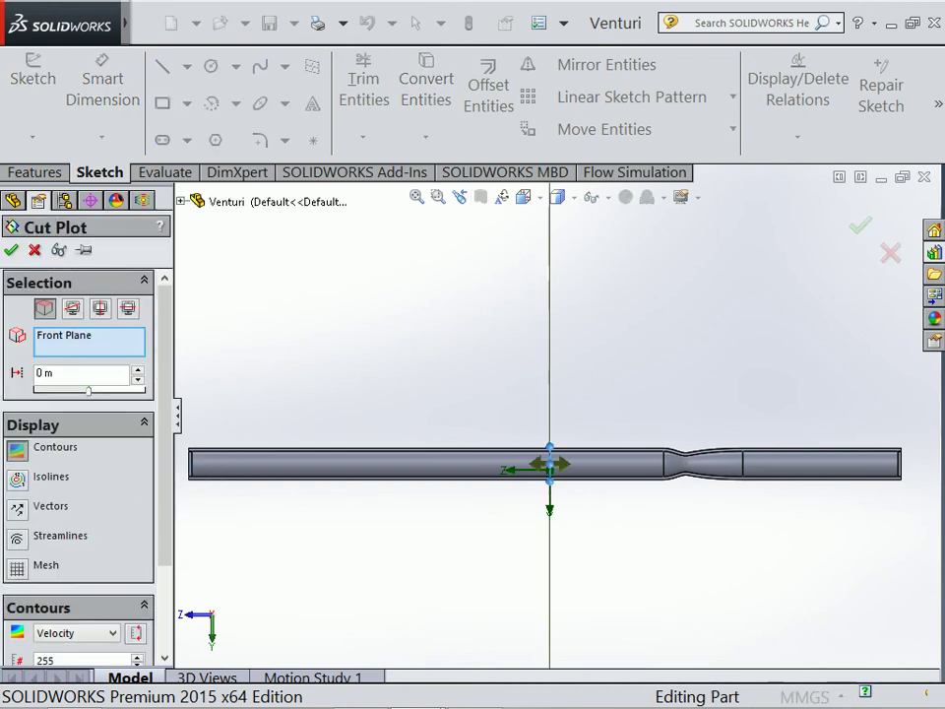
left_click(180, 201)
left_click(254, 393)
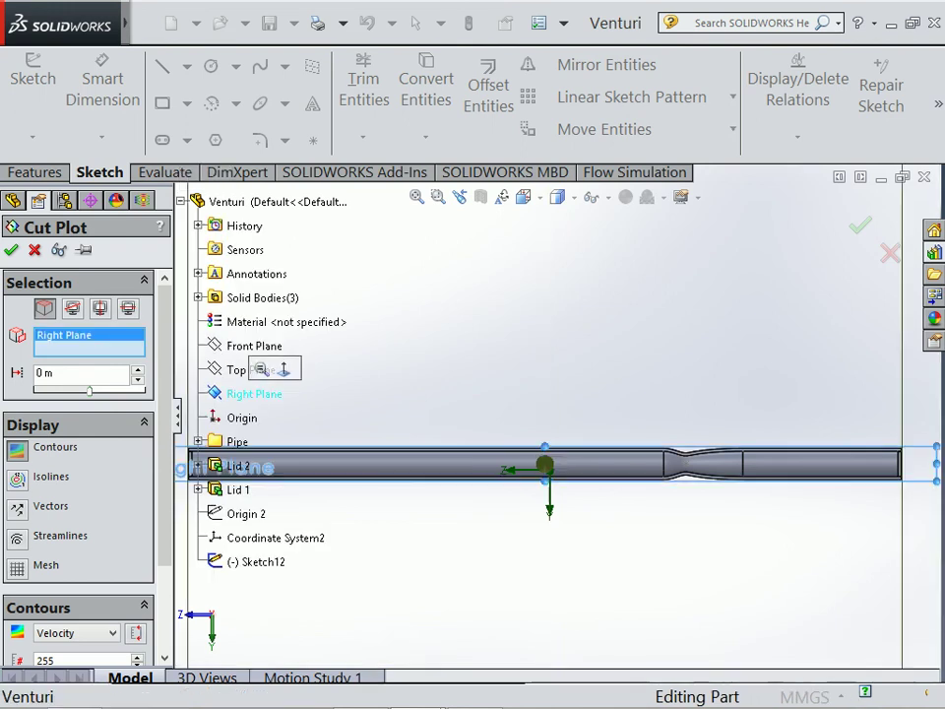
scroll(79, 443, "down", 3)
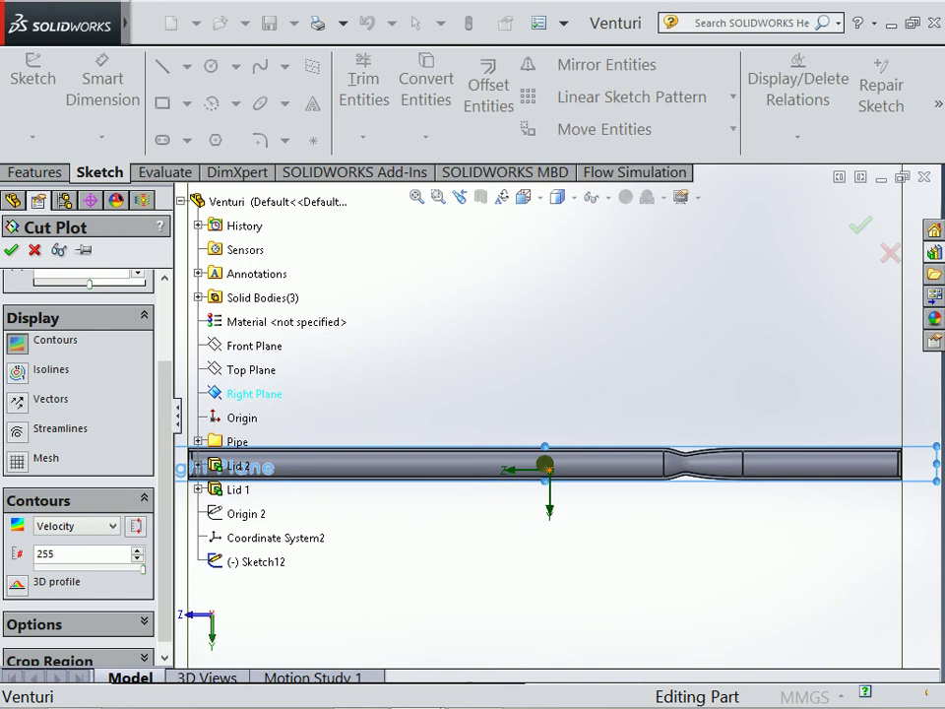
left_click(113, 526)
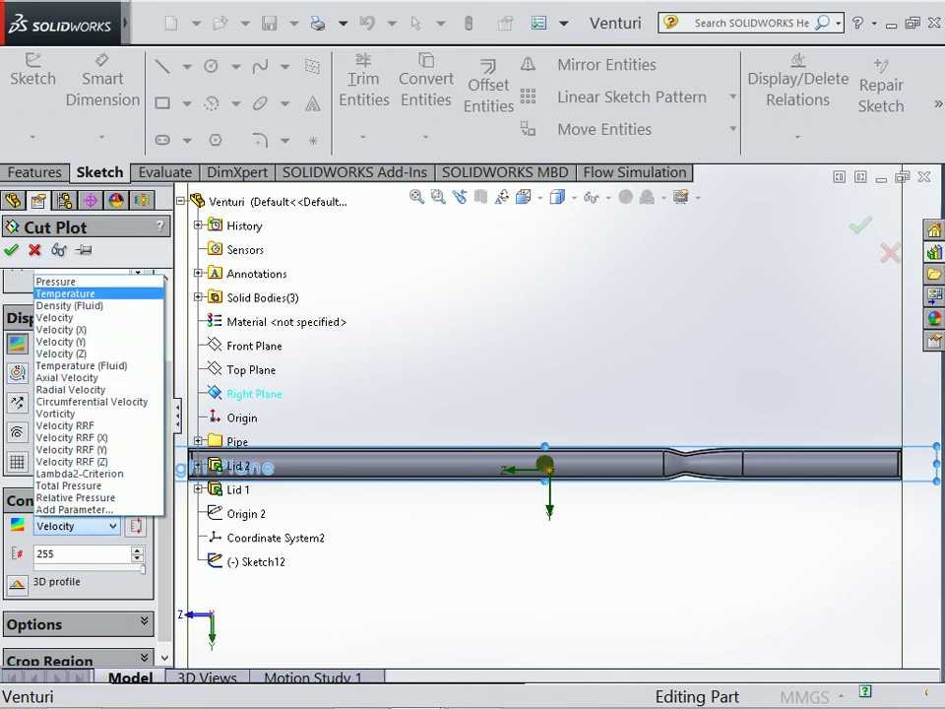
key("Escape")
left_click(35, 250)
right_click(109, 475)
Step: Show the Velocity contours cut plot and zoom around the throat, where velocity peaks at 1.306 m/s
left_click(152, 511)
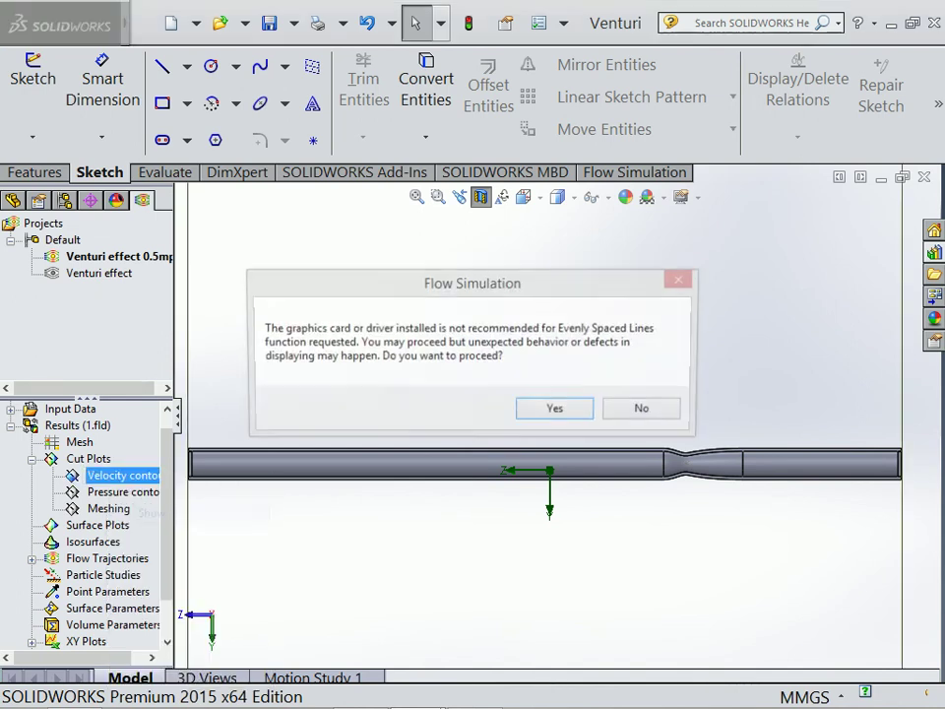
key("Return")
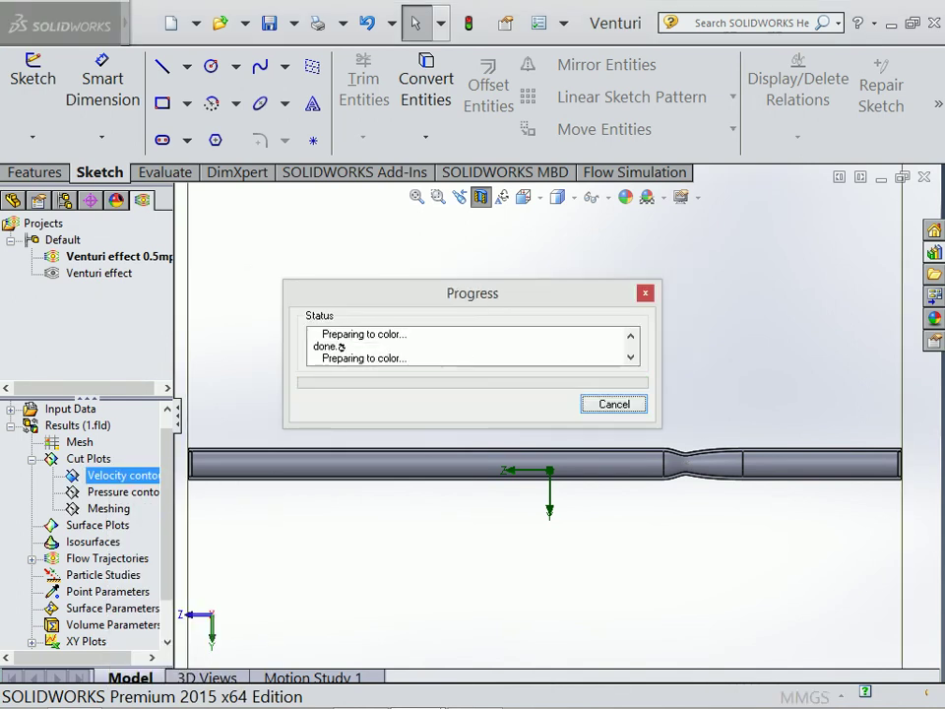
scroll(507, 478, "up", 2)
scroll(507, 477, "down", 2)
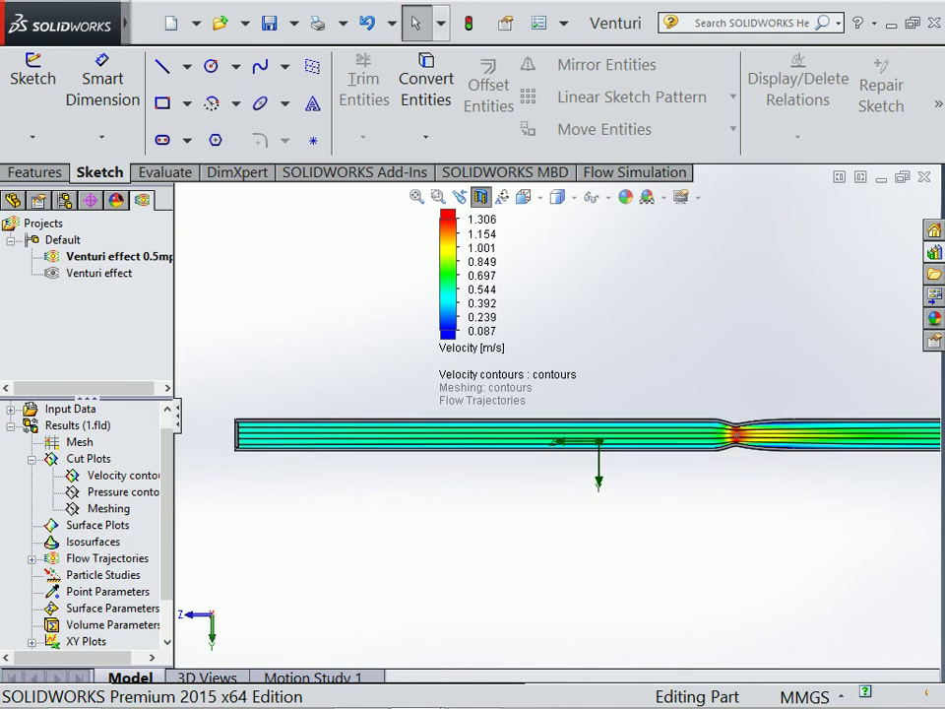
scroll(507, 477, "down", 2)
scroll(507, 478, "down", 2)
scroll(799, 472, "down", 5)
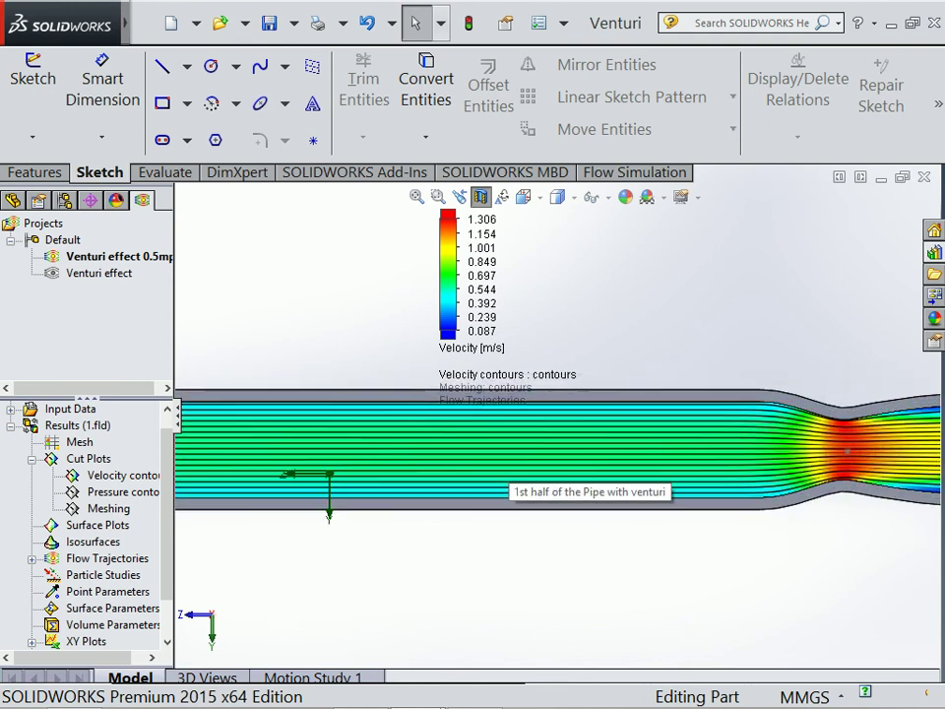
scroll(799, 473, "up", 3)
scroll(595, 429, "down", 3)
scroll(596, 428, "up", 3)
scroll(597, 428, "down", 2)
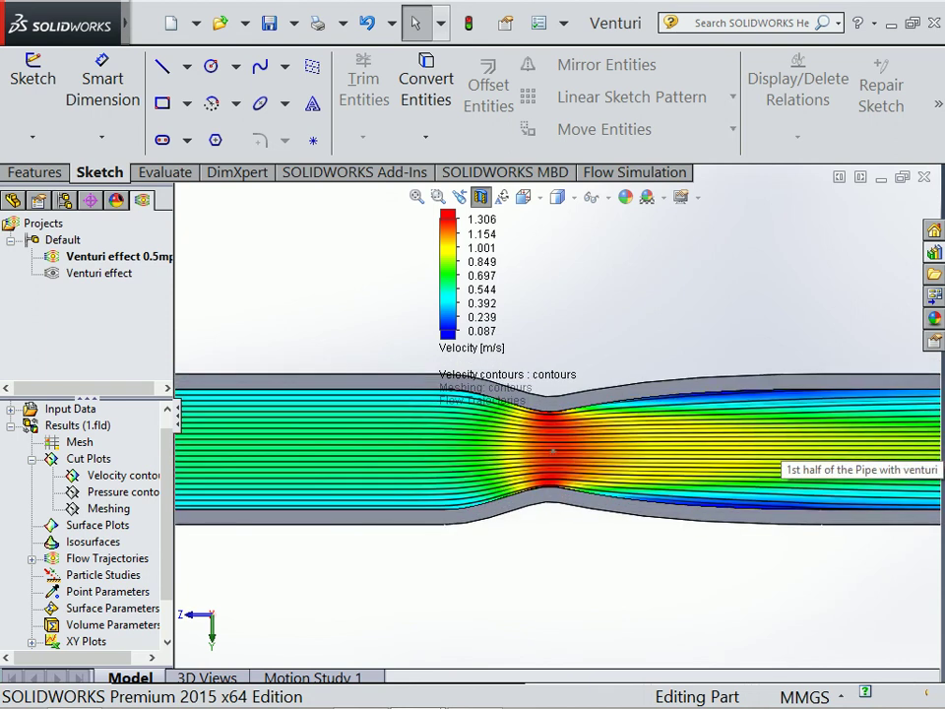
scroll(597, 429, "up", 4)
scroll(581, 418, "up", 1)
scroll(581, 419, "down", 3)
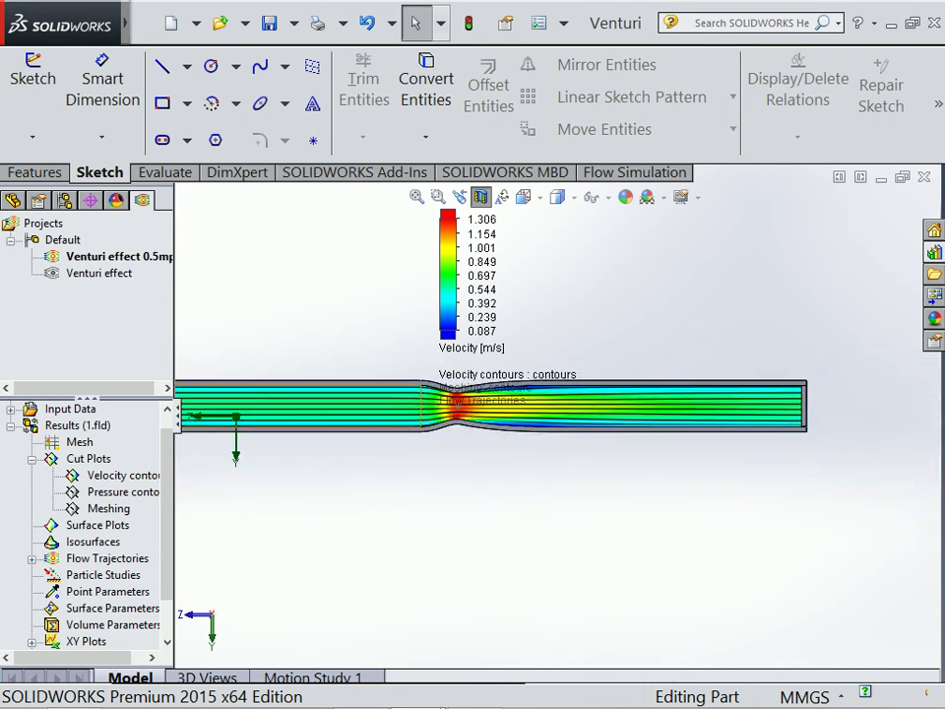
scroll(581, 419, "up", 3)
scroll(579, 417, "down", 3)
scroll(579, 418, "down", 1)
scroll(581, 443, "down", 2)
scroll(585, 493, "down", 2)
scroll(591, 551, "down", 2)
scroll(592, 629, "up", 2)
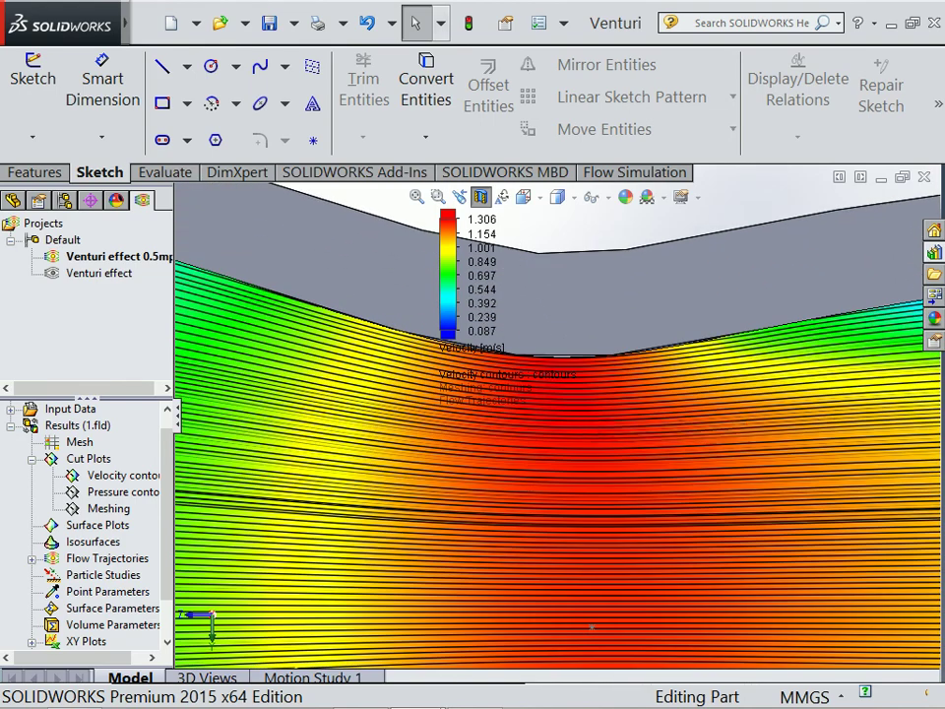
scroll(591, 629, "up", 2)
scroll(606, 591, "up", 2)
scroll(620, 552, "up", 2)
scroll(643, 481, "down", 1)
scroll(643, 482, "down", 3)
scroll(718, 519, "down", 2)
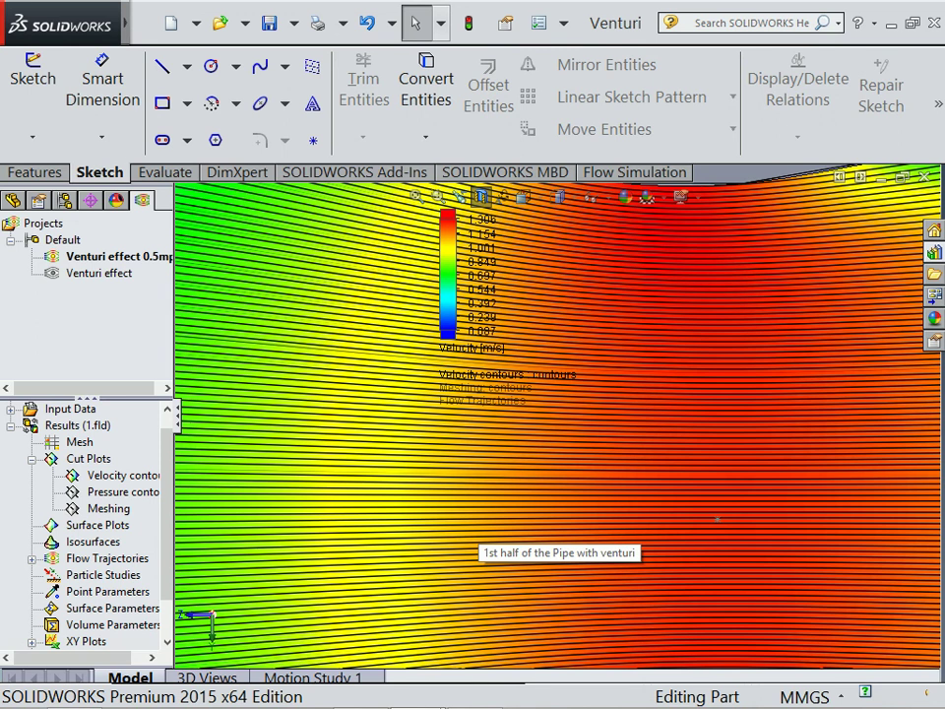
scroll(718, 519, "up", 3)
scroll(669, 488, "up", 2)
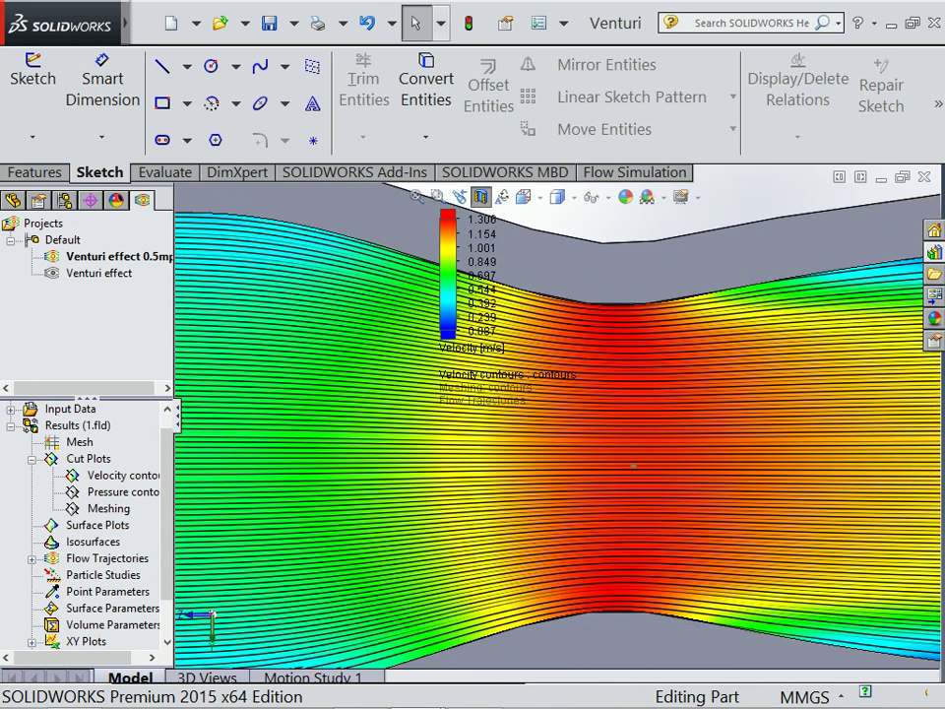
scroll(610, 453, "up", 1)
scroll(593, 441, "up", 2)
scroll(581, 433, "up", 1)
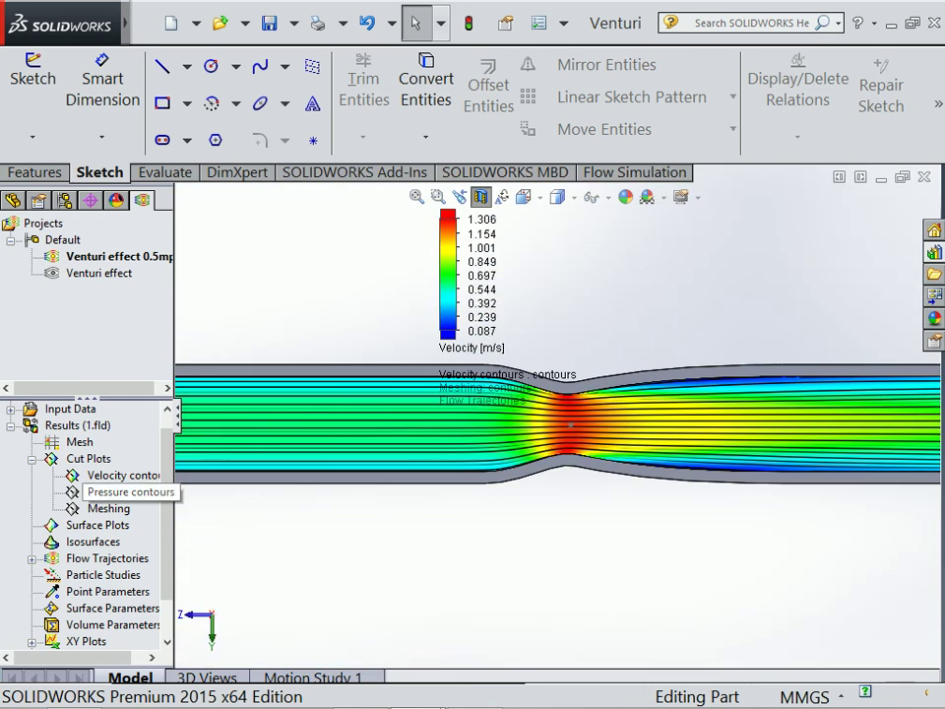
Step: Hide the Velocity contours plot and show the Pressure contours plot instead
left_click_drag(176, 433, 303, 433)
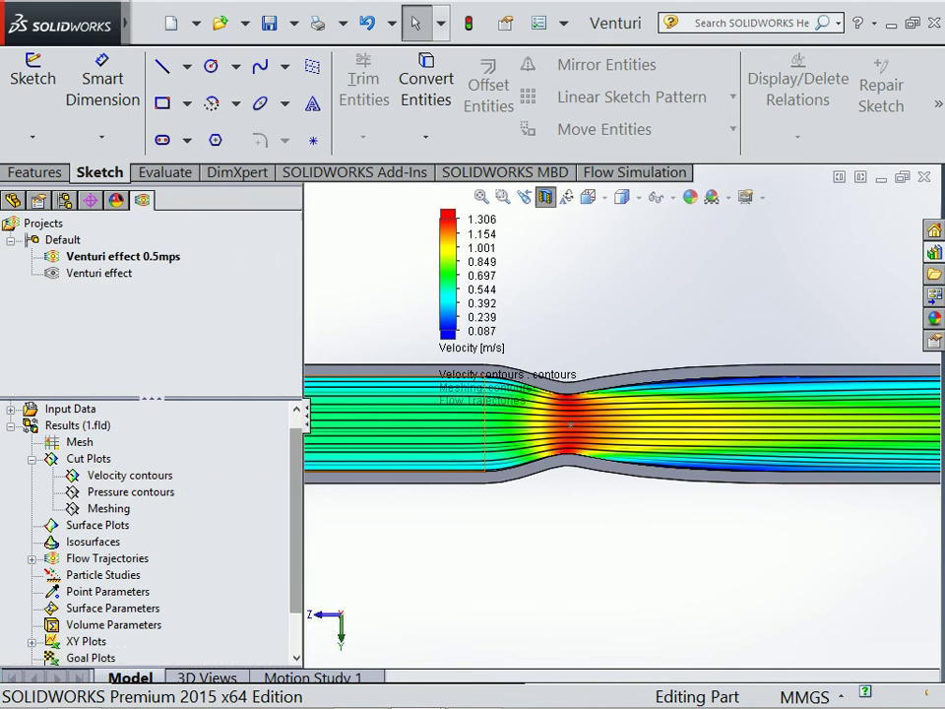
left_click(128, 475)
right_click(167, 475)
left_click(201, 279)
right_click(158, 492)
left_click(177, 525)
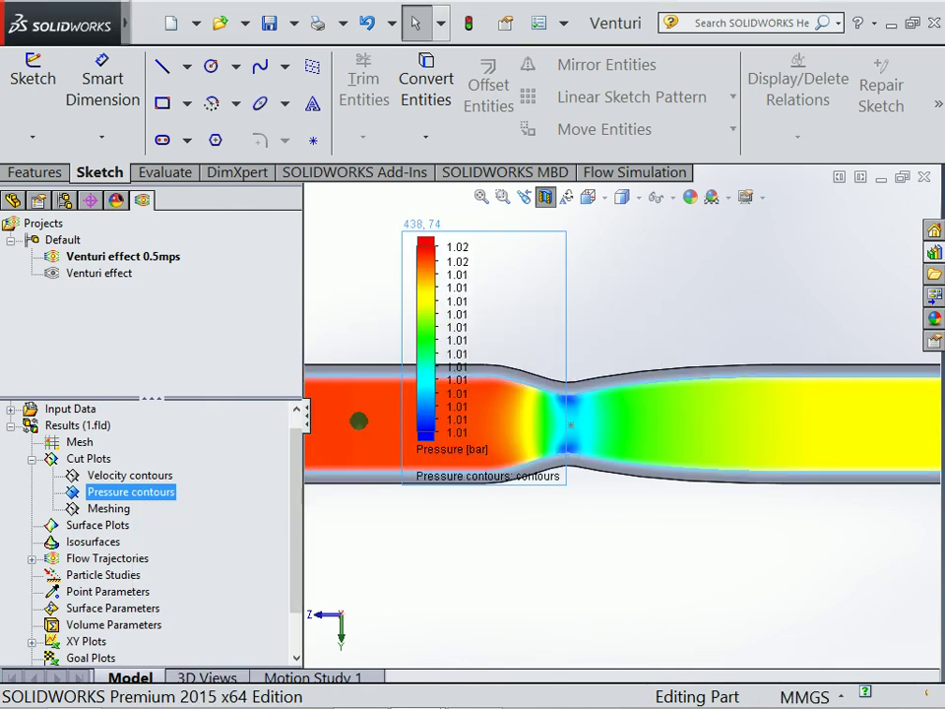
Step: Move the pressure legend off the pipe to its right side
scroll(615, 416, "up", 5)
scroll(615, 417, "up", 3)
left_click_drag(483, 295, 504, 467)
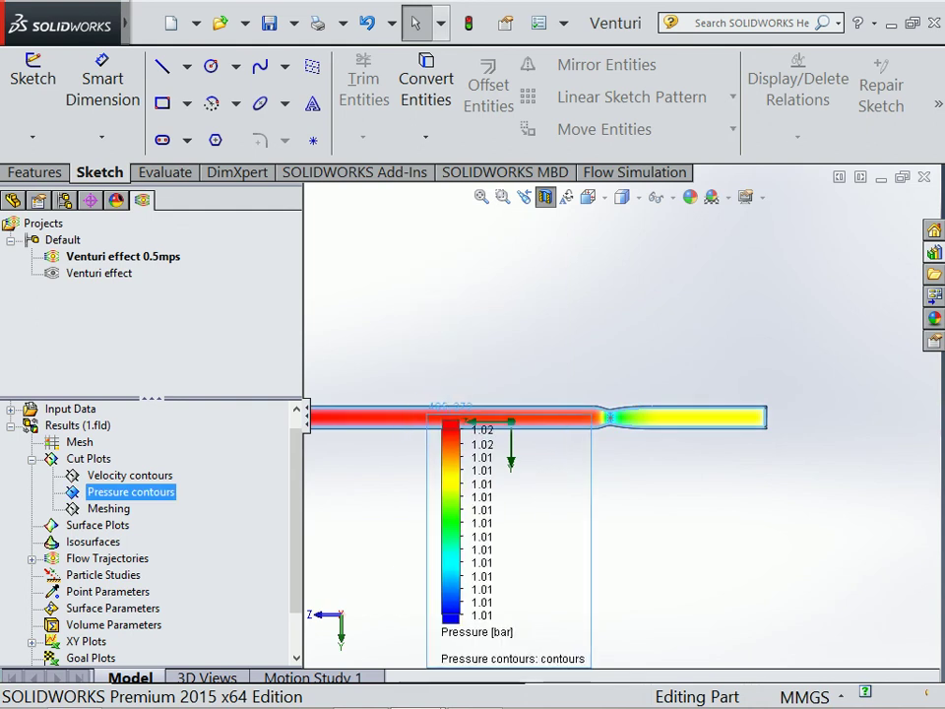
left_click_drag(433, 414, 787, 303)
scroll(703, 433, "up", 2)
scroll(479, 406, "down", 2)
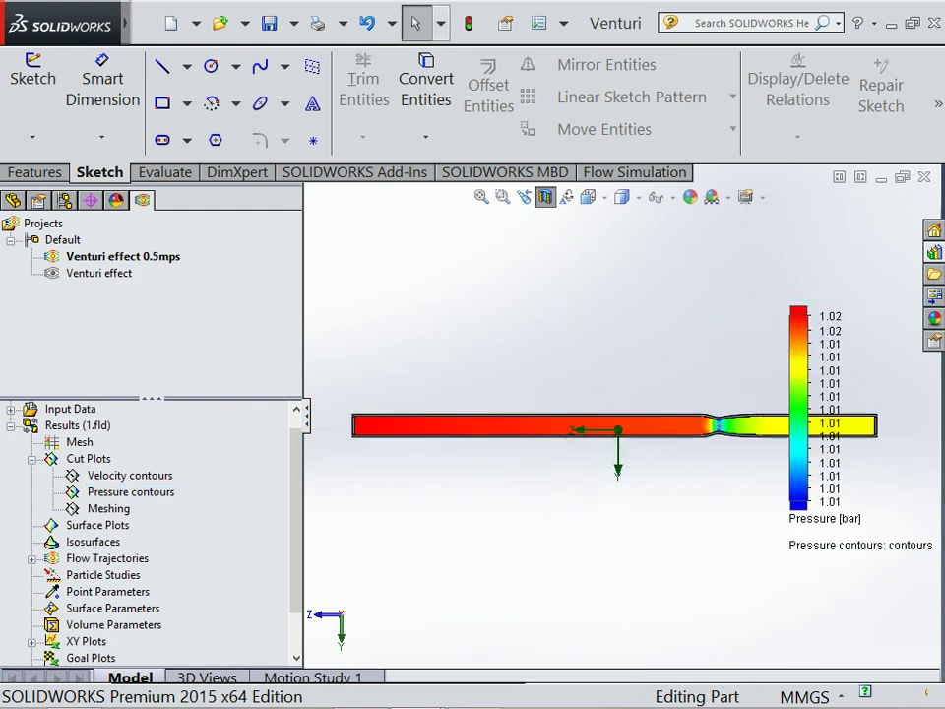
scroll(396, 423, "down", 2)
scroll(699, 443, "up", 2)
scroll(699, 443, "down", 2)
scroll(699, 443, "down", 2)
scroll(769, 441, "up", 1)
scroll(689, 448, "down", 2)
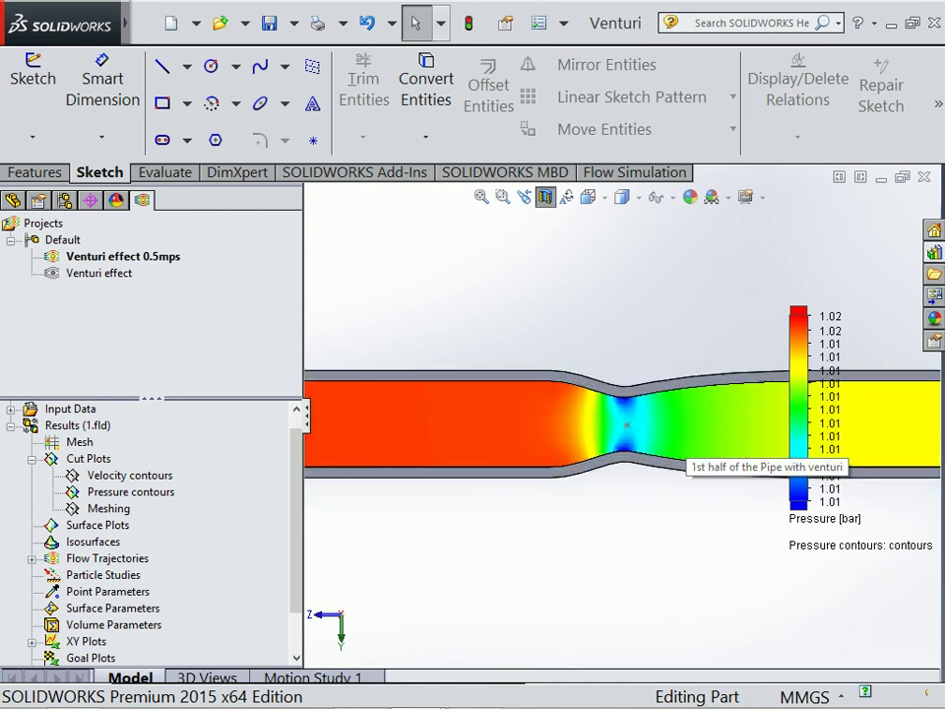
scroll(670, 451, "down", 2)
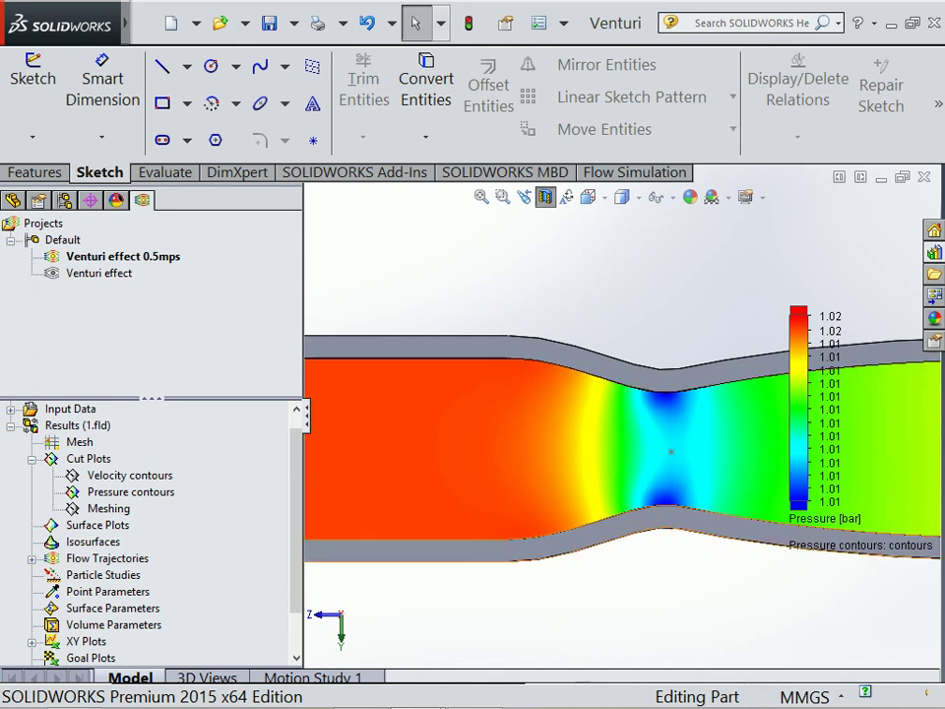
scroll(649, 438, "up", 2)
scroll(636, 428, "up", 2)
scroll(630, 428, "up", 2)
scroll(623, 424, "down", 2)
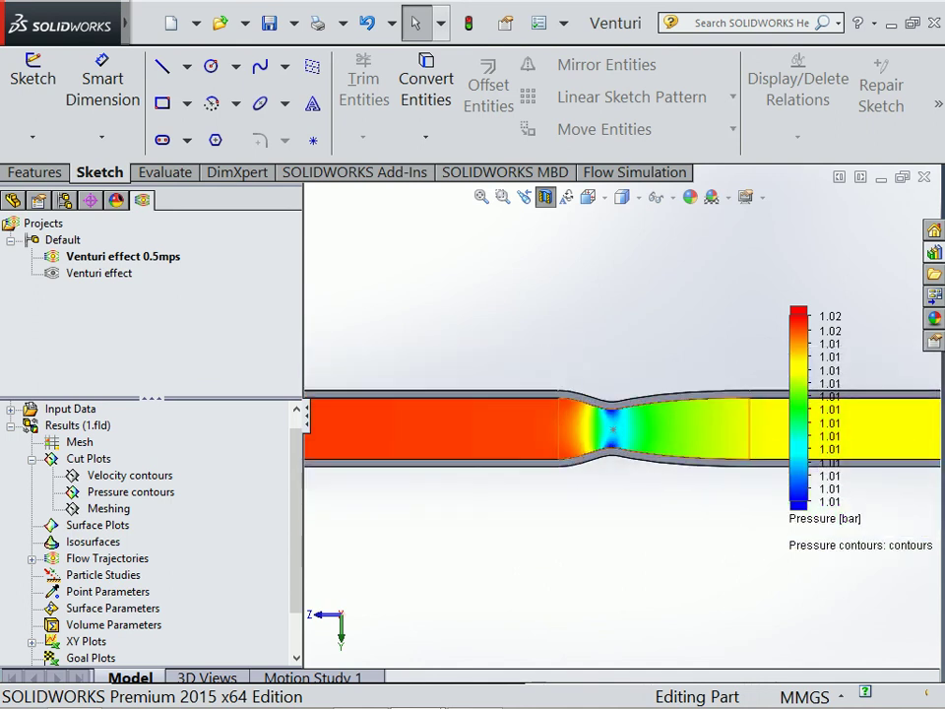
scroll(612, 424, "up", 1)
scroll(606, 423, "up", 2)
scroll(631, 421, "up", 3)
scroll(645, 399, "down", 2)
scroll(645, 394, "down", 2)
Step: Fit the whole pipe in view and apply Lighting to brighten the pressure colours
left_click(635, 172)
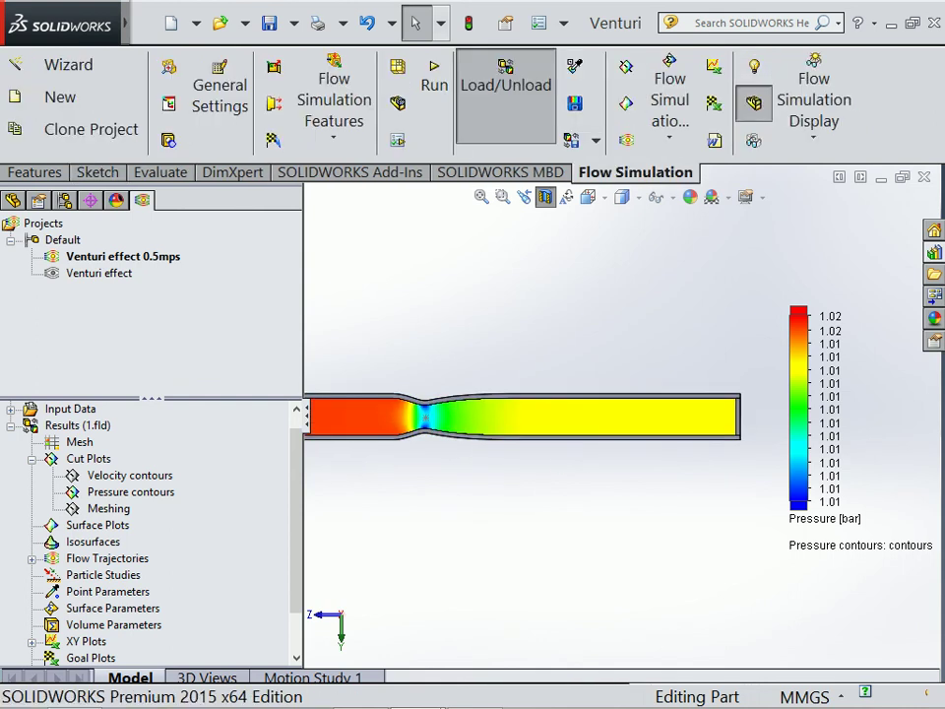
scroll(620, 415, "up", 3)
scroll(590, 409, "down", 3)
scroll(553, 429, "down", 3)
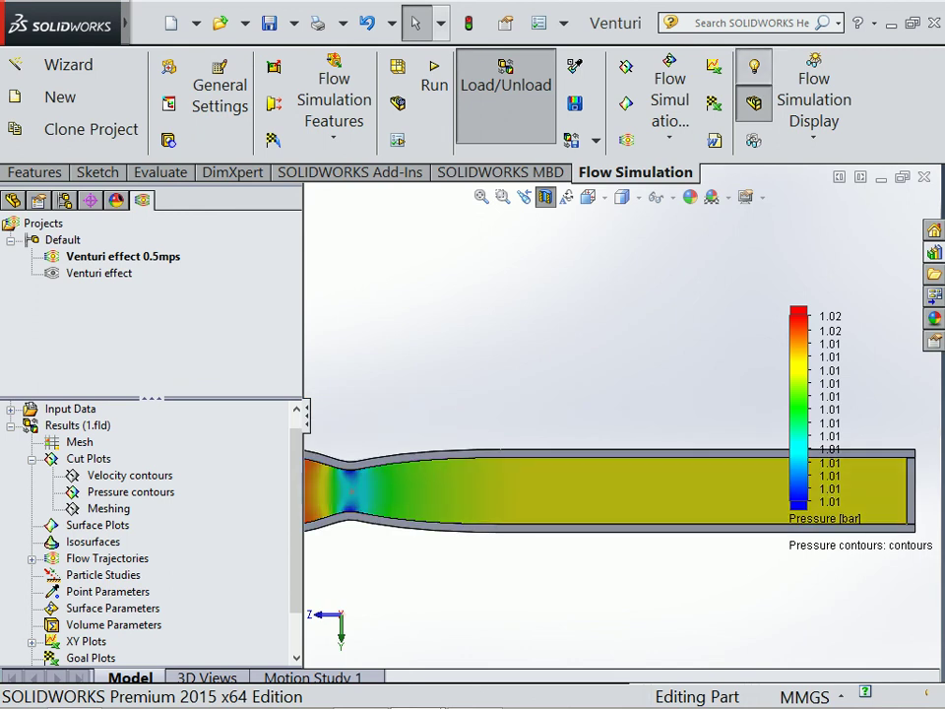
scroll(557, 443, "up", 3)
scroll(591, 433, "up", 1)
key("f")
scroll(785, 367, "down", 2)
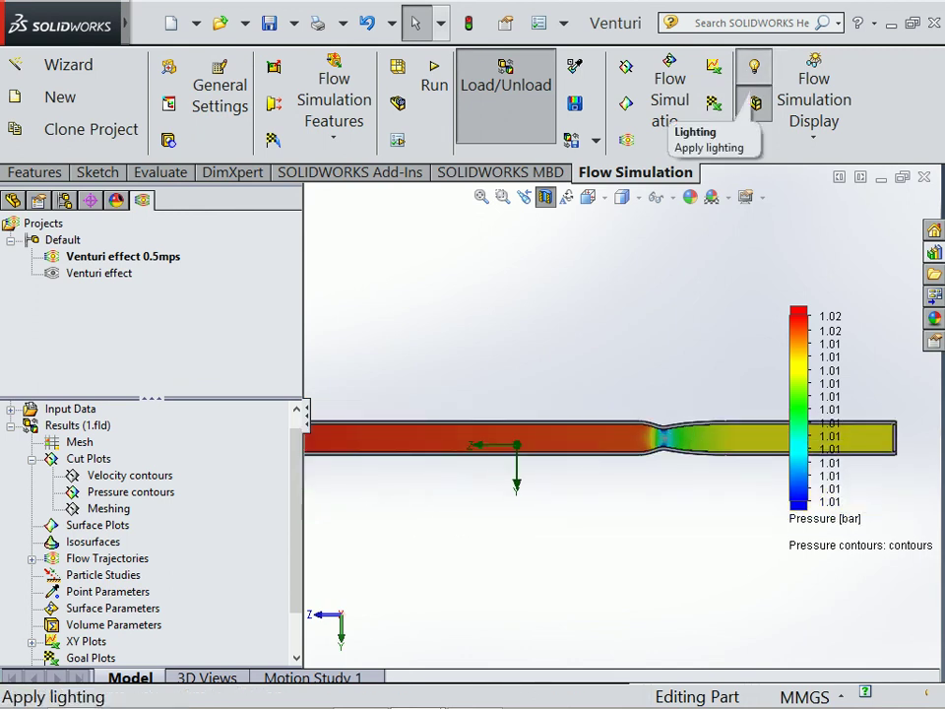
left_click(756, 104)
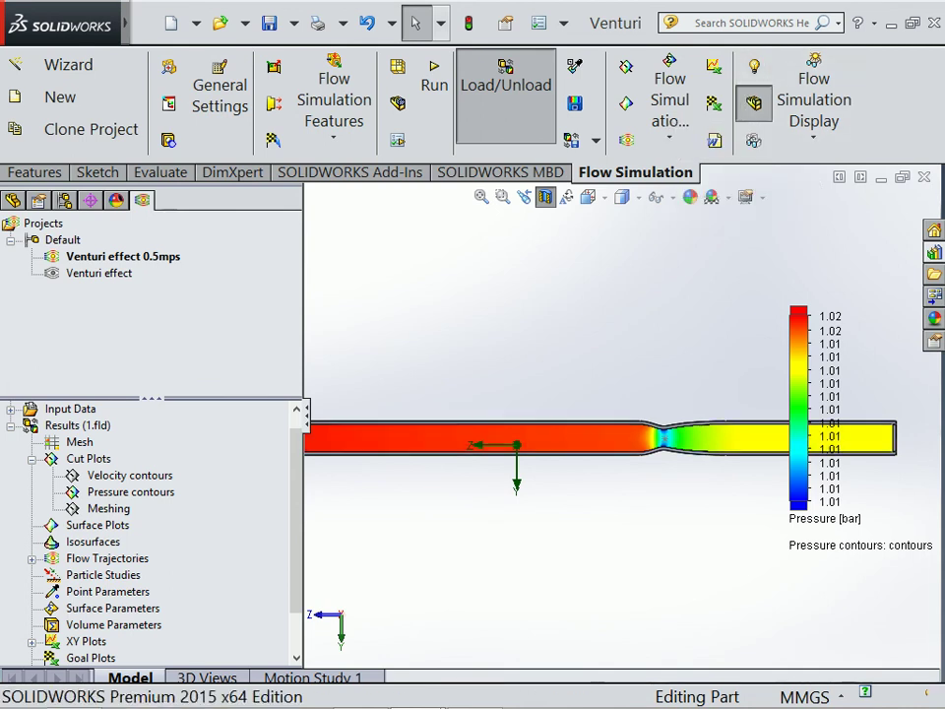
scroll(719, 446, "down", 2)
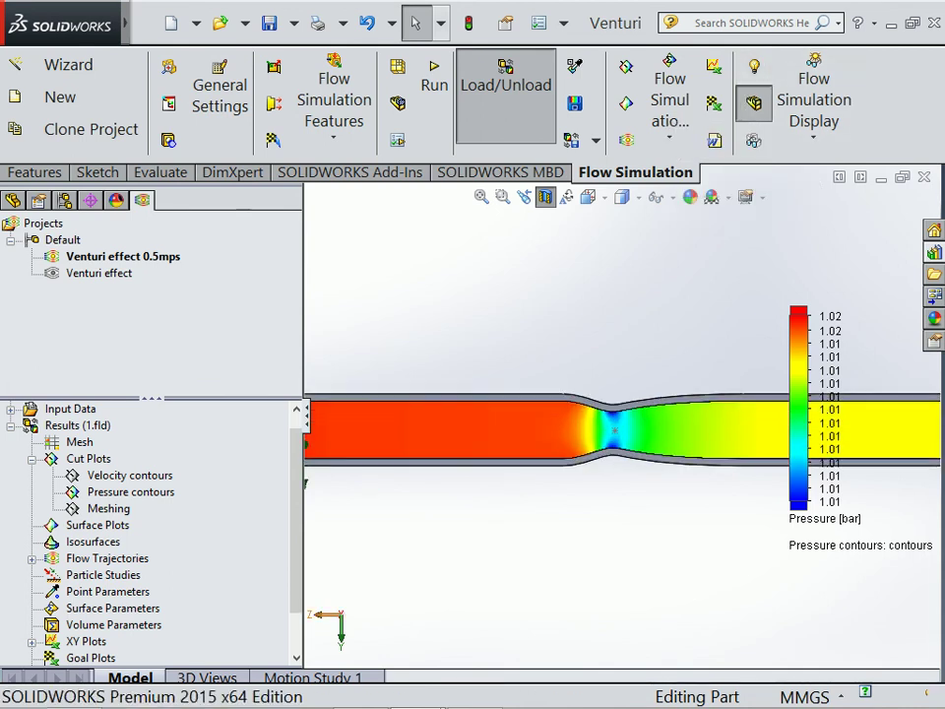
Step: Create Cut Plot 4 on the Front Plane with 255-level velocity contours and streamlines
right_click(110, 459)
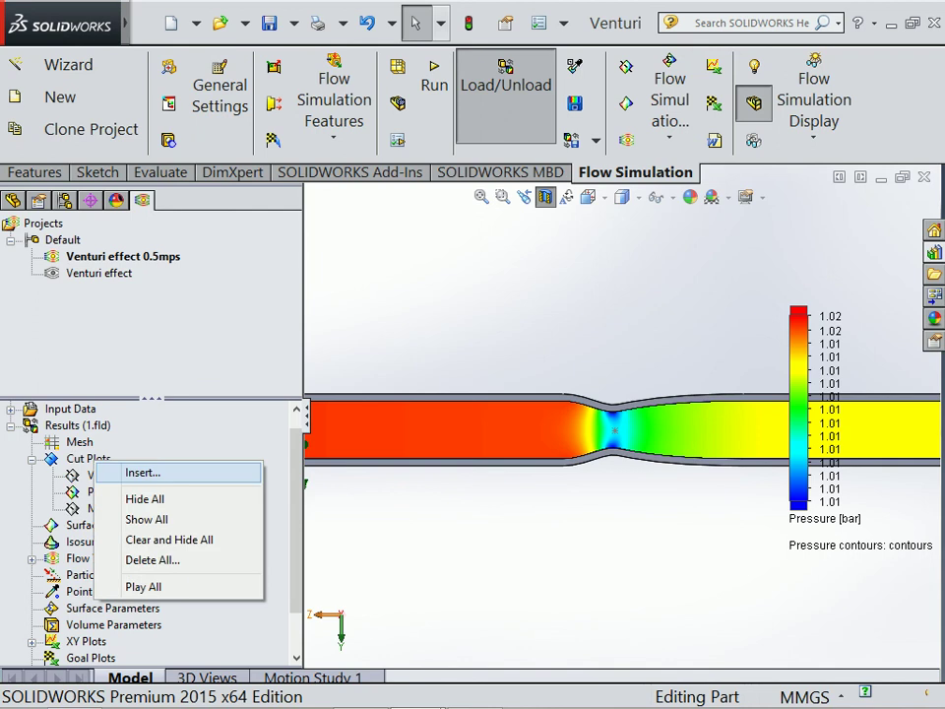
left_click(143, 473)
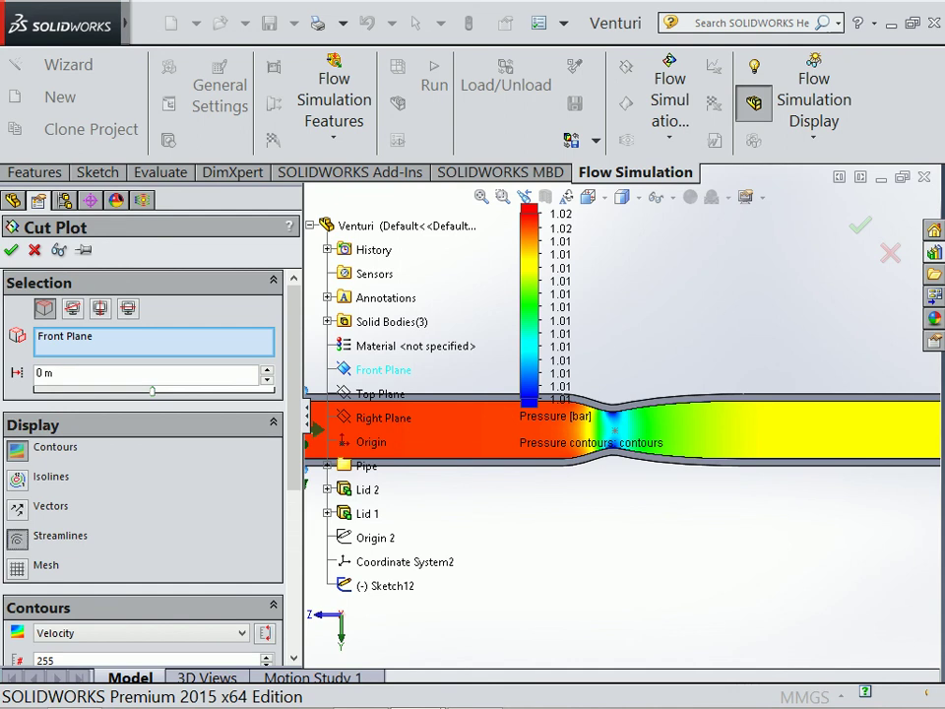
left_click(16, 539)
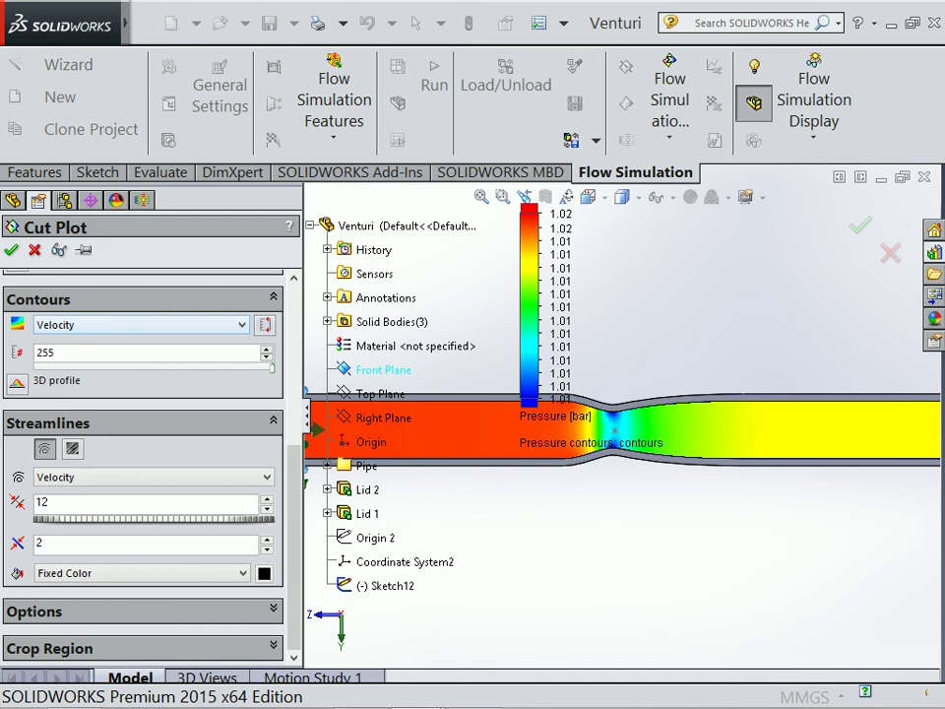
left_click_drag(272, 367, 36, 366)
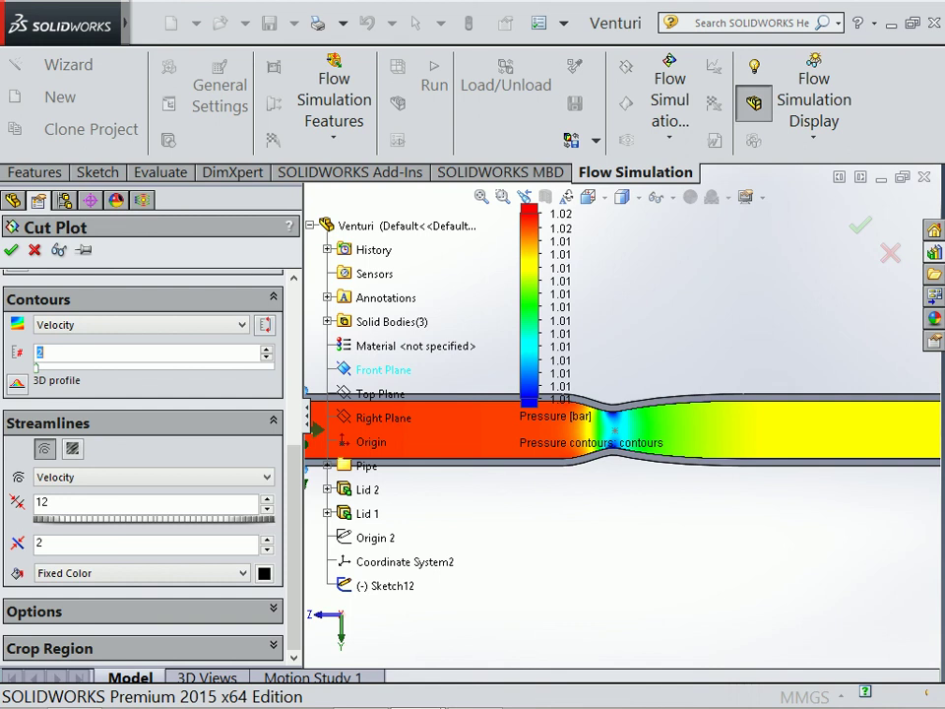
key("Right")
key("Right")
key("End")
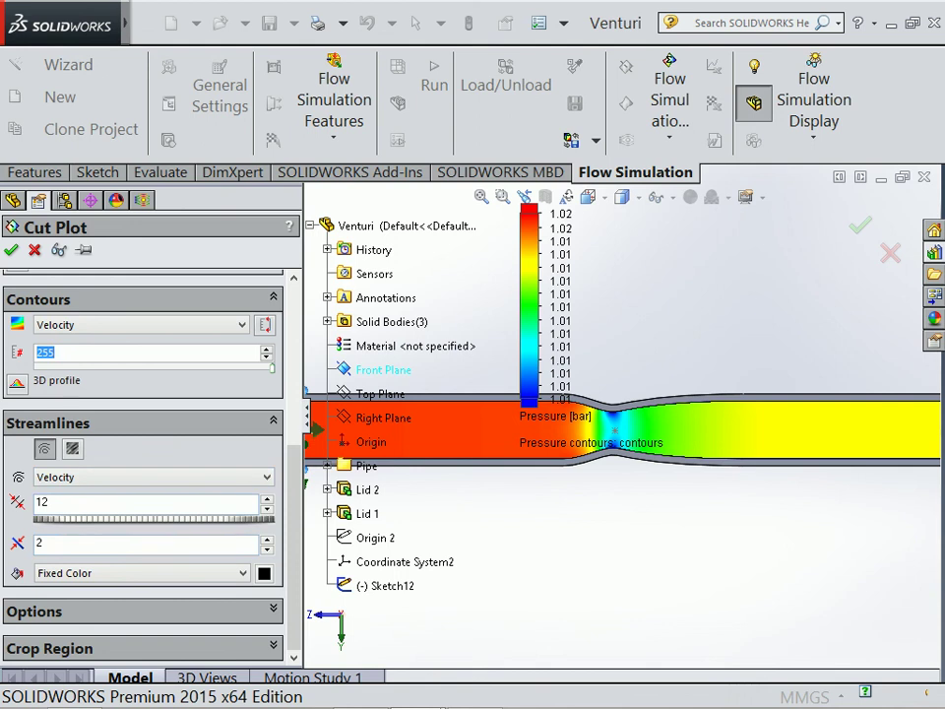
key("Return")
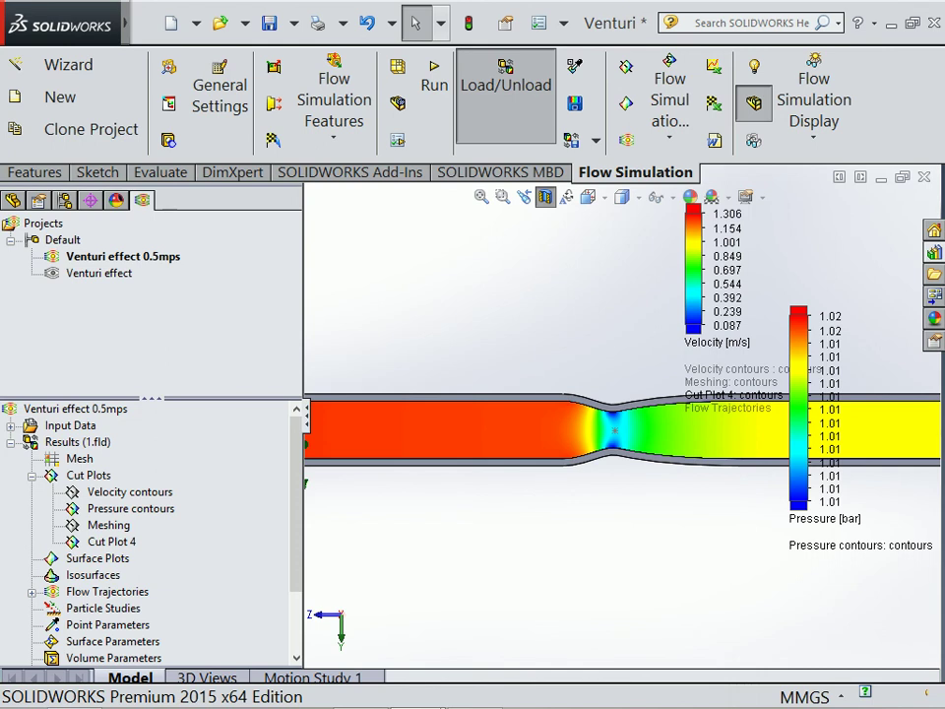
Step: Delete Cut Plot 4 from the results, confirming with Yes
right_click(111, 541)
left_click(173, 408)
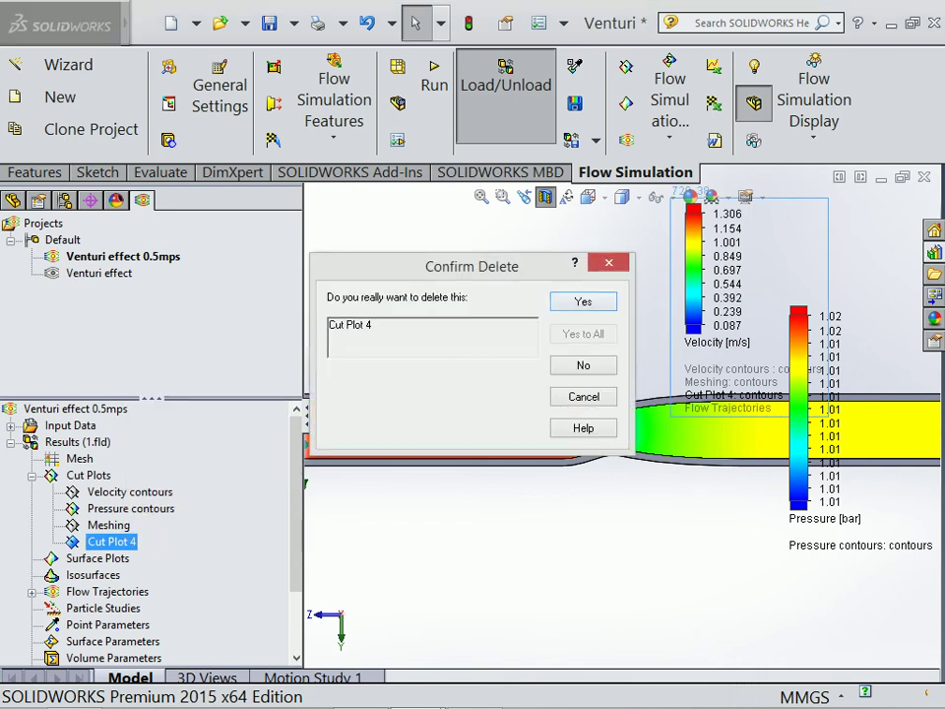
left_click(578, 301)
Step: Hide the Pressure contours plot to leave the bare grey pipe
left_click(129, 509)
right_click(129, 508)
left_click(195, 326)
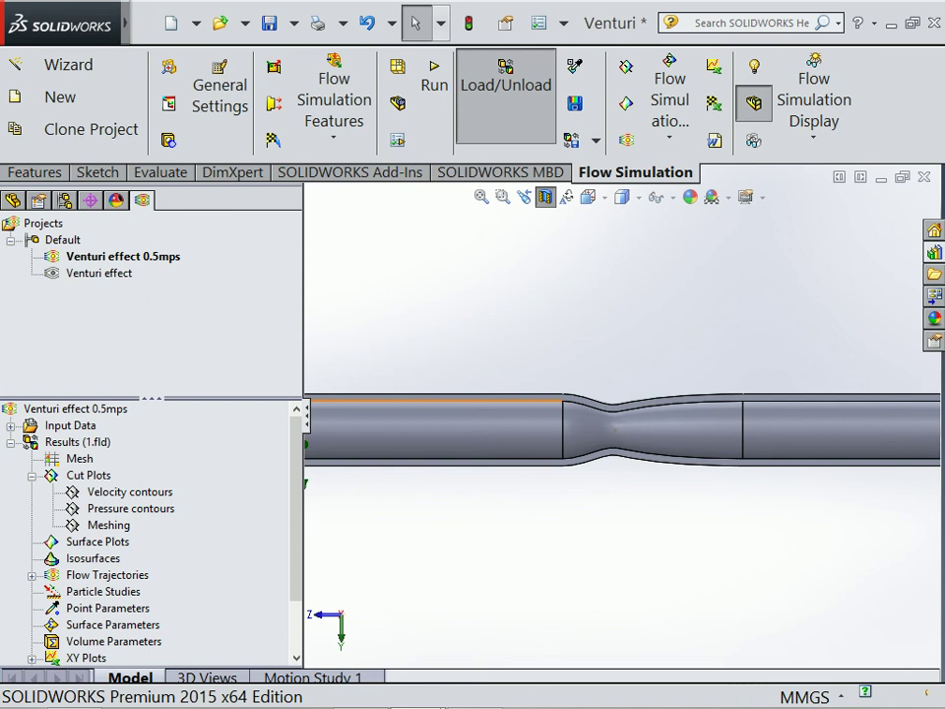
Step: Show the Meshing cut plot on the pipe and zoom toward the outlet
right_click(108, 525)
left_click(143, 348)
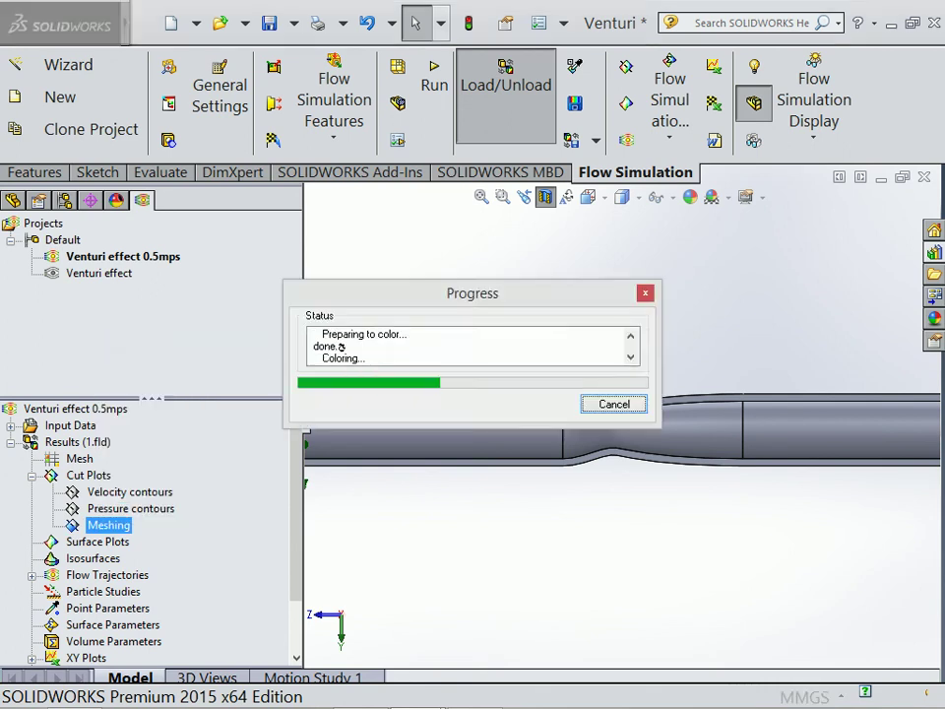
scroll(430, 419, "up", 3)
scroll(431, 418, "up", 5)
scroll(430, 418, "up", 3)
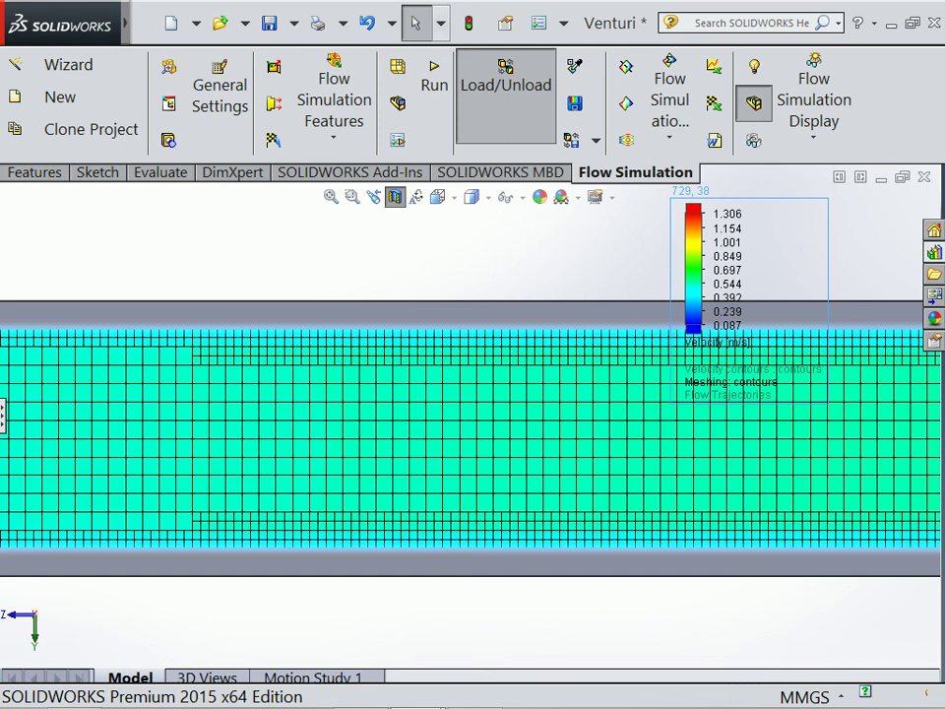
Step: Zoom in on the mesh cells at the pipe's right end, then fit the whole pipe
key("f")
scroll(473, 413, "up", 3)
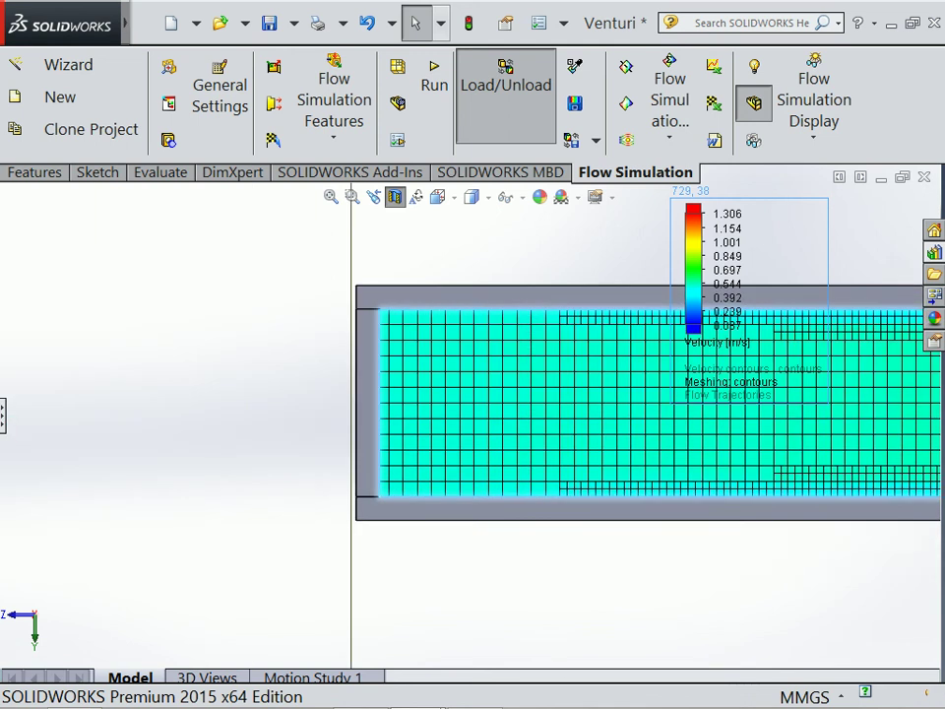
scroll(473, 413, "up", 3)
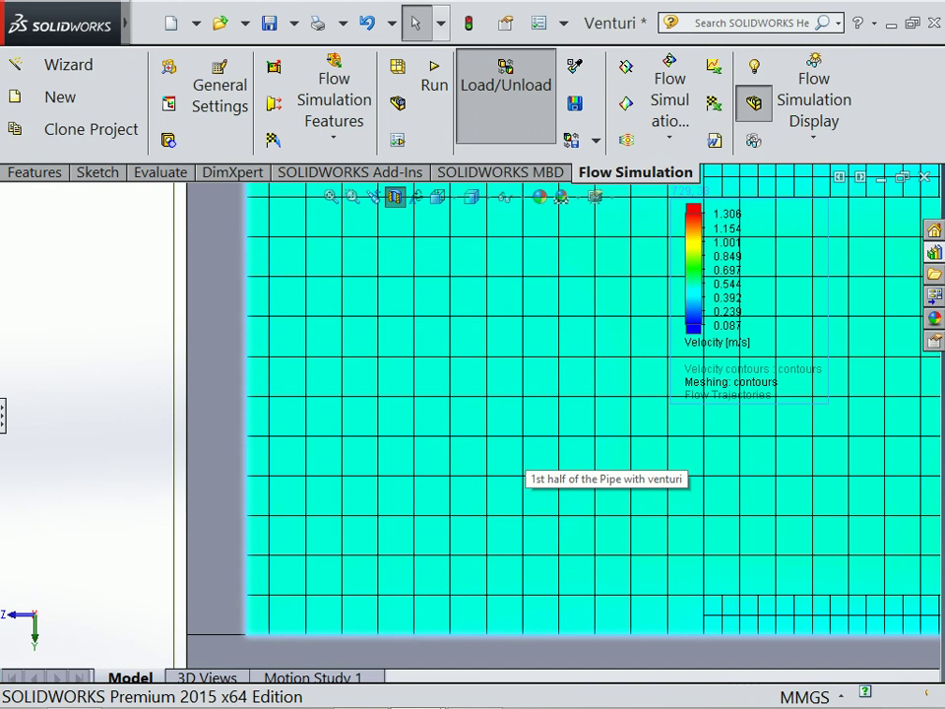
scroll(823, 415, "up", 5)
scroll(823, 424, "down", 3)
scroll(823, 430, "up", 2)
scroll(823, 430, "down", 2)
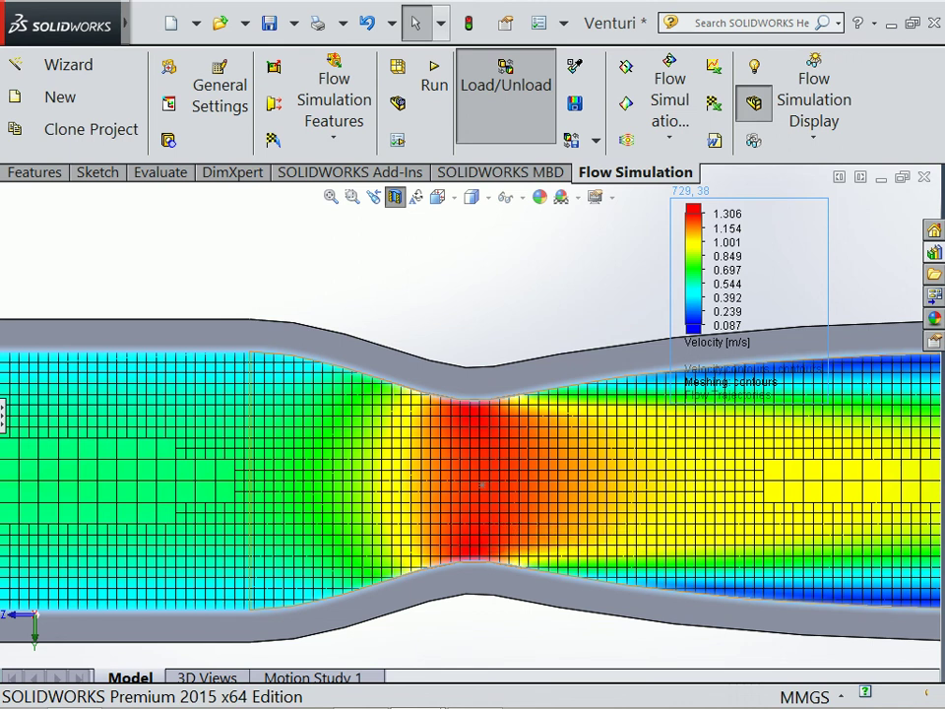
scroll(481, 485, "up", 5)
scroll(591, 369, "down", 5)
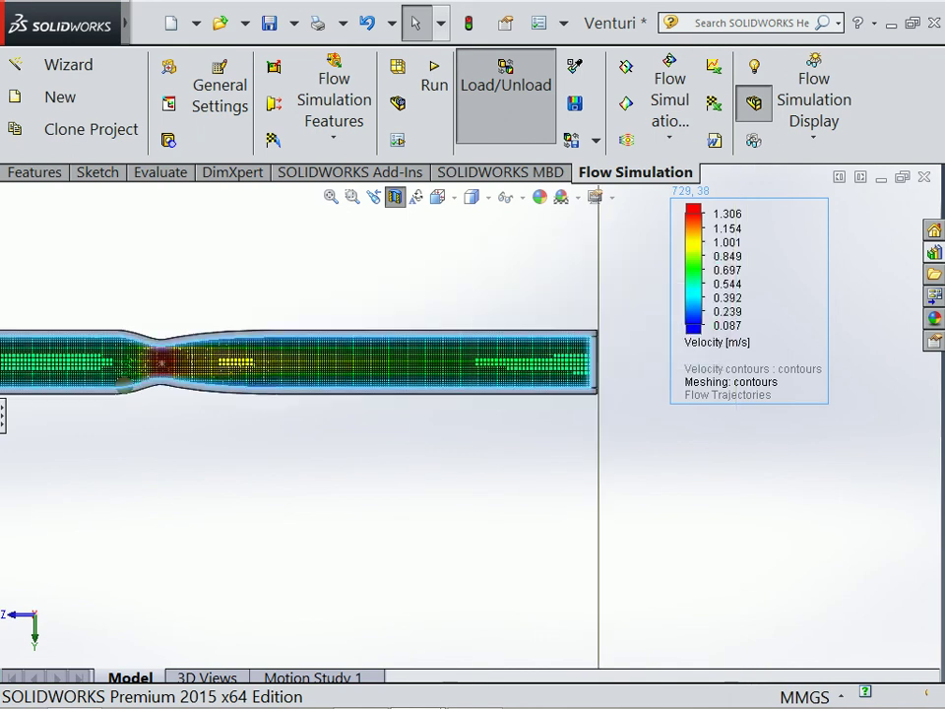
scroll(556, 398, "down", 5)
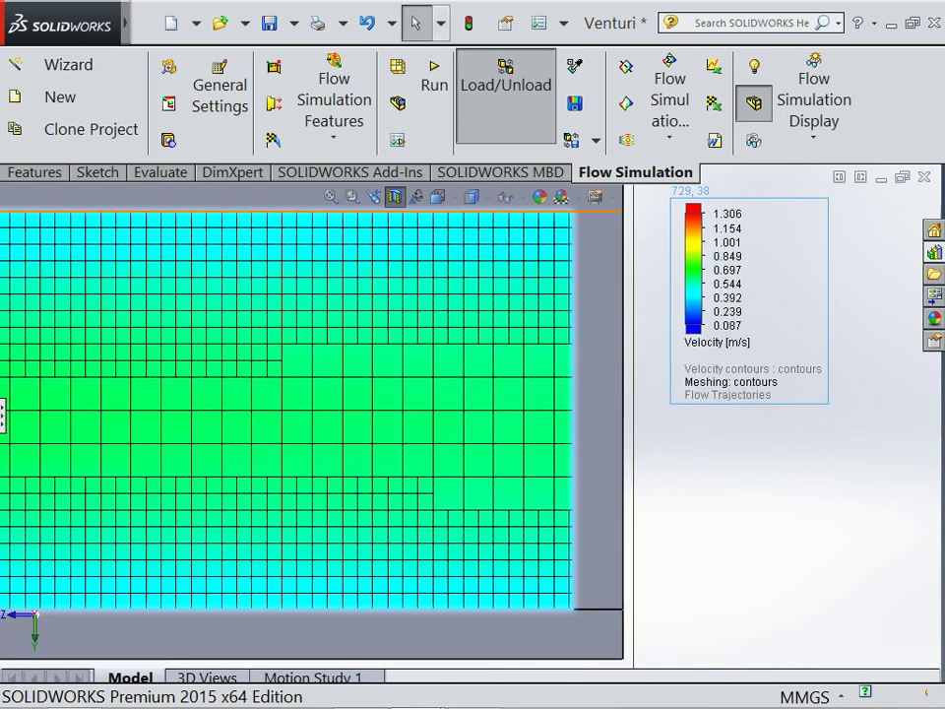
key("f")
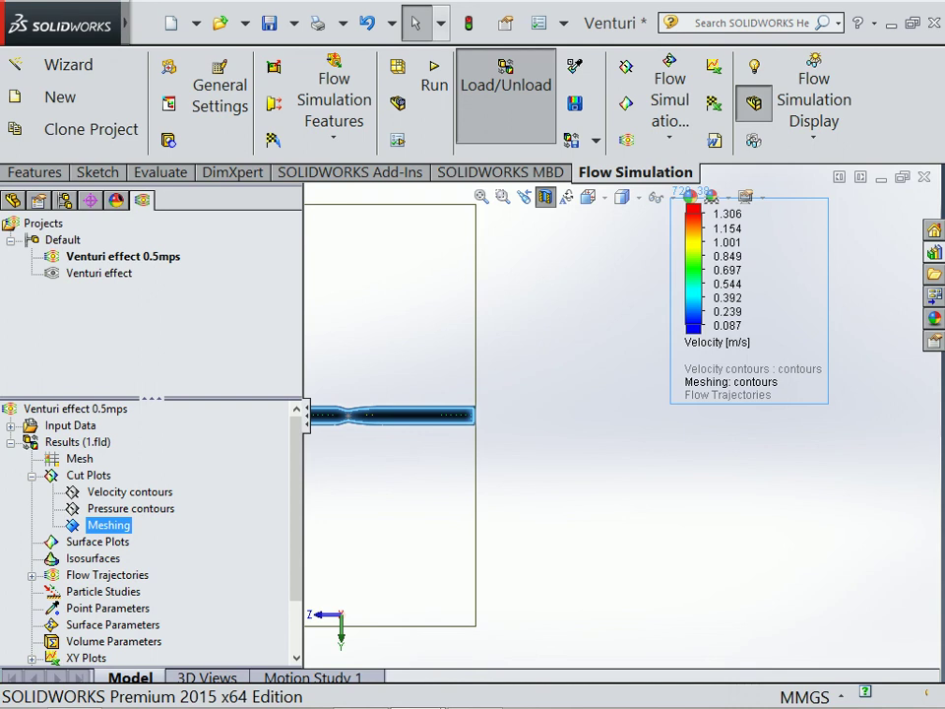
Step: Hide the meshing and velocity contour plots and collapse the Cut Plots list
right_click(97, 525)
left_click(128, 323)
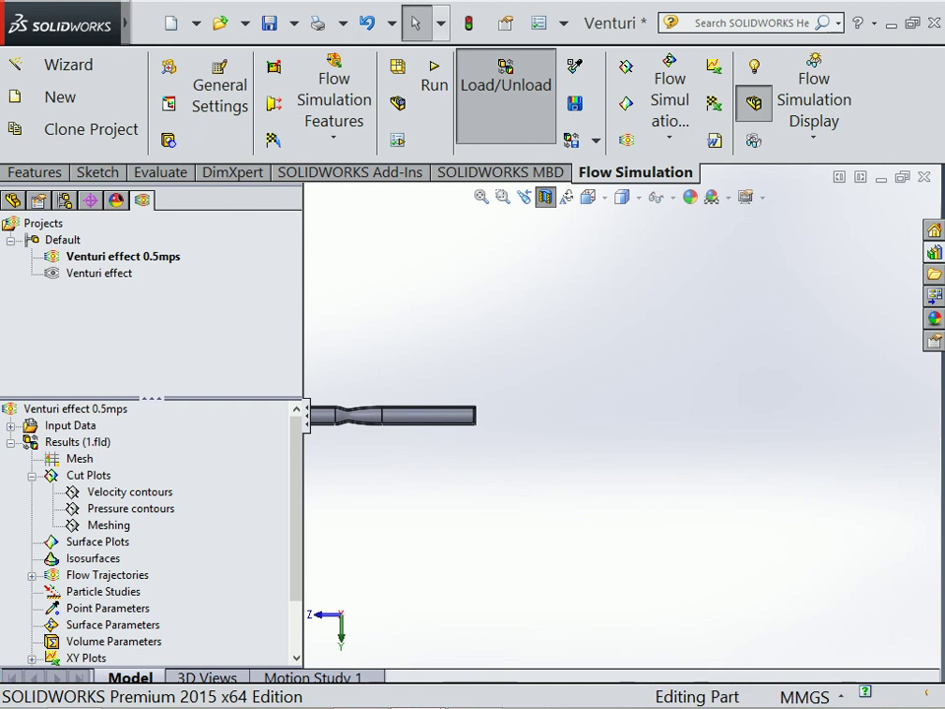
left_click(32, 475)
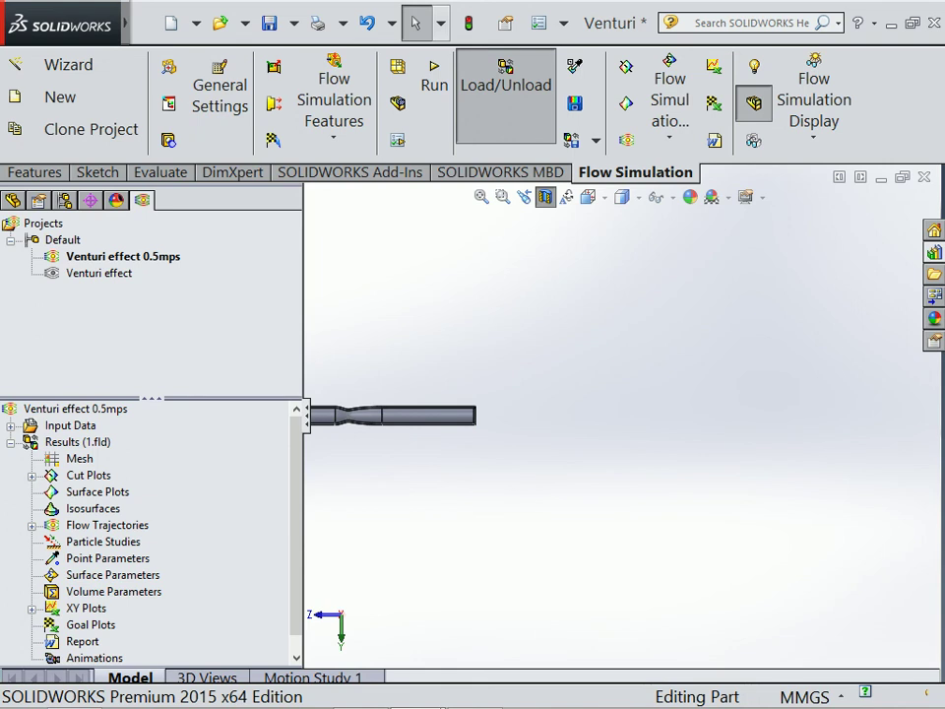
Step: Briefly expand Flow Trajectories, then expand XY Plots to list the four existing plots
left_click(32, 525)
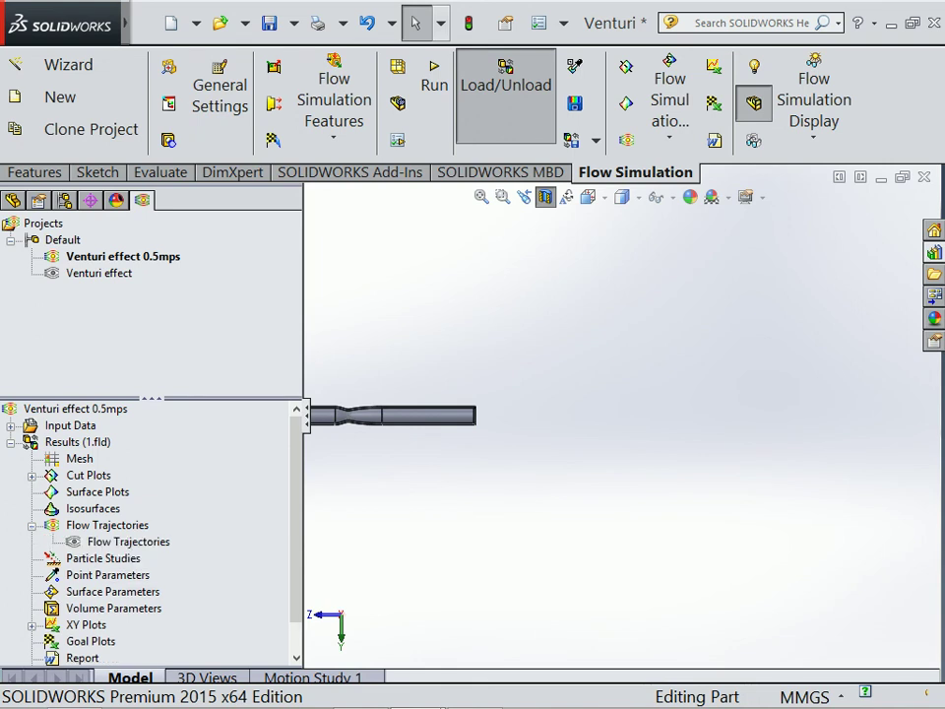
left_click(31, 525)
scroll(148, 532, "down", 1)
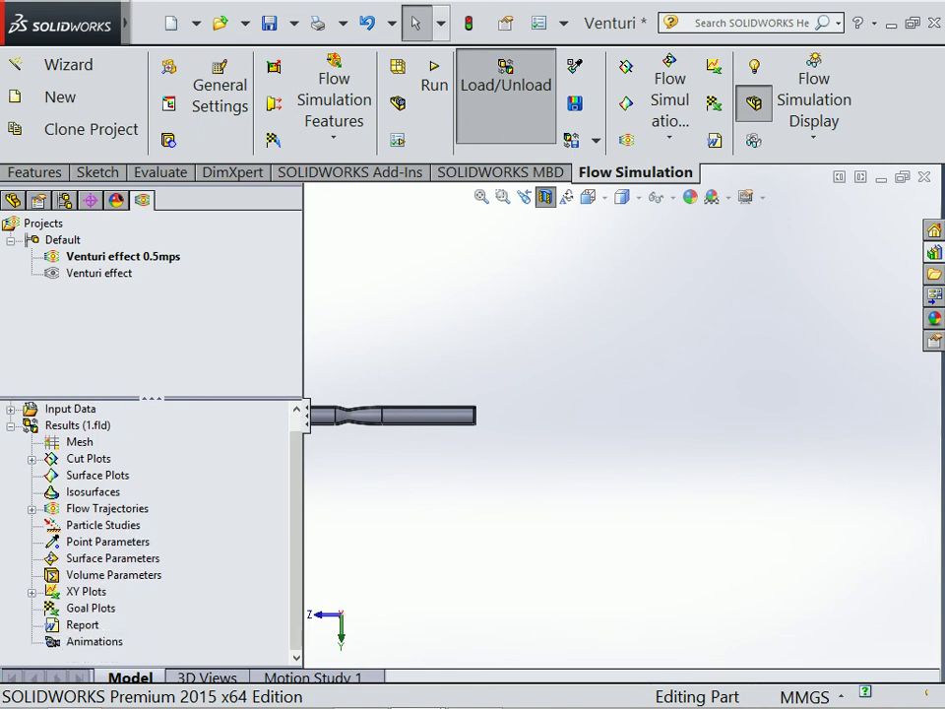
left_click(31, 591)
scroll(148, 532, "down", 1)
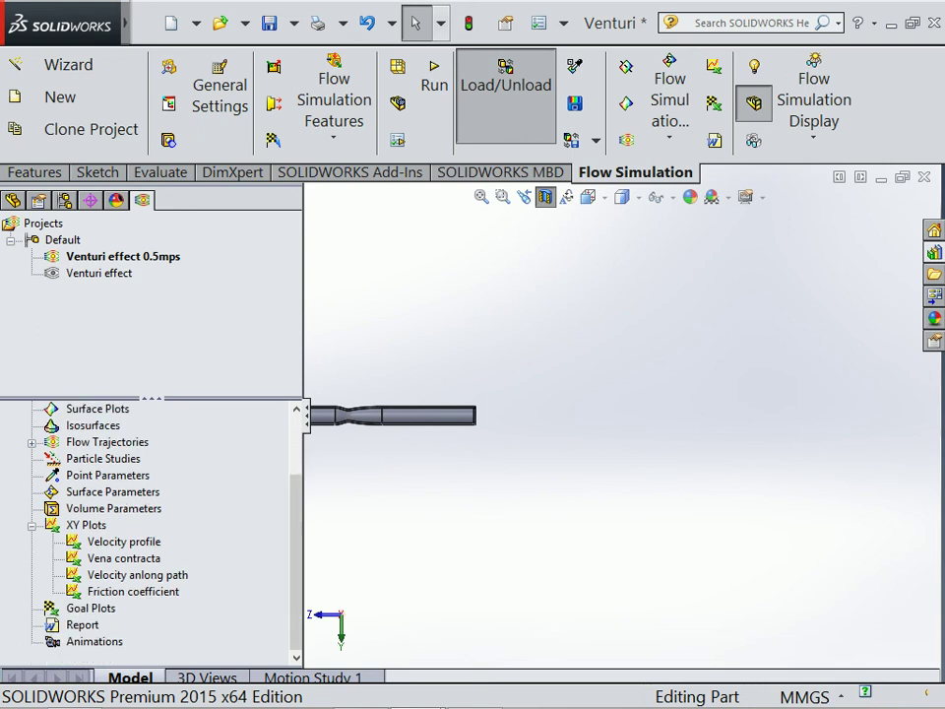
right_click(86, 525)
Step: Insert a new XY plot and review its parameters such as Pressure, Temperature, Density and Velocity
left_click(123, 533)
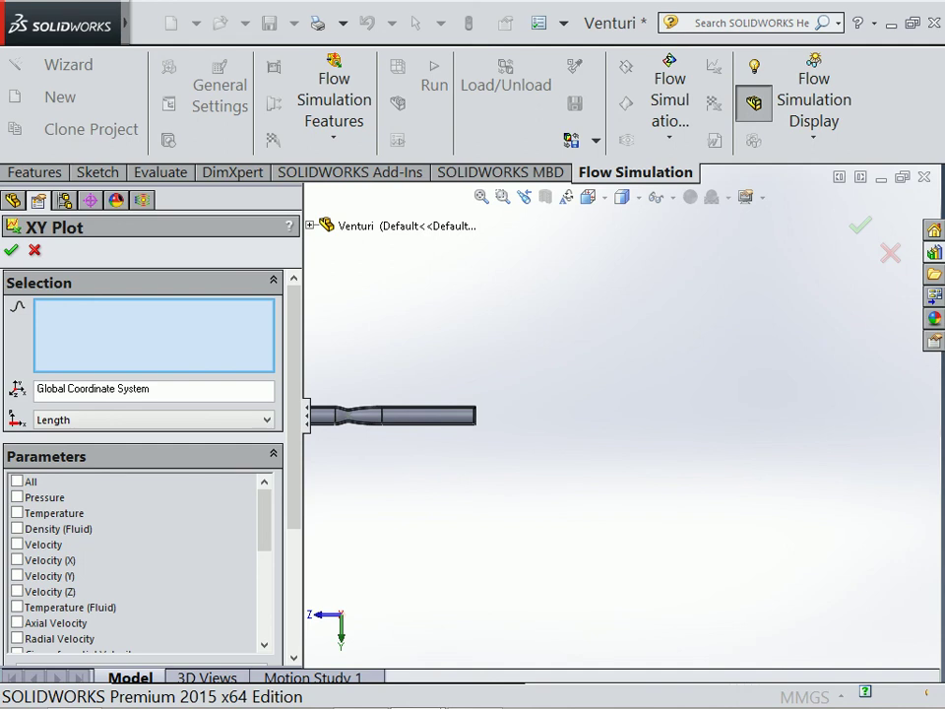
scroll(143, 444, "down", 2)
scroll(197, 374, "down", 2)
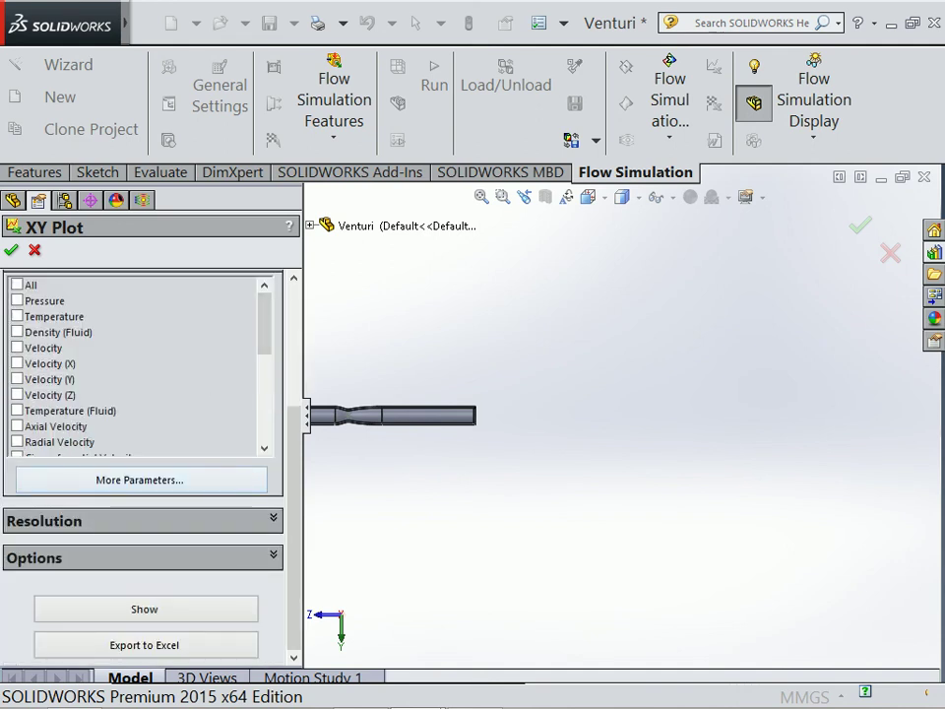
scroll(266, 340, "down", 1)
scroll(265, 340, "down", 4)
scroll(266, 340, "up", 5)
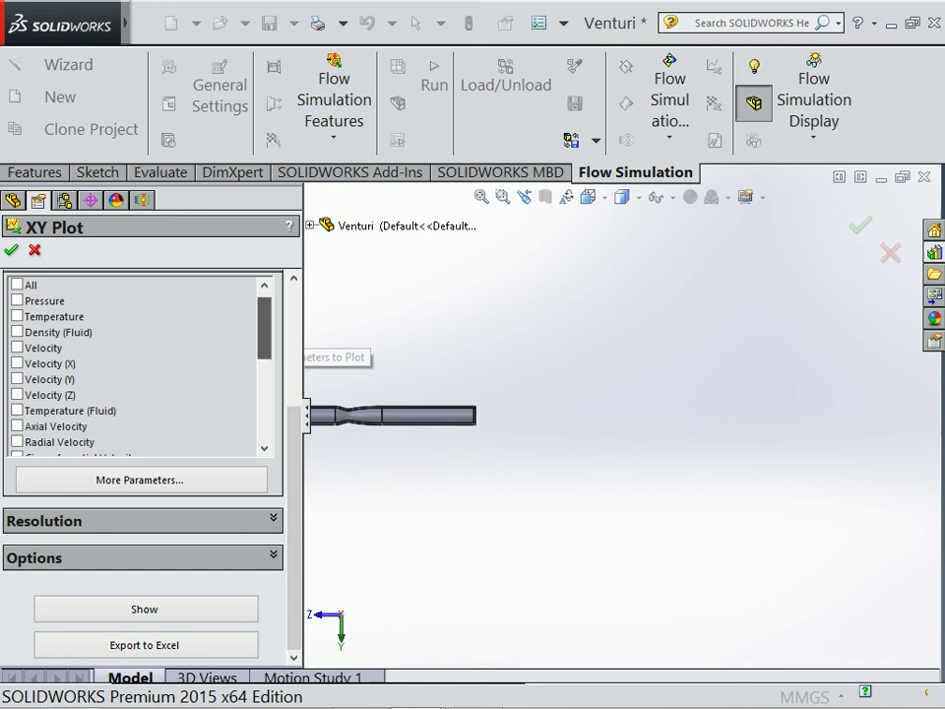
scroll(138, 364, "down", 2)
scroll(138, 325, "up", 2)
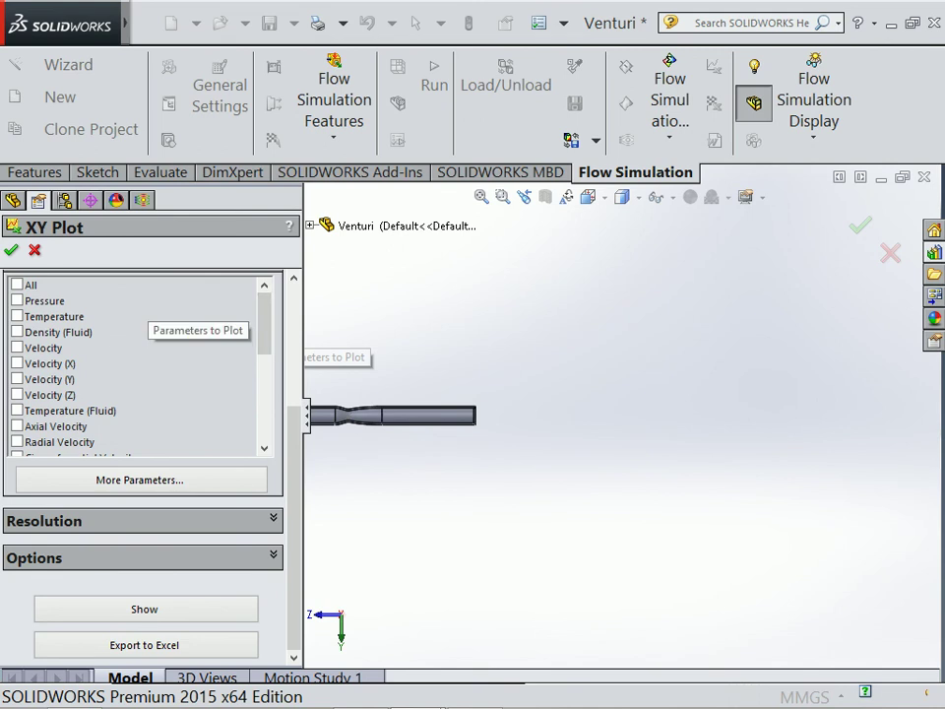
scroll(143, 325, "up", 3)
scroll(142, 325, "up", 3)
scroll(39, 354, "down", 5)
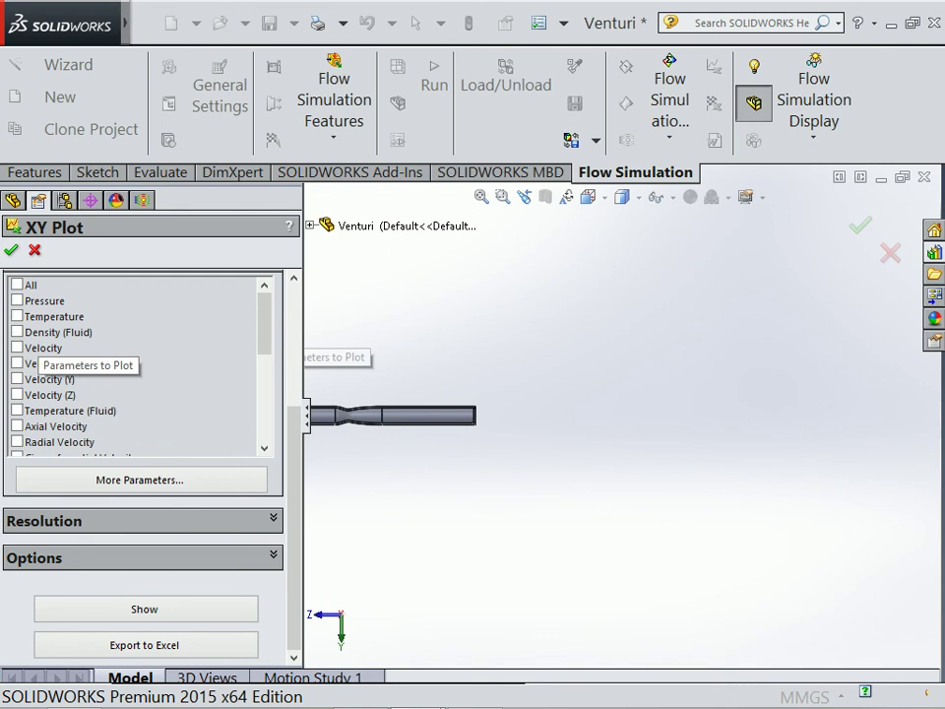
Step: Plot Velocity along the Pipe's Velocity Profile sketch and show the chart
left_click(17, 348)
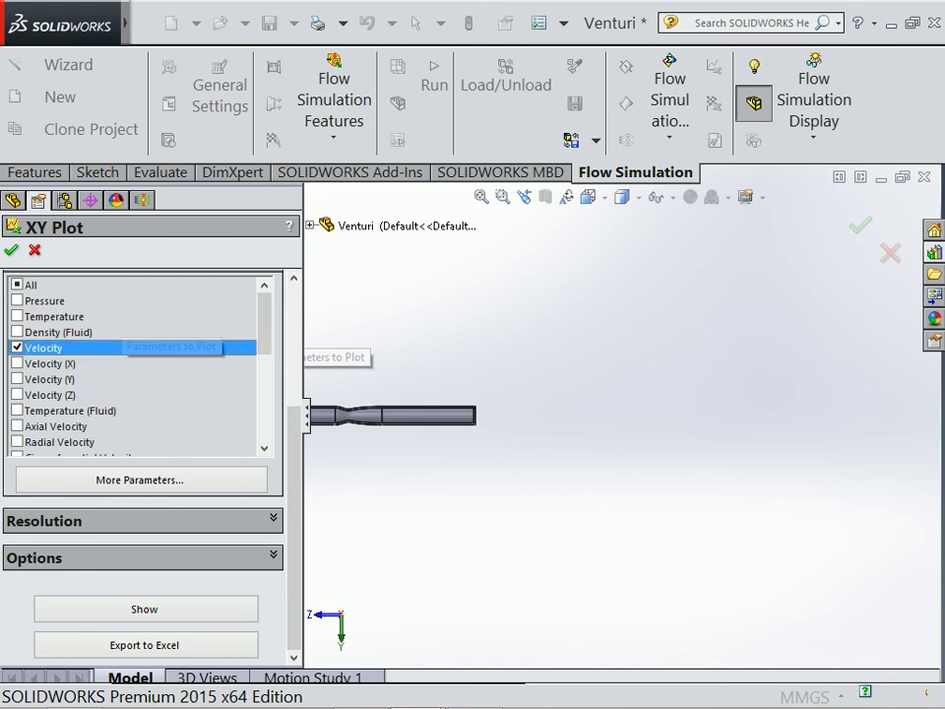
scroll(143, 393, "up", 3)
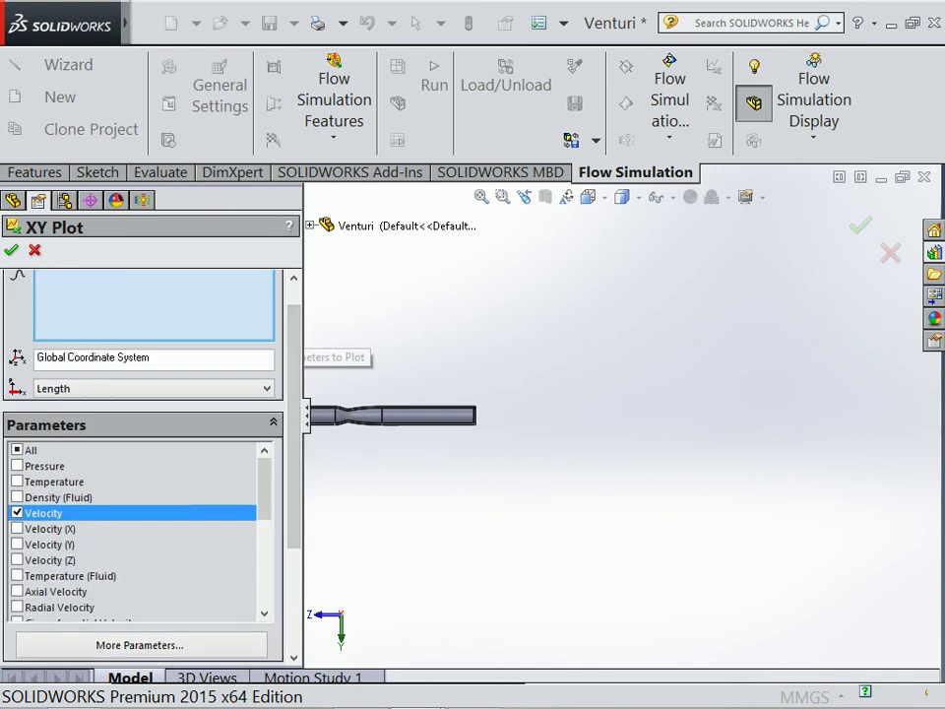
left_click(311, 226)
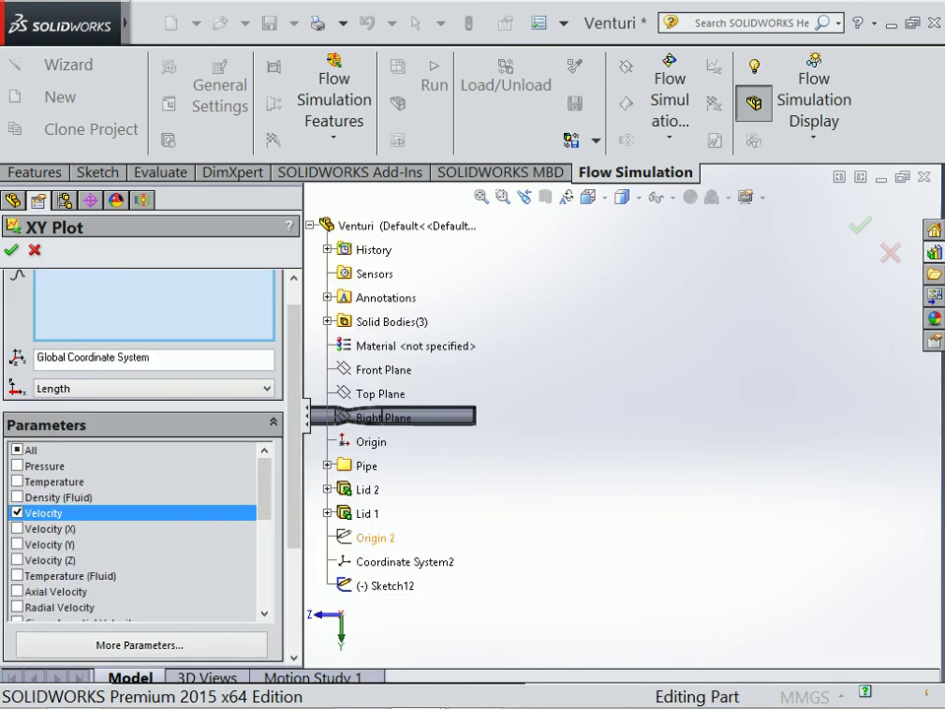
left_click(328, 465)
left_click(425, 562)
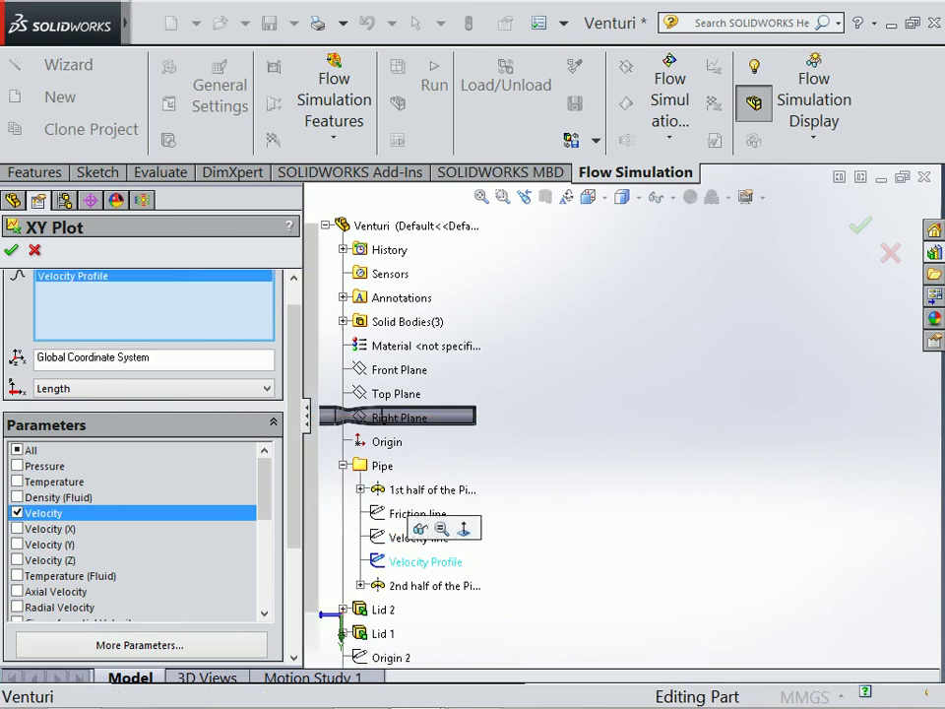
scroll(143, 493, "down", 5)
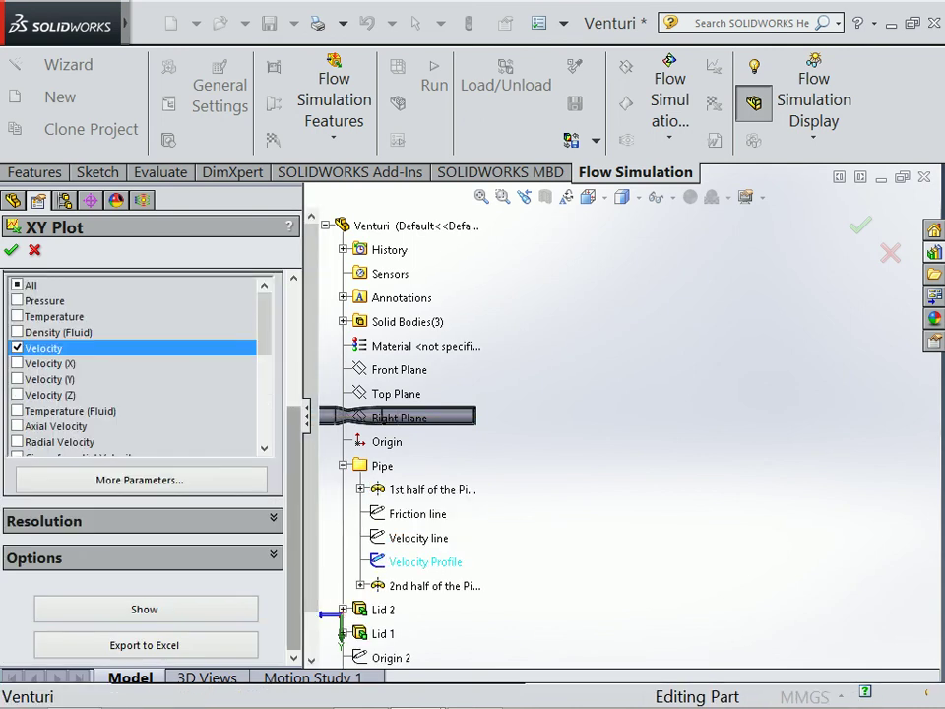
left_click(145, 608)
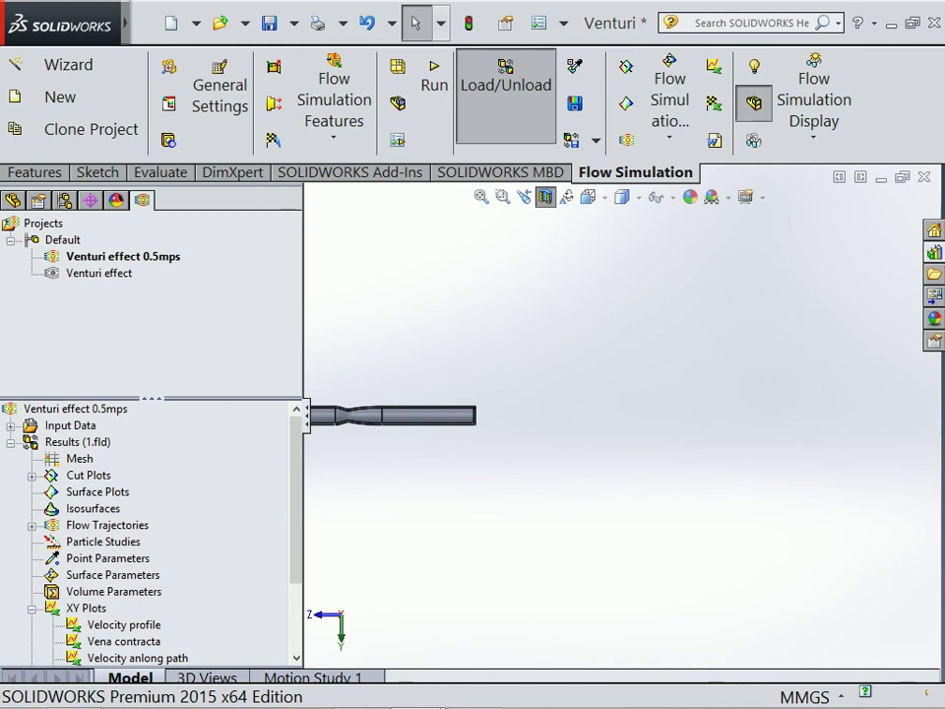
Step: Edit the Vena contracta plot and show its pressure chart along the Friction line
right_click(108, 640)
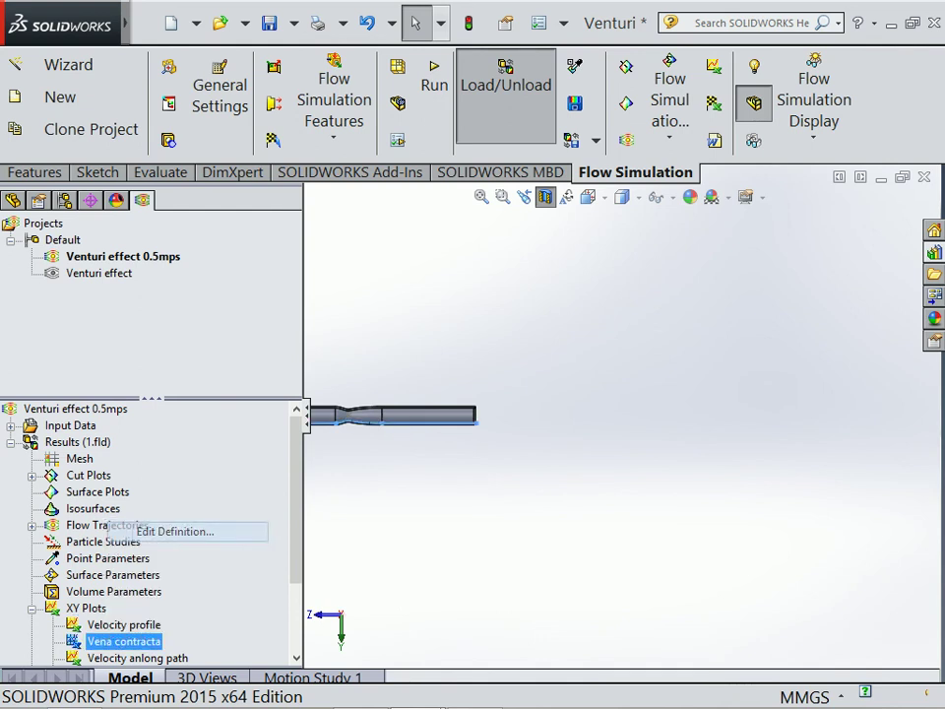
left_click(174, 531)
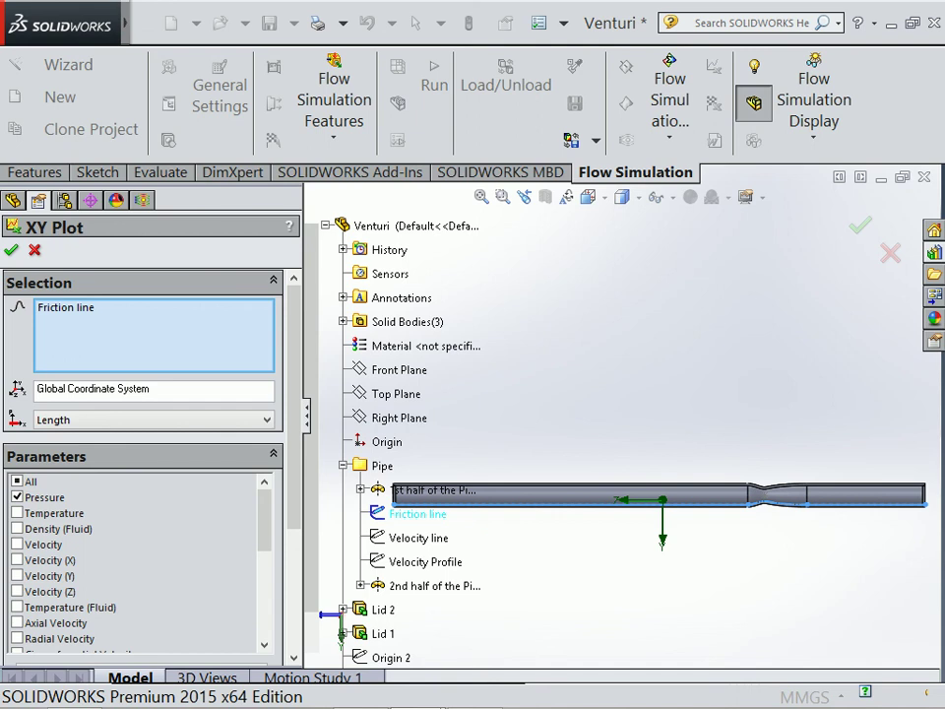
scroll(414, 443, "down", 2)
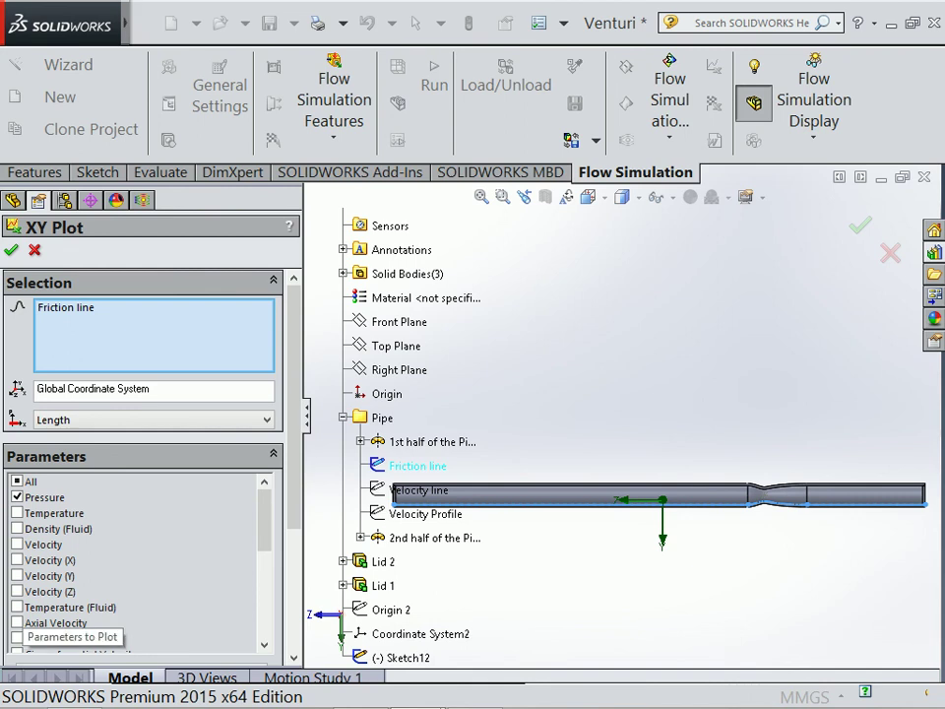
scroll(143, 463, "down", 3)
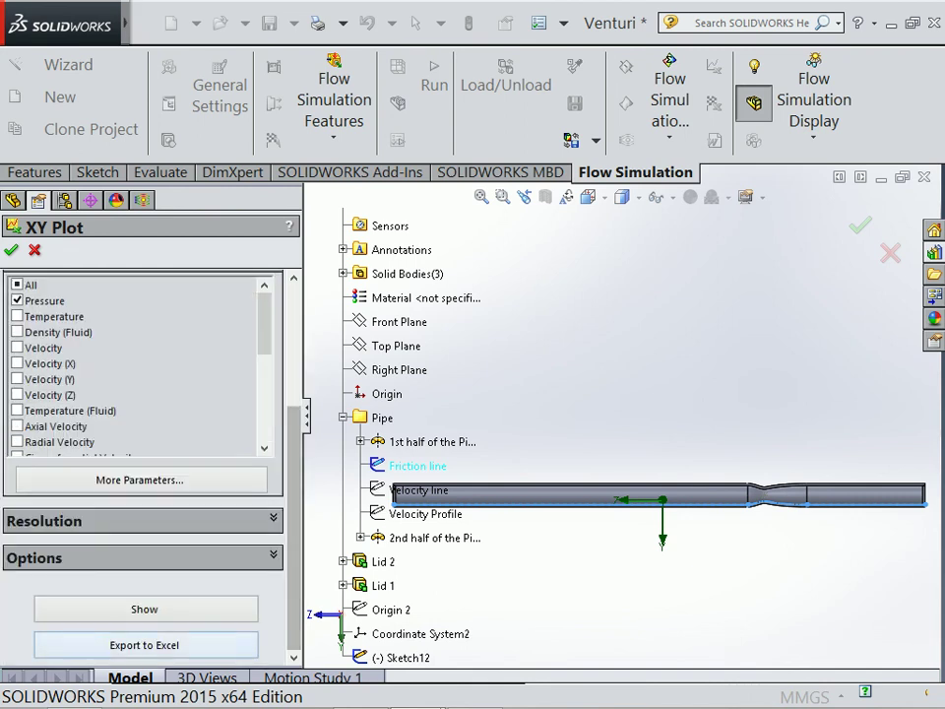
left_click(144, 608)
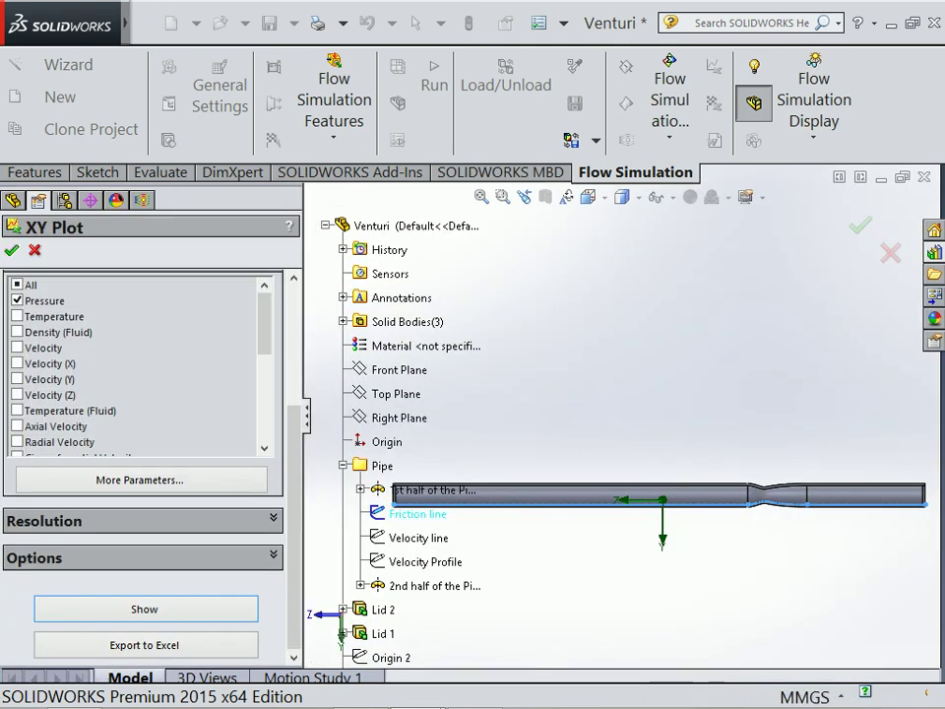
key("Return")
Step: Edit the 'Velocity along path' plot and show its velocity chart along the Velocity line
scroll(148, 558, "down", 2)
left_click(148, 558)
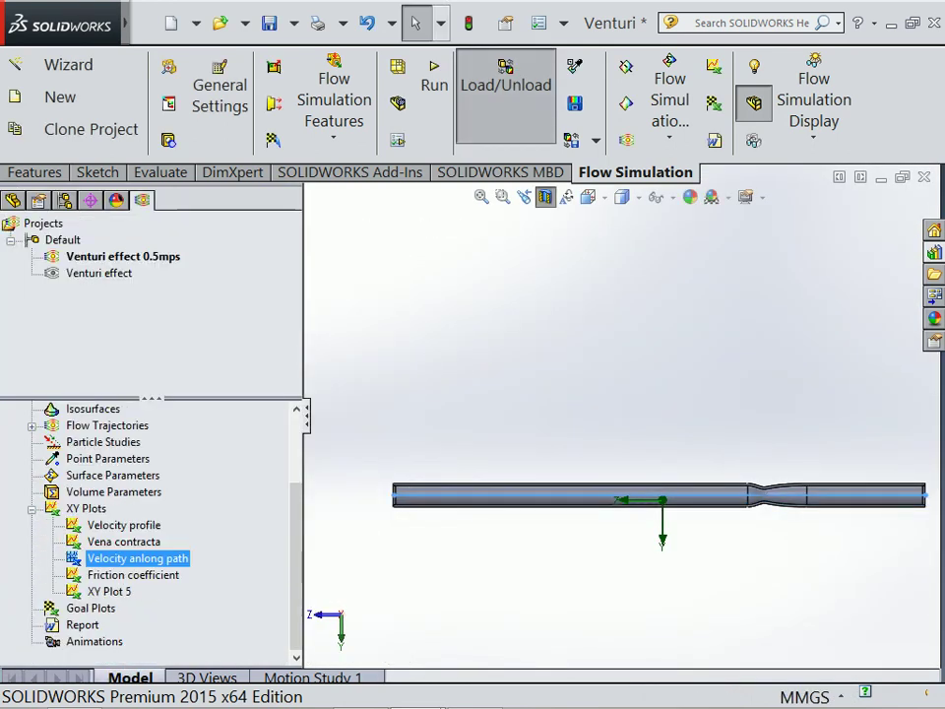
right_click(148, 558)
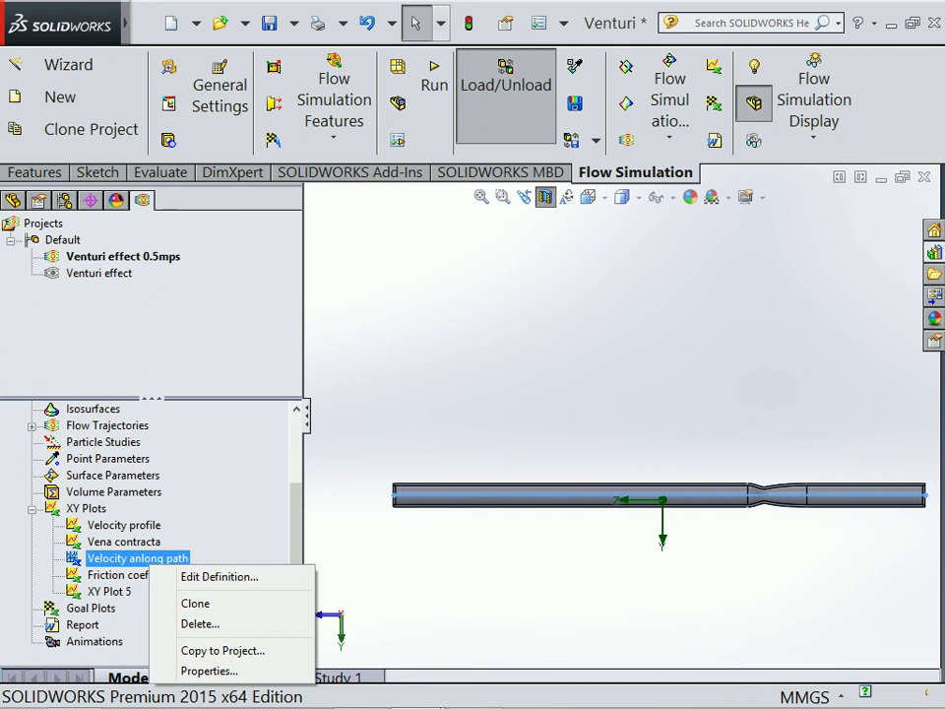
left_click(219, 577)
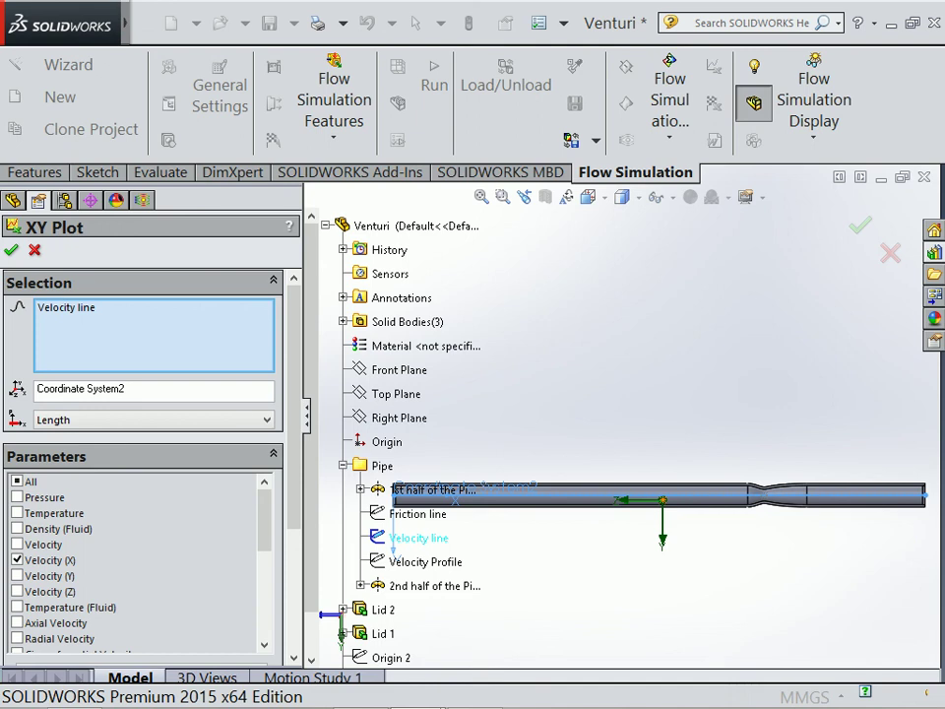
scroll(143, 443, "down", 3)
scroll(142, 443, "down", 2)
left_click(145, 609)
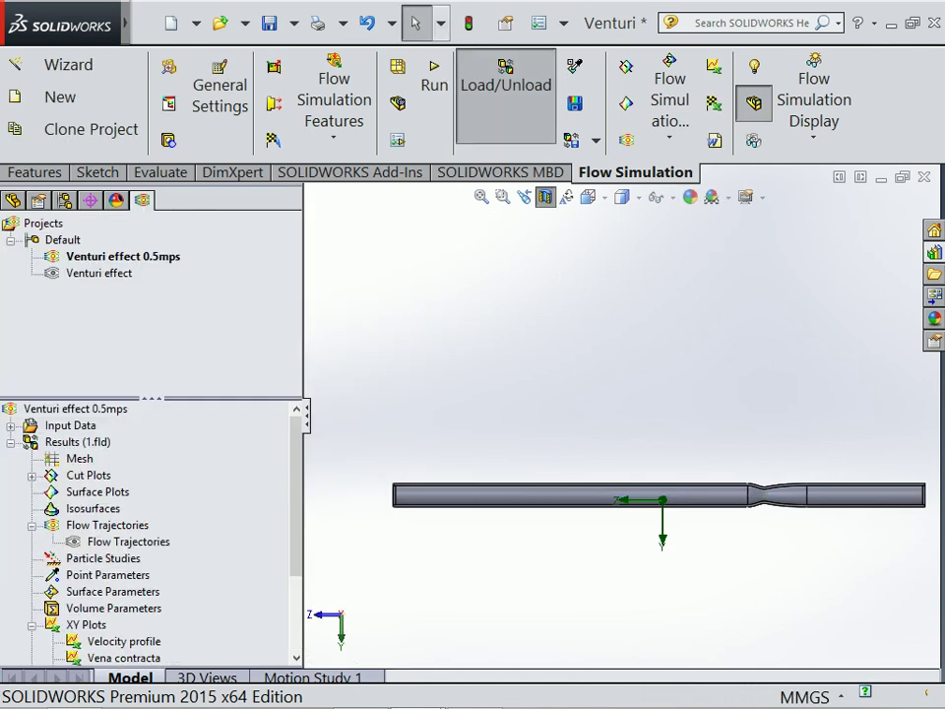
Step: Set the pipe's end face as starting points of the existing Flow Trajectories plot
right_click(104, 525)
left_click(123, 530)
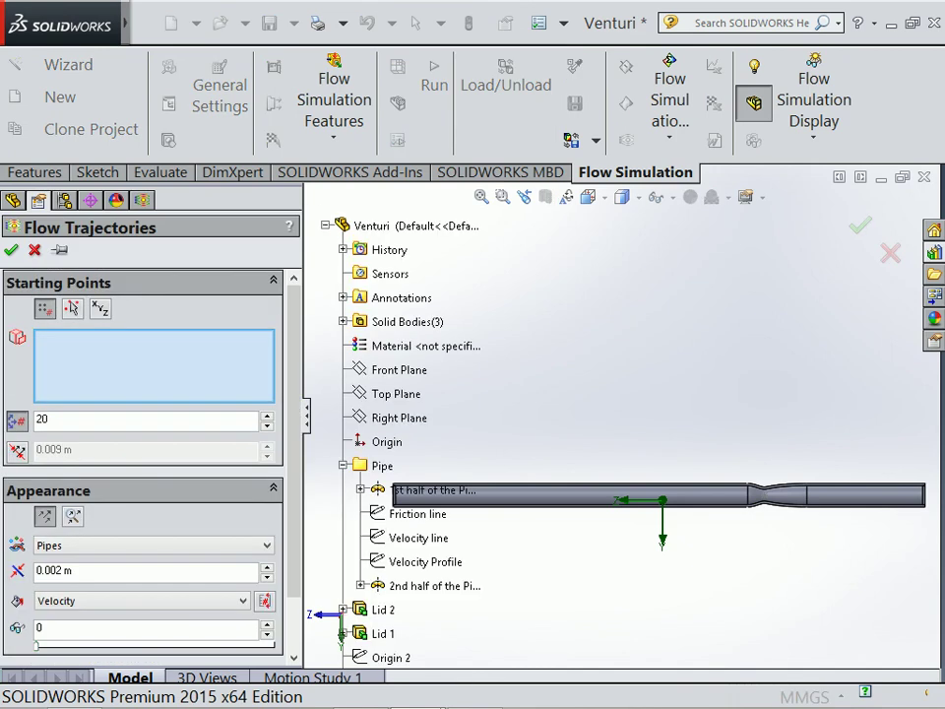
scroll(616, 416, "up", 4)
scroll(532, 448, "down", 1)
scroll(522, 448, "down", 5)
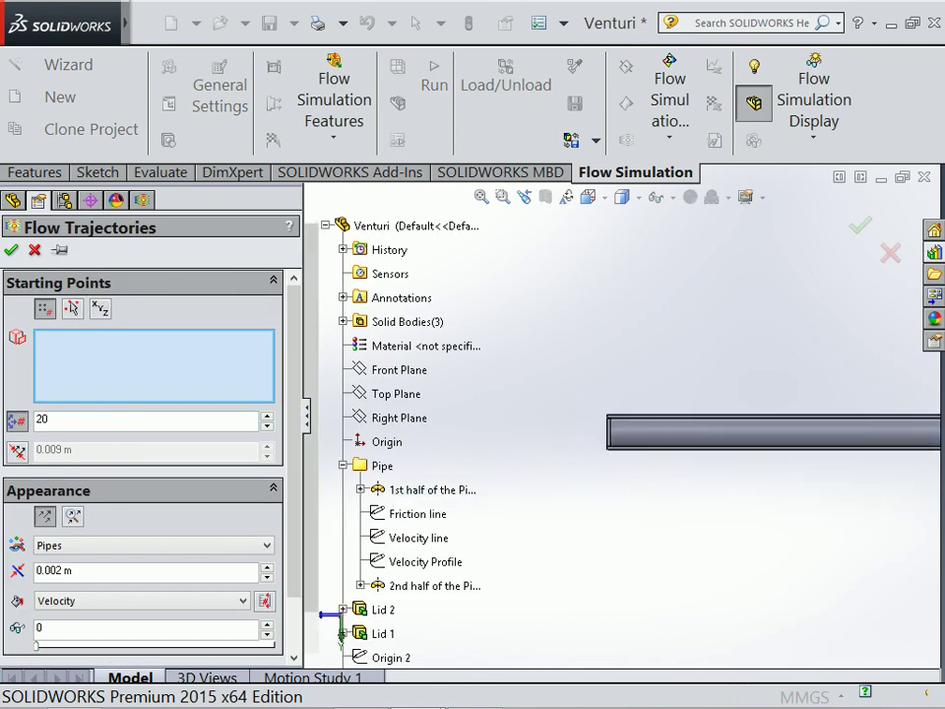
middle_click_drag(532, 448, 611, 404)
scroll(610, 404, "down", 5)
scroll(610, 403, "down", 3)
left_click(613, 403)
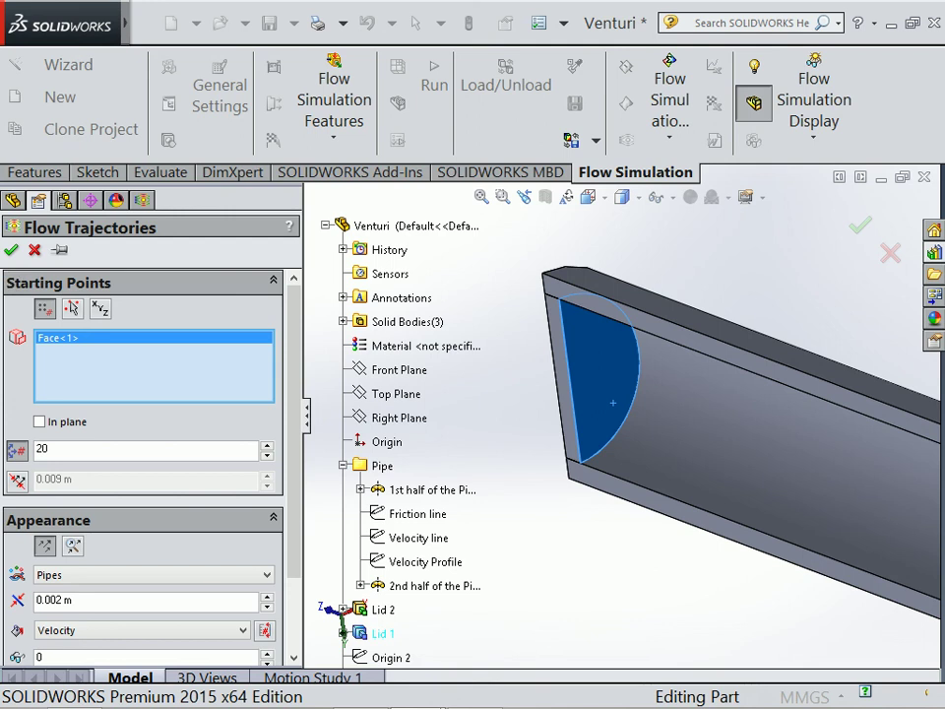
key("Return")
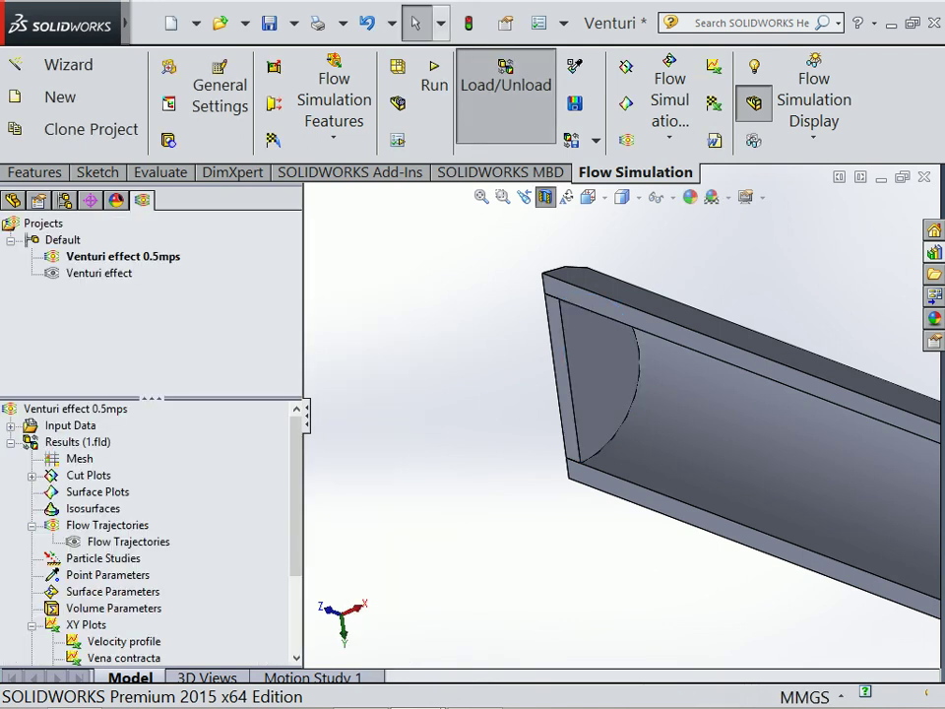
Step: Insert a new flow trajectory plot seeded from the Lid 1 inlet face with 20 points
right_click(137, 525)
left_click(168, 533)
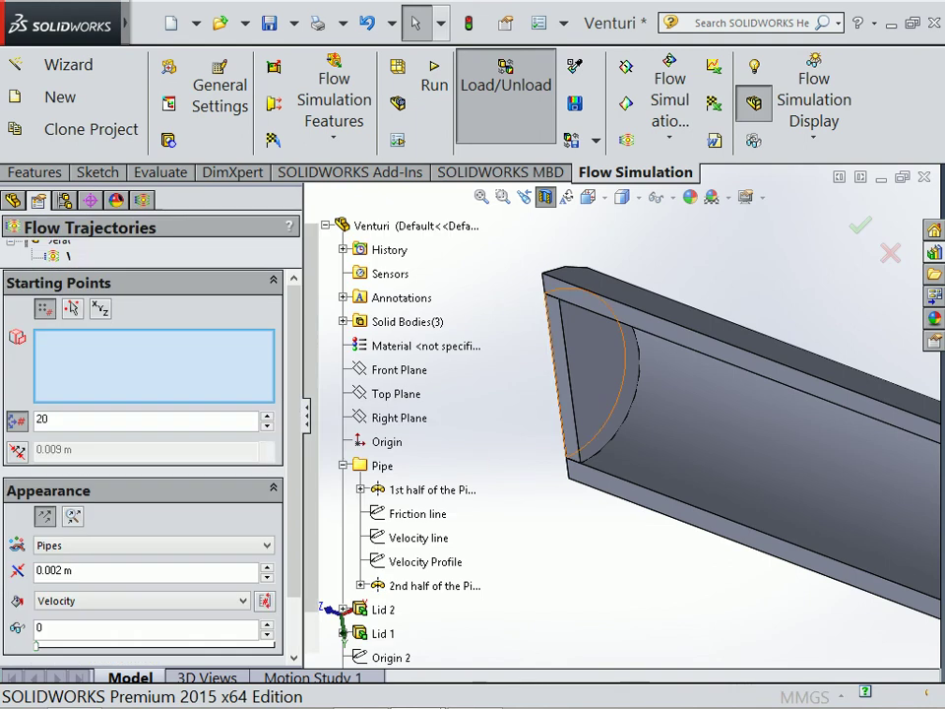
left_click(588, 369)
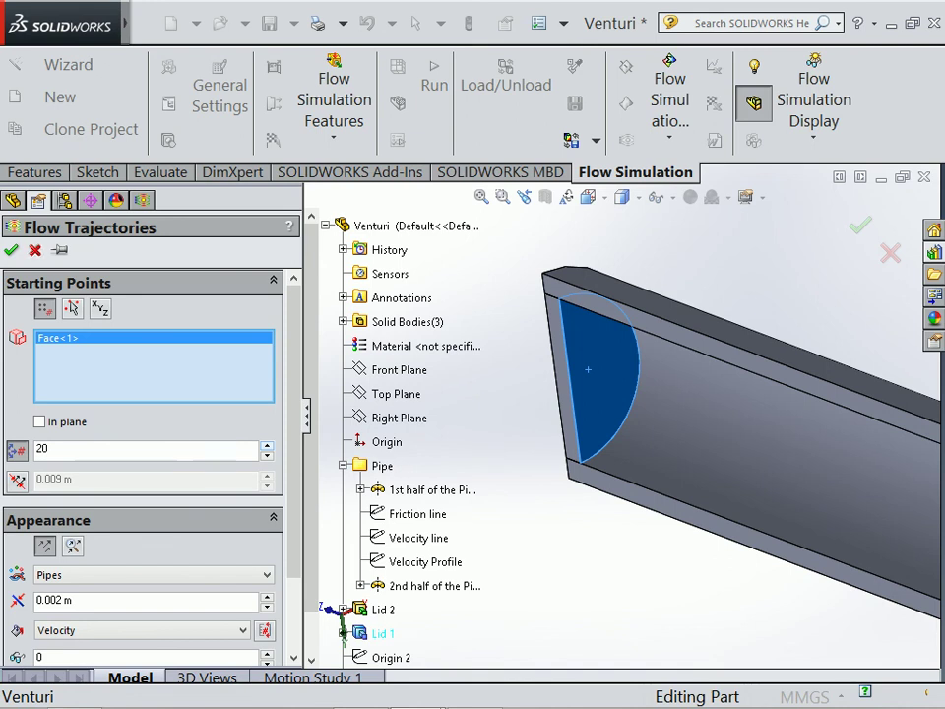
key("Return")
right_click(128, 541)
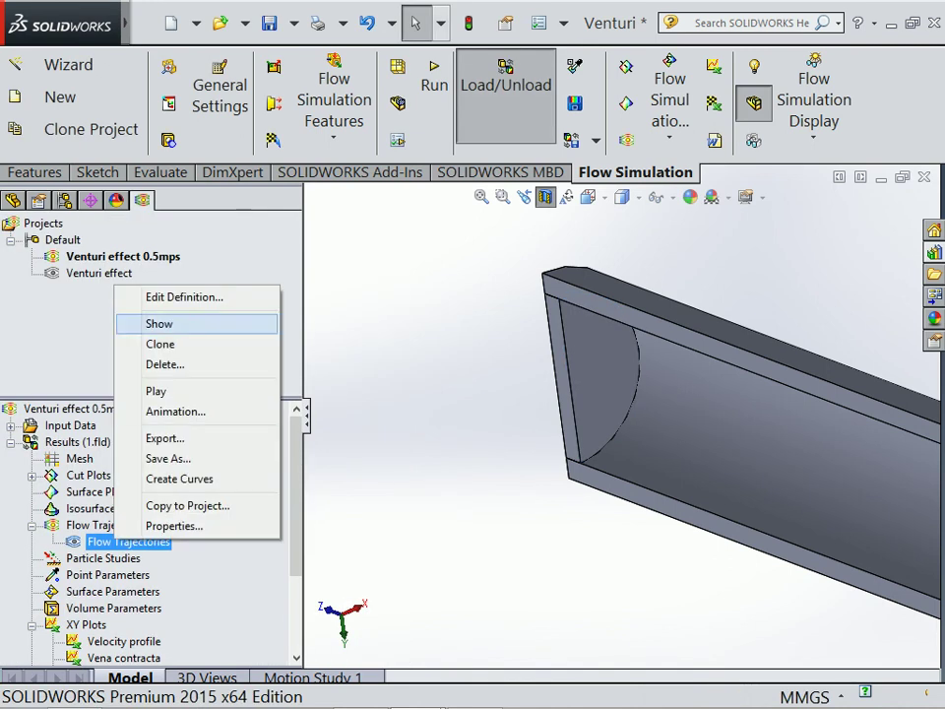
Step: Show the velocity-coloured flow trajectories and turn the venturi pipe to a side view
left_click(159, 323)
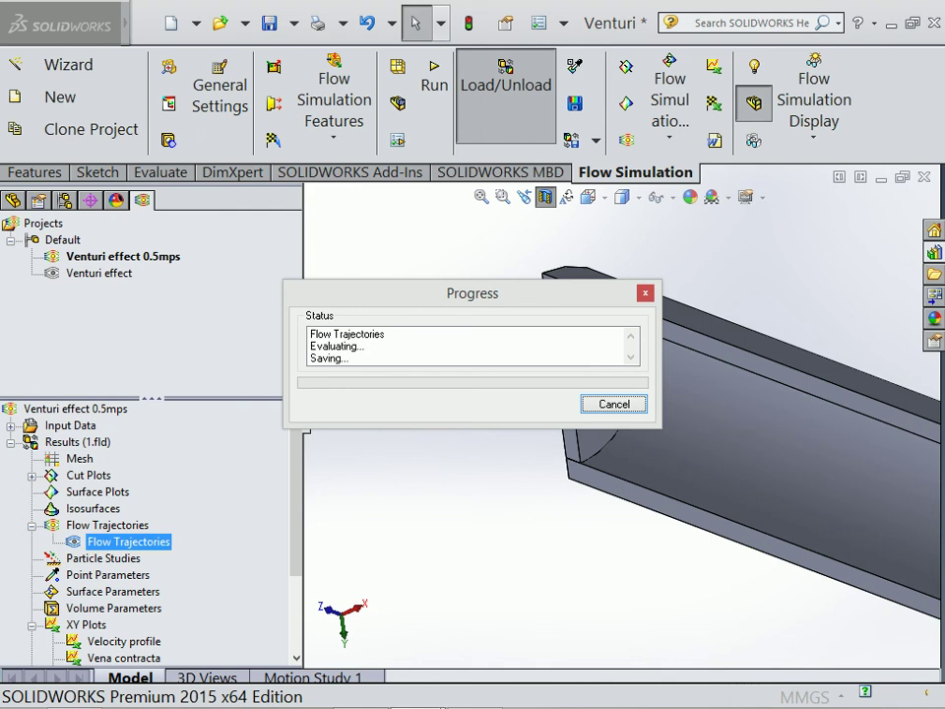
left_click(588, 197)
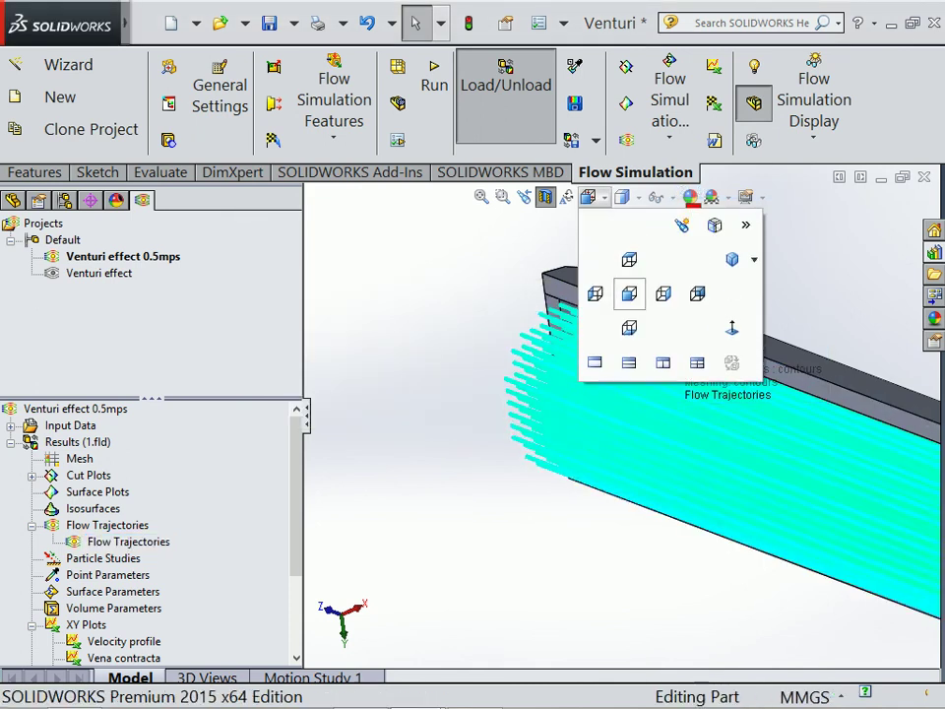
left_click(638, 254)
key("ctrl+3")
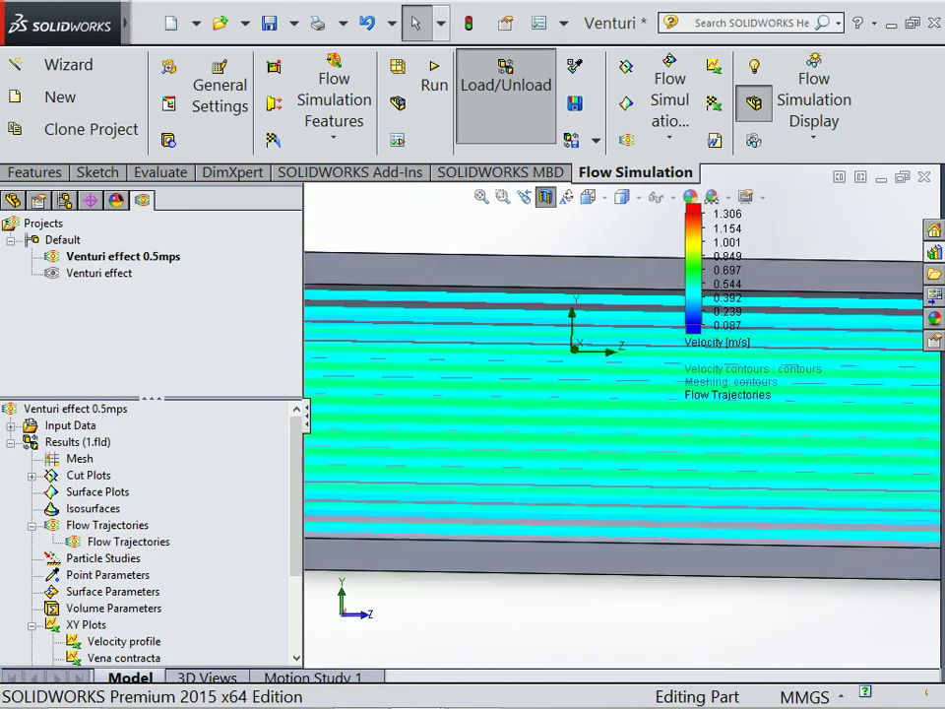
left_click(588, 197)
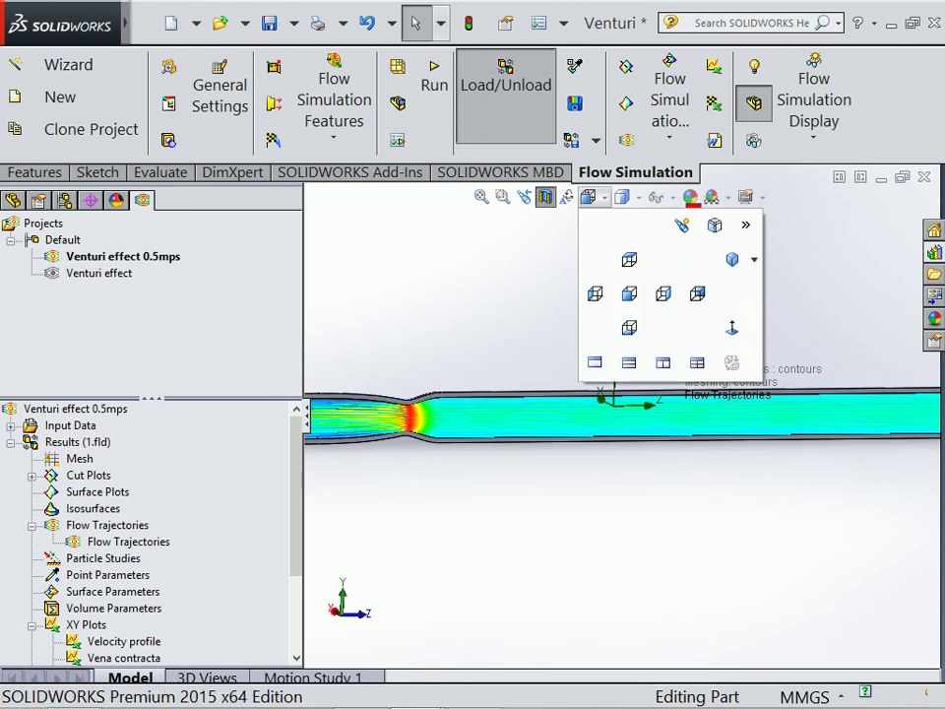
left_click(732, 328)
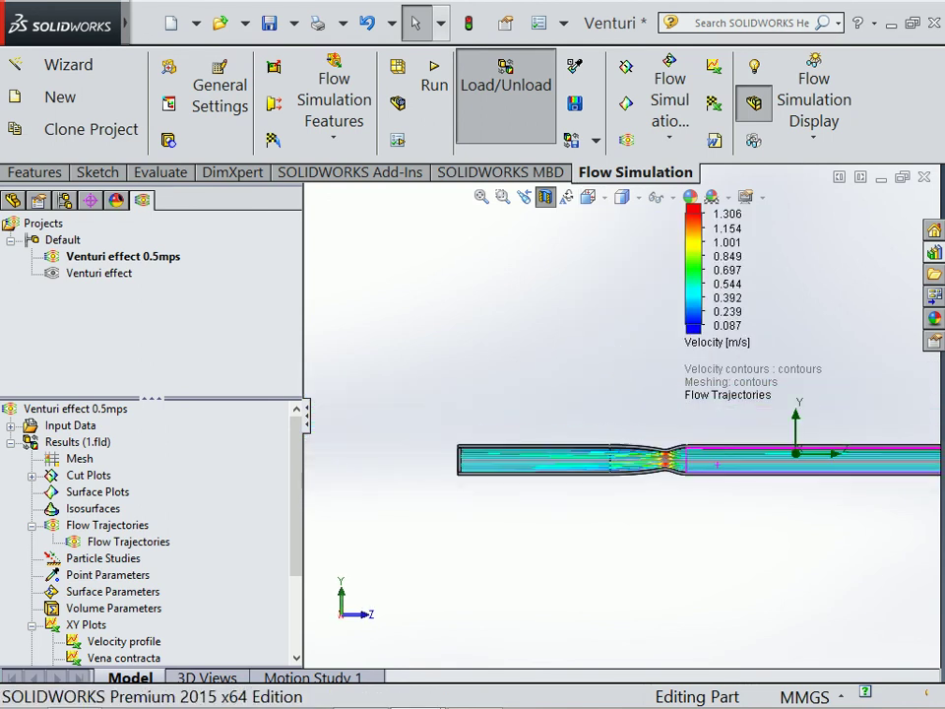
scroll(658, 329, "down", 3)
scroll(658, 330, "down", 3)
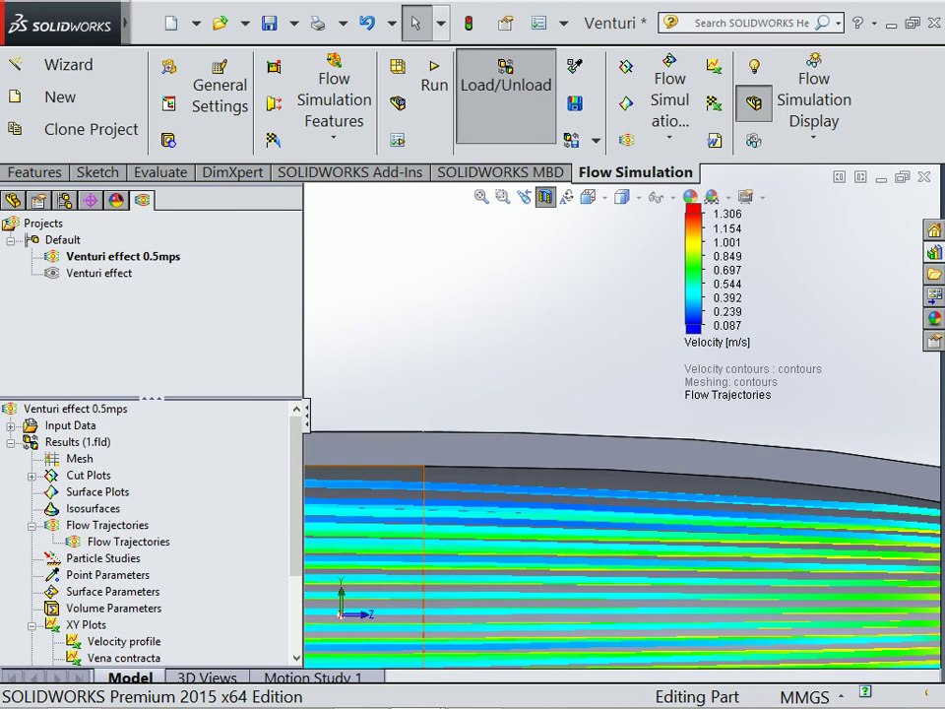
scroll(522, 532, "up", 5)
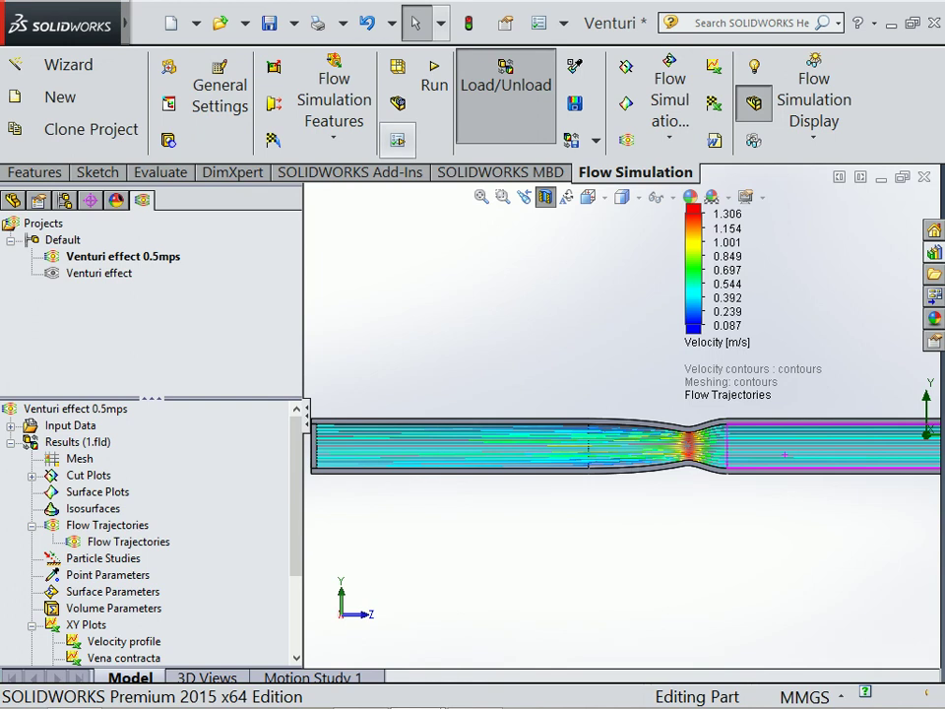
Step: Hide the CommandManager bar and the flow trajectories, then fit the whole pipe in view
right_click(554, 46)
left_click(640, 59)
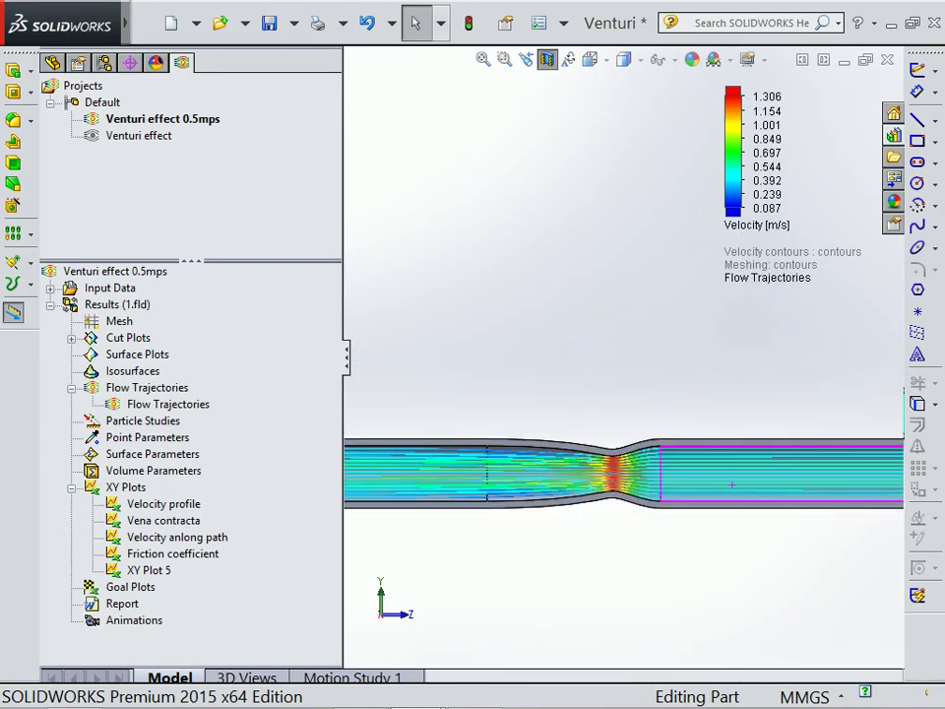
right_click(169, 404)
left_click(197, 439)
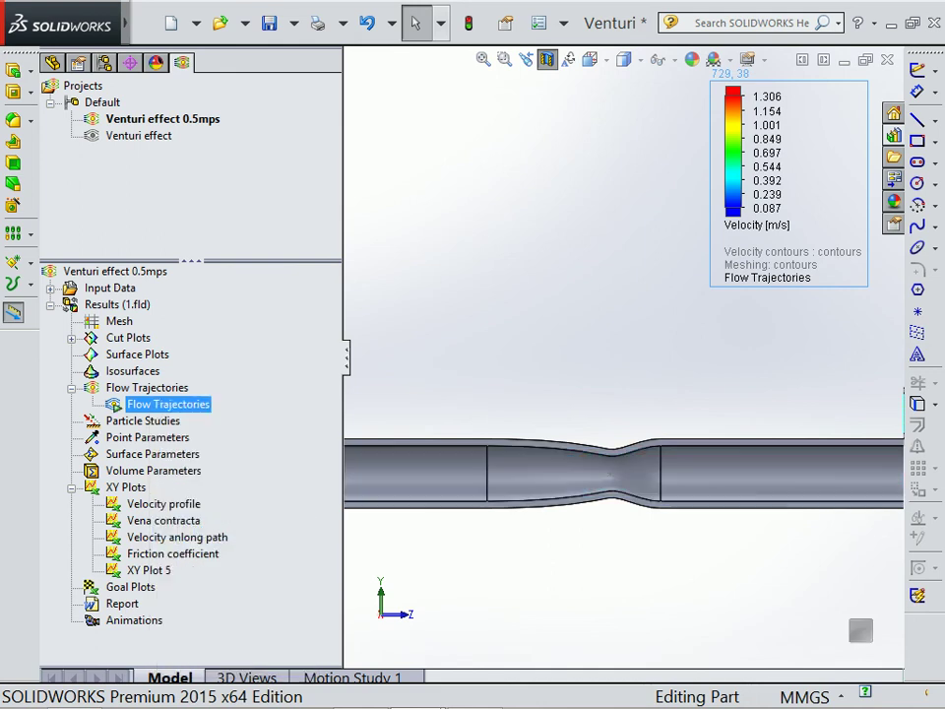
key("F9")
key("f")
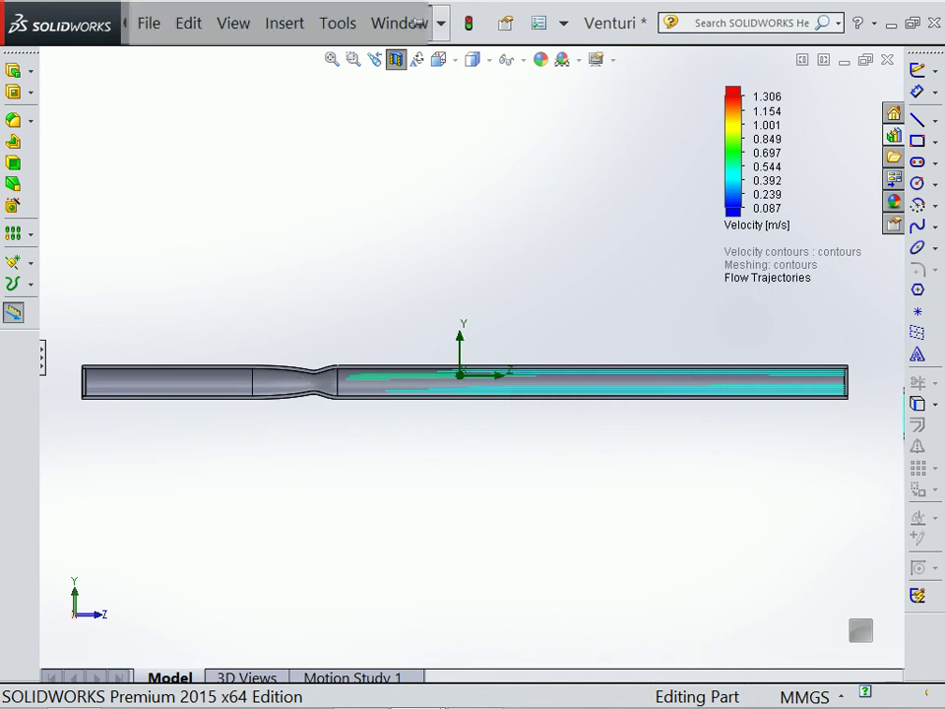
key("F9")
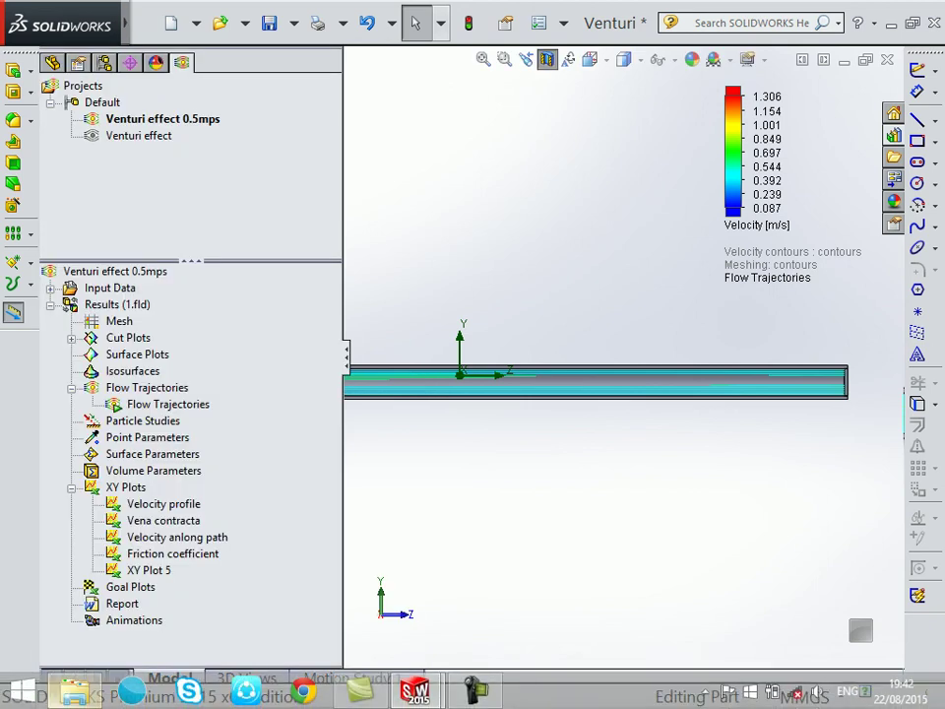
Step: Browse drive F: through Education and the Mechanical Engineering University course to the 6th semester folder
left_click(74, 701)
left_click(98, 529)
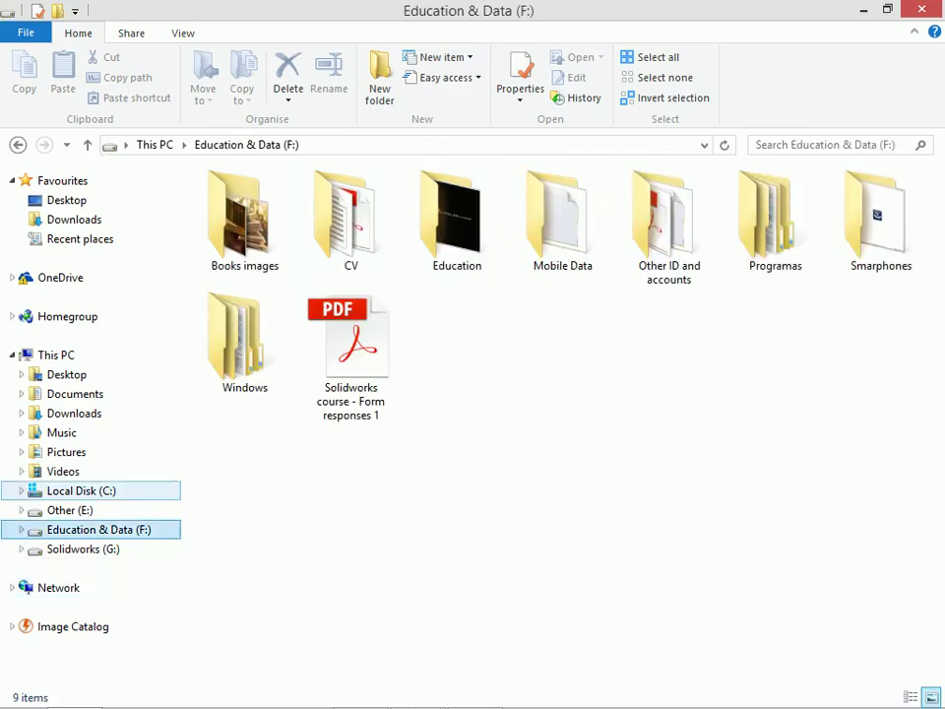
double_click(457, 222)
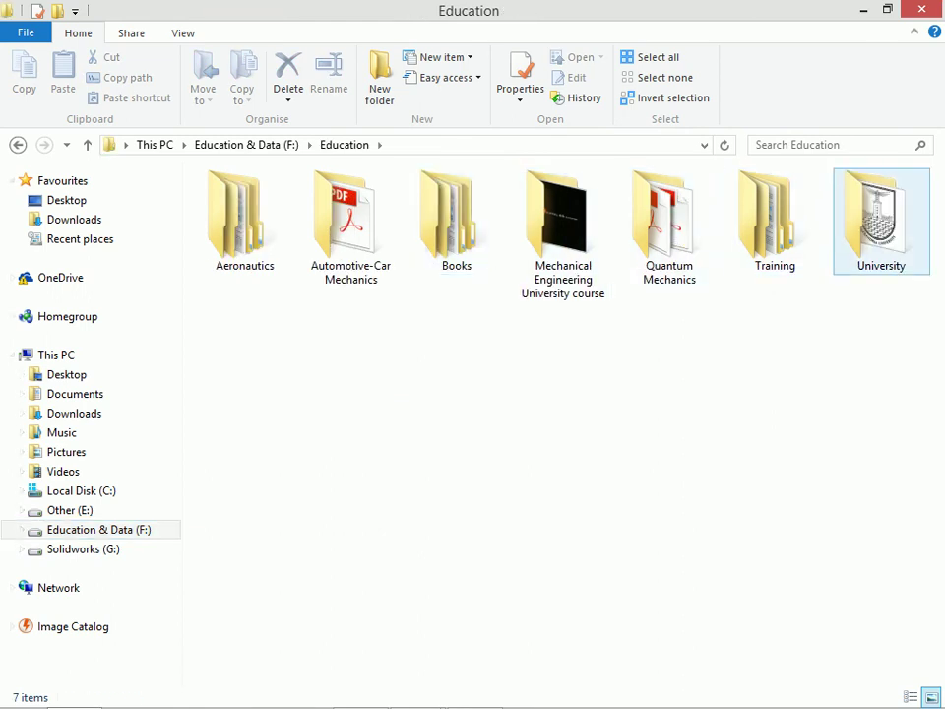
double_click(880, 221)
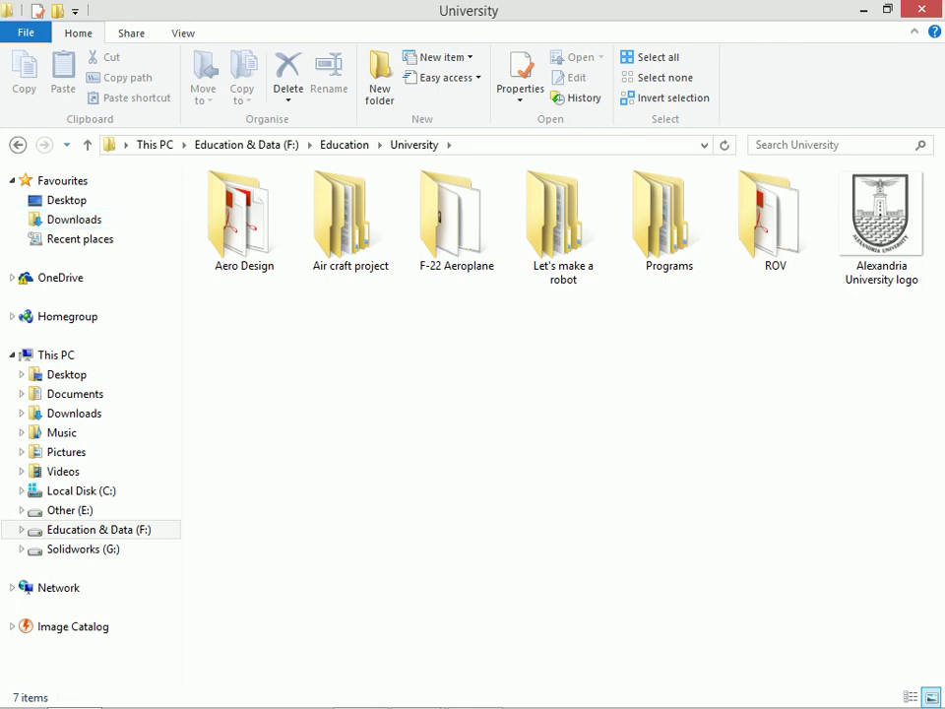
key("BackSpace")
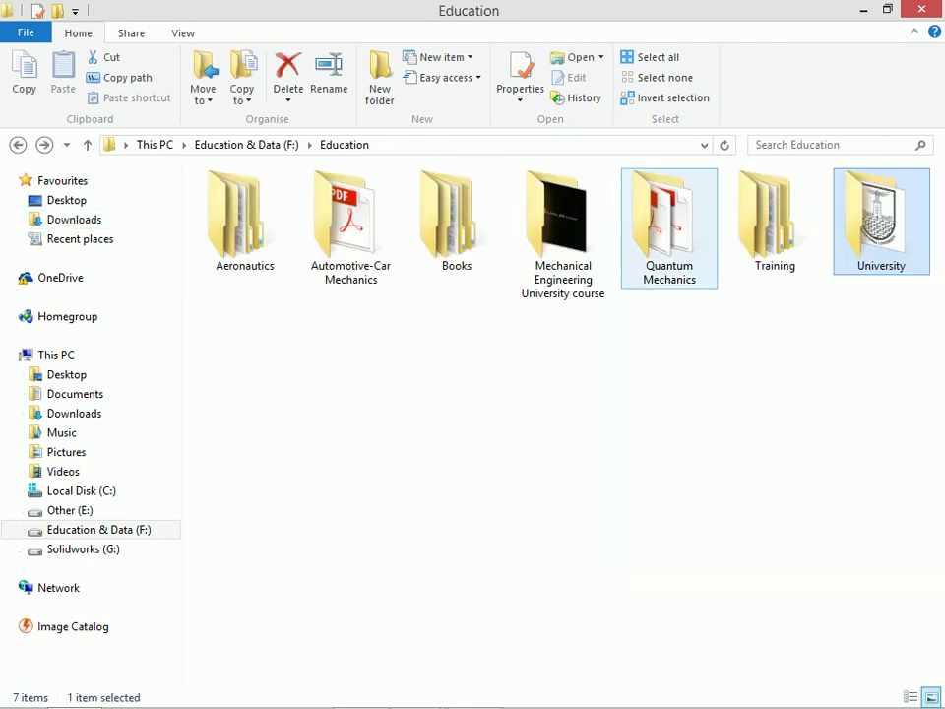
double_click(558, 228)
key("Return")
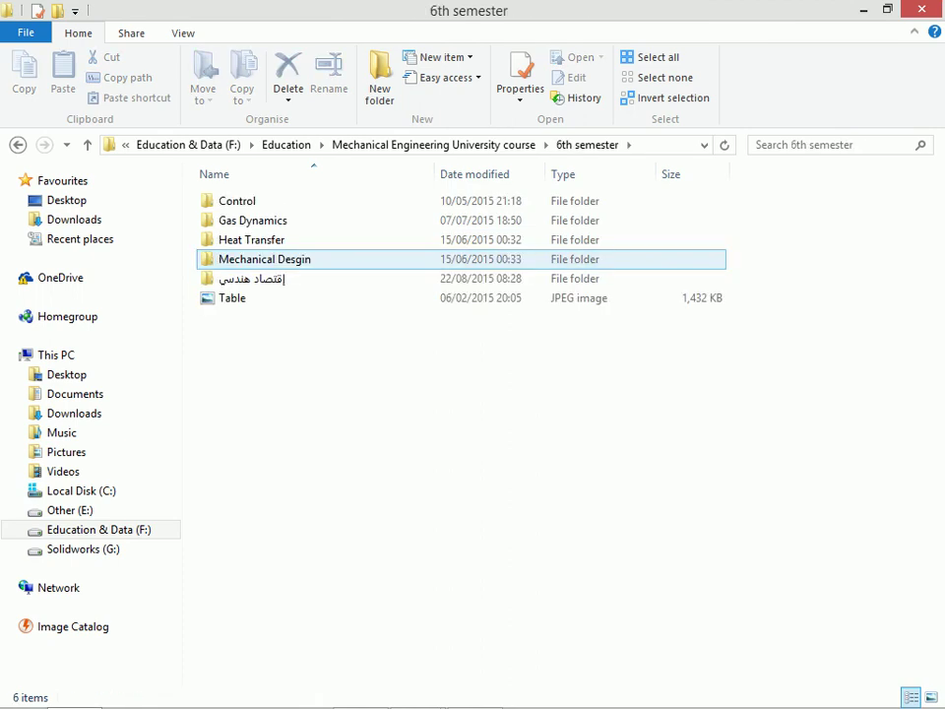
left_click(252, 279)
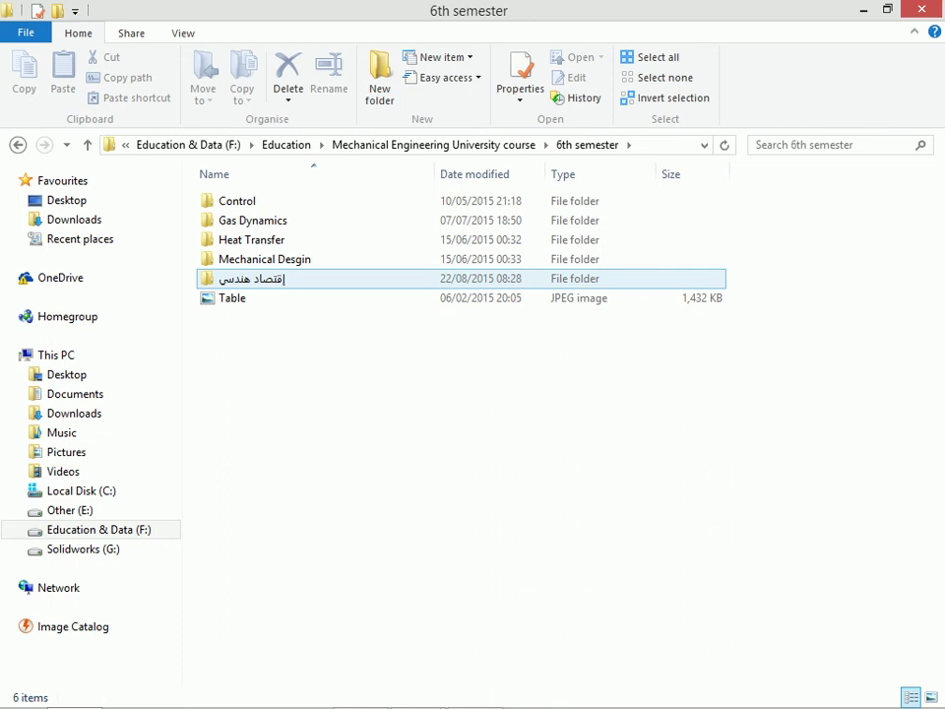
Step: Look through the gear files in the Mechanical Desgin folder, then return to 6th semester
key("Up")
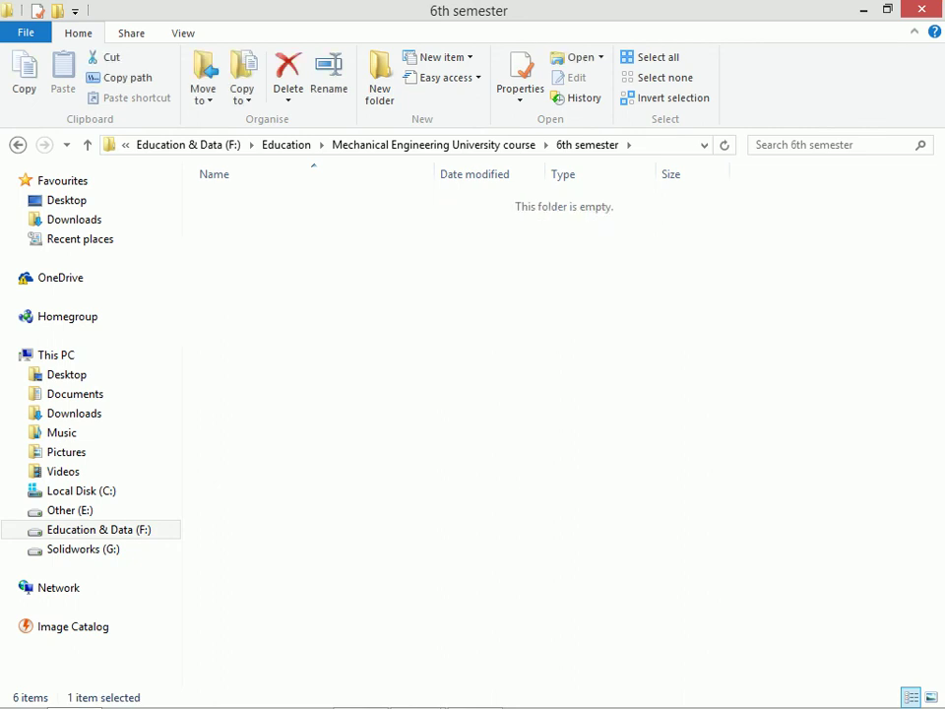
key("Return")
key("Down")
key("Down")
key("Down")
key("Up")
key("Up")
key("Up")
key("Down")
Step: Open the Gas Dynamics folder and play the Shock wave inside divergent part video
key("Up")
key("Up")
key("Up")
key("Up")
key("Return")
key("alt+Up")
key("alt+Up")
key("Up")
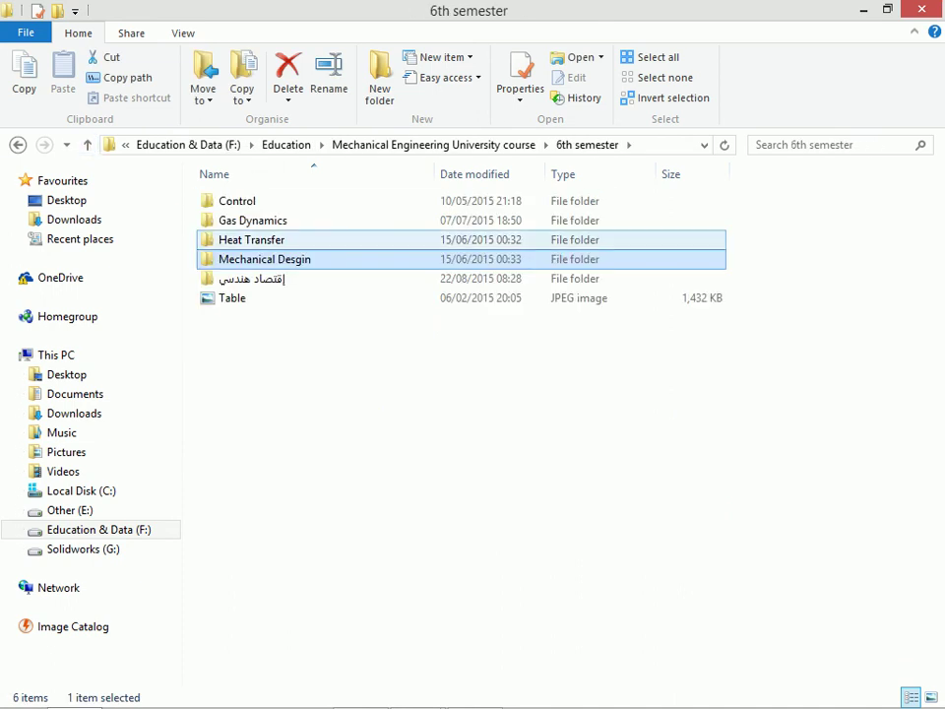
key("Up")
key("Return")
double_click(881, 481)
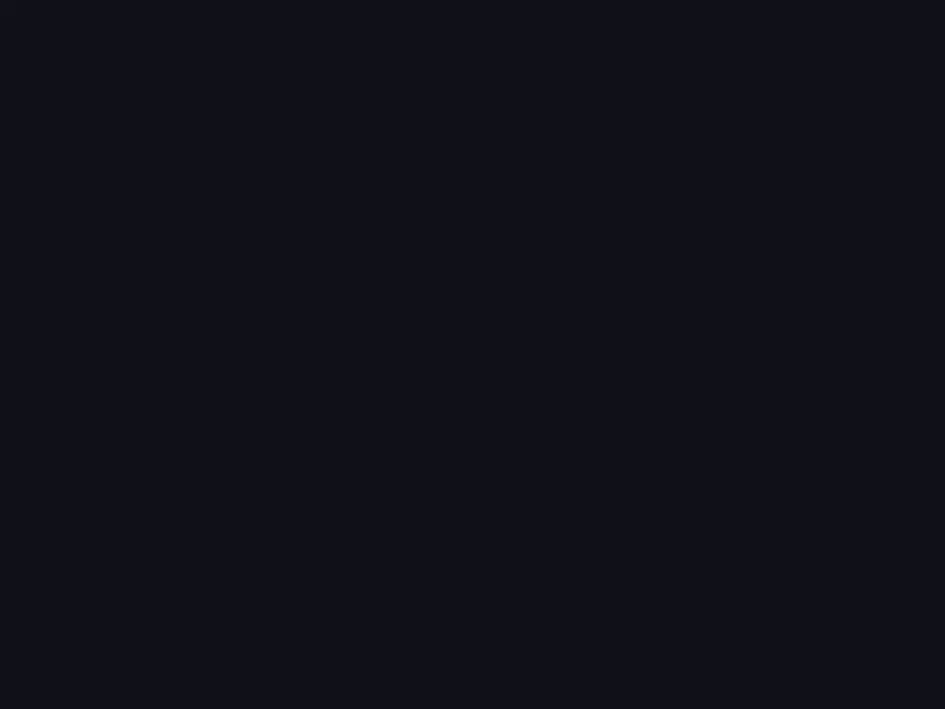
Step: Skip ahead through the shock wave nozzle video in KMPlayer, then close the player
key("Right")
key("Right")
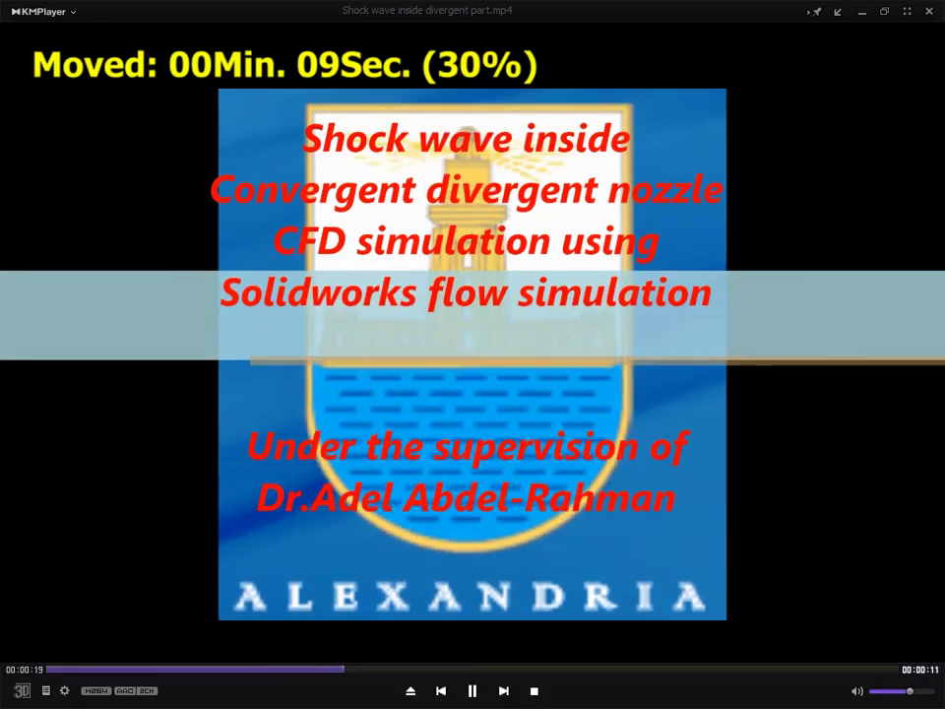
key("Right")
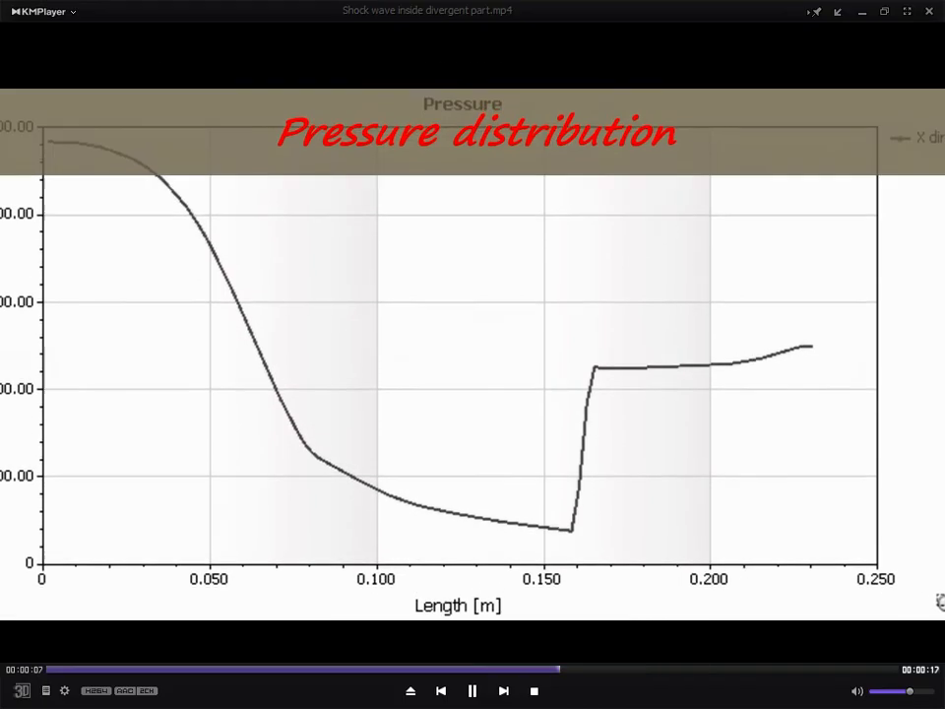
key("q")
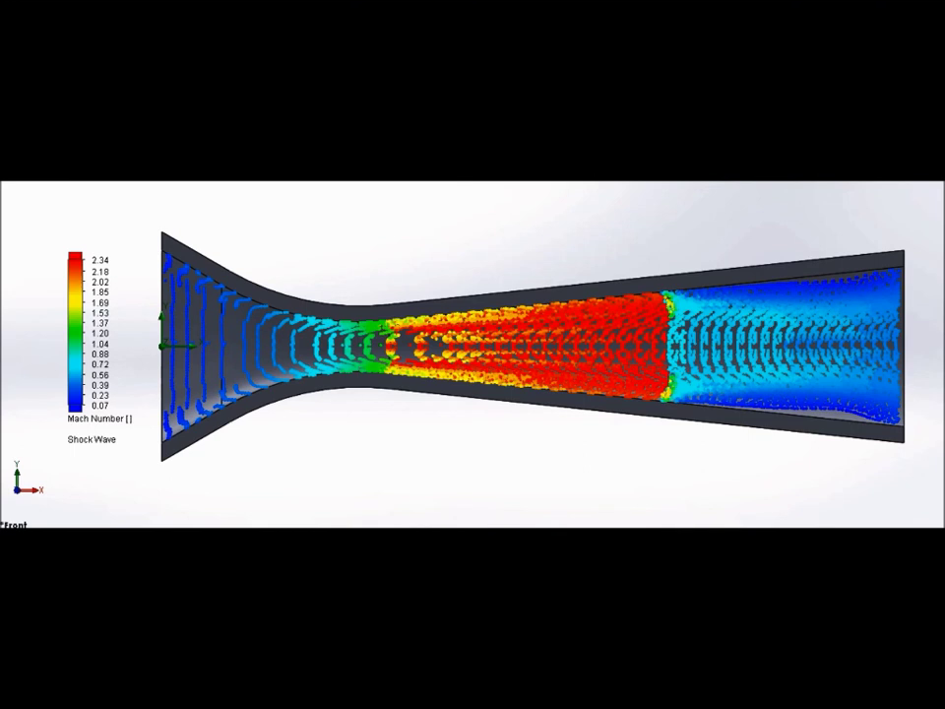
key("alt+F4")
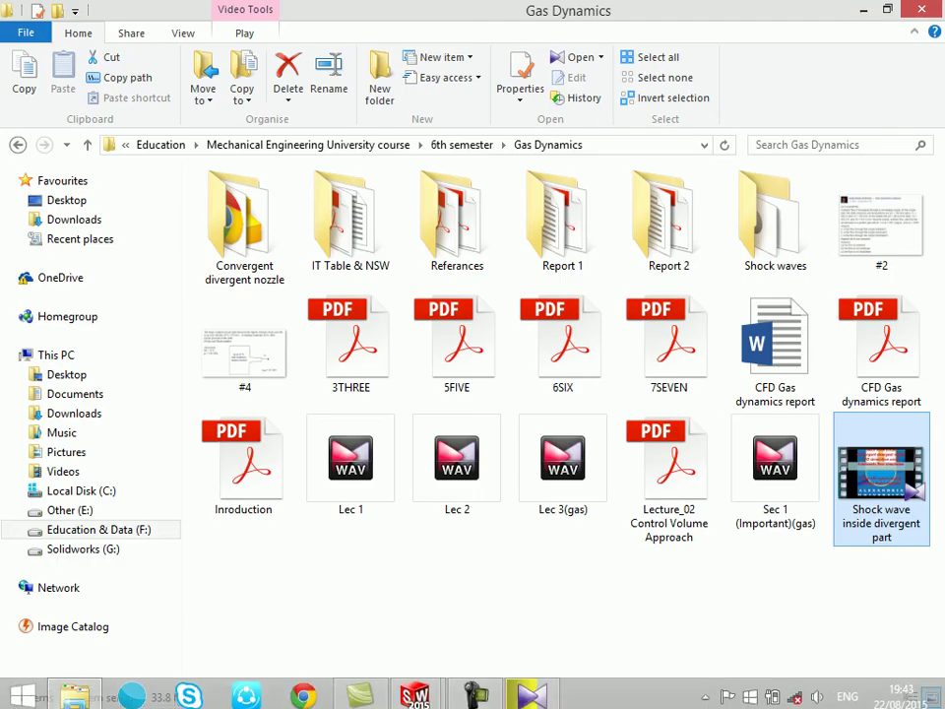
left_click(517, 571)
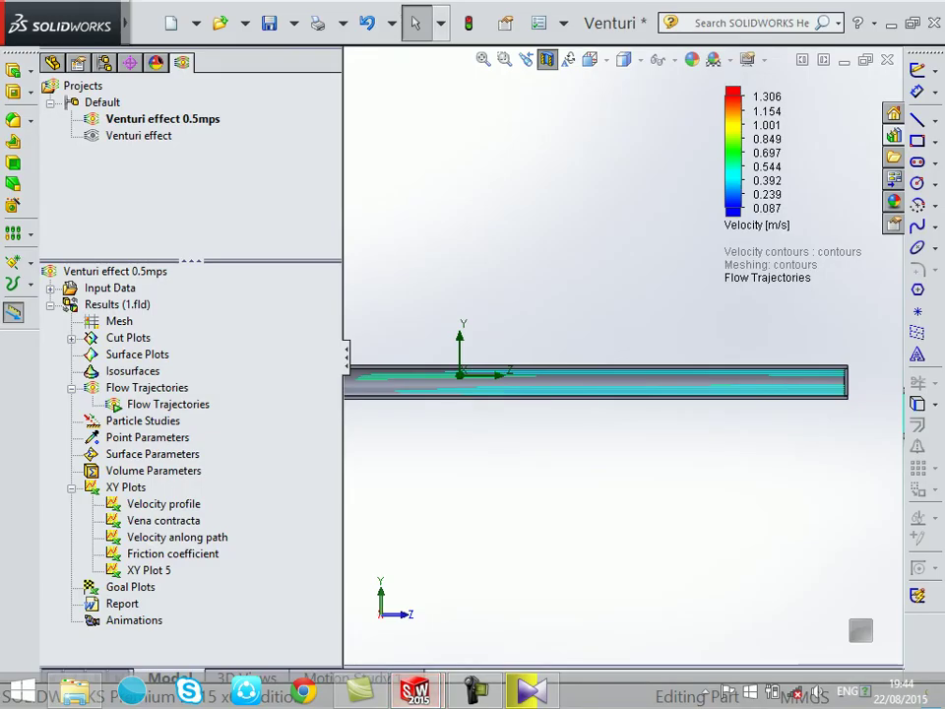
right_click(148, 405)
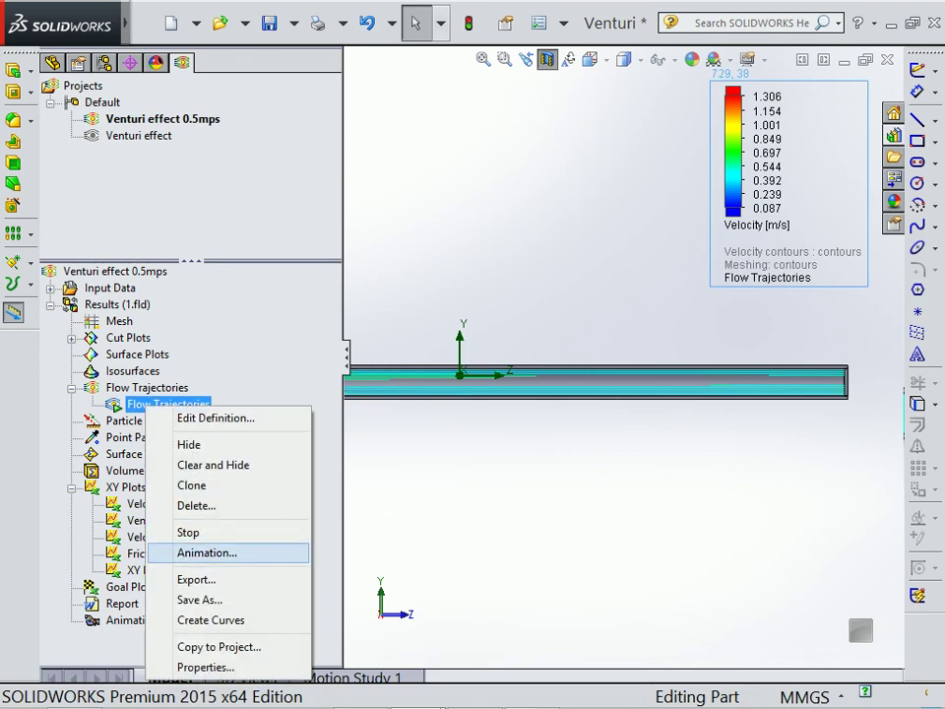
left_click(207, 552)
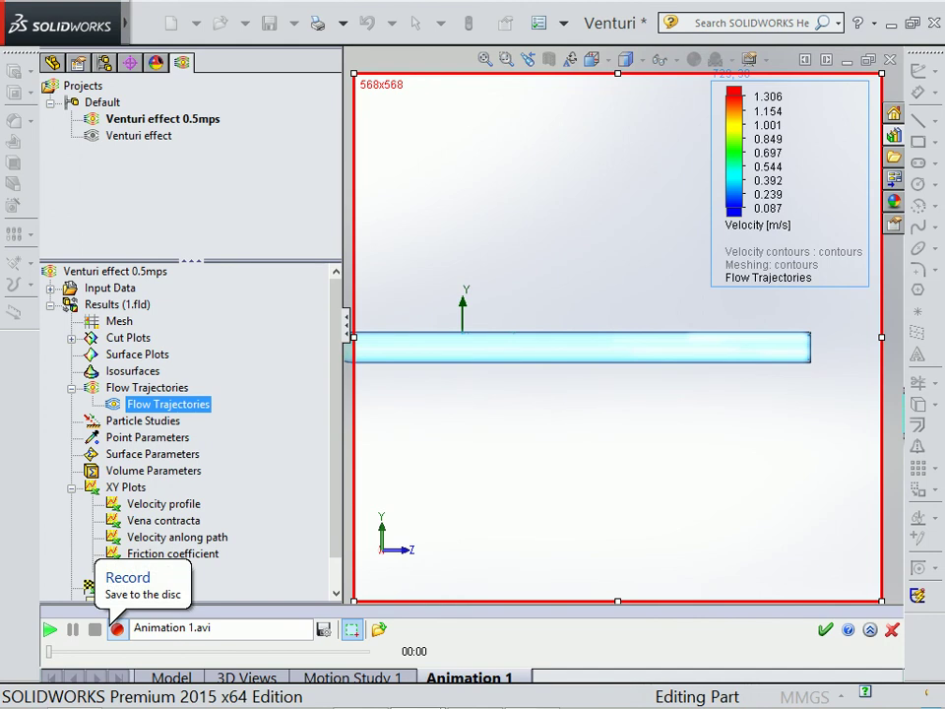
left_click(116, 628)
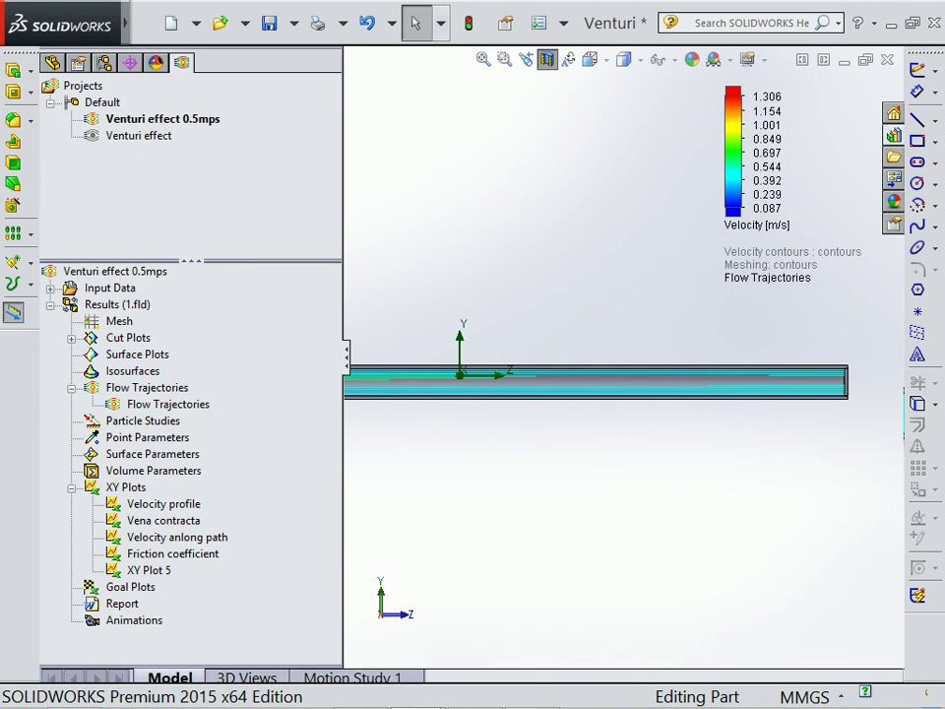
left_click(219, 22)
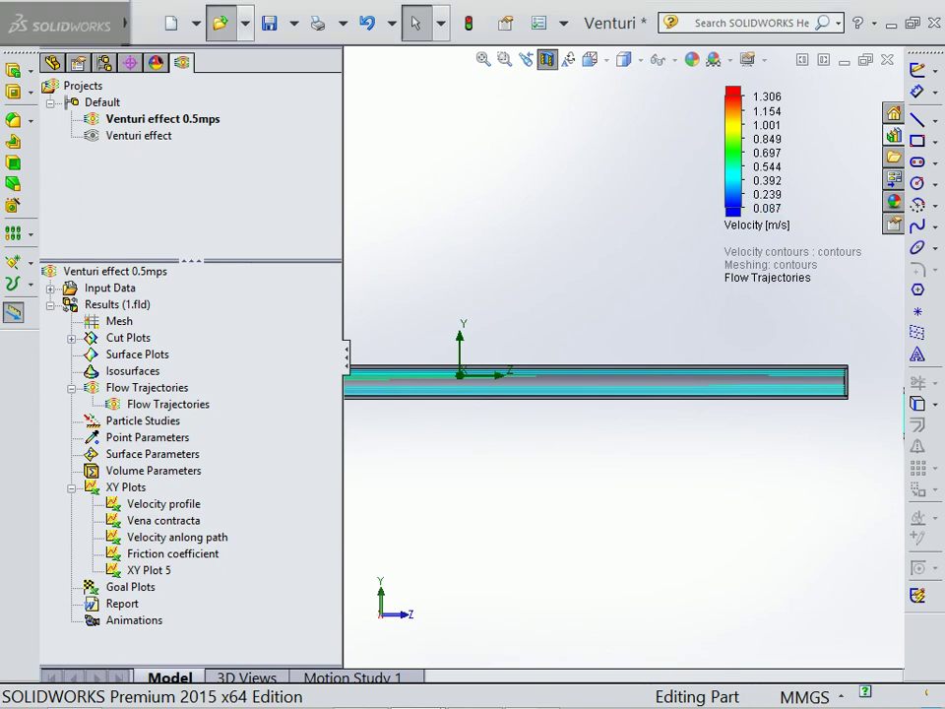
Step: Close the Venturi model and open the Orifice part from Internal Flow CFD > Orifice
left_click(925, 10)
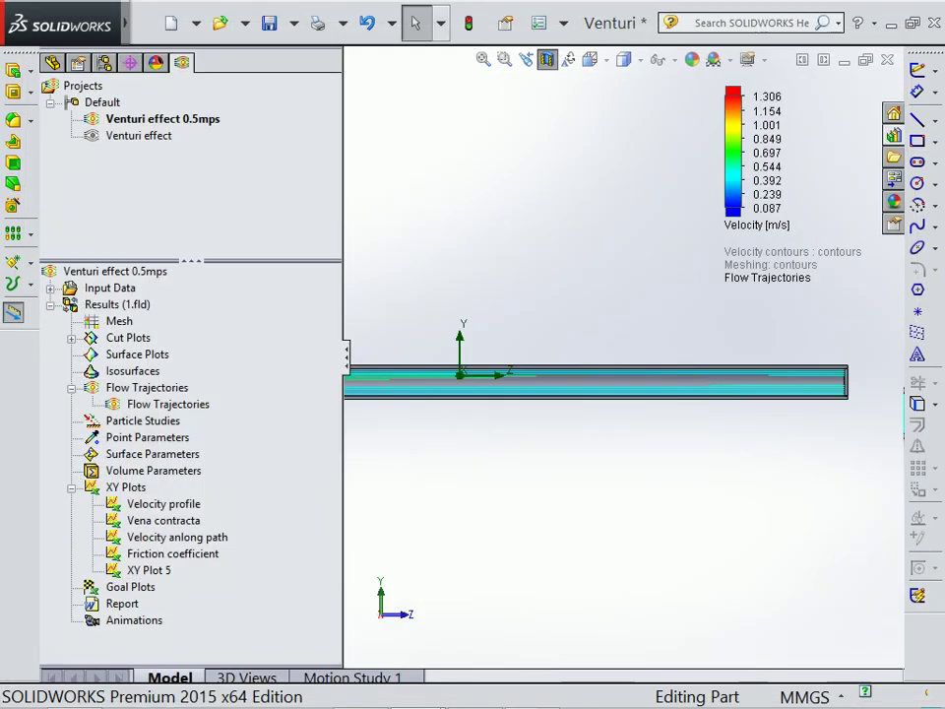
key("Return")
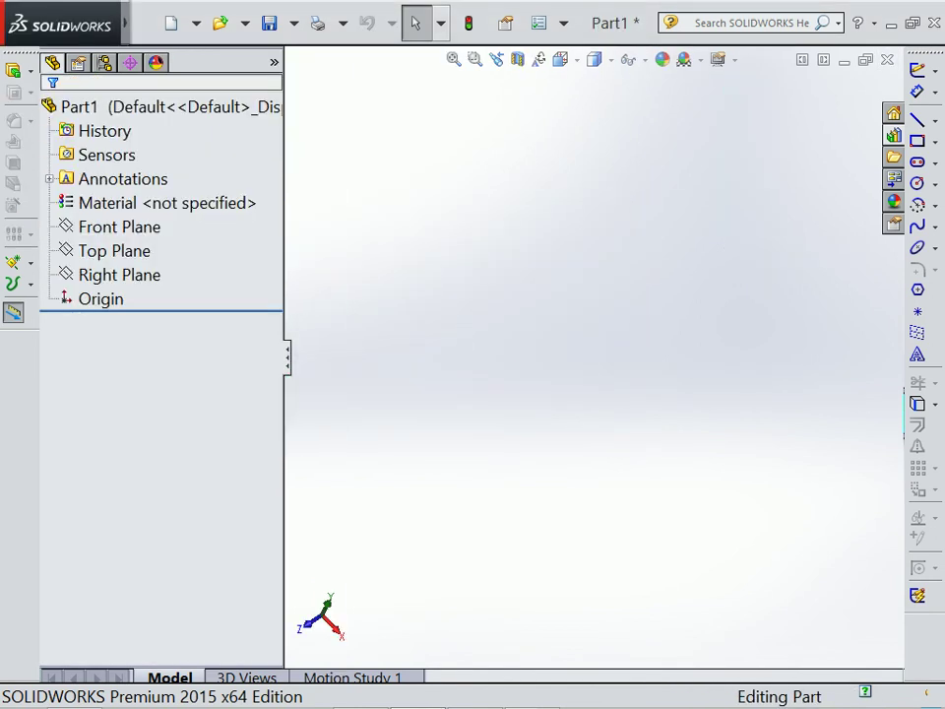
left_click(219, 23)
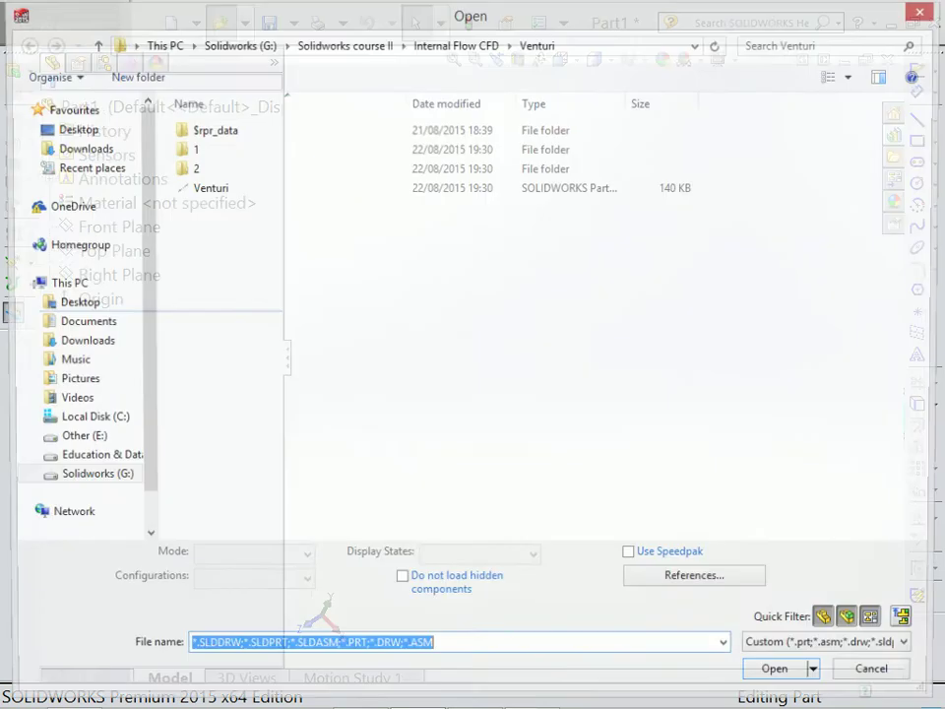
left_click(94, 45)
double_click(206, 129)
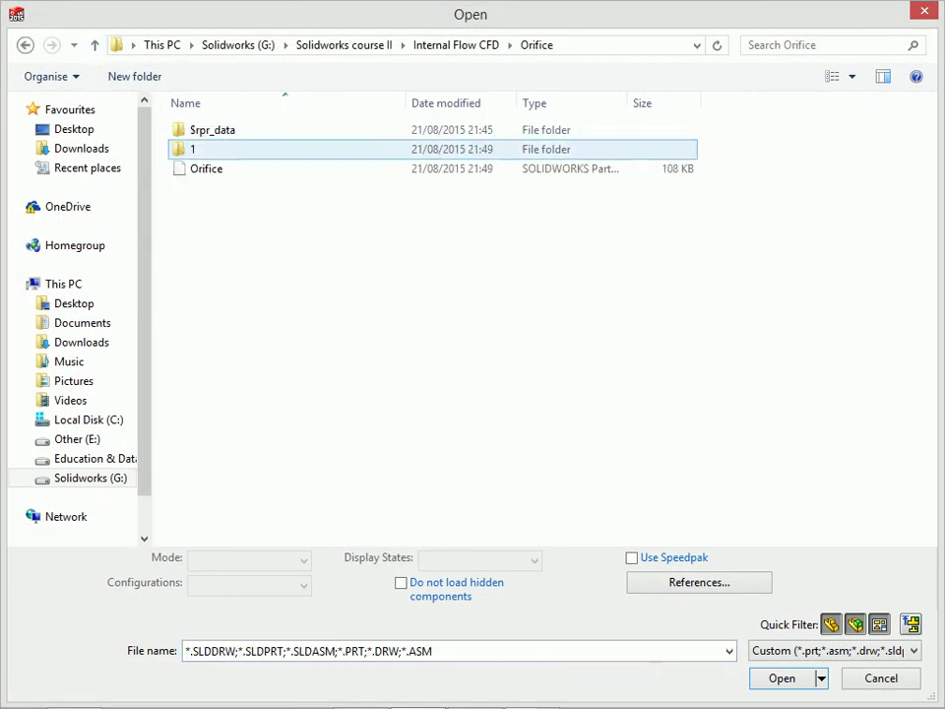
double_click(206, 168)
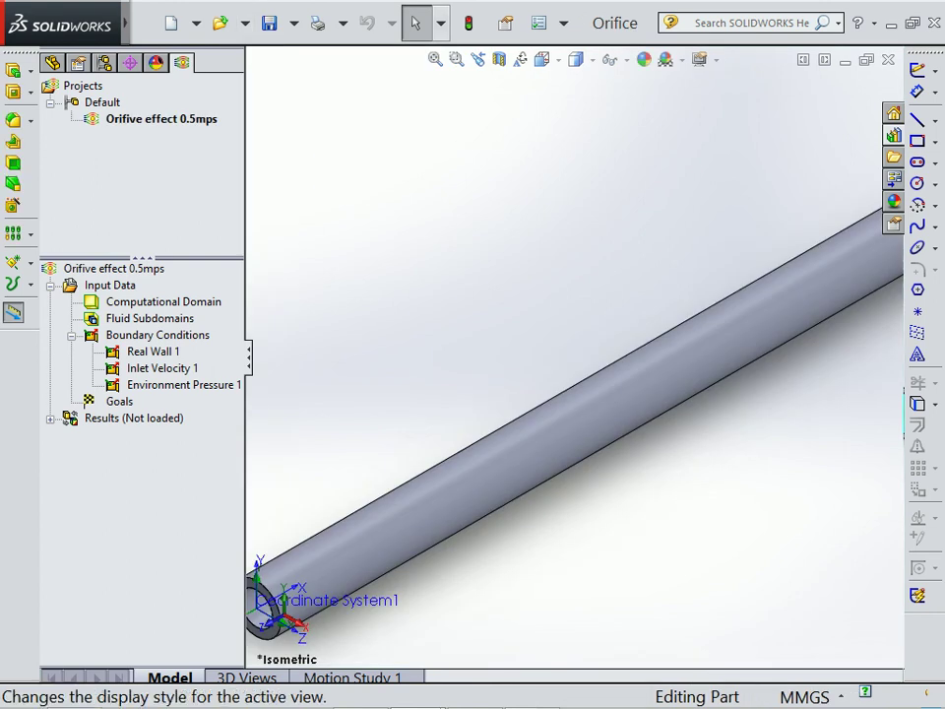
Step: Section the pipe along the Right Plane, then view it from the front, in 3D and from the side
left_click(499, 59)
left_click(326, 280)
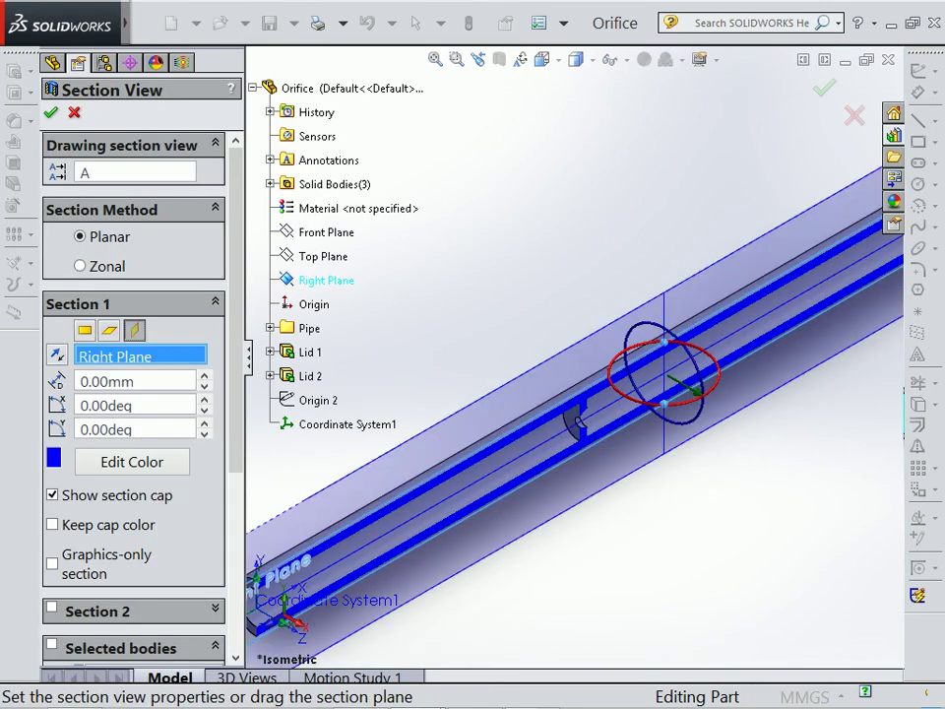
left_click(73, 112)
left_click(541, 59)
left_click(548, 154)
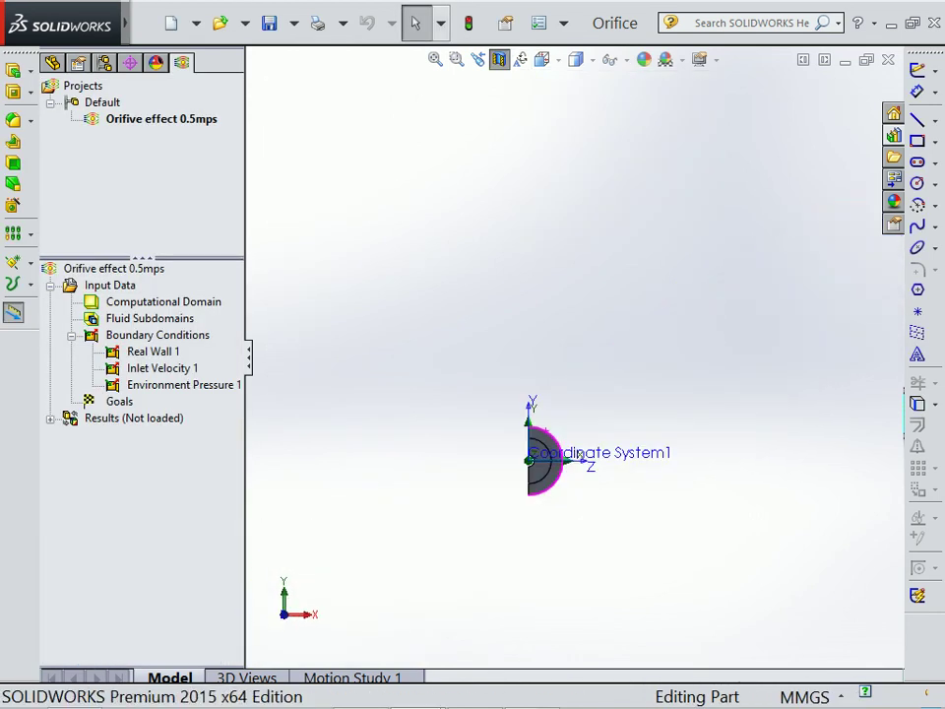
left_click(541, 59)
left_click(685, 188)
left_click(542, 59)
left_click(654, 154)
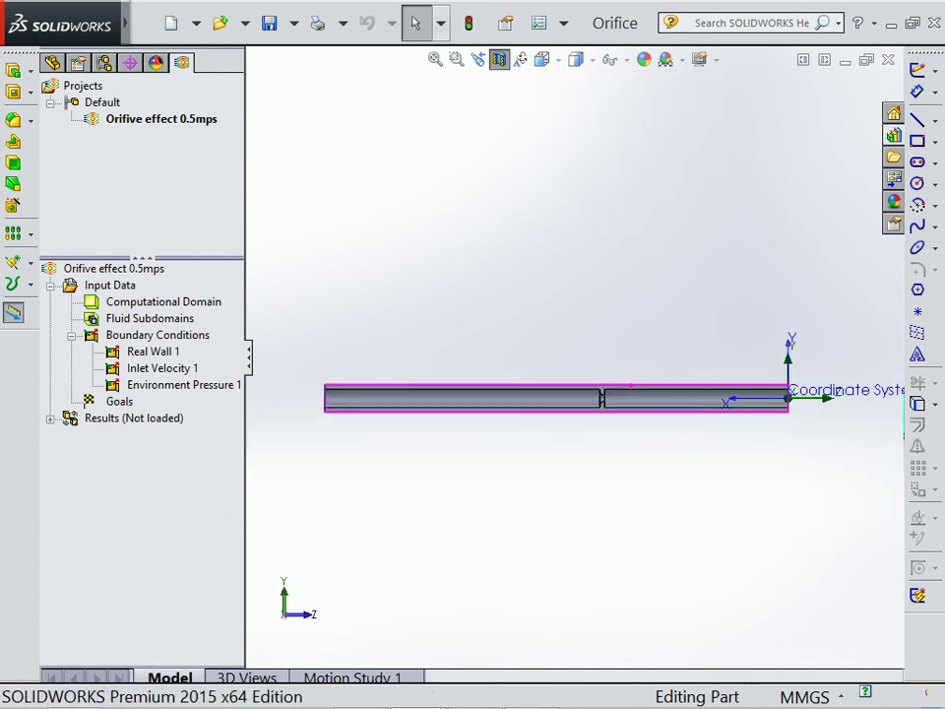
Step: Hide the side panel, fit the whole pipe in view and toggle the section cut off
key("F9")
scroll(715, 399, "down", 3)
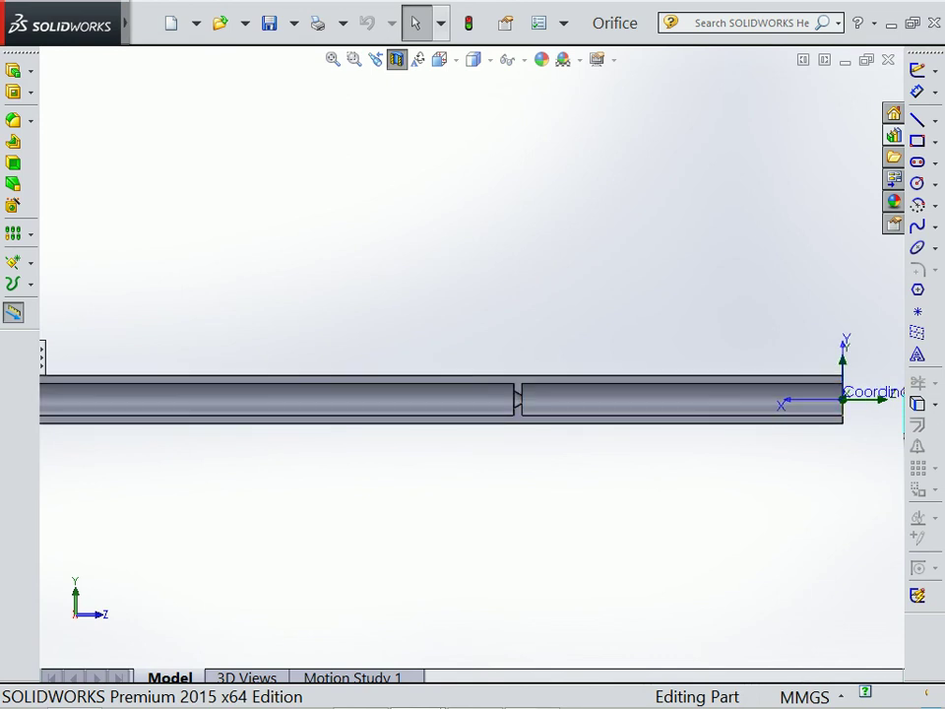
left_click(439, 59)
left_click(445, 153)
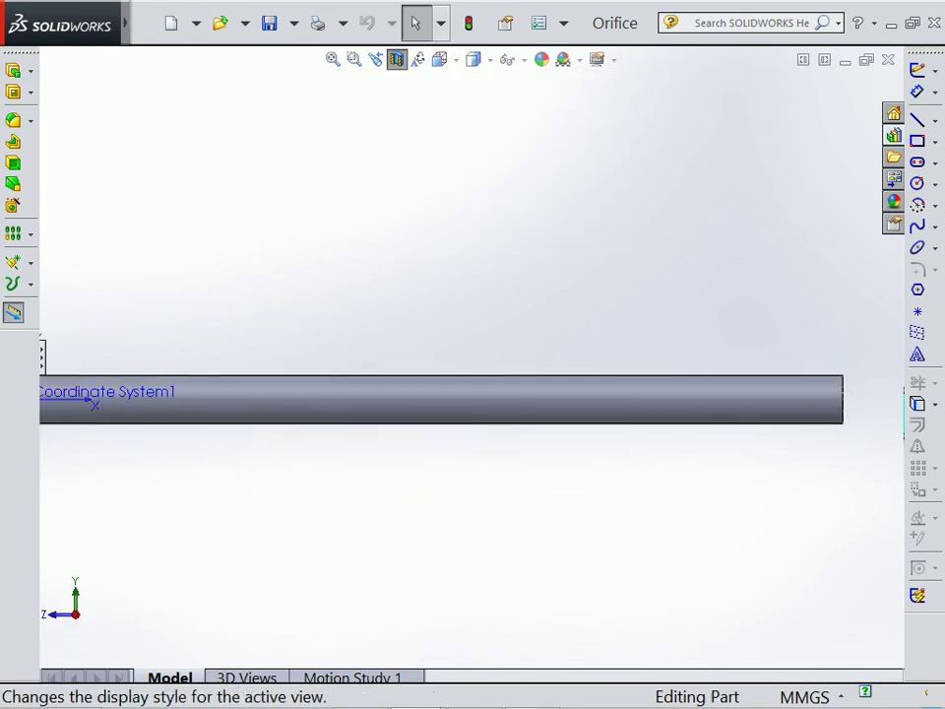
left_click(418, 59)
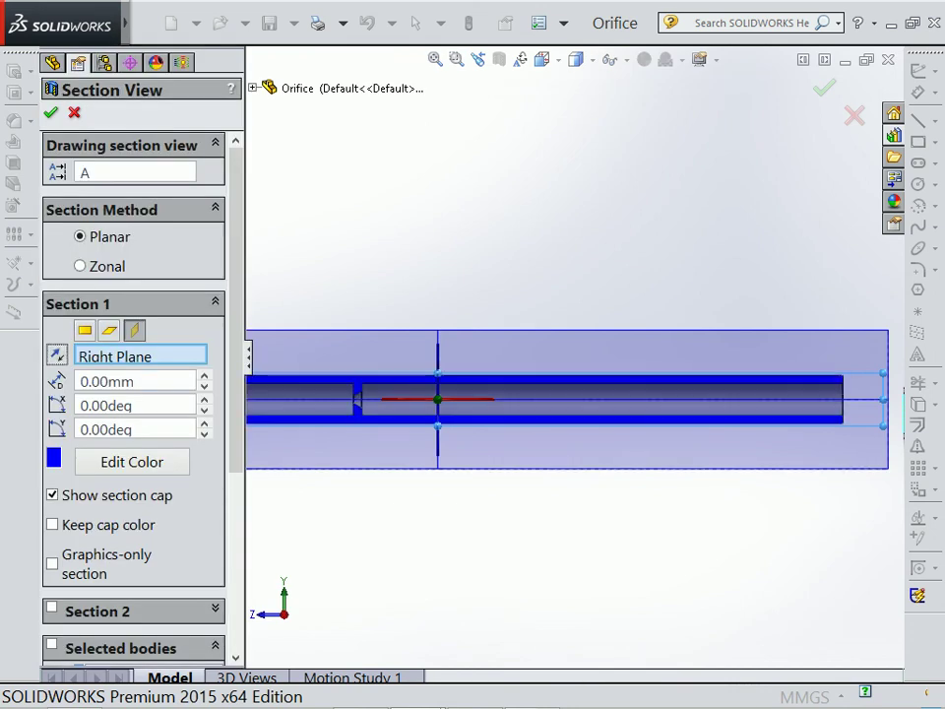
key("Escape")
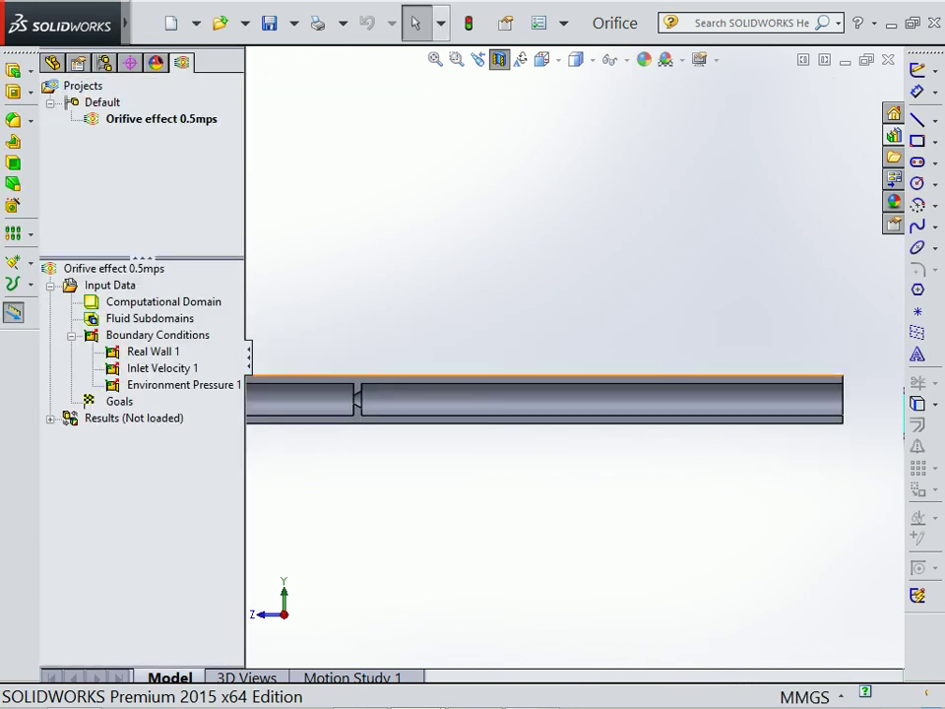
key("F9")
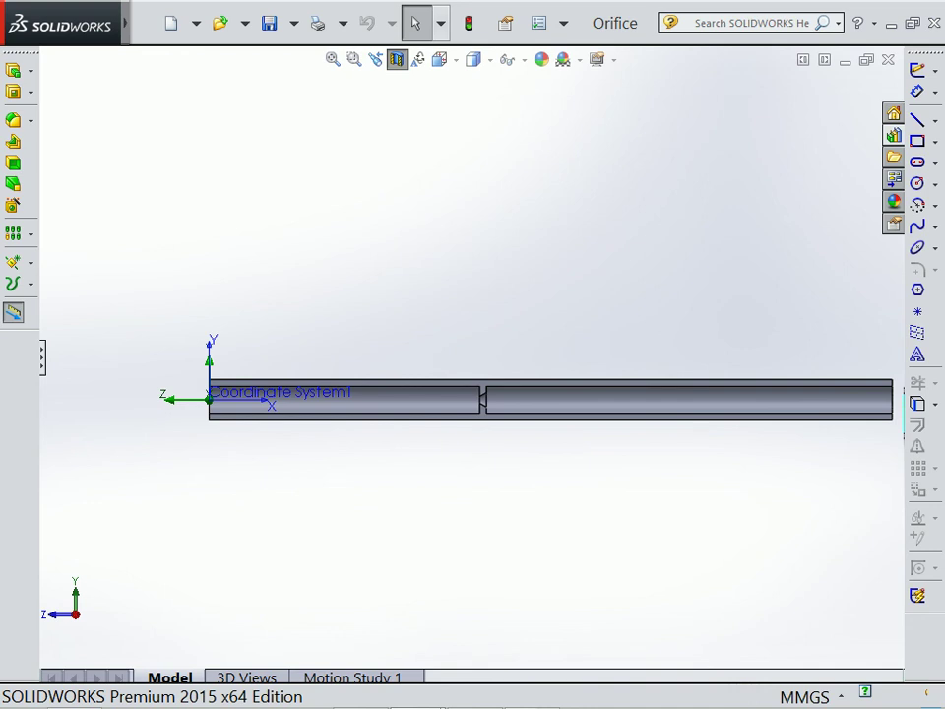
Step: Collapse Boundary Conditions and Input Data, then load the Orifive effect 0.5mps results
key("alt+space")
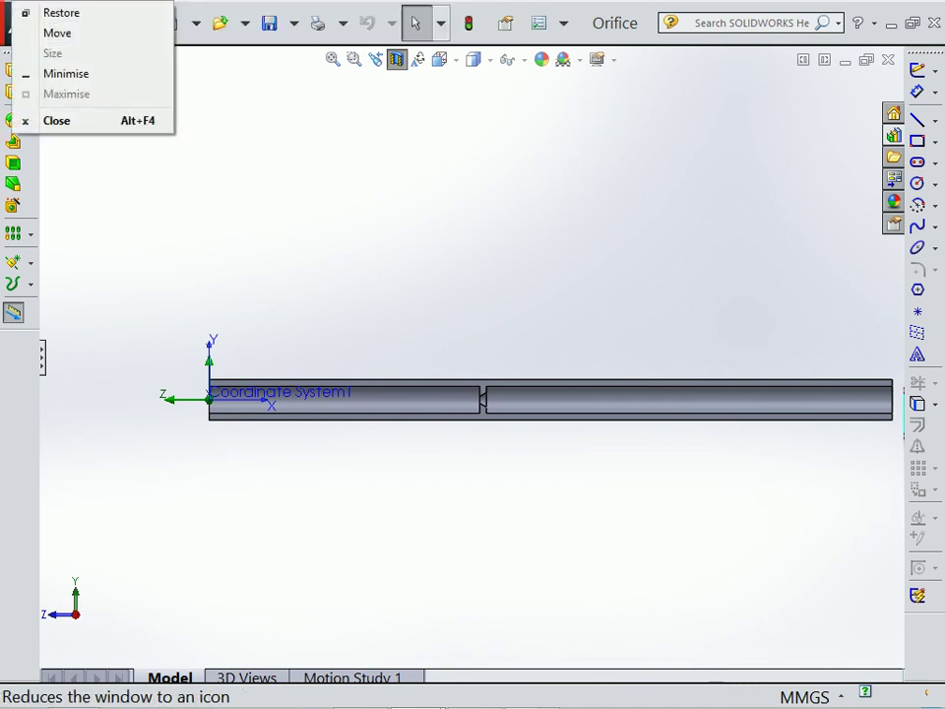
key("Escape")
key("F9")
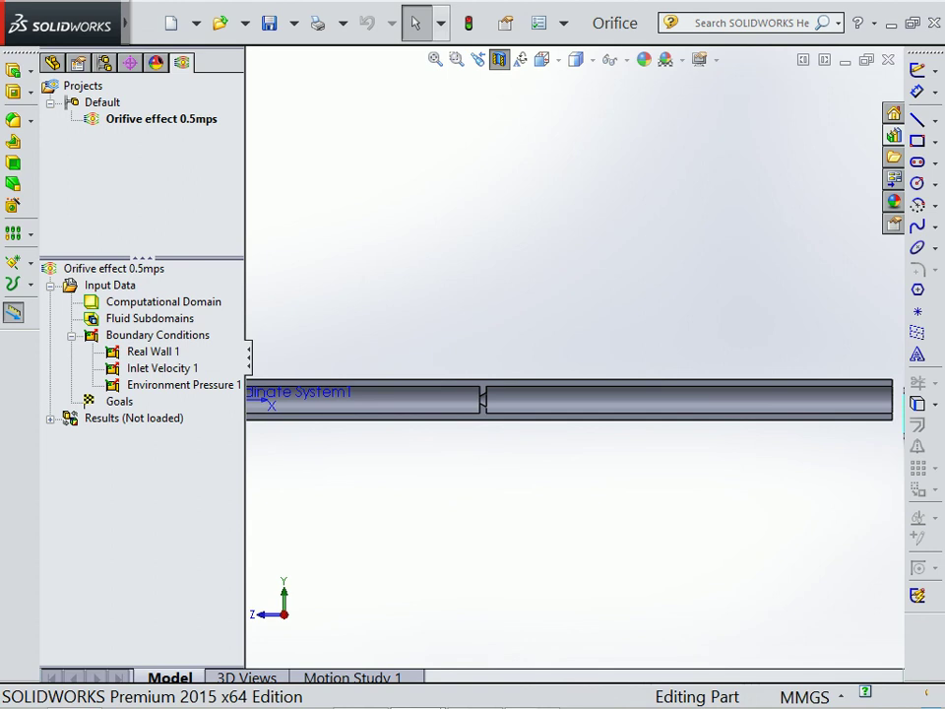
left_click(71, 334)
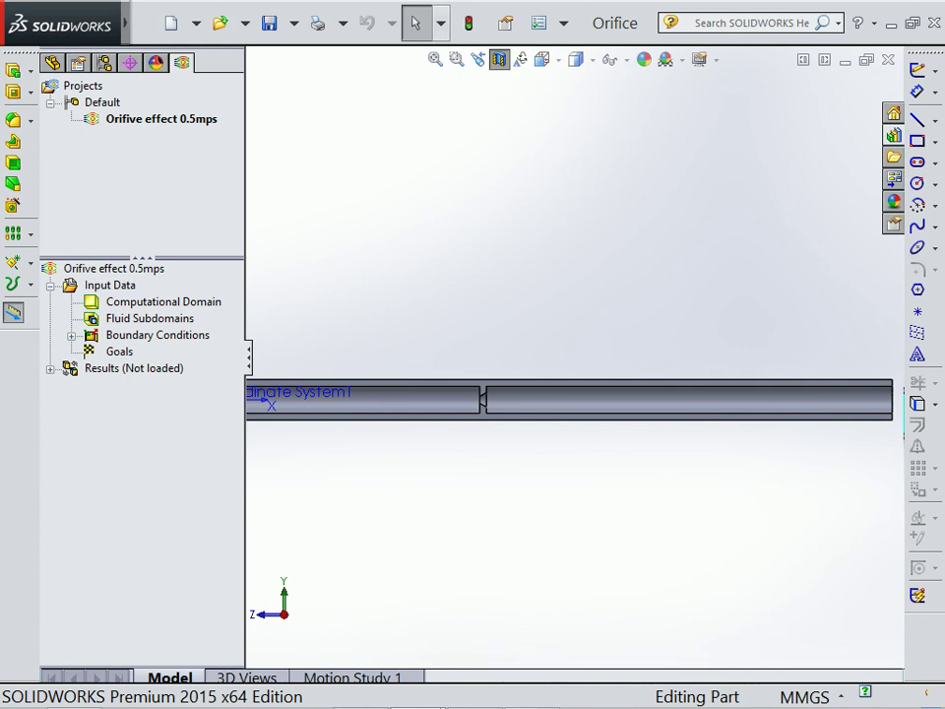
left_click(50, 284)
right_click(118, 302)
left_click(153, 316)
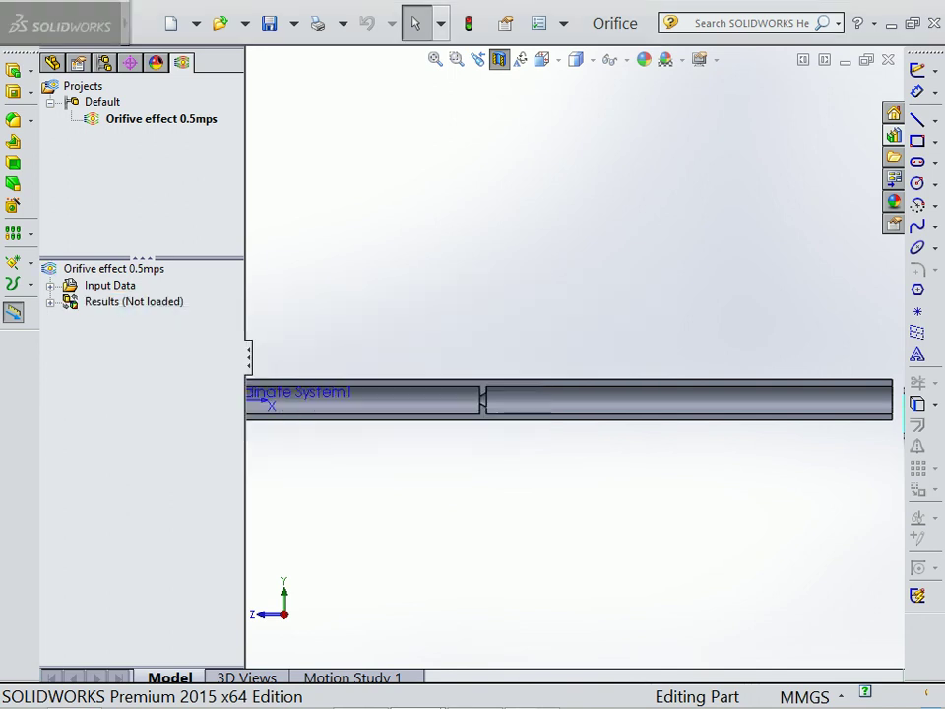
Step: Show the Velocity contours plot and zoom in on the recirculation just past the orifice
right_click(170, 352)
left_click(177, 395)
left_click(249, 356)
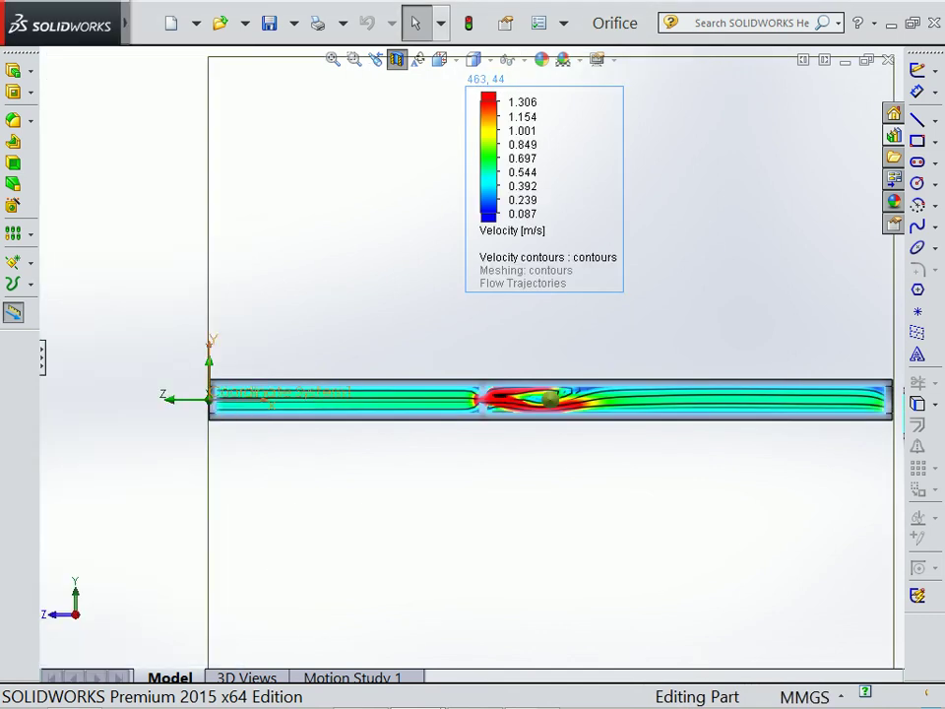
scroll(472, 394, "up", 3)
scroll(473, 393, "down", 3)
scroll(472, 394, "down", 4)
scroll(472, 394, "down", 1)
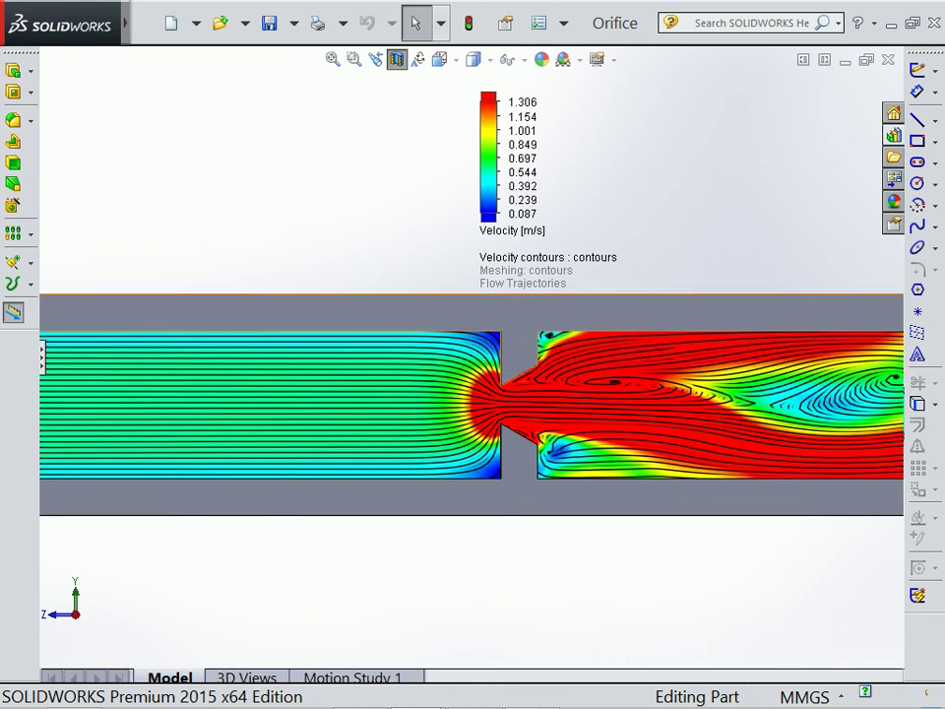
scroll(482, 359, "down", 2)
scroll(482, 359, "down", 1)
scroll(482, 360, "down", 2)
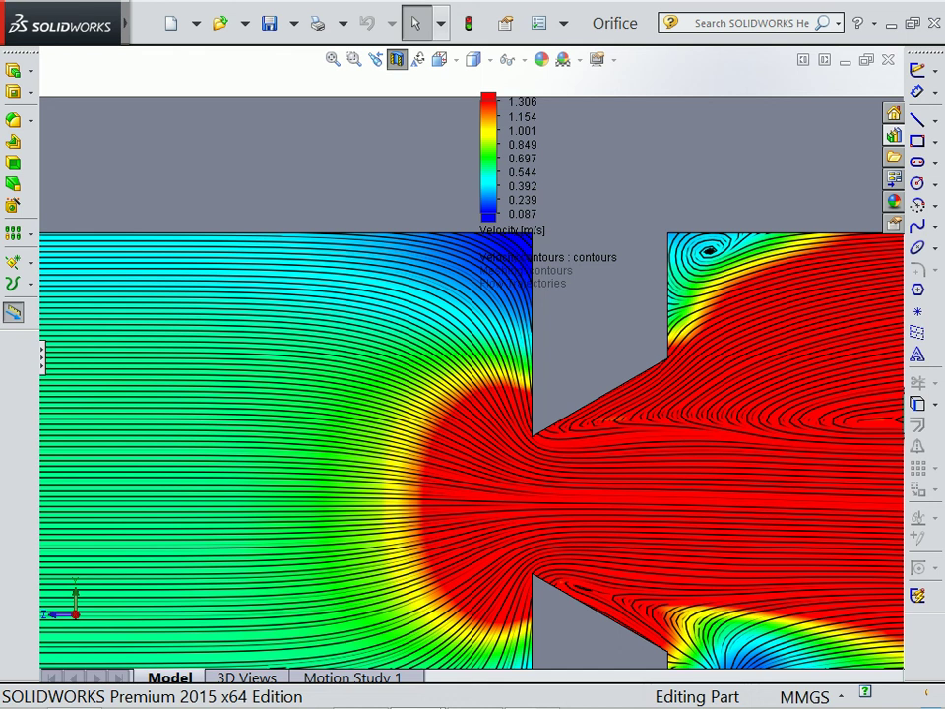
scroll(413, 332, "up", 3)
scroll(413, 332, "up", 3)
scroll(413, 331, "up", 2)
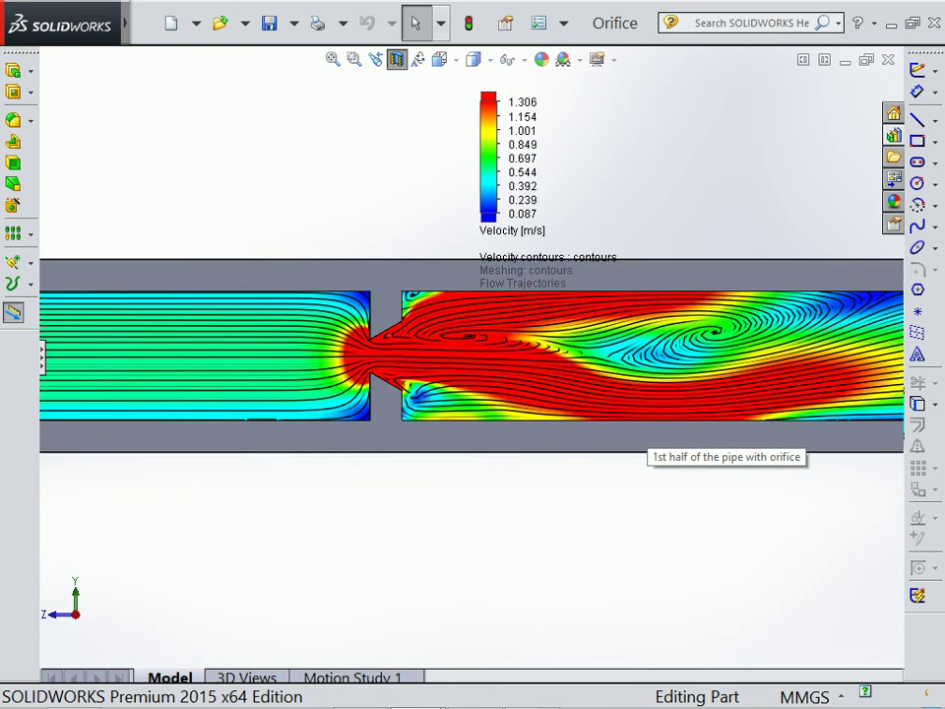
scroll(414, 332, "up", 1)
scroll(537, 448, "down", 3)
scroll(537, 448, "down", 2)
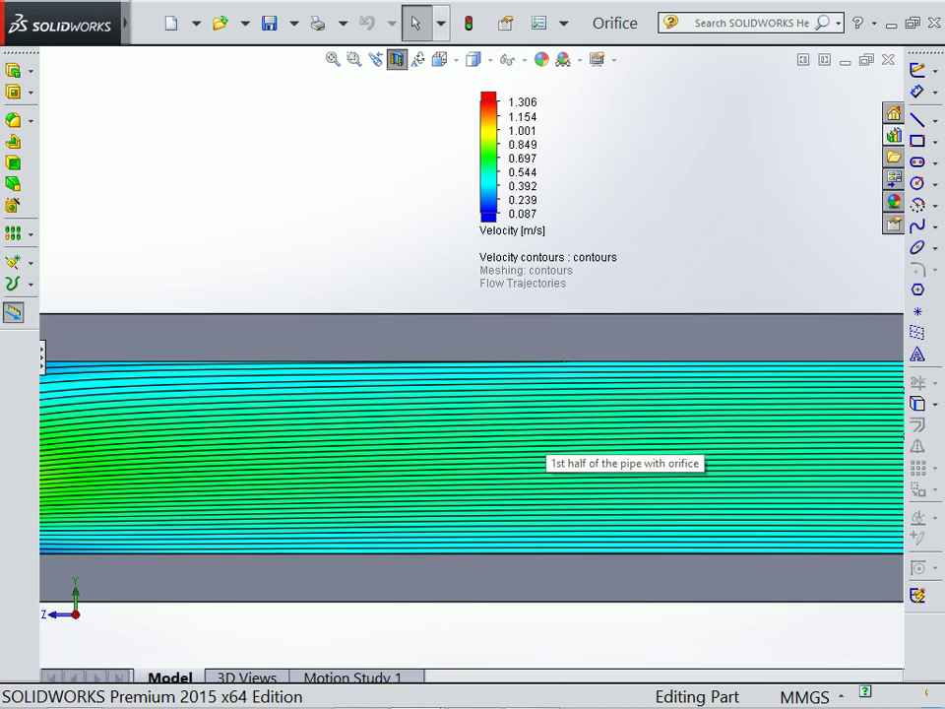
scroll(536, 448, "up", 2)
scroll(537, 448, "up", 1)
scroll(537, 448, "up", 1)
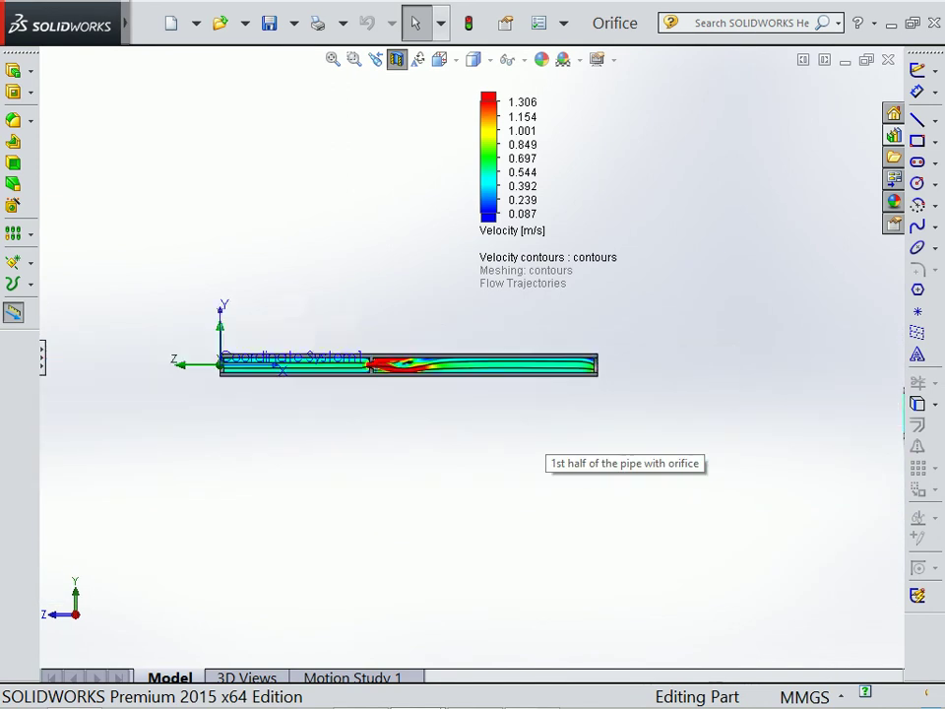
scroll(536, 448, "up", 1)
key("f")
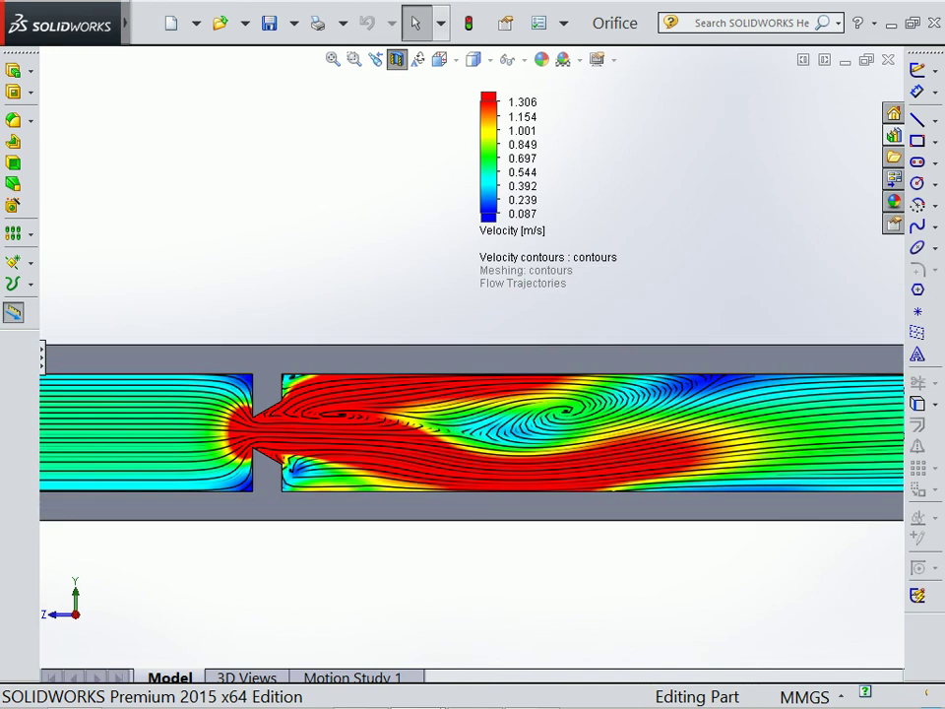
left_click(42, 359)
Step: Replace the Velocity contours with the Pressure contours plot and fit the pipe in view
right_click(148, 352)
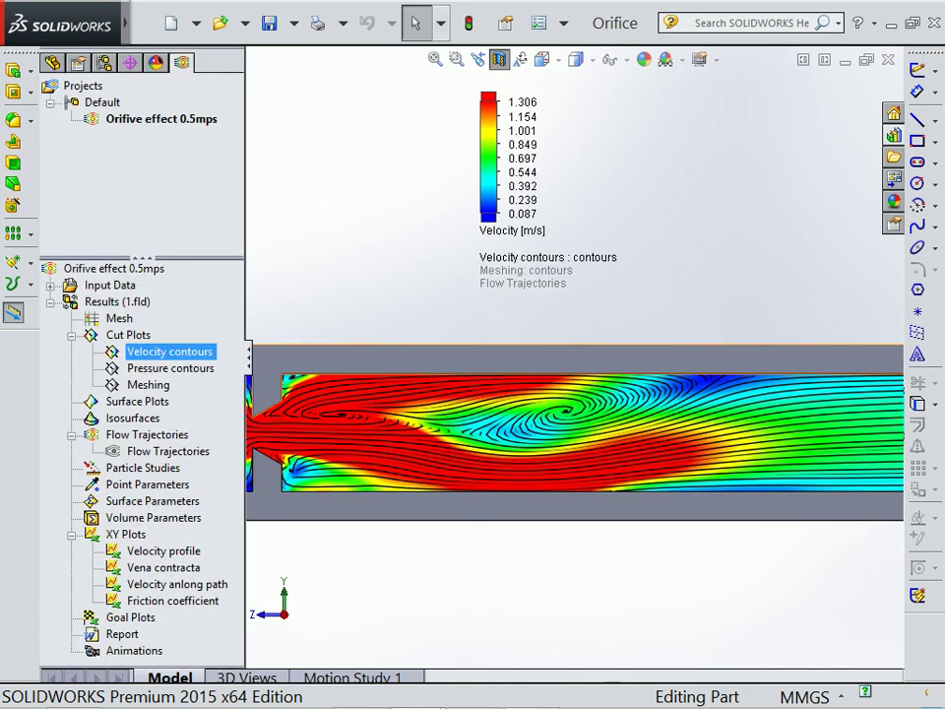
left_click(188, 390)
left_click(170, 369)
right_click(187, 369)
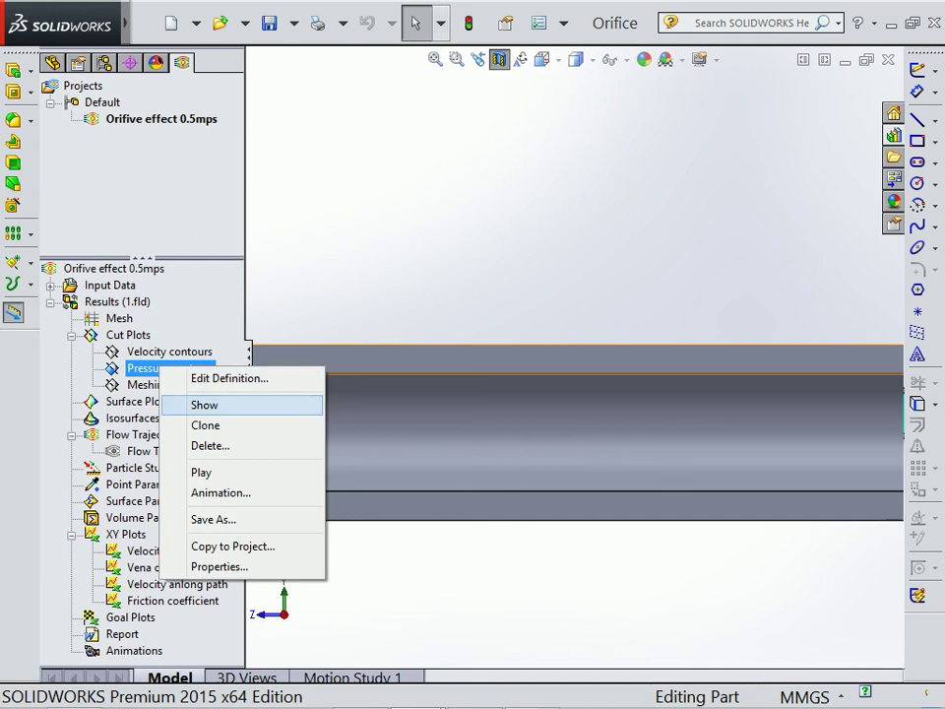
left_click(203, 403)
key("f")
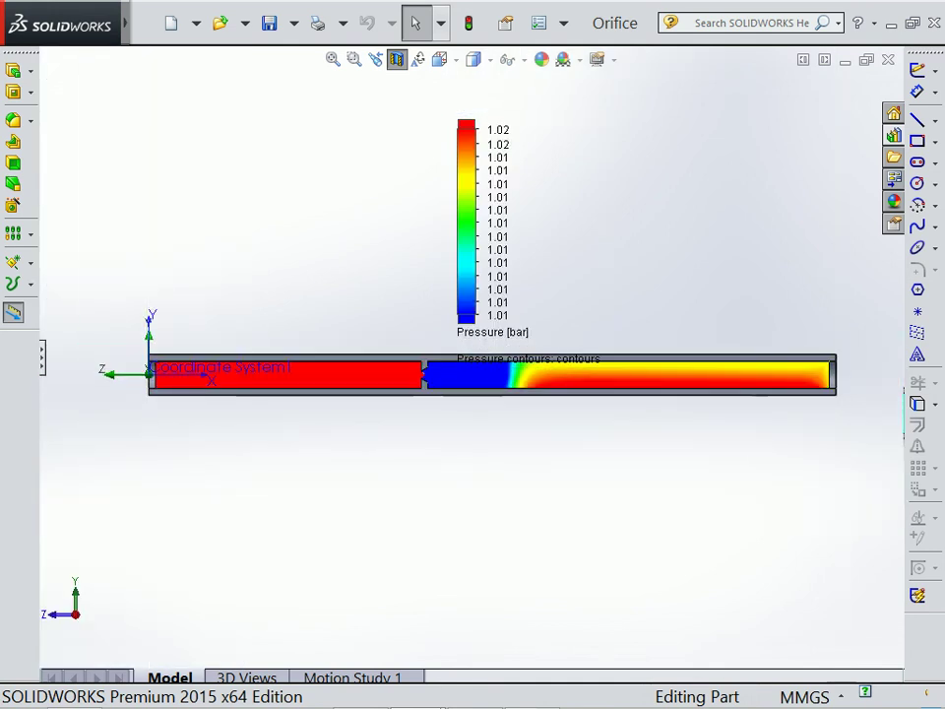
scroll(393, 362, "down", 4)
scroll(393, 363, "down", 1)
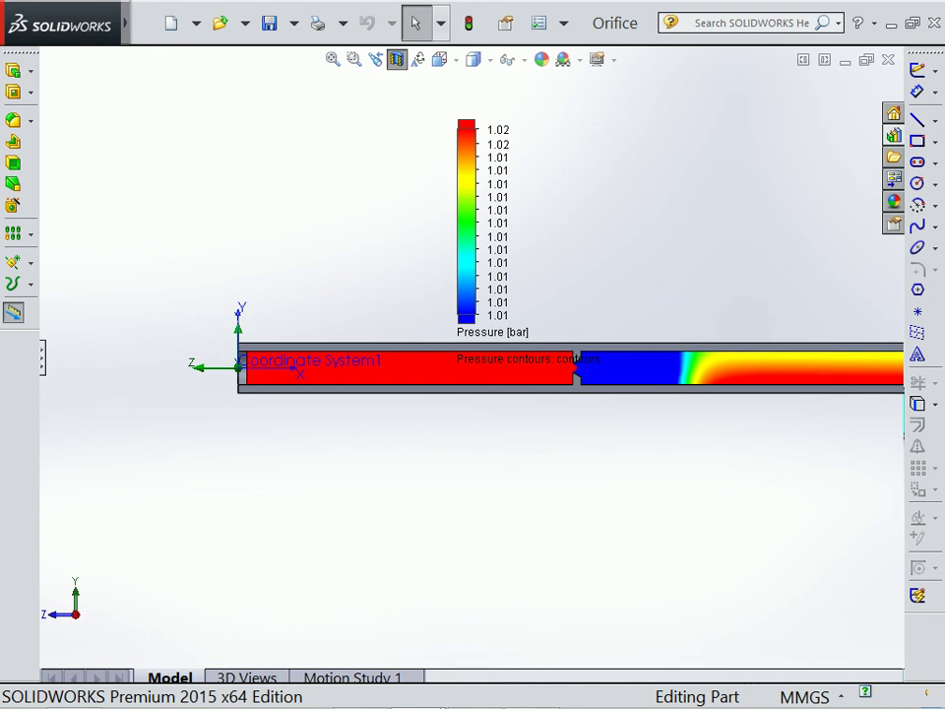
Step: Hide the pressure contours and show the Meshing plot on the pipe
key("F9")
right_click(153, 368)
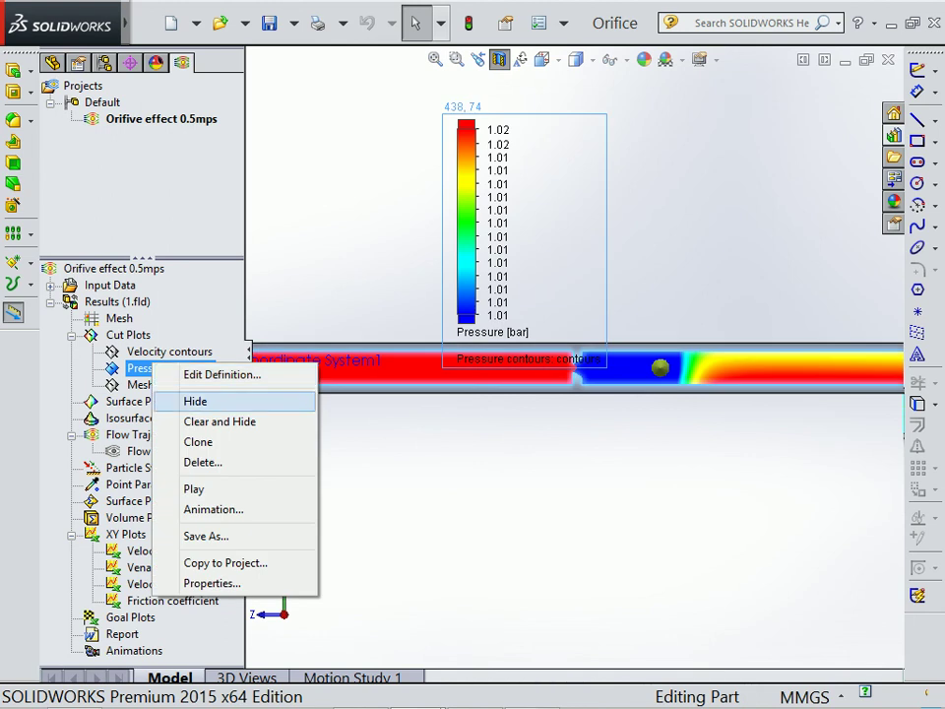
left_click(194, 398)
right_click(154, 385)
left_click(197, 424)
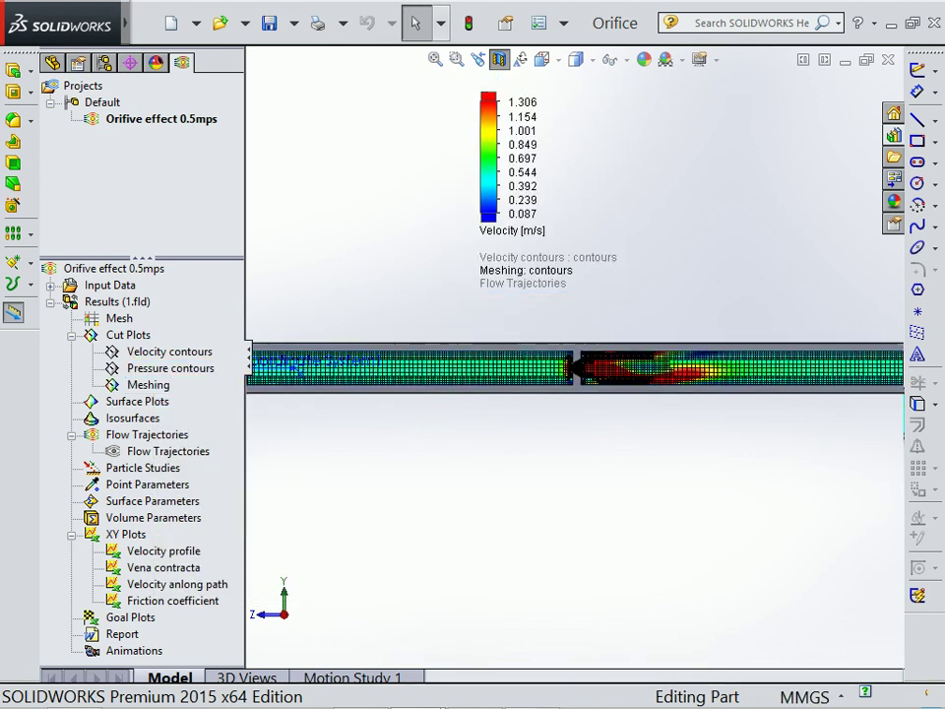
scroll(600, 364, "down", 5)
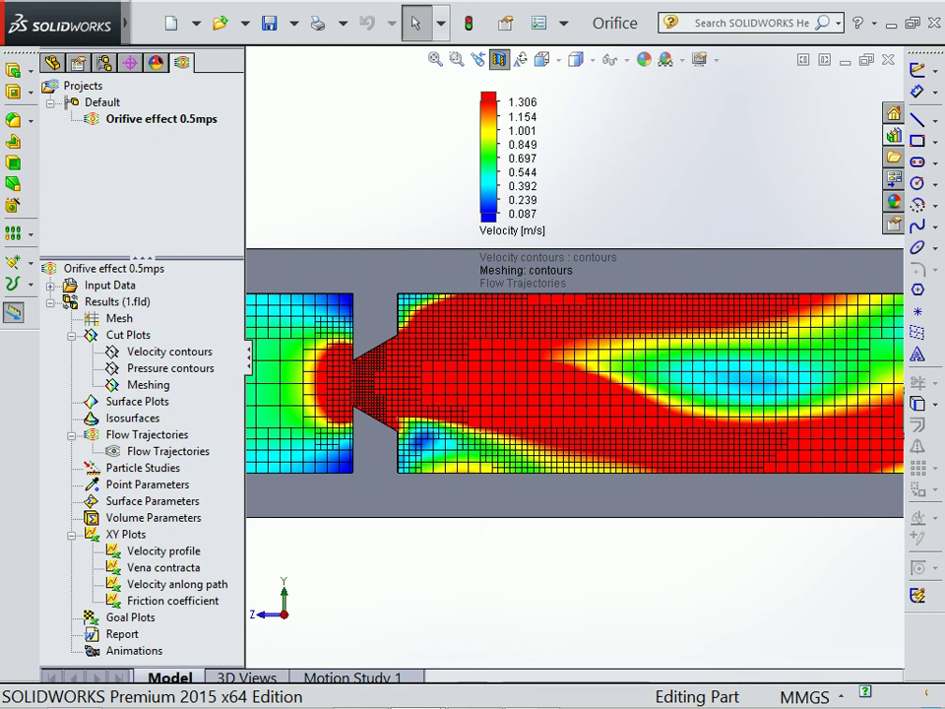
Step: Hide the Meshing and Flow Trajectories plots and edit the Velocity profile chart definition
left_click(148, 384)
right_click(138, 384)
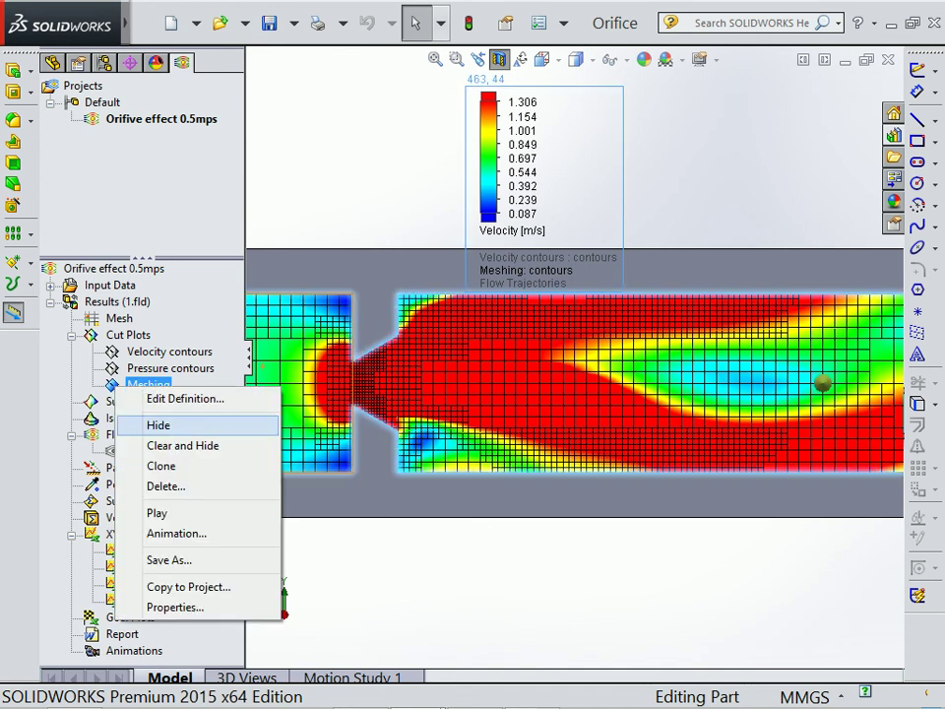
left_click(158, 424)
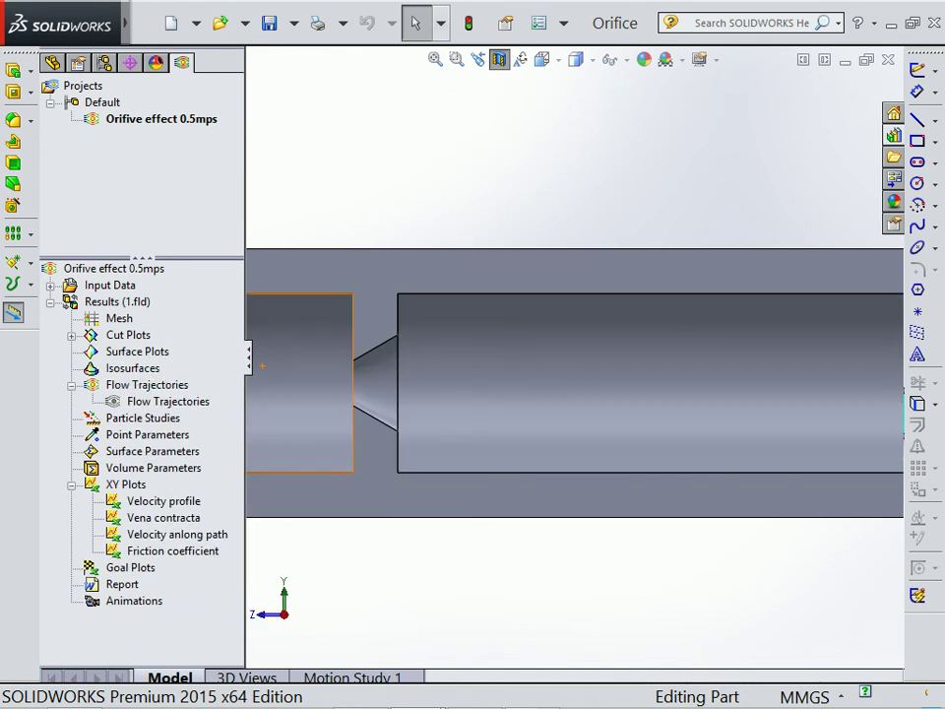
left_click(167, 401)
right_click(147, 402)
left_click(196, 481)
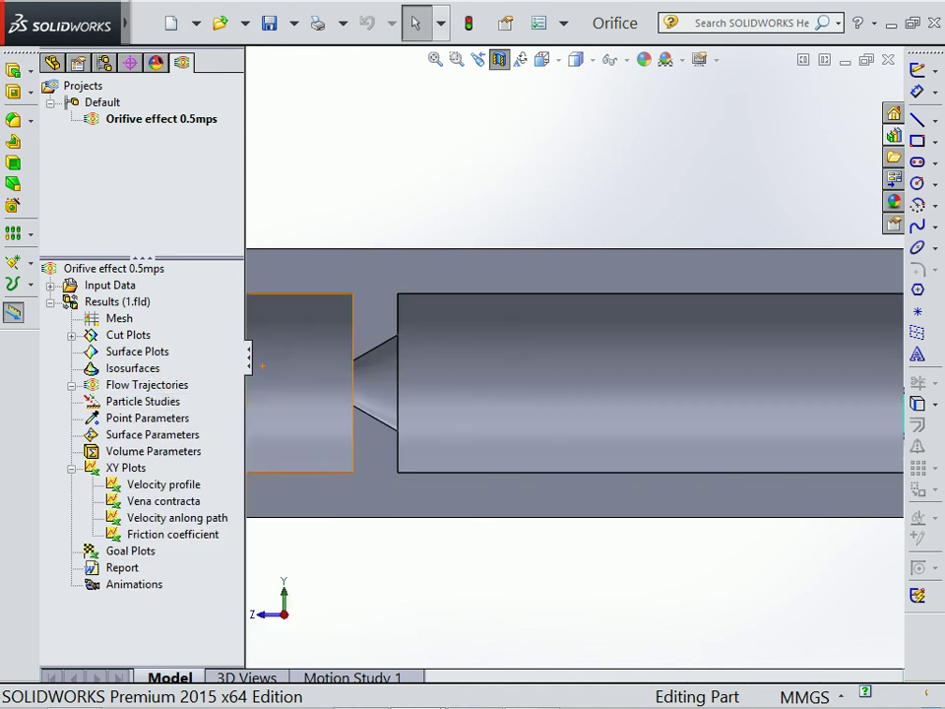
right_click(133, 485)
left_click(192, 489)
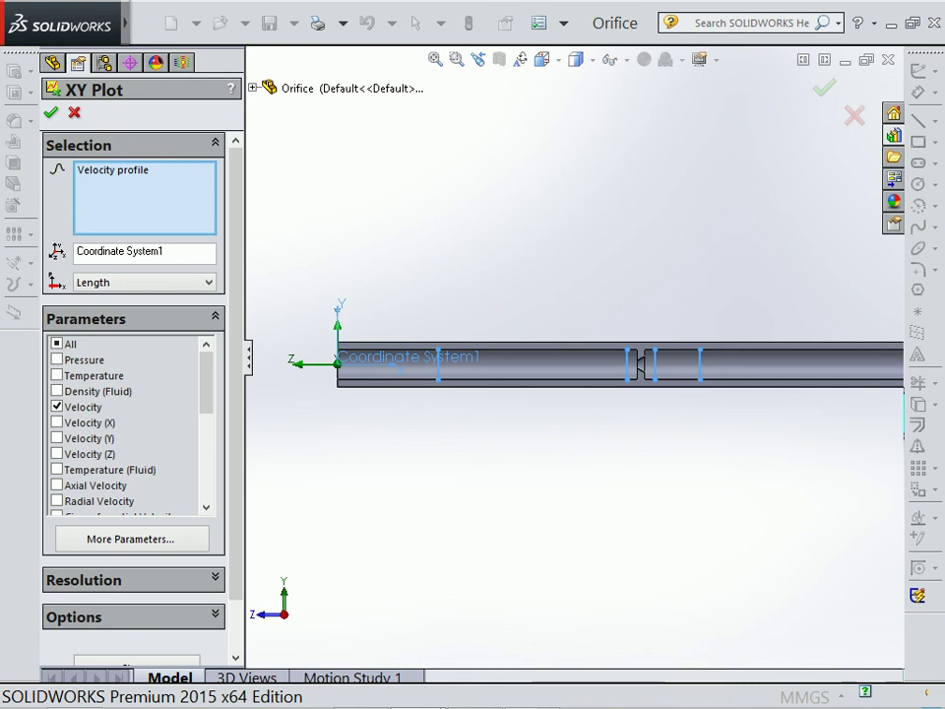
scroll(147, 236, "down", 1)
scroll(148, 237, "up", 1)
scroll(148, 207, "down", 1)
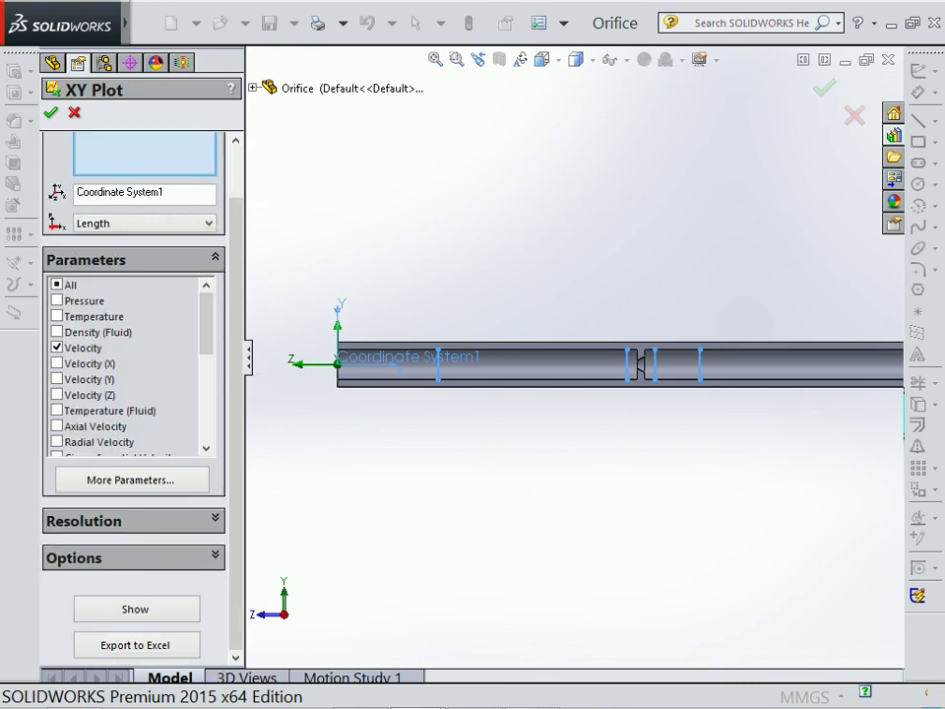
left_click(133, 608)
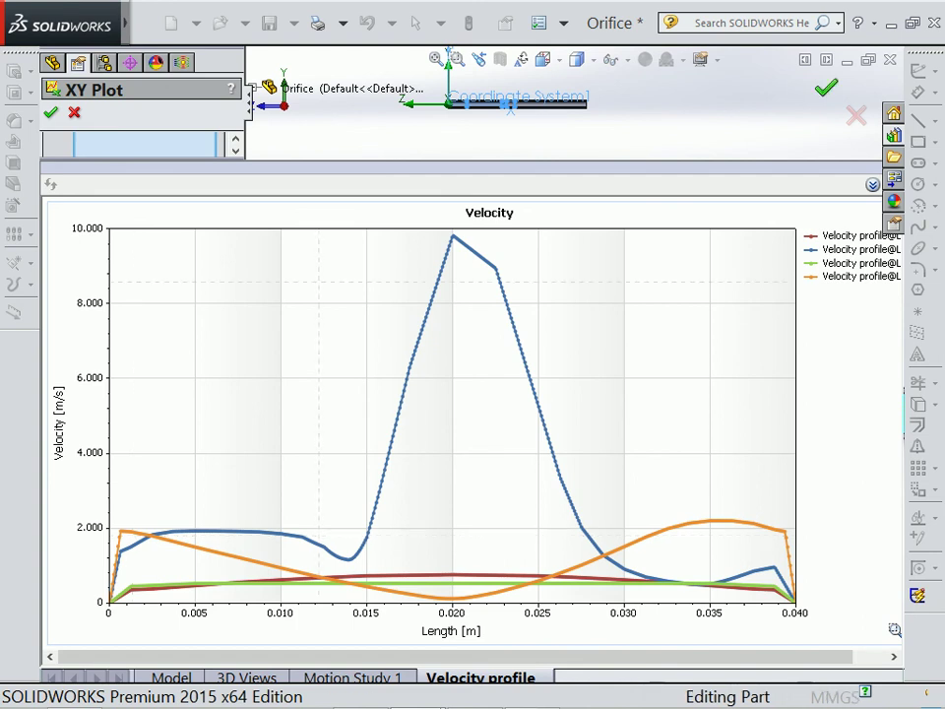
key("Escape")
Step: Expand the cut plots and show the velocity contours on the orifice pipe
right_click(127, 352)
left_click(70, 338)
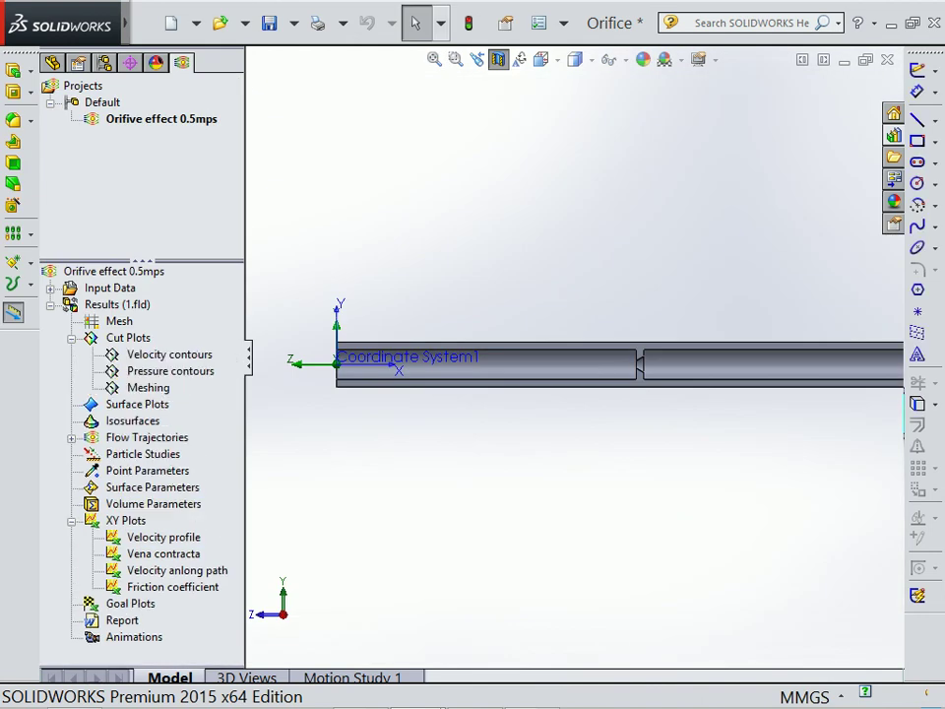
right_click(145, 357)
left_click(189, 395)
scroll(620, 365, "down", 5)
scroll(630, 364, "down", 3)
scroll(630, 364, "down", 3)
scroll(630, 365, "down", 3)
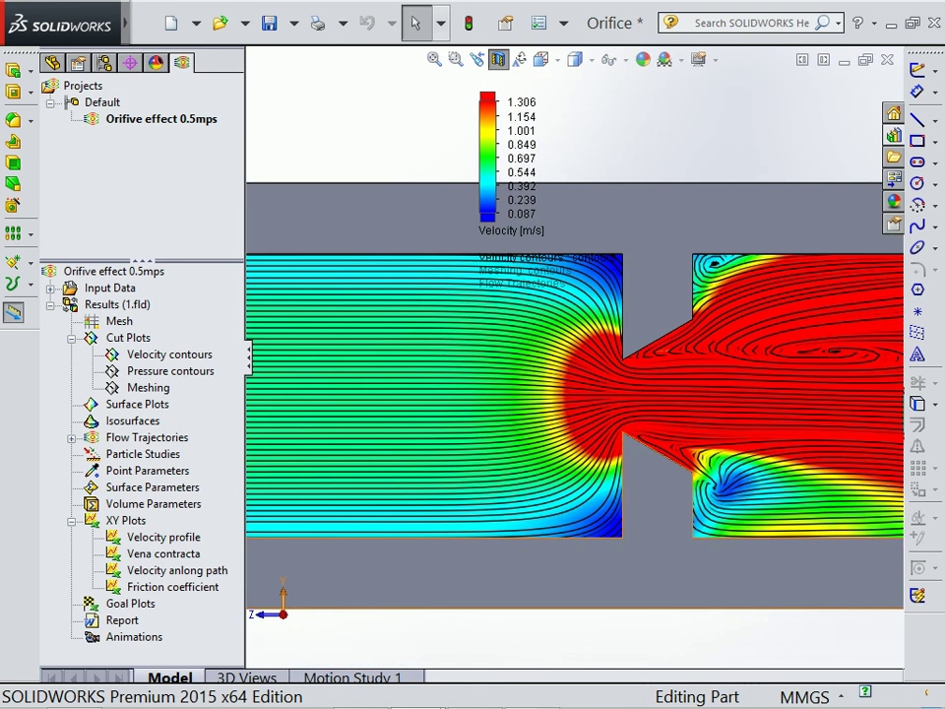
Step: Generate the Velocity profile chart and enlarge the chart area
right_click(133, 537)
key("Escape")
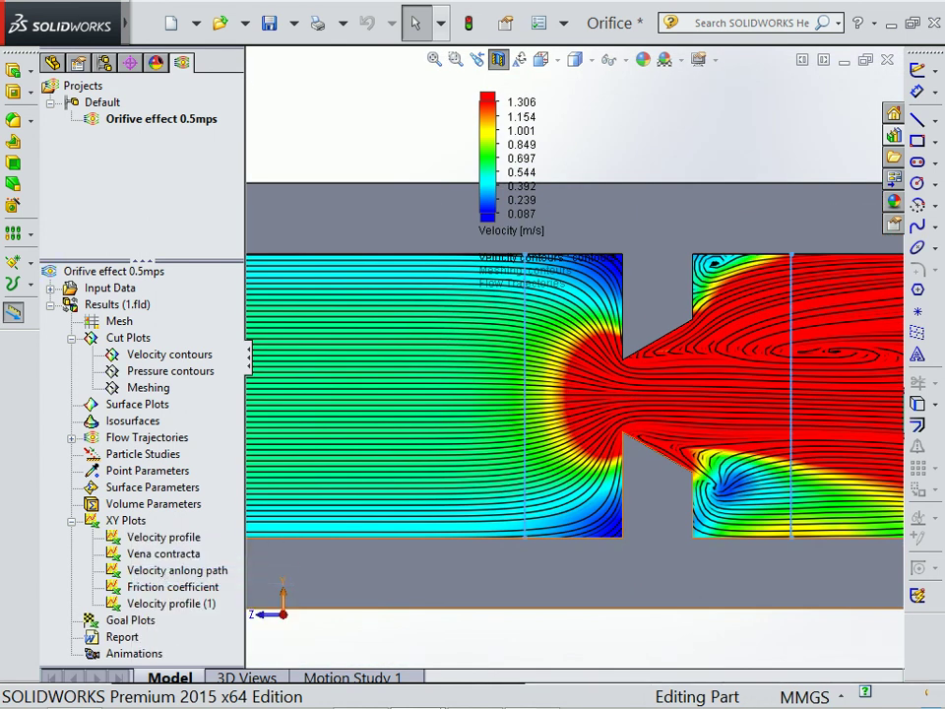
right_click(133, 537)
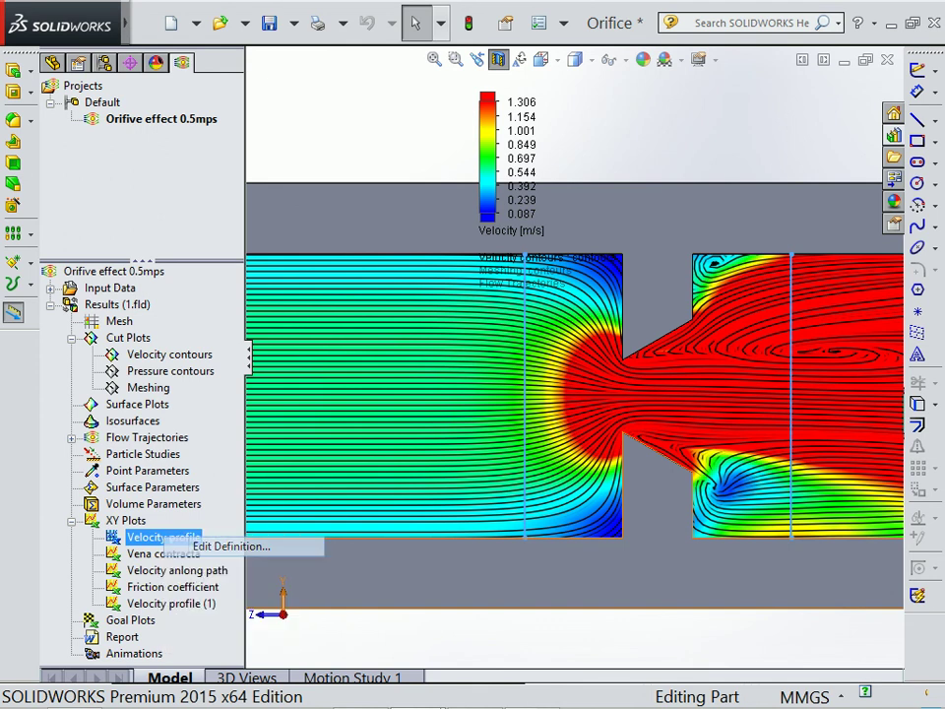
left_click(197, 546)
scroll(133, 394, "down", 2)
left_click(135, 608)
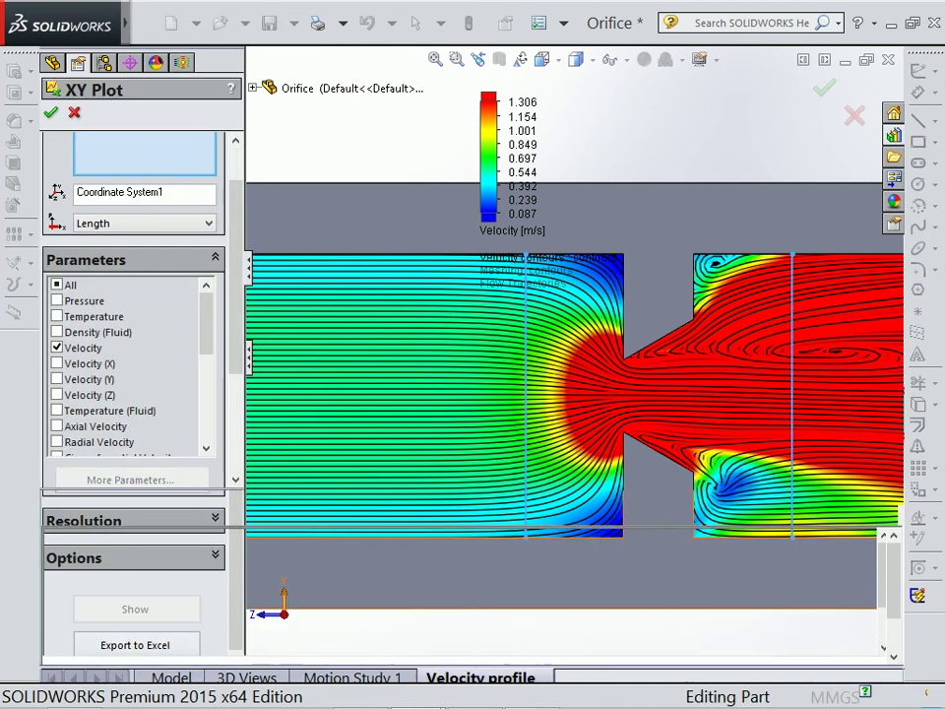
left_click_drag(473, 504, 473, 234)
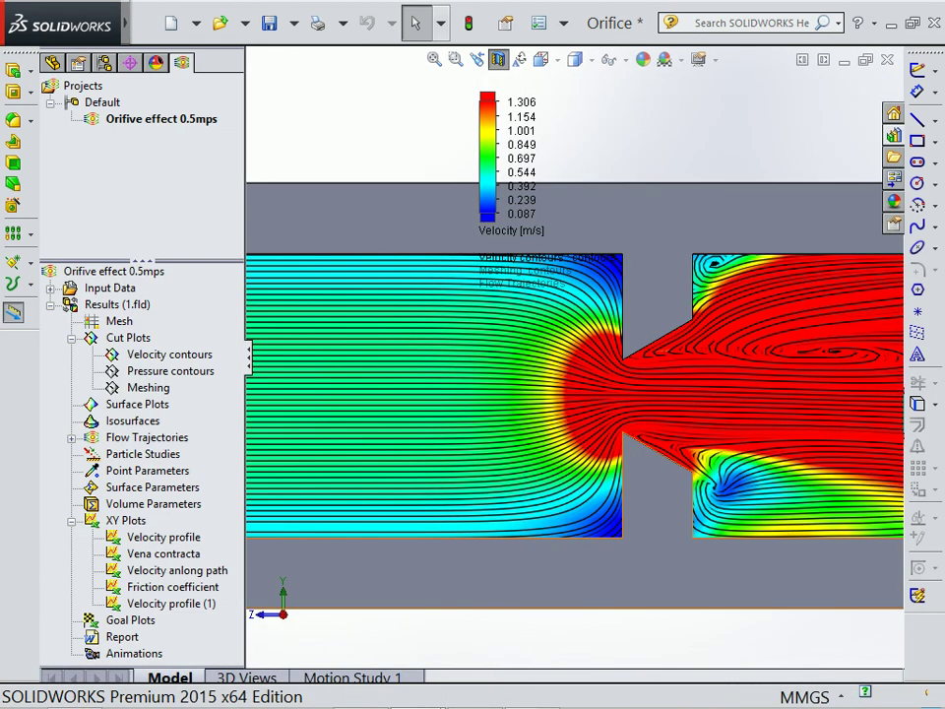
right_click(163, 554)
Step: Generate the Vena contracta chart, showing pressure falling from 1.64 bar
left_click(211, 567)
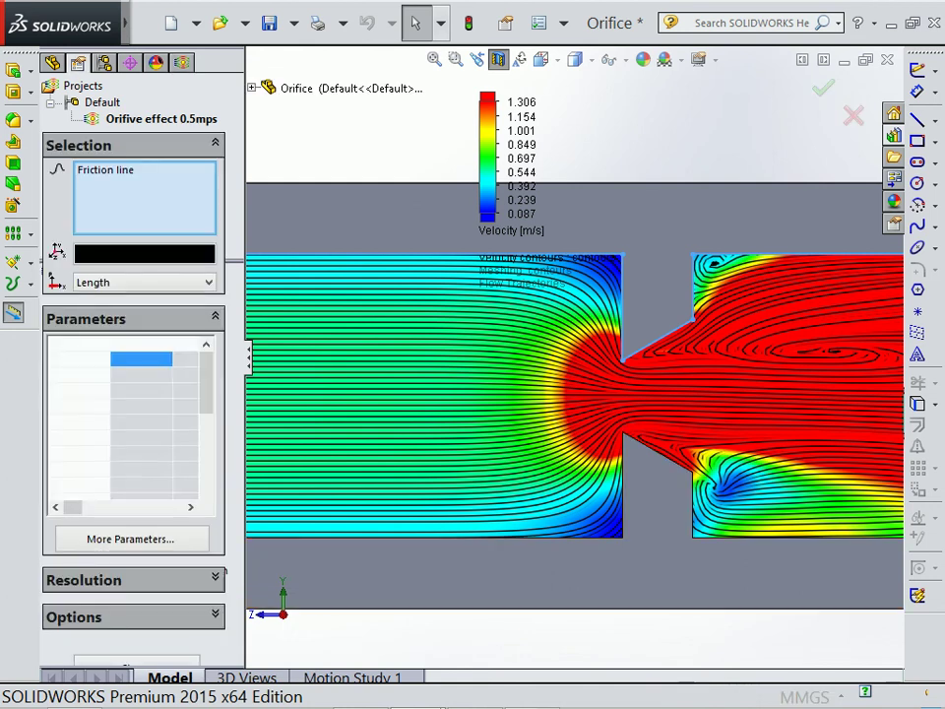
scroll(133, 394, "down", 3)
left_click(135, 607)
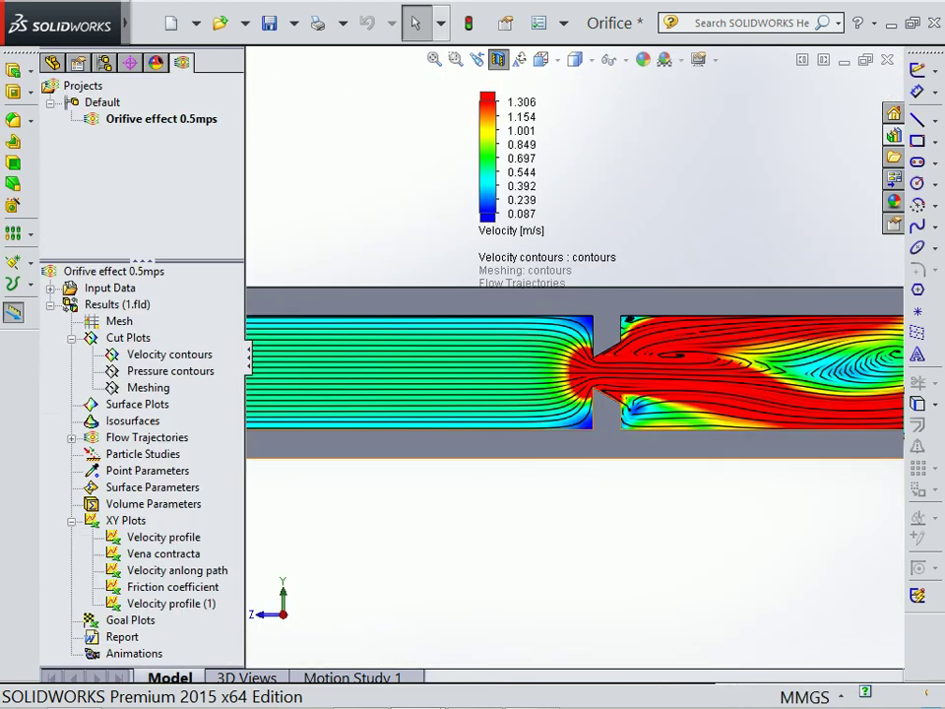
Step: Open the Friction coefficient chart definition and review its settings
right_click(172, 587)
left_click(236, 599)
scroll(133, 394, "down", 2)
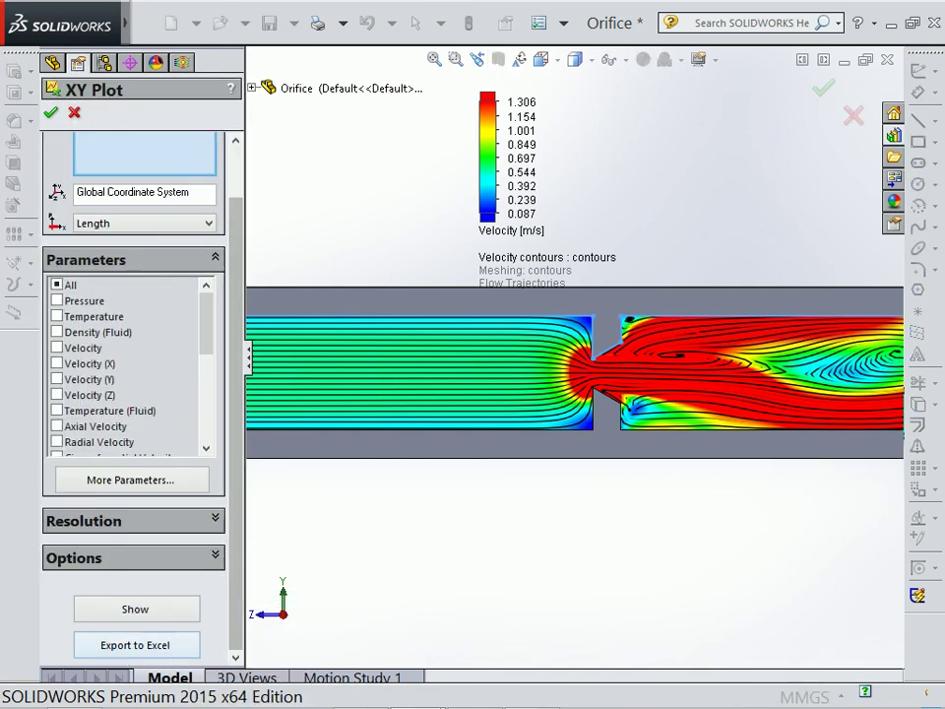
Step: Regenerate the 'Velocity anlong path' XY chart through Edit Definition and Show
key("Escape")
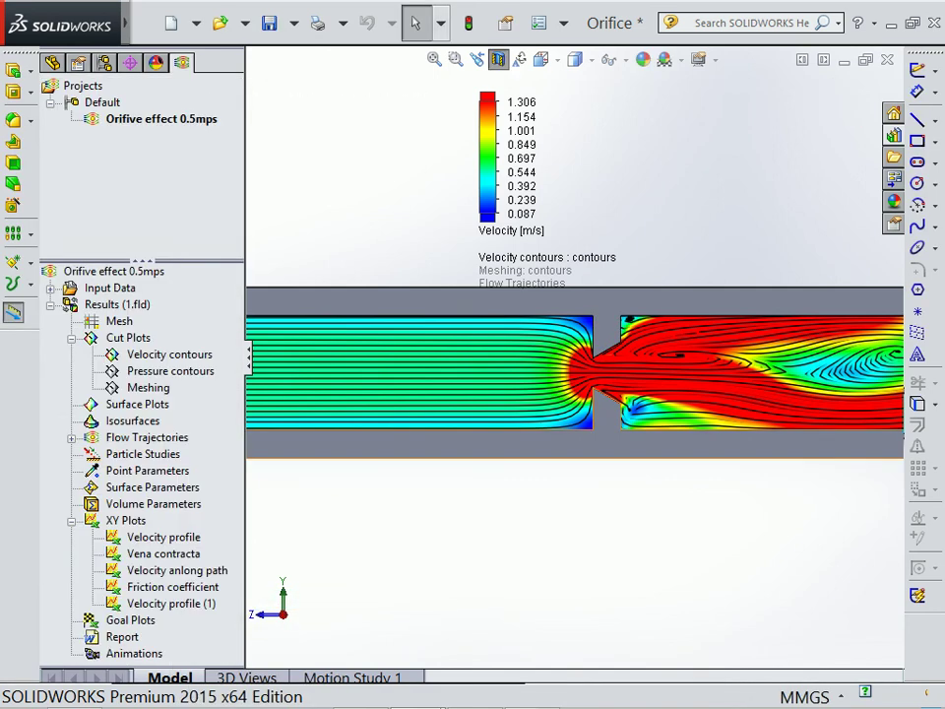
right_click(187, 570)
left_click(253, 578)
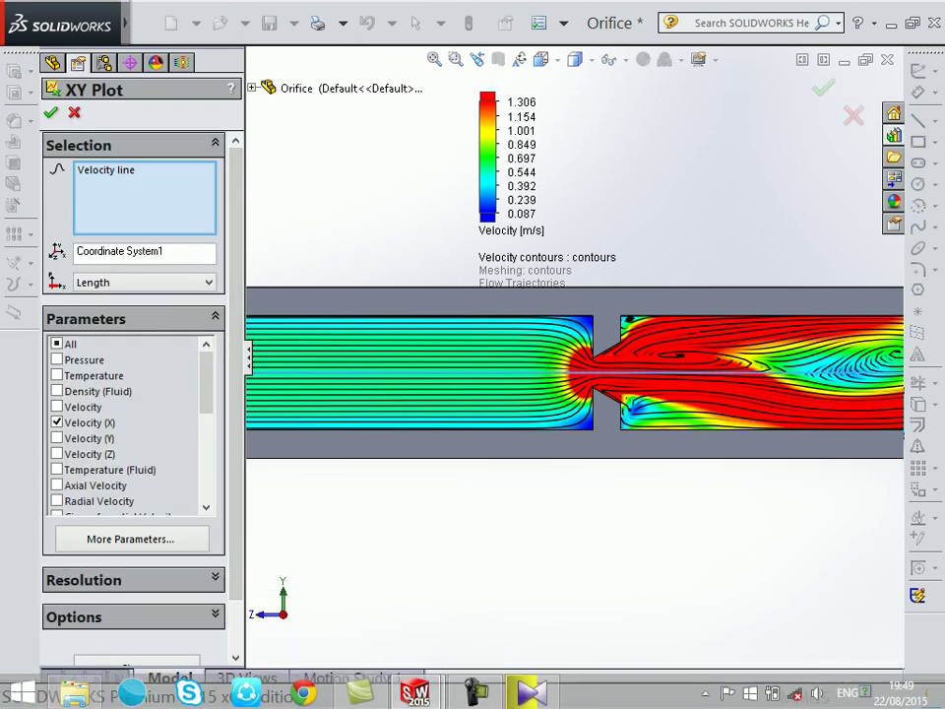
scroll(133, 443, "down", 3)
left_click(164, 607)
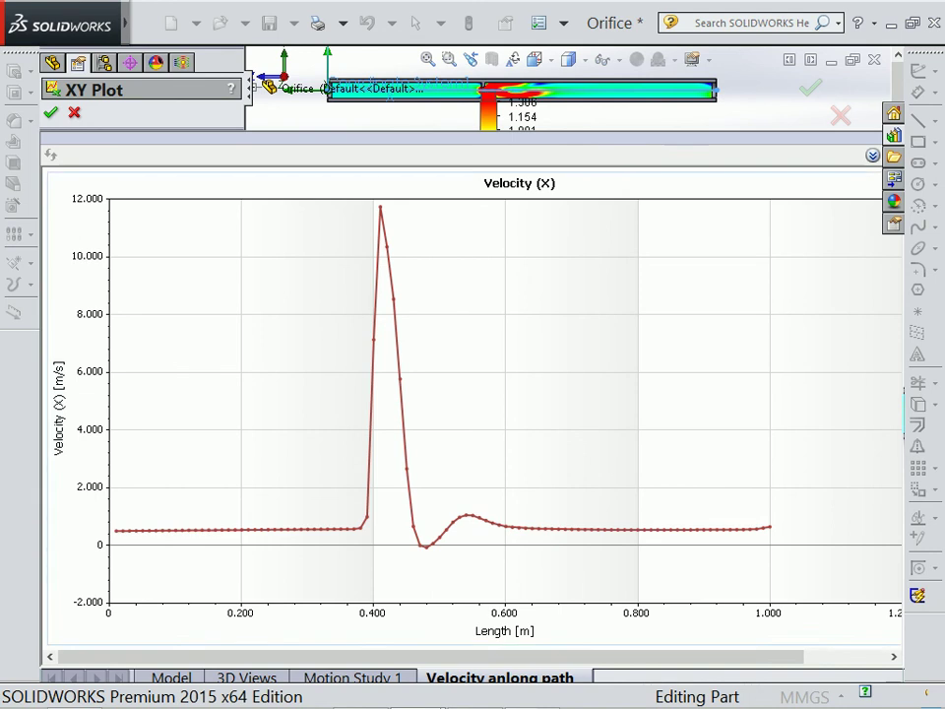
Step: Close the chart, then close the Orifice study and exit SOLIDWORKS without saving
left_click(810, 88)
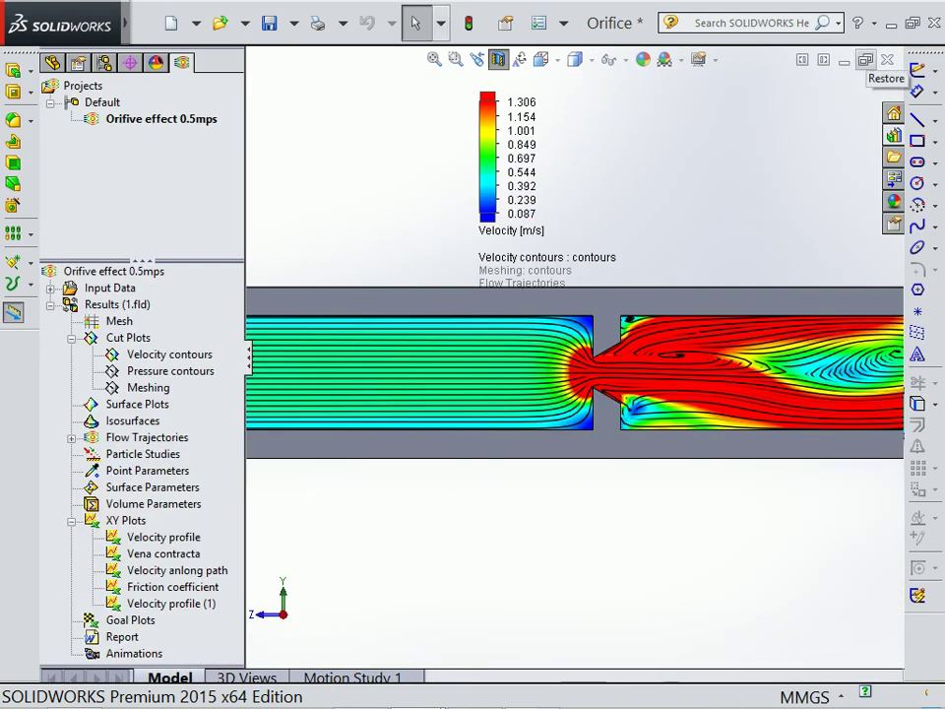
left_click(887, 60)
left_click(384, 372)
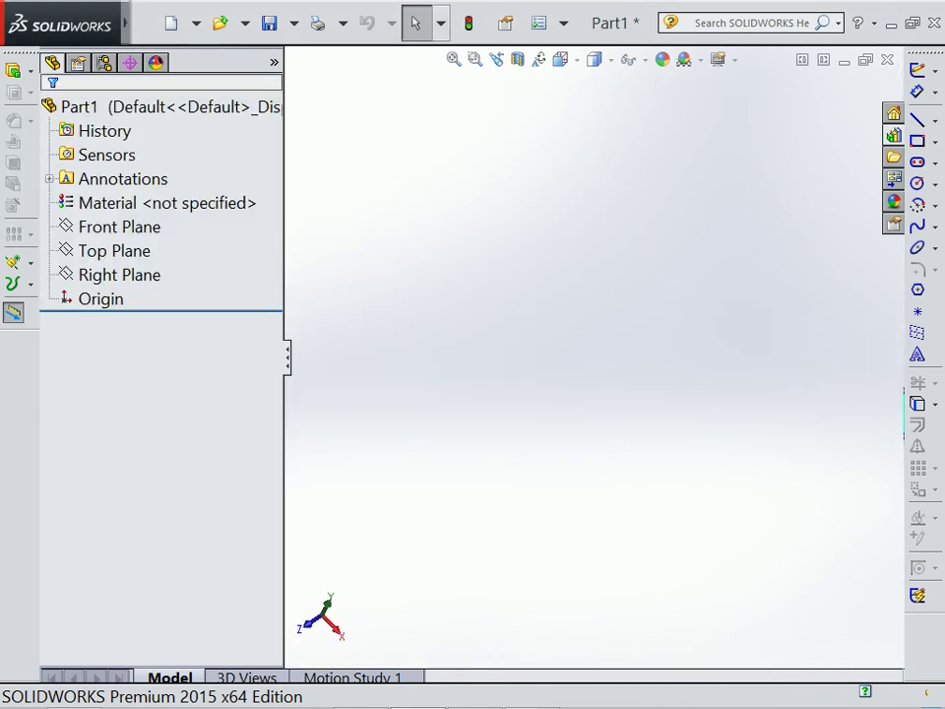
left_click(933, 22)
left_click(394, 374)
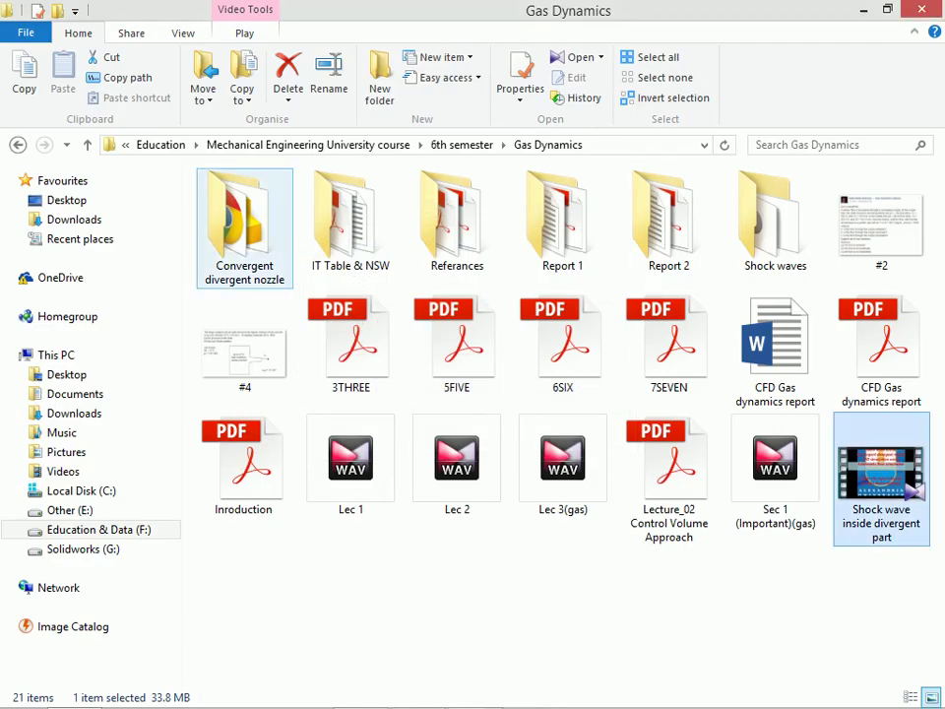
Step: Go to 5th semester > Fluid Mechanics and peek into CFD Test and Fluid Mechanics II-CD
key("BackSpace")
key("BackSpace")
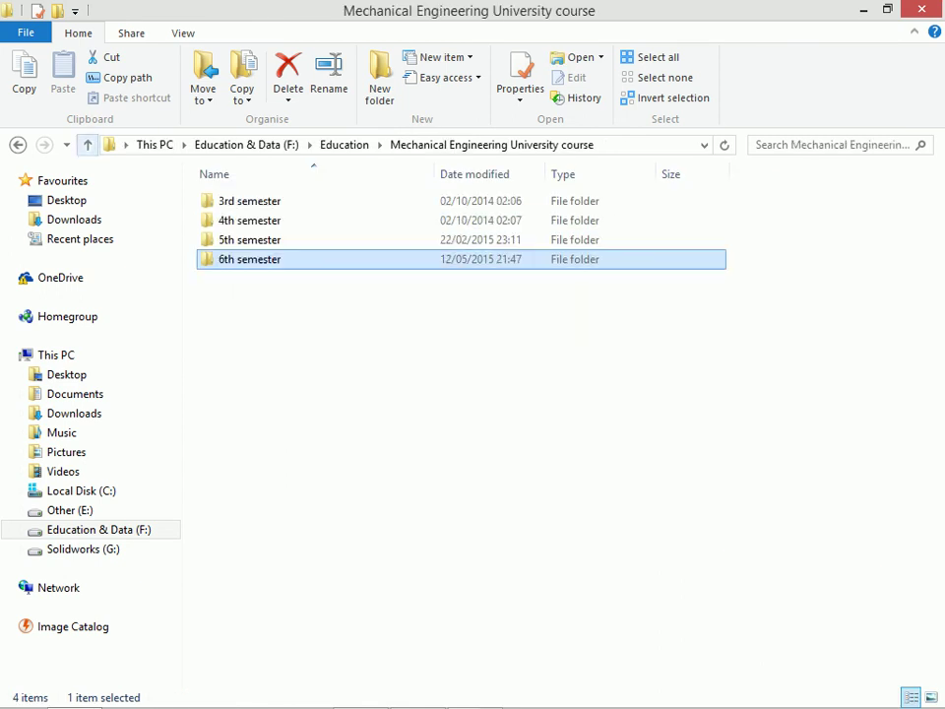
double_click(247, 240)
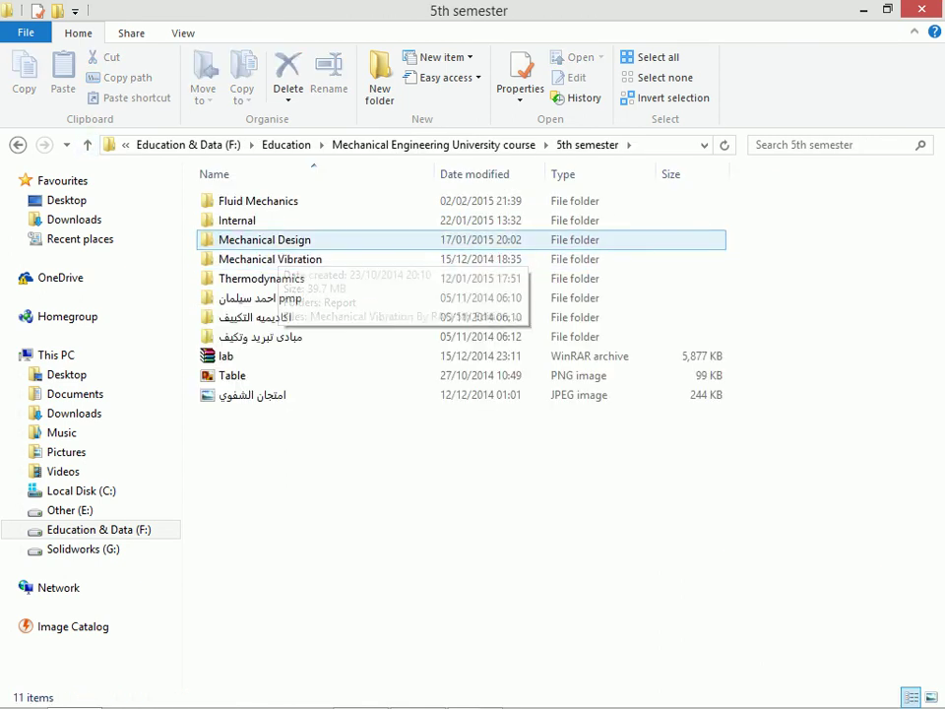
double_click(258, 201)
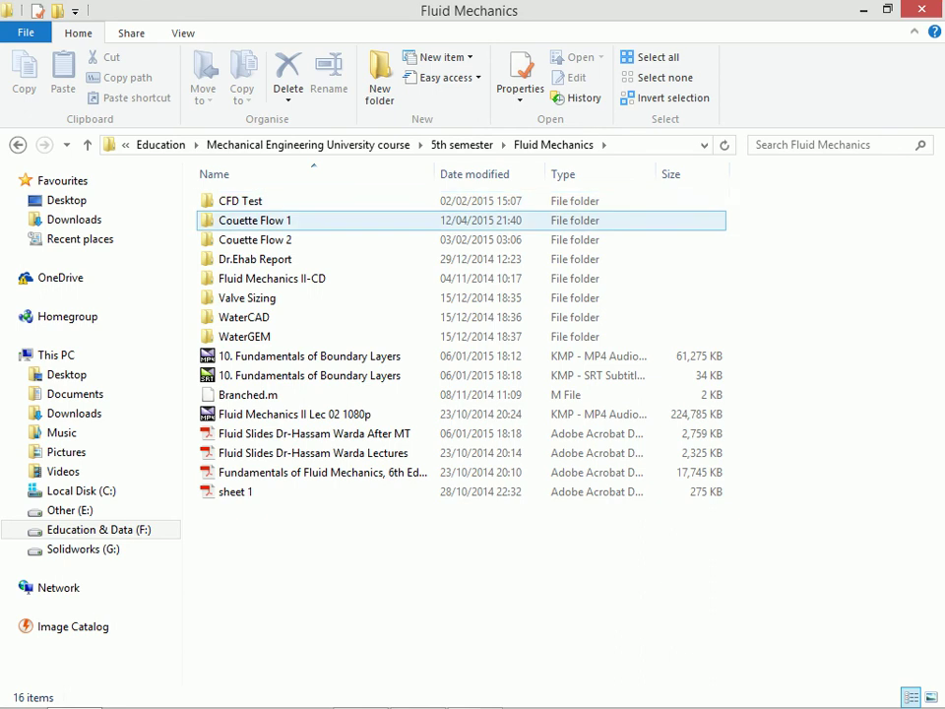
key("Return")
key("BackSpace")
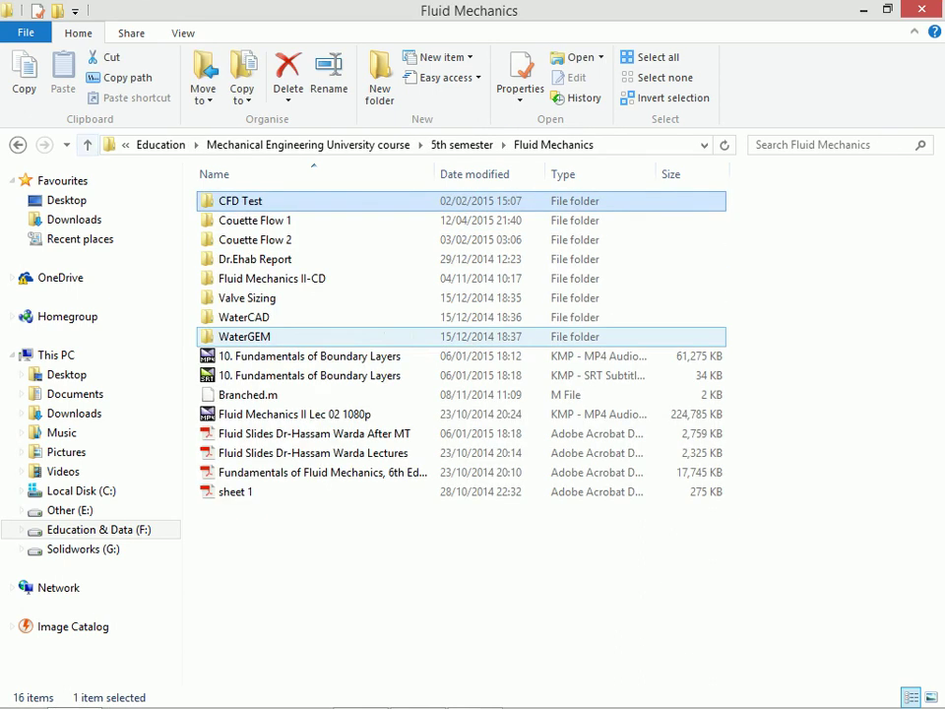
double_click(272, 278)
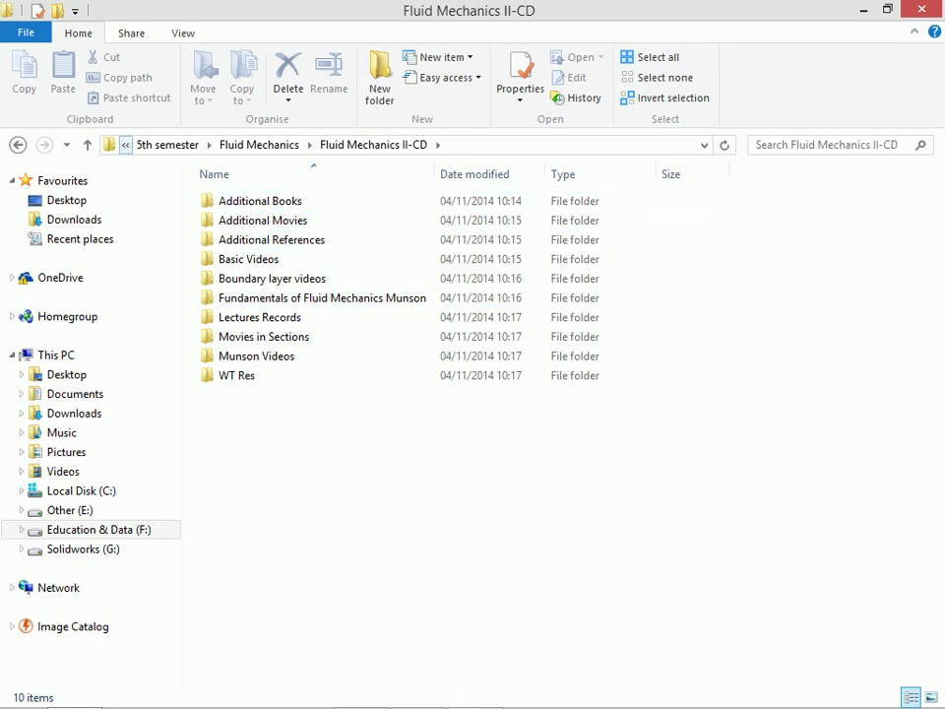
key("BackSpace")
Step: Show the CFD Test folder as large icons, then glance at Fluid Mechanics II-CD again
key("Home")
key("Return")
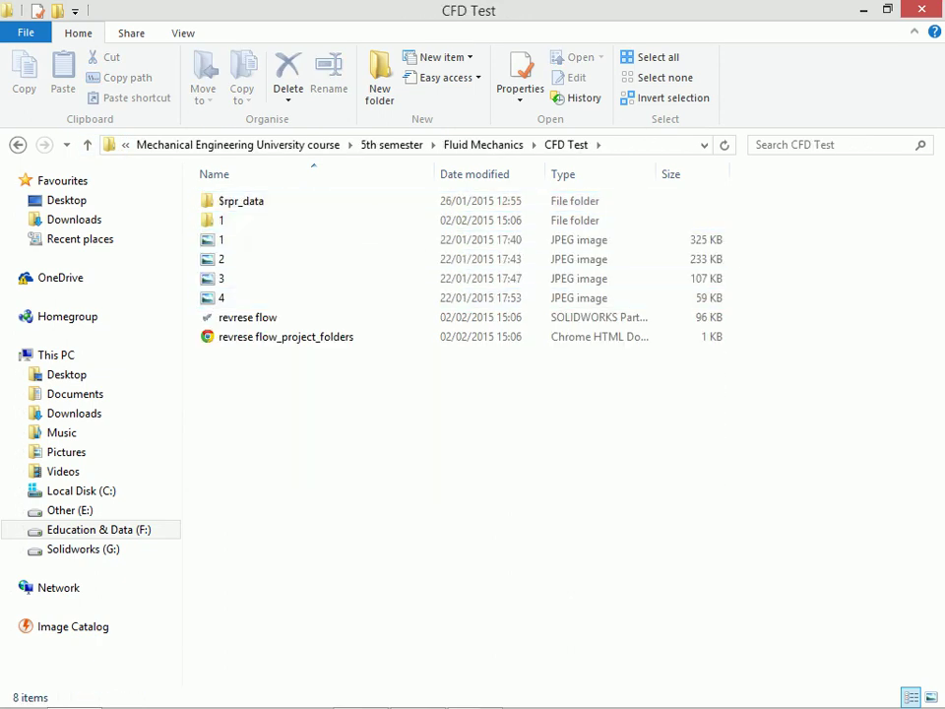
right_click(457, 437)
left_click(713, 467)
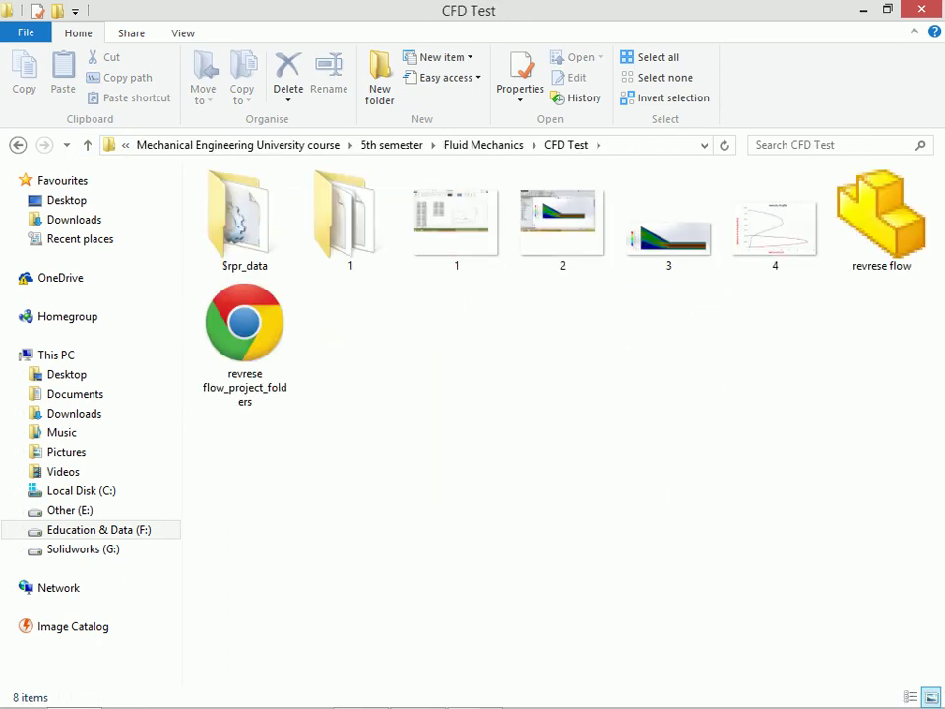
key("BackSpace")
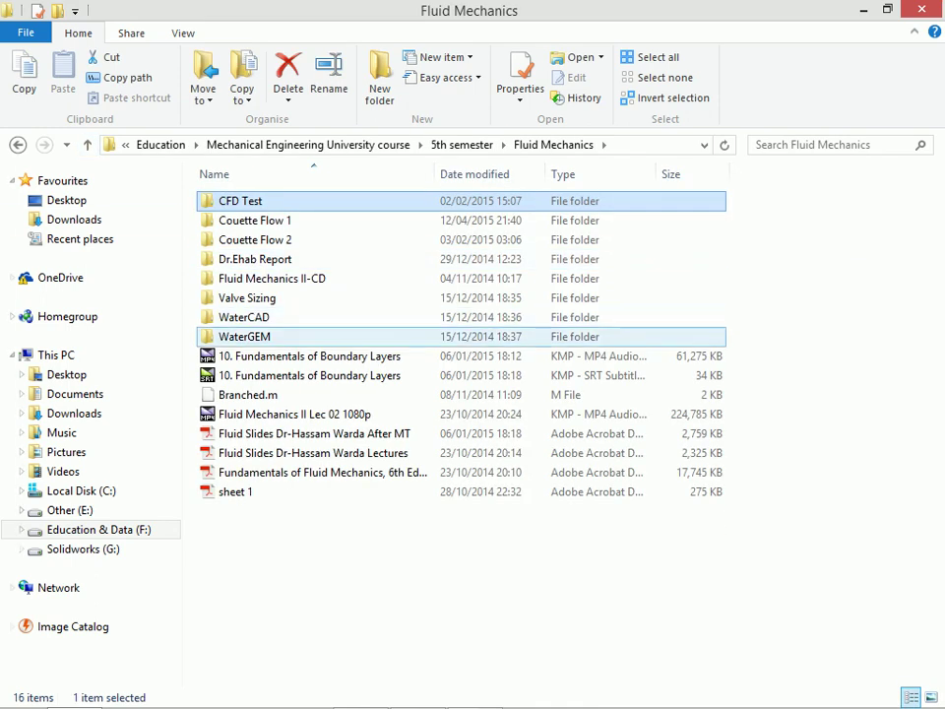
key("Down")
key("Down")
key("Down")
key("Return")
key("BackSpace")
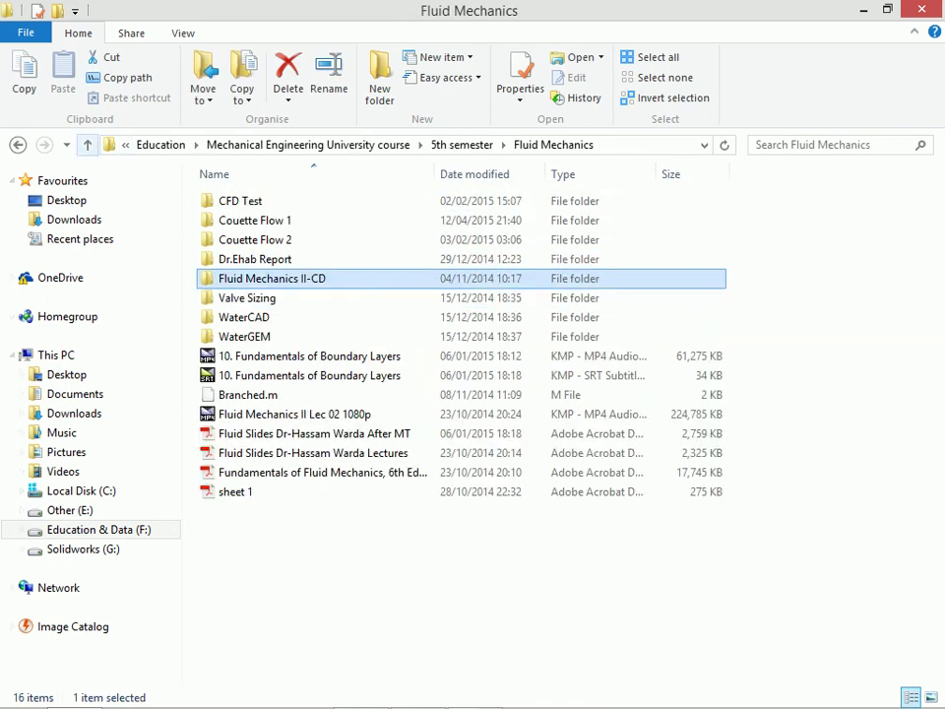
Step: Open Dr.Ehab Report > Airofoil as large icons and view its images folder
key("Up")
key("Return")
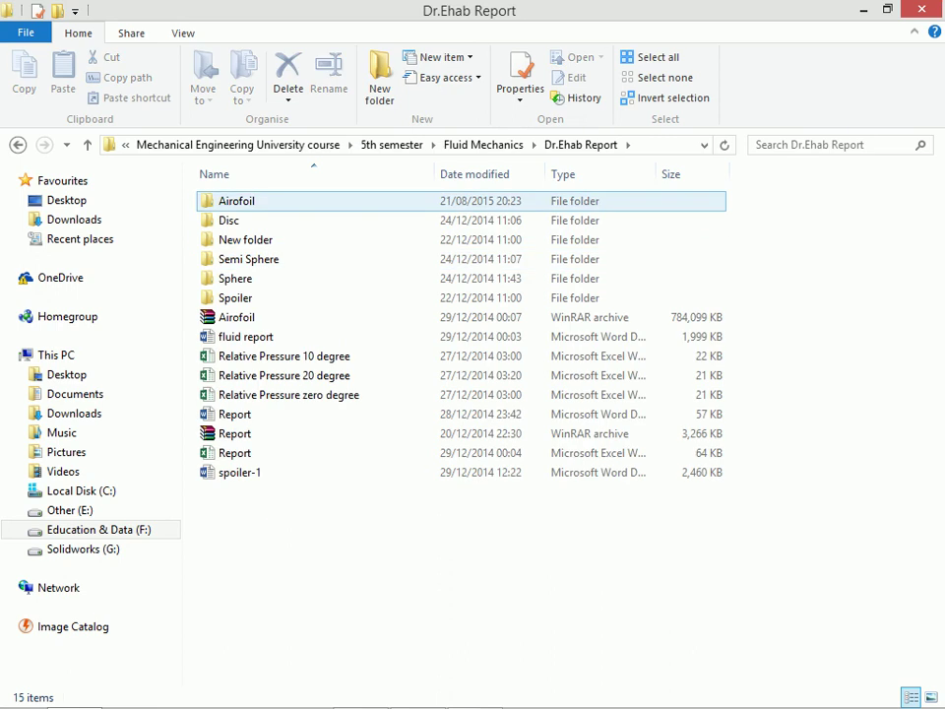
key("Return")
key("shift+F10")
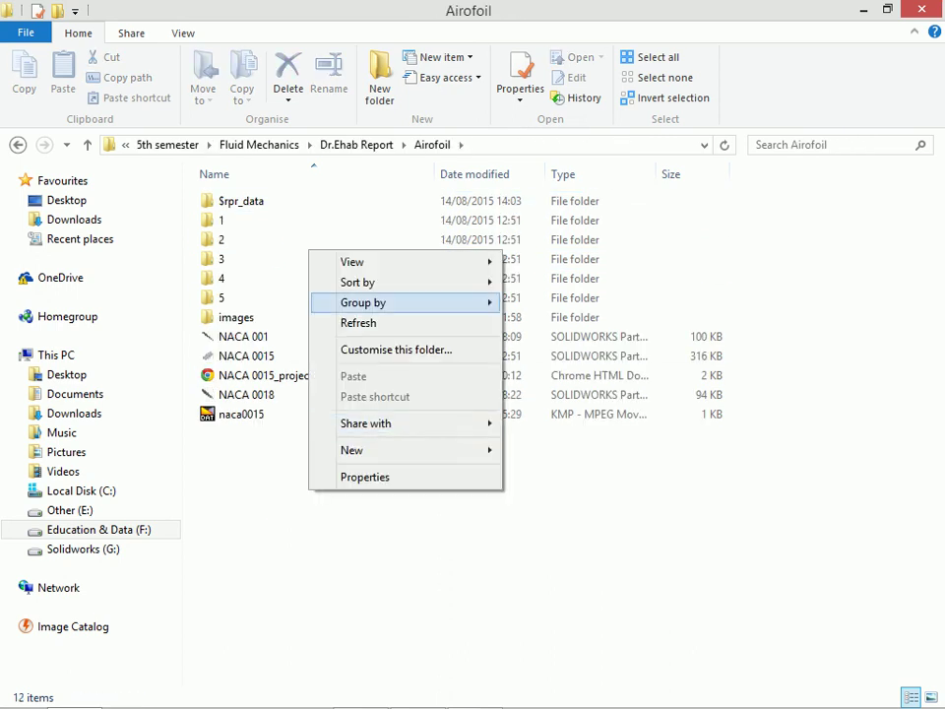
key("Down")
key("Return")
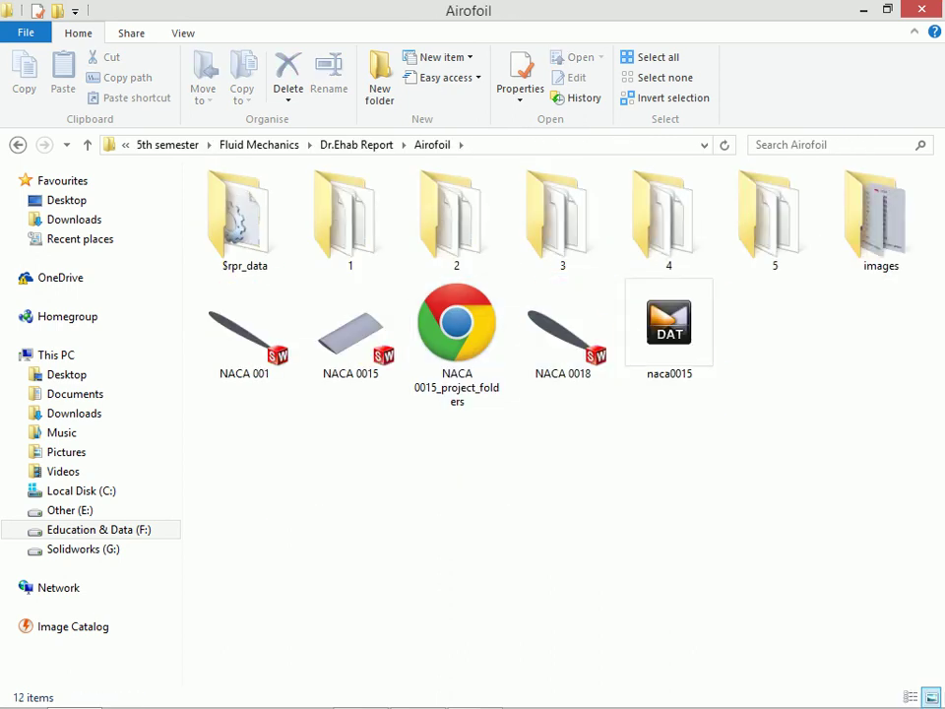
key("i")
key("Return")
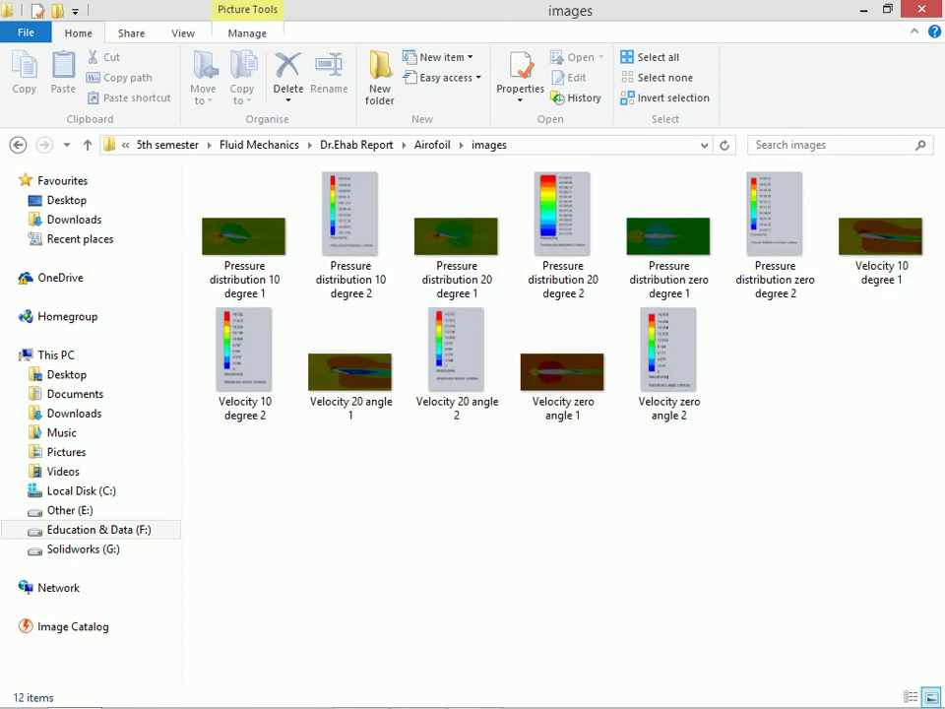
key("alt+Up")
key("alt+Up")
key("alt+Up")
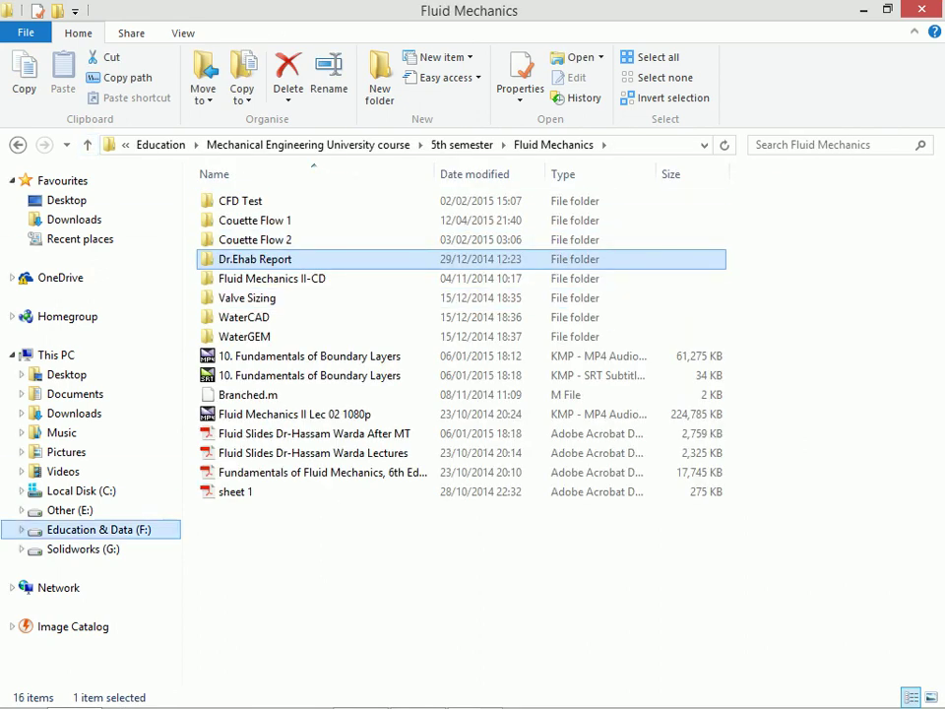
left_click(98, 530)
Step: Go to Solidworks (G:) > Solidworks course I > Flow Simulation > Externual and check Airplane's tz 50v2 folder
key("Down")
key("Tab")
key("s")
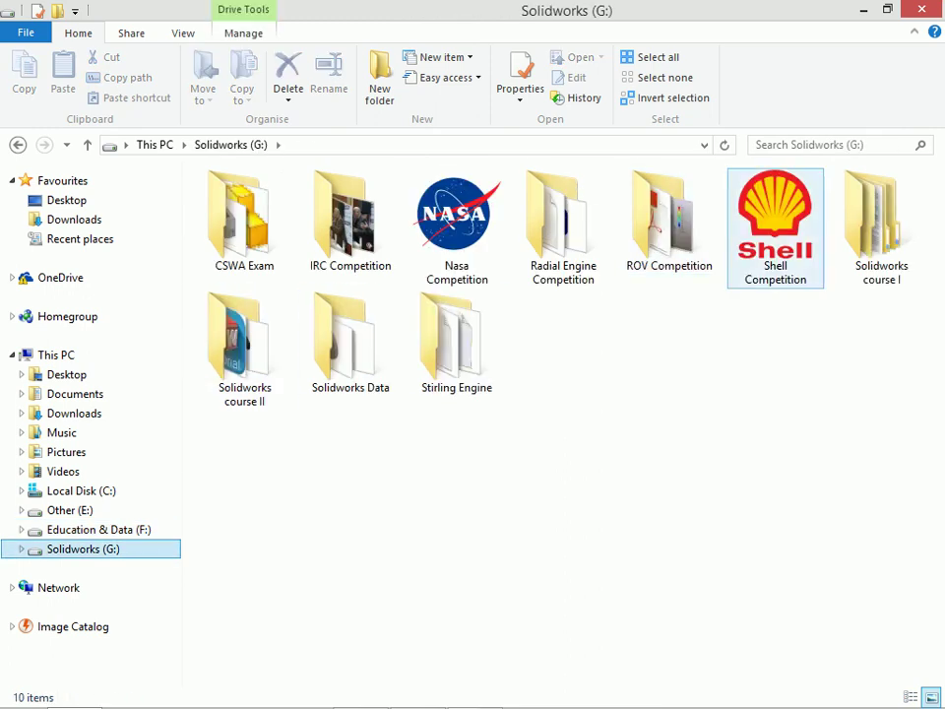
key("o")
key("Return")
type("df")
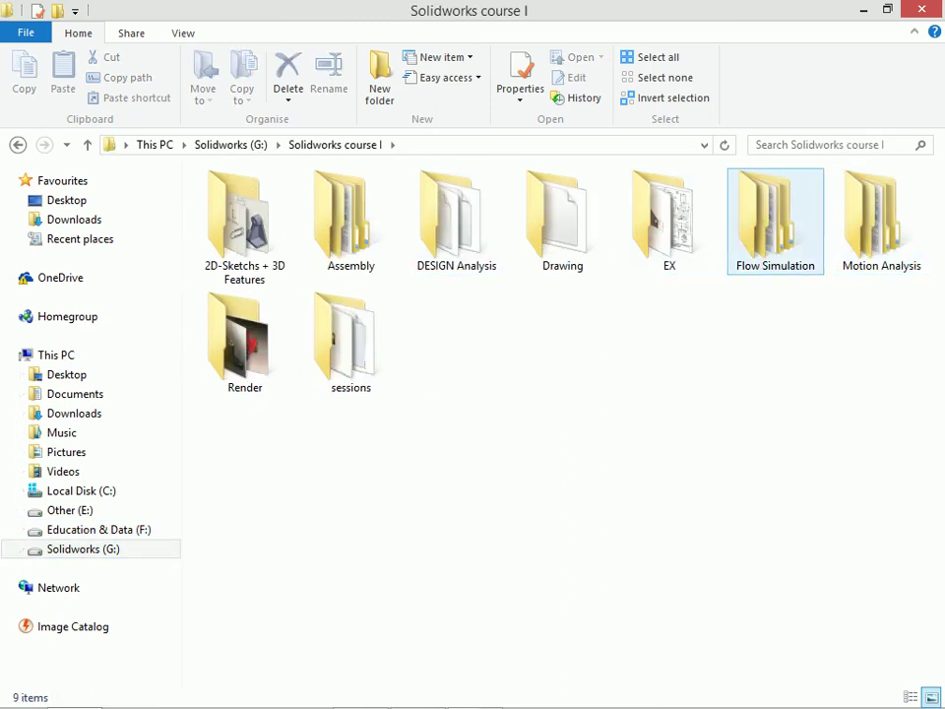
key("Return")
type("e")
key("Return")
type("a")
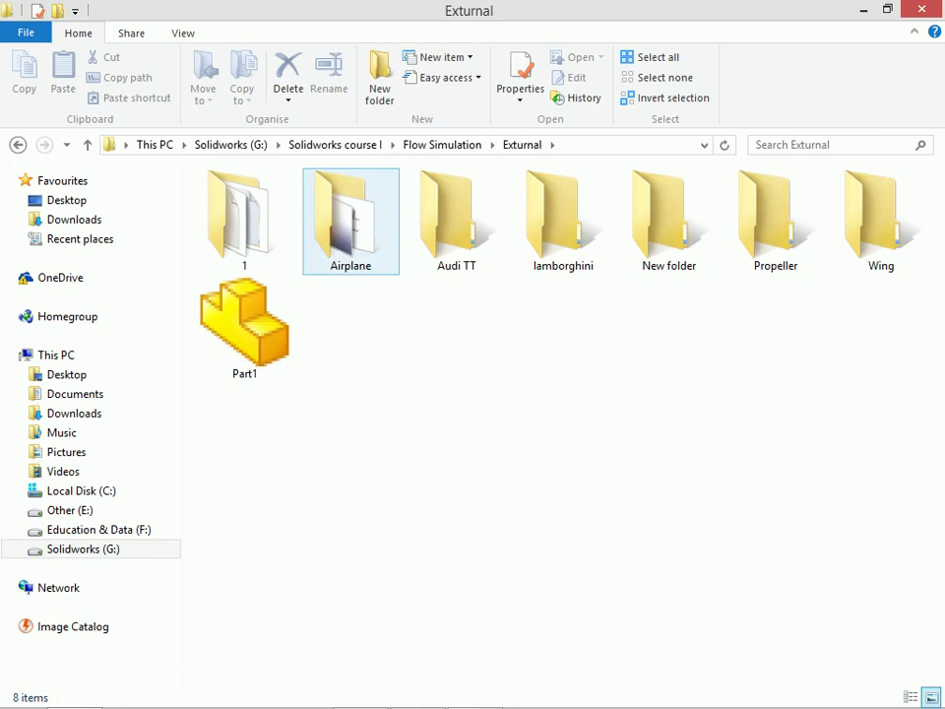
key("Return")
type("t")
key("Right")
key("Right")
key("Right")
key("Left")
key("Left")
key("Left")
key("Return")
key("BackSpace")
key("BackSpace")
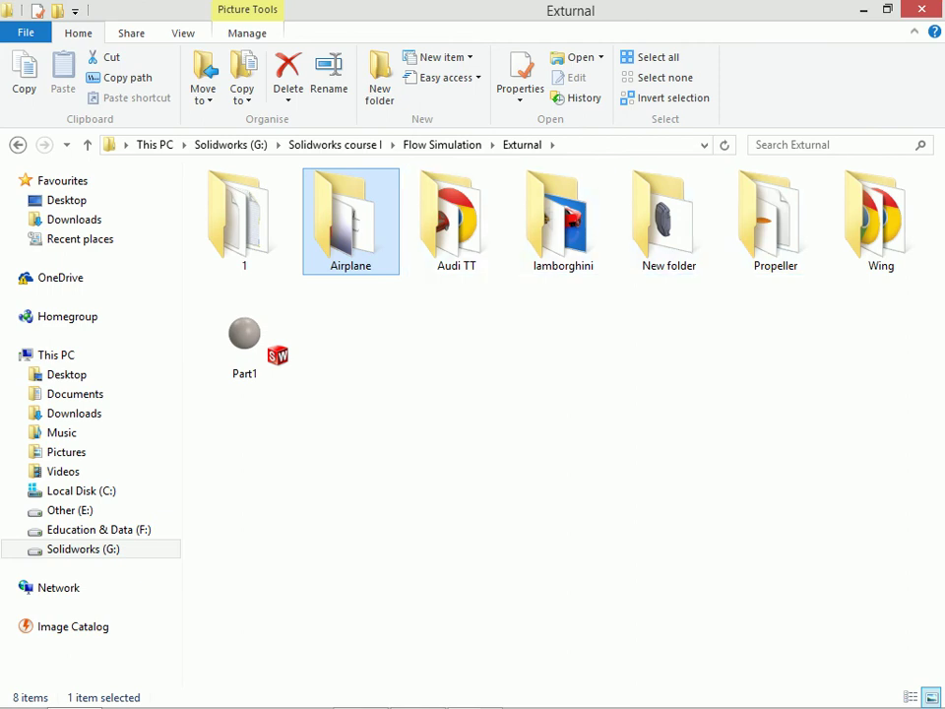
Step: Browse Flow Simulation's folder 1, Internal and folder 3
double_click(245, 221)
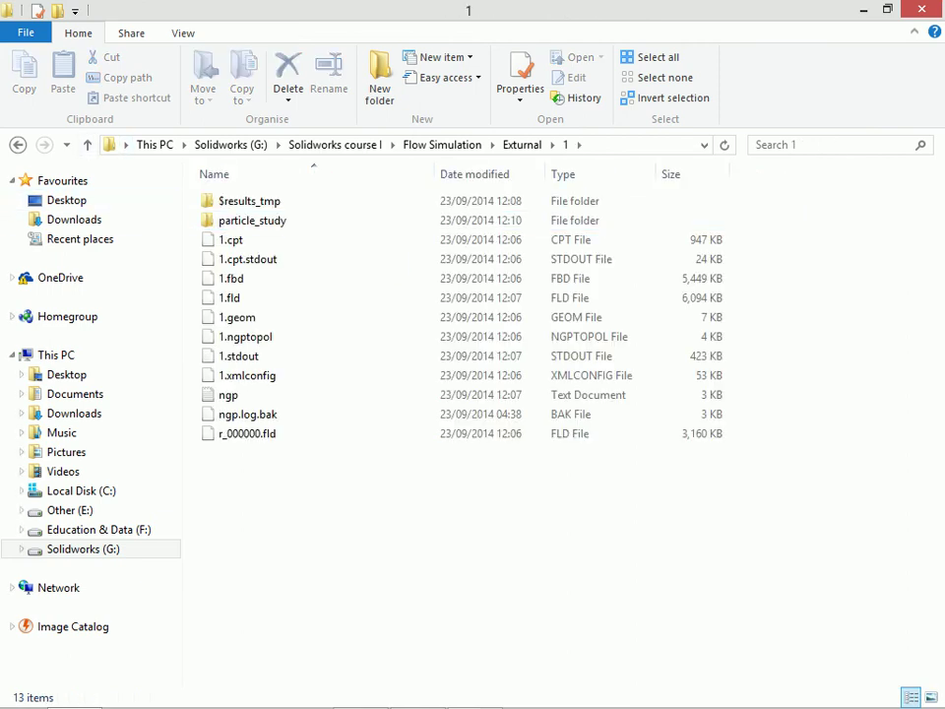
left_click(87, 145)
left_click(87, 145)
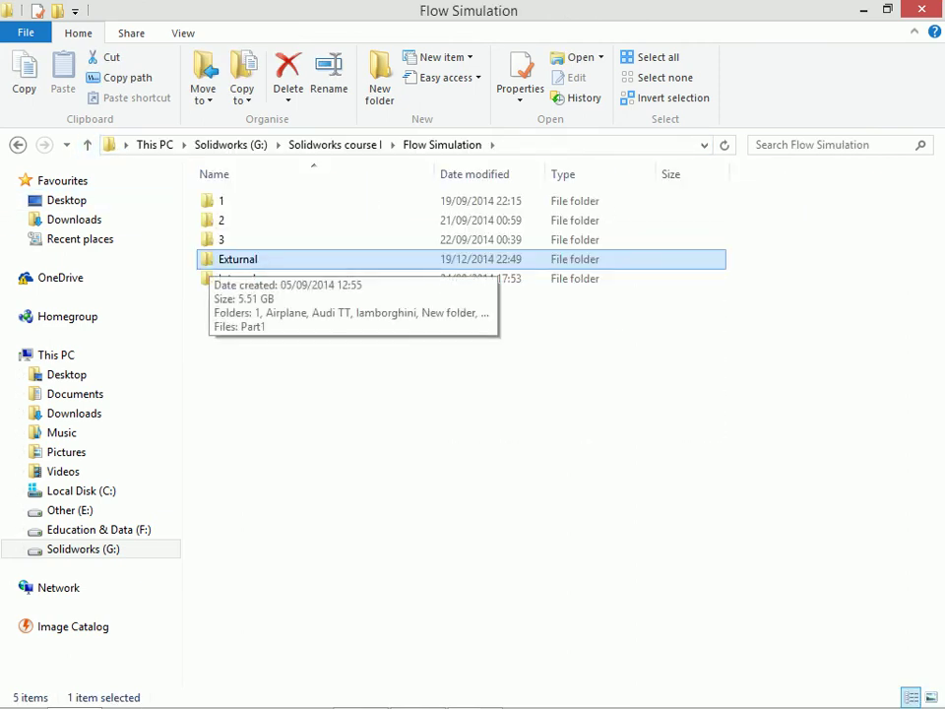
left_click(236, 279)
double_click(237, 279)
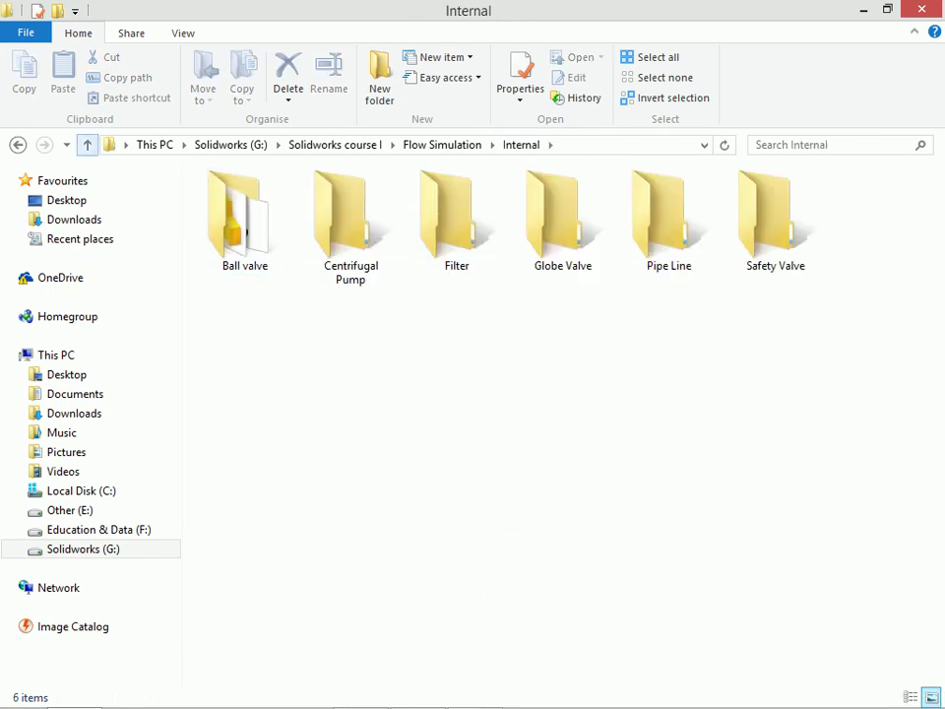
left_click(86, 144)
double_click(220, 239)
left_click(87, 145)
Step: Open the Externual Wing folder, after glancing at Propeller, and show it as large icons
double_click(237, 259)
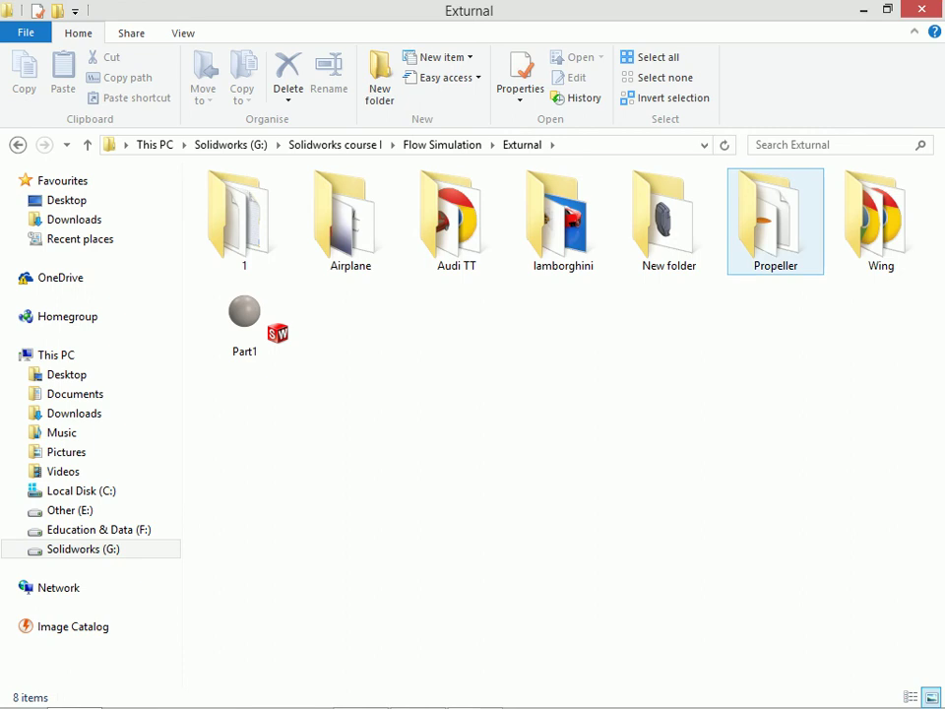
double_click(774, 210)
left_click(87, 145)
double_click(883, 211)
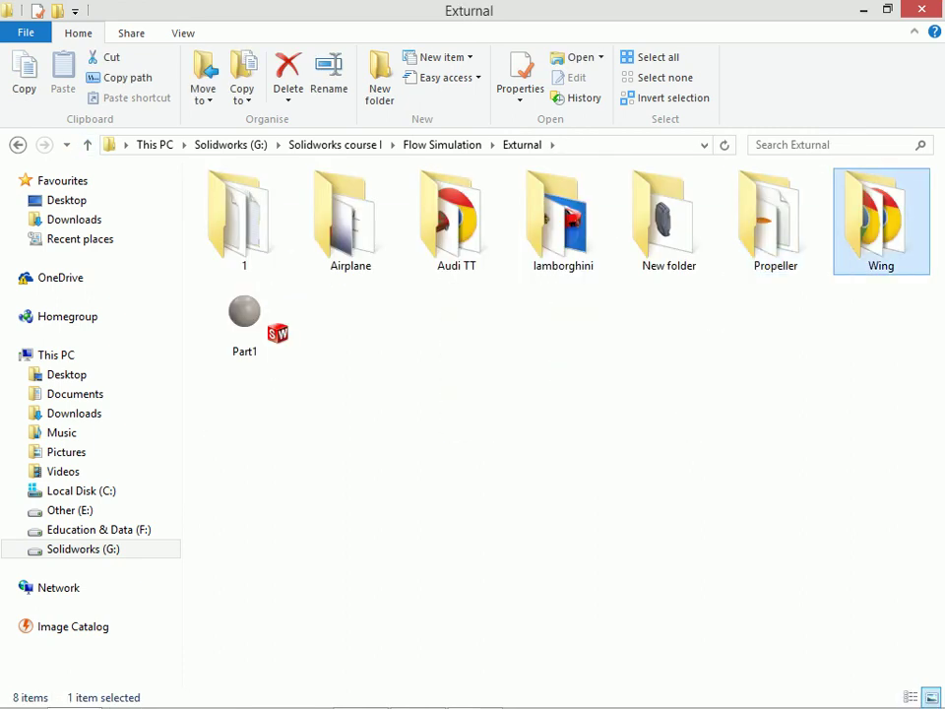
right_click(433, 431)
left_click(689, 462)
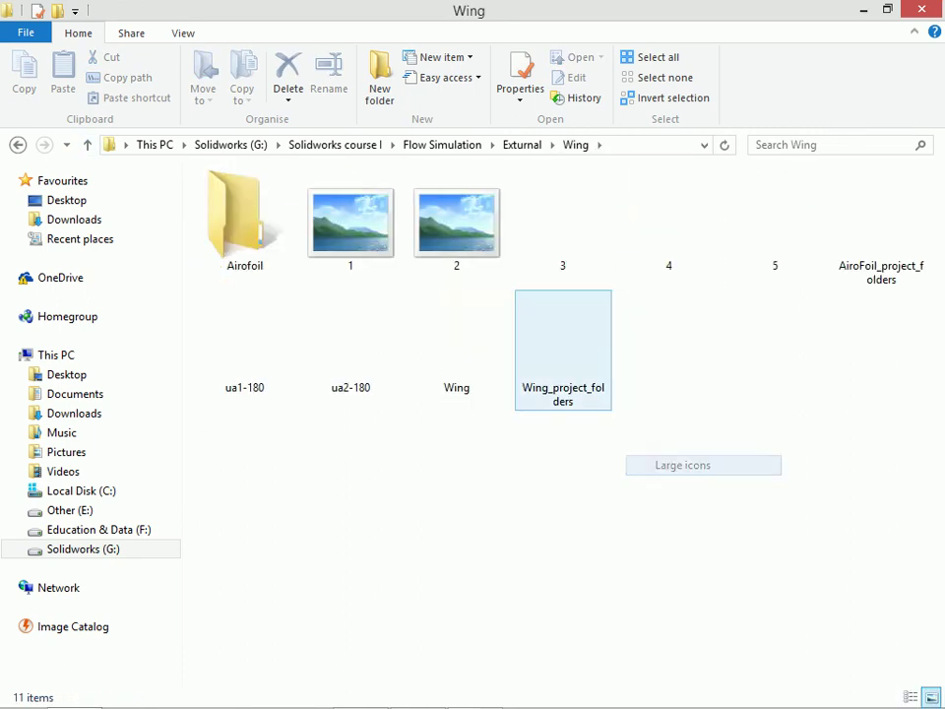
key("Return")
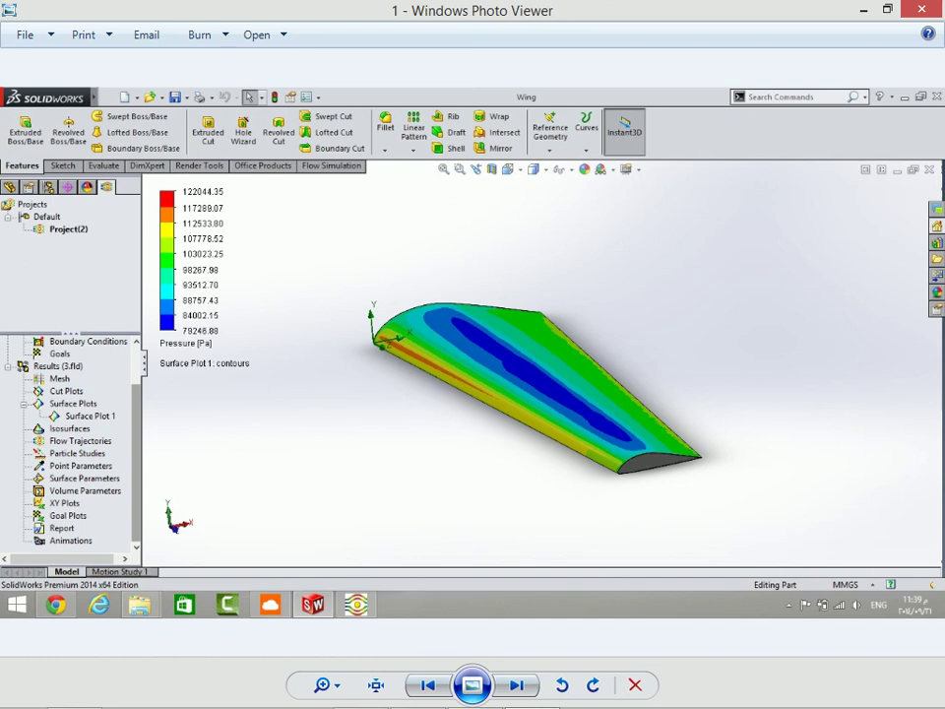
key("alt+F4")
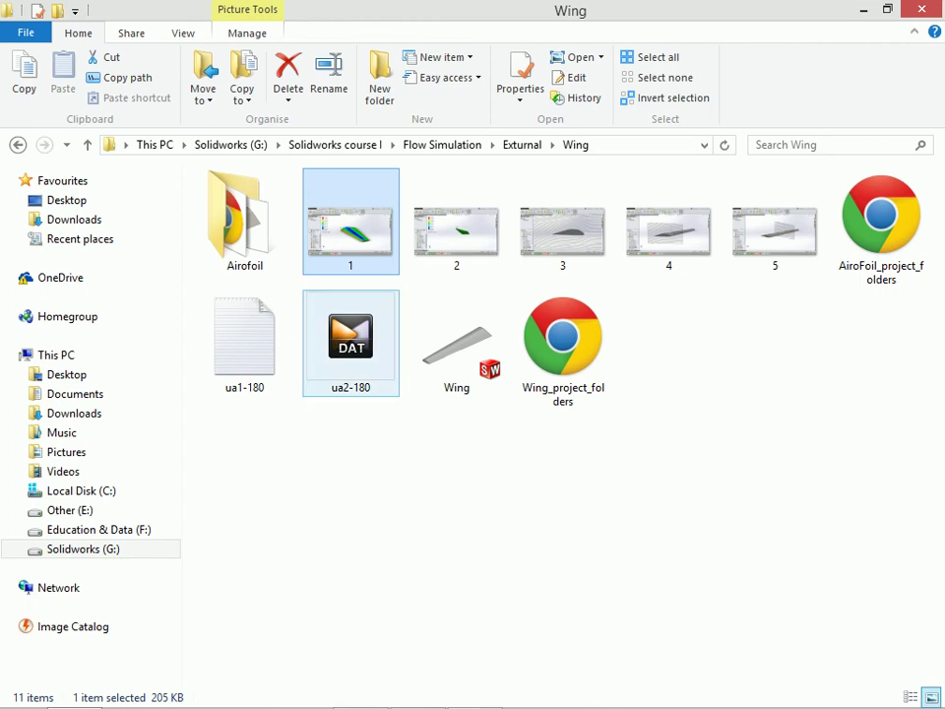
left_click(562, 232)
key("Return")
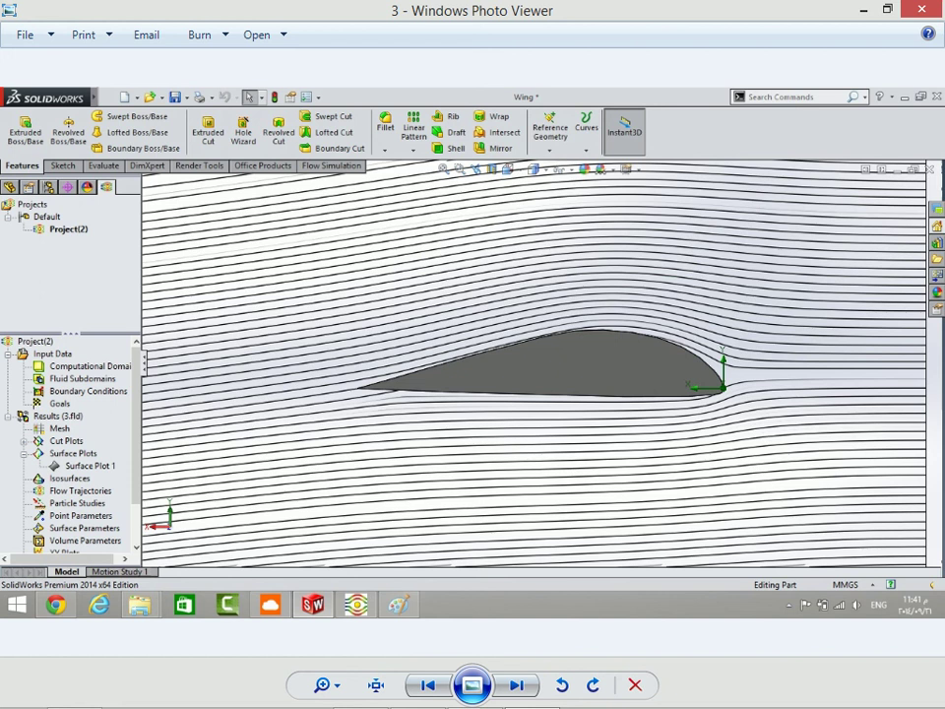
key("alt+F4")
Step: Look inside the Wing's Airofoil folder and the Externual Propeller folder
left_click(669, 221)
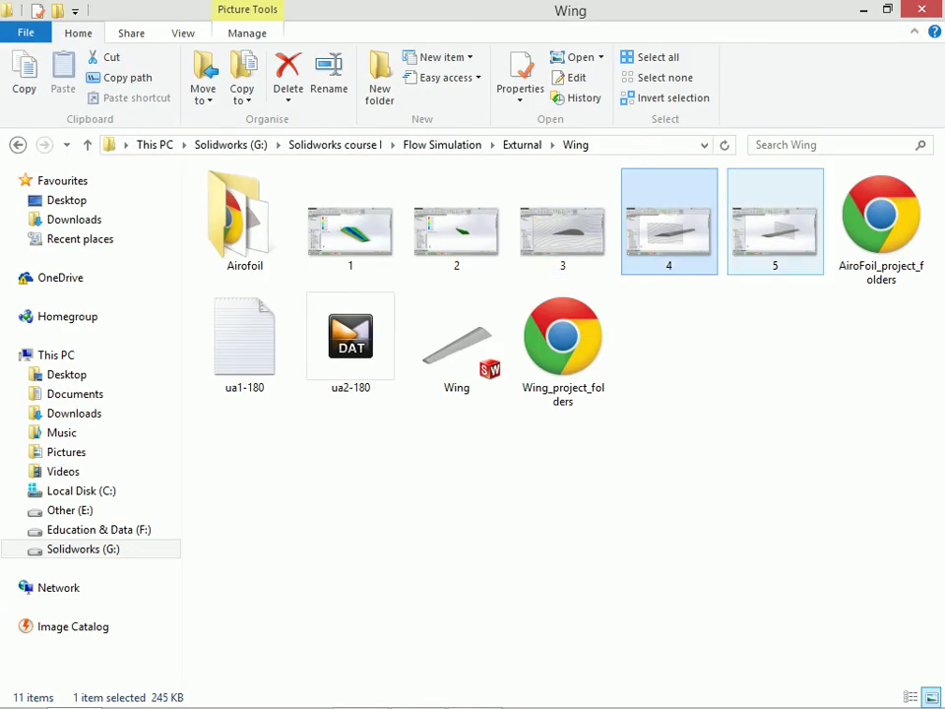
double_click(242, 218)
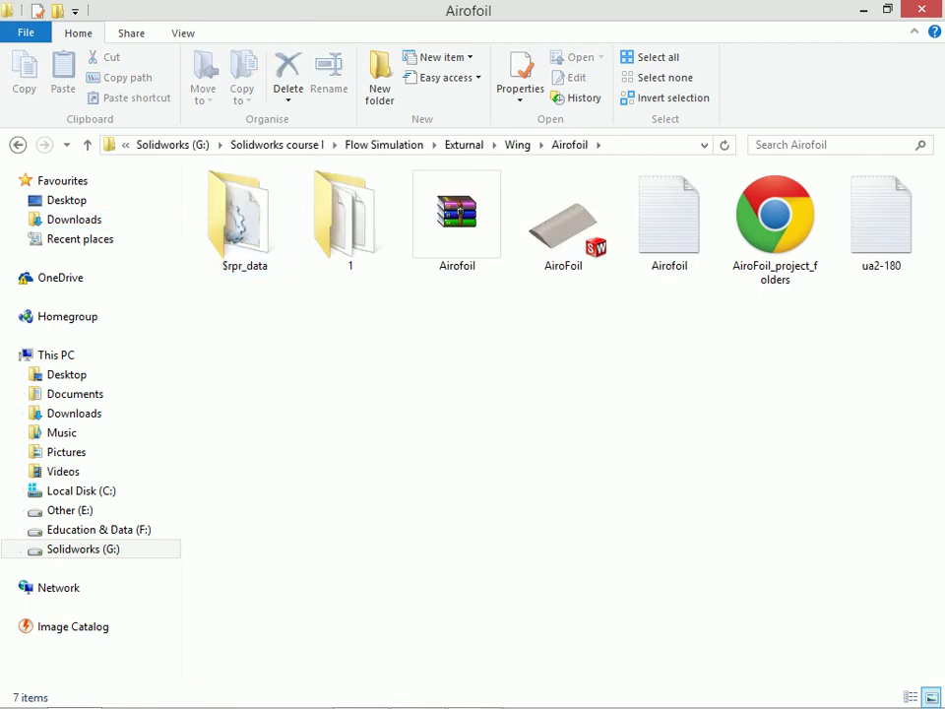
left_click(88, 145)
left_click(88, 145)
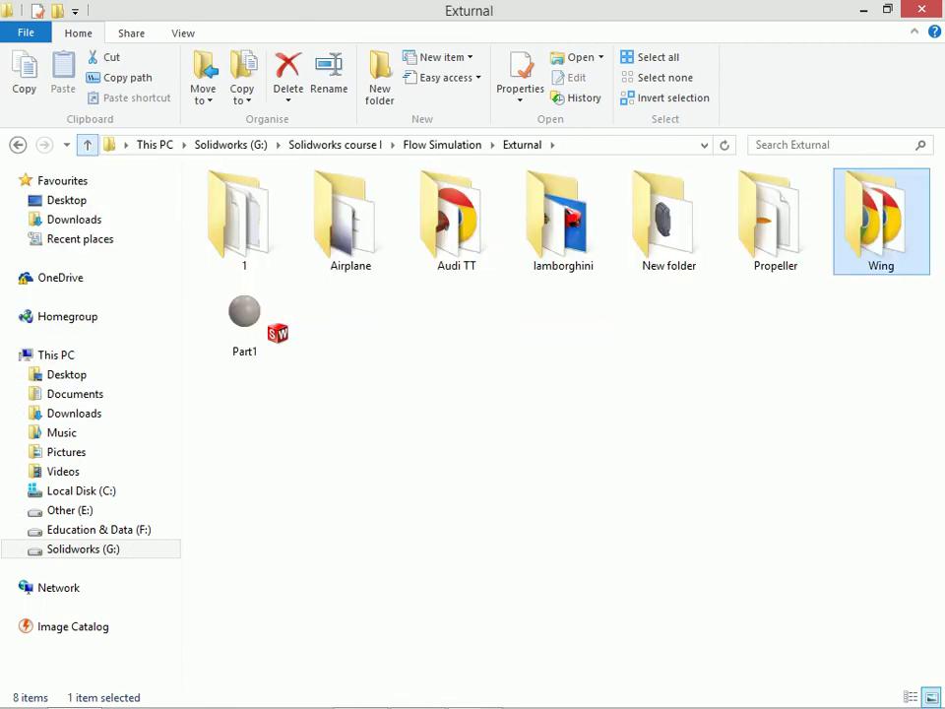
double_click(776, 222)
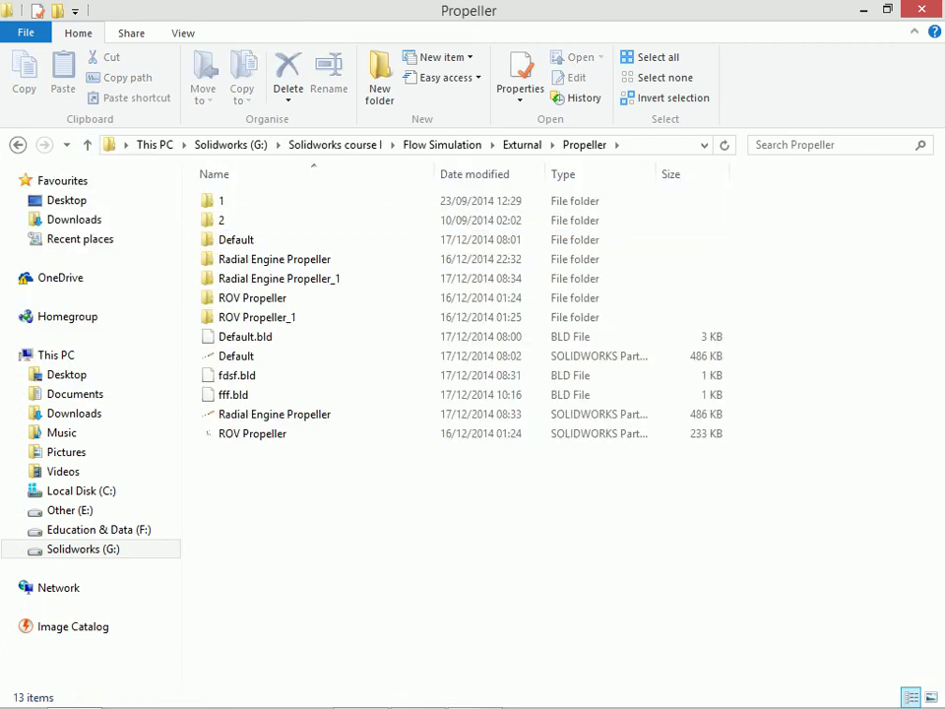
left_click(87, 145)
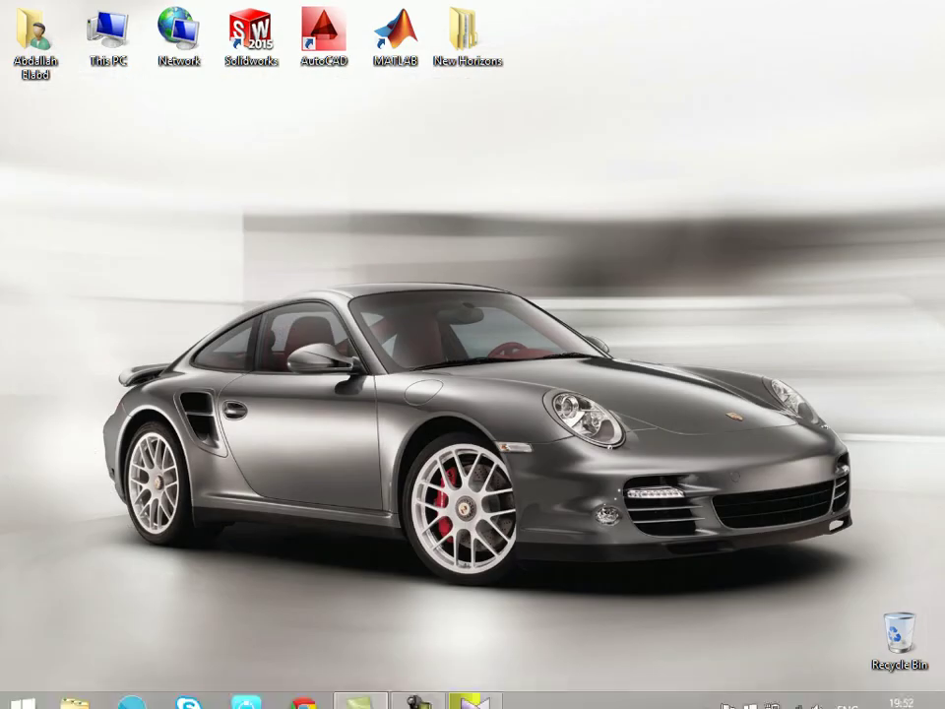